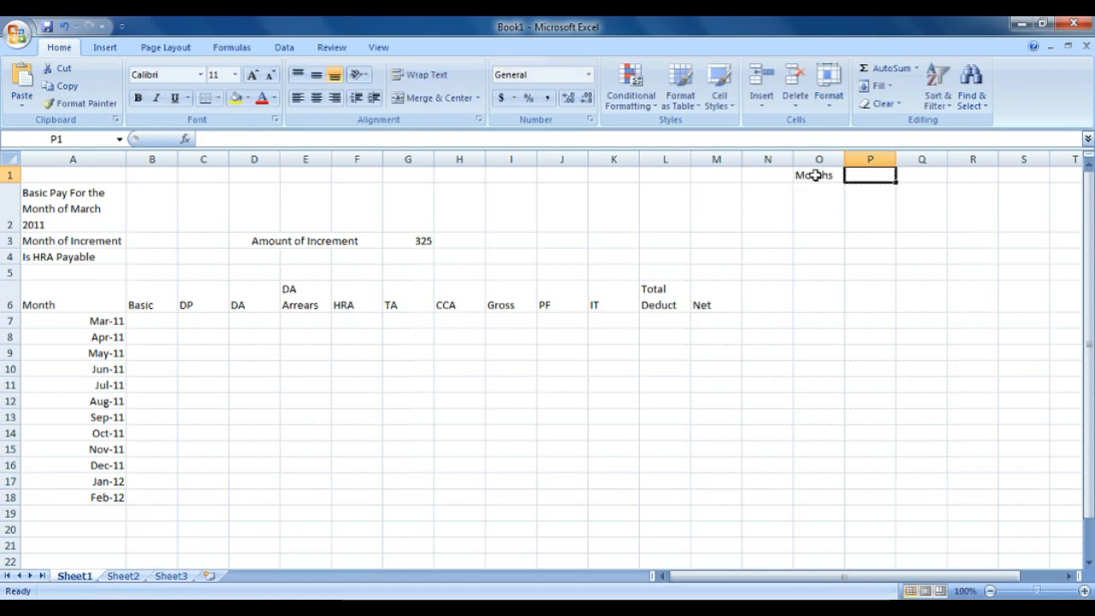
Add Basic, Month and DA Rate headers, month numbers 1–12 and basic pay 10000.
text(Basic)
key(Tab)
text(Month)
key(Tab)
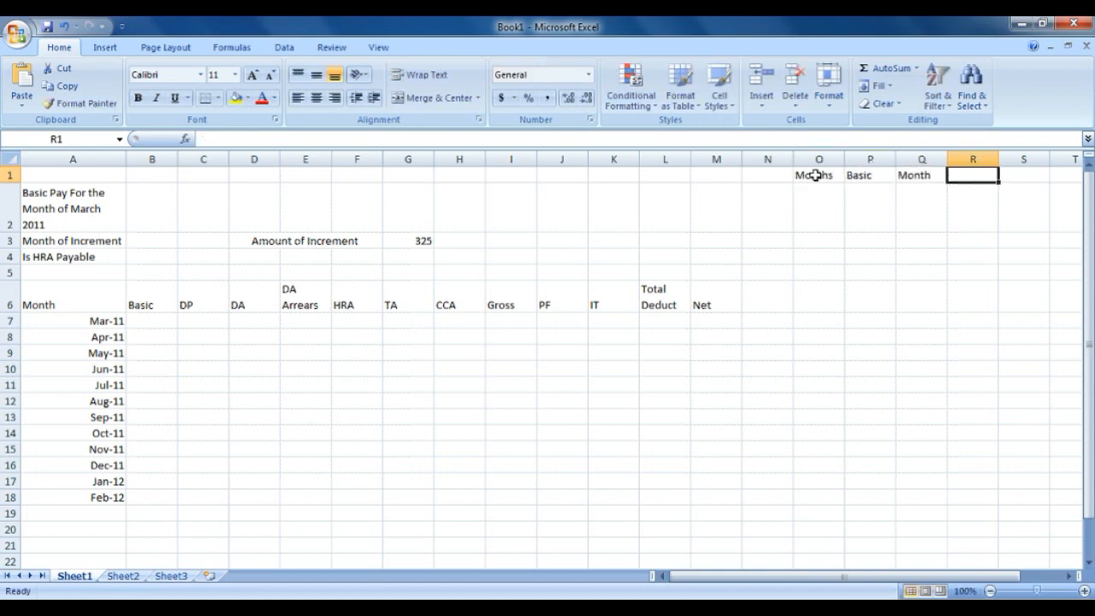
text(DA Rate)
key(Return)
text(1 2 3)
drag(818, 210, 843, 421)
click(870, 208)
text(10000)
key(Return)
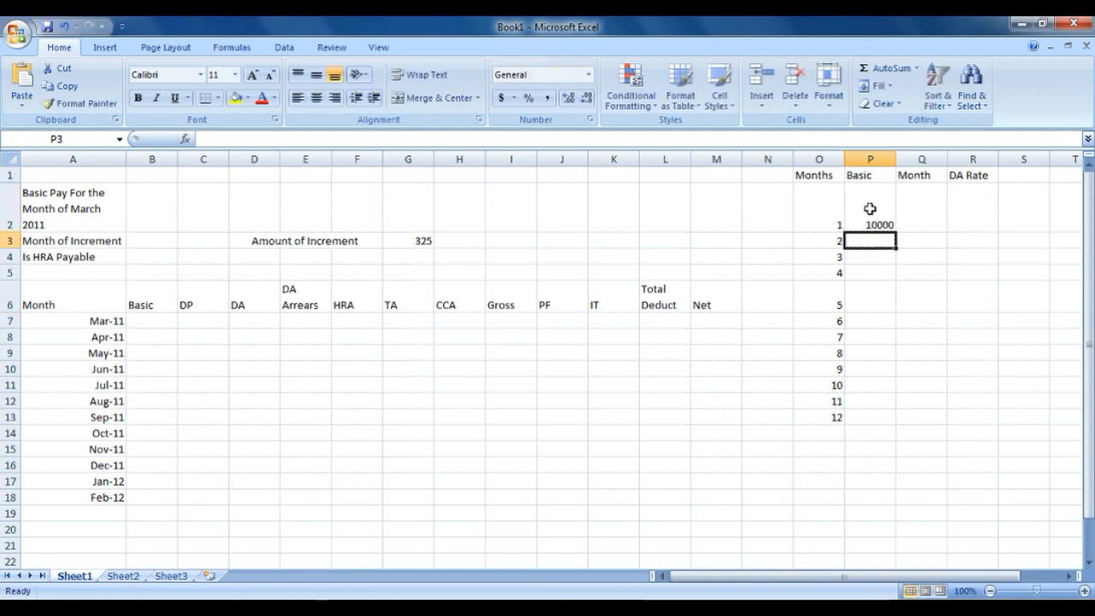
Enter the dates Jan-10, Jul-10, Jan-11, Jul-11 and Jan-12 in the Month column.
click(870, 208)
key(Tab)
text(Jan-10)
key(Return)
text(Jul-10)
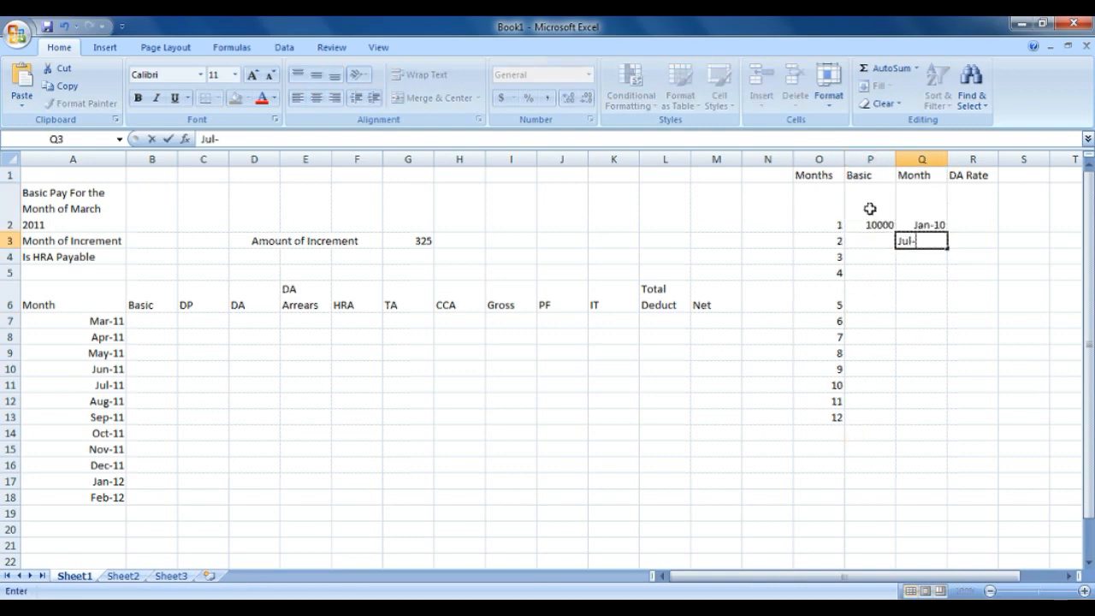
key(Return)
text(jAn-11)
key(Return)
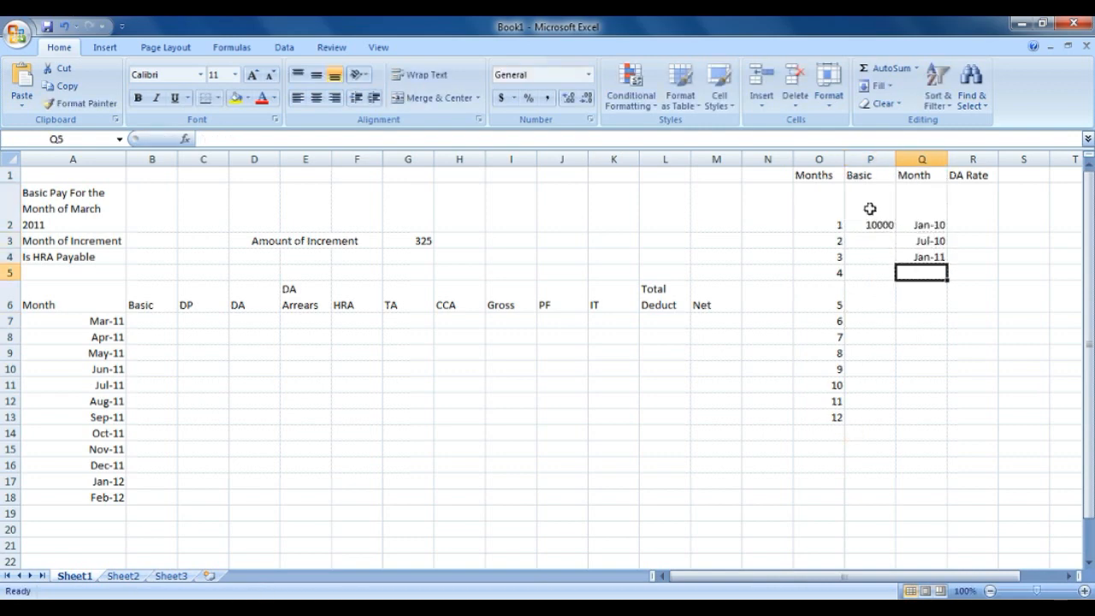
text(Jul-11)
key(Return)
text(Jan-12)
key(Return)
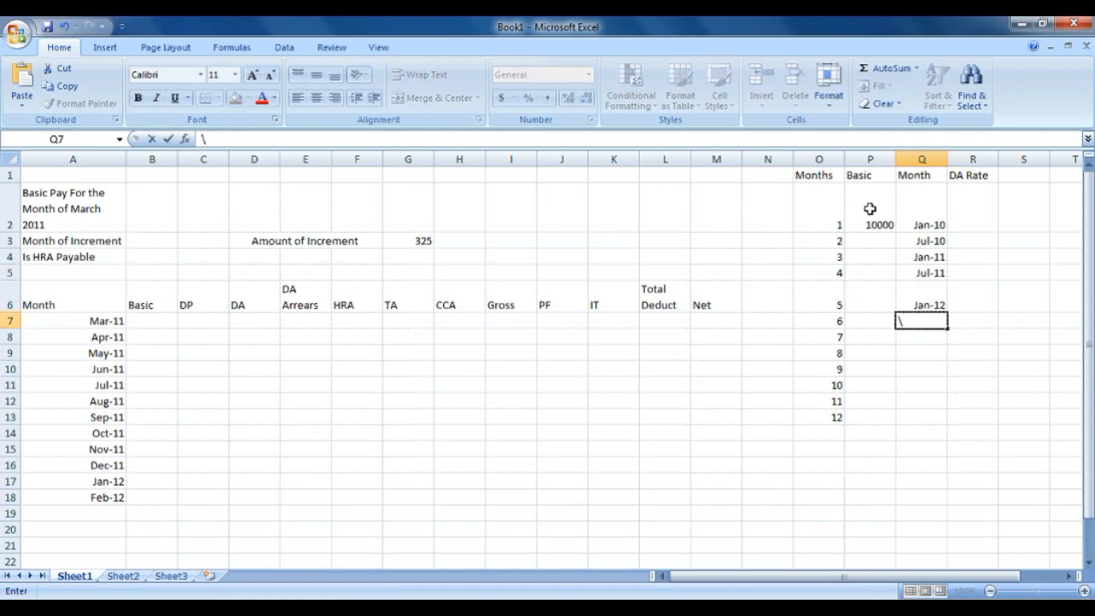
Enter DA rates 35%, 45%, 51%, 58% and 65% beside the dates.
key(Up)
key(Up)
key(Up)
key(Up)
key(Up)
key(Right)
text(35%)
key(Return)
text(4)
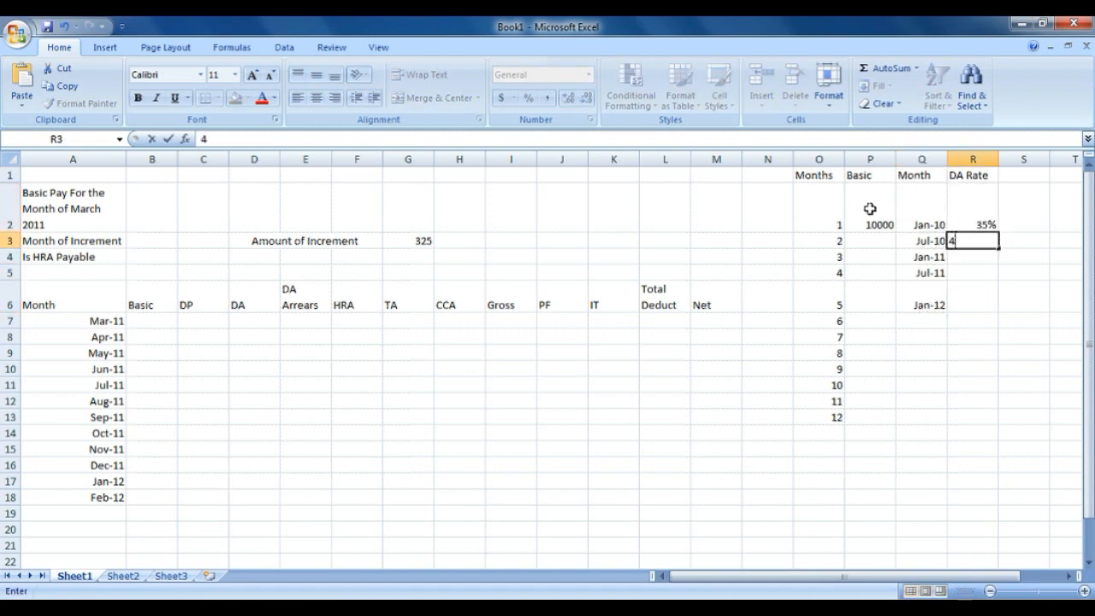
text(5%)
key(Return)
text(51%)
key(Return)
text(58%)
key(Return)
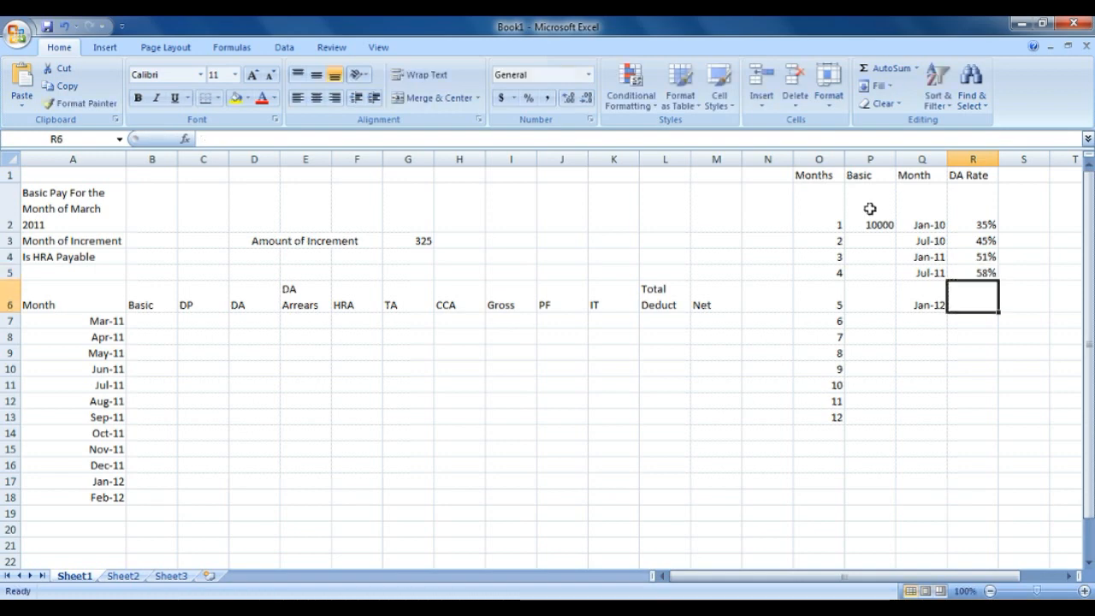
text(65%)
key(Return)
key(Up)
key(Up)
key(Up)
key(Up)
key(Up)
key(Up)
Shade the Month and DA Rate table yellow.
key(shift+Left)
key(shift+Down)
key(shift+Down)
key(shift+Down)
key(shift+Down)
key(shift+Down)
click(237, 98)
click(811, 178)
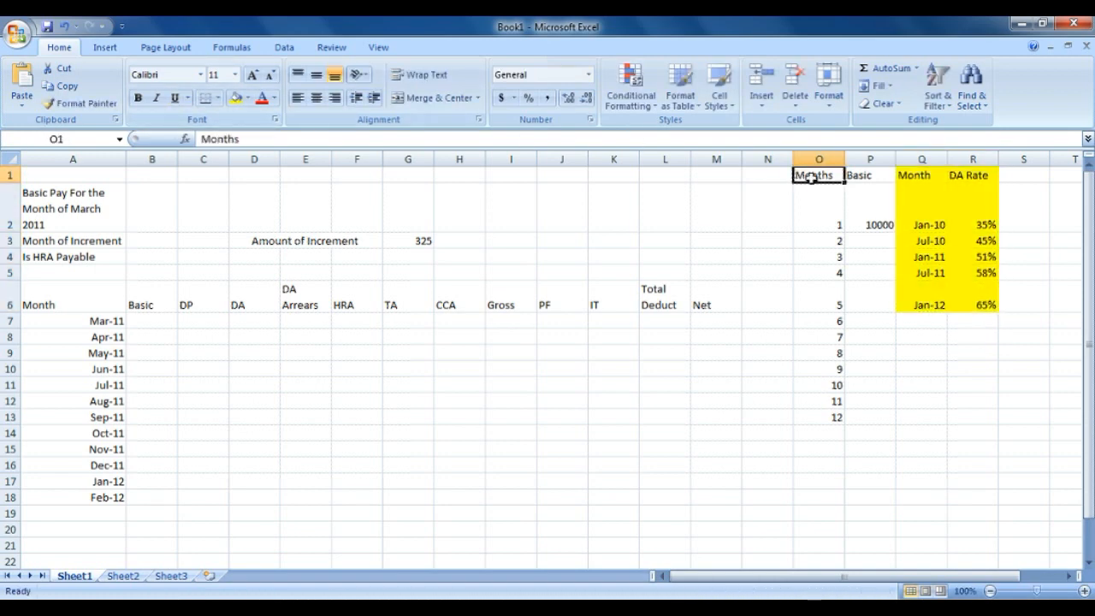
Shade the Months and Basic block green and make the side table headers bold and underlined.
key(shift+Right)
key(shift+Down)
key(shift+Down)
key(shift+Down)
key(shift+Down)
key(shift+Down)
key(shift+Down)
key(shift+Down)
key(shift+Down)
key(shift+Down)
key(shift+Down)
key(shift+Down)
key(shift+Down)
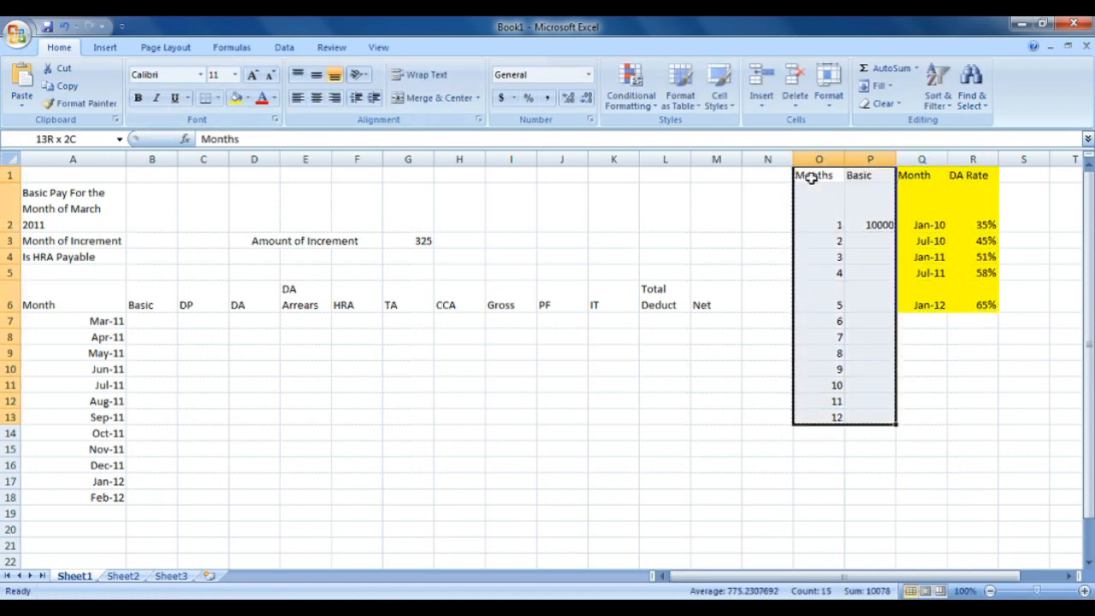
click(245, 99)
click(290, 217)
drag(835, 224, 954, 175)
key(ctrl+b)
key(ctrl+u)
Give both parts of the side table all borders and centre its contents.
drag(814, 175, 873, 418)
click(218, 98)
click(231, 227)
drag(969, 175, 928, 300)
click(205, 98)
drag(819, 175, 980, 416)
click(317, 98)
Centre the payroll area A1:M18 and add all borders to the table from row 6.
drag(72, 176, 717, 497)
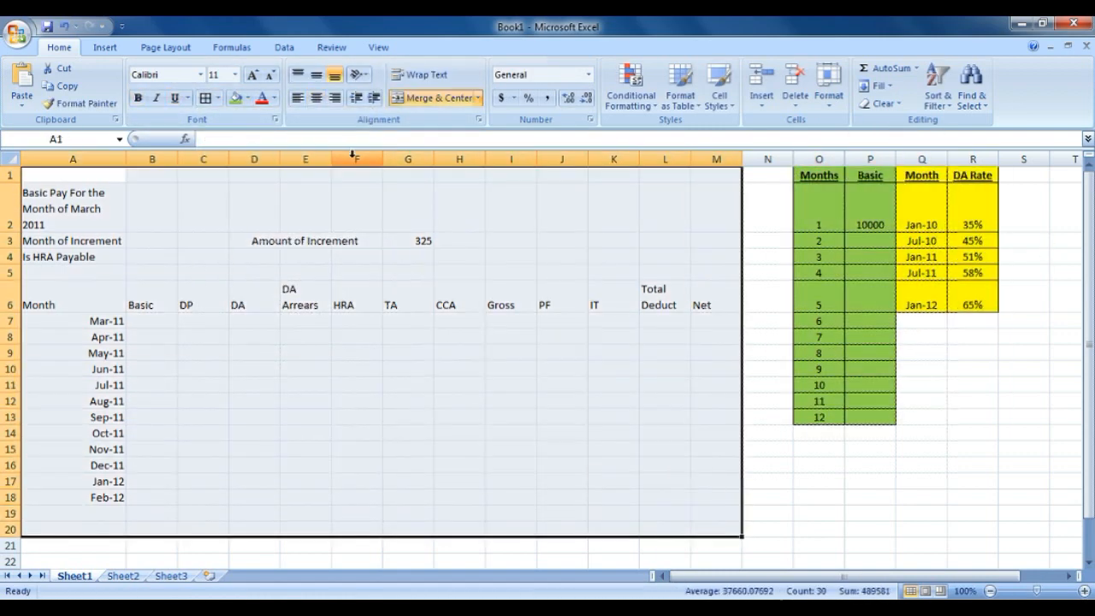
click(317, 98)
drag(73, 305, 717, 497)
click(206, 98)
Shade the payroll column headings yellow and the Month column light blue.
drag(151, 304, 717, 304)
click(246, 98)
click(276, 216)
drag(73, 305, 50, 480)
click(246, 97)
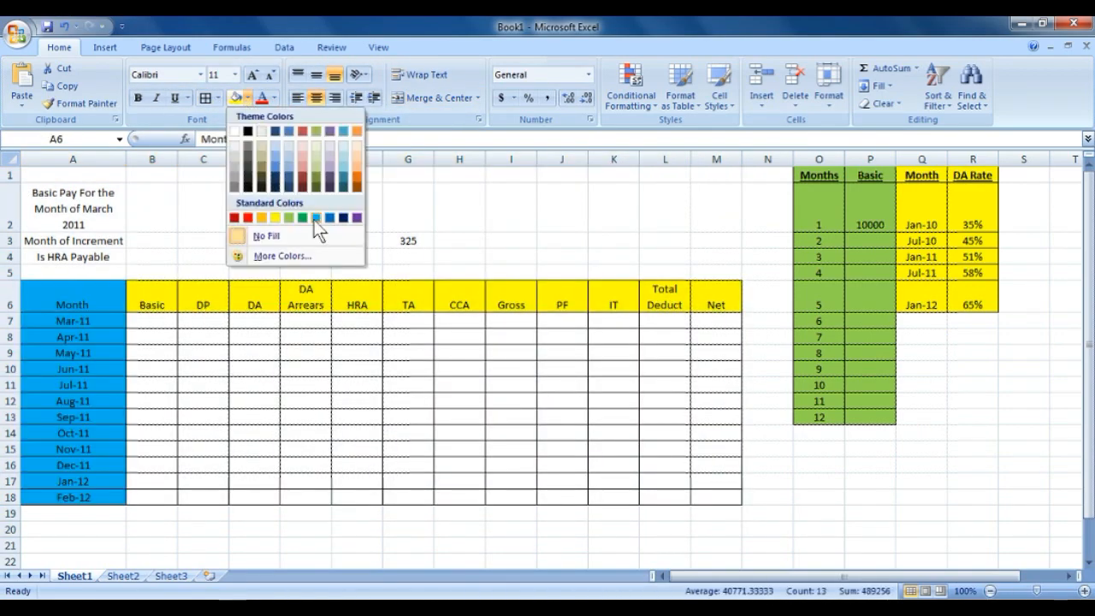
click(316, 217)
click(203, 321)
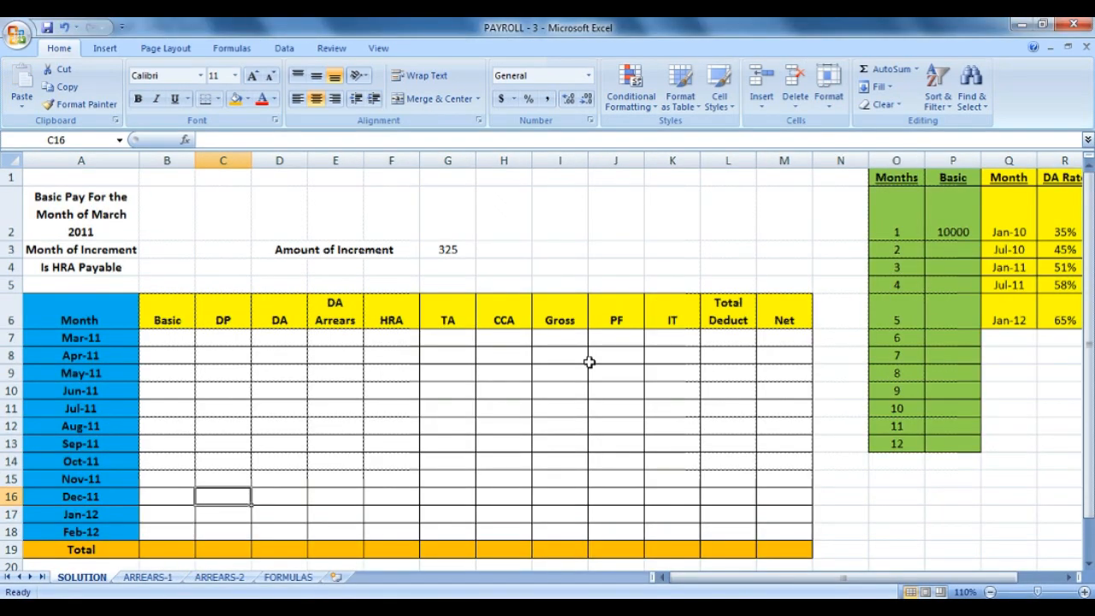
Review the payroll Total row, the Months and Basic table, and the basic pay, increment-month and HRA cells.
drag(76, 549, 770, 551)
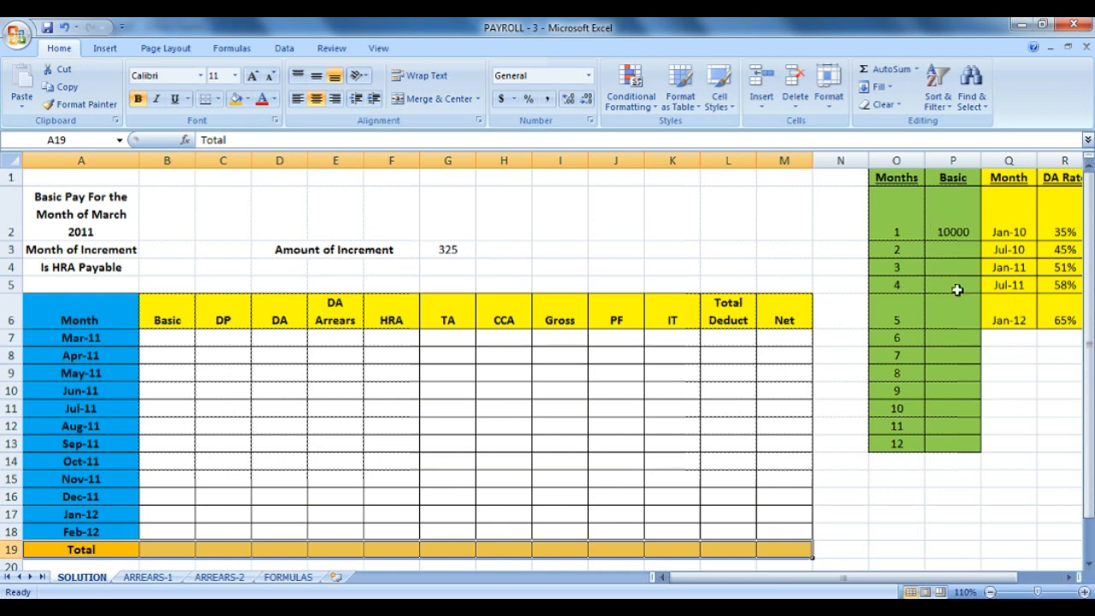
drag(904, 181, 947, 449)
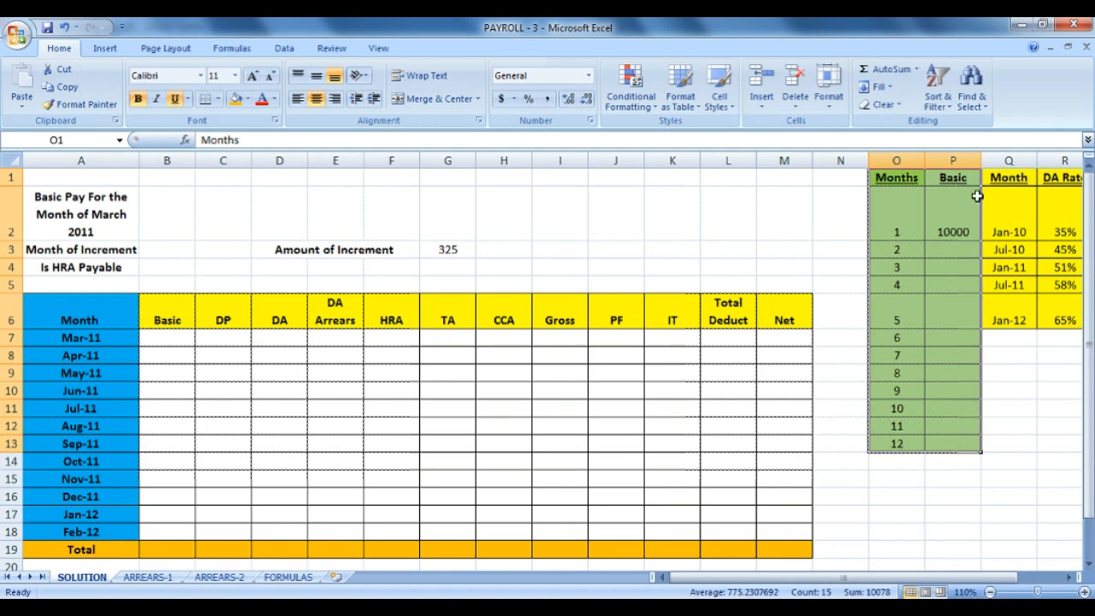
click(166, 227)
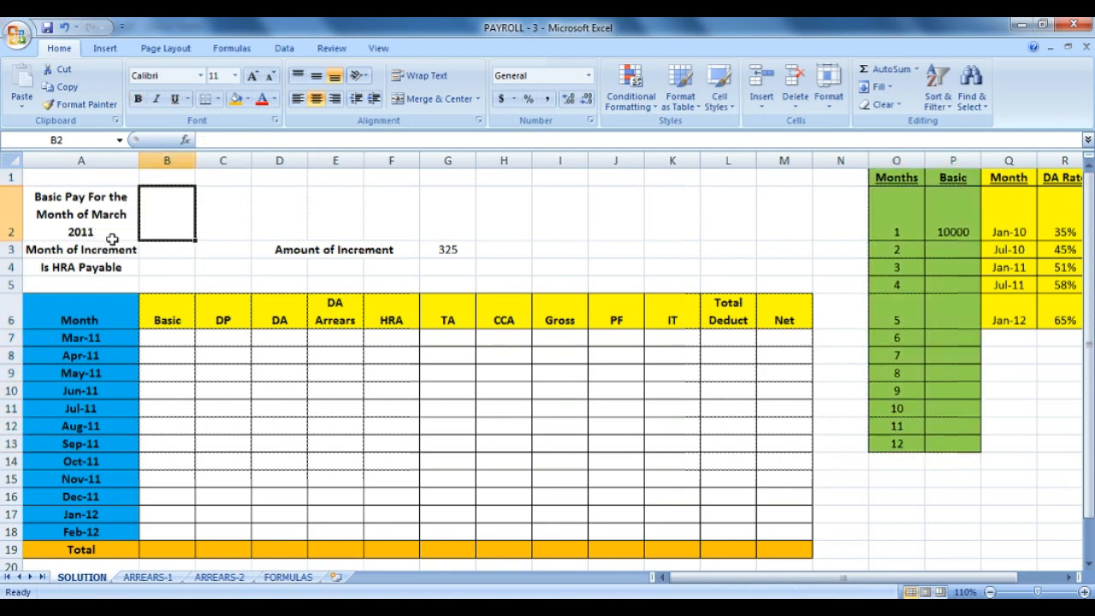
click(168, 254)
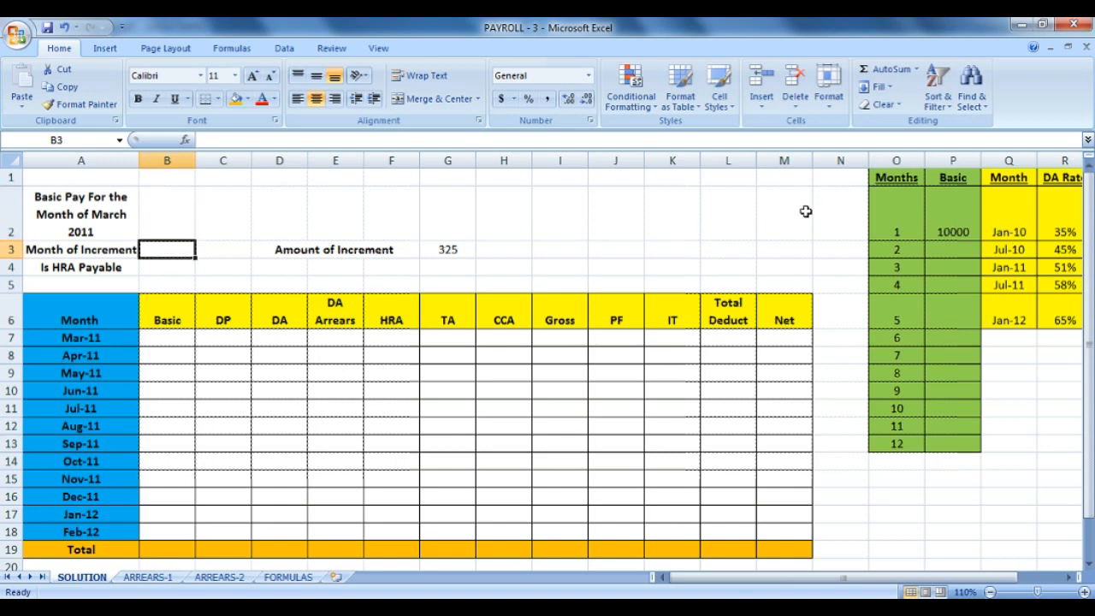
drag(918, 211, 890, 443)
click(153, 268)
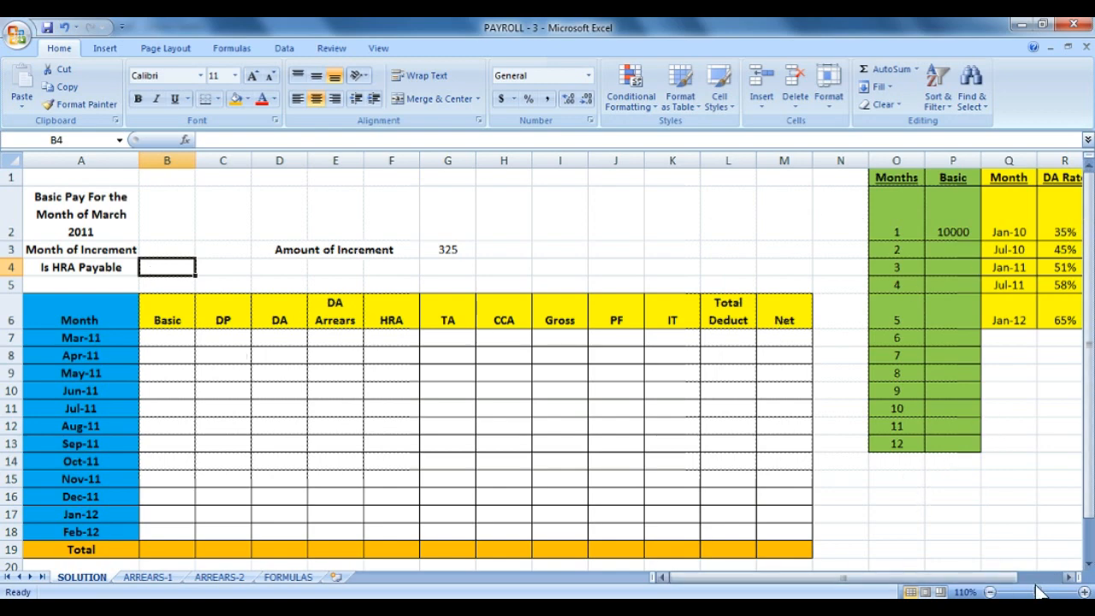
Zoom the sheet to 130%, scroll the side table into view and select P3.
click(1085, 592)
click(1085, 593)
scroll(1057, 471, up, 1)
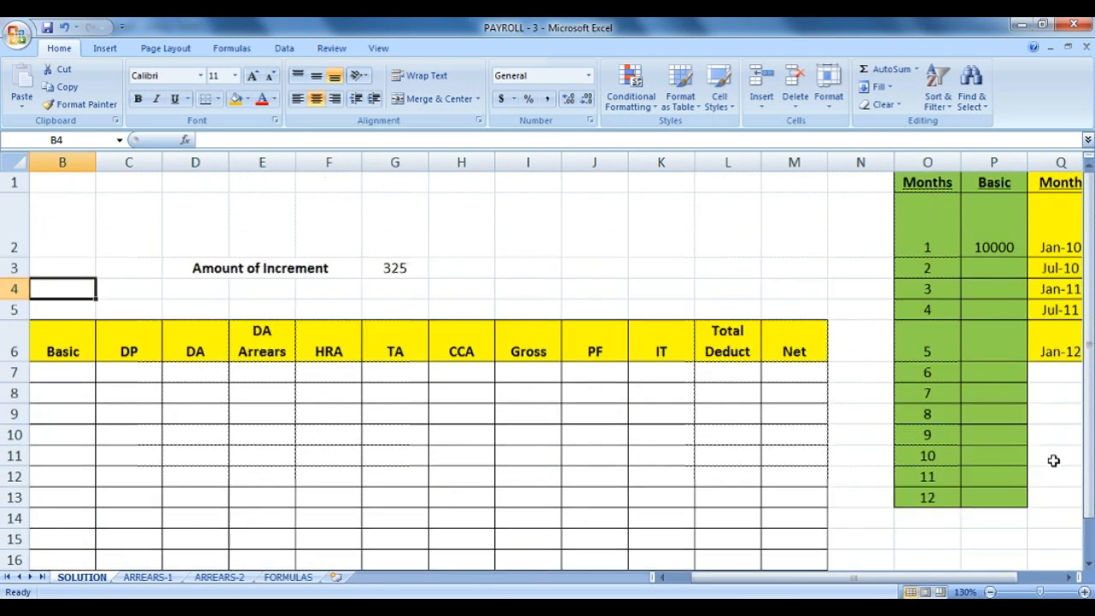
drag(890, 579, 938, 580)
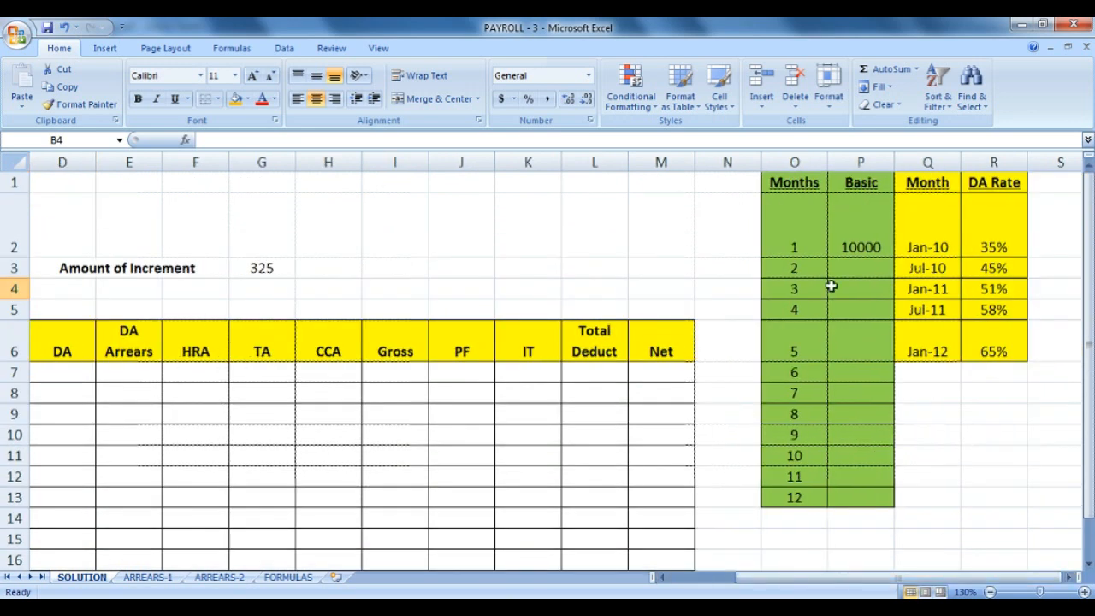
click(836, 269)
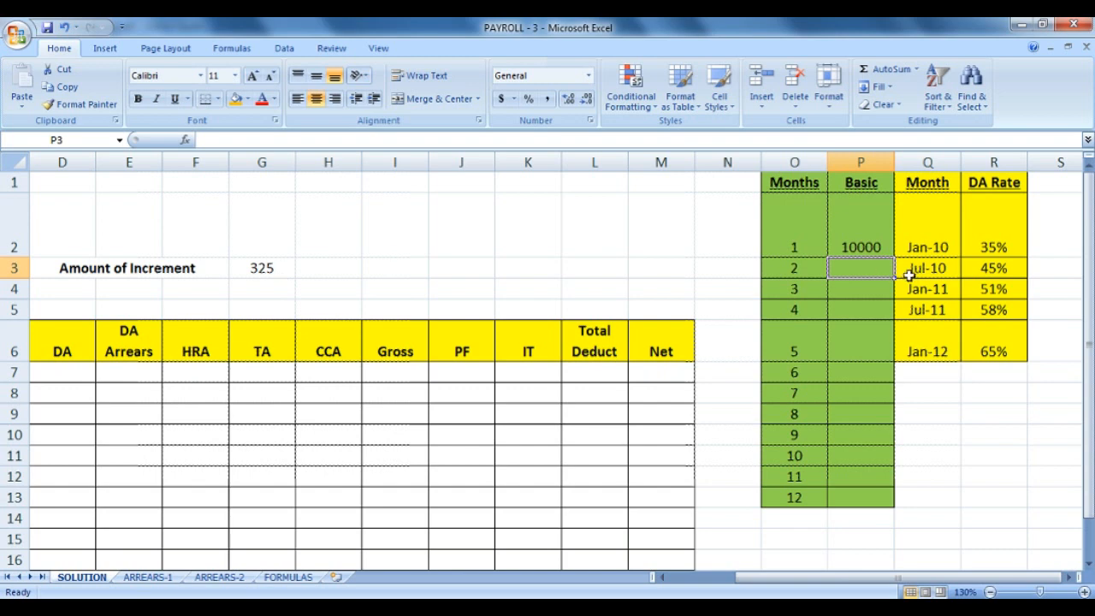
Enter =P2+$G$3 in P3, with the increment reference absolute.
text(=)
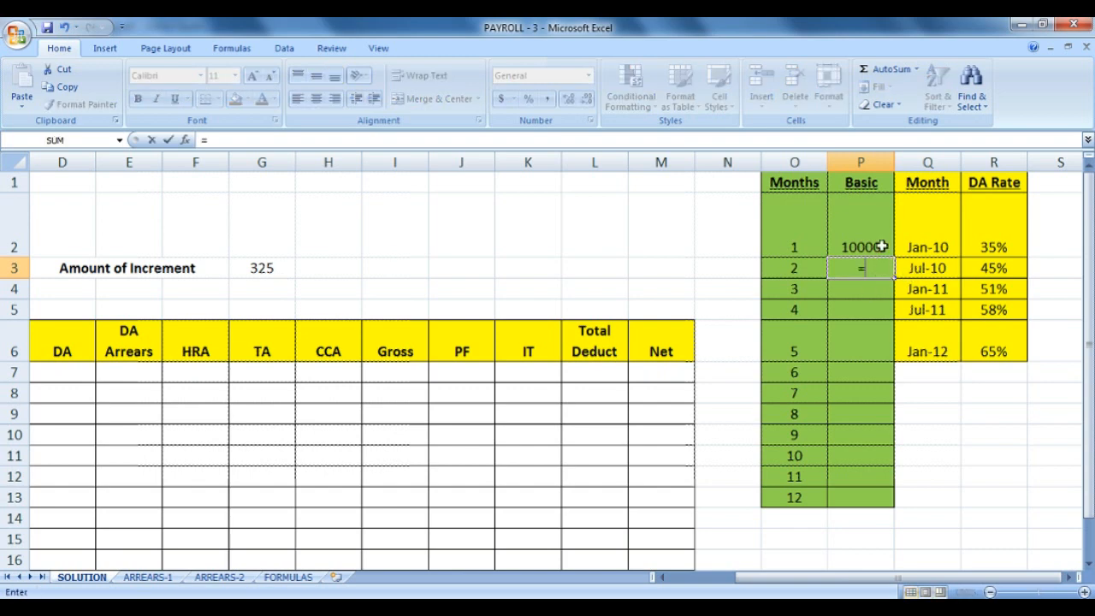
click(888, 221)
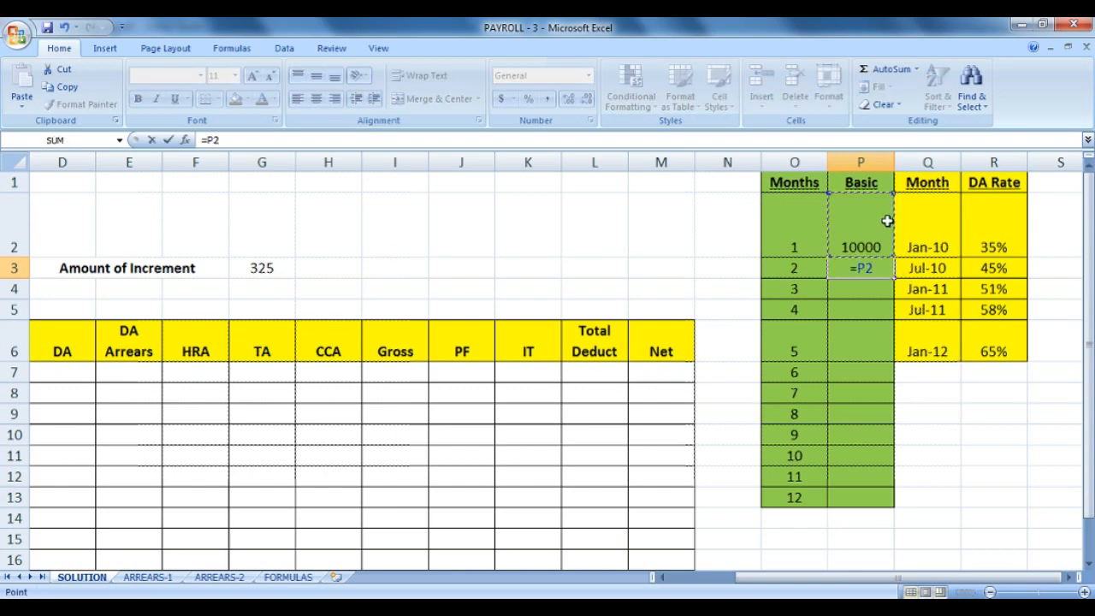
text(+)
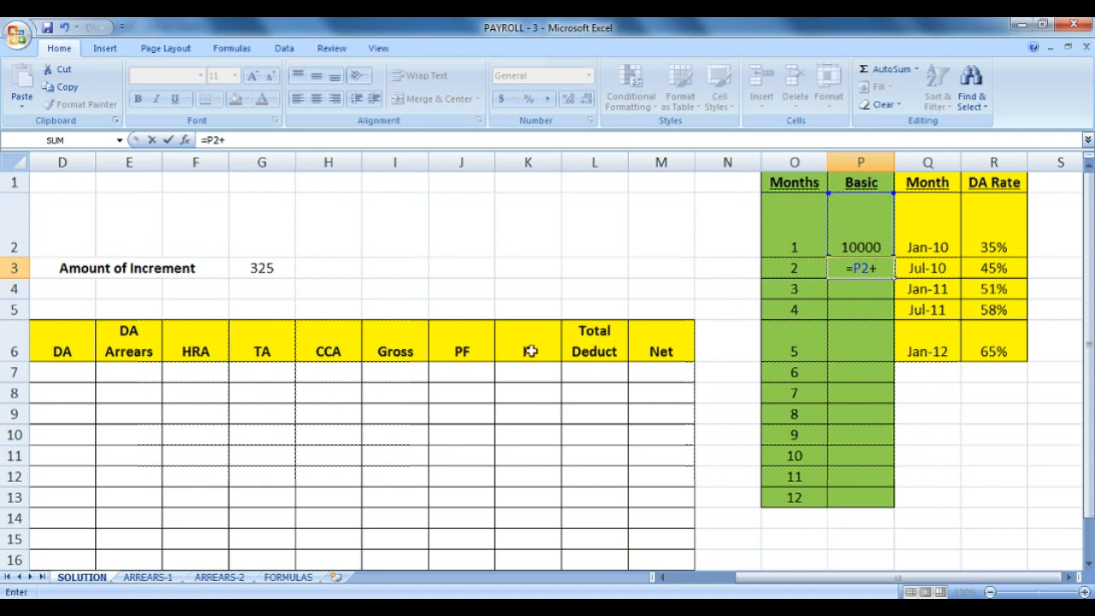
click(278, 270)
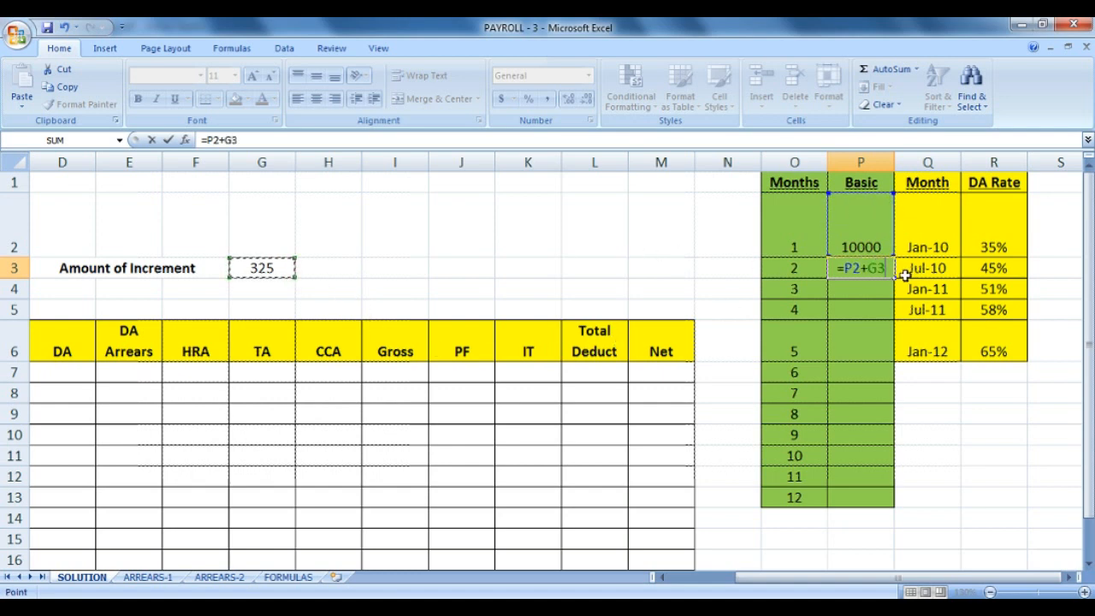
click(877, 268)
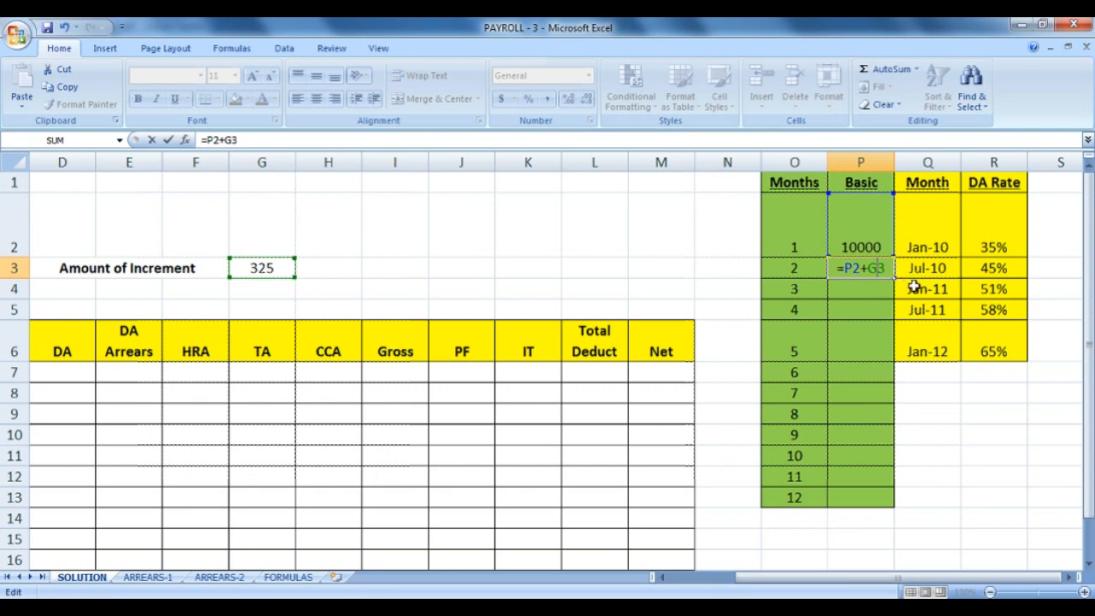
key(F4)
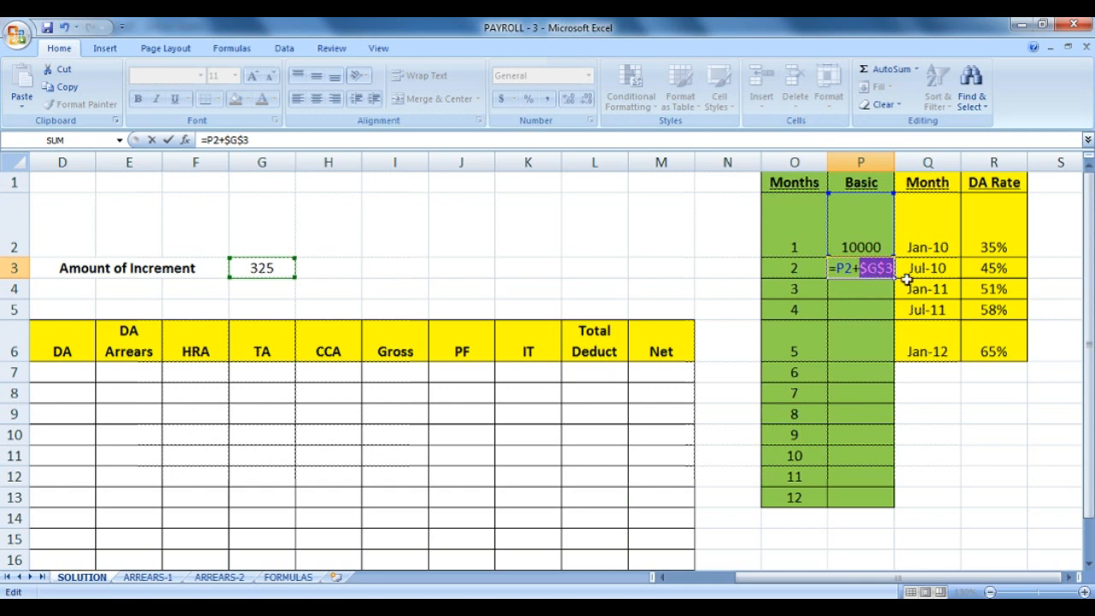
click(878, 267)
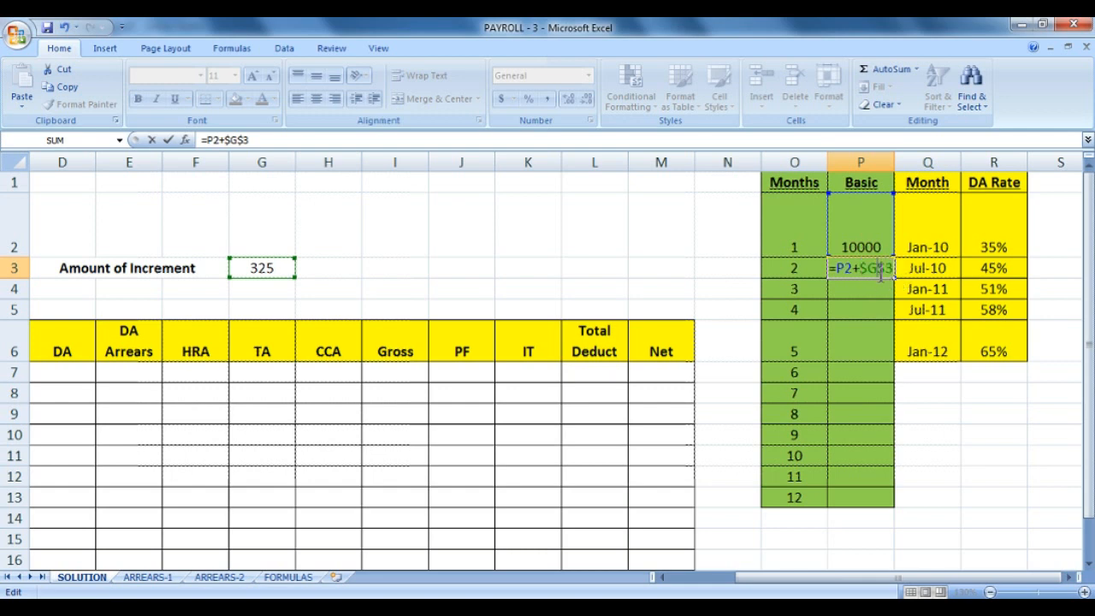
key(Return)
Fill the P3 formula down to P13 and check the result in P4.
click(882, 267)
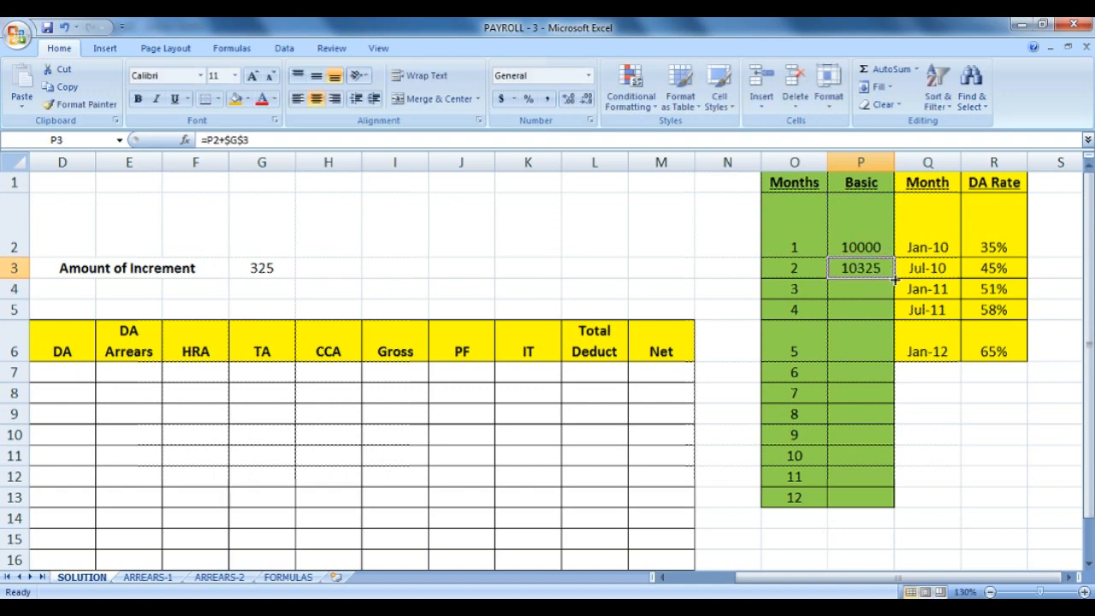
drag(894, 278, 854, 504)
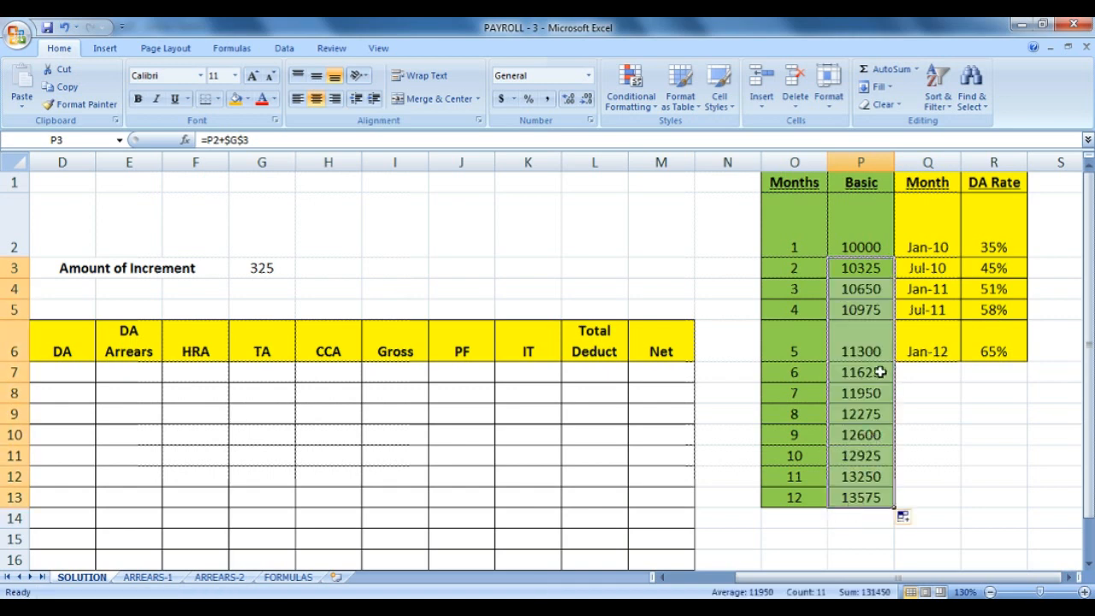
click(866, 290)
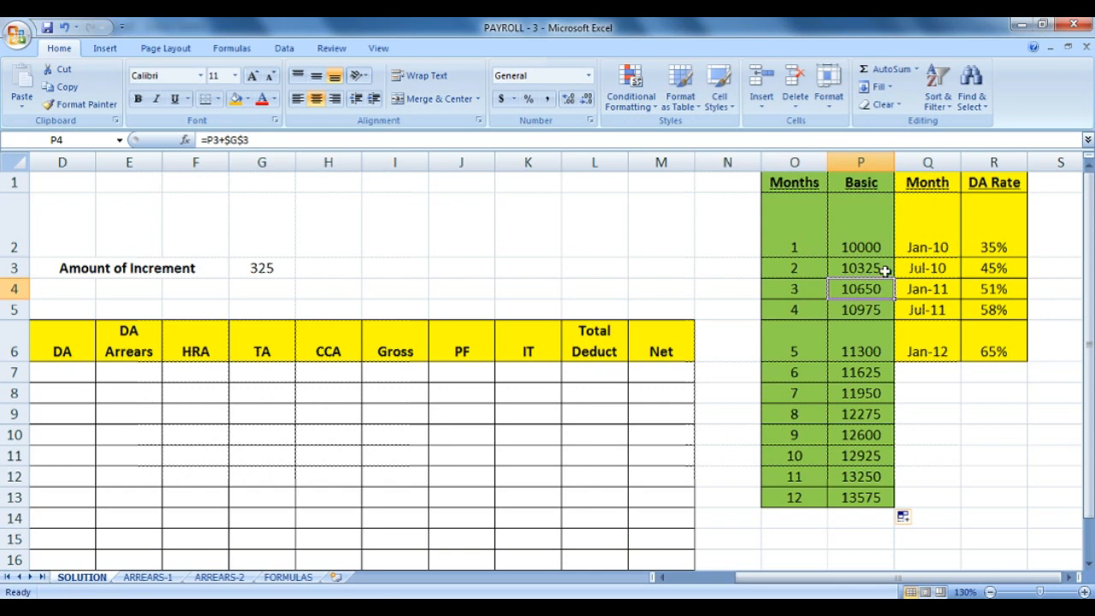
drag(1090, 282, 1090, 322)
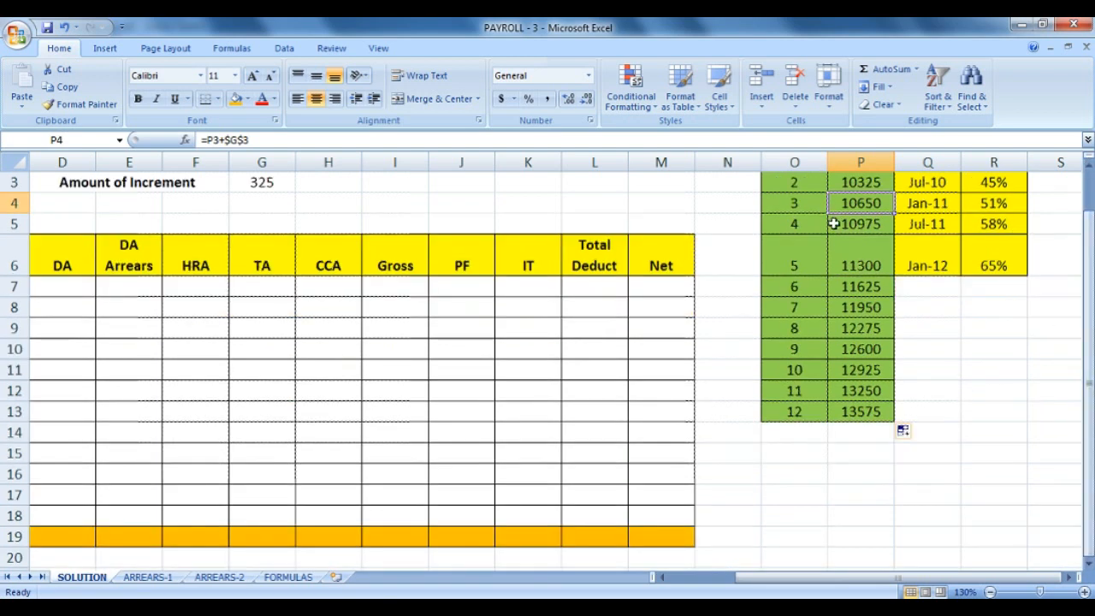
Try extending the Basic series to P18, then undo the incorrect fill.
scroll(950, 317, up, 1)
drag(881, 243, 872, 495)
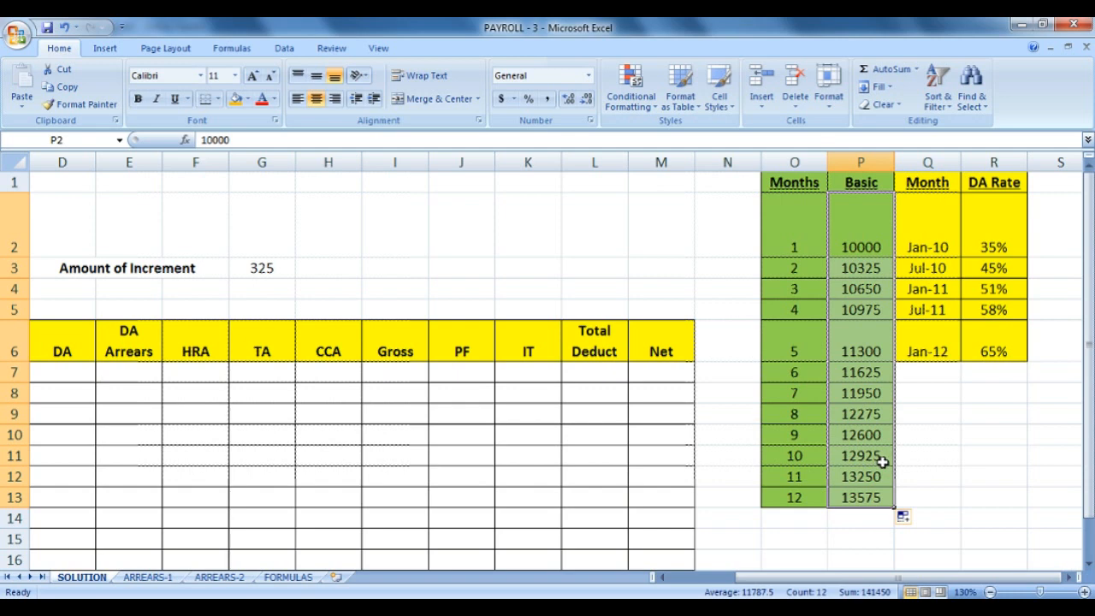
drag(1087, 362, 1091, 455)
drag(893, 422, 892, 524)
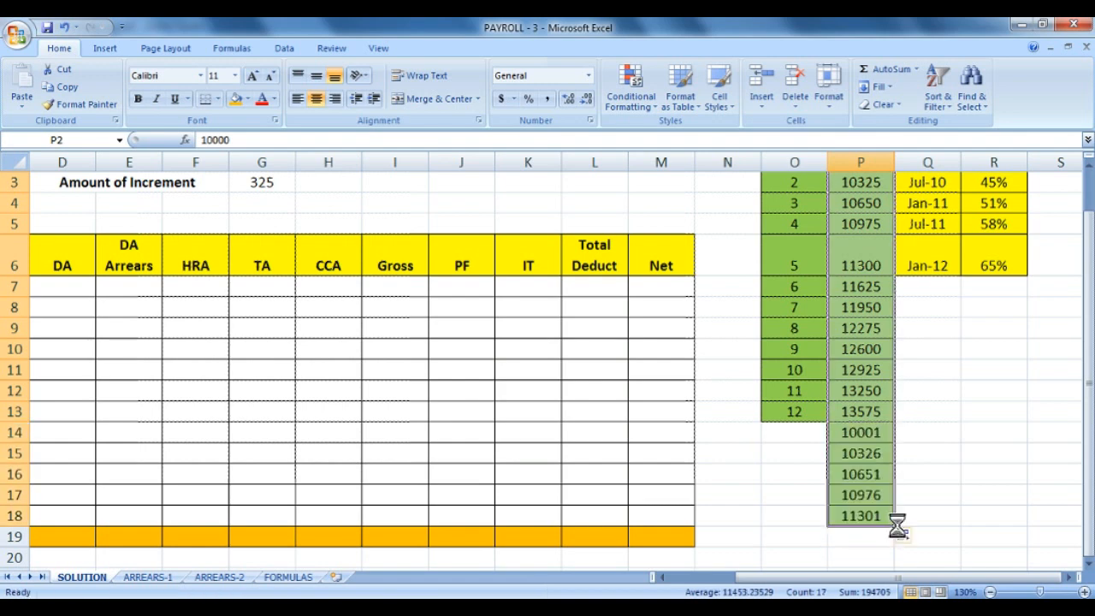
key(ctrl+z)
Copy the P3 increment formula down through P18 so Basic ends at 15200, then select B2.
click(847, 268)
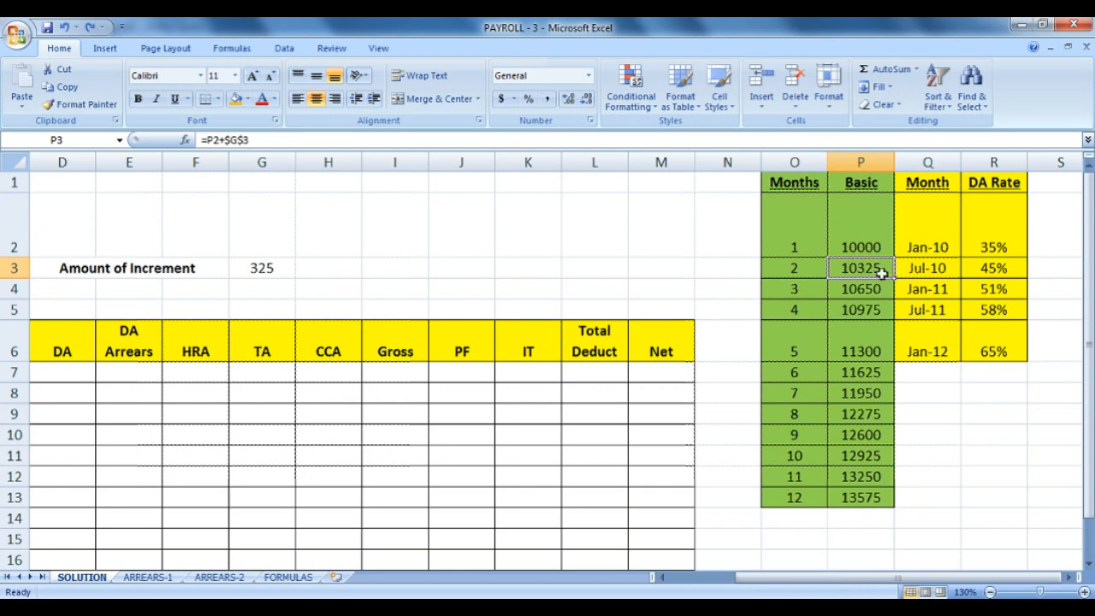
drag(894, 276, 892, 530)
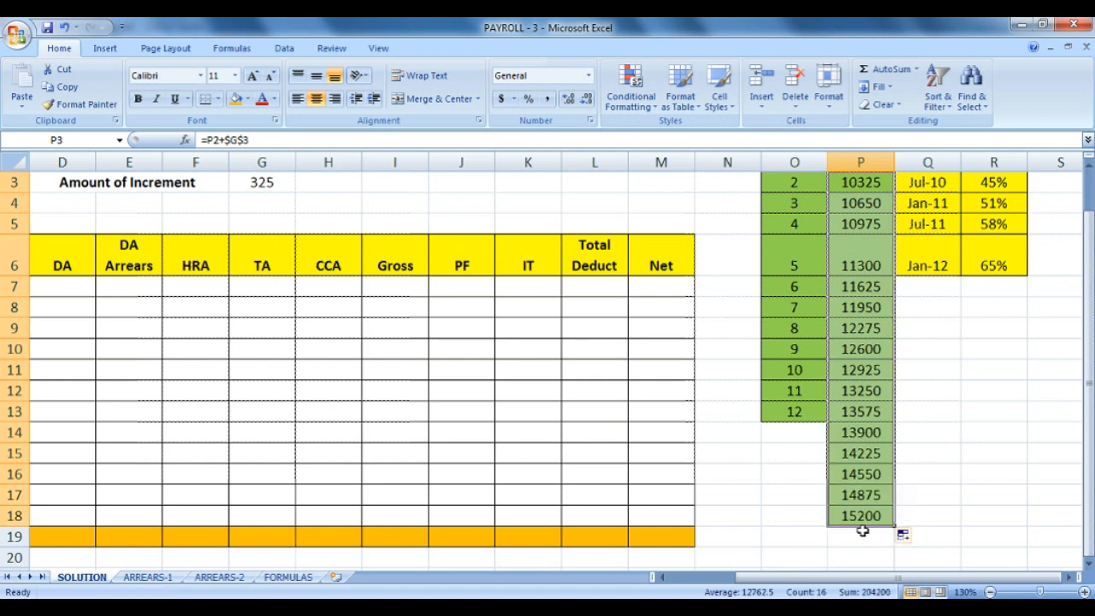
click(861, 517)
scroll(866, 517, up, 1)
drag(821, 504, 787, 196)
drag(898, 196, 802, 513)
scroll(802, 514, up, 1)
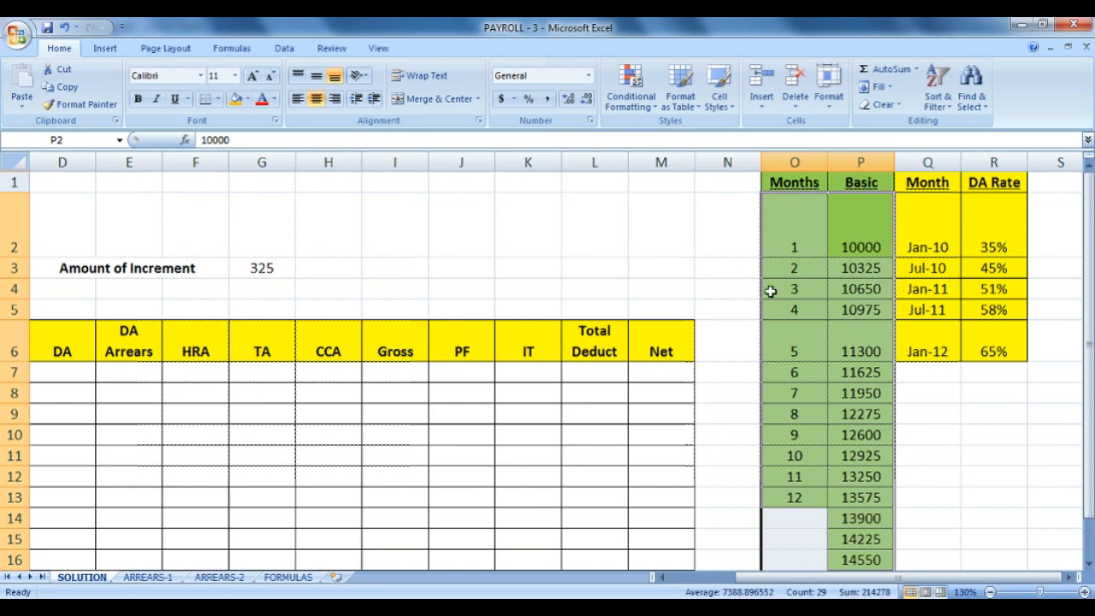
drag(936, 579, 817, 591)
click(199, 247)
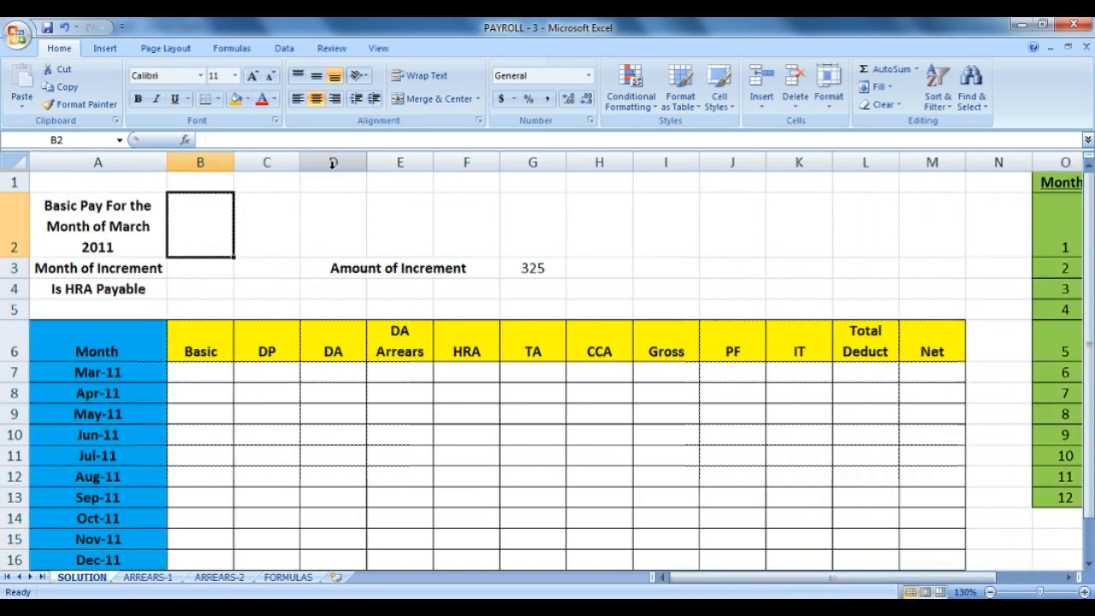
Add a List data validation to B2 with source =$P$2:$P$18.
click(284, 48)
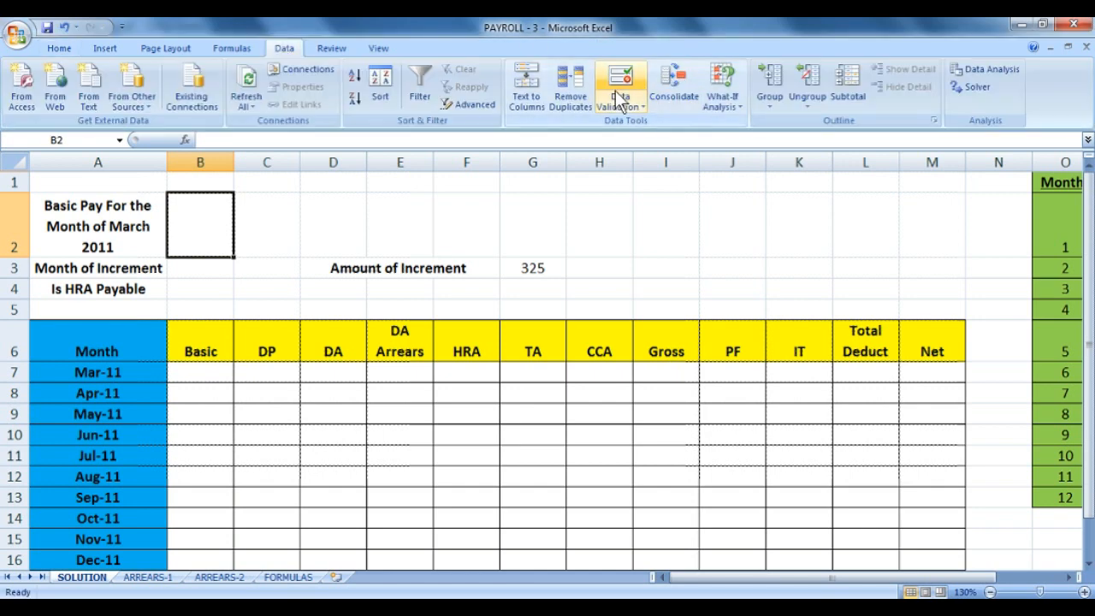
click(620, 90)
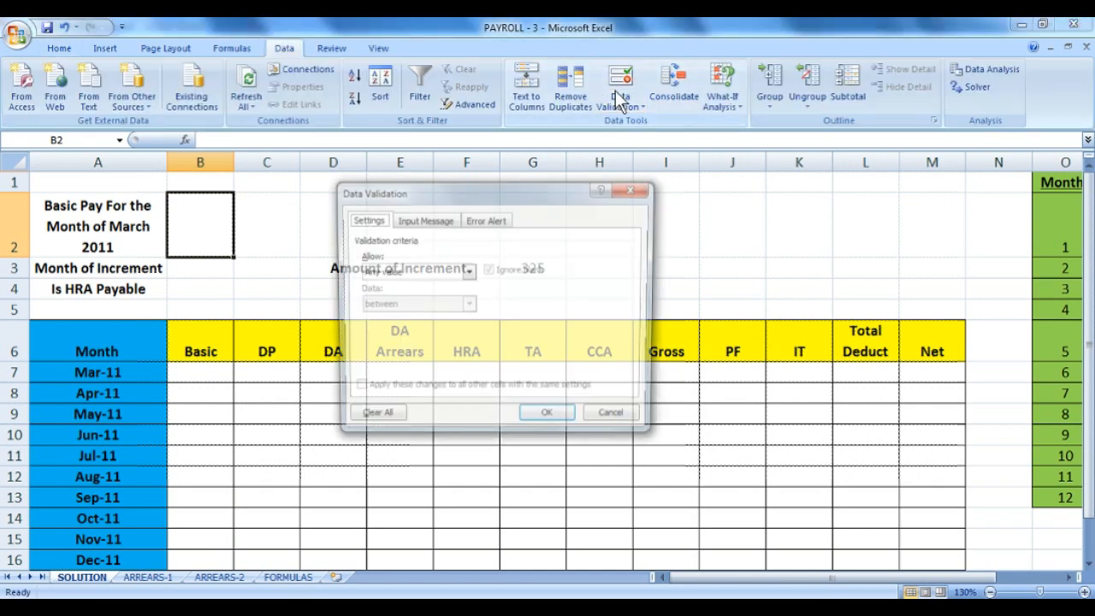
click(469, 272)
click(454, 317)
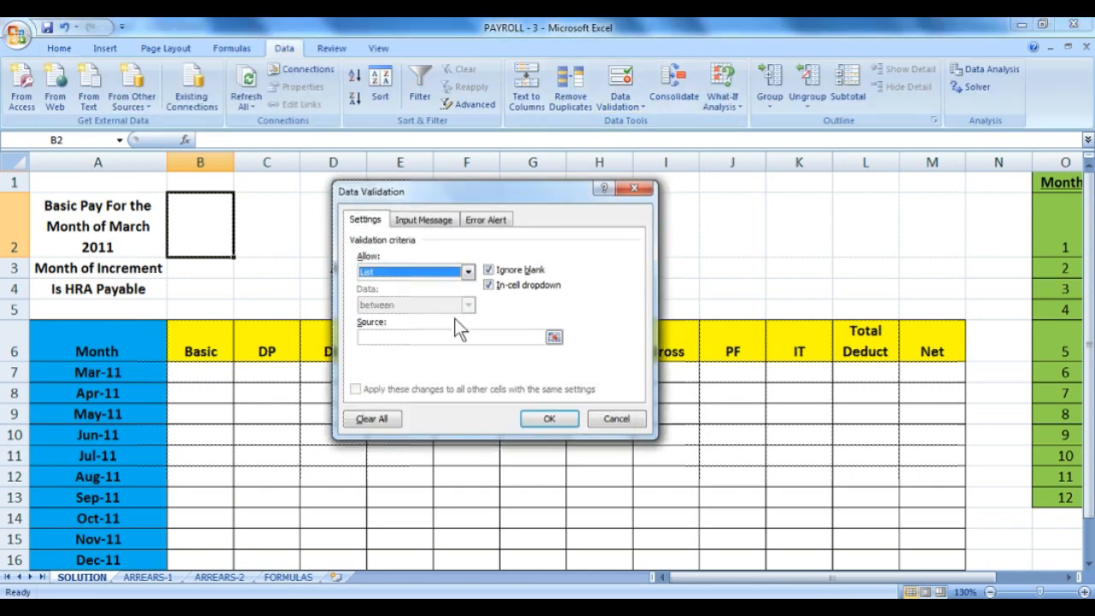
click(442, 335)
drag(732, 581, 766, 588)
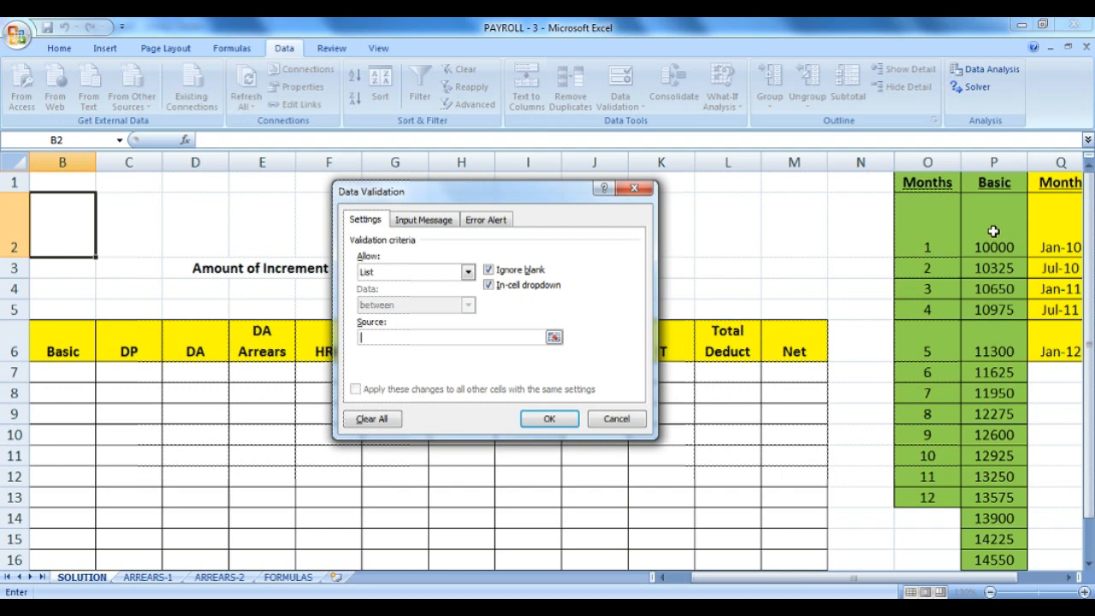
drag(994, 231, 1003, 519)
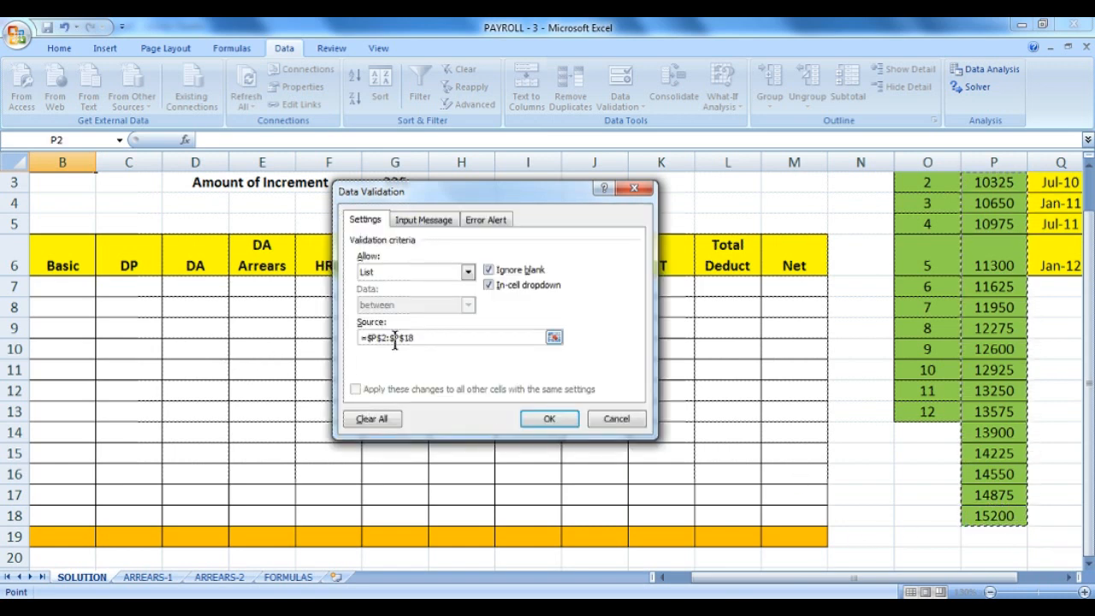
drag(1089, 301, 1087, 264)
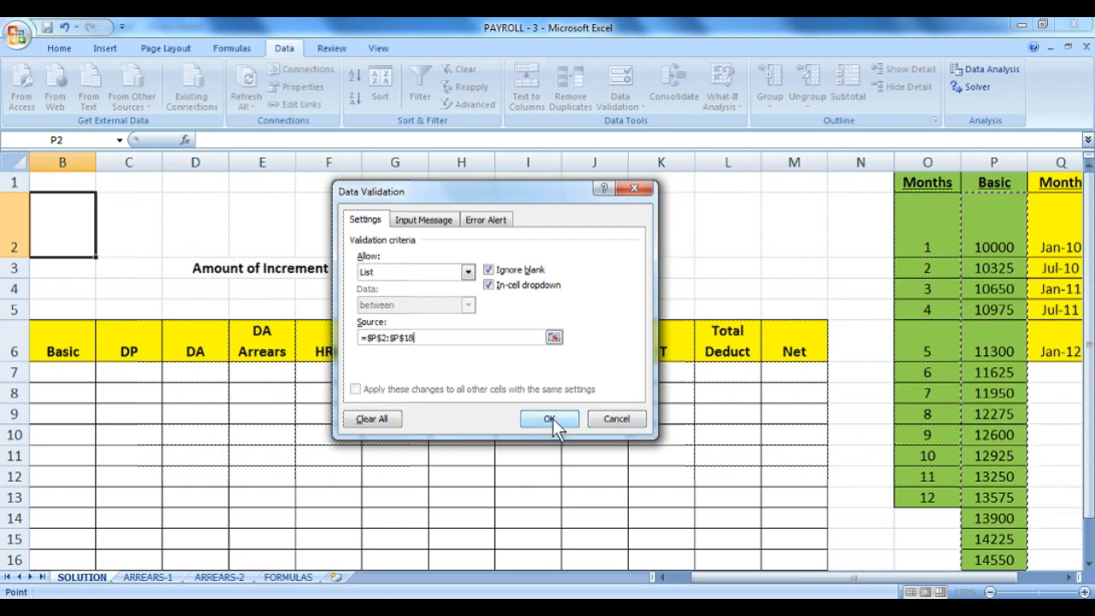
click(552, 418)
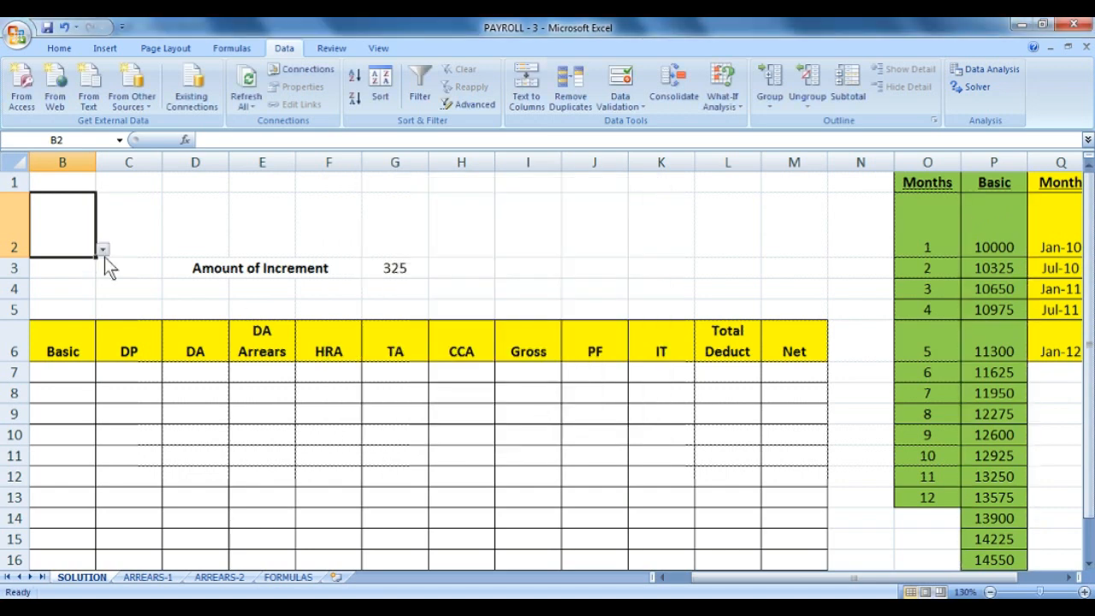
Test B2's dropdown of Basic values, then switch to the question PDF.
drag(941, 579, 923, 578)
click(240, 249)
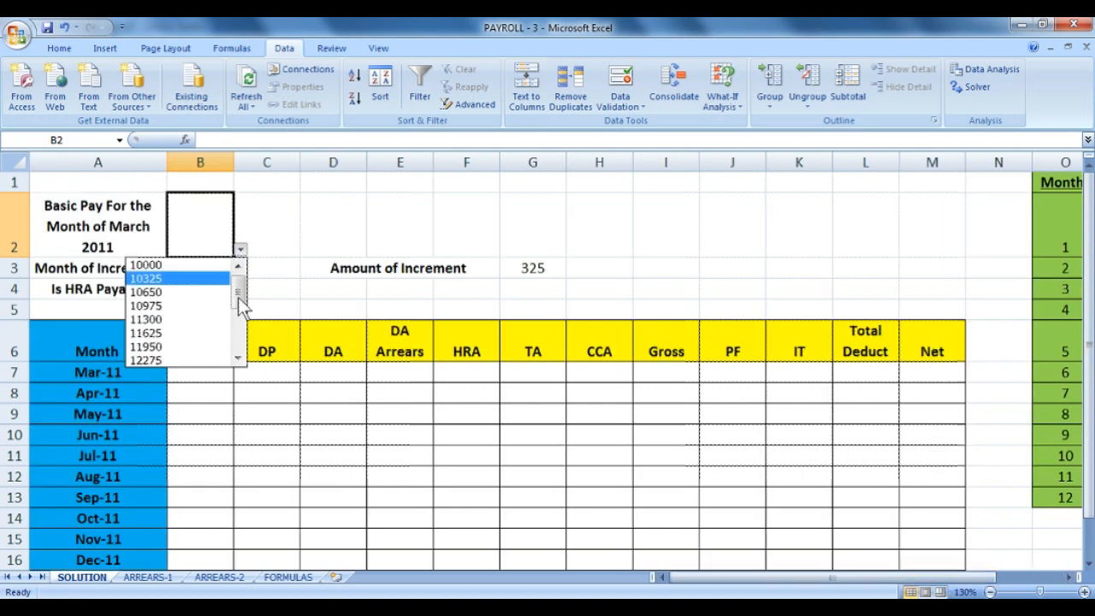
mouse_move(241, 292)
mouse_down()
mouse_move(235, 362)
mouse_move(245, 286)
mouse_up()
click(314, 225)
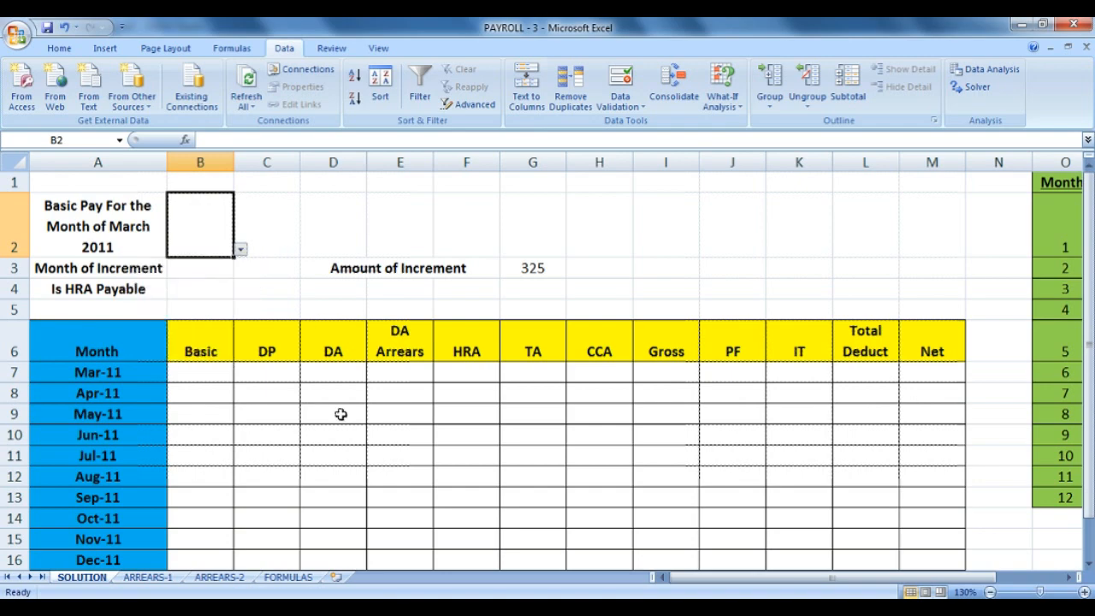
click(412, 609)
Find Q. 3 and highlight the 10000–325–15200 pay scale, then return to Excel.
scroll(547, 382, up, 15)
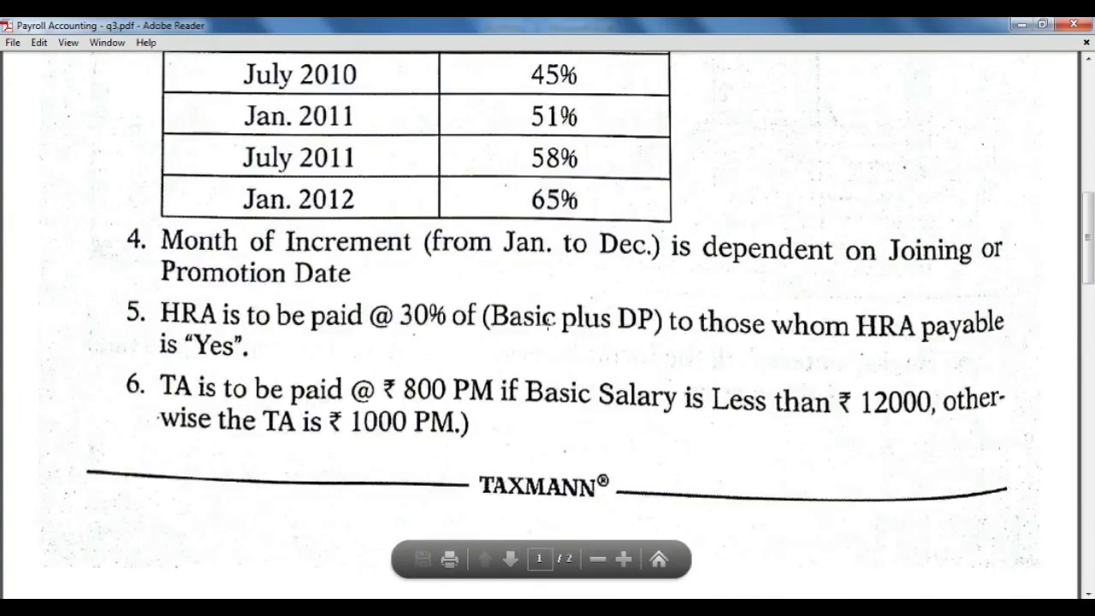
scroll(547, 322, up, 5)
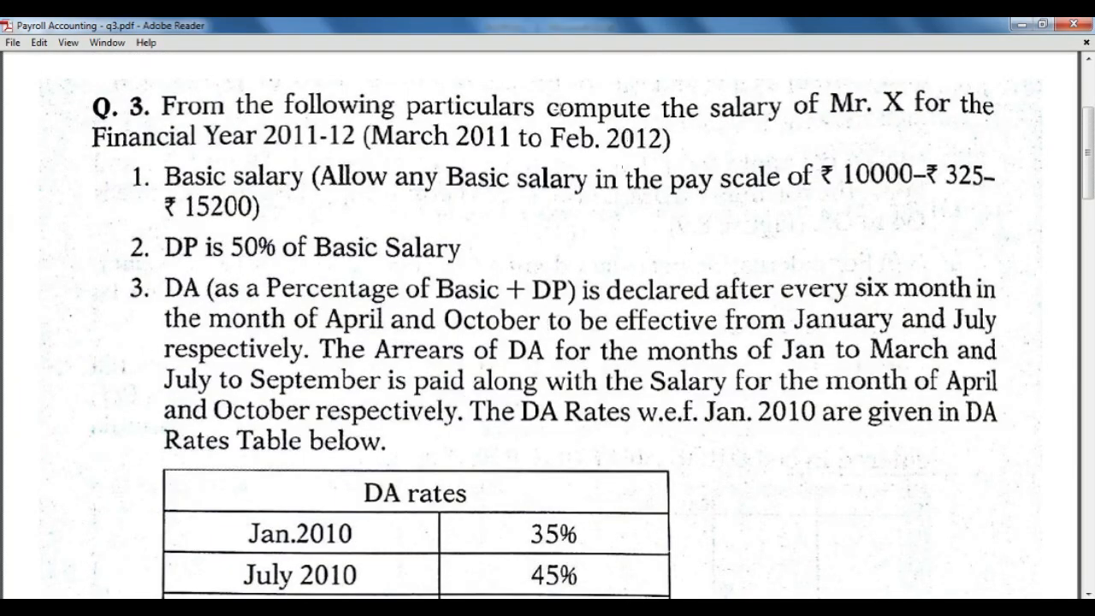
drag(847, 140, 1013, 221)
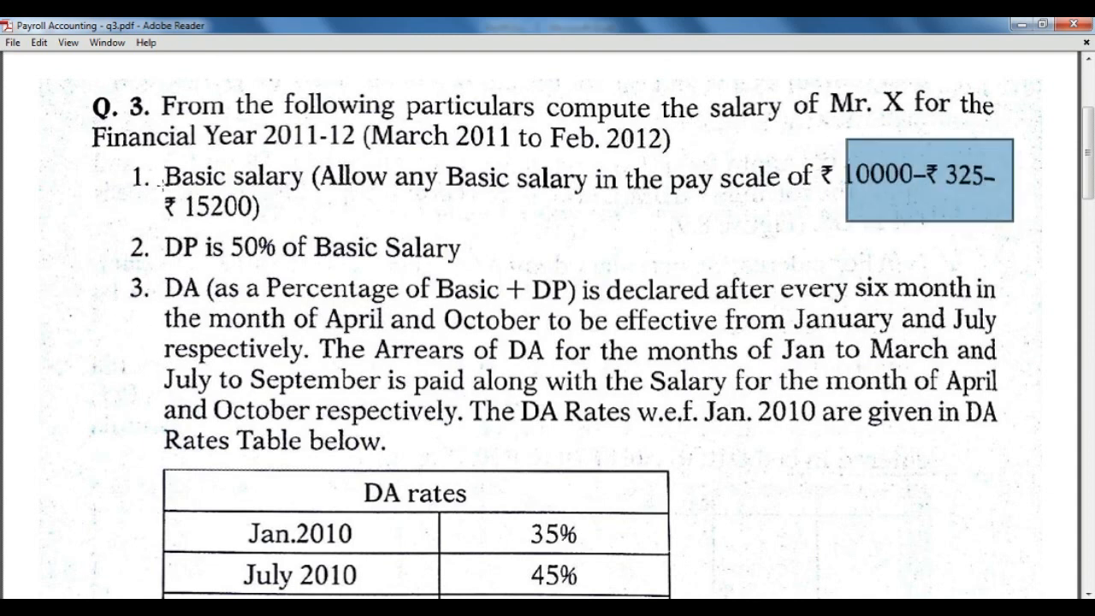
drag(158, 182, 330, 232)
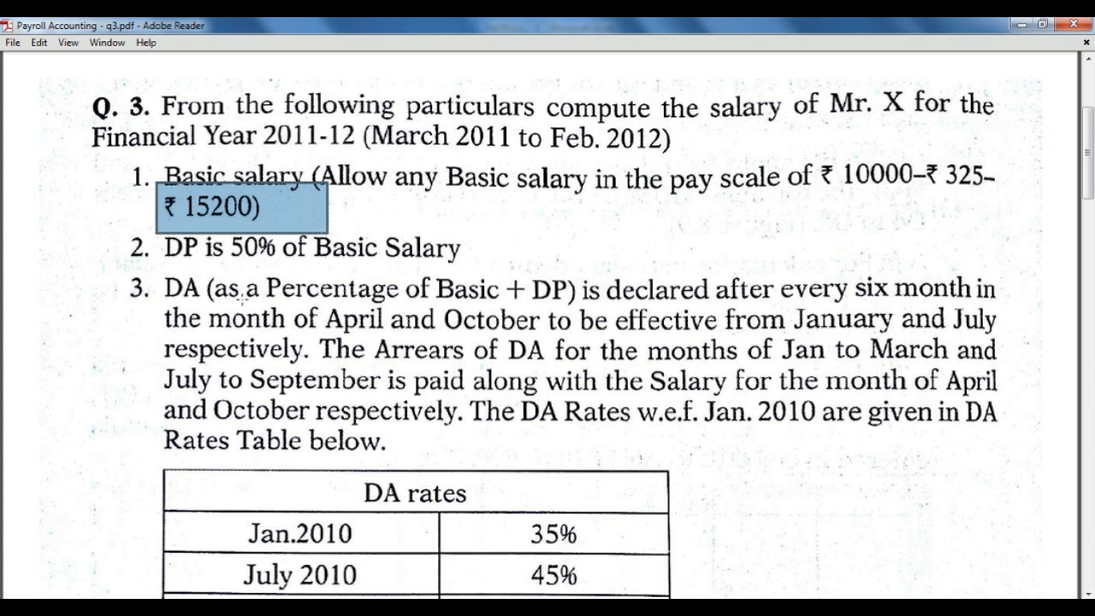
click(197, 608)
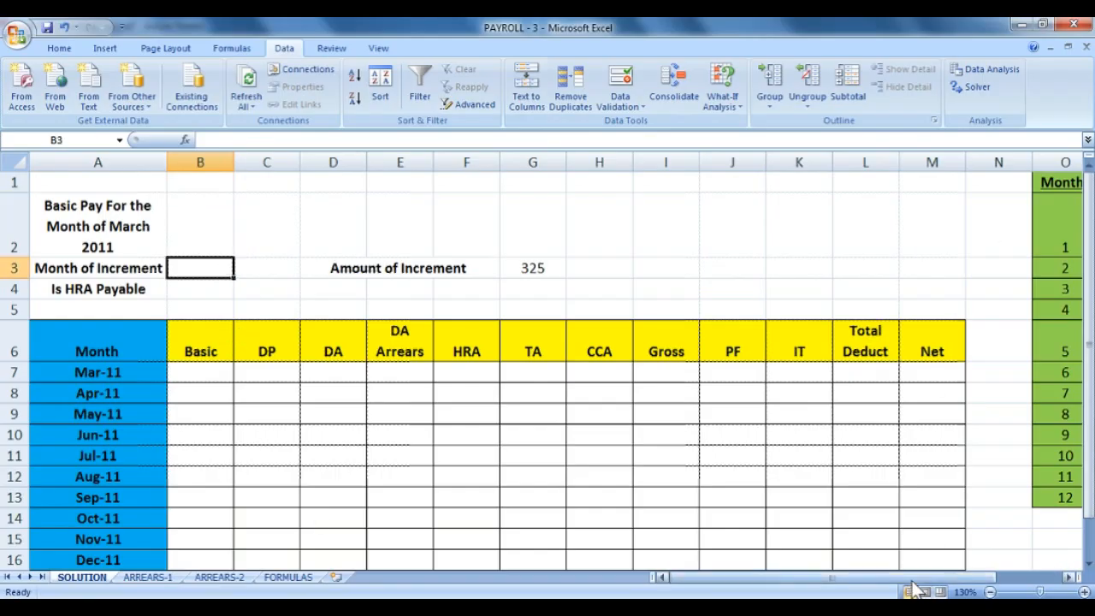
Zoom out so the whole payroll table fits on screen.
drag(913, 584, 951, 585)
drag(866, 222, 859, 498)
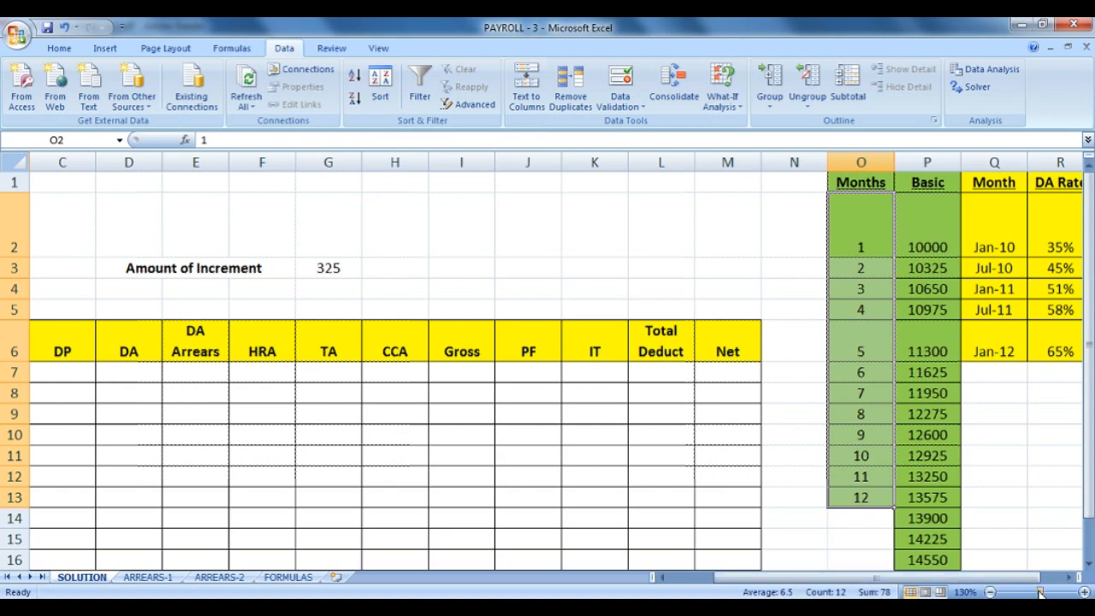
drag(1041, 592, 1039, 592)
click(192, 252)
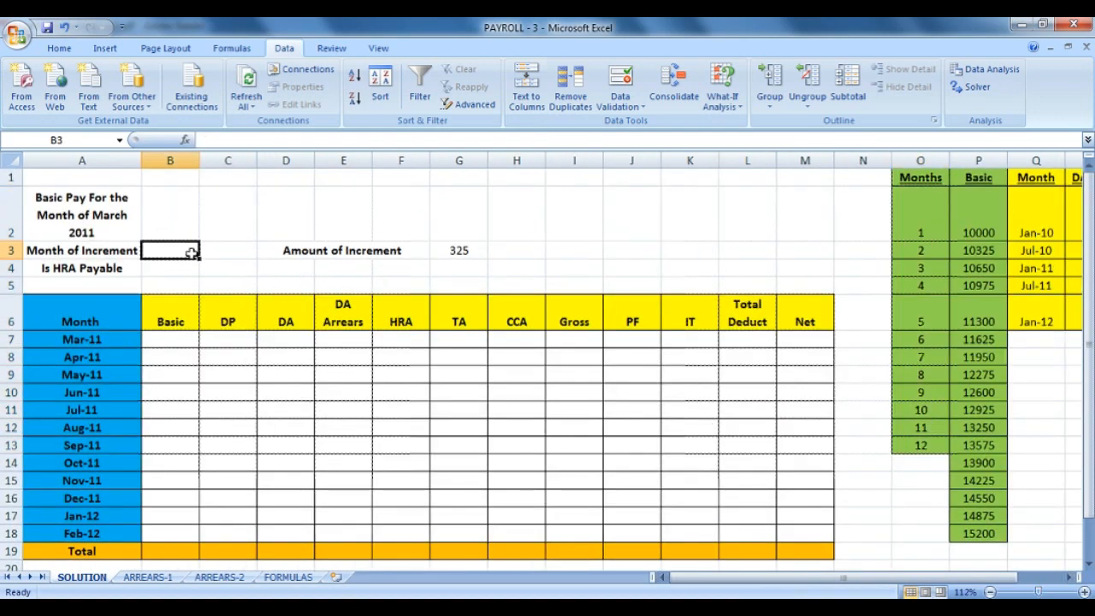
click(200, 237)
Pick 14225 as B2's basic pay, then open Data Validation for B3.
click(176, 217)
click(206, 234)
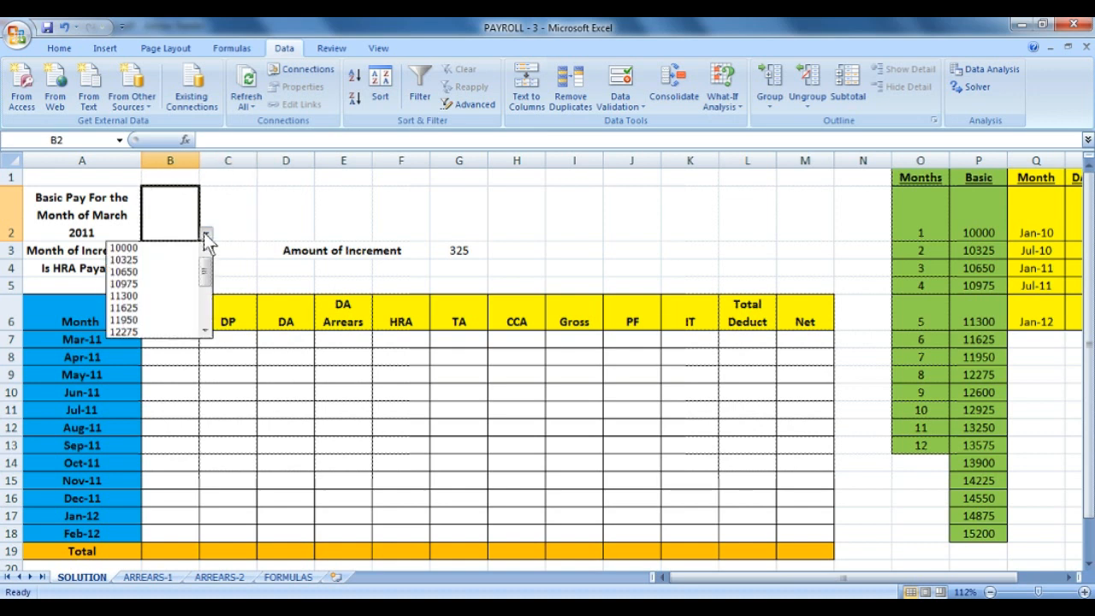
scroll(211, 291, down, 1)
drag(212, 291, 211, 318)
click(175, 323)
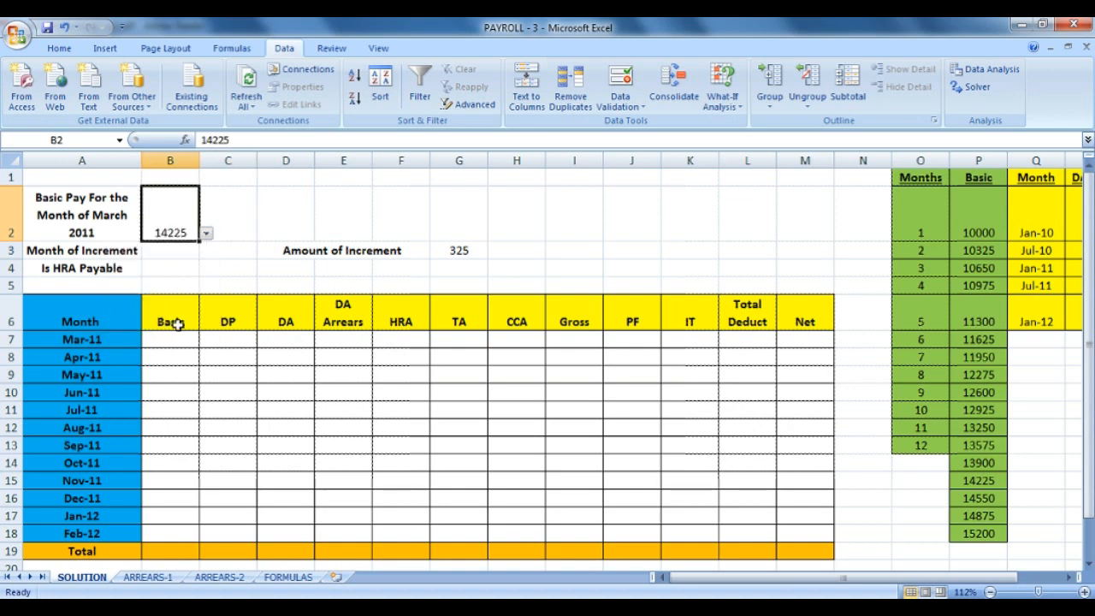
click(197, 253)
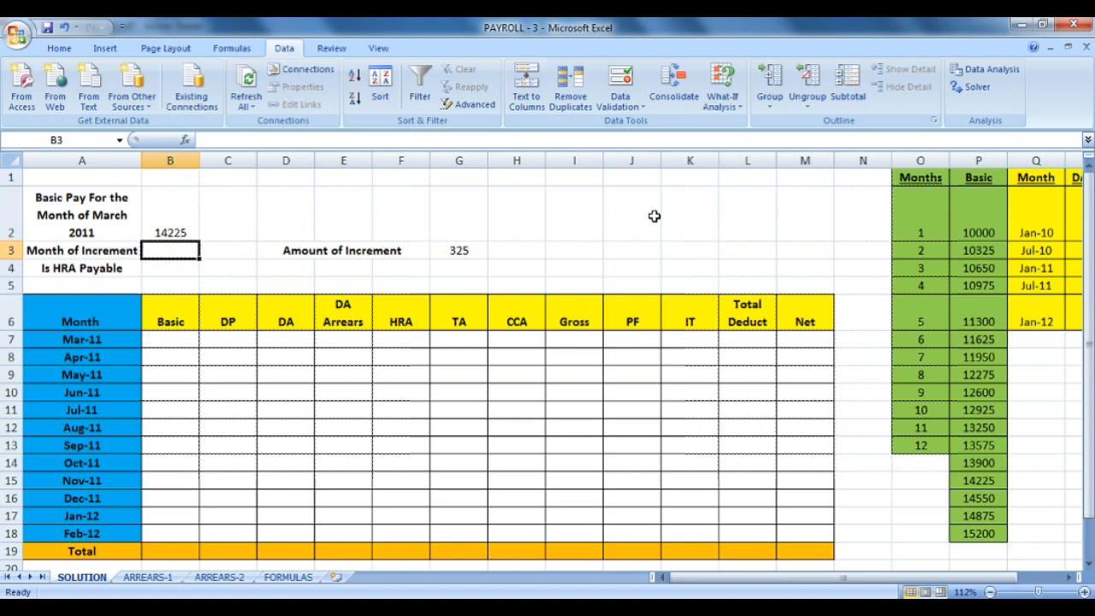
click(612, 85)
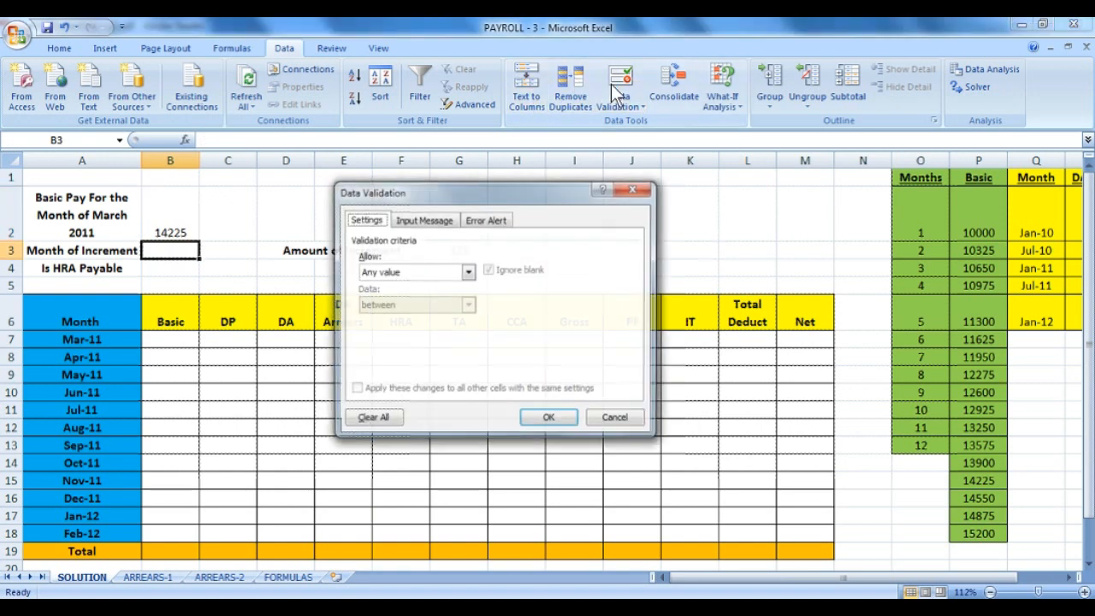
Restrict B3 to a list validation sourced from the month numbers $O$2:$O$13.
click(468, 272)
click(390, 316)
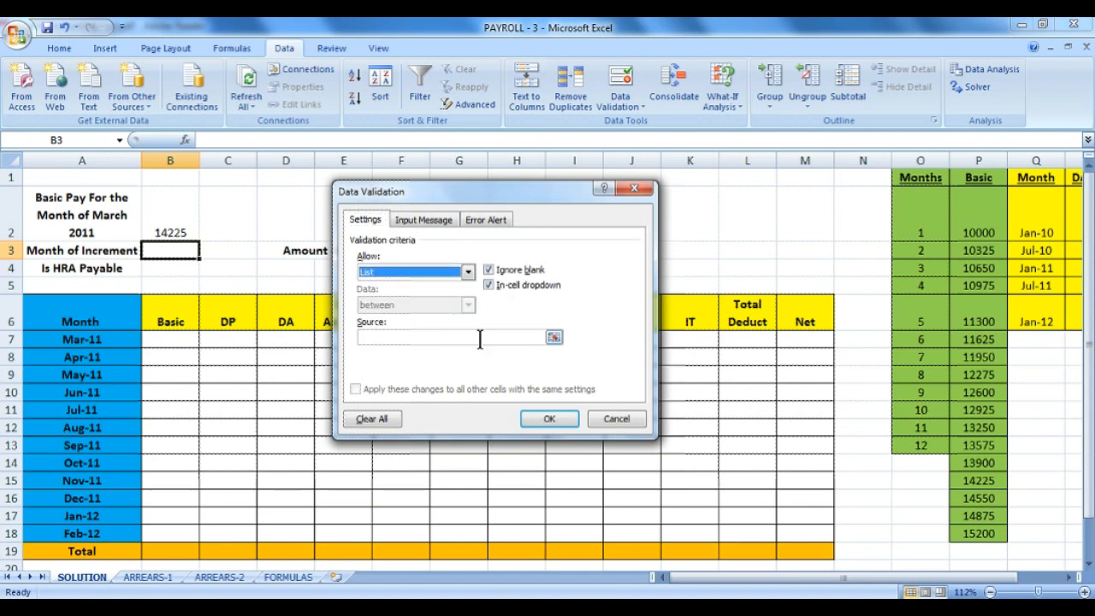
click(481, 339)
drag(921, 214, 914, 443)
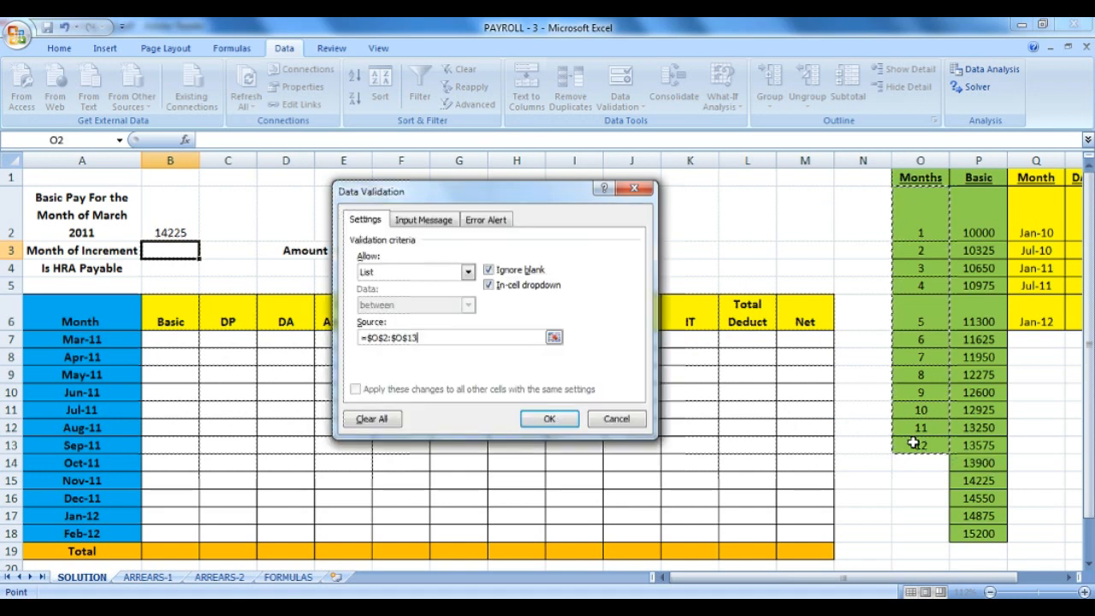
click(537, 422)
Pick month 5 from B3's dropdown as the month of increment.
click(206, 251)
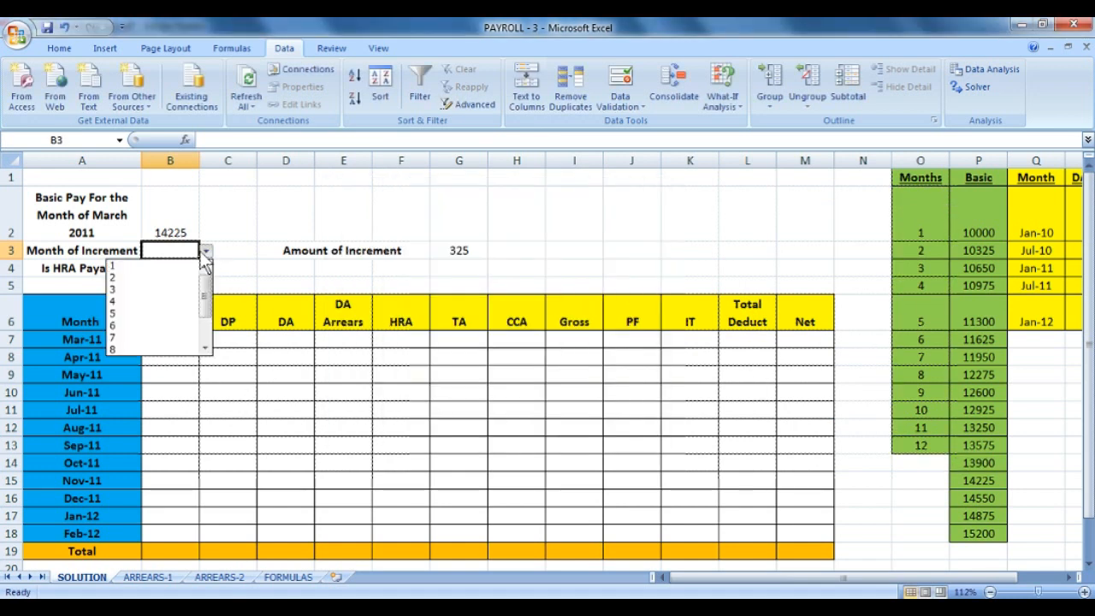
mouse_move(205, 292)
mouse_down()
mouse_move(205, 334)
mouse_move(206, 304)
mouse_up()
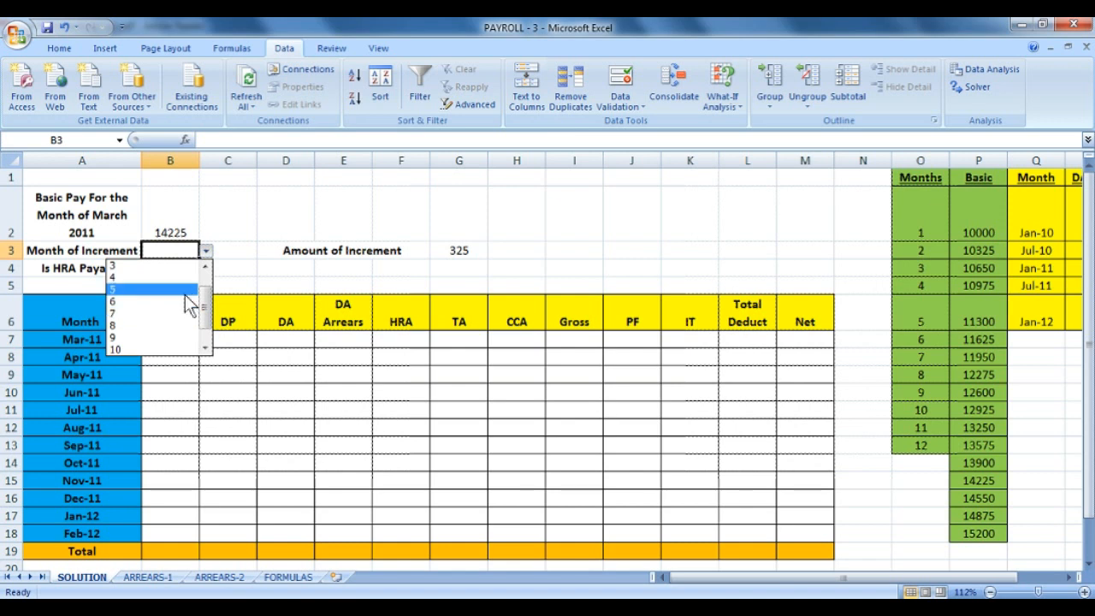
click(185, 292)
key(Return)
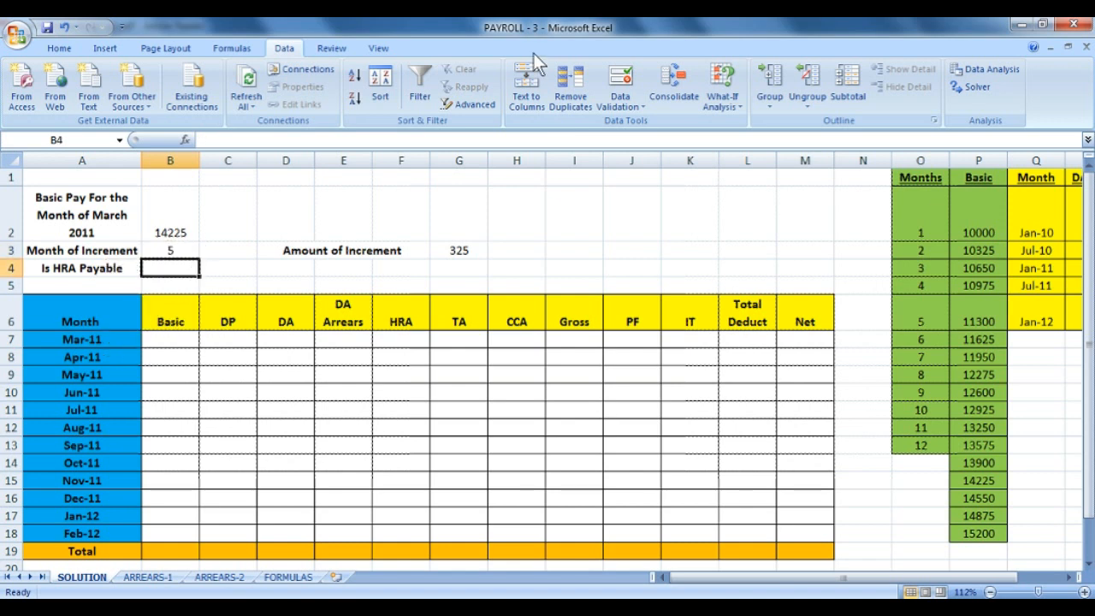
Add a list validation to B4 with the source 'YES, NO'.
click(629, 94)
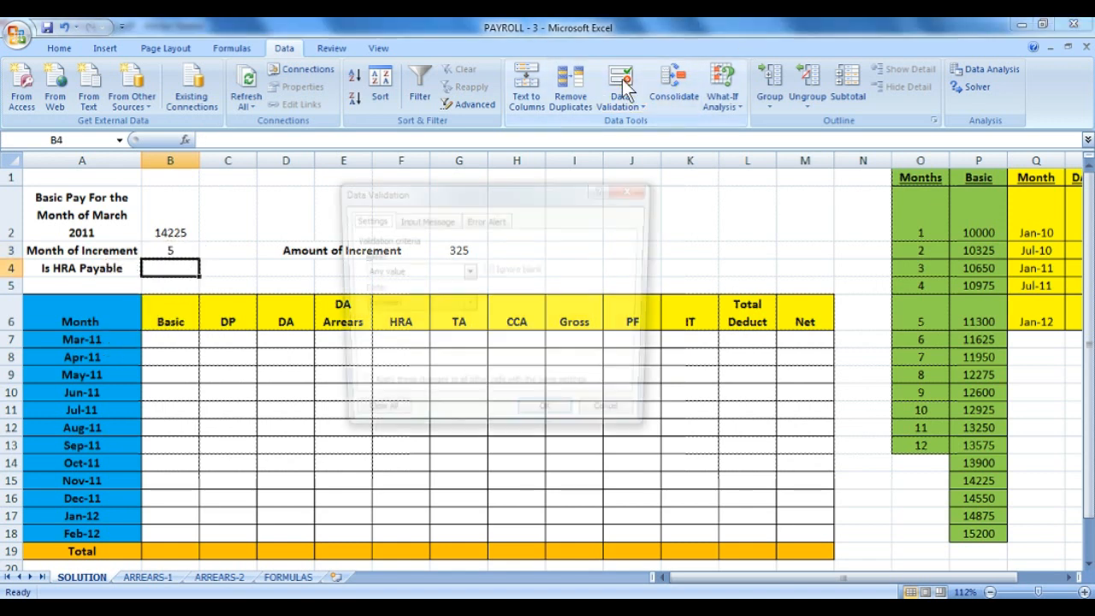
click(468, 272)
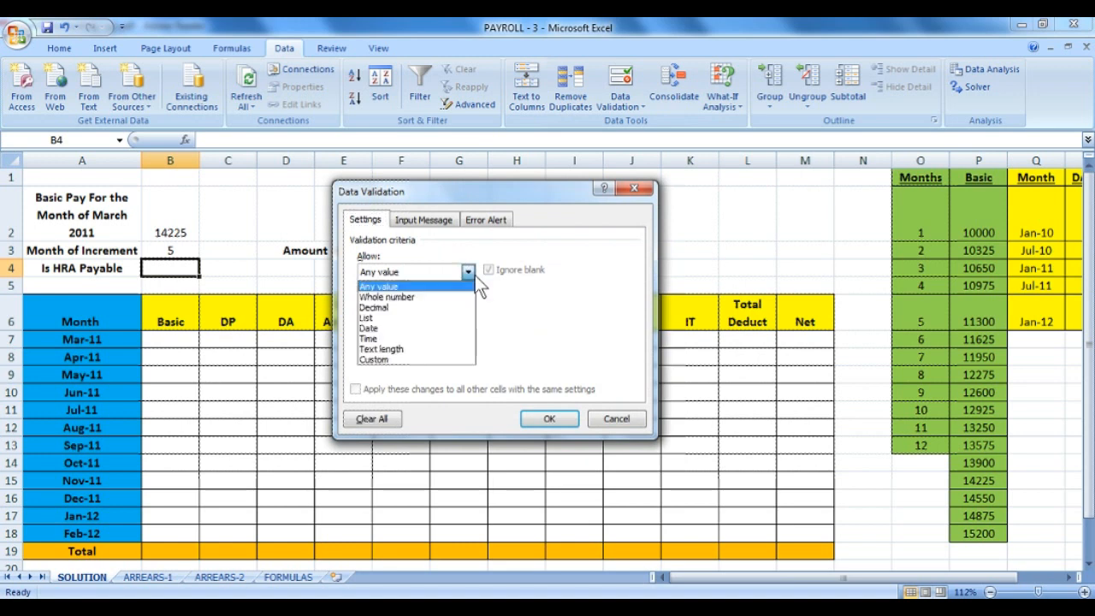
click(410, 317)
click(437, 341)
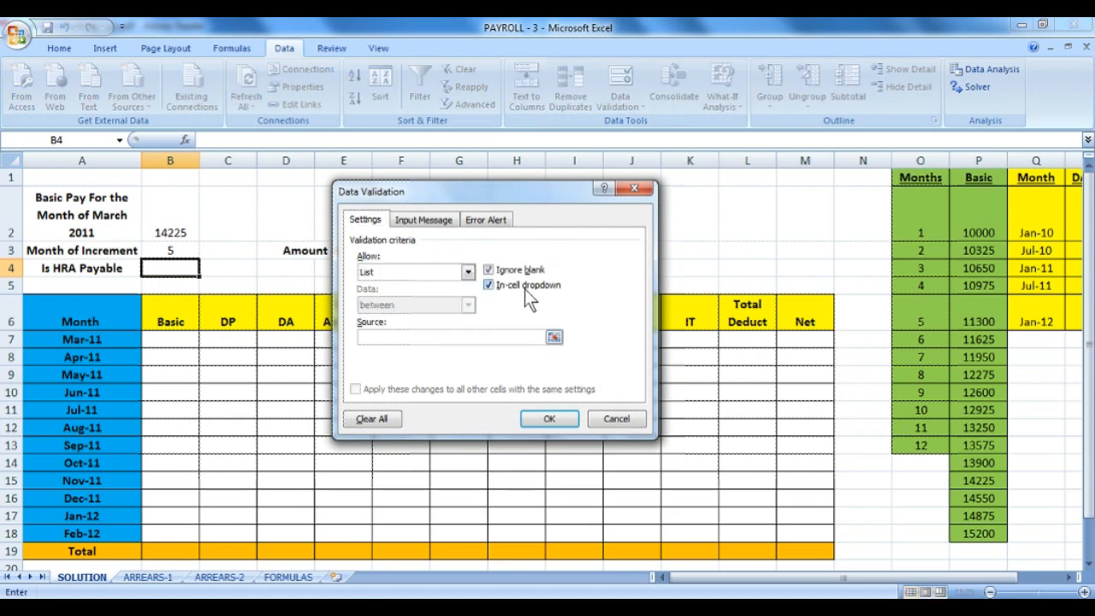
text(YES, NO)
click(560, 419)
Revisit B4's validation rule and keep 'YES, NO' as its list source.
click(206, 269)
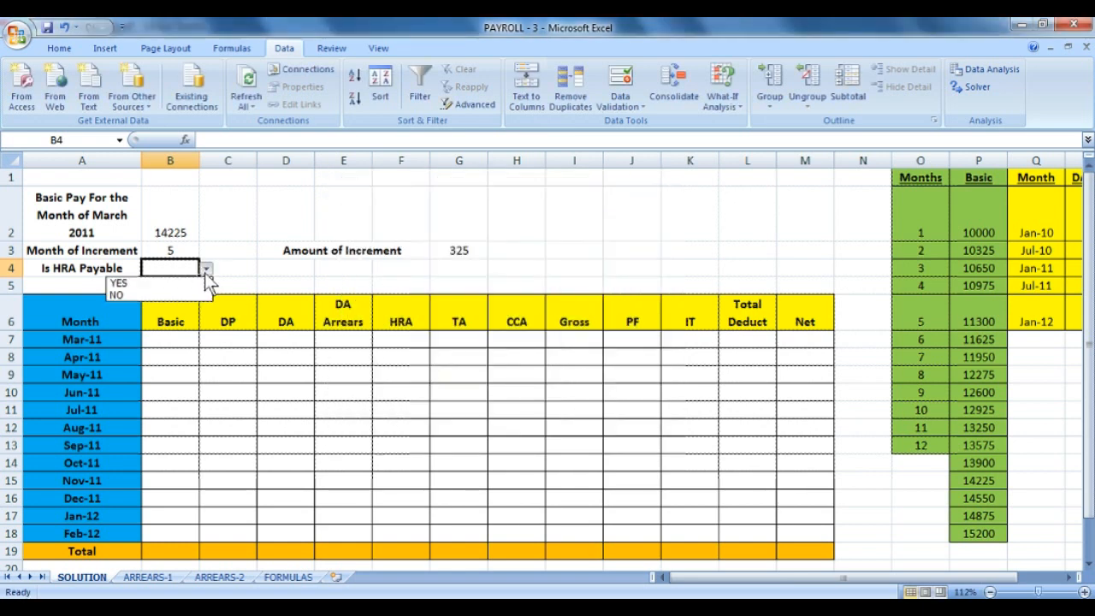
click(620, 92)
click(619, 87)
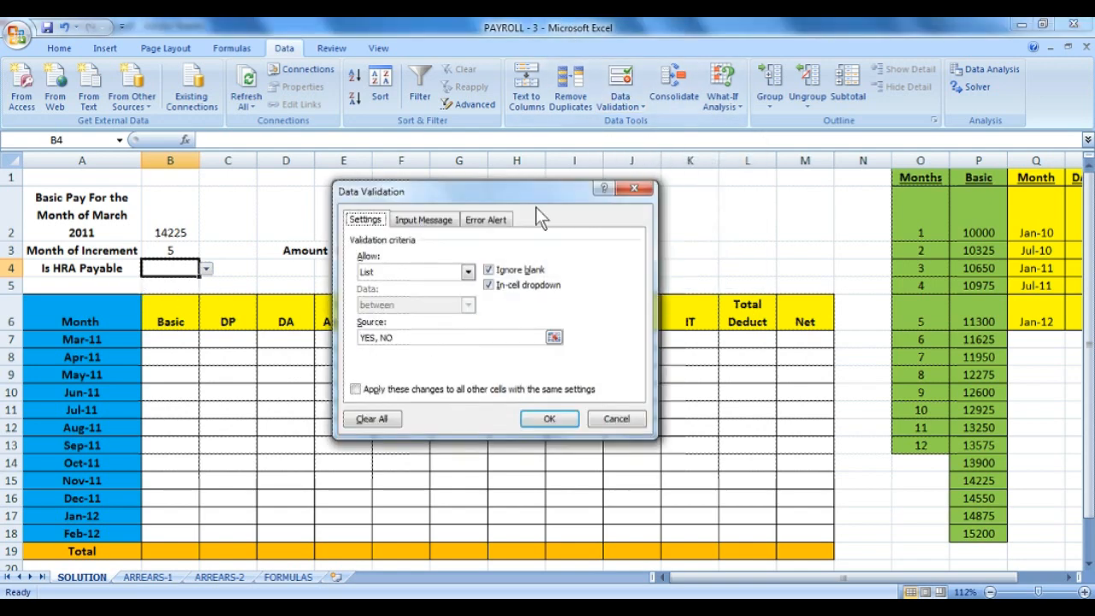
click(461, 337)
key(BackSpace)
key(BackSpace)
key(BackSpace)
key(BackSpace)
key(BackSpace)
key(BackSpace)
key(BackSpace)
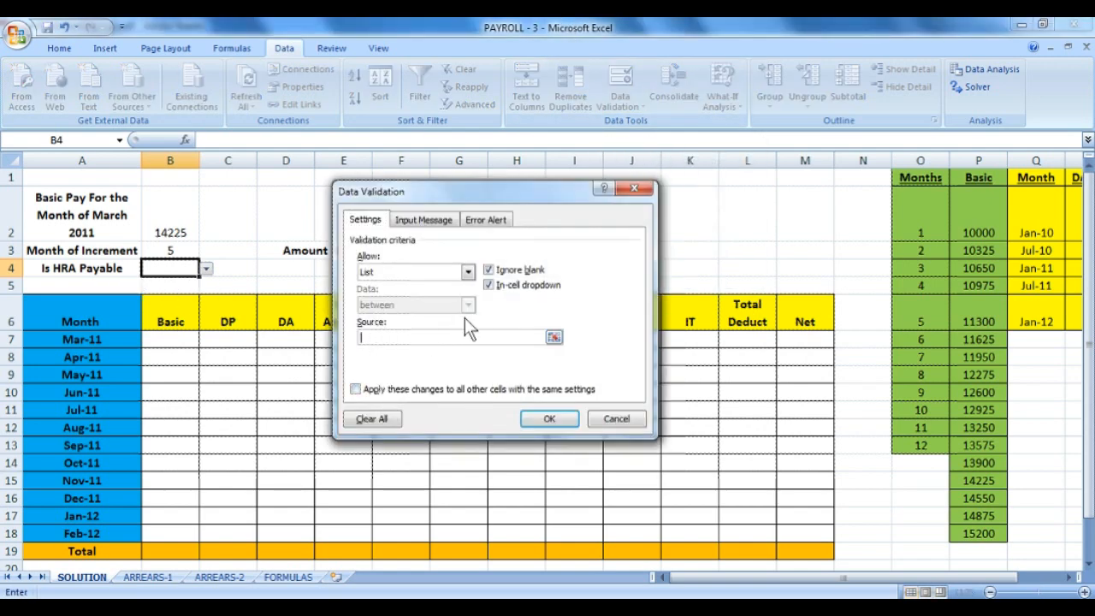
click(437, 220)
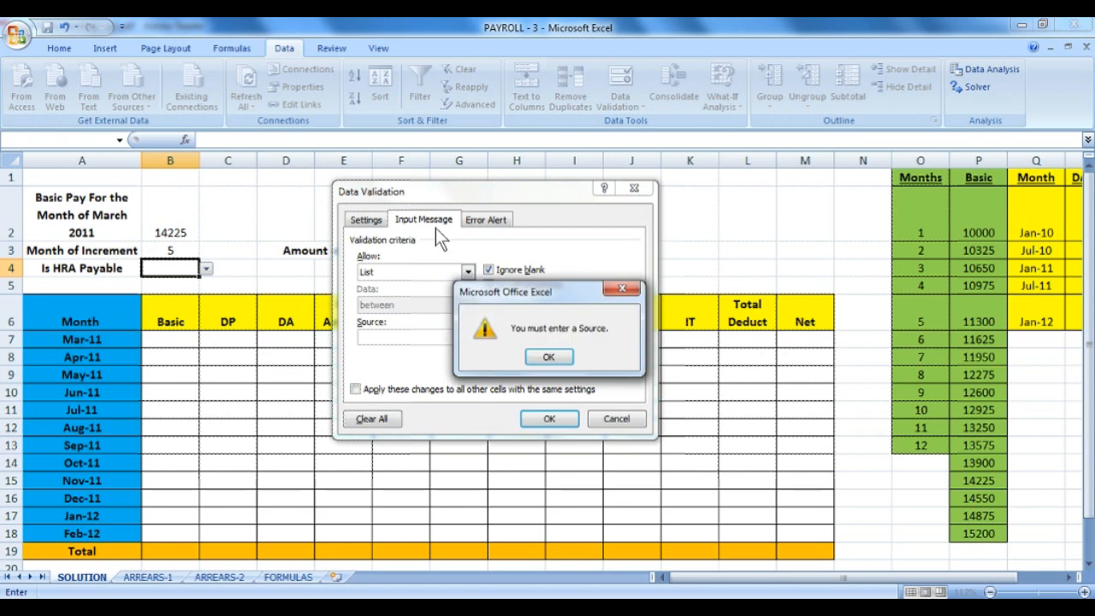
click(544, 357)
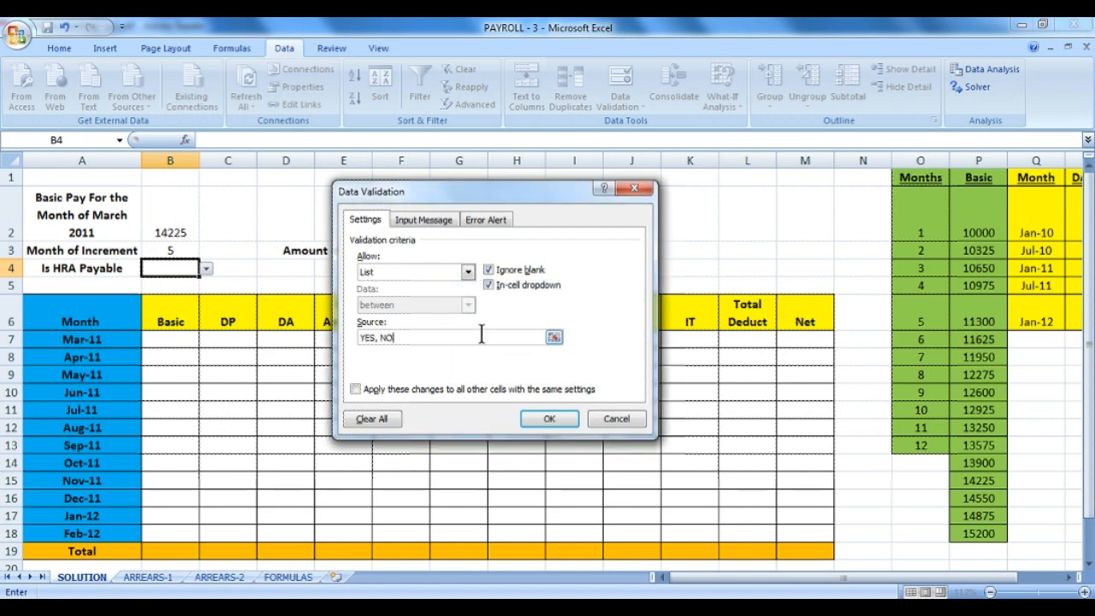
click(549, 419)
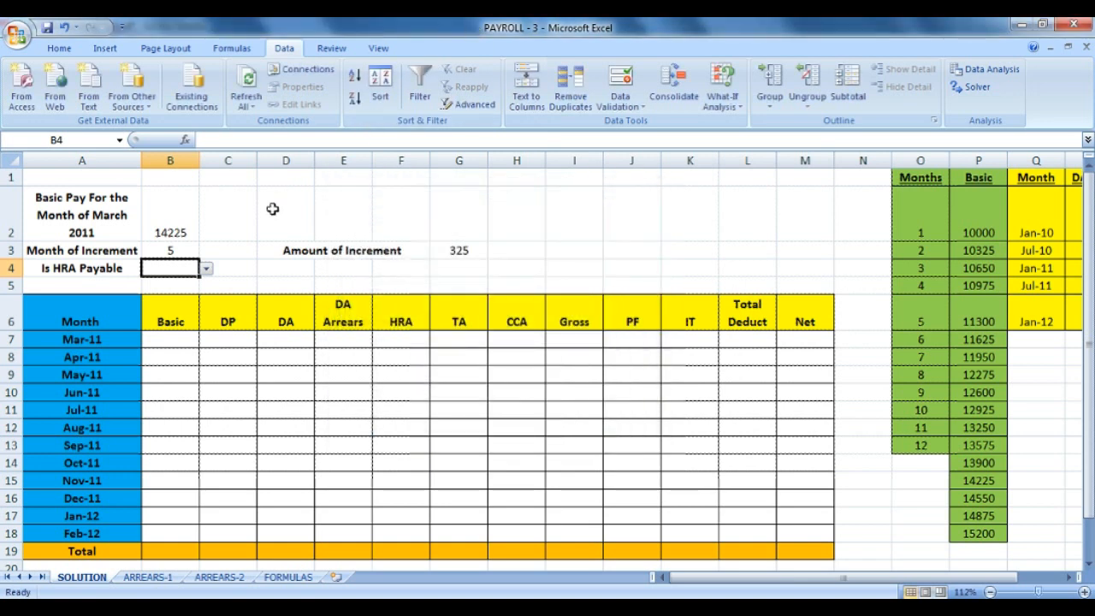
Set Is HRA Payable to YES and select the three inputs B2:B4.
click(206, 268)
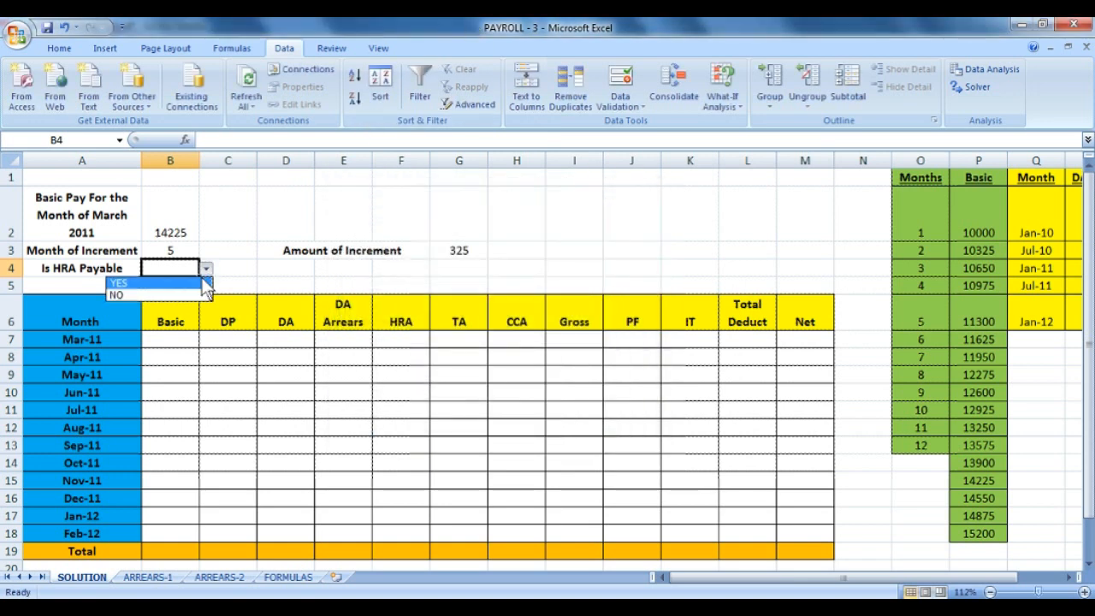
click(202, 283)
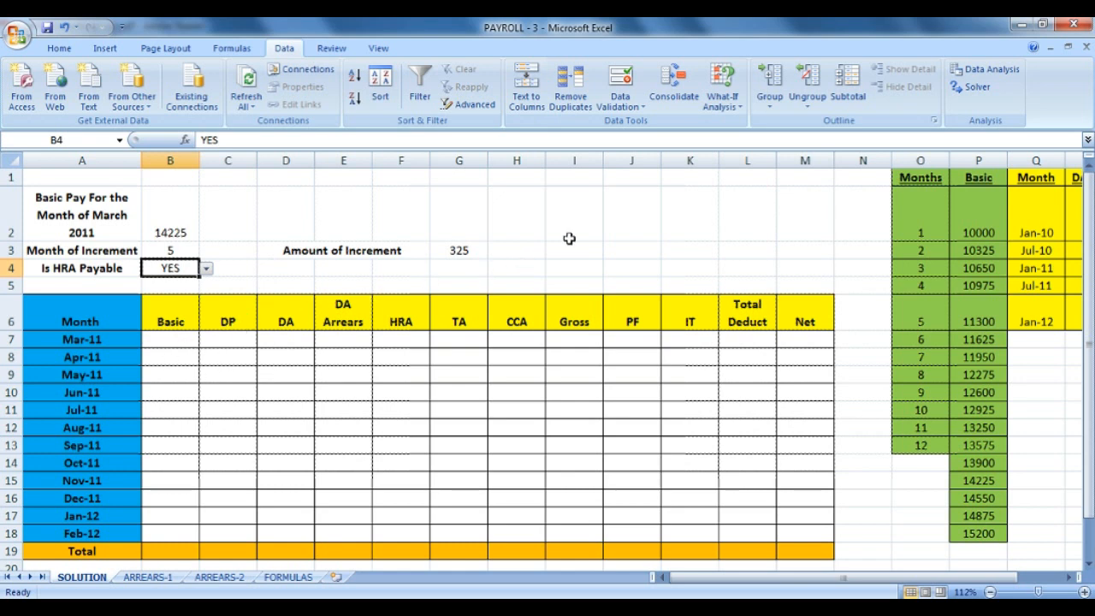
drag(148, 228, 158, 270)
Review the inputs: HRA payable, increment amount 325, and March basic pay in B2.
click(166, 250)
click(170, 268)
click(452, 250)
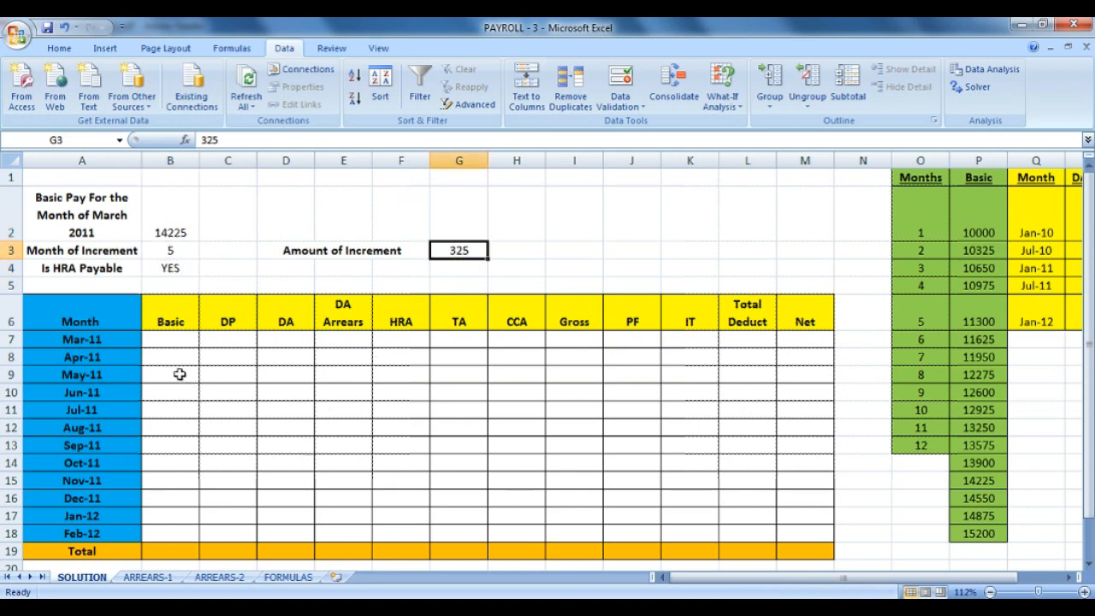
click(171, 339)
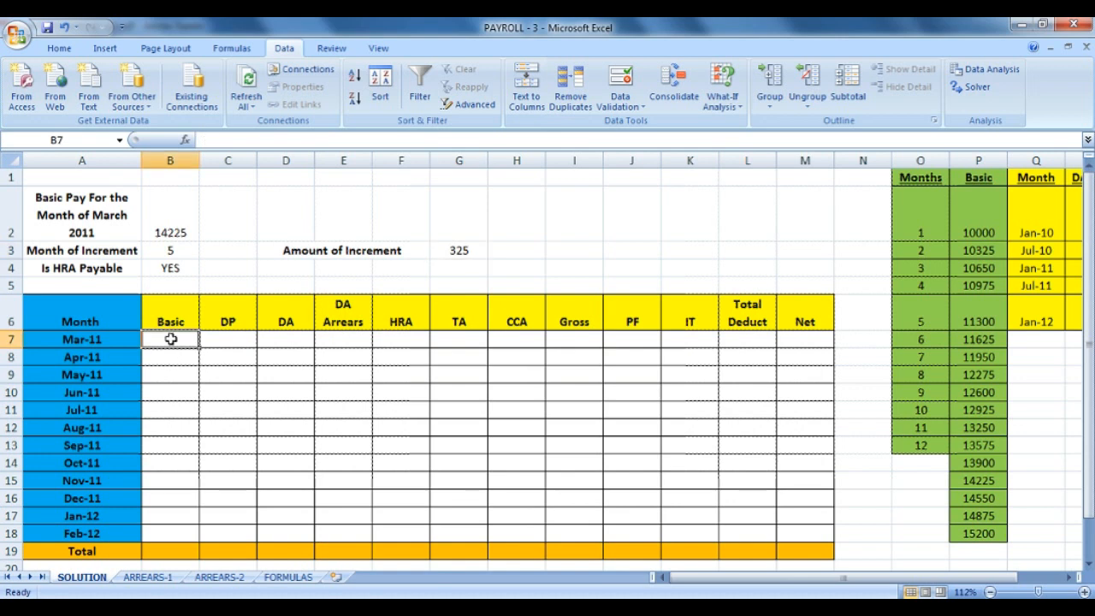
click(99, 252)
click(104, 219)
click(179, 203)
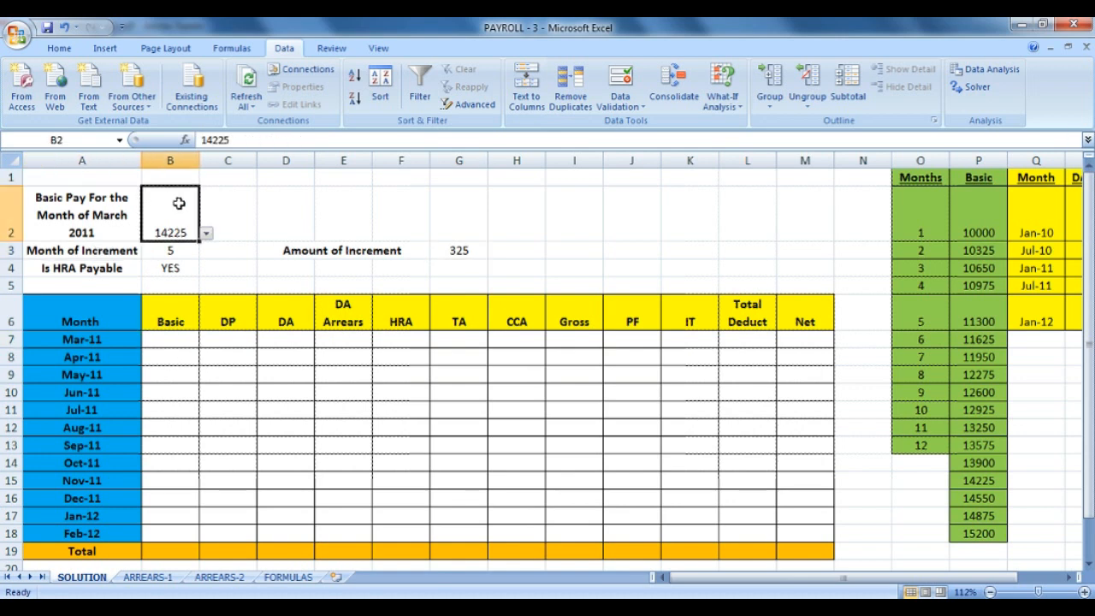
Link Mar-11 Basic in B7 to B2 with =B2, then view the FORMULAS sheet.
click(154, 336)
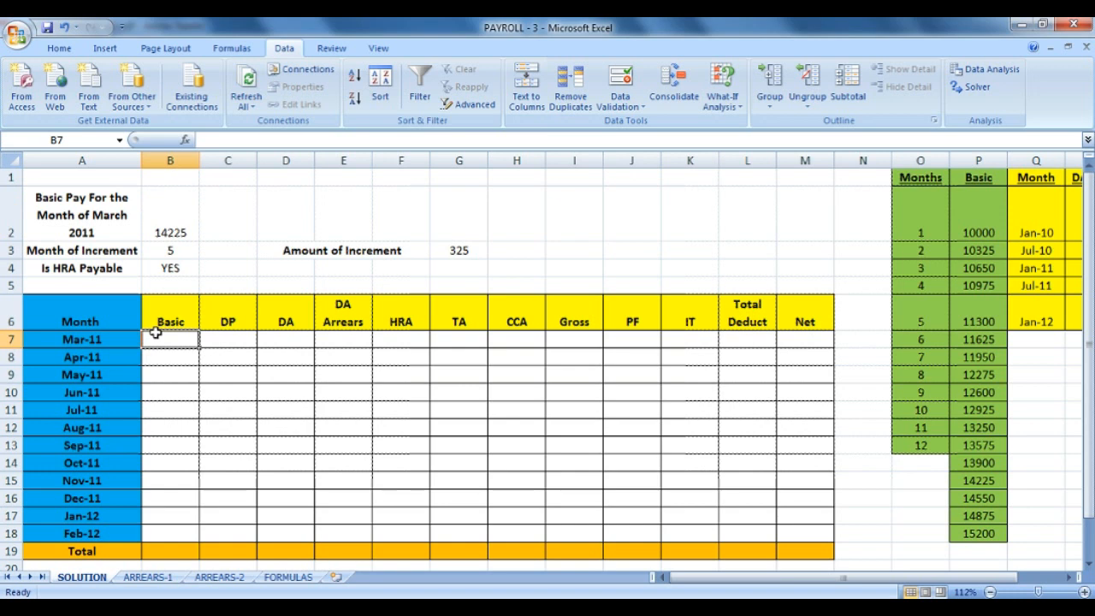
text(1)
text(=)
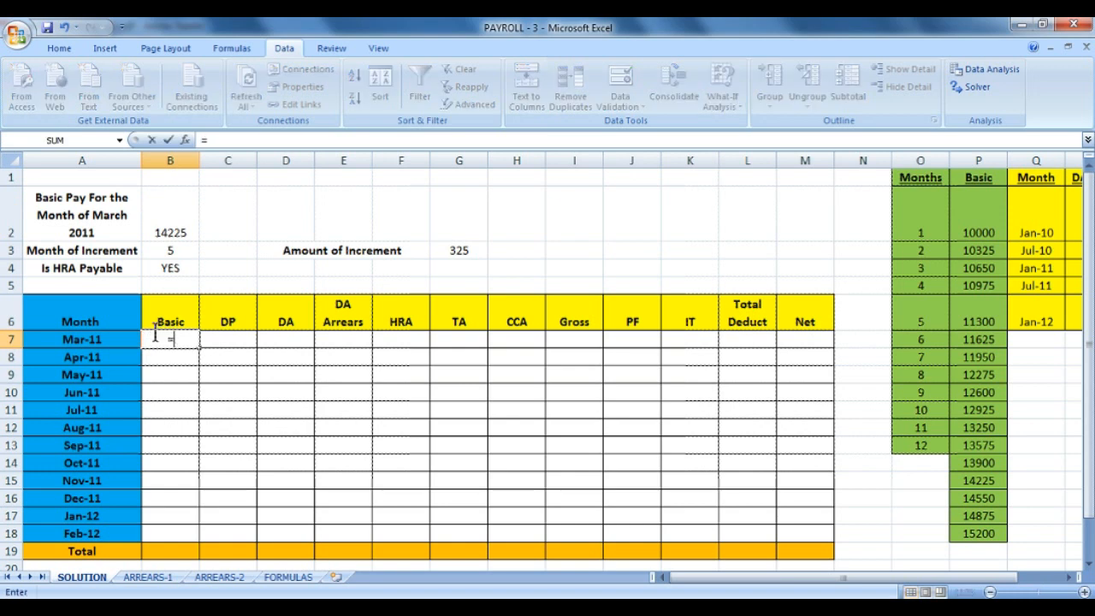
click(189, 215)
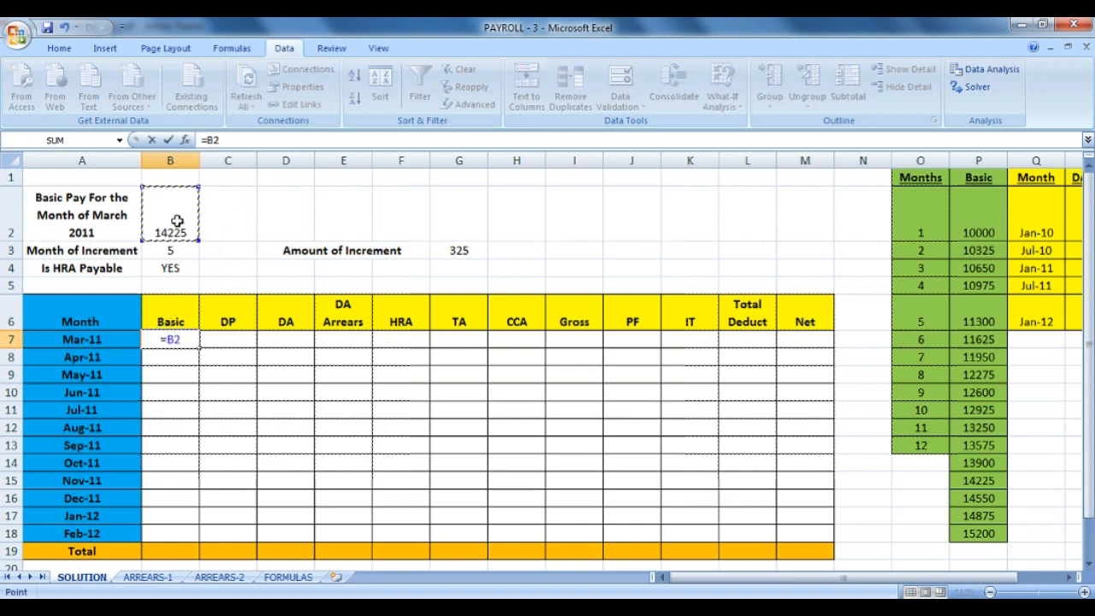
key(Return)
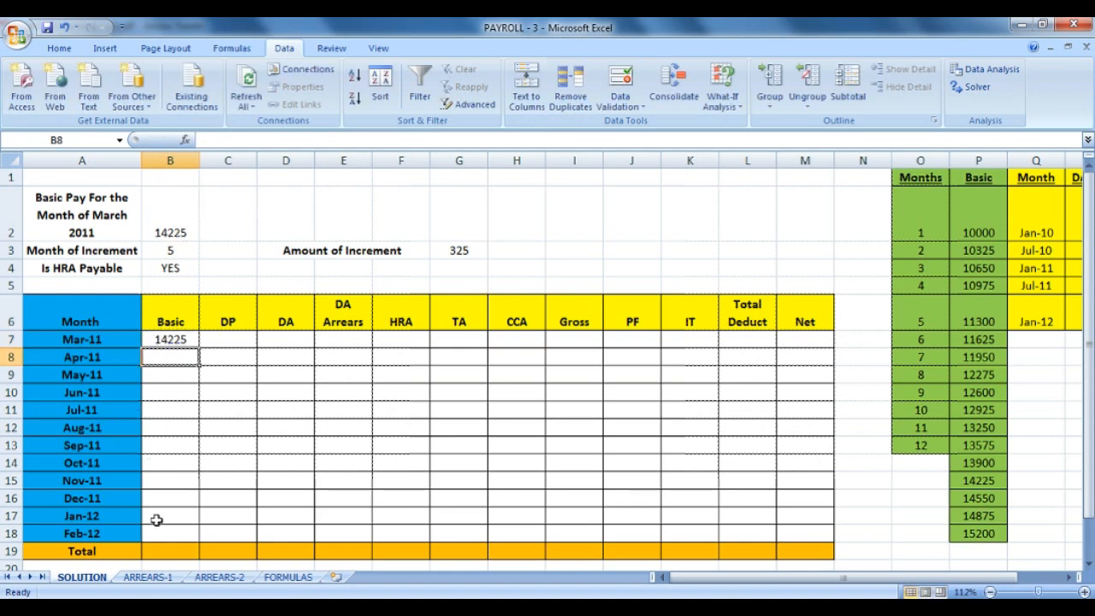
click(289, 577)
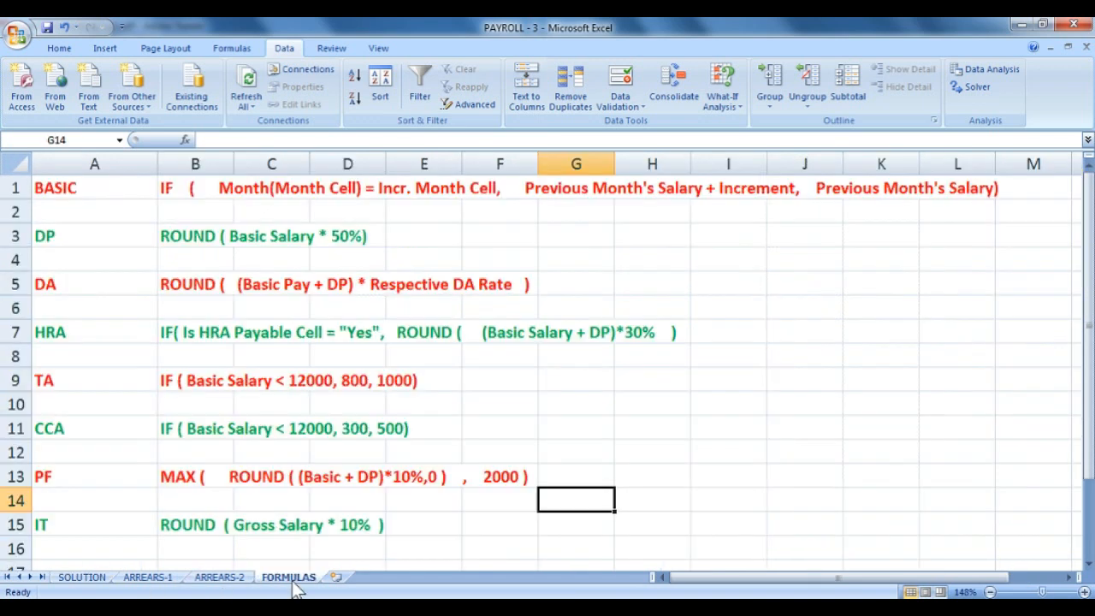
click(77, 194)
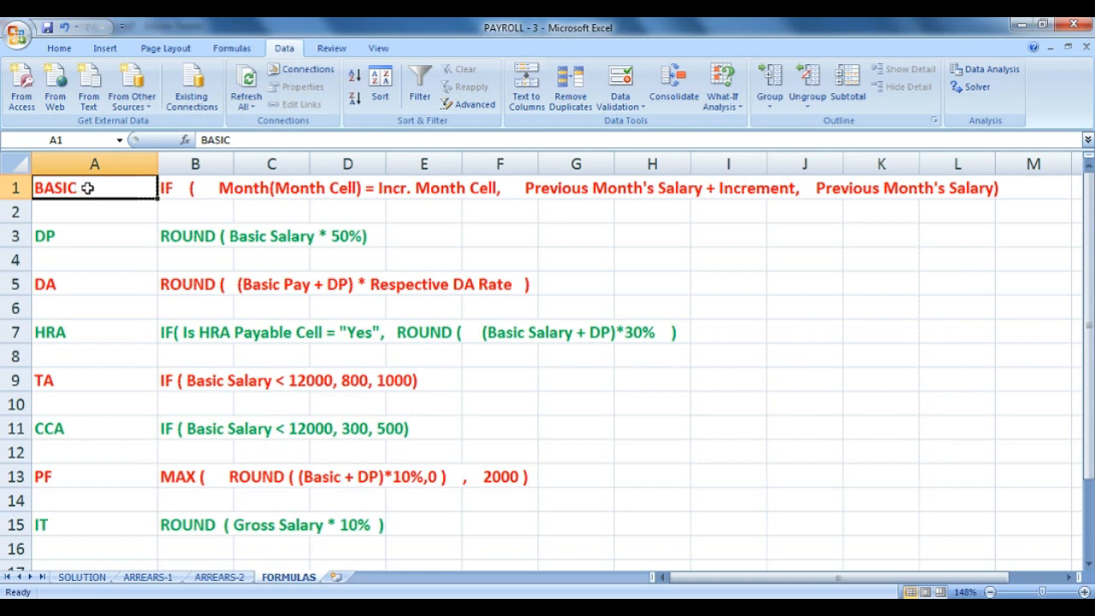
drag(95, 188, 482, 188)
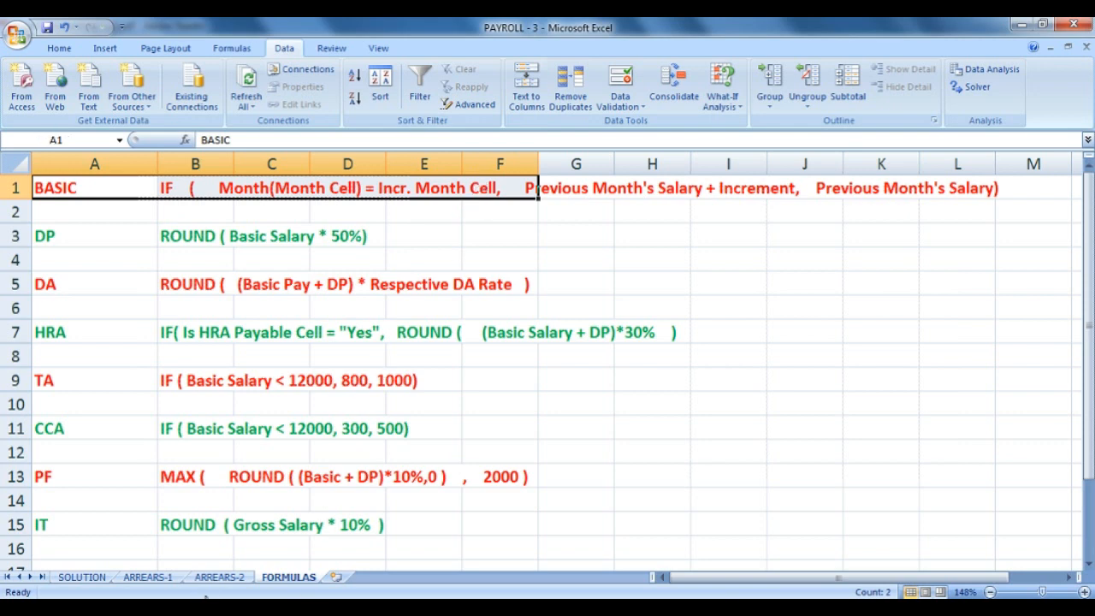
click(82, 578)
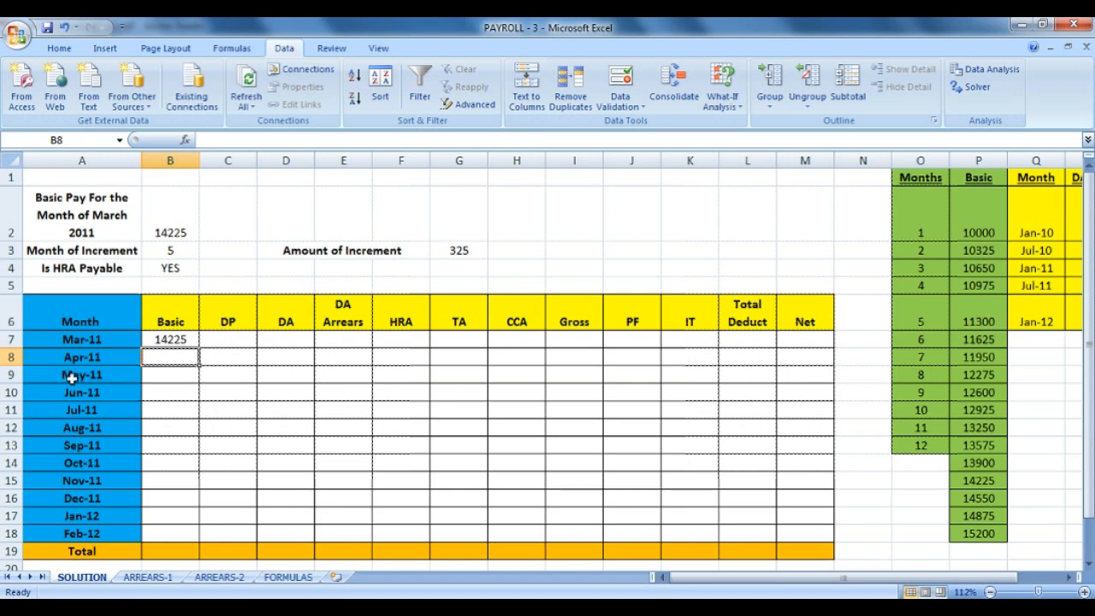
click(288, 578)
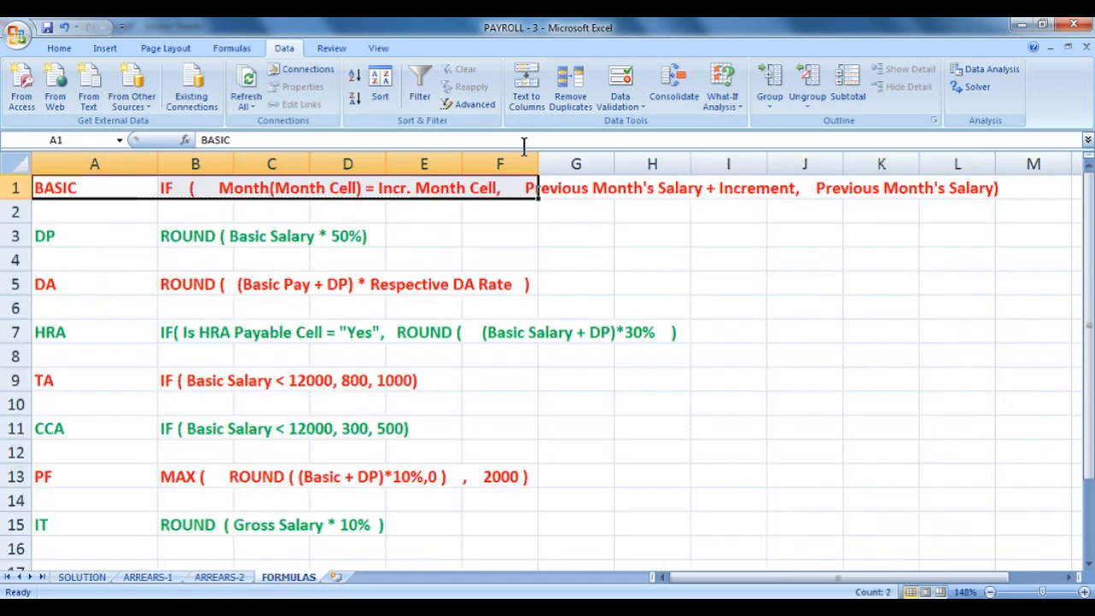
drag(502, 183, 964, 190)
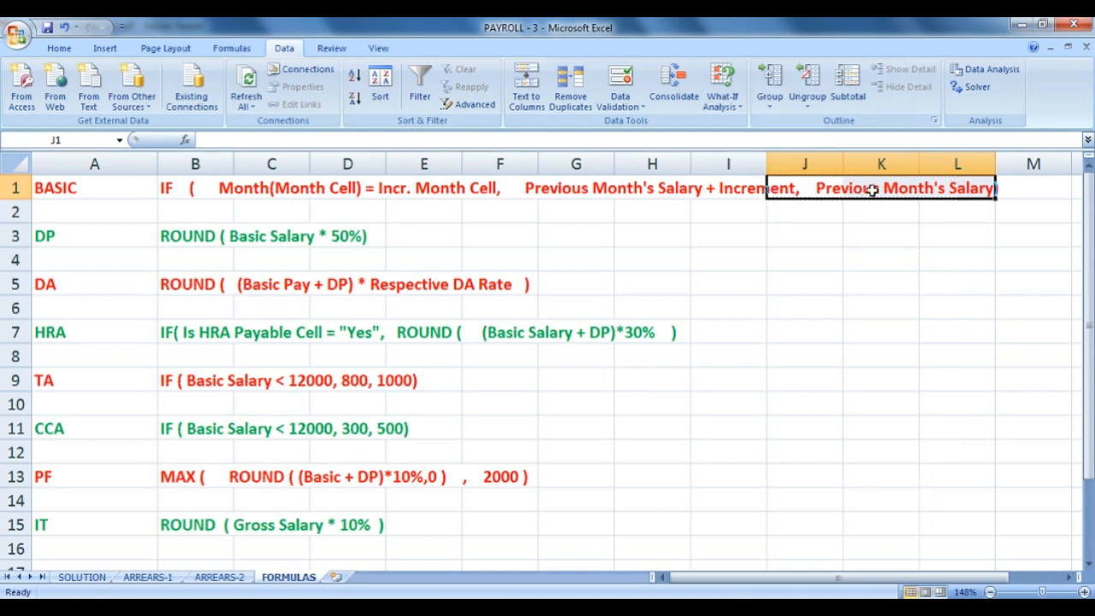
On the SOLUTION sheet, start B8's formula as =IF(MONTH(A8)=B3,.
click(83, 577)
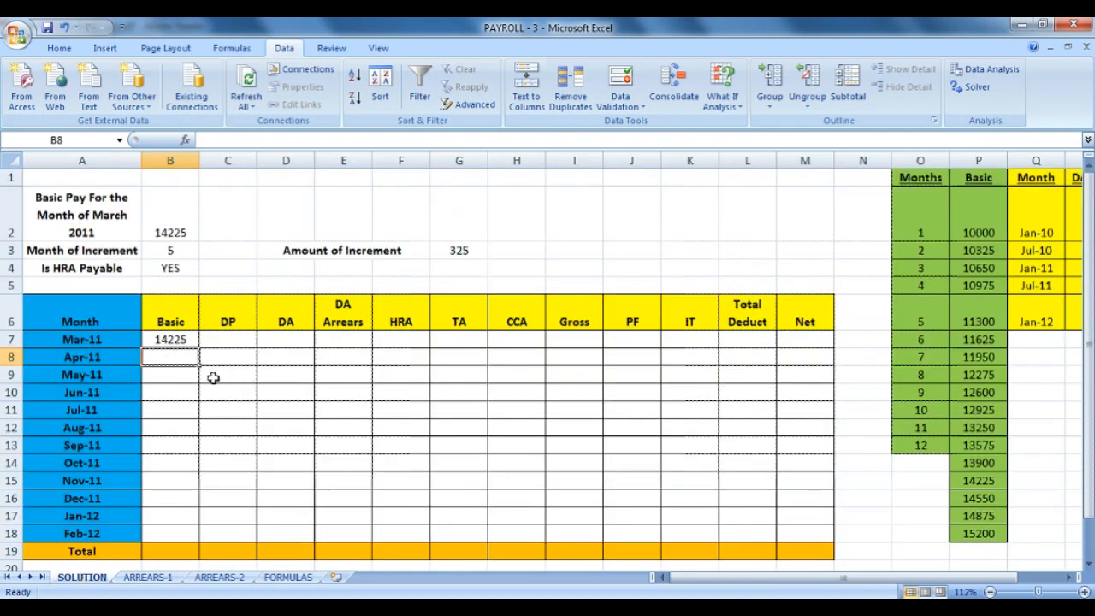
text(=I)
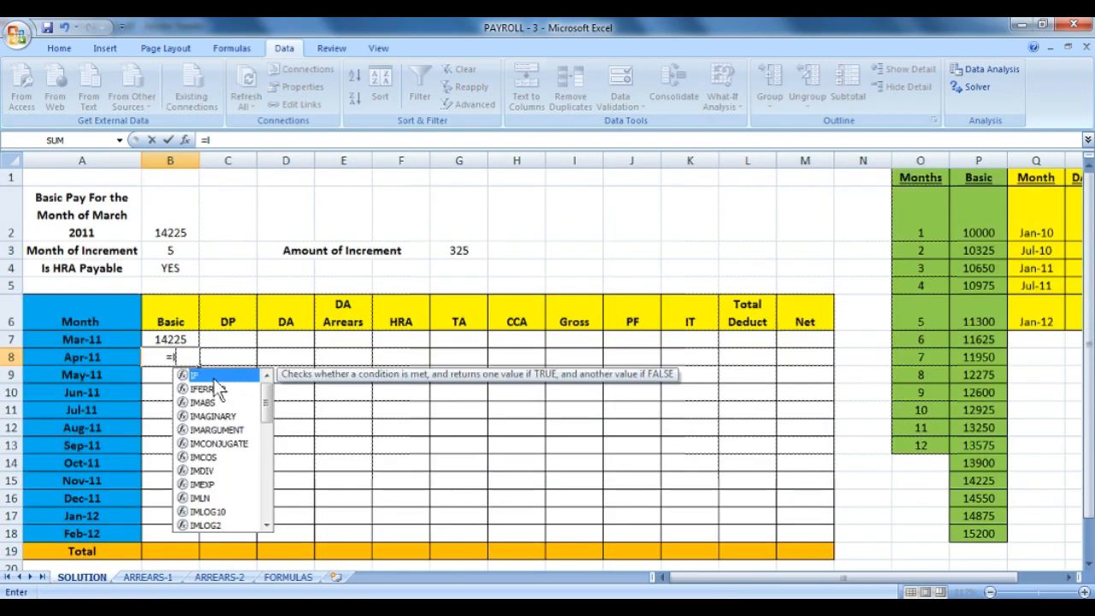
text(F()
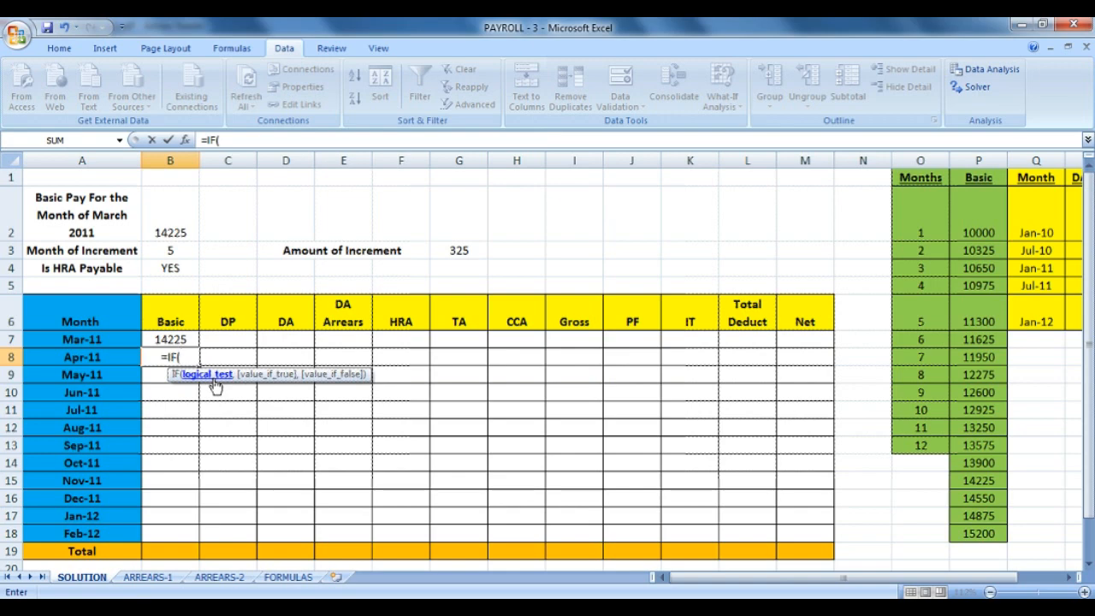
text(MONTH)
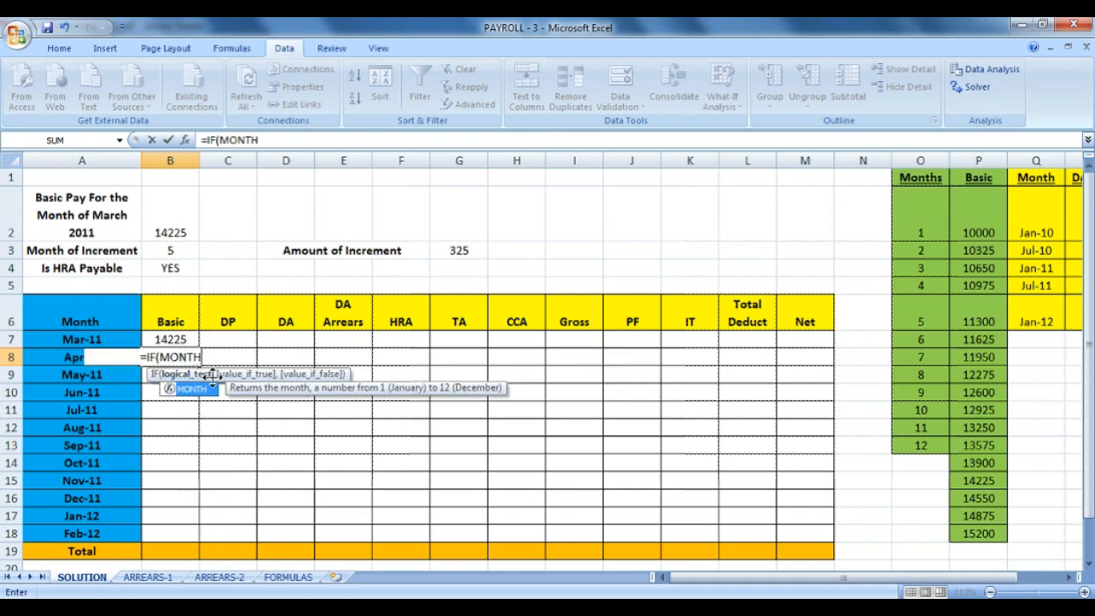
text(()
scroll(547, 368, down, 2)
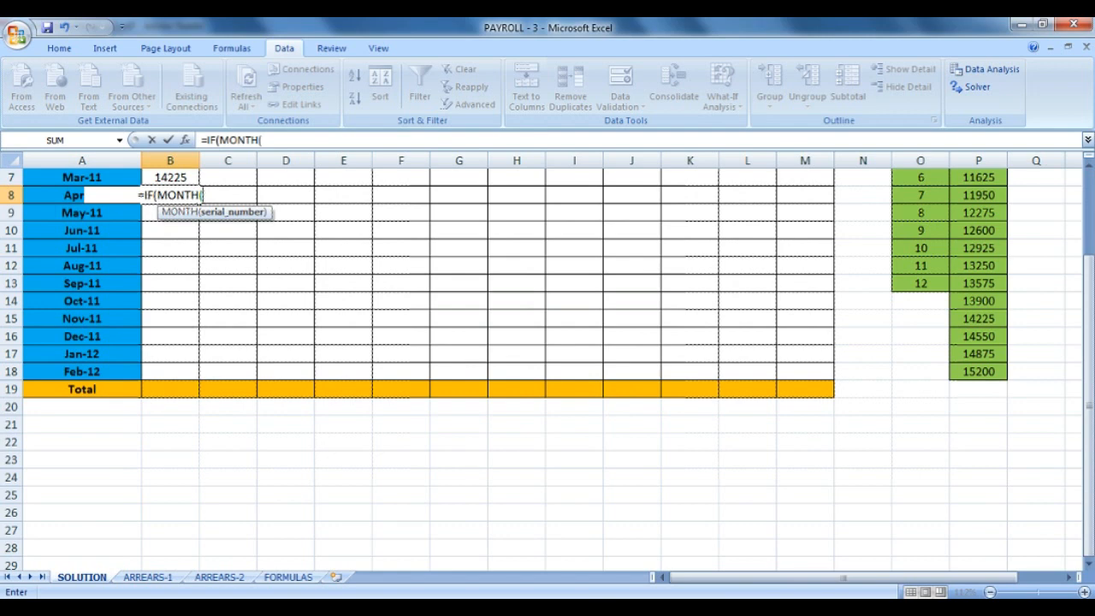
scroll(709, 474, up, 2)
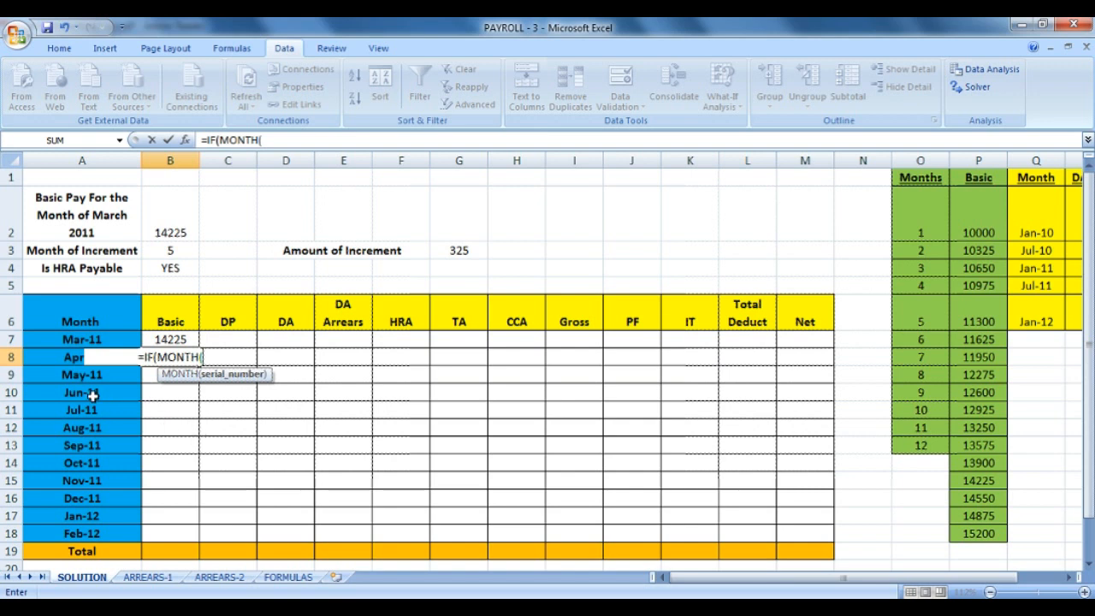
text(A8)
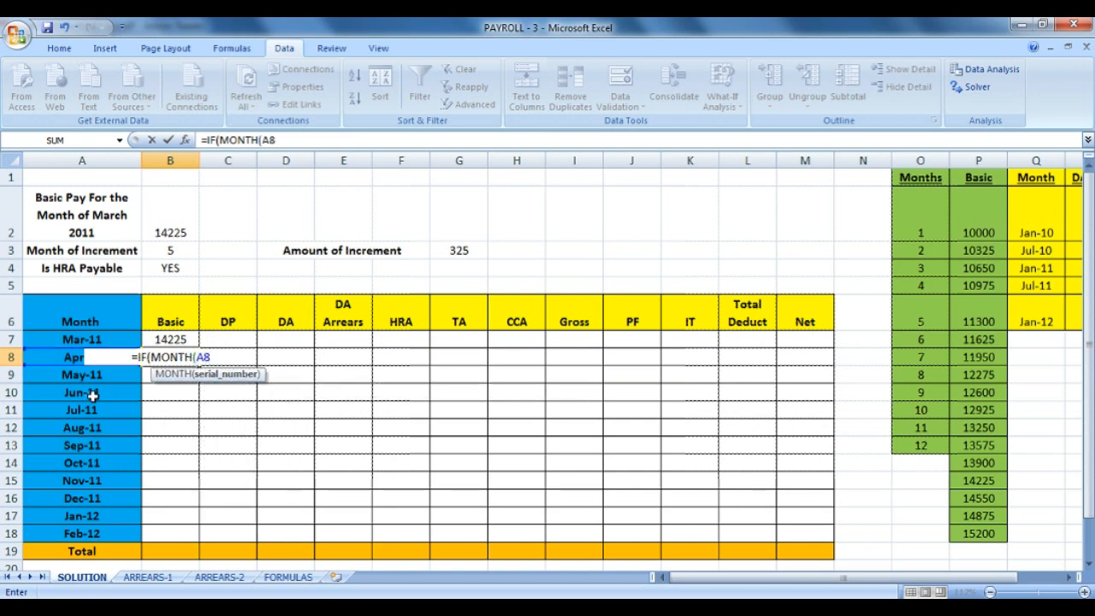
text()=)
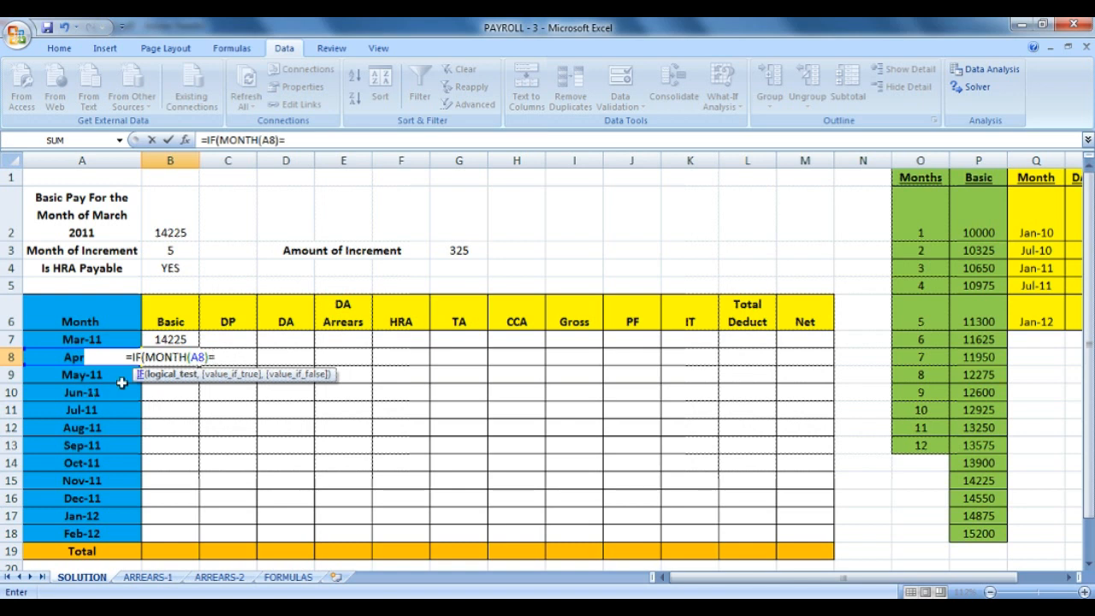
click(189, 250)
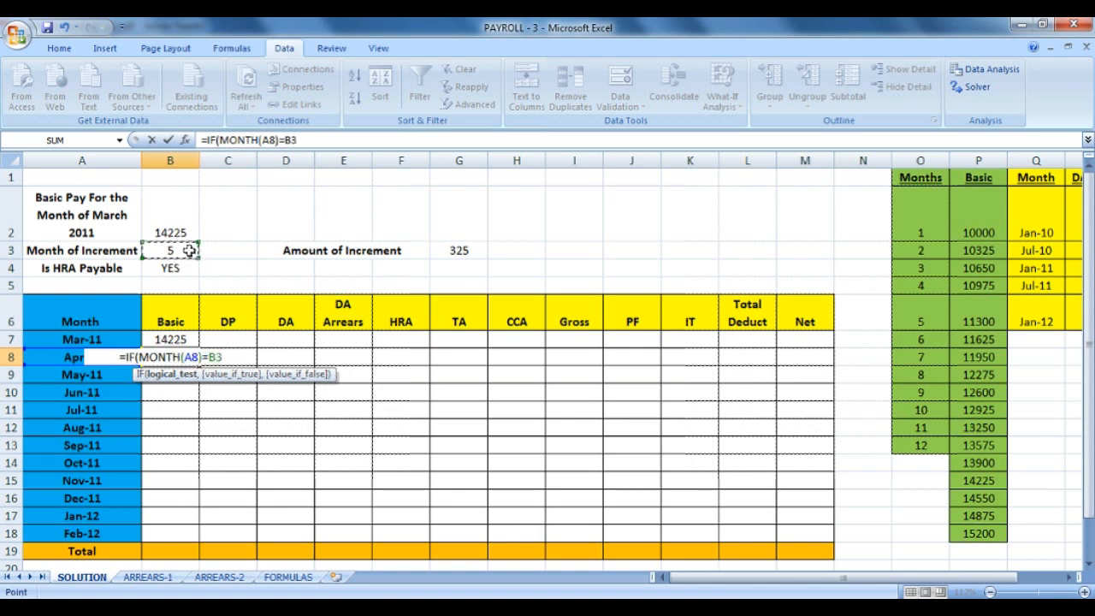
text(,)
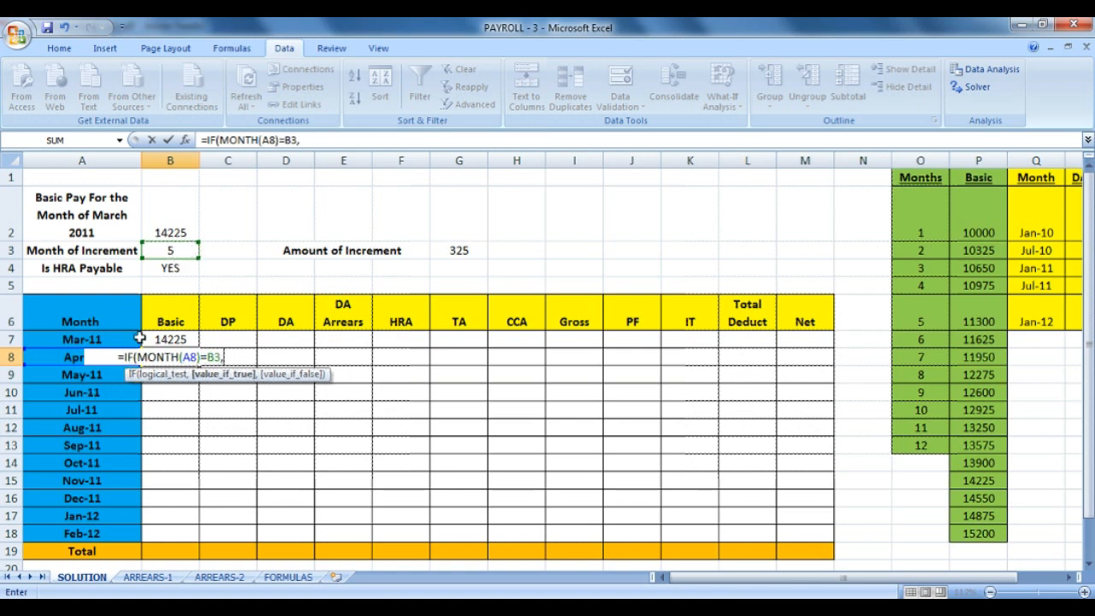
Complete the IF with B7+G3 when true and B7 otherwise.
click(170, 339)
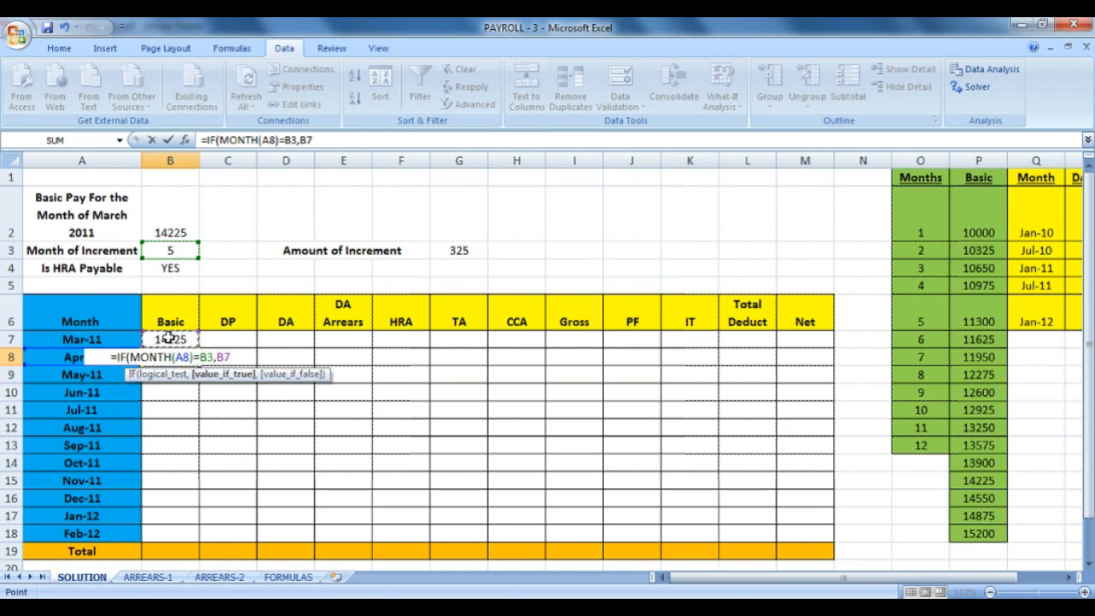
text(+)
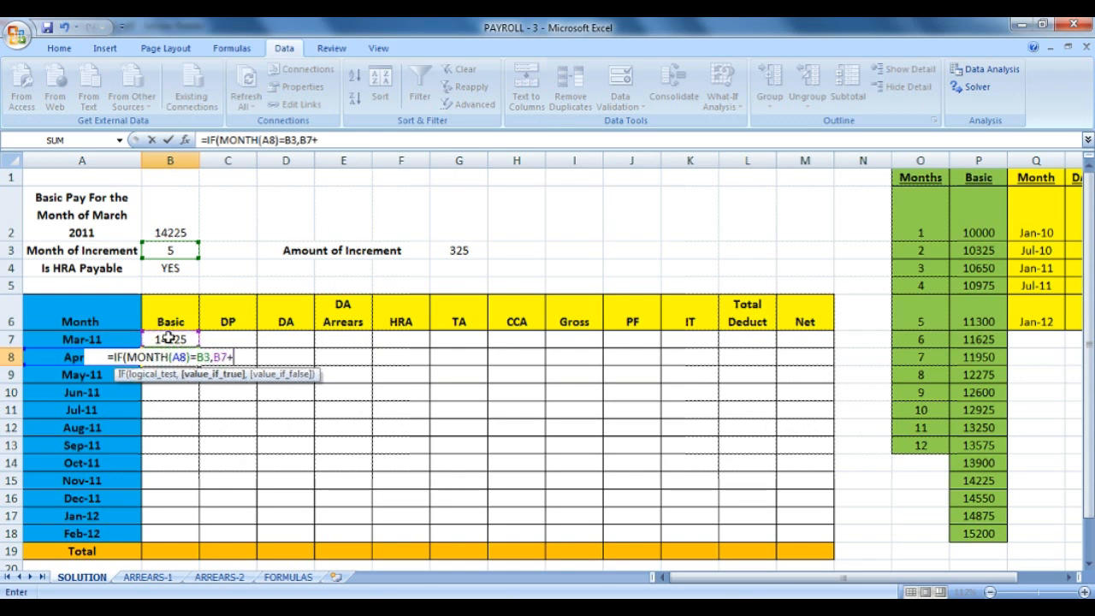
click(462, 249)
text(,)
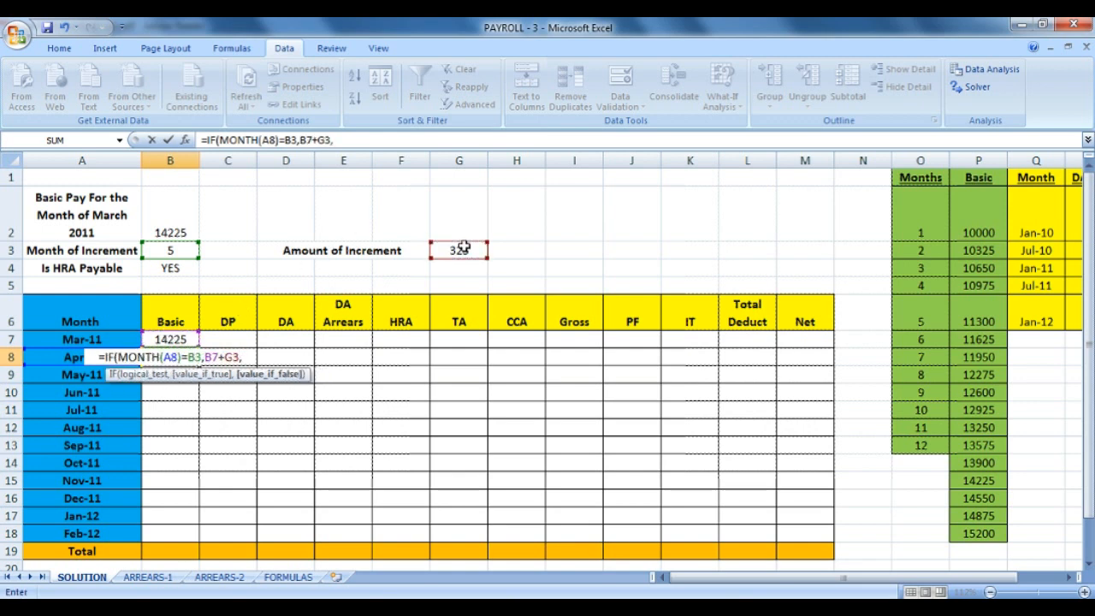
click(180, 254)
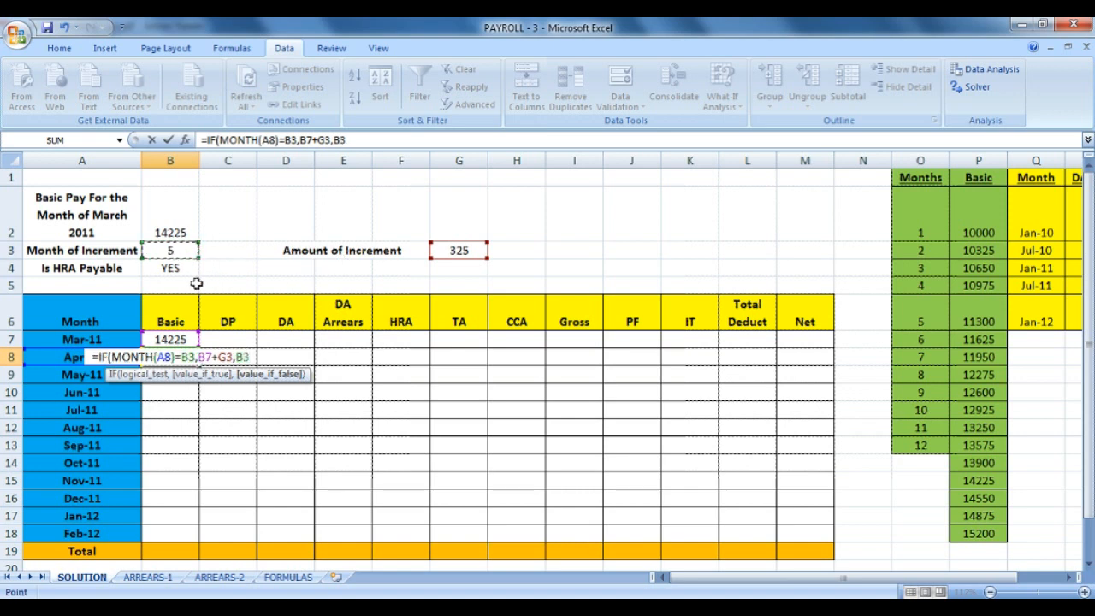
key(BackSpace)
key(BackSpace)
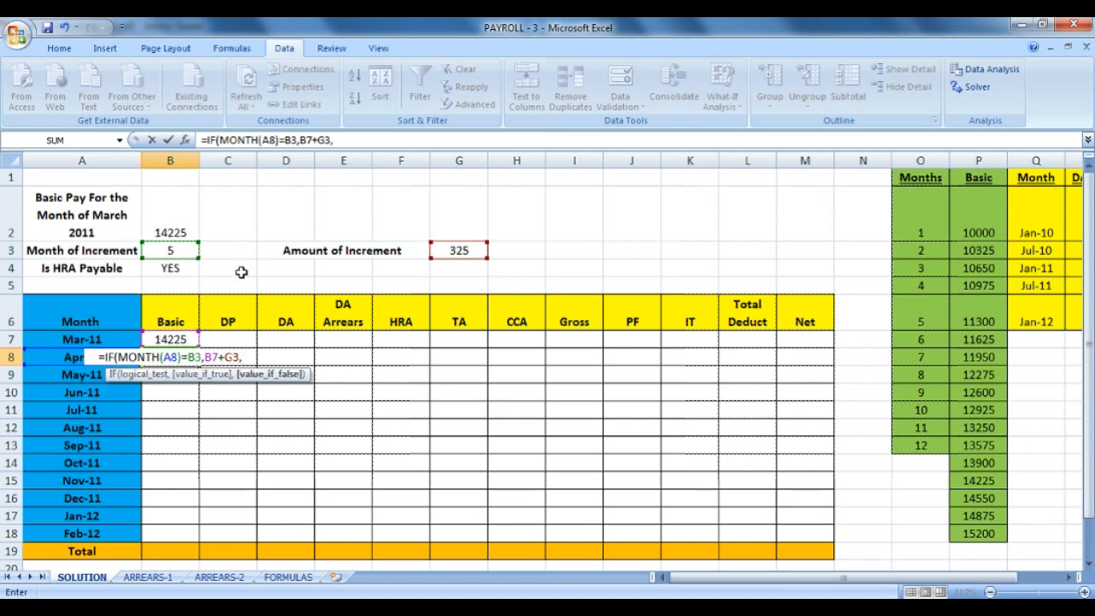
click(174, 341)
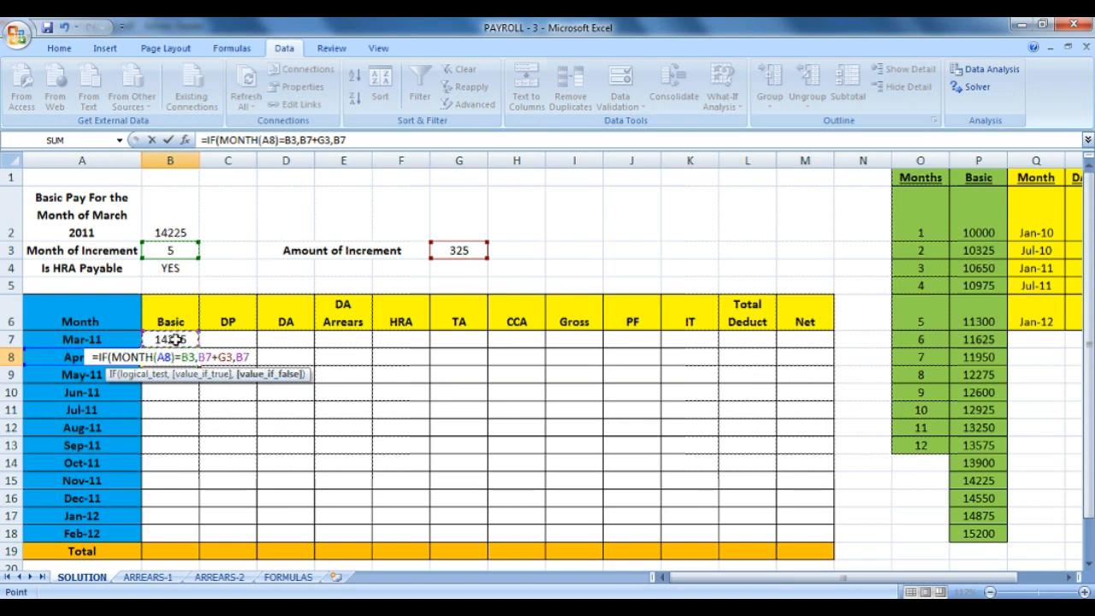
text())
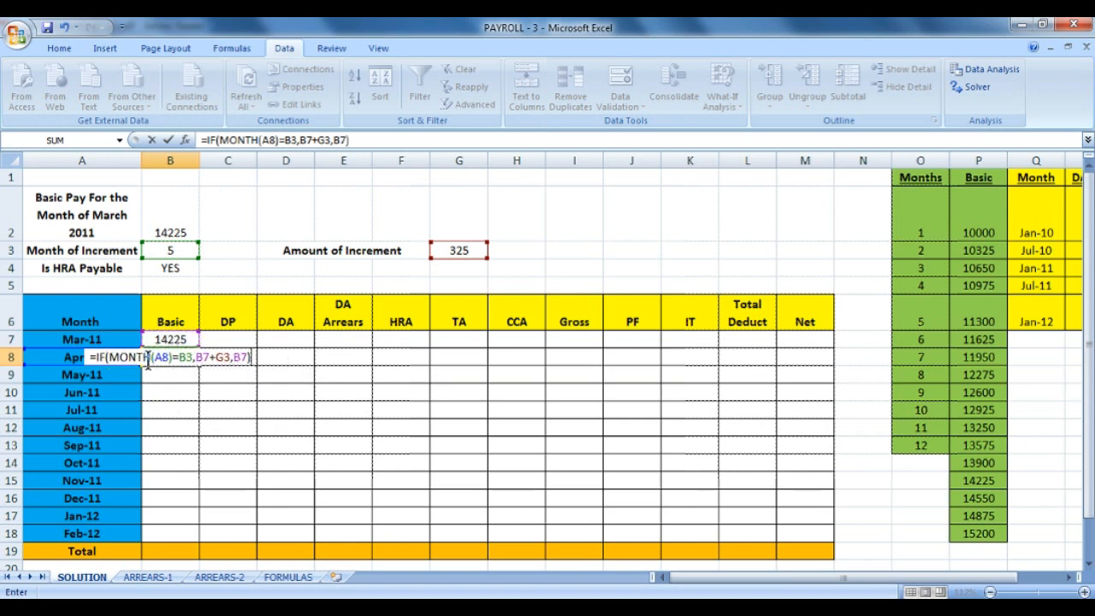
click(228, 357)
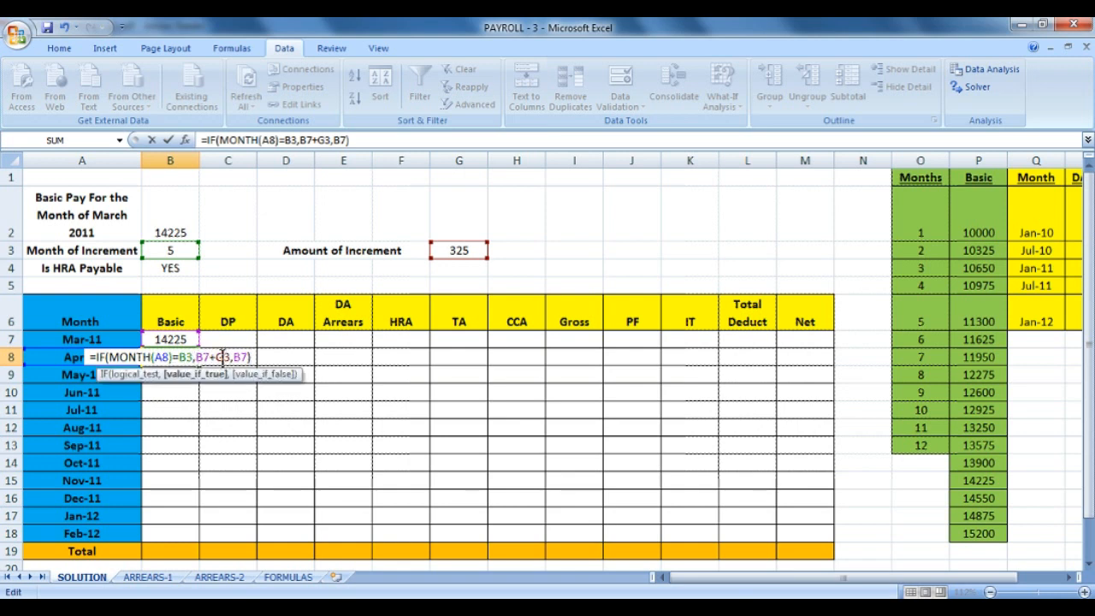
Make B3 and G3 absolute ($B$3, $G$3) in B8's formula and commit it, showing 14225.
double_click(223, 358)
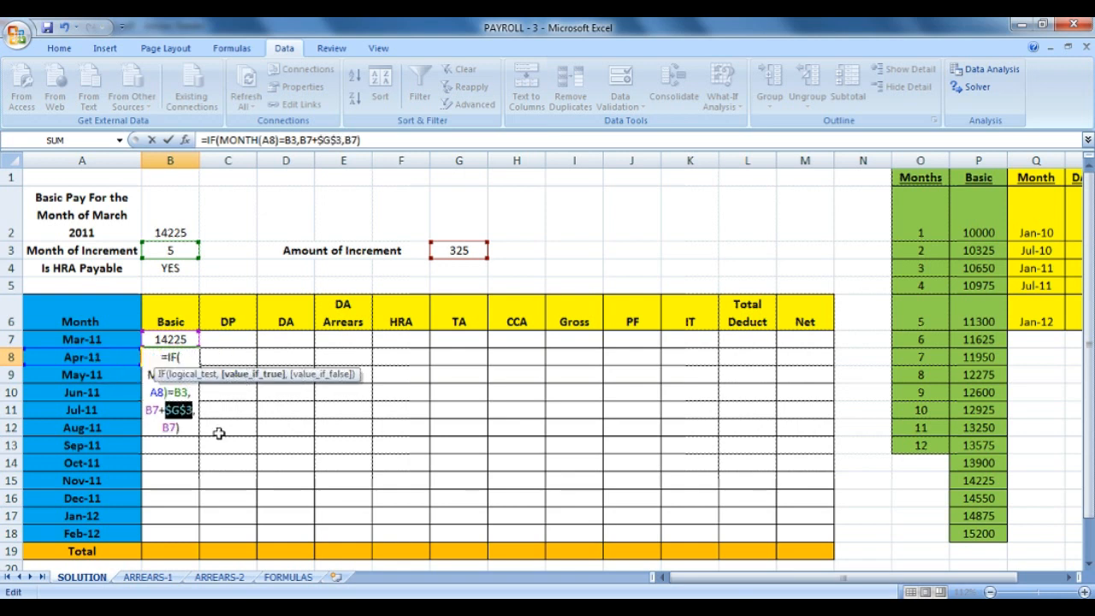
click(190, 441)
click(185, 424)
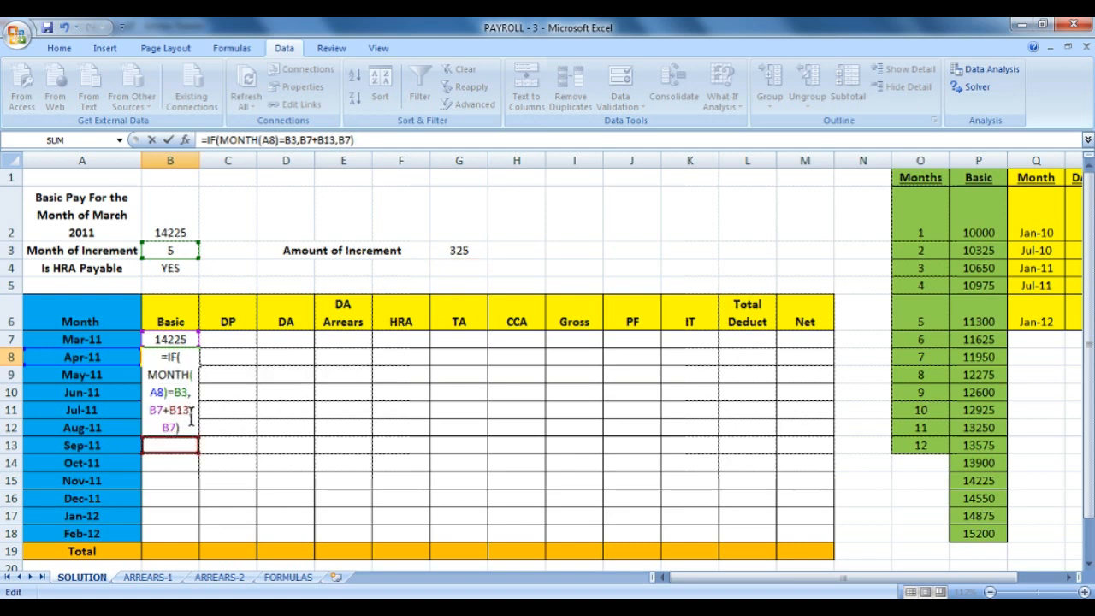
key(ctrl+z)
click(190, 426)
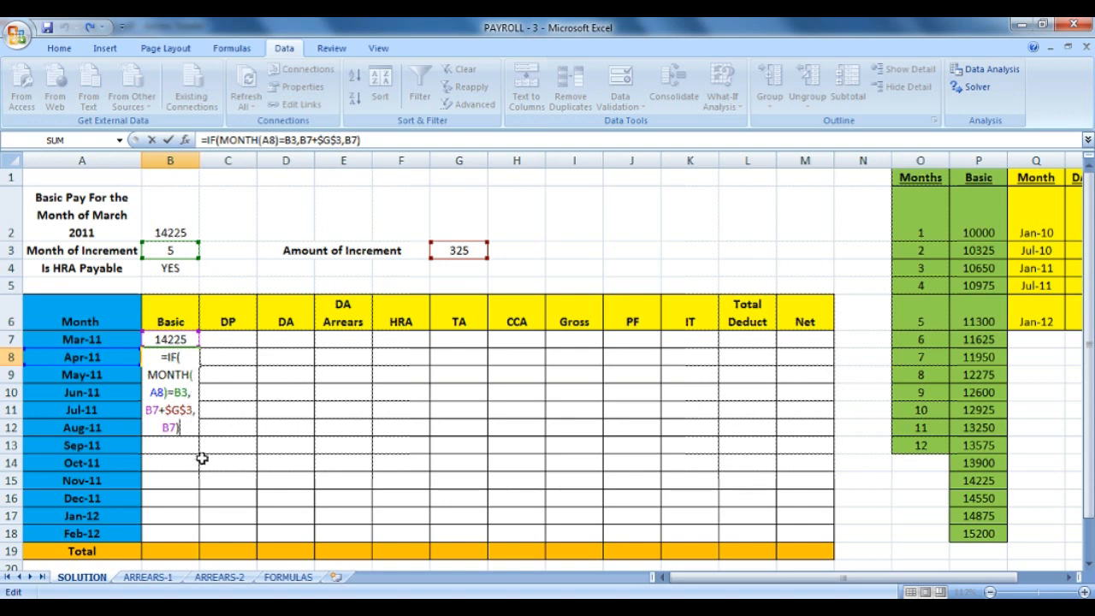
click(179, 392)
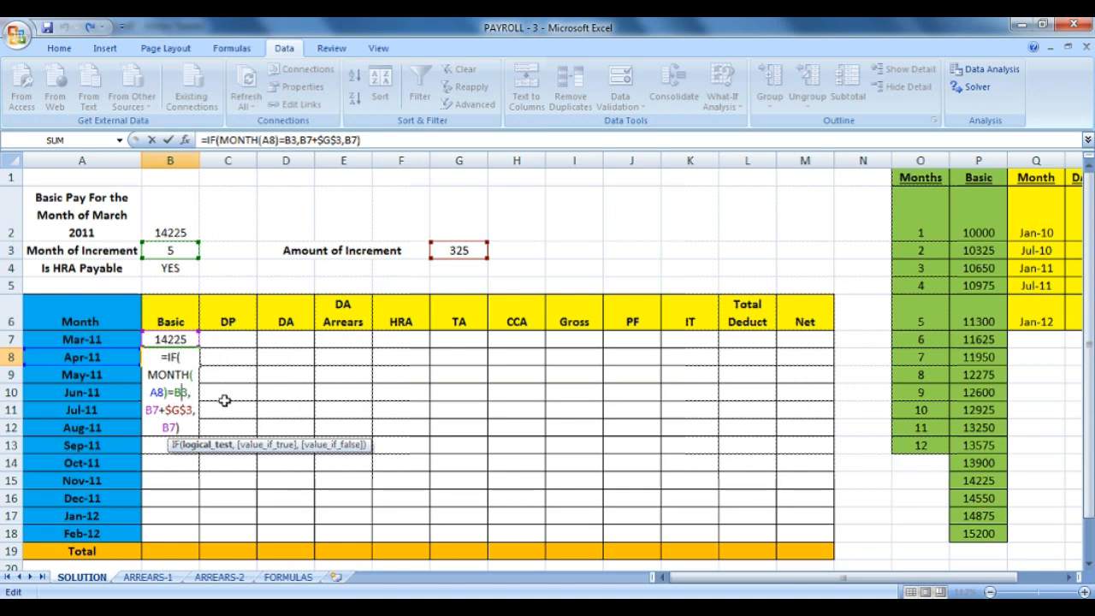
key(F4)
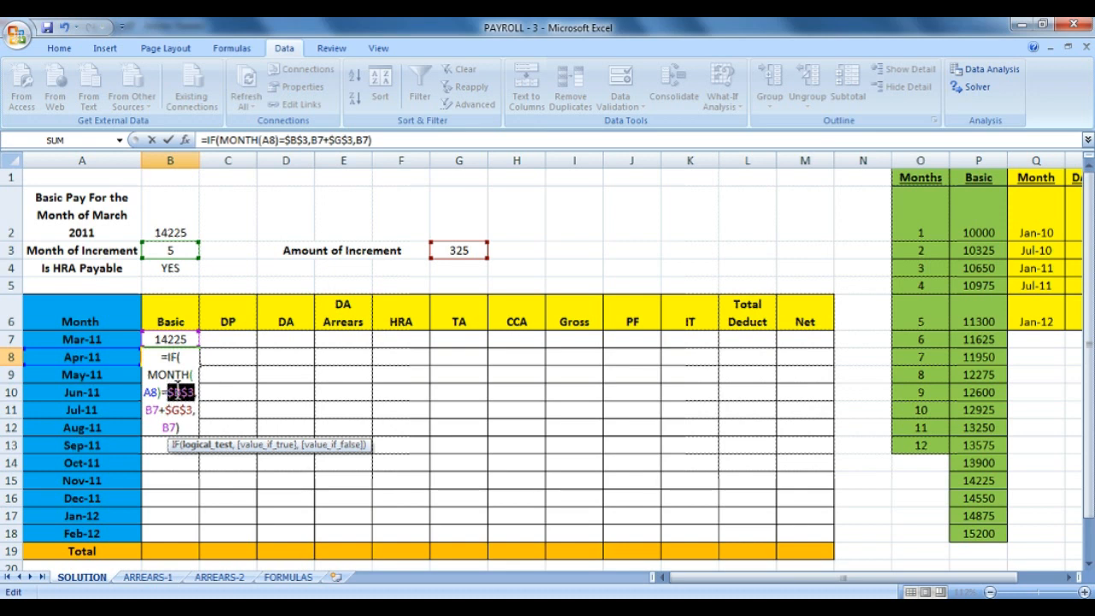
key(Return)
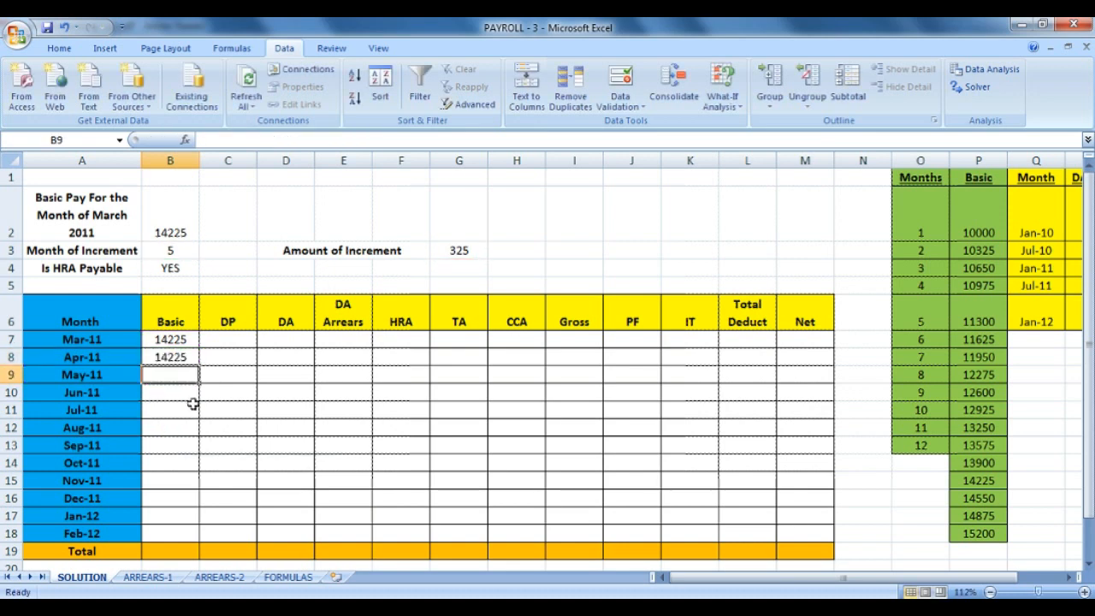
Fill B8's formula down to B18 (Feb-12) and check the 14225 and 14550 values.
click(195, 360)
drag(198, 364, 190, 539)
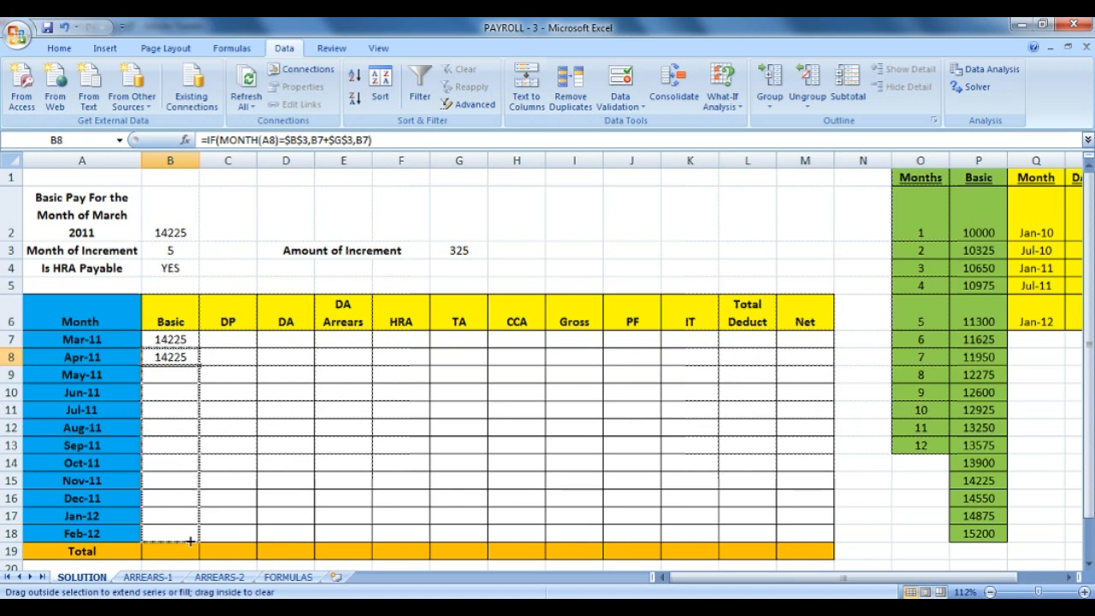
drag(189, 541, 190, 540)
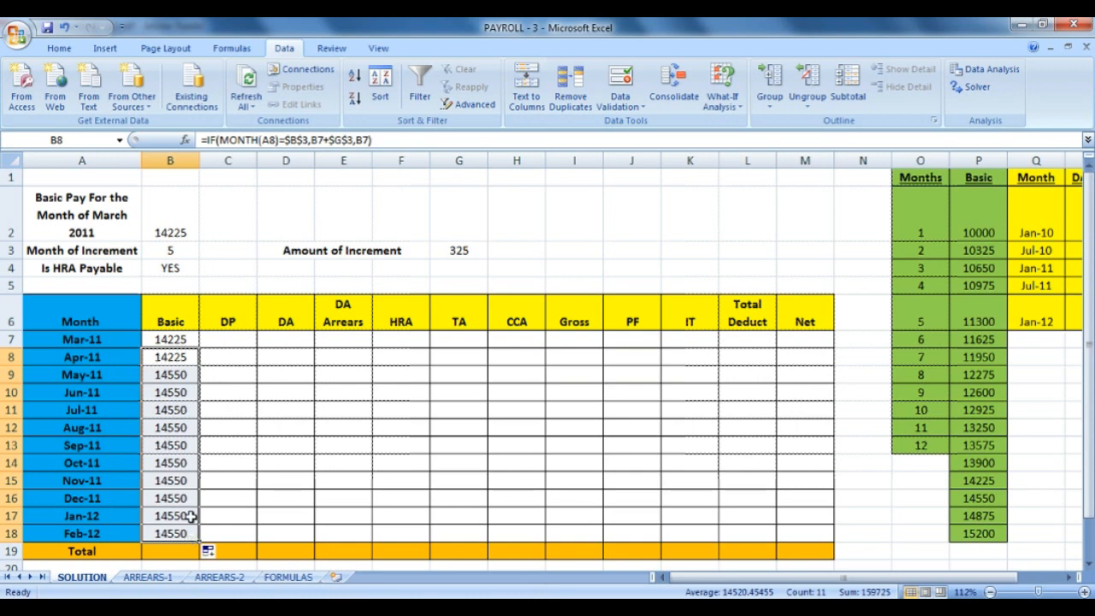
click(182, 386)
click(188, 375)
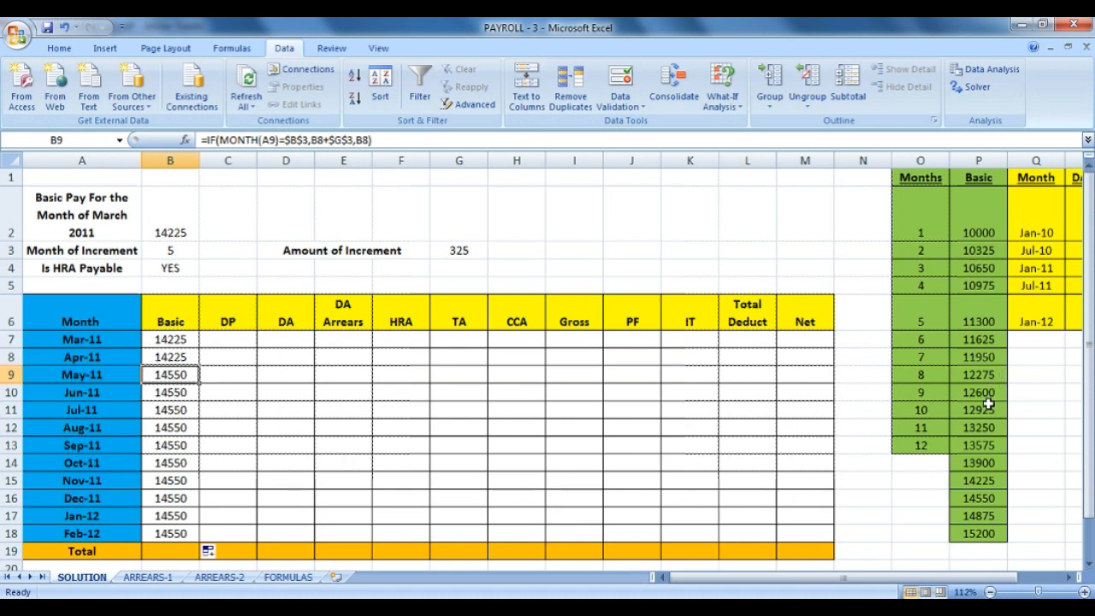
drag(978, 482, 982, 504)
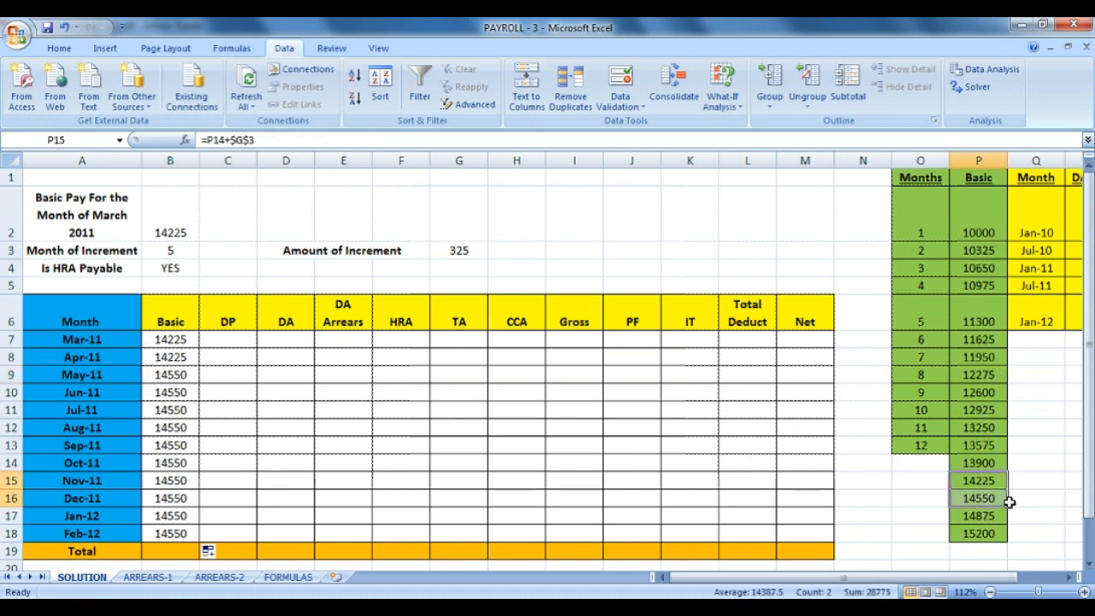
Test the formulas by setting March basic pay to 14875 and the increment month to 2.
click(169, 220)
click(206, 232)
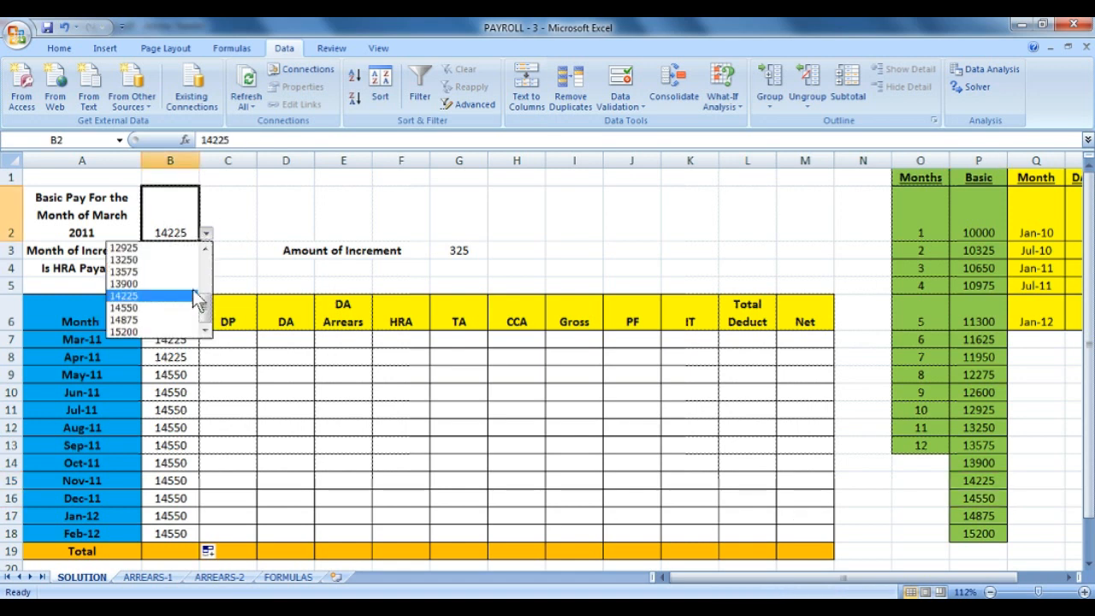
click(182, 317)
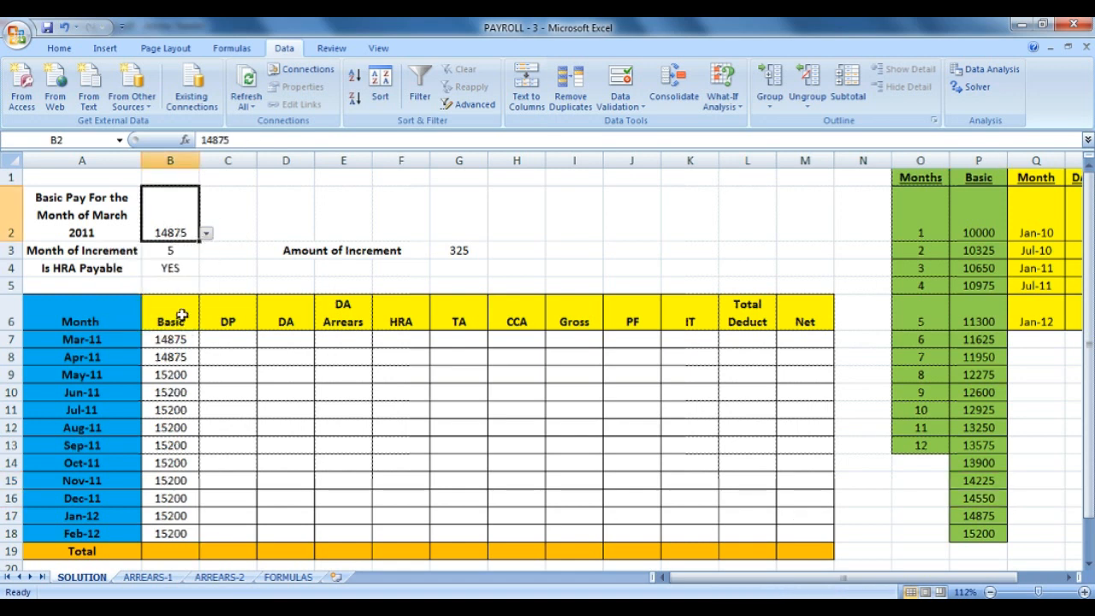
click(206, 232)
click(208, 232)
click(191, 252)
click(206, 251)
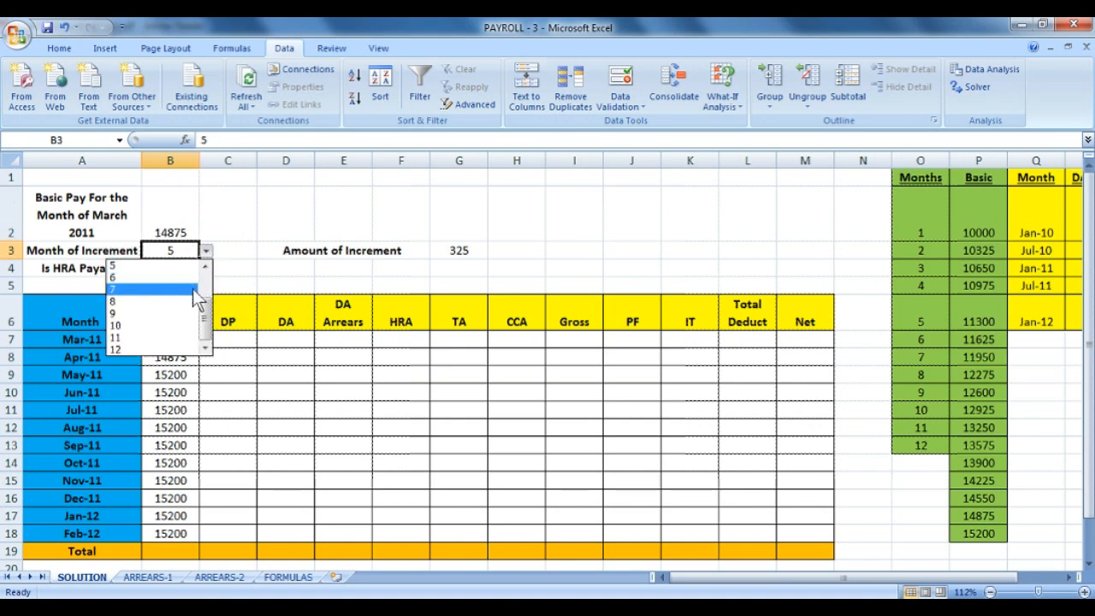
drag(206, 321, 206, 272)
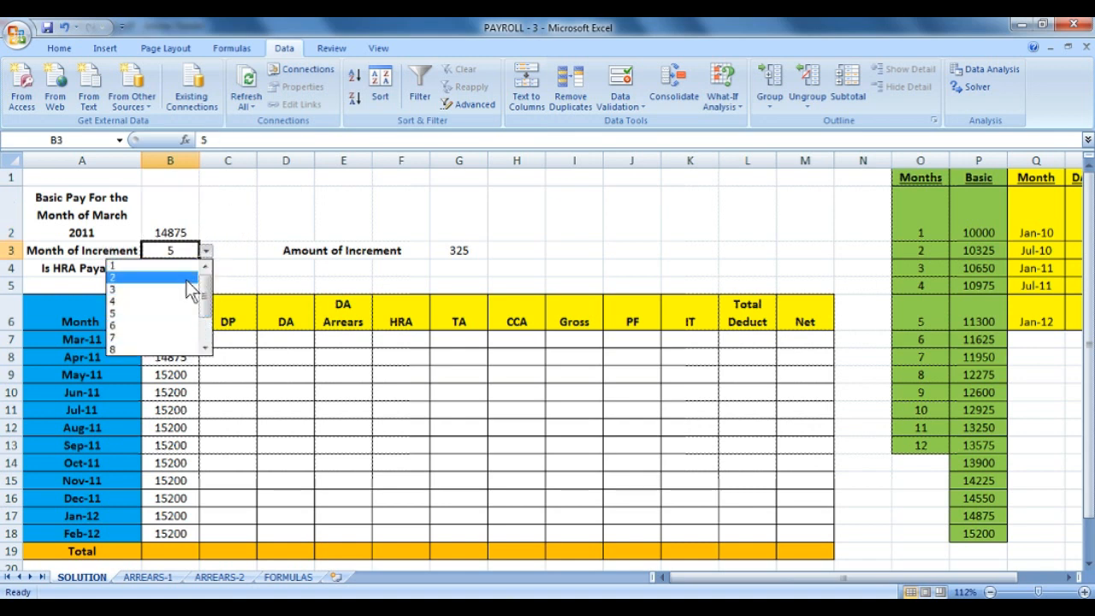
click(183, 278)
click(187, 533)
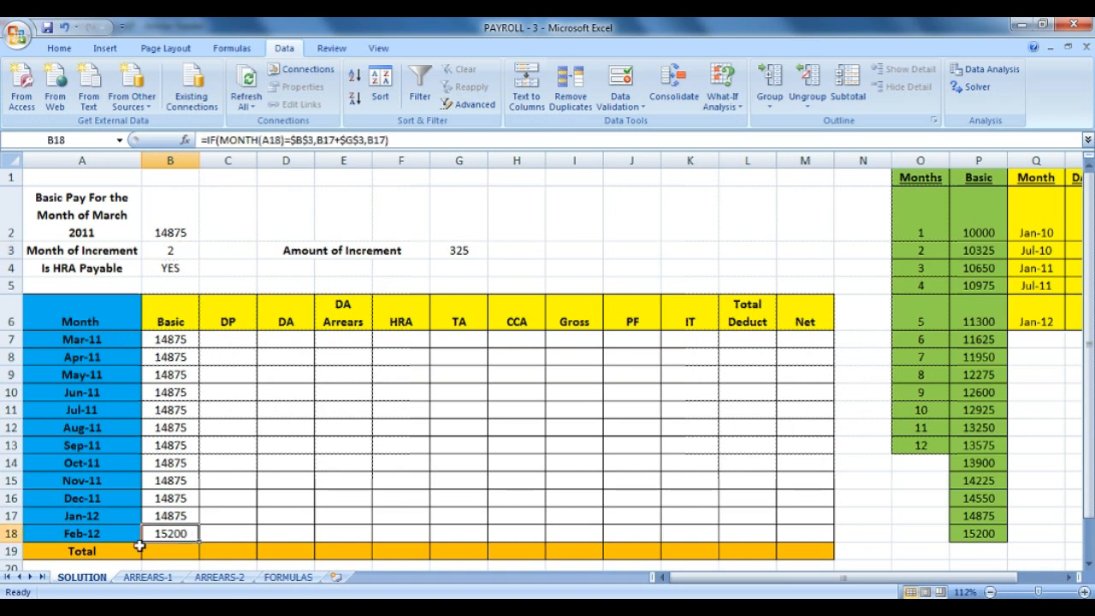
Restore March basic pay to 14225 and the increment month to 5.
click(193, 224)
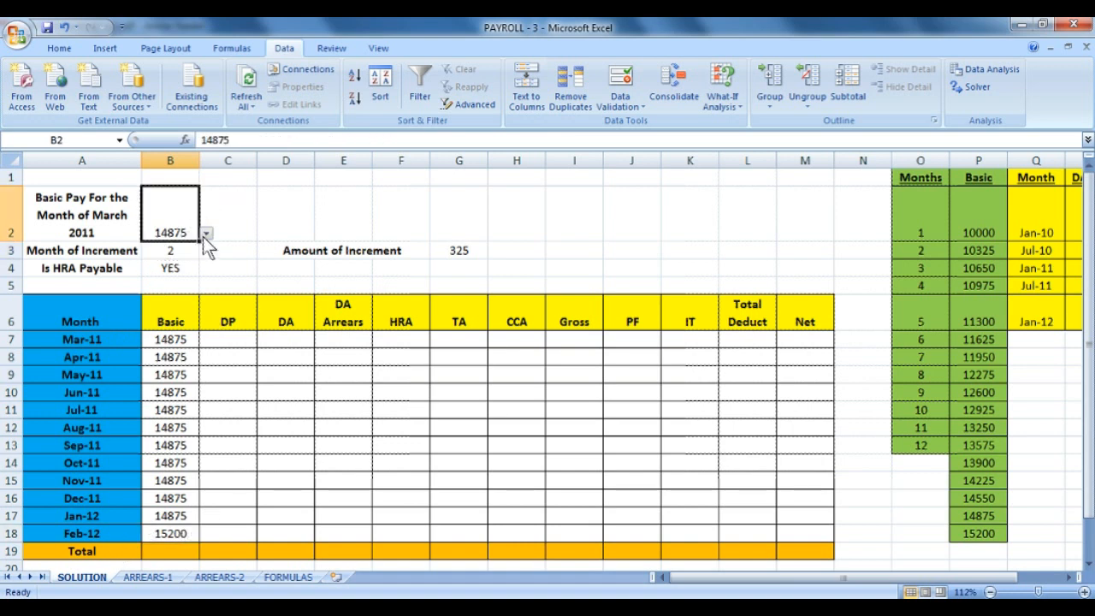
click(206, 233)
click(186, 296)
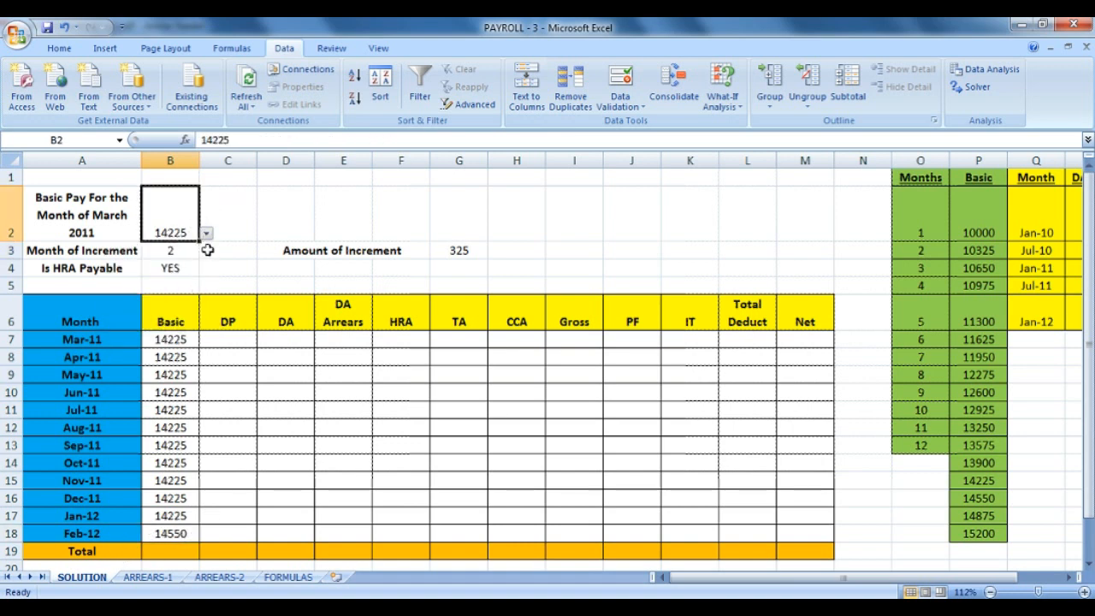
click(195, 250)
click(206, 250)
click(188, 302)
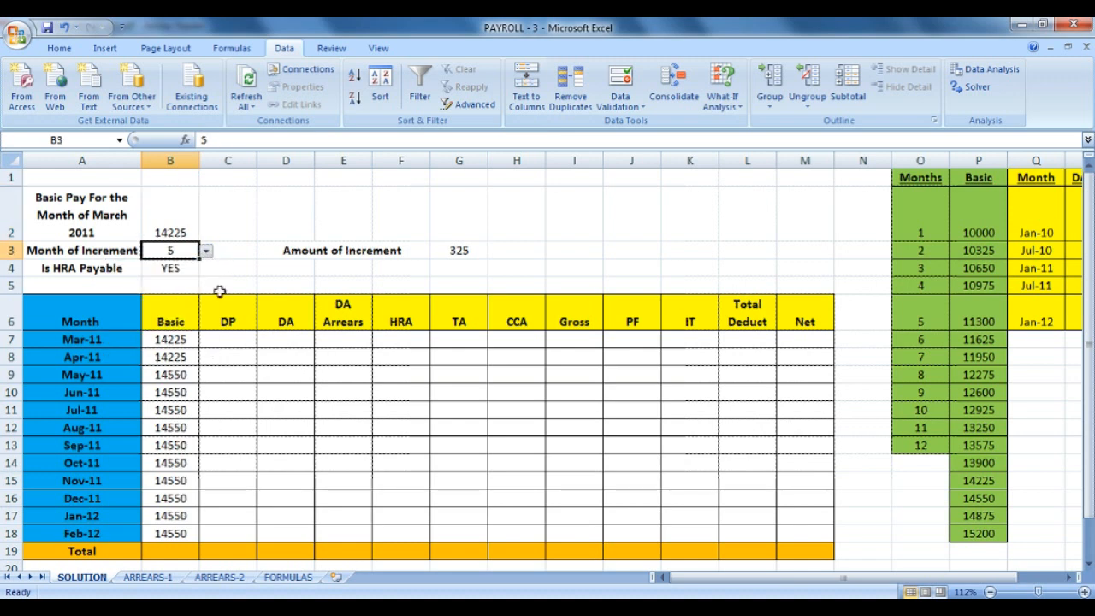
click(191, 271)
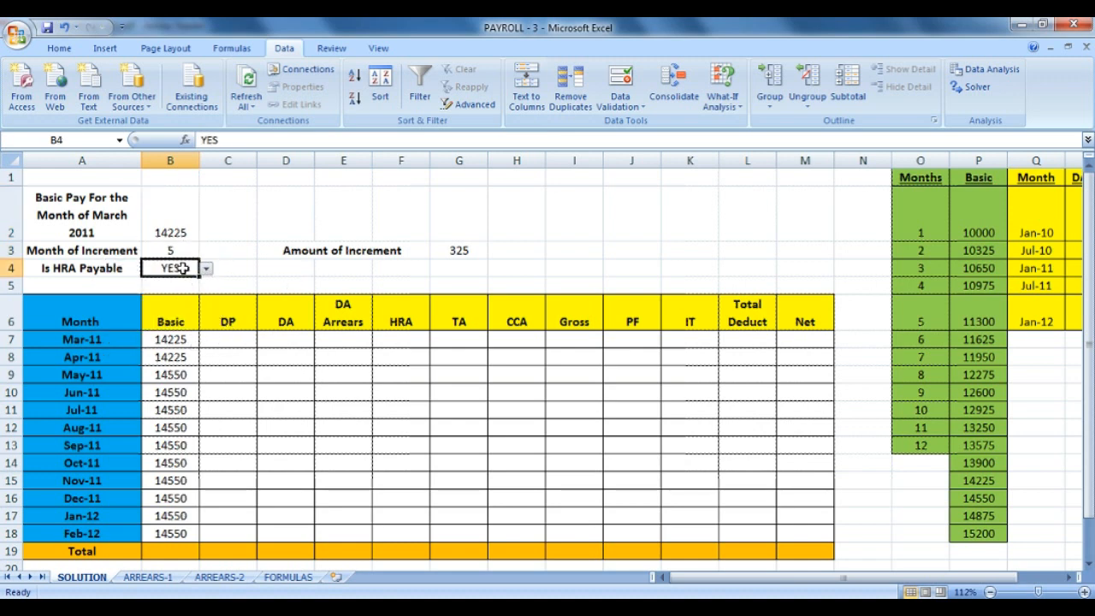
click(228, 341)
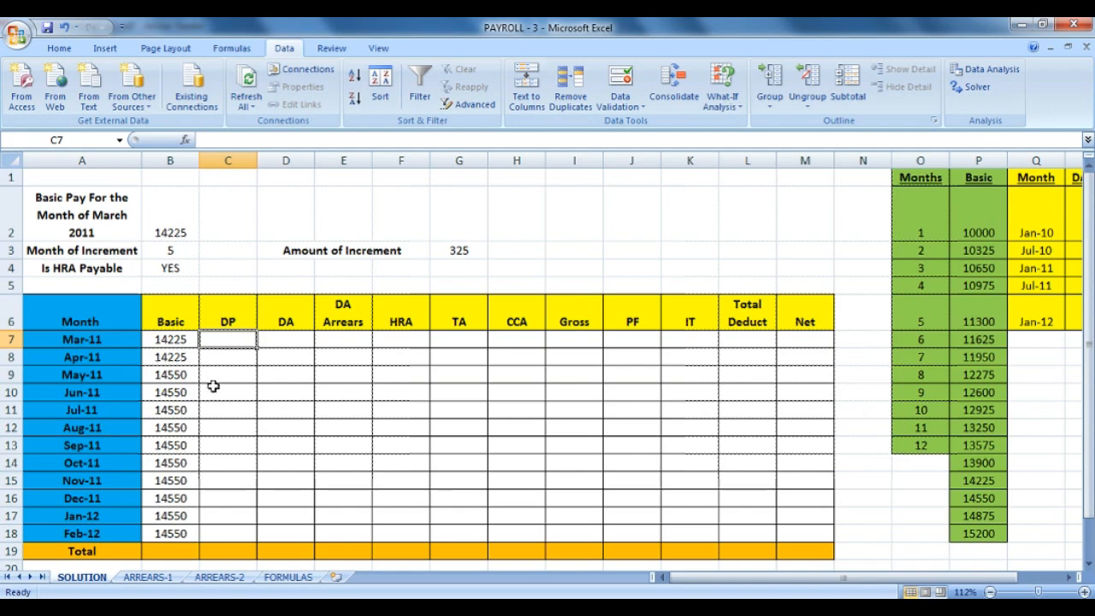
On FORMULAS, append ', 0' to the DP rule in B3: ROUND ( Basic Salary * 50% , 0 ).
click(288, 577)
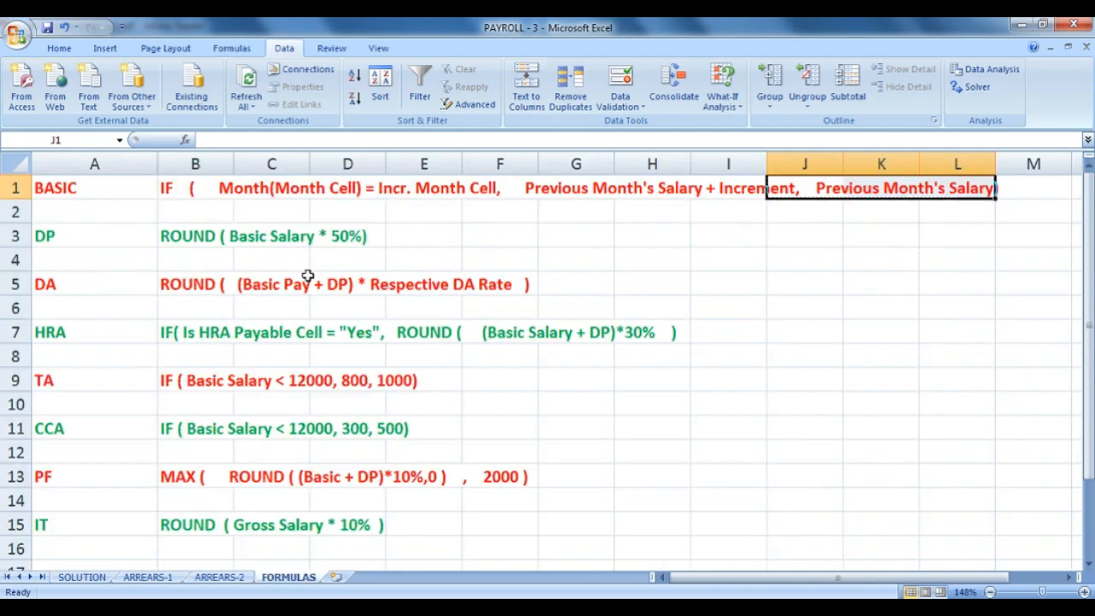
drag(194, 236, 366, 227)
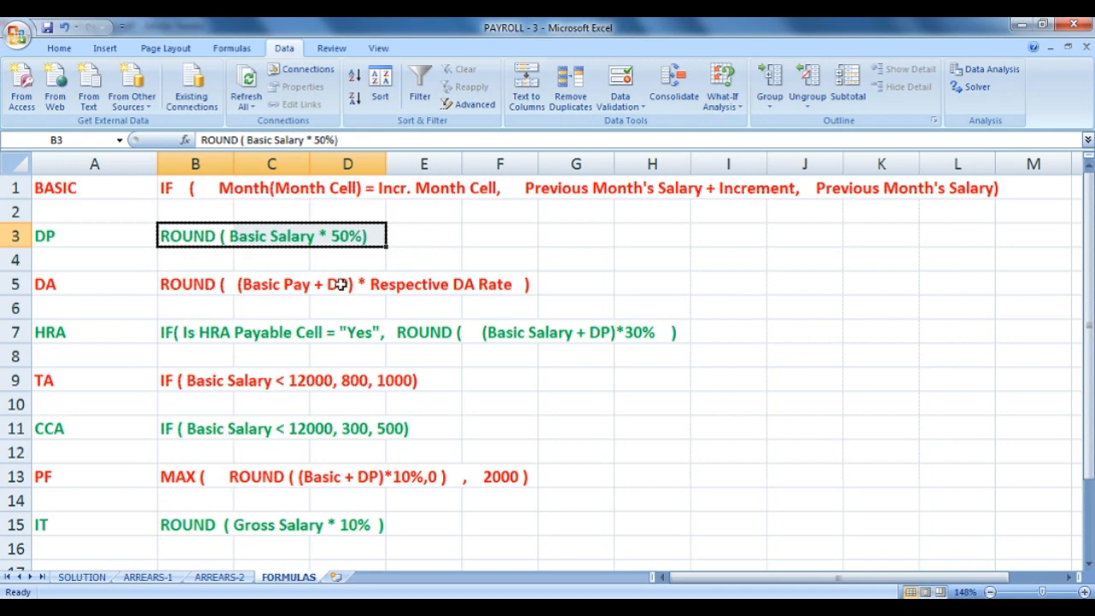
click(183, 239)
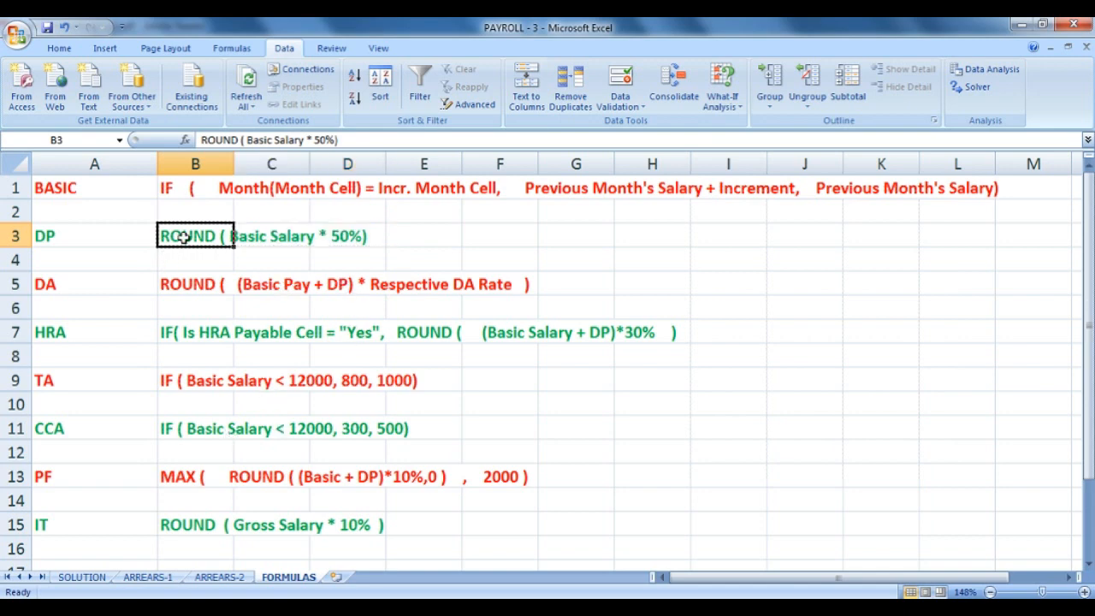
double_click(183, 239)
text(, 0)
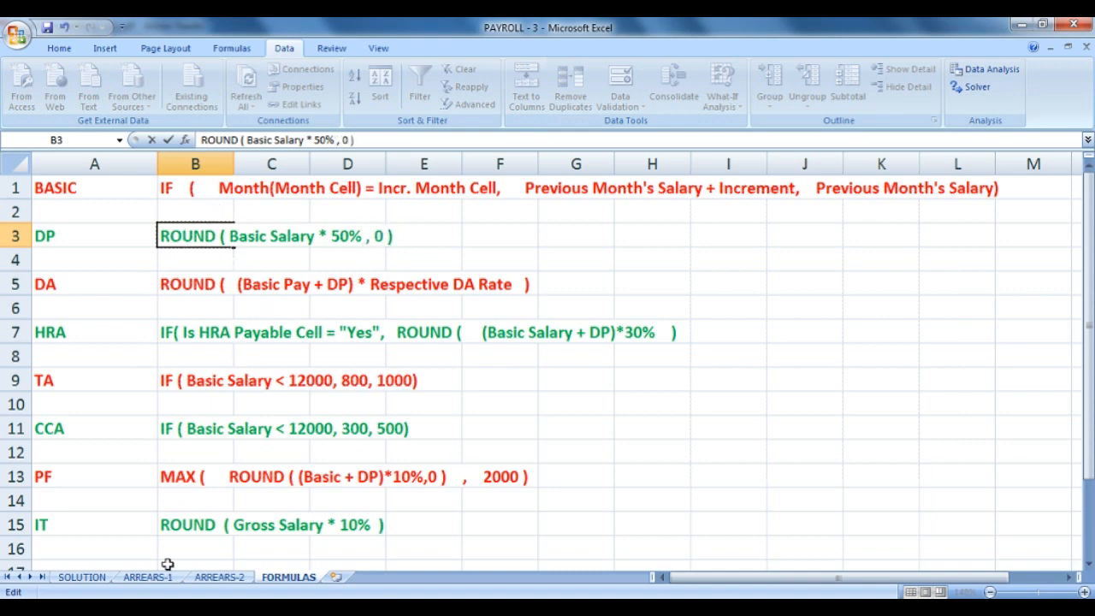
Enter =ROUND(B7*50%,0) in C7 on SOLUTION and fill it down to C18.
click(82, 578)
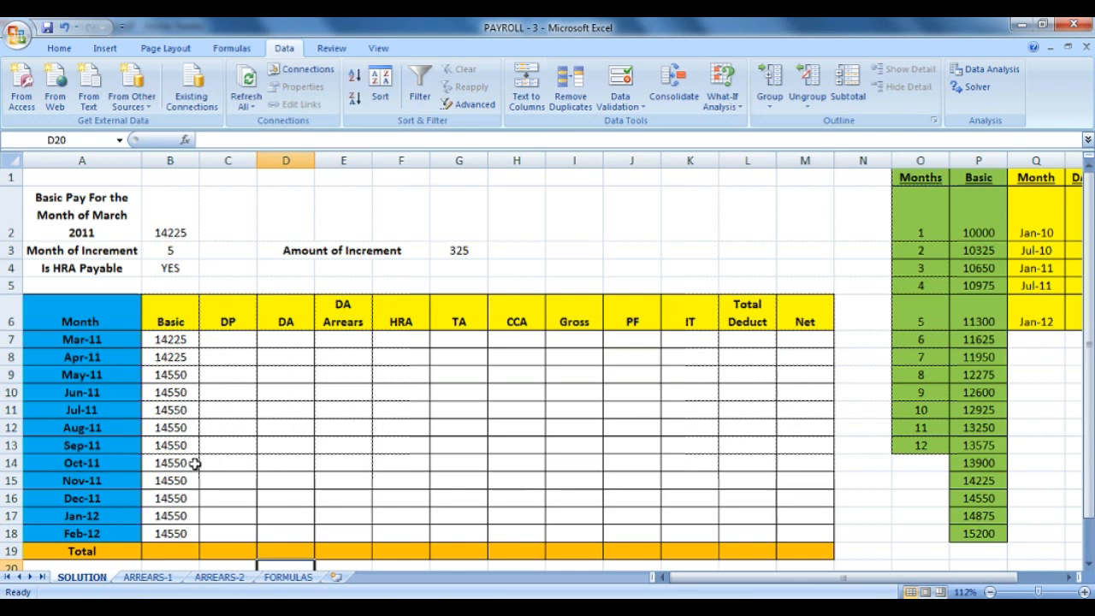
click(238, 336)
text(=)
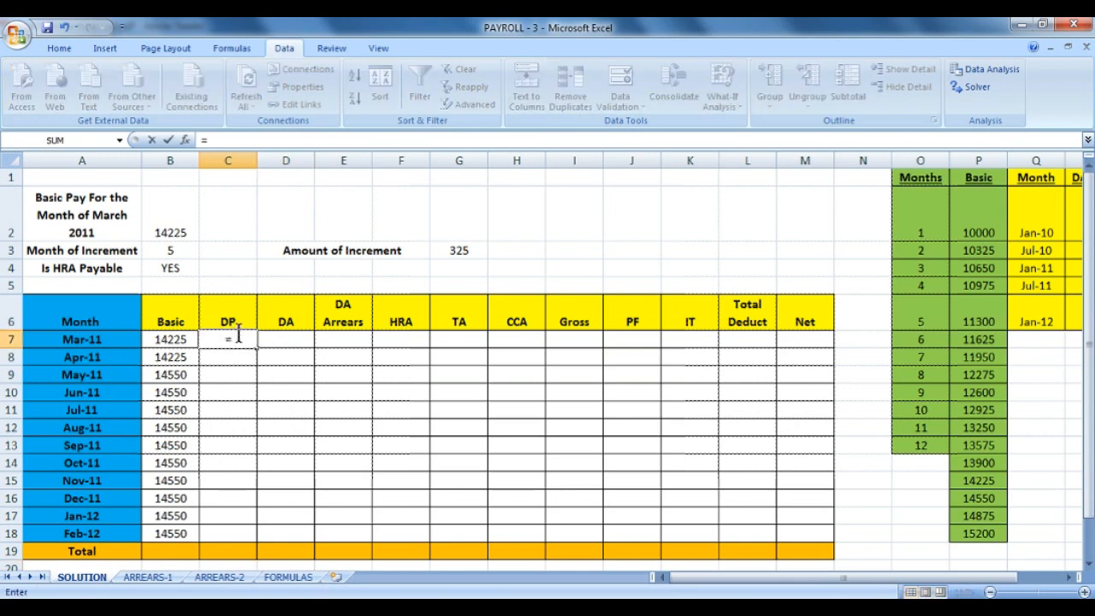
text(ROUND()
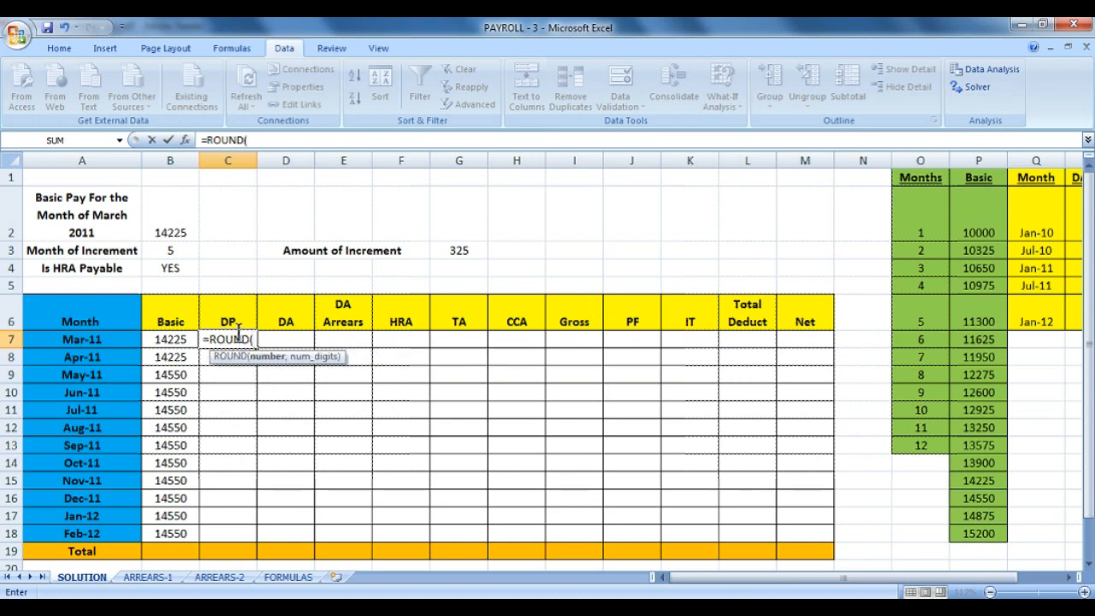
click(185, 340)
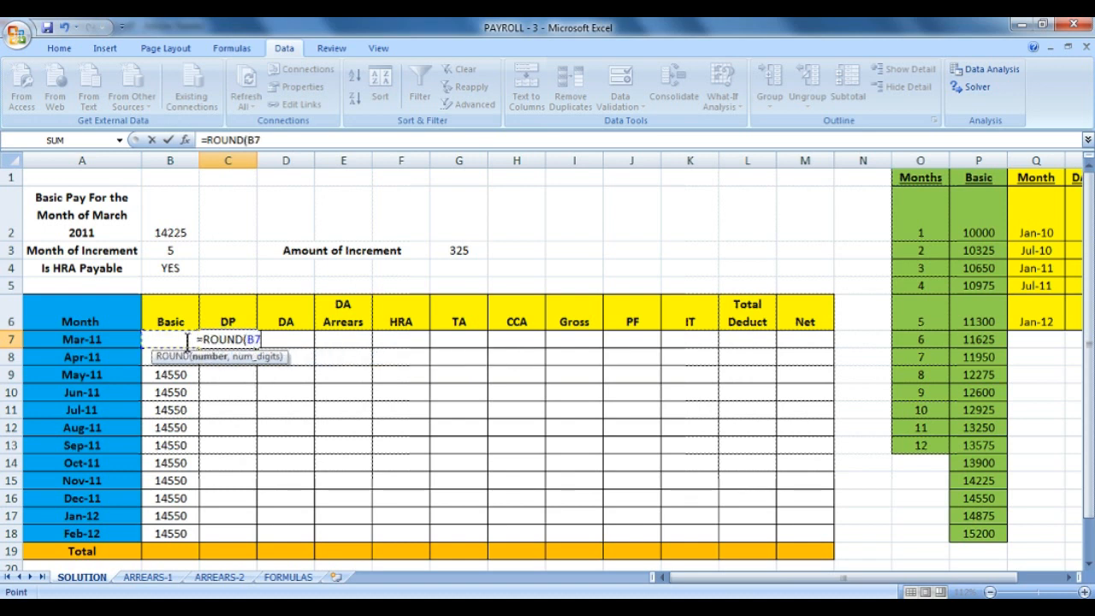
text(*)
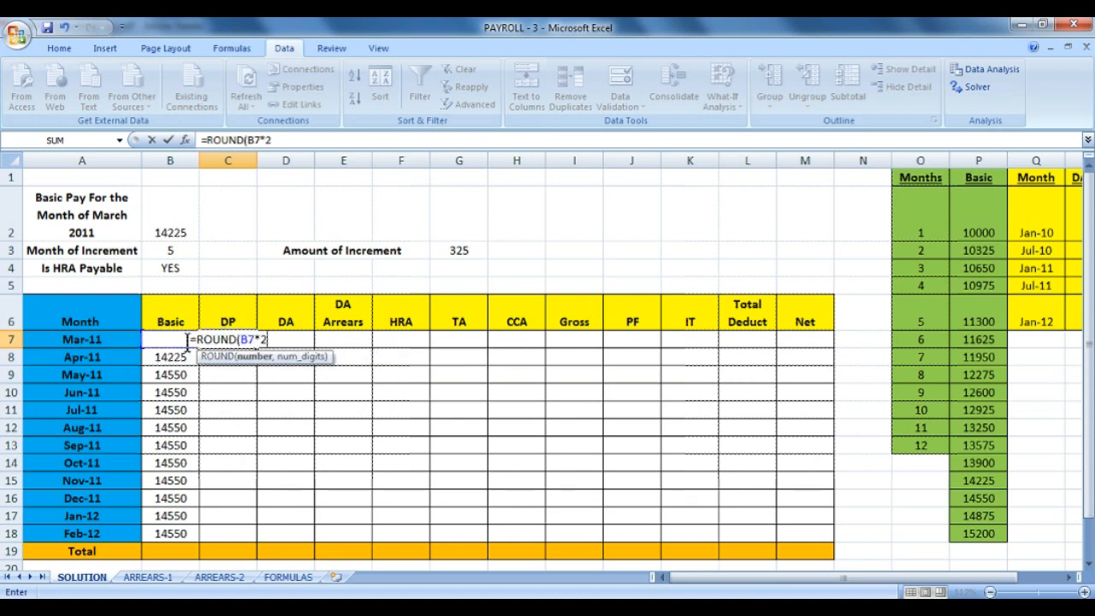
text(50)
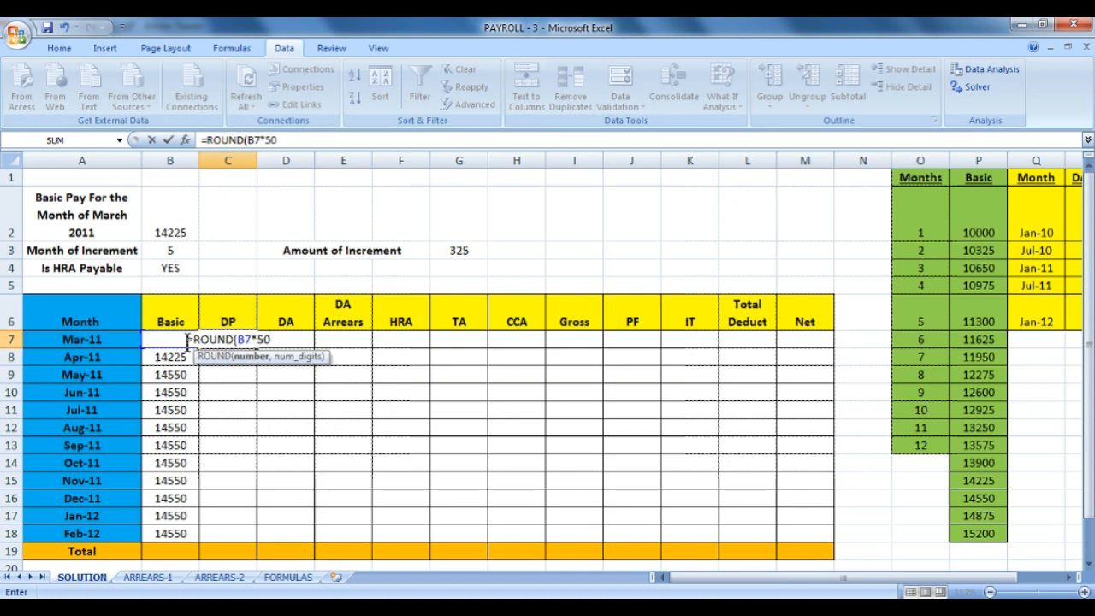
text(%,0)
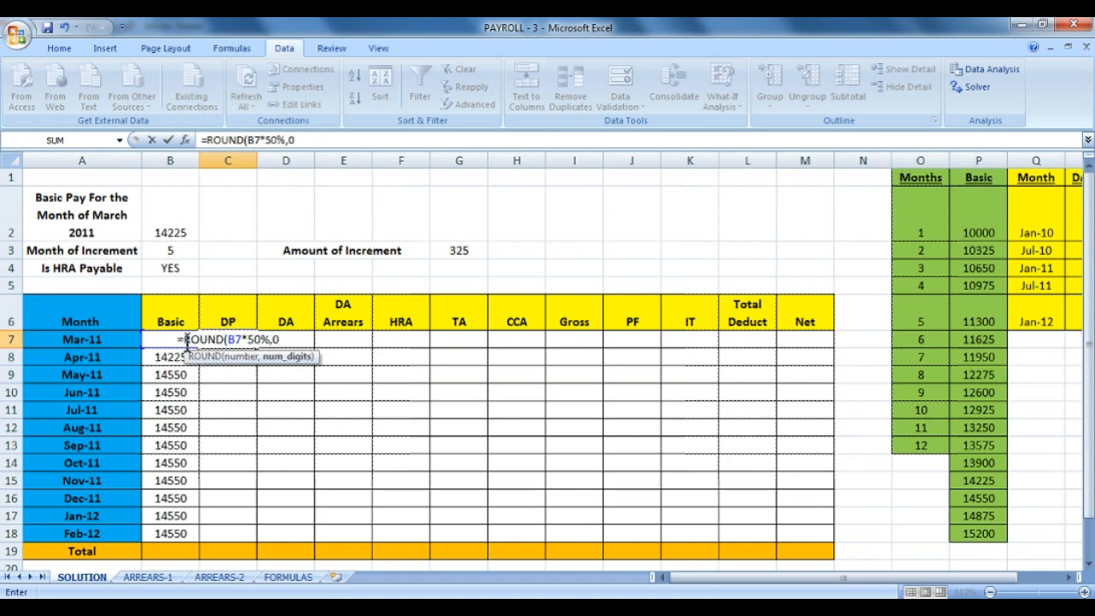
text())
key(Return)
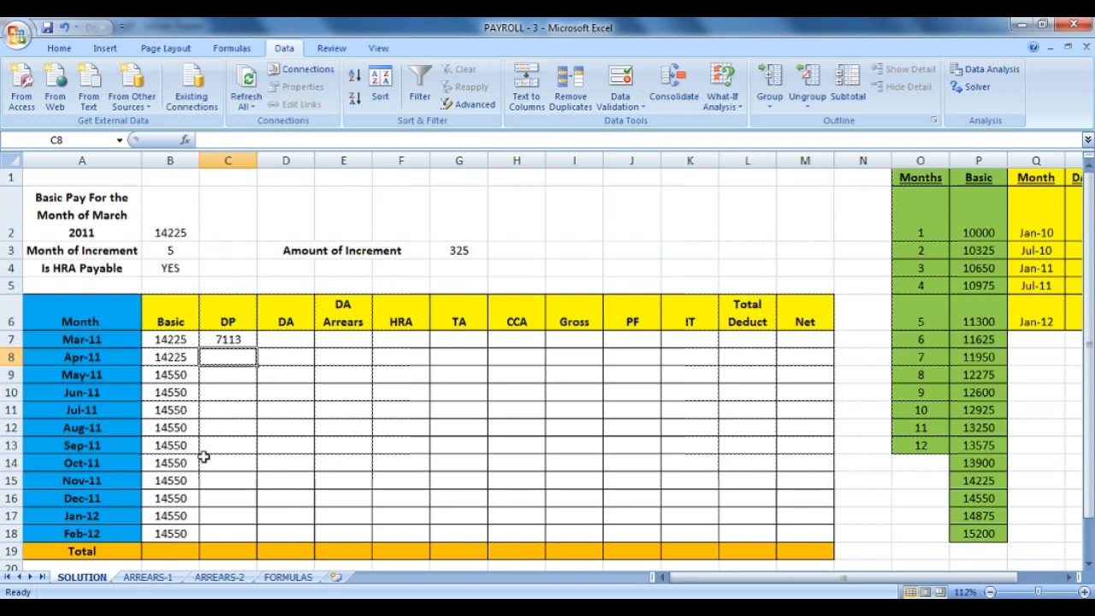
click(235, 338)
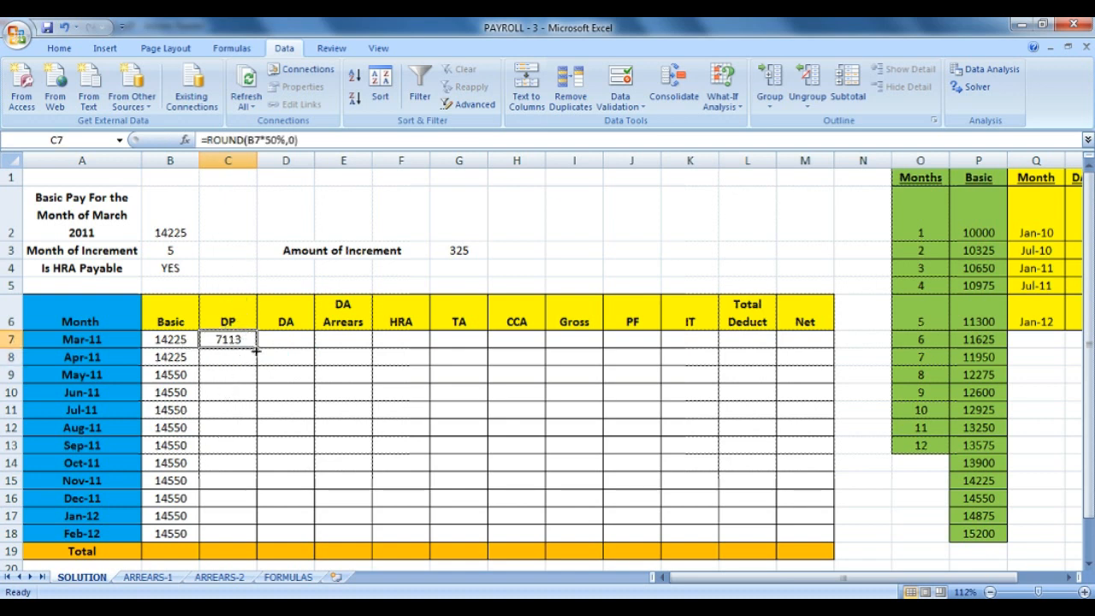
drag(256, 349, 243, 537)
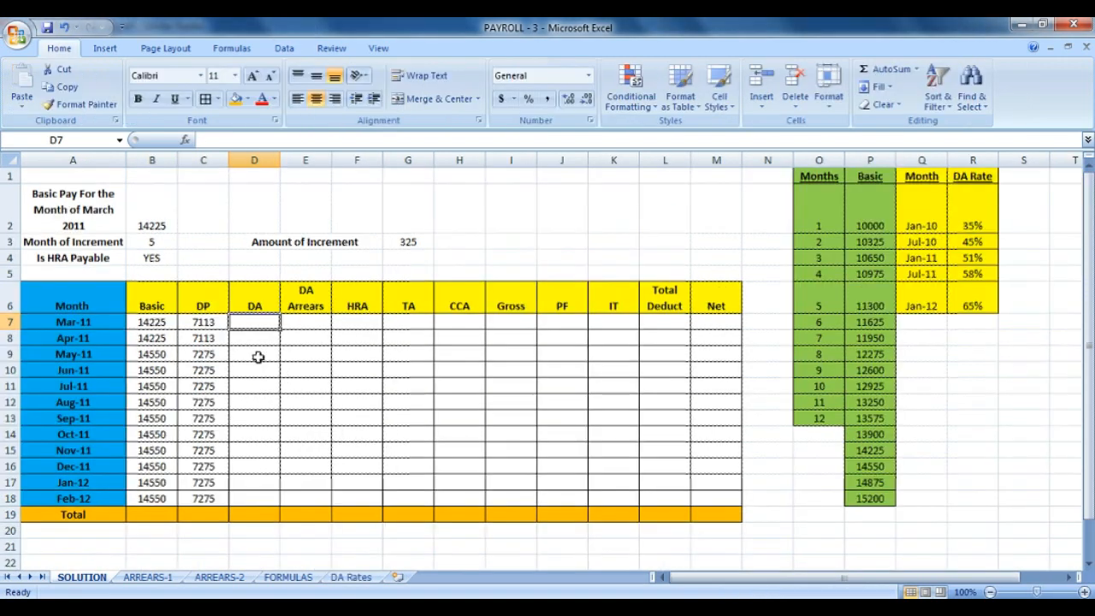
Select the DA column, then review the DA Rates sheet's effective dates, rates and periods.
drag(259, 309, 245, 518)
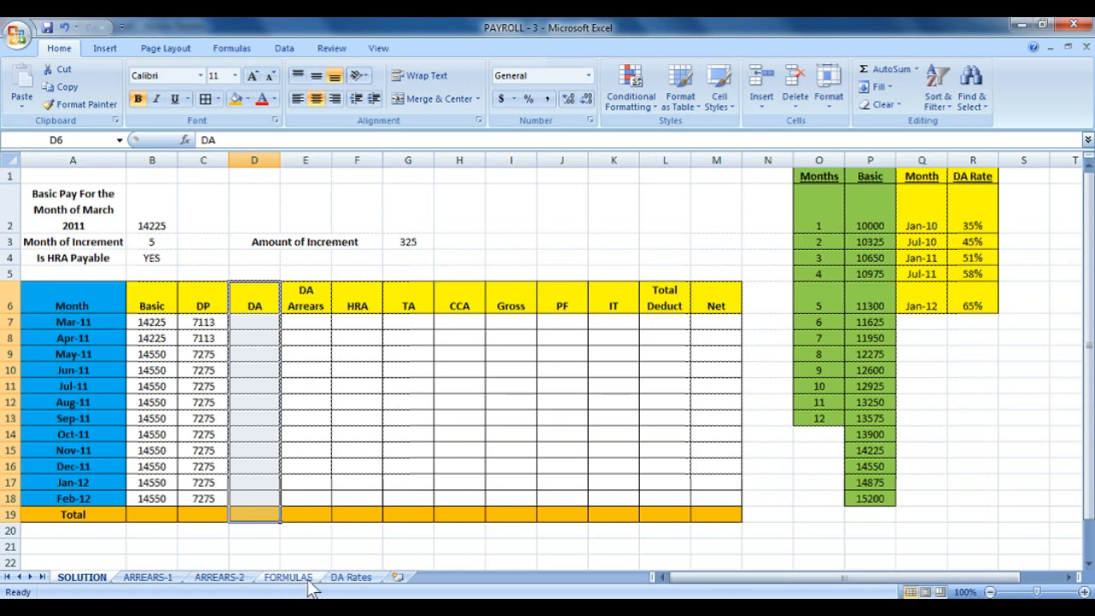
click(352, 578)
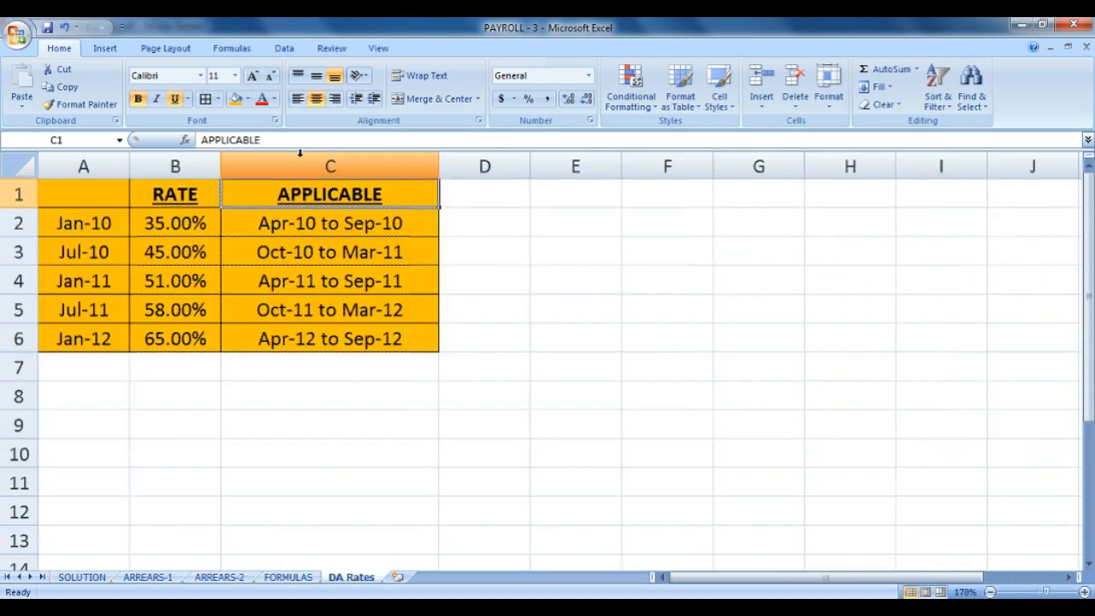
drag(106, 200, 76, 342)
drag(193, 184, 200, 333)
drag(338, 195, 308, 346)
click(81, 222)
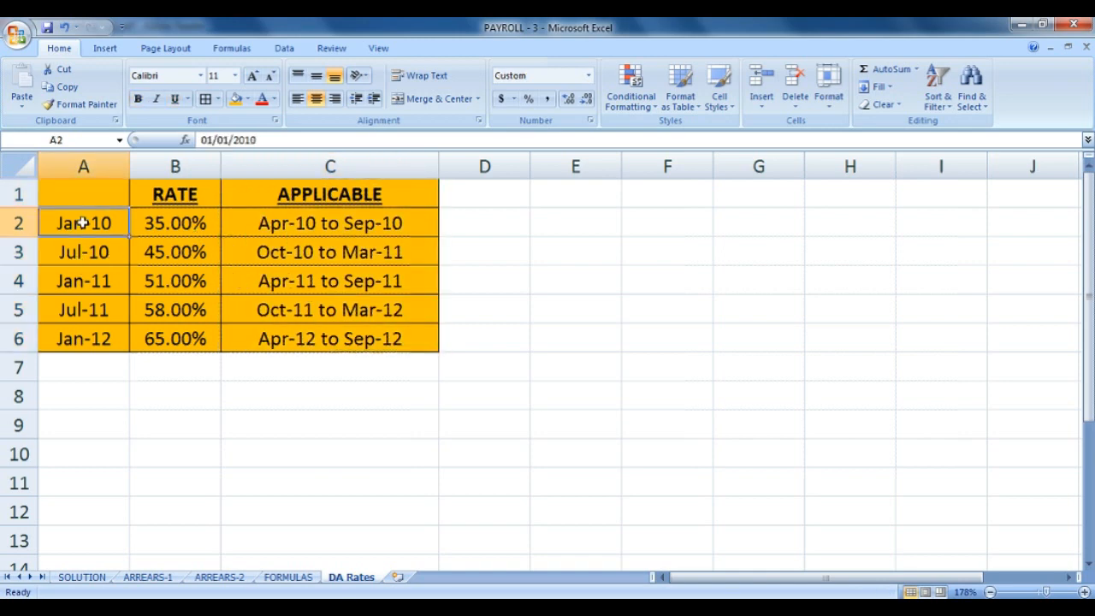
Enter the header 'Effective Rate' in A1 and widen column A to fit it.
click(103, 191)
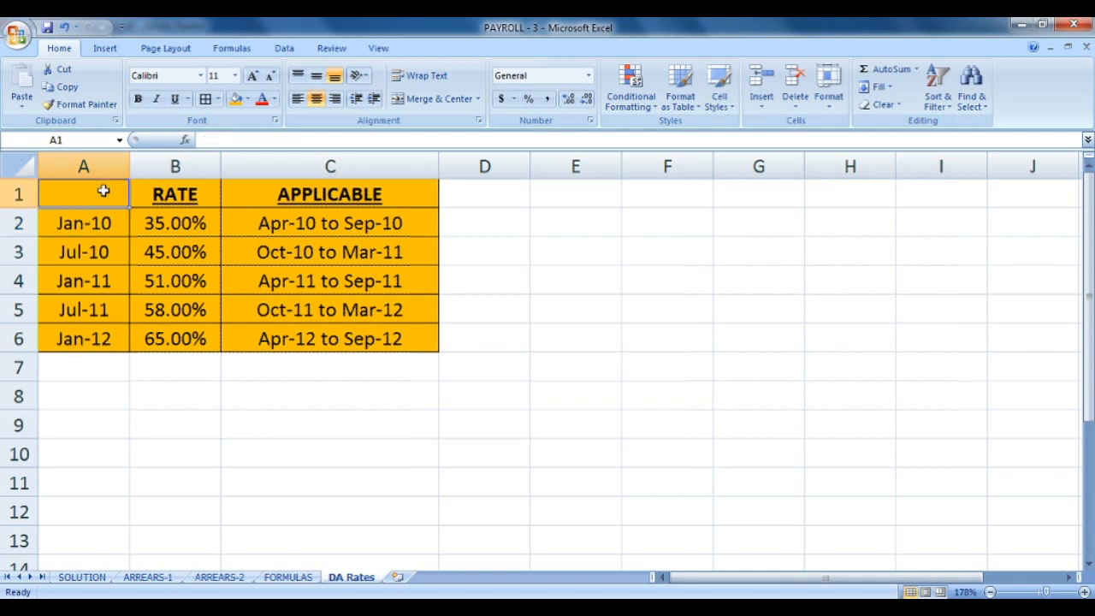
text(Effect)
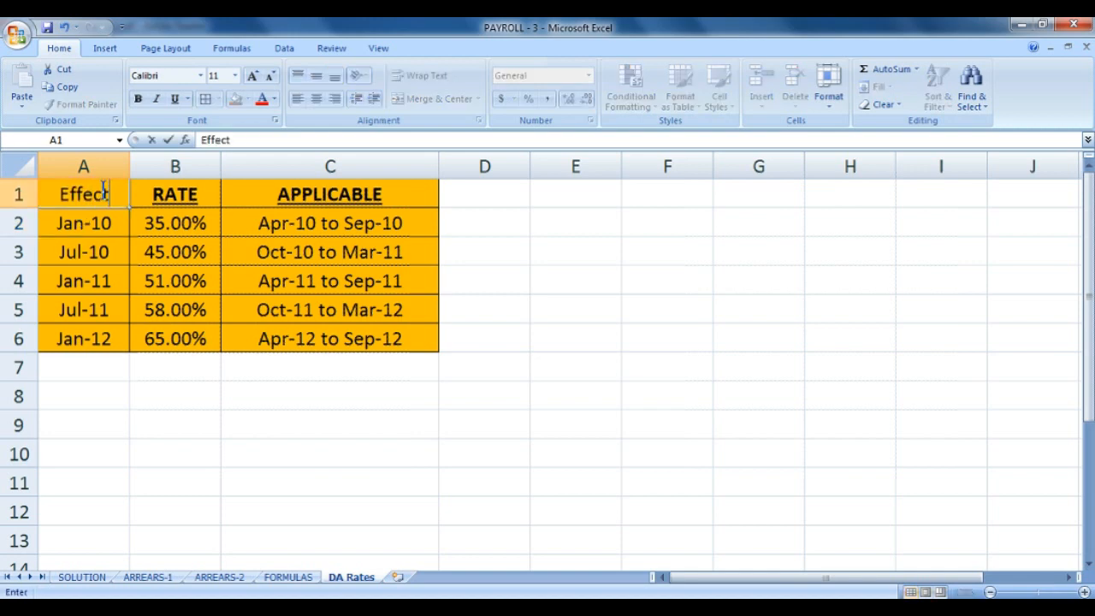
text(ive Ratw)
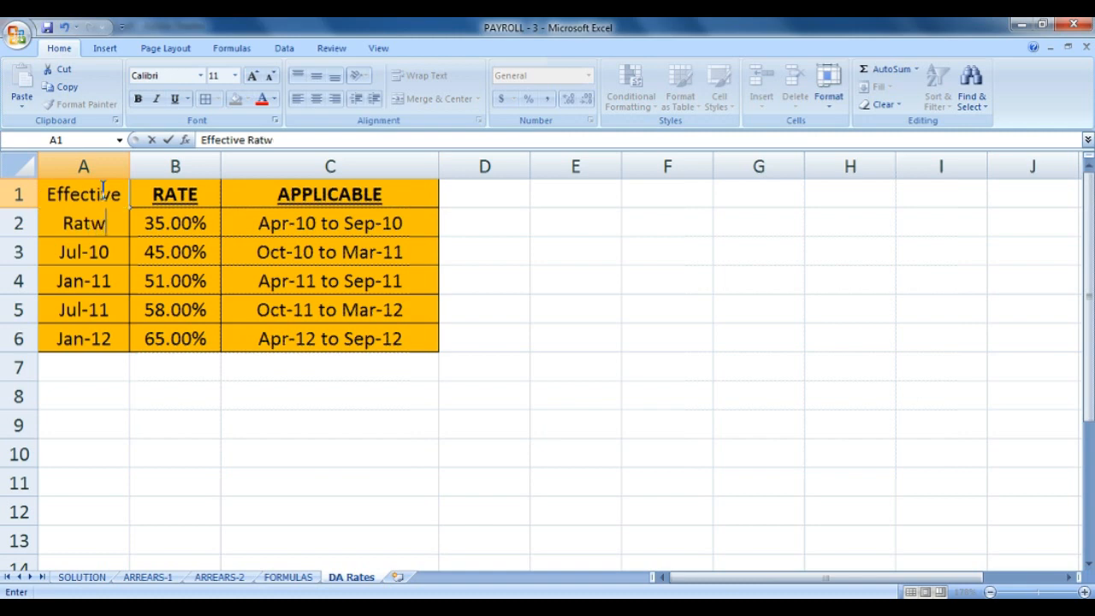
key(BackSpace)
text(e)
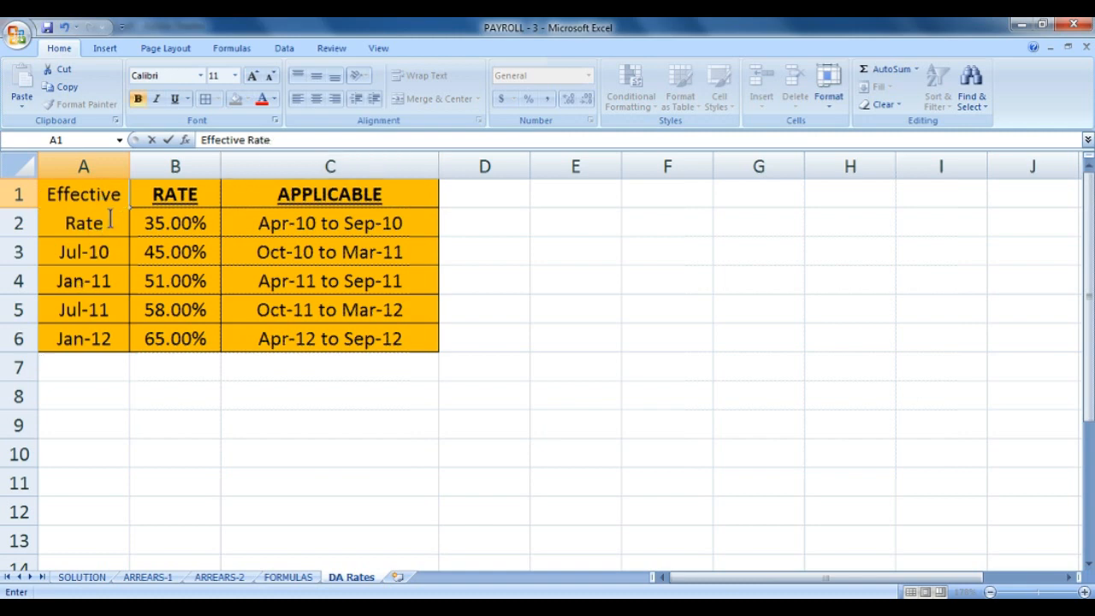
drag(109, 221, 26, 199)
key(Return)
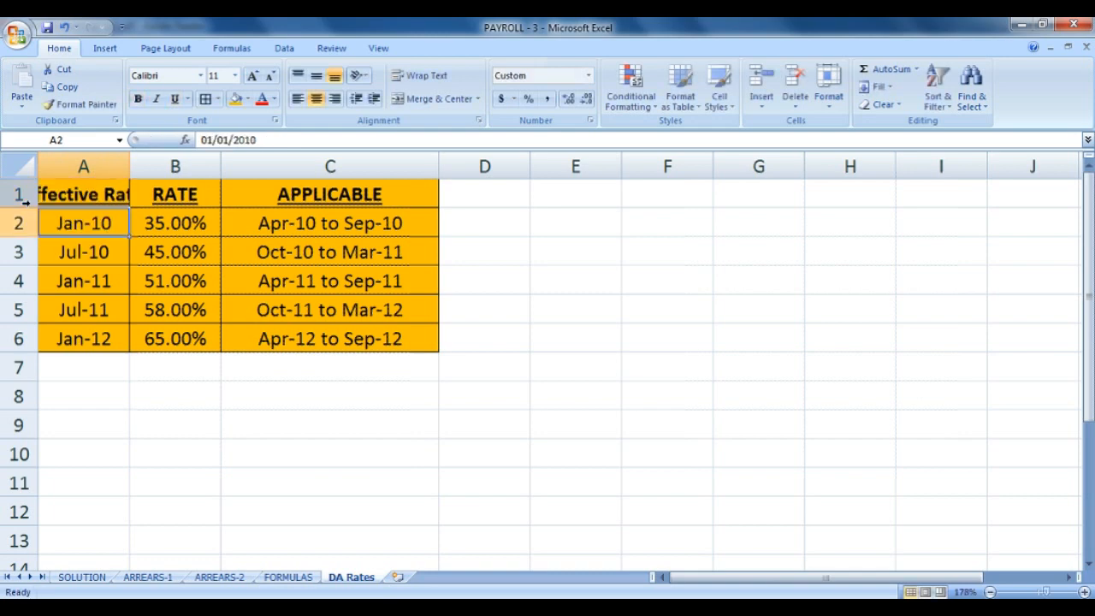
drag(130, 168, 195, 168)
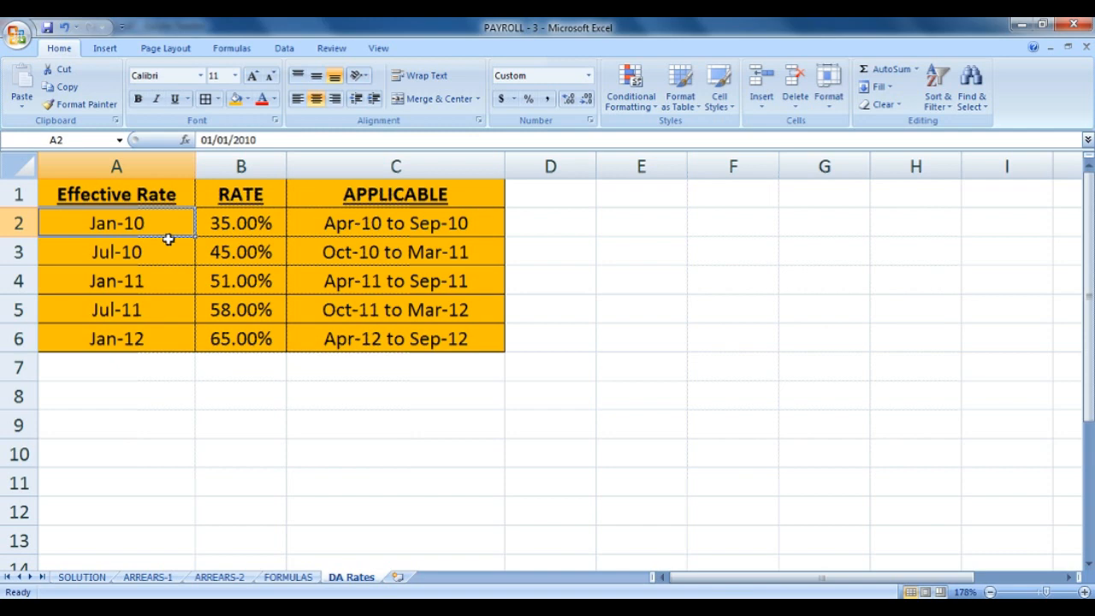
Check the Jul-10 and Jan-11 rate periods, then return to the SOLUTION sheet.
click(343, 224)
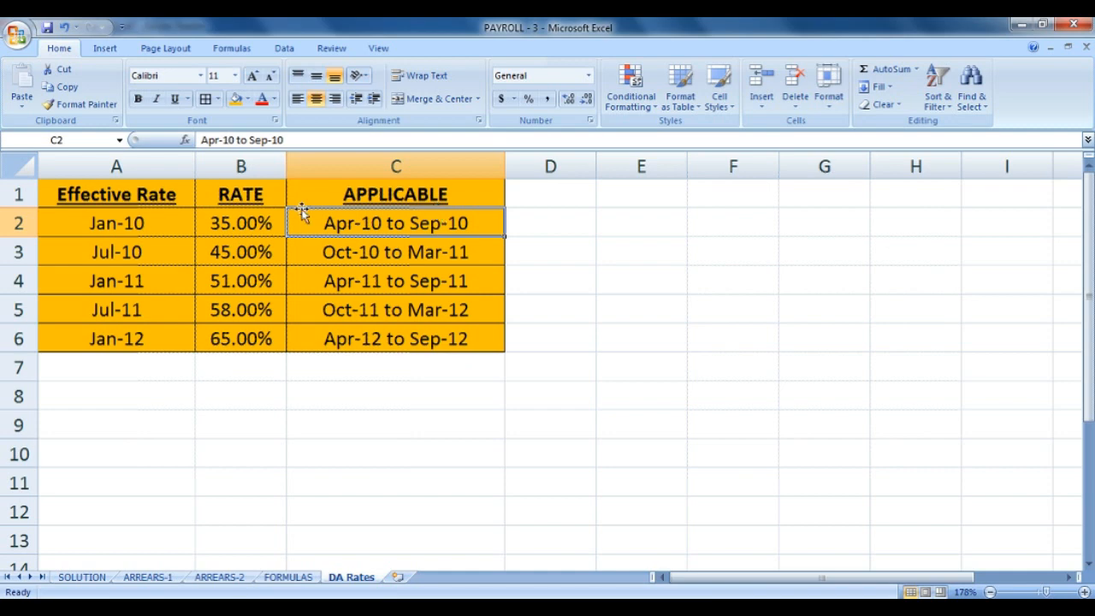
click(153, 258)
click(361, 254)
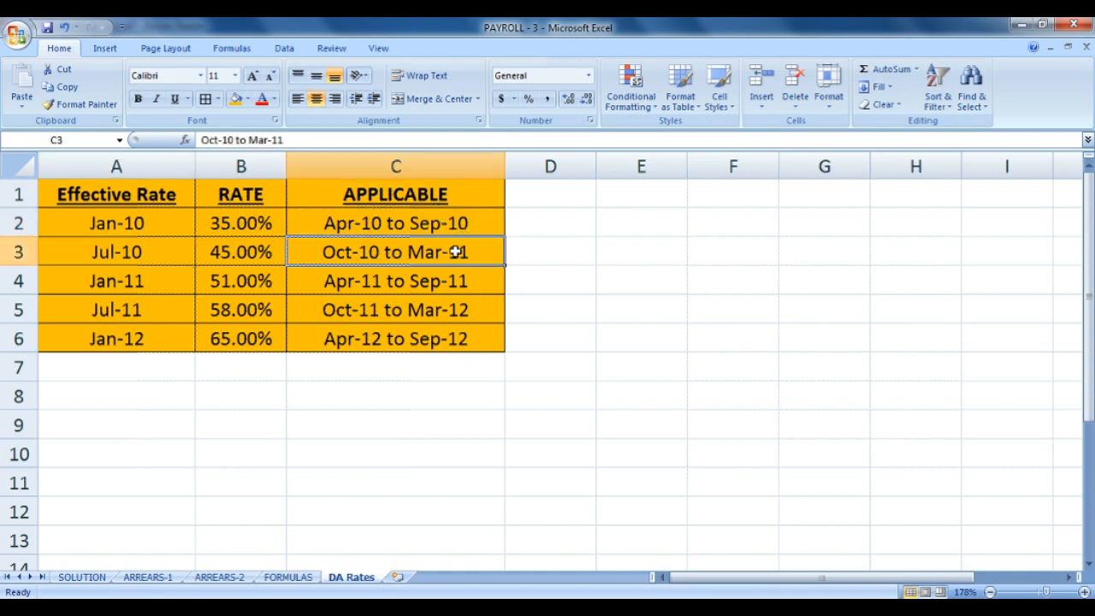
click(132, 281)
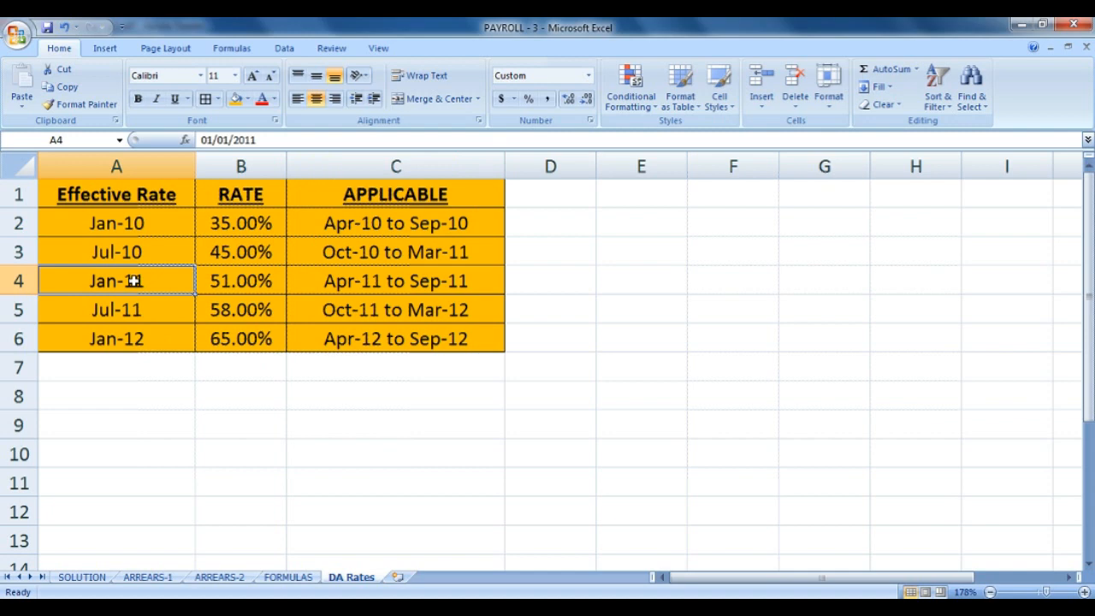
click(345, 254)
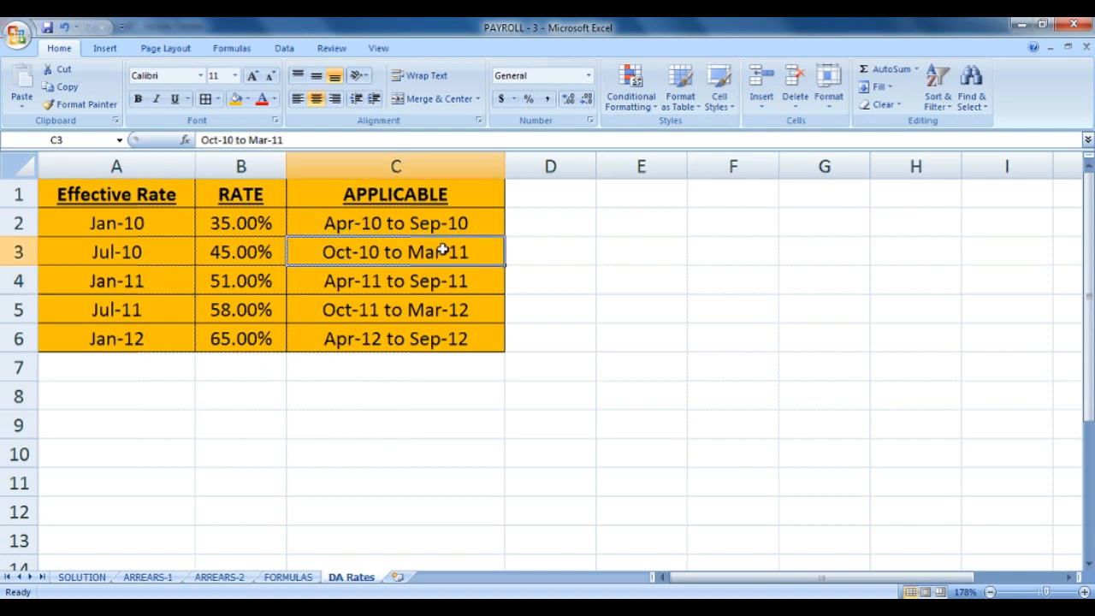
click(99, 579)
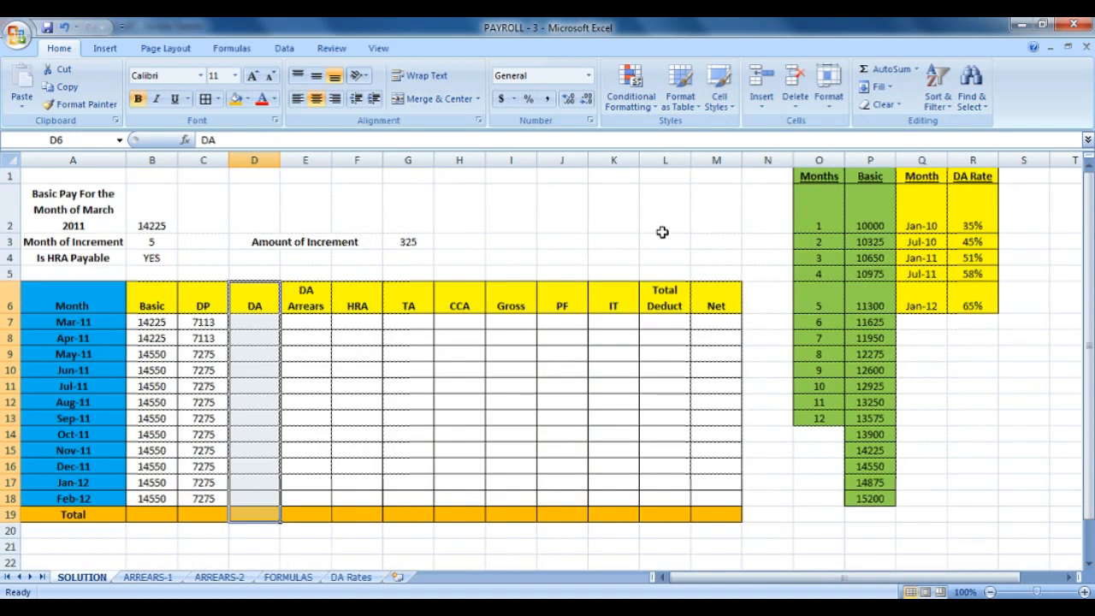
On SOLUTION, mark the DA cells by rate period: Apr-11 to Sep-11 (D8:D13) and Oct-11 to Feb-12 (D14:D18).
click(89, 322)
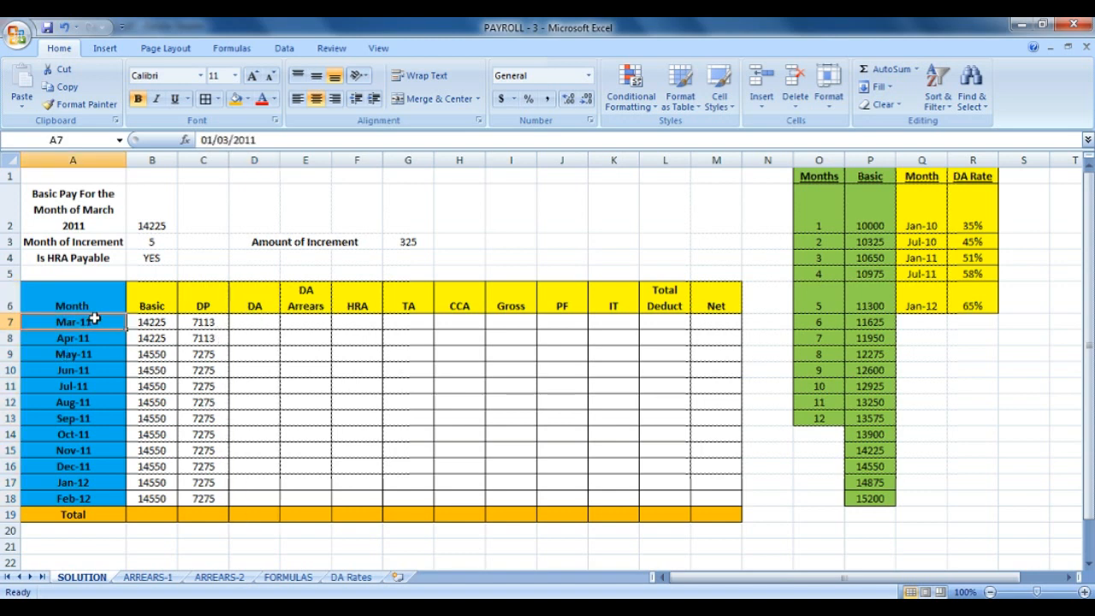
click(244, 323)
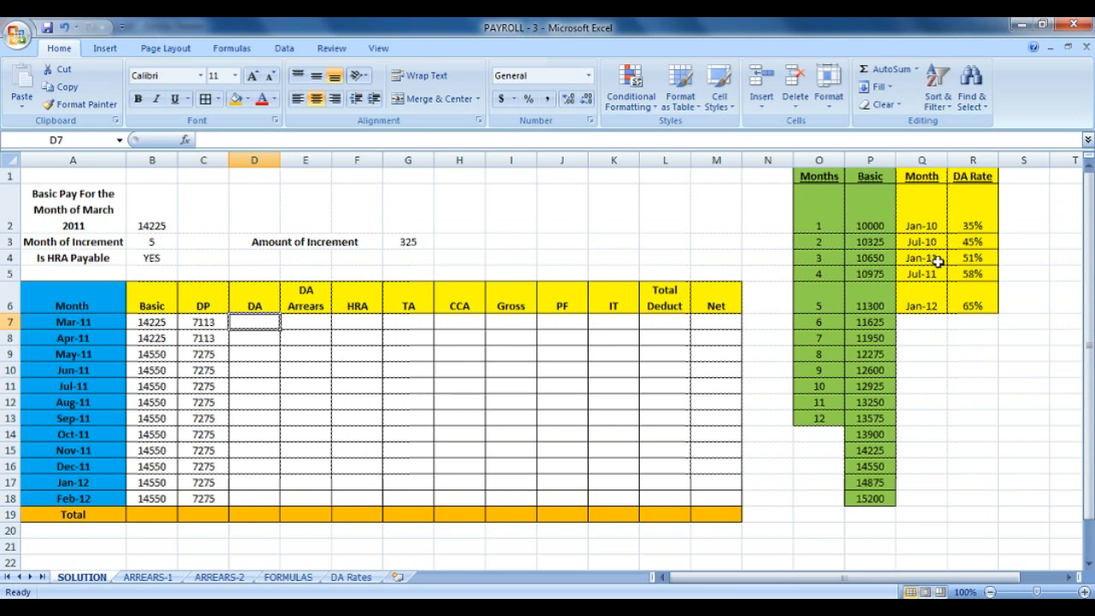
click(966, 244)
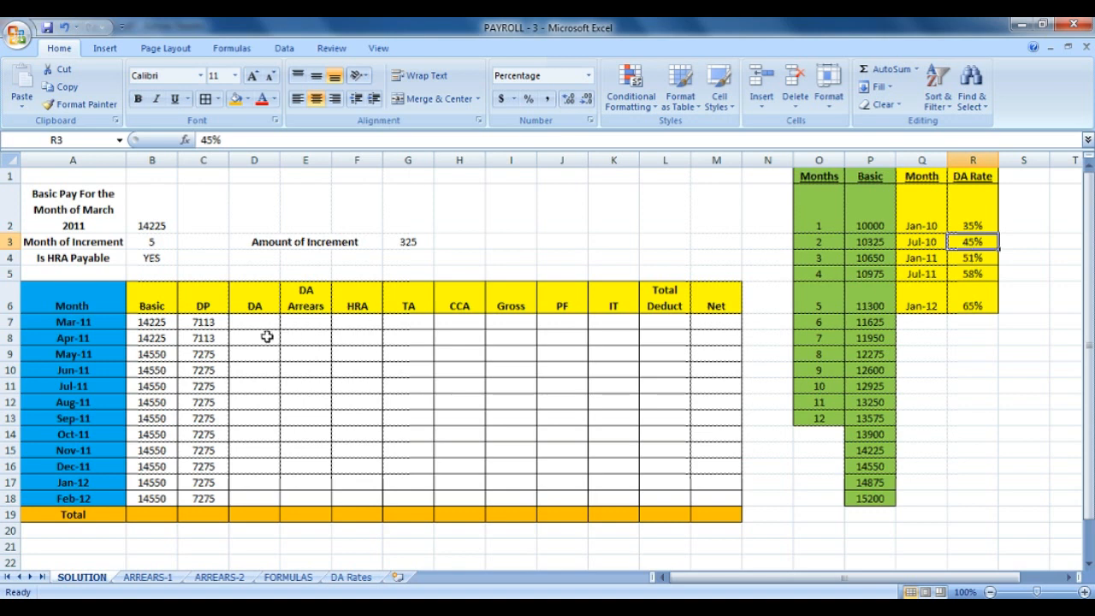
drag(249, 341, 238, 416)
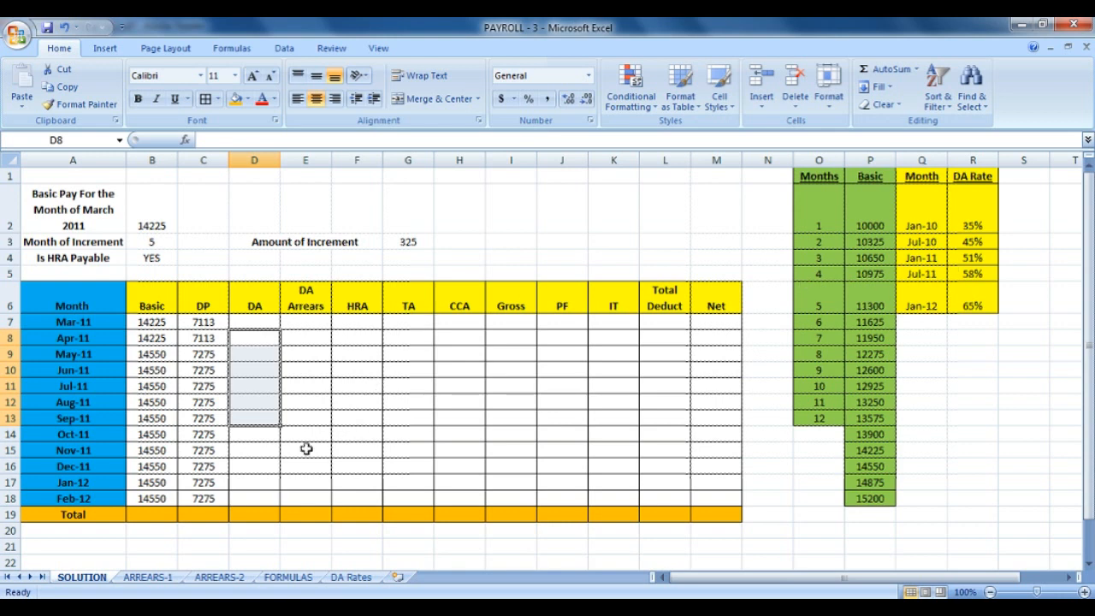
click(273, 435)
drag(273, 439, 280, 505)
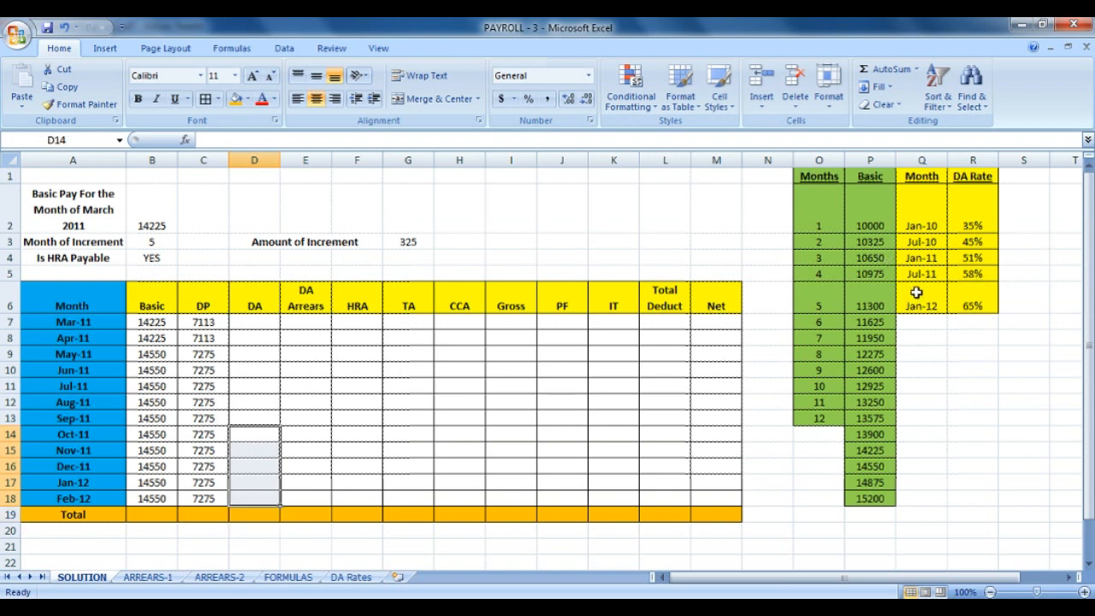
Show the DA Rates sheet with its rates table A2:C6 selected.
click(260, 324)
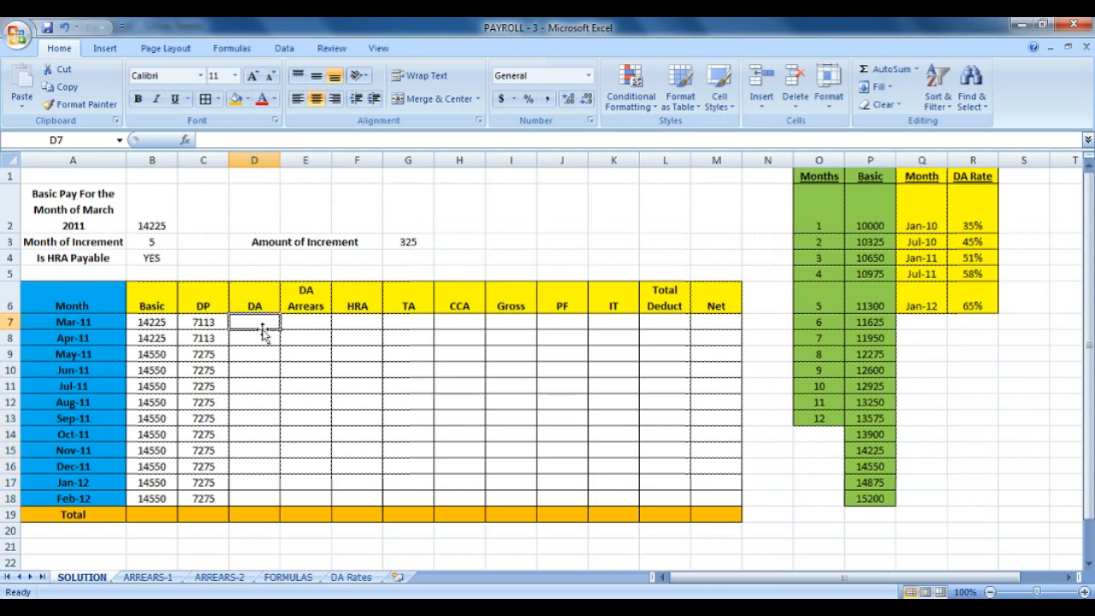
click(351, 576)
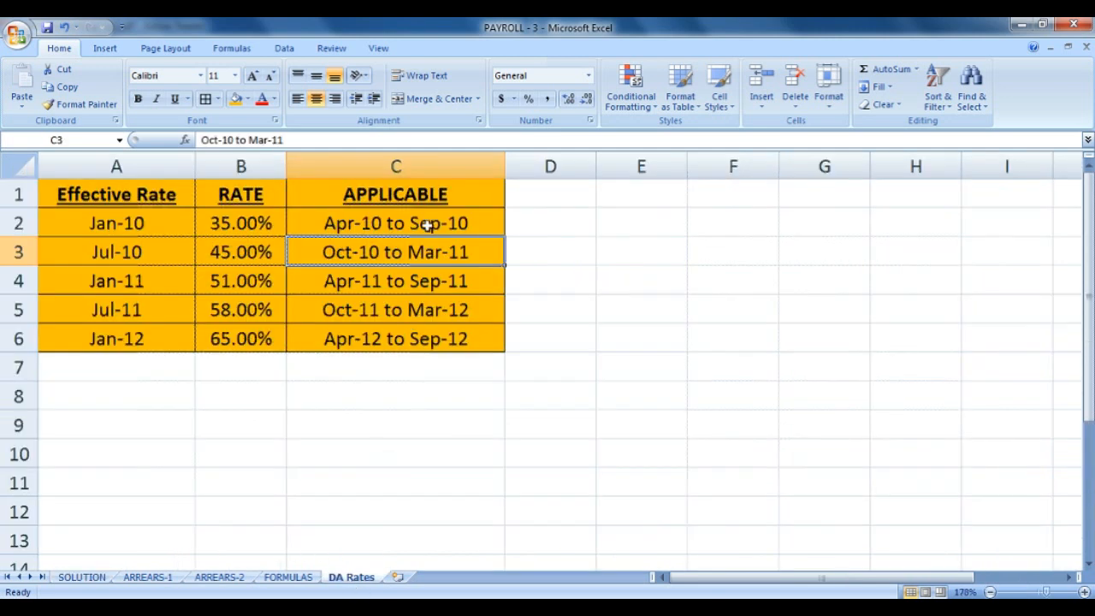
drag(423, 222, 73, 342)
click(344, 611)
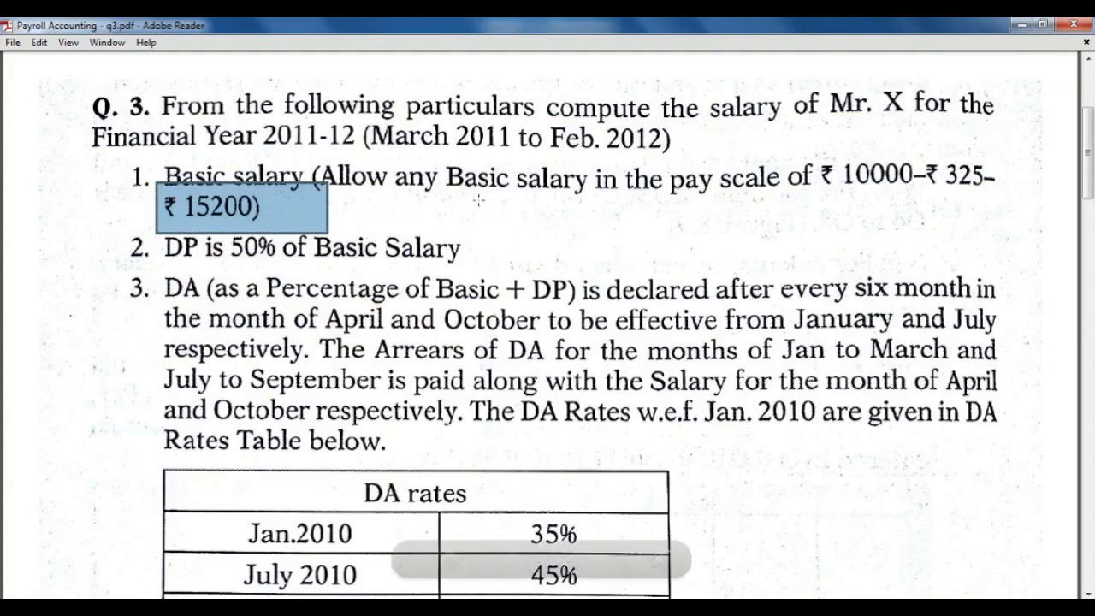
drag(155, 266, 1031, 468)
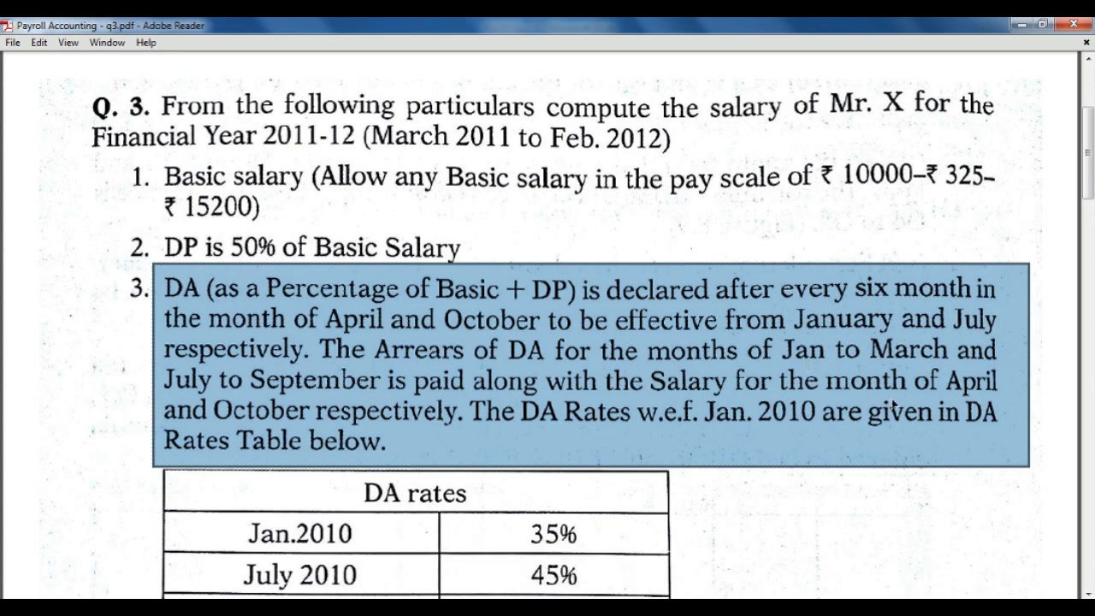
click(352, 611)
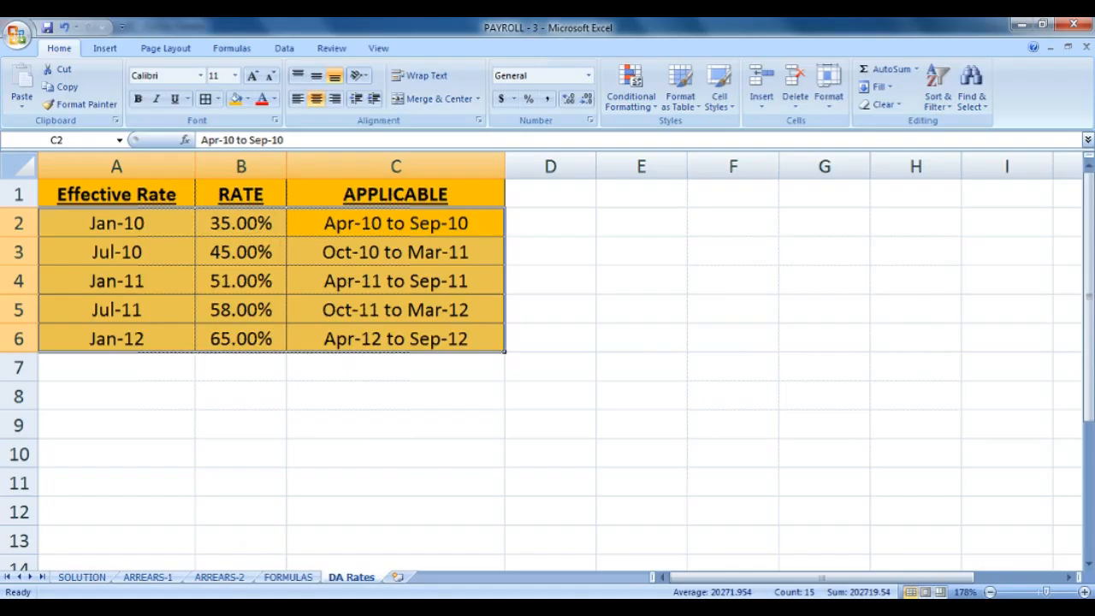
Edit the FORMULAS note in B5 to read ROUND((Basic Pay + DP) * Respective DA Rate, 0).
click(282, 338)
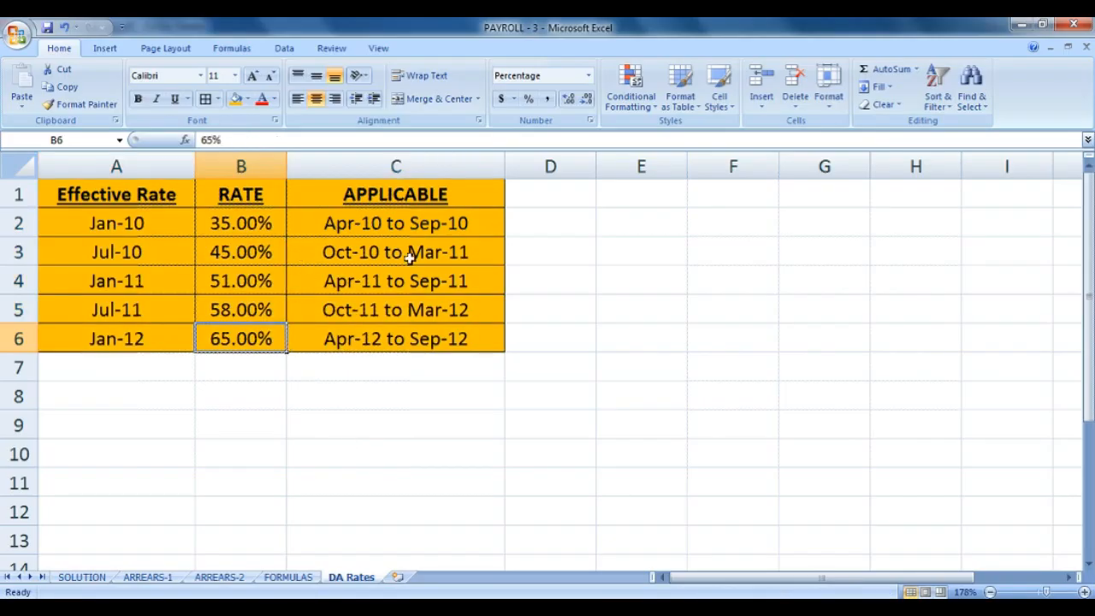
click(289, 577)
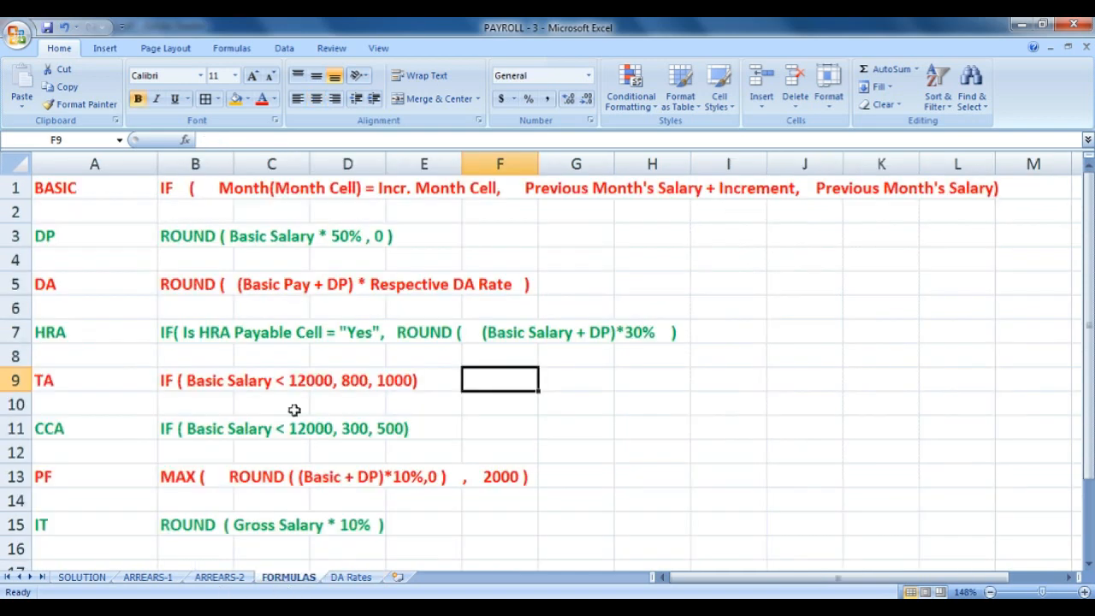
drag(196, 284, 533, 286)
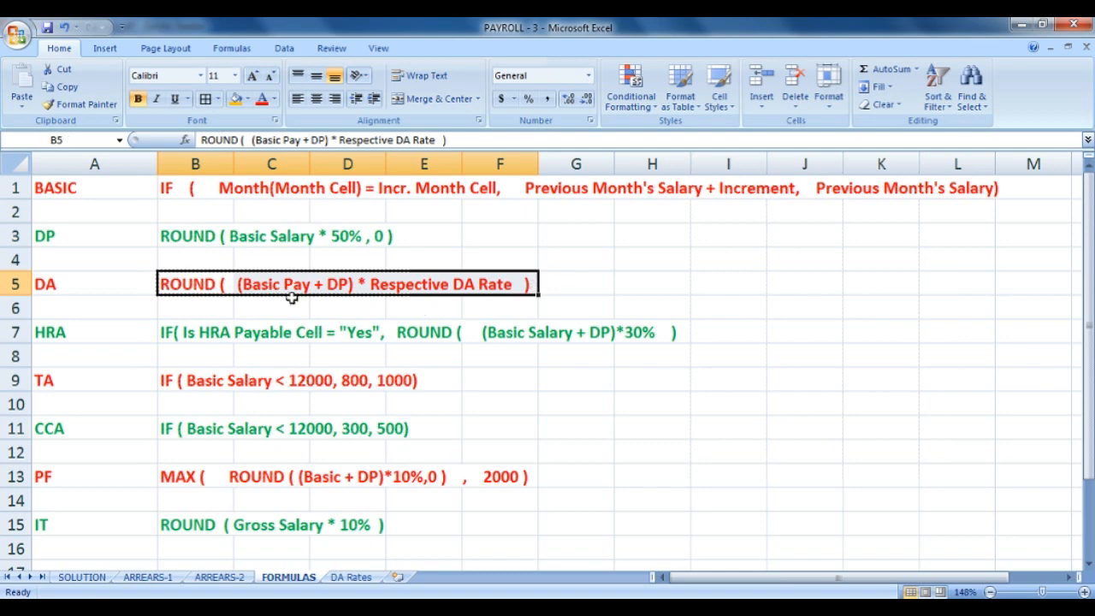
click(196, 276)
key(F2)
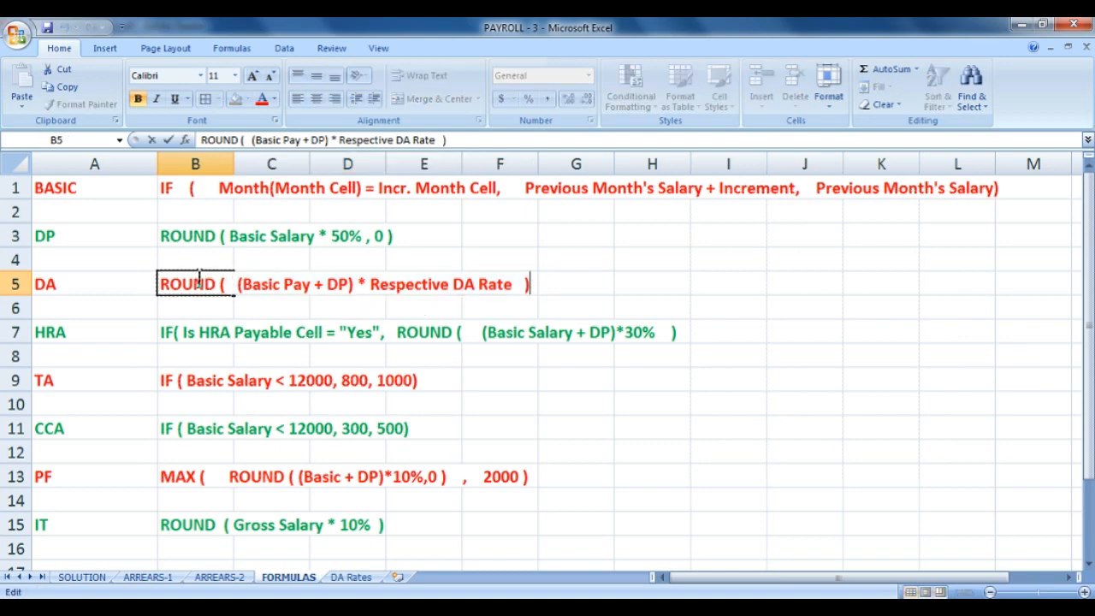
key(Left)
text(, 0)
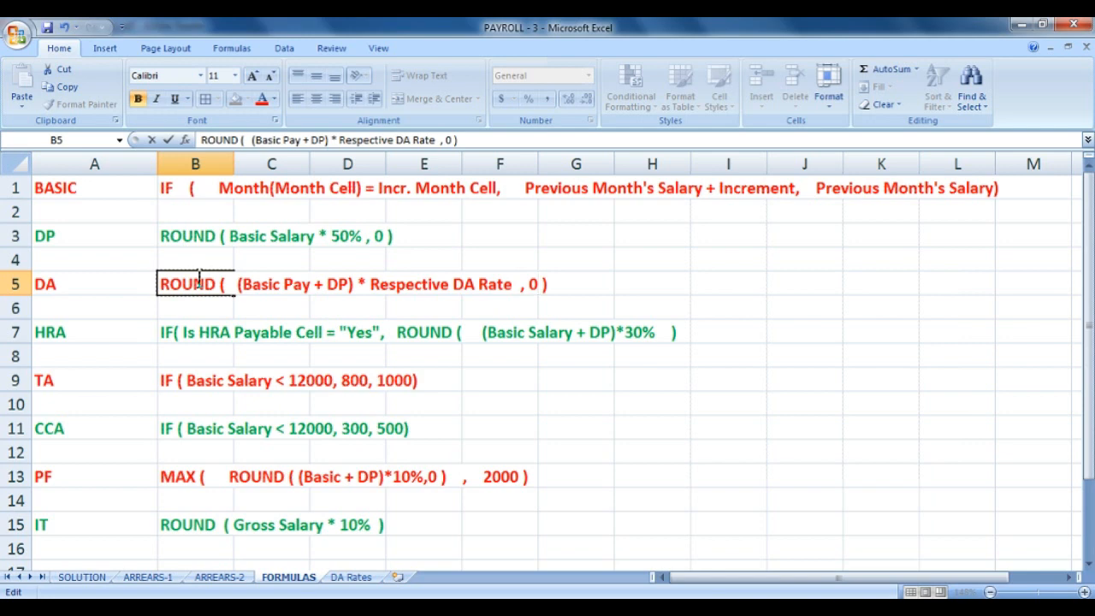
click(241, 361)
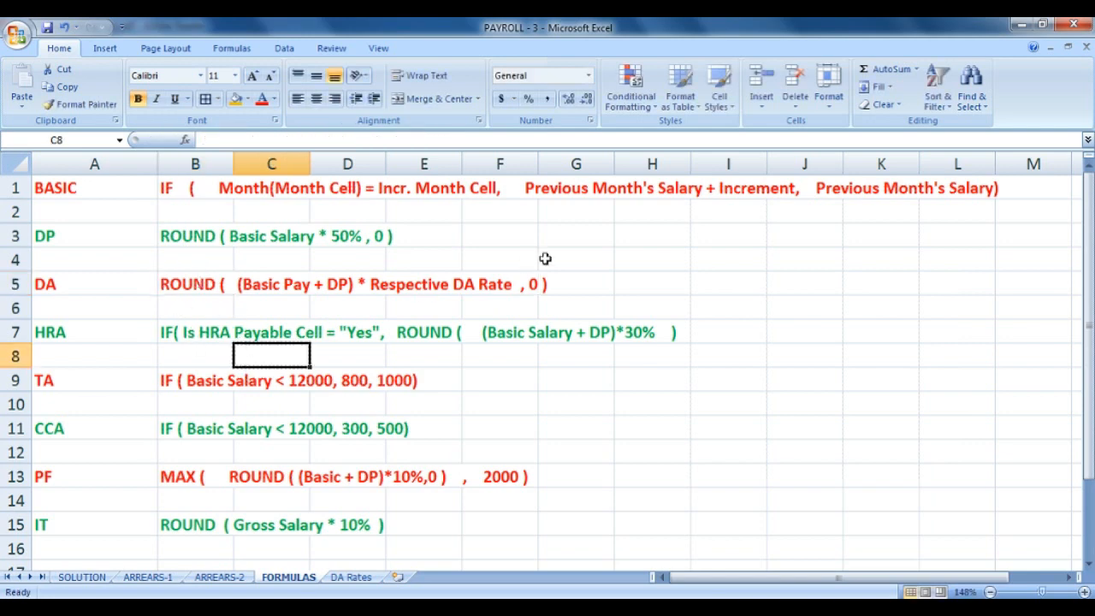
click(79, 579)
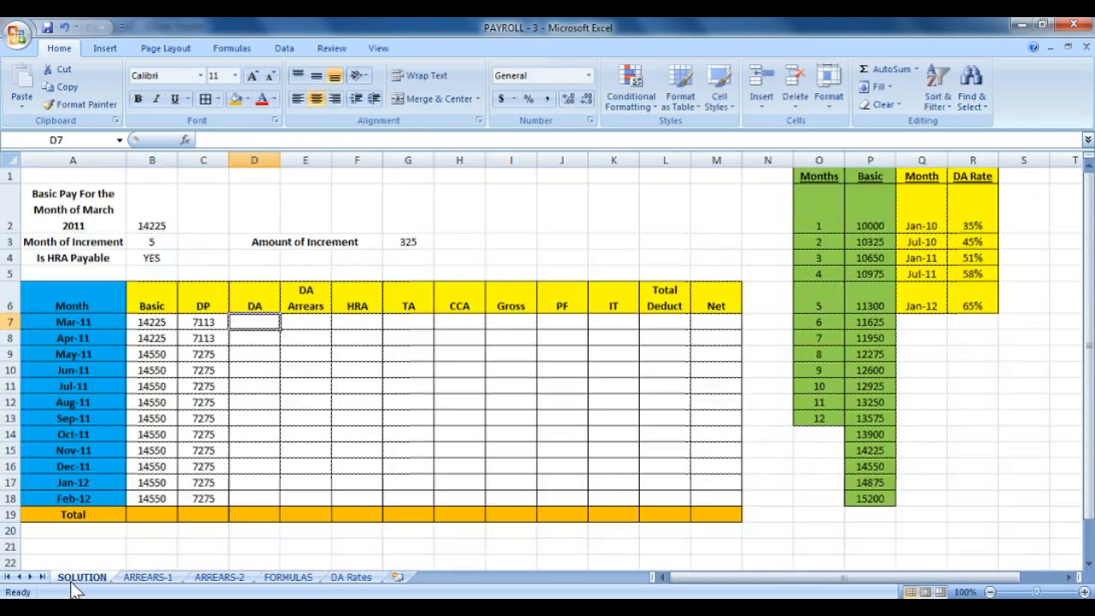
Enter =ROUND((B7+C7)*R3,0) in D7 for March's DA at the 45% rate.
text(=)
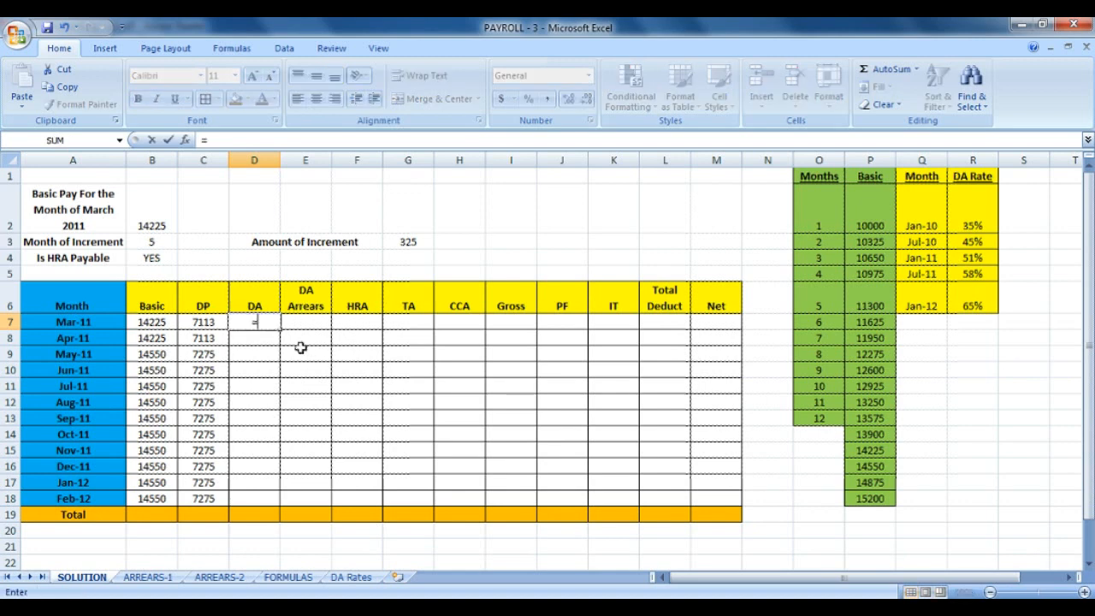
text(round)
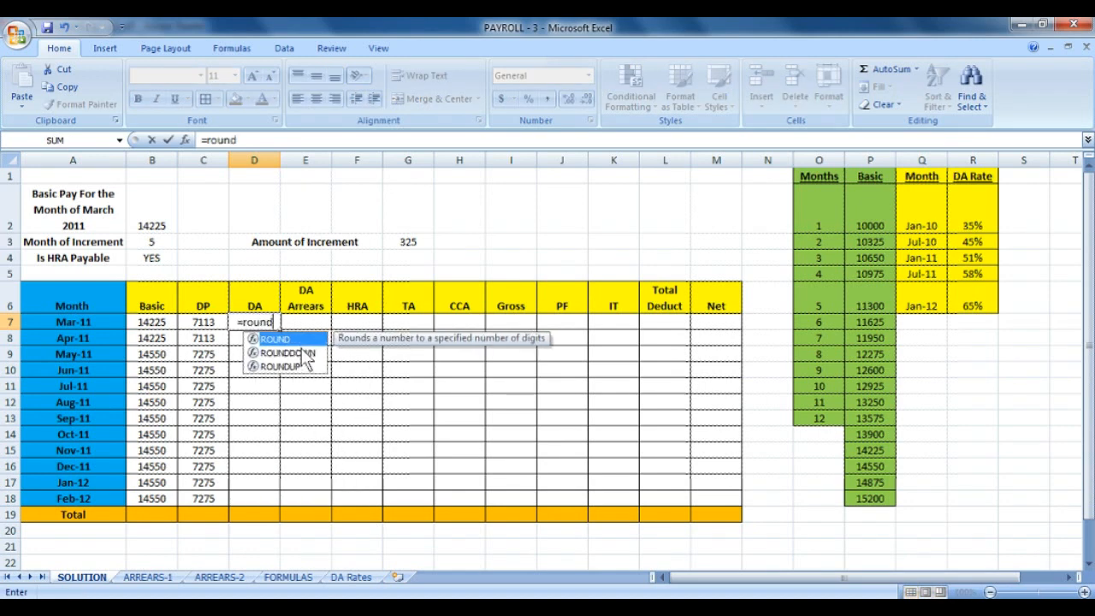
text(()
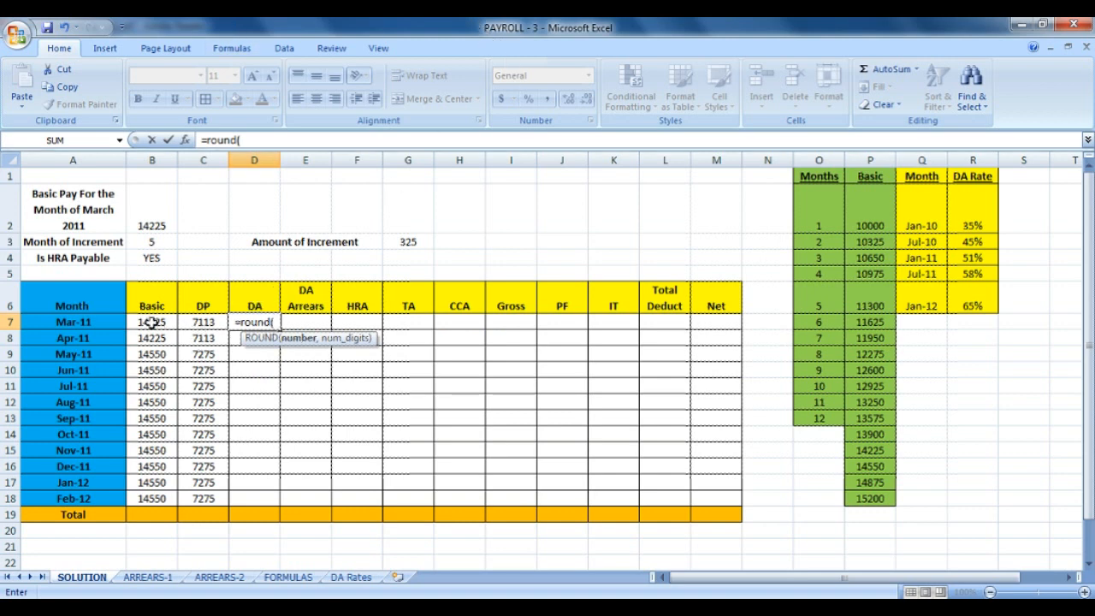
text(()
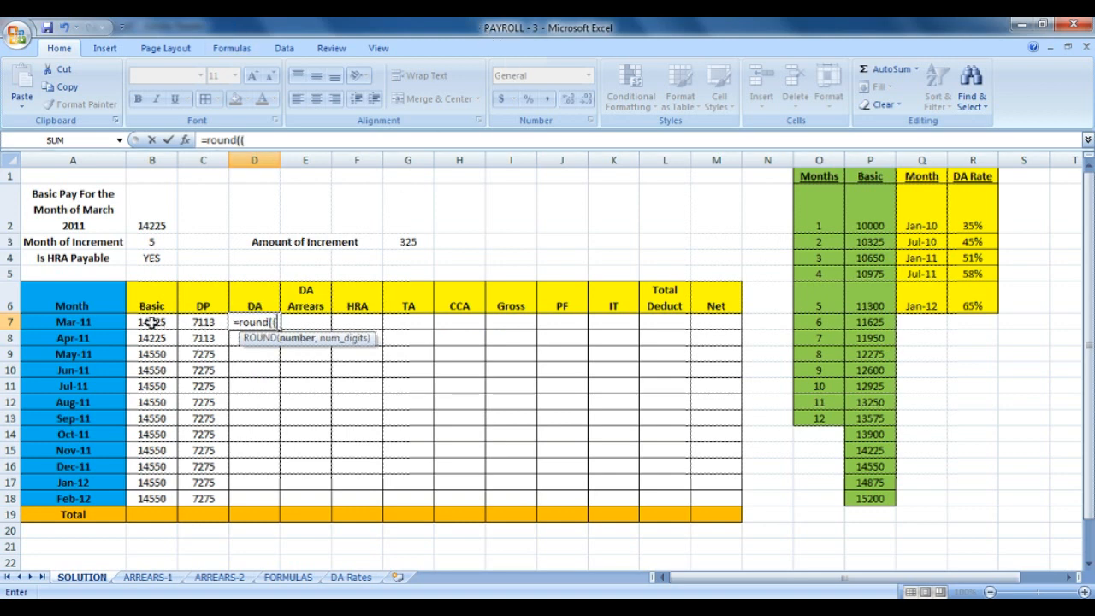
click(152, 321)
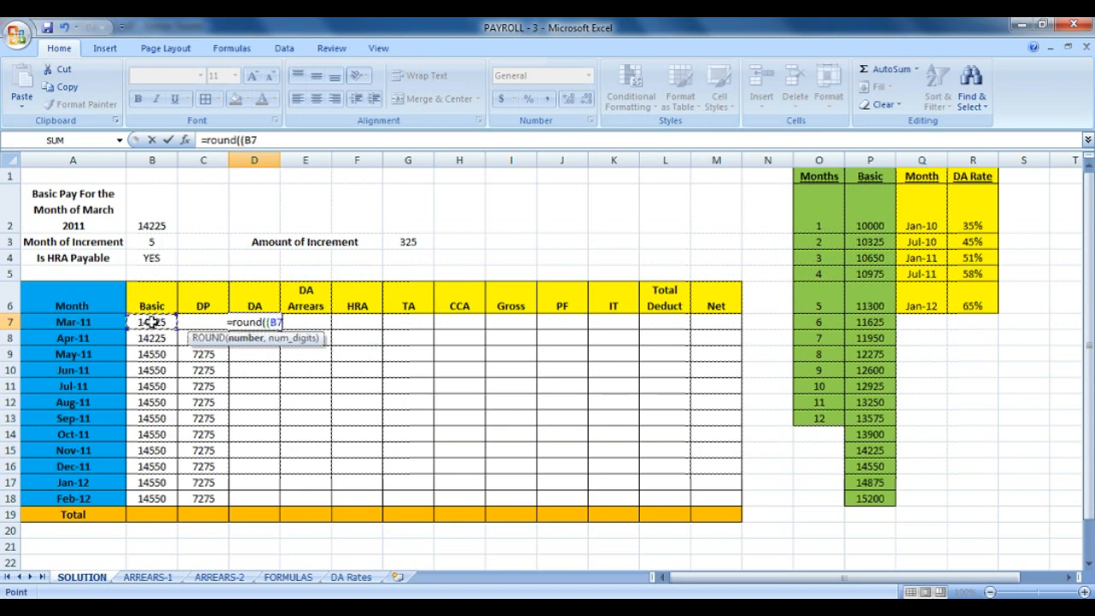
text(+)
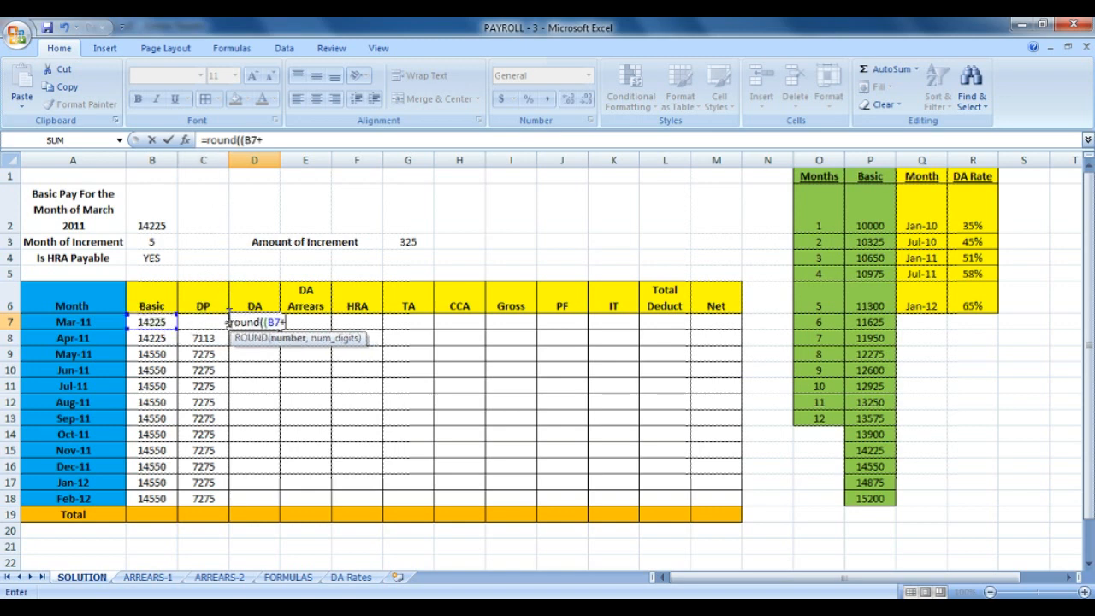
text(c7)
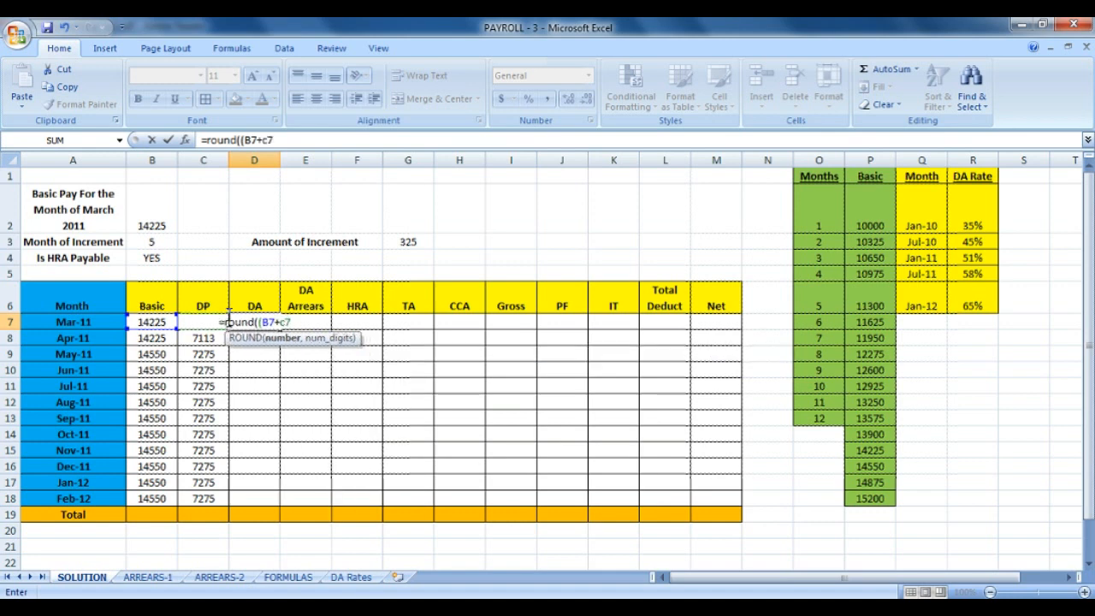
text())
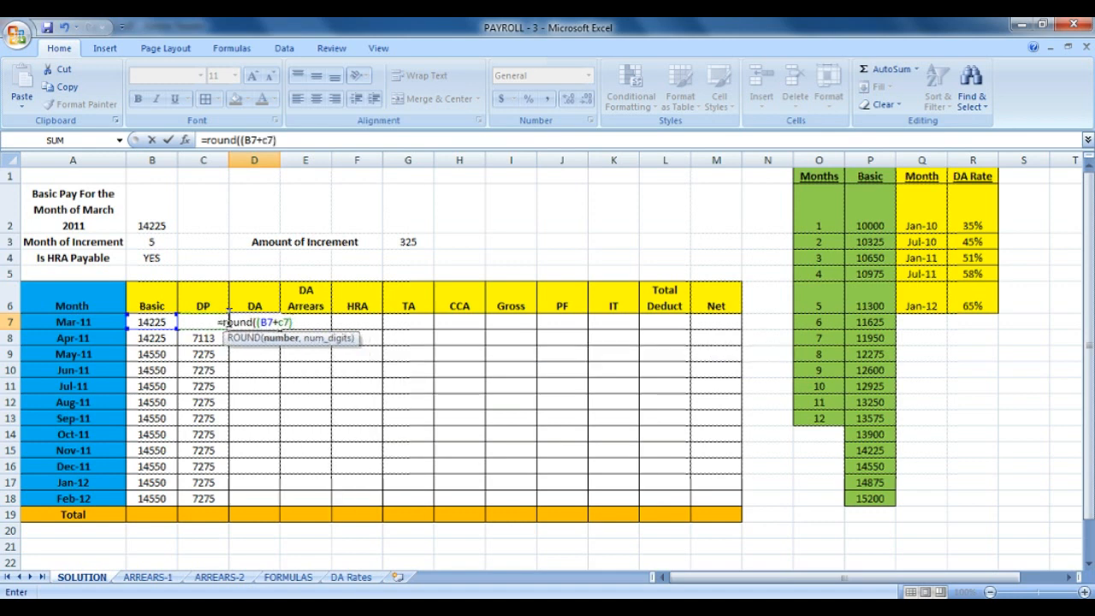
text(*)
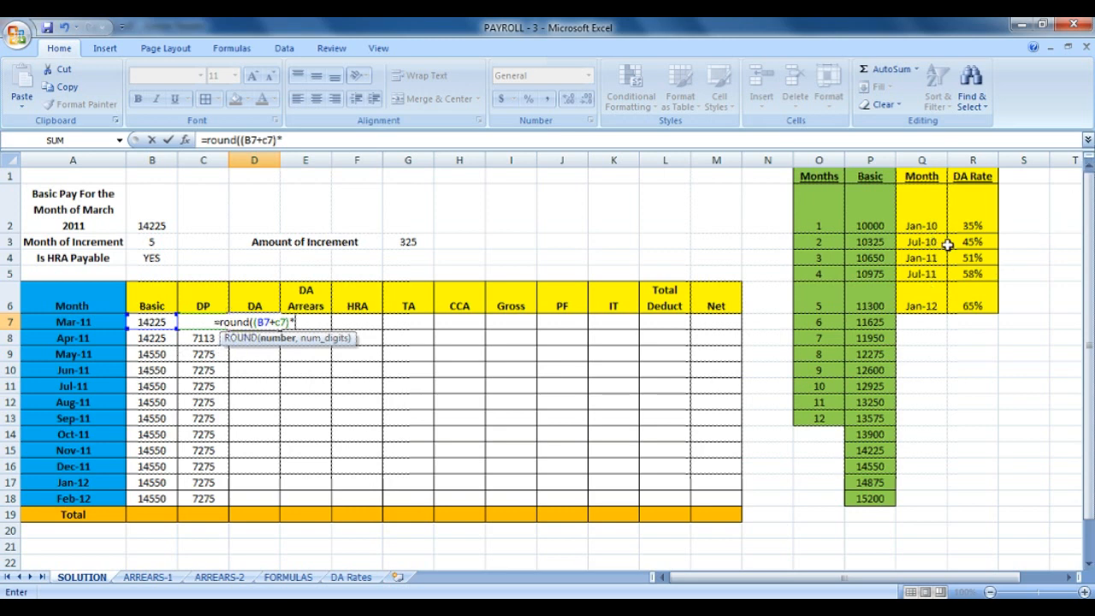
click(973, 242)
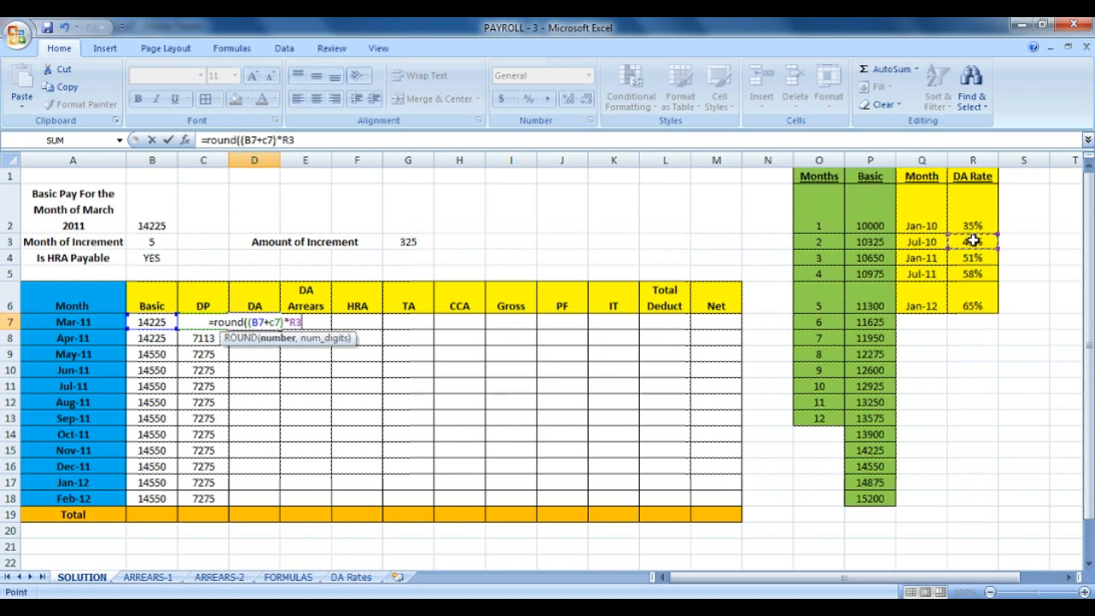
text(,0)
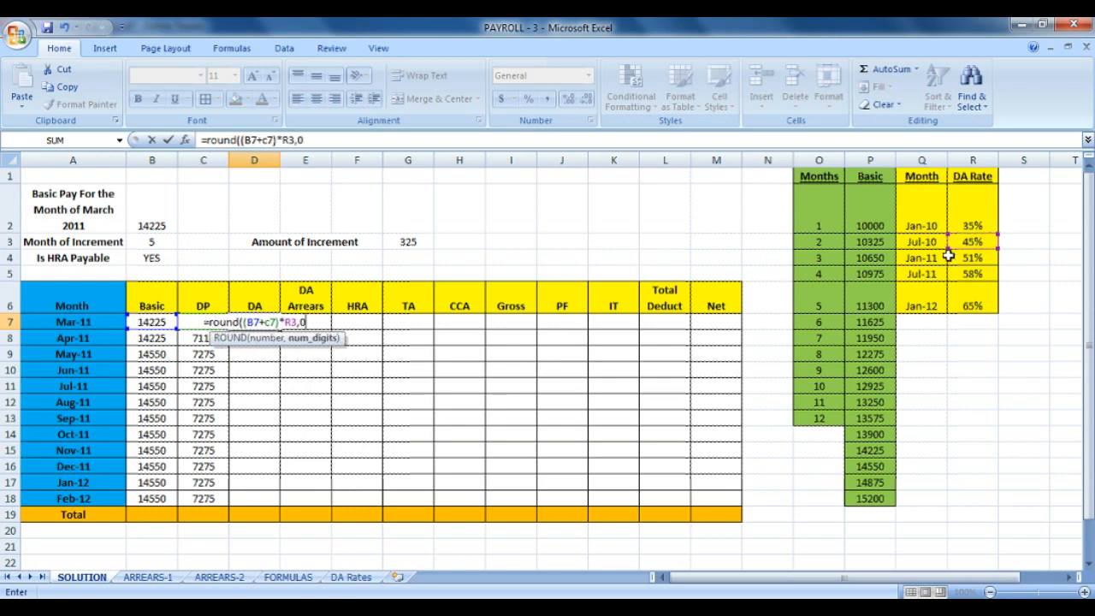
text())
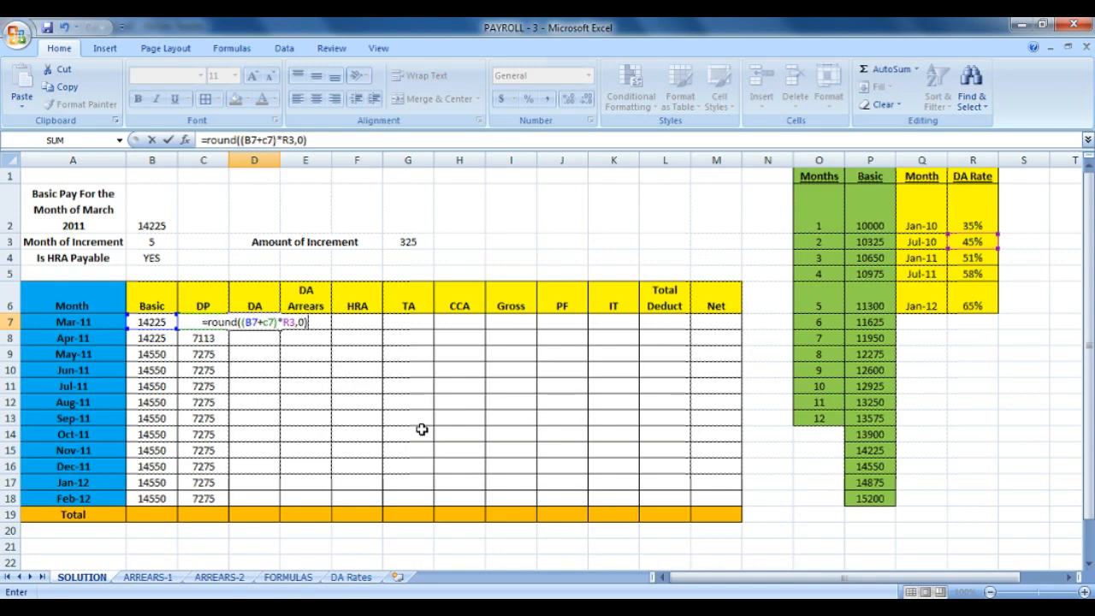
key(Return)
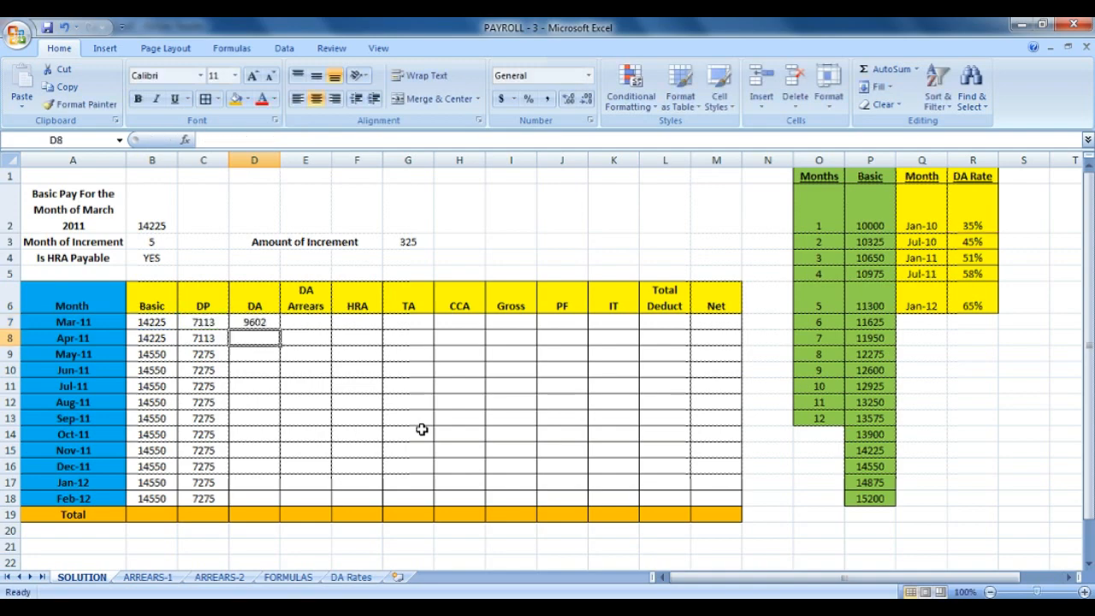
click(1082, 592)
click(1083, 592)
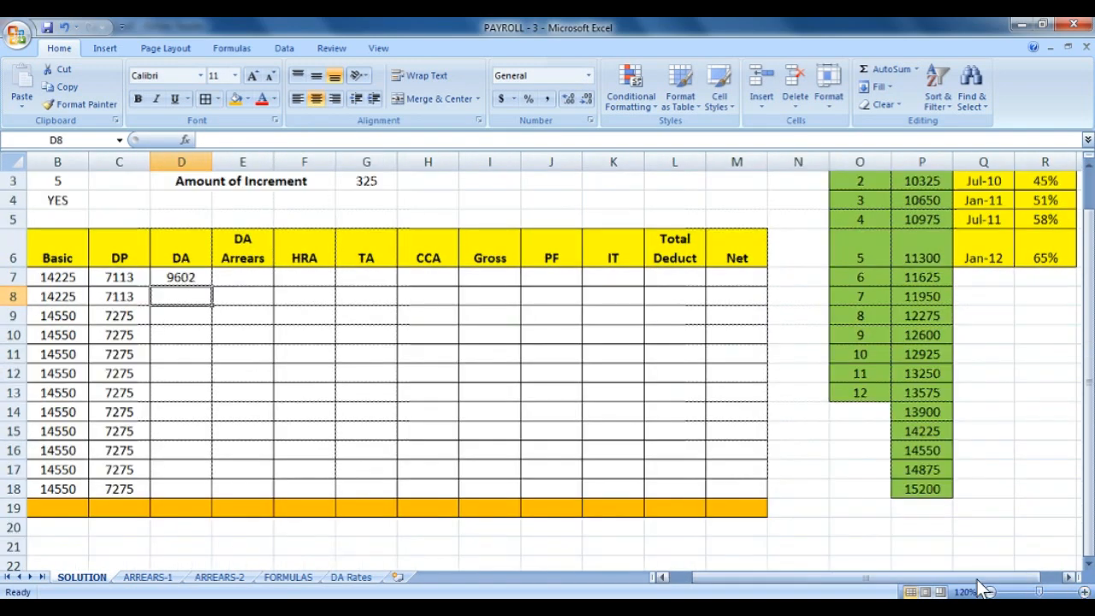
click(321, 277)
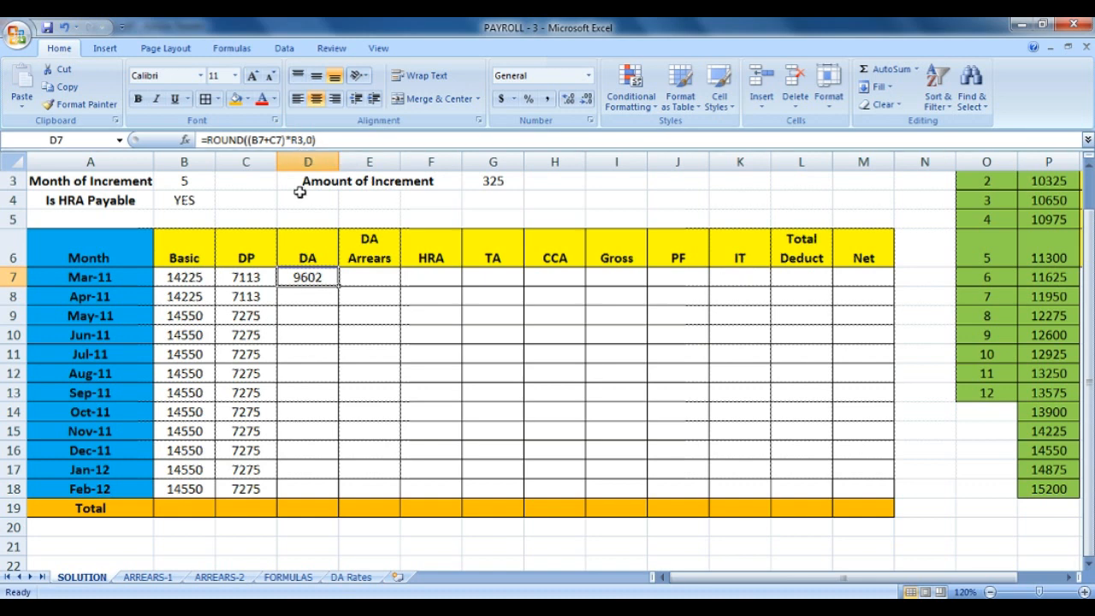
click(291, 301)
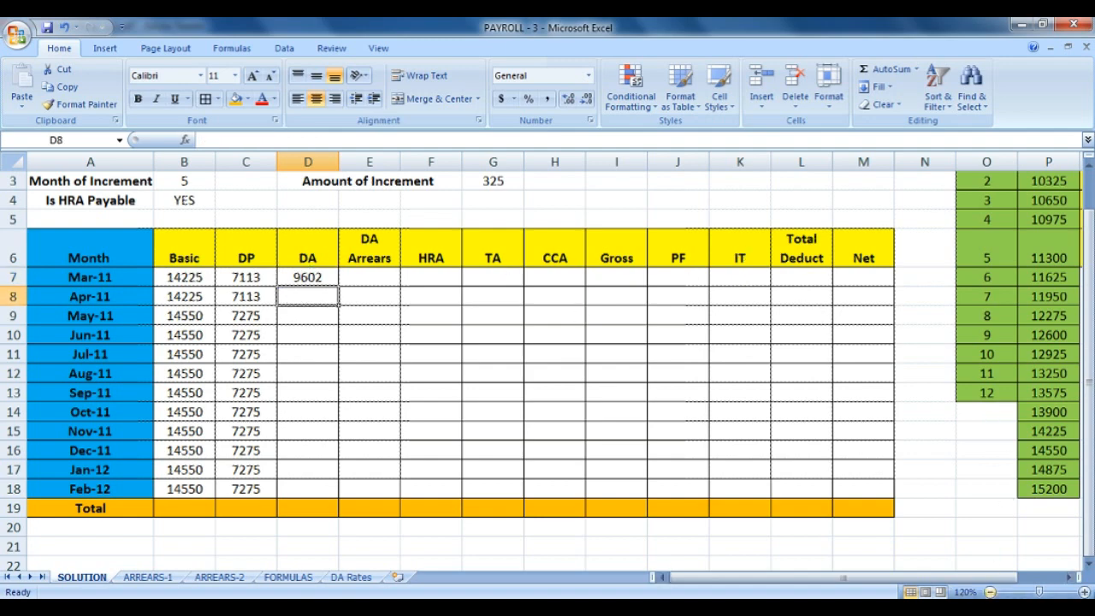
click(990, 592)
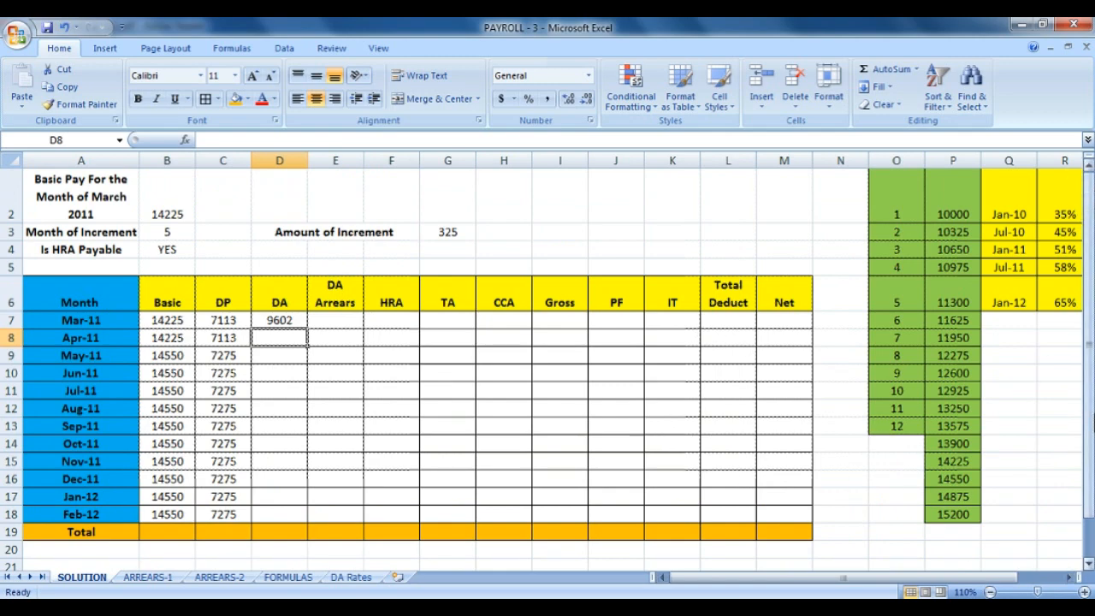
drag(1088, 415, 1088, 405)
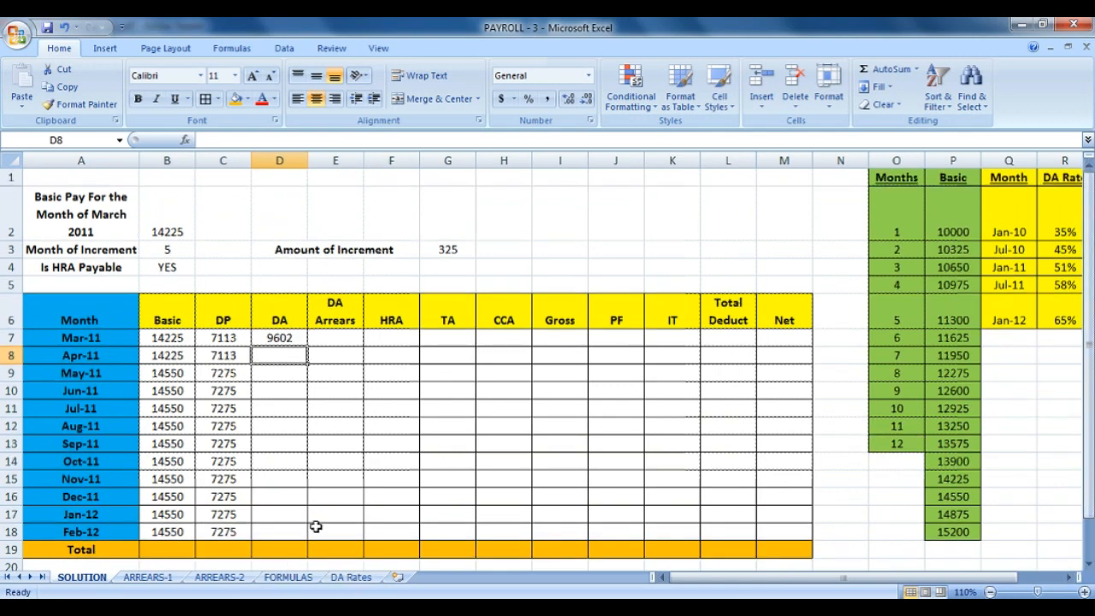
click(370, 579)
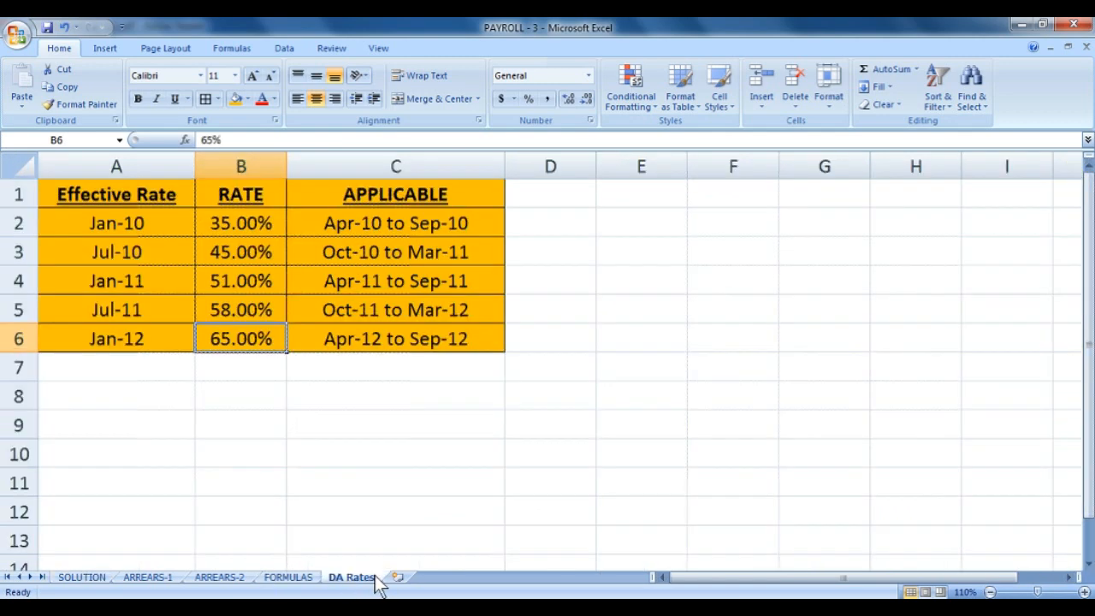
click(361, 285)
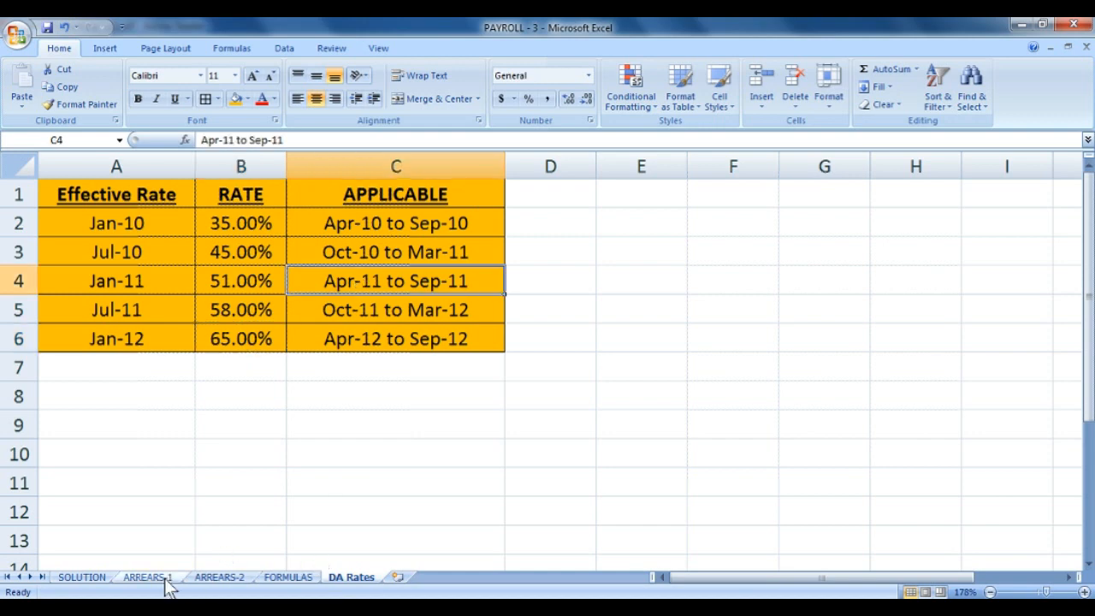
click(83, 578)
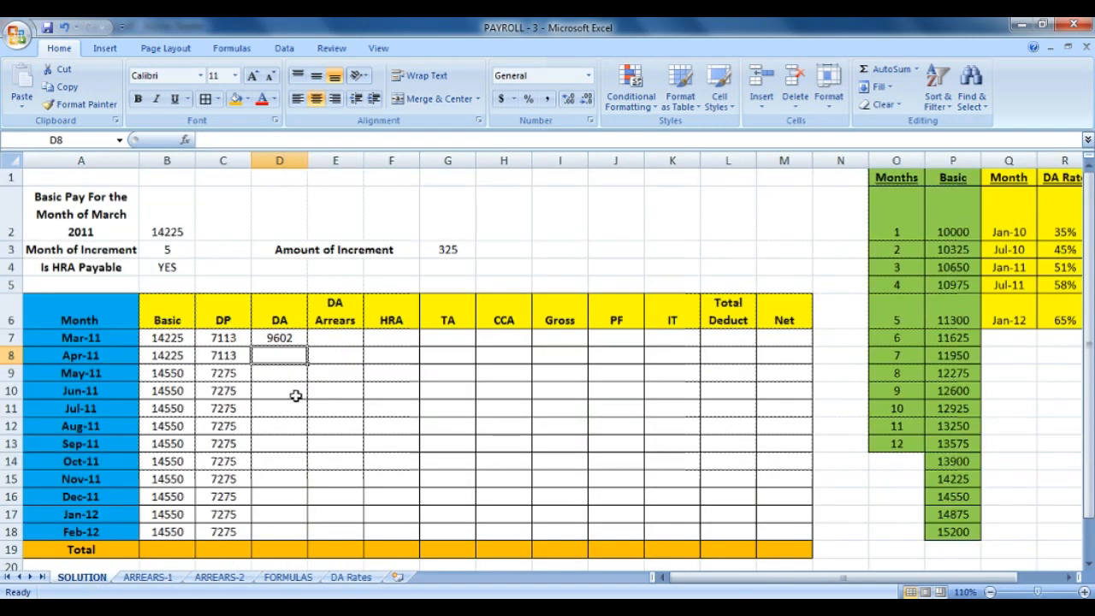
Start April's DA formula in D8 as =ROUND((B8+C8)* the 51% rate in R4.
text(=RO)
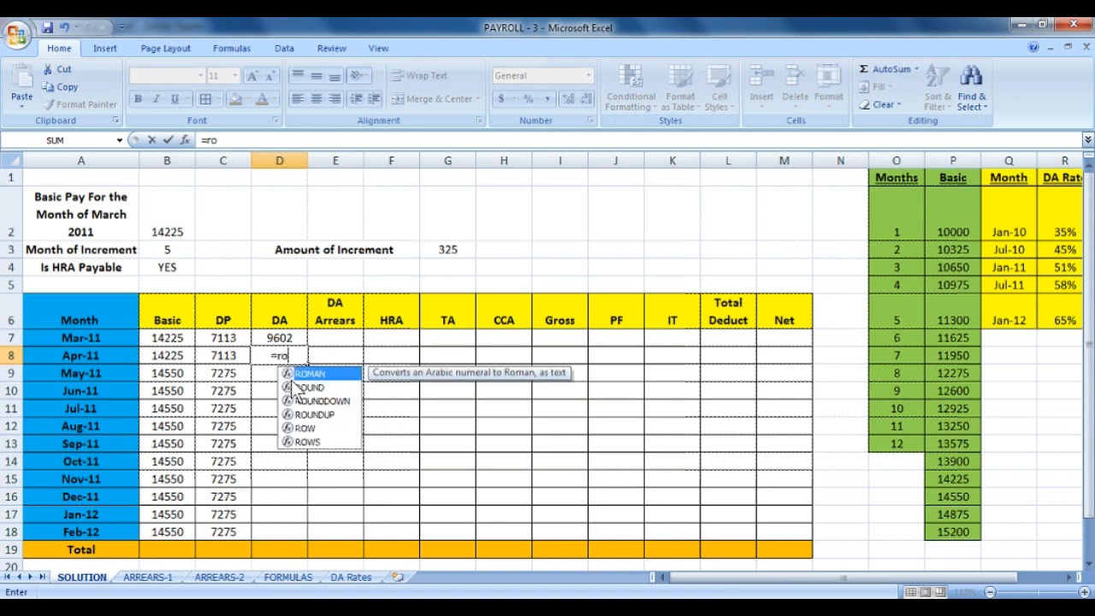
key(BackSpace)
text(OUND)
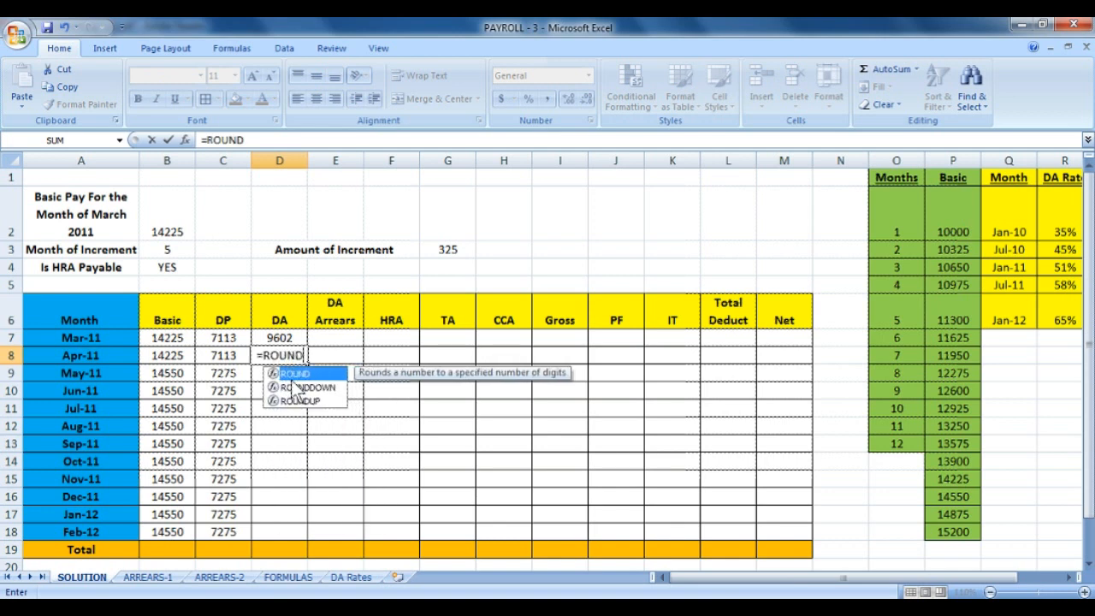
text(()
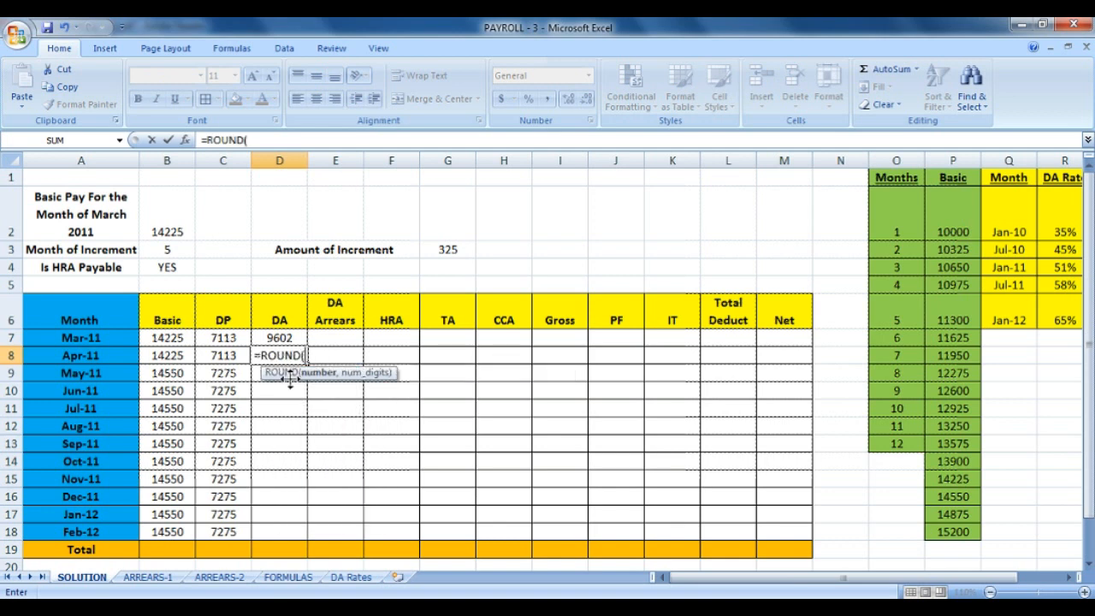
click(184, 360)
key(BackSpace)
key(BackSpace)
text(()
click(185, 360)
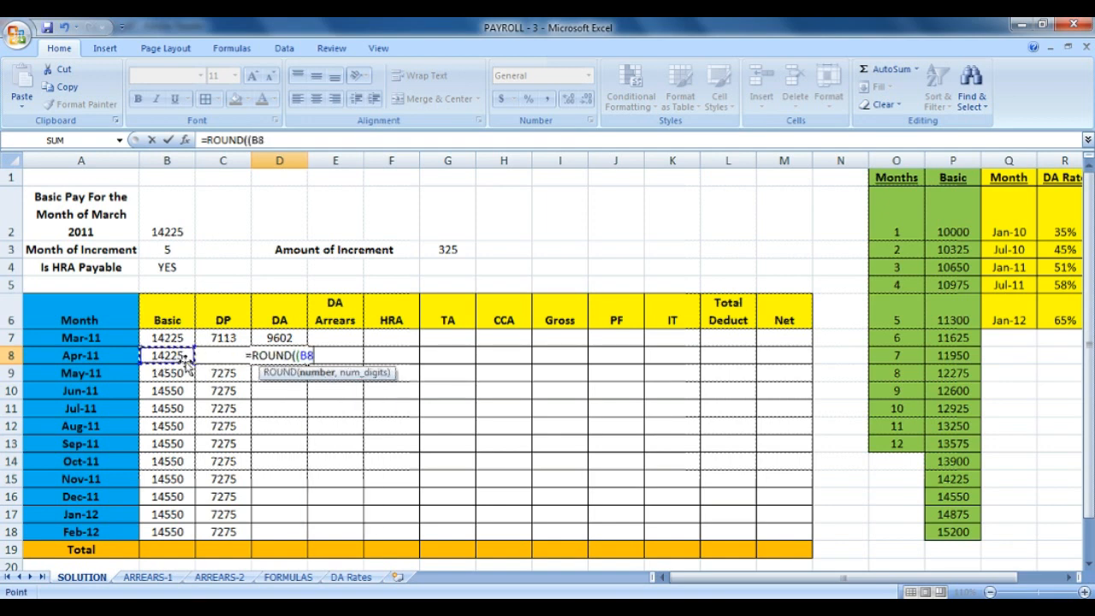
text(+)
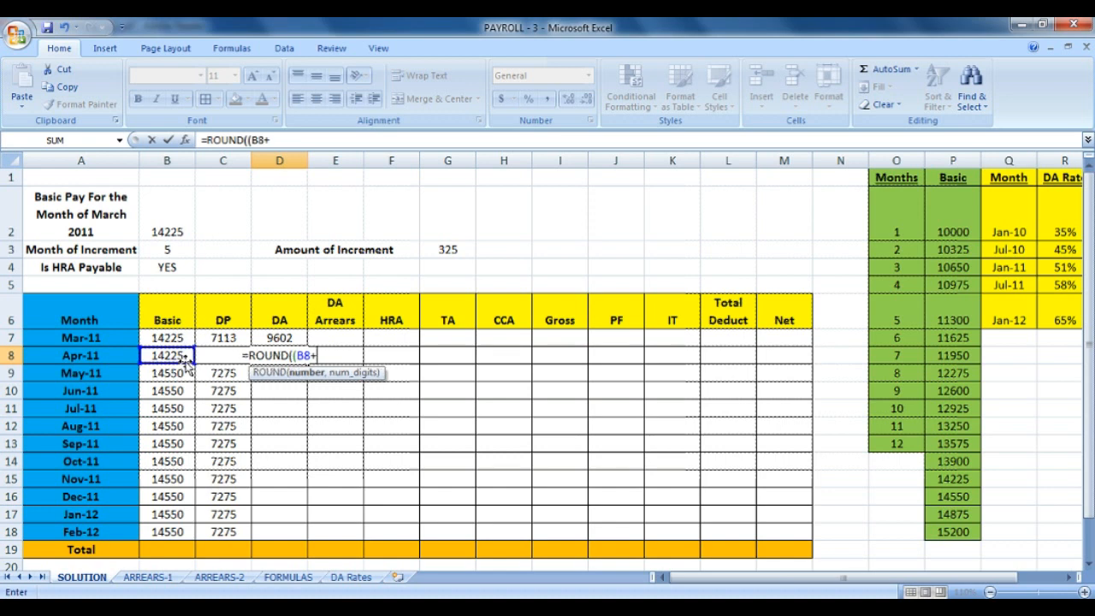
text(C8)
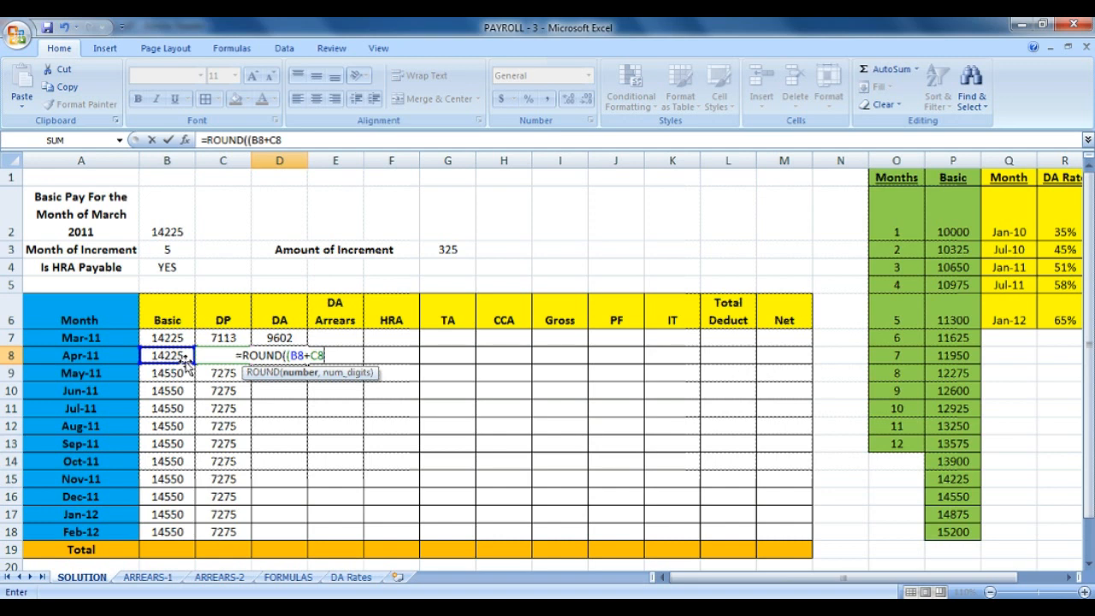
text()*)
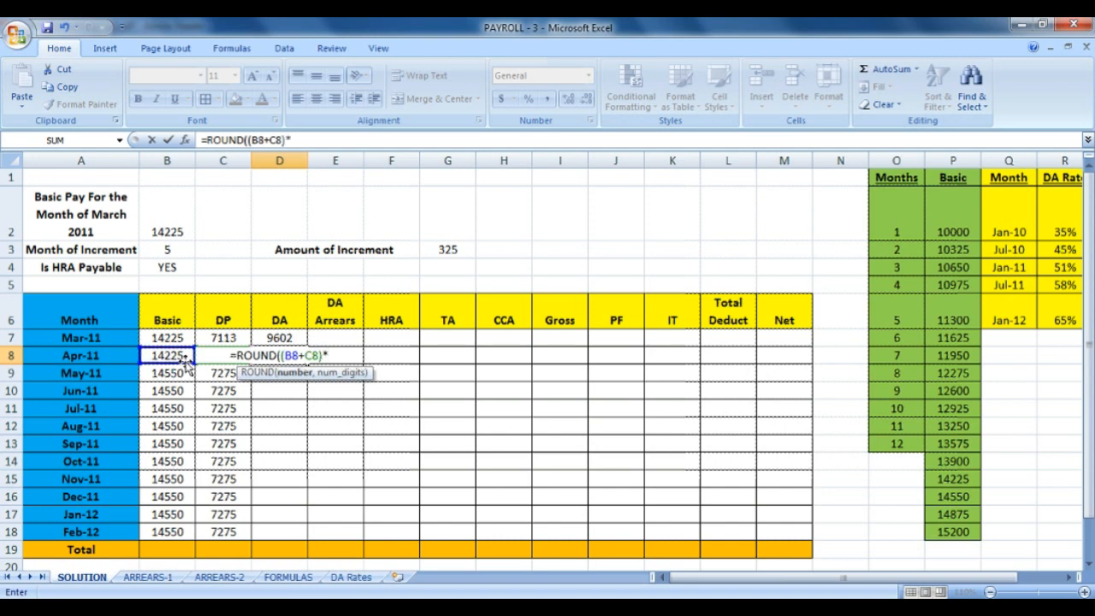
click(1061, 267)
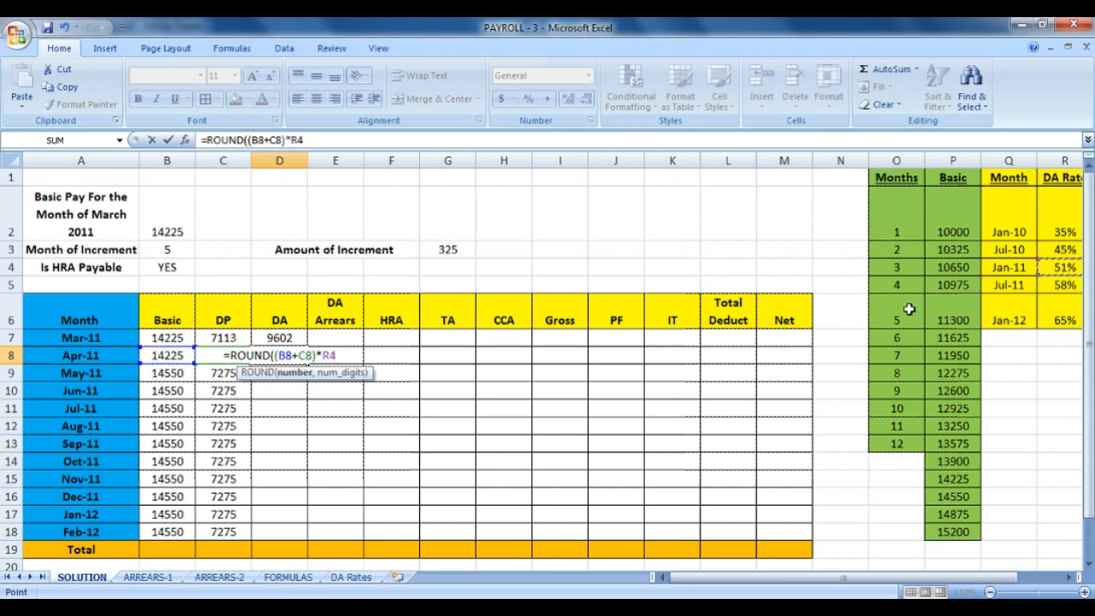
Make the rate reference absolute as $R$4 and round to 0 digits, giving 10882.
click(331, 354)
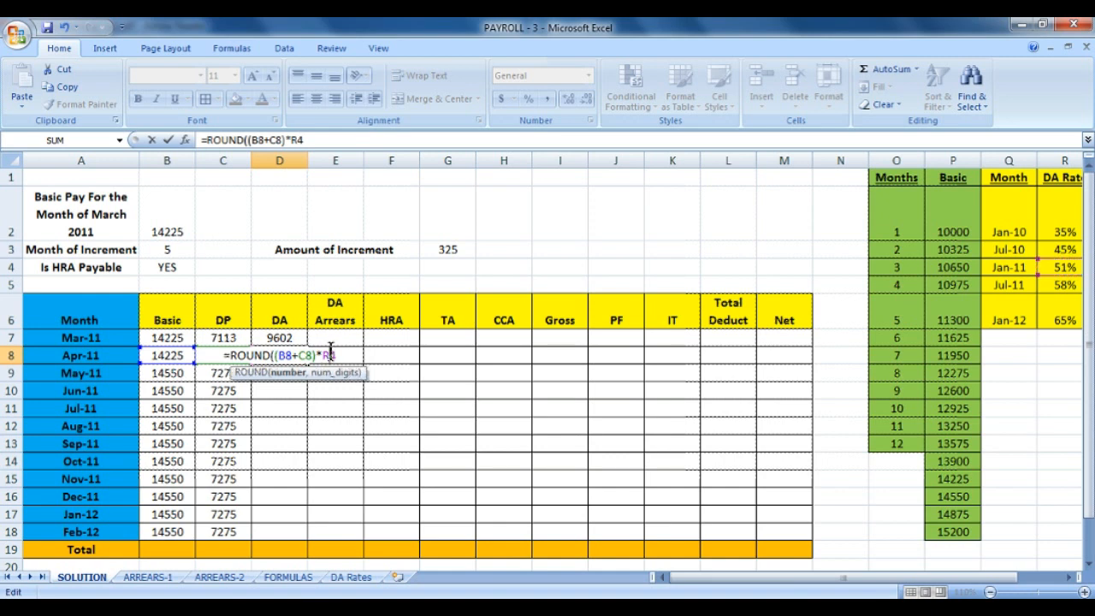
key(F4)
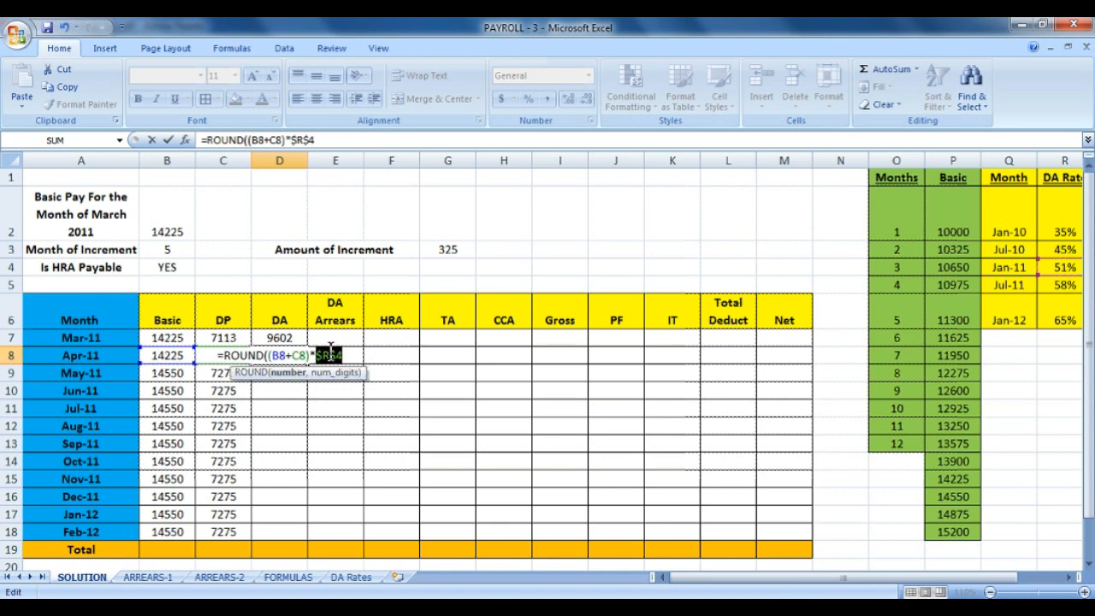
click(351, 354)
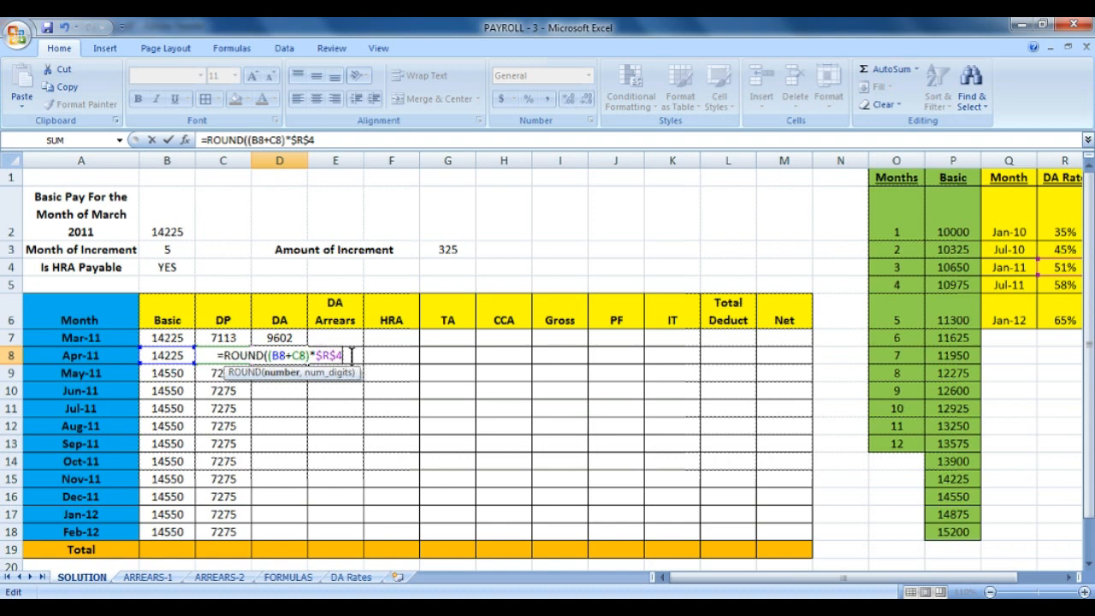
text(,0))
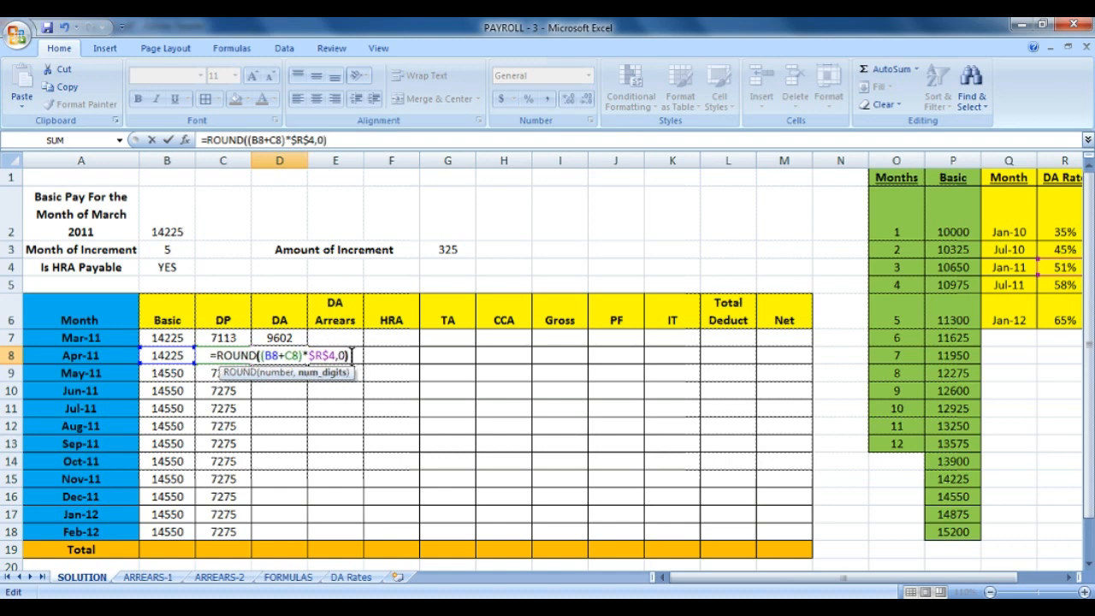
key(Return)
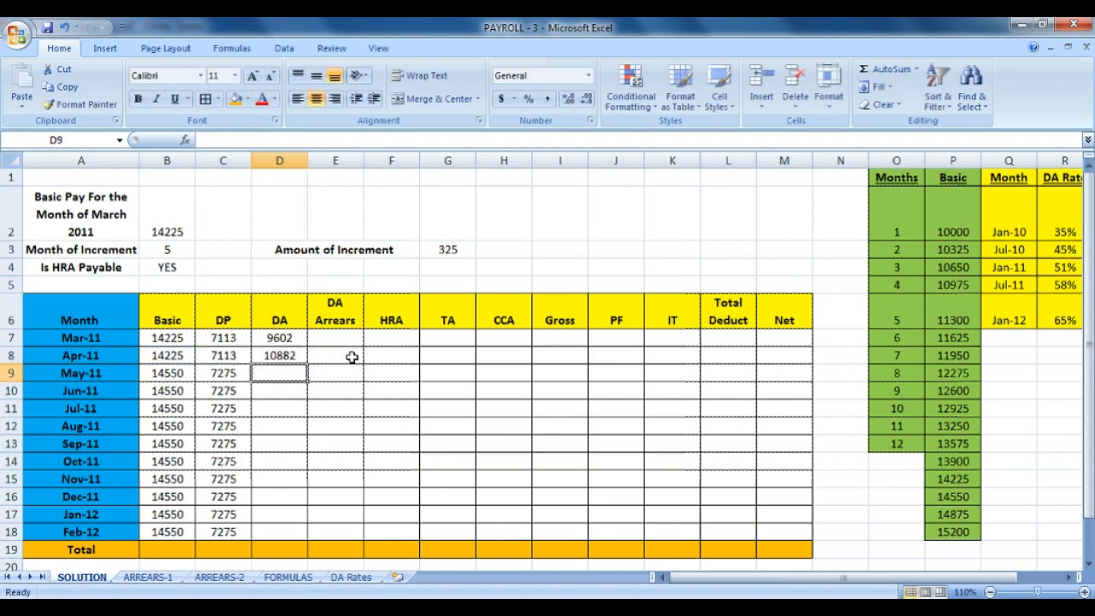
Fill April's DA formula from D8 down to D13, showing 11131 for May-11 to Sep-11.
click(289, 360)
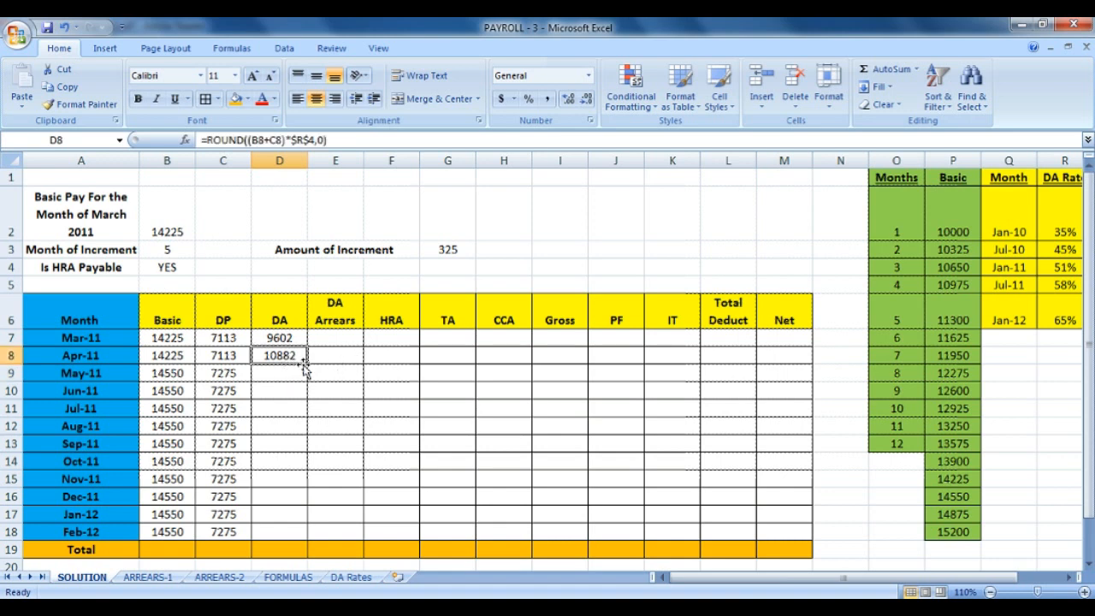
drag(304, 364, 292, 450)
drag(82, 445, 286, 358)
click(281, 462)
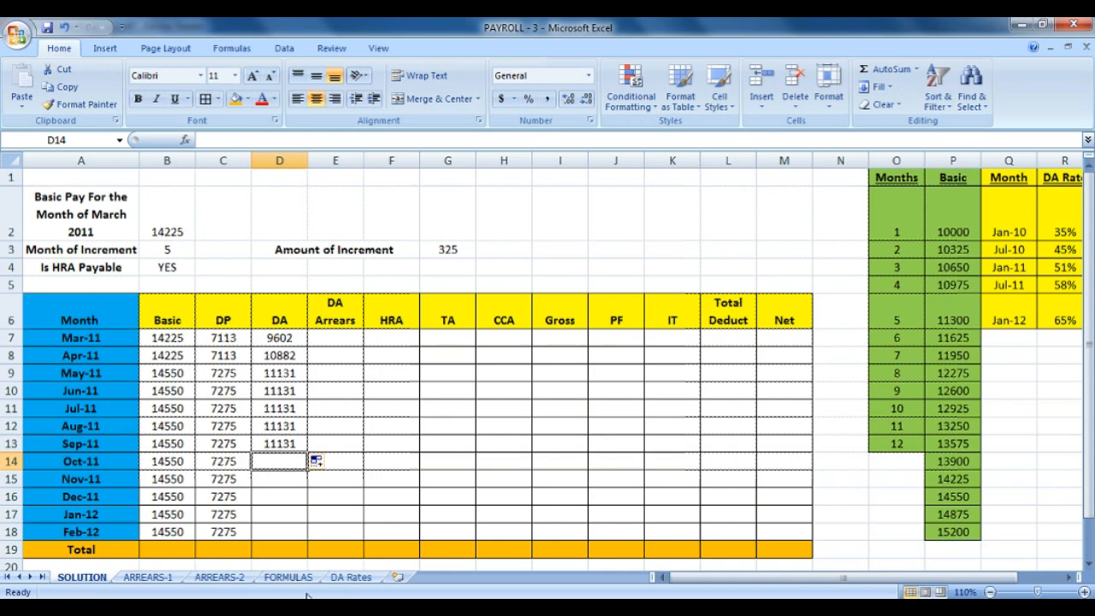
Look up the Oct-11 to Mar-12 rate period on the DA Rates sheet.
click(352, 577)
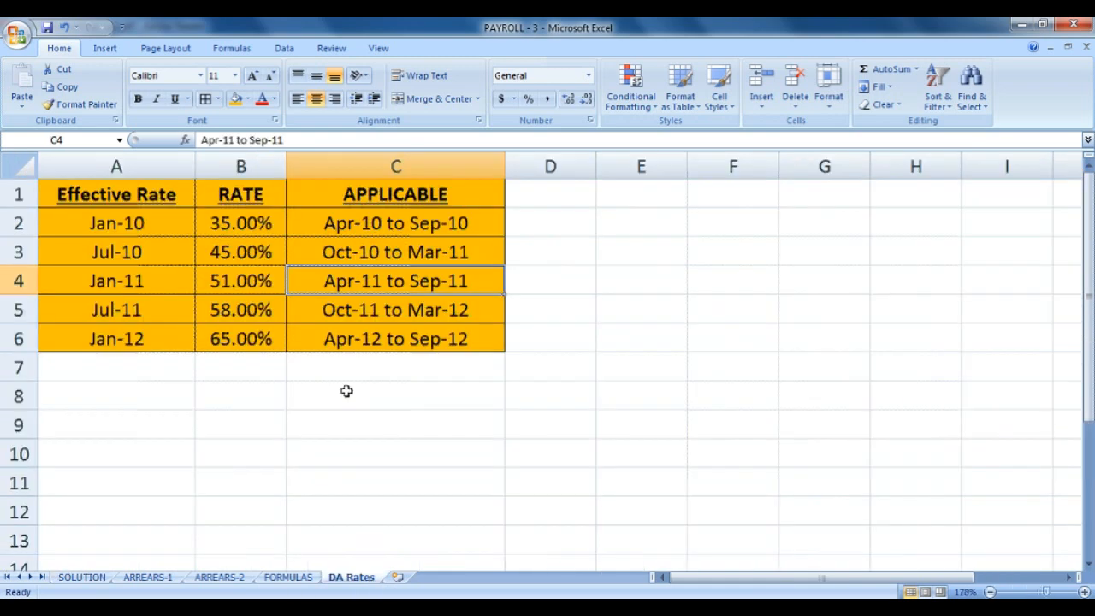
click(350, 311)
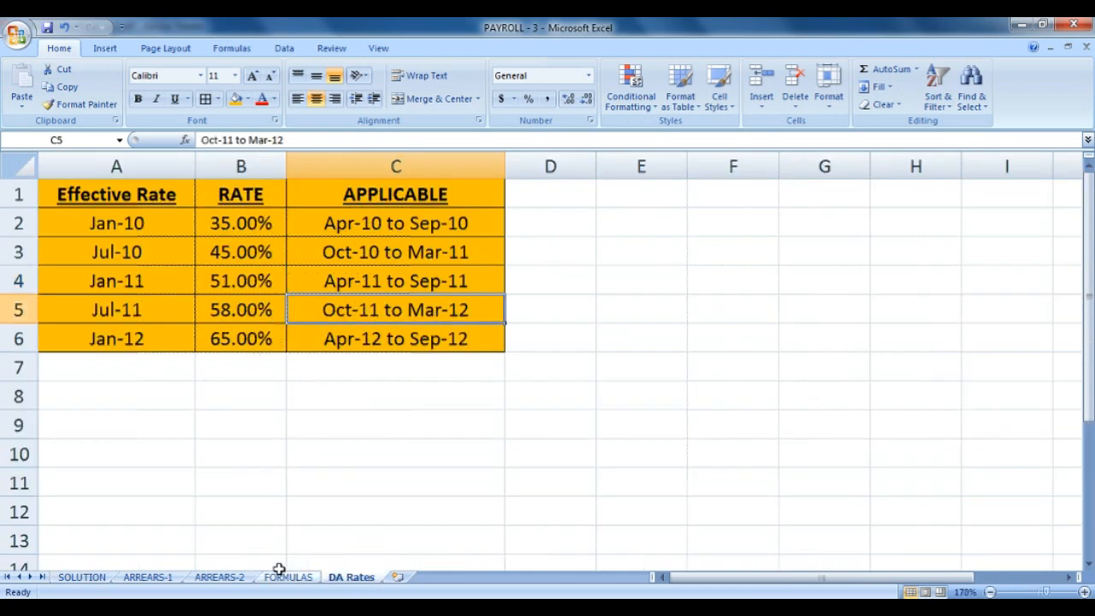
click(96, 578)
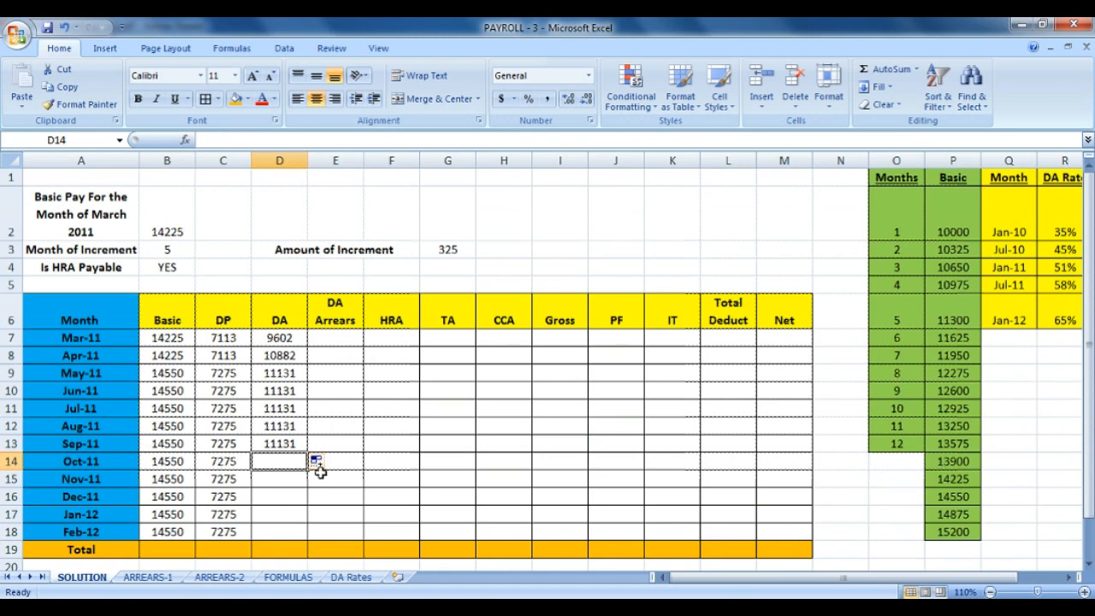
Start Oct-11's DA formula in D14 as =ROUND((B14+C14)*.
text(=ROUND)
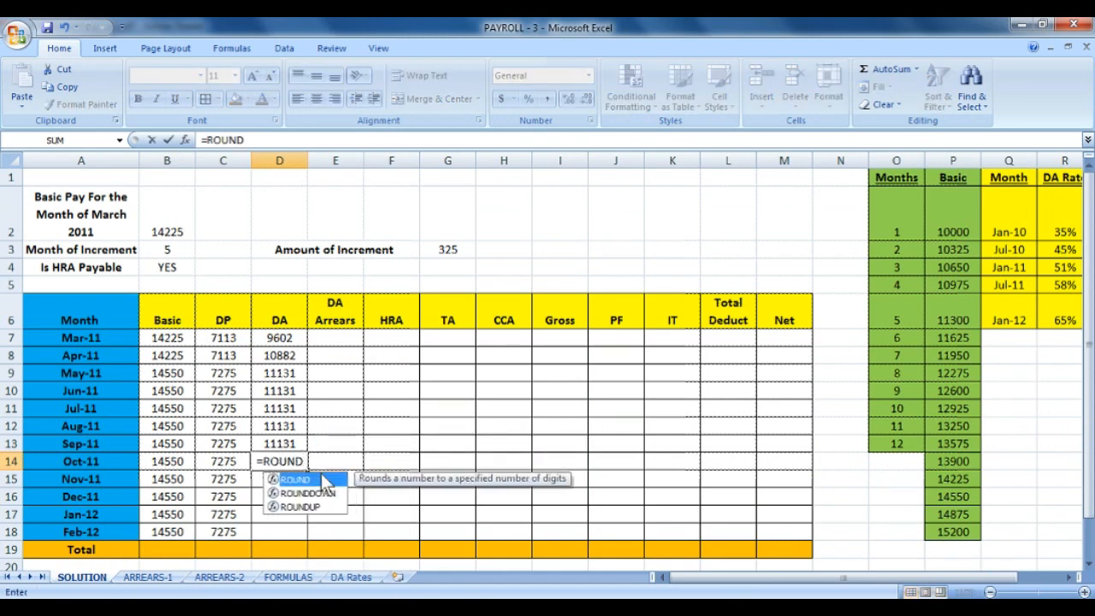
double_click(323, 481)
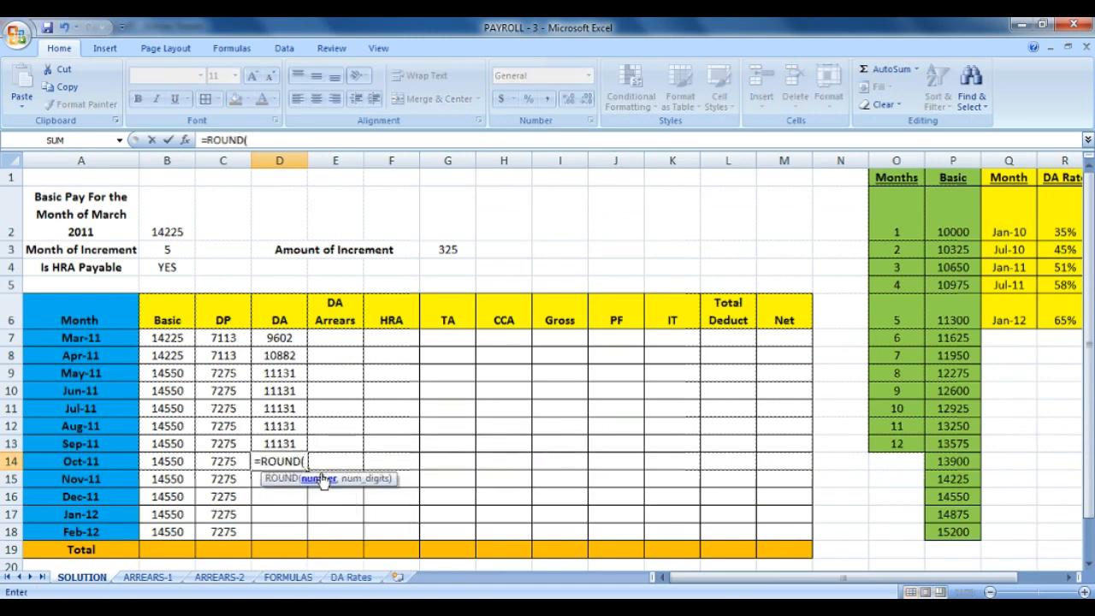
click(171, 462)
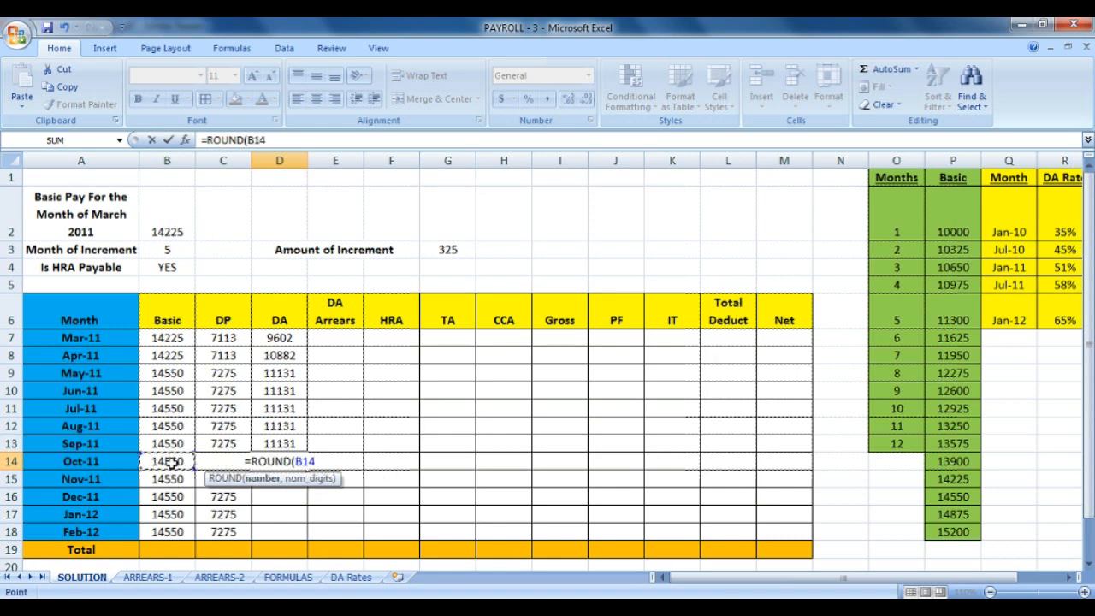
text(+C14)
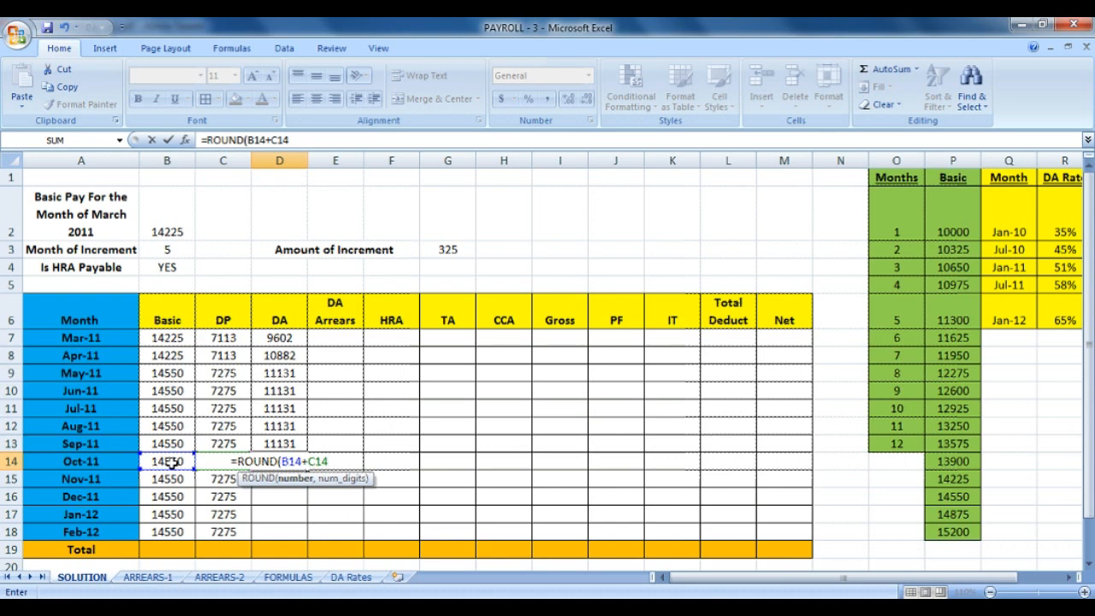
text())
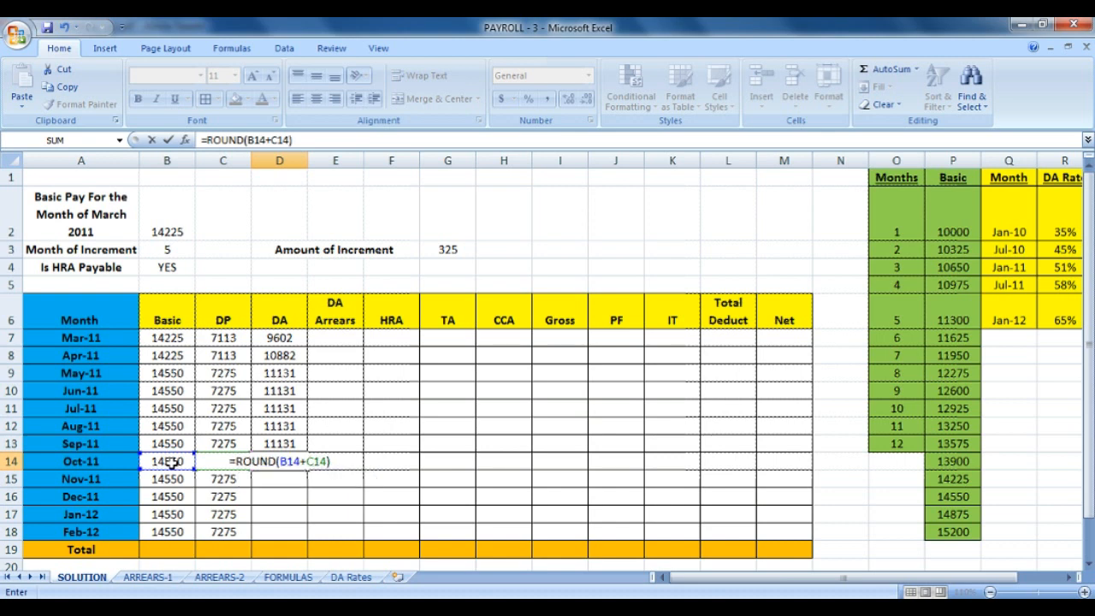
click(279, 462)
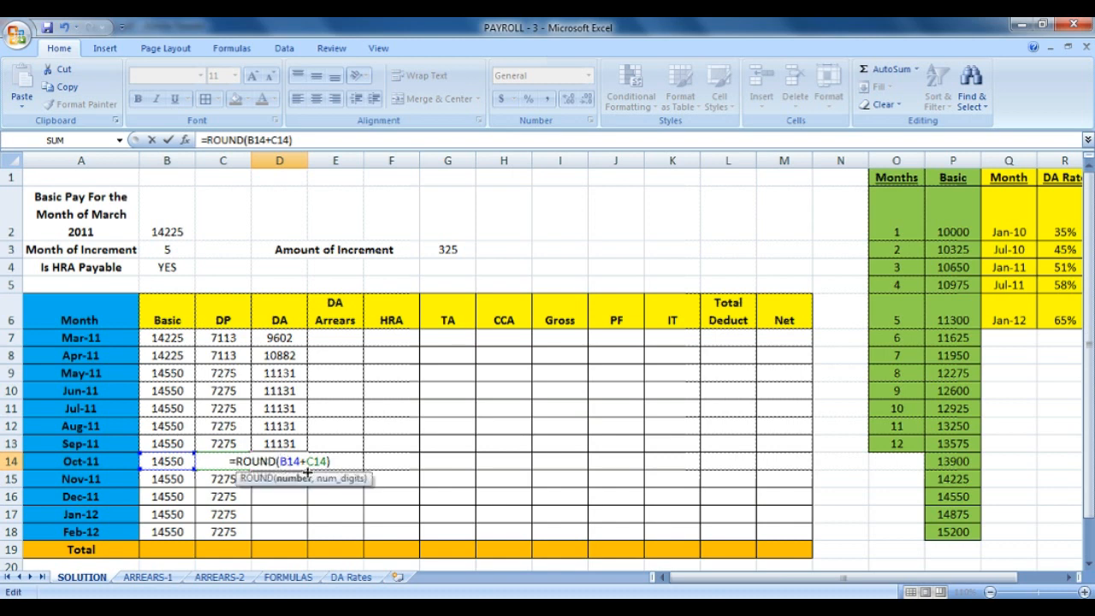
text(()
key(Right)
key(Right)
key(Right)
key(Right)
key(Right)
key(Right)
key(Right)
key(Right)
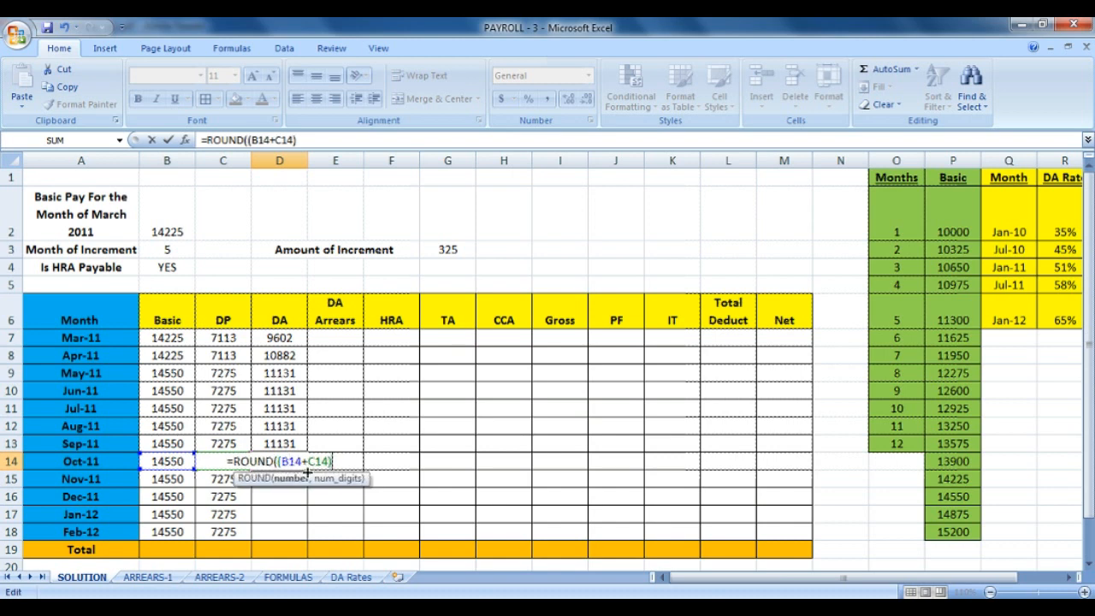
text(*)
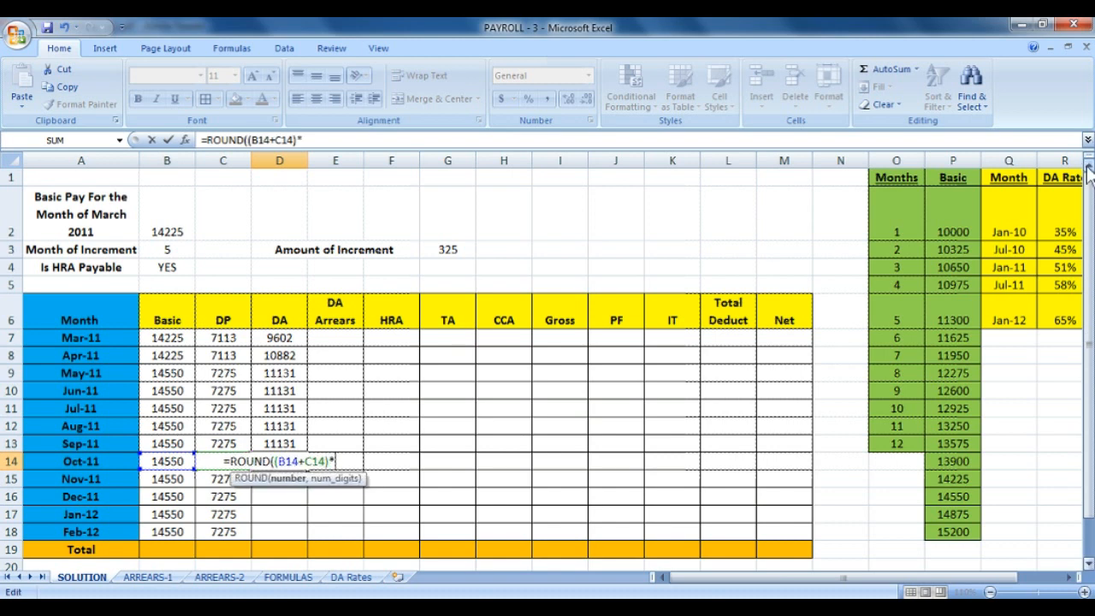
Multiply by the 58% rate as absolute $R$5 and round to 0 digits.
click(1055, 299)
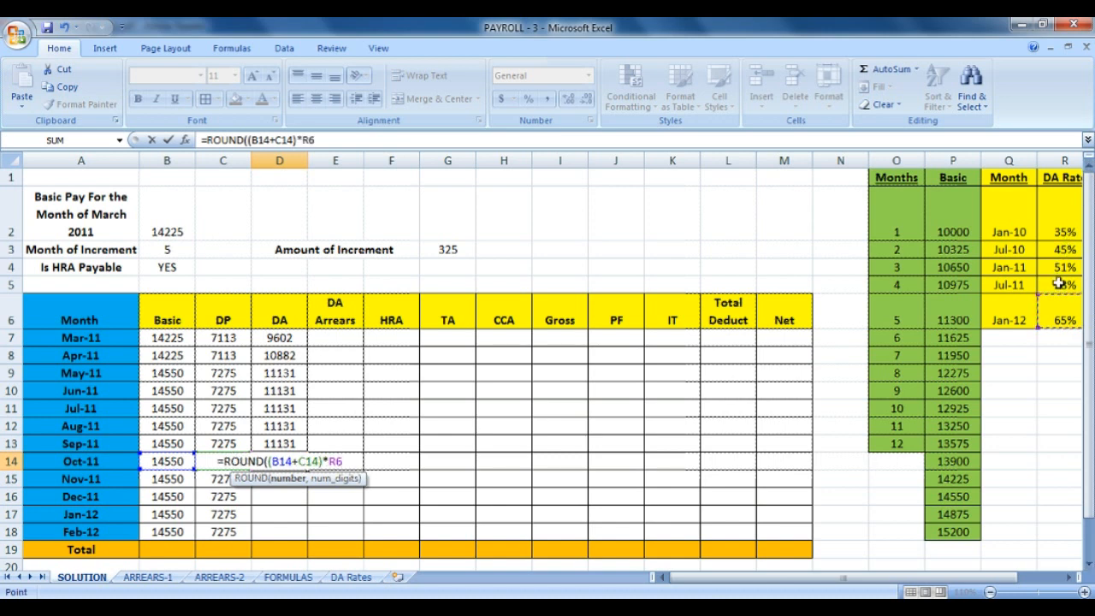
click(1059, 283)
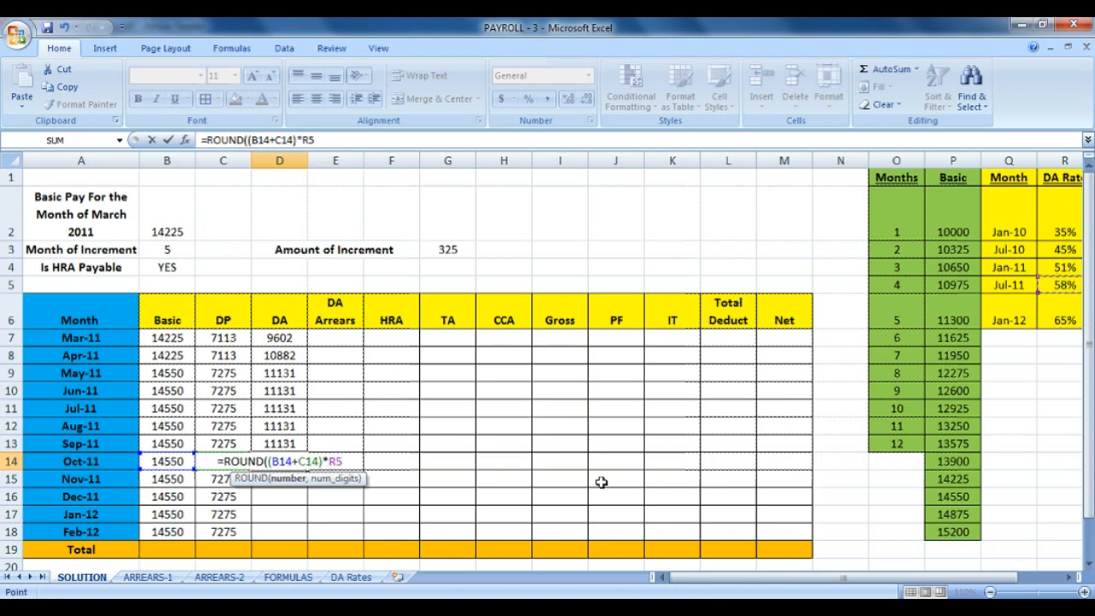
key(F4)
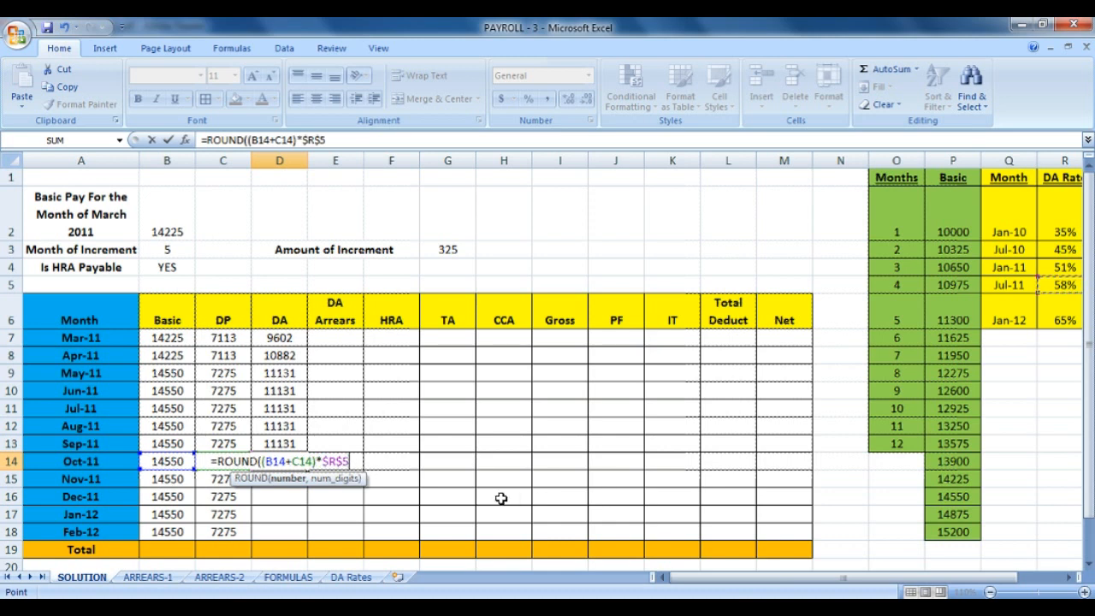
text(,0))
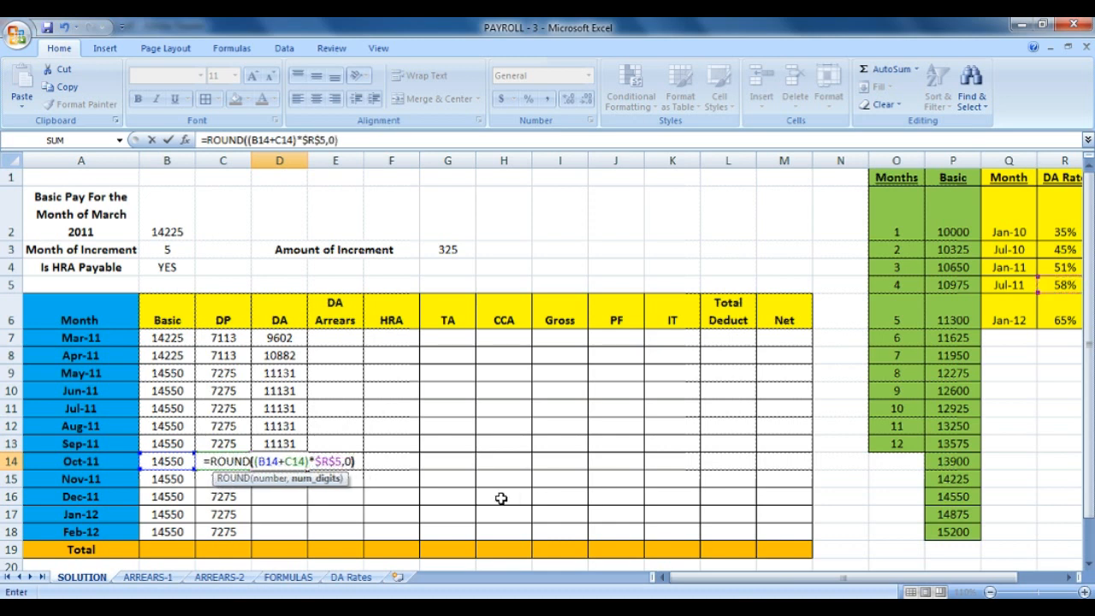
key(Return)
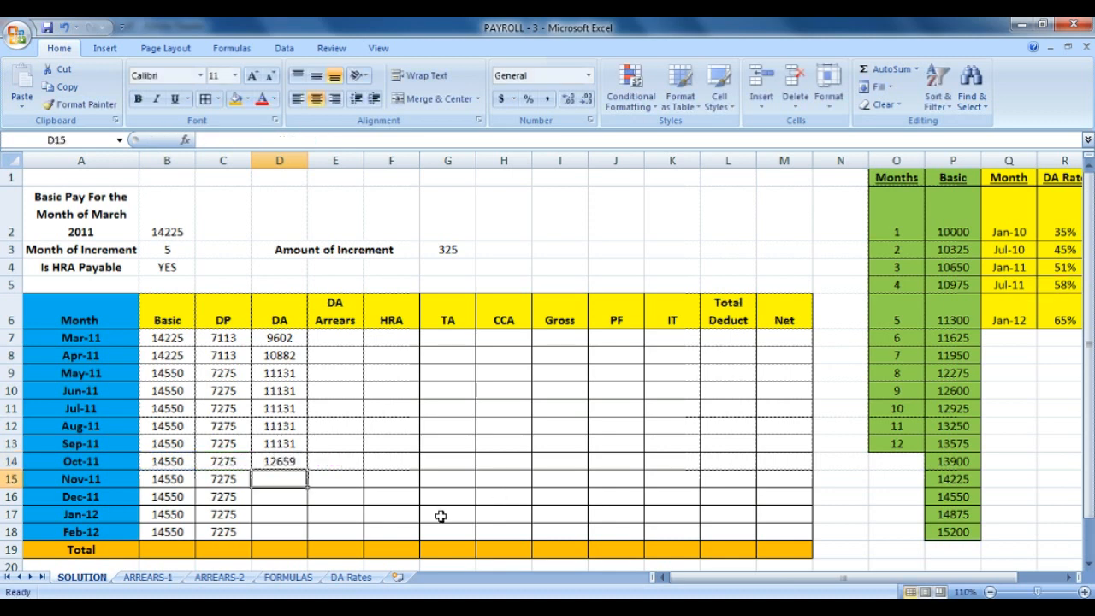
Fill D14's DA formula down to D18, showing 12659 for Oct-11 through Feb-12.
click(289, 462)
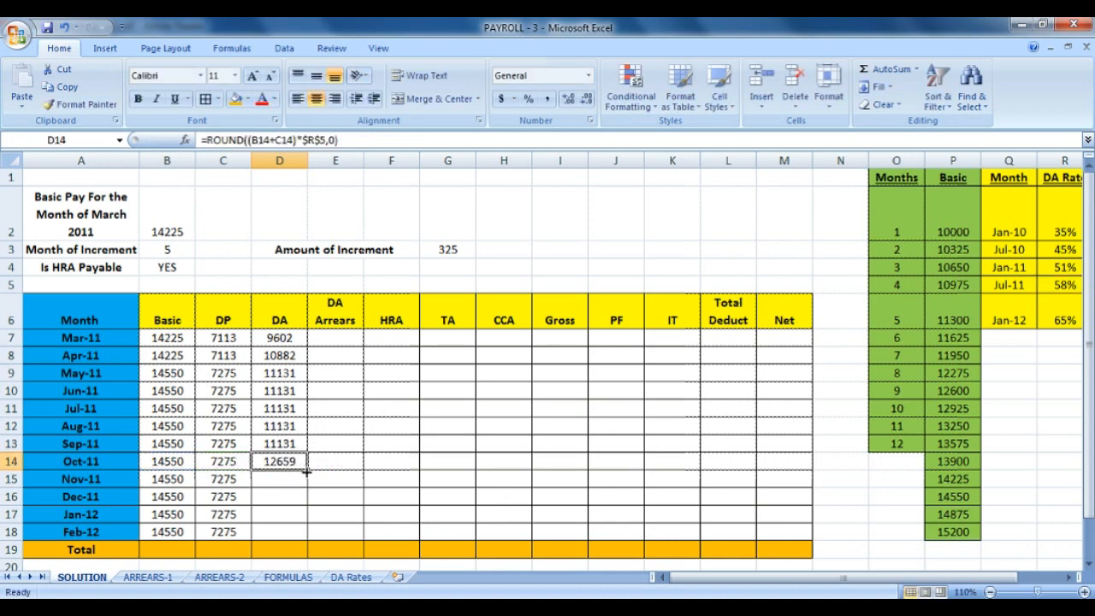
drag(306, 470, 283, 532)
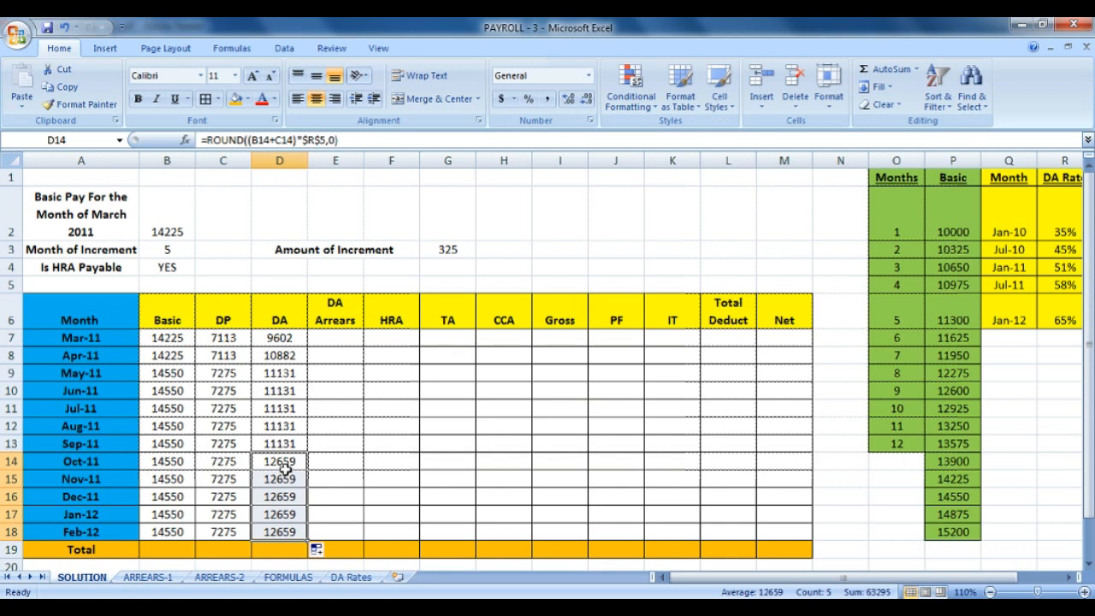
click(165, 550)
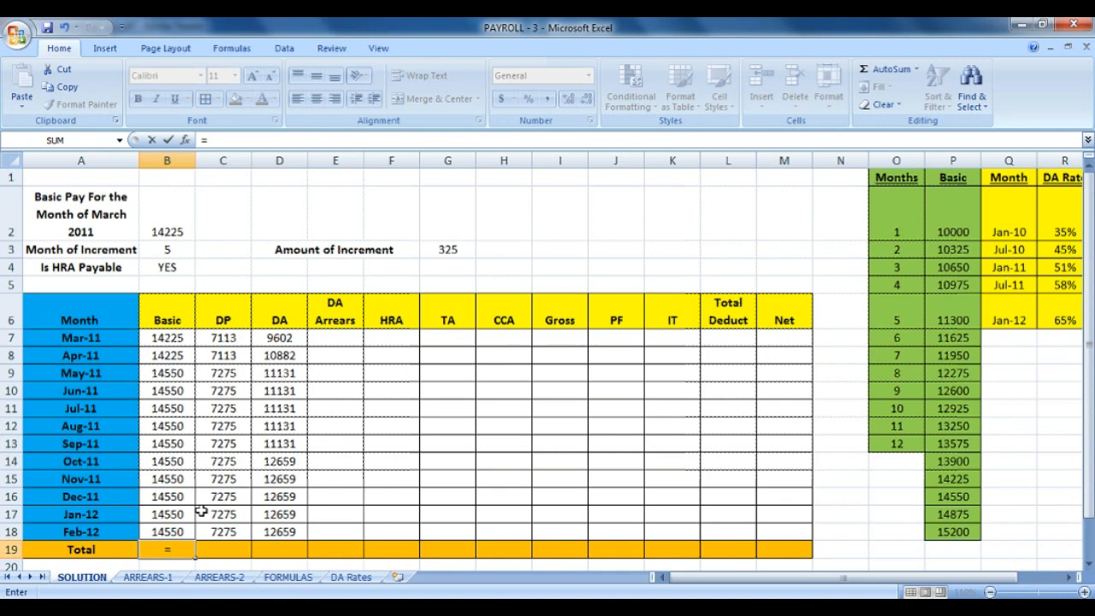
Total Basic in B19 with =SUM(B7:B18) and copy the sum across row 19 to Net.
text(SUM()
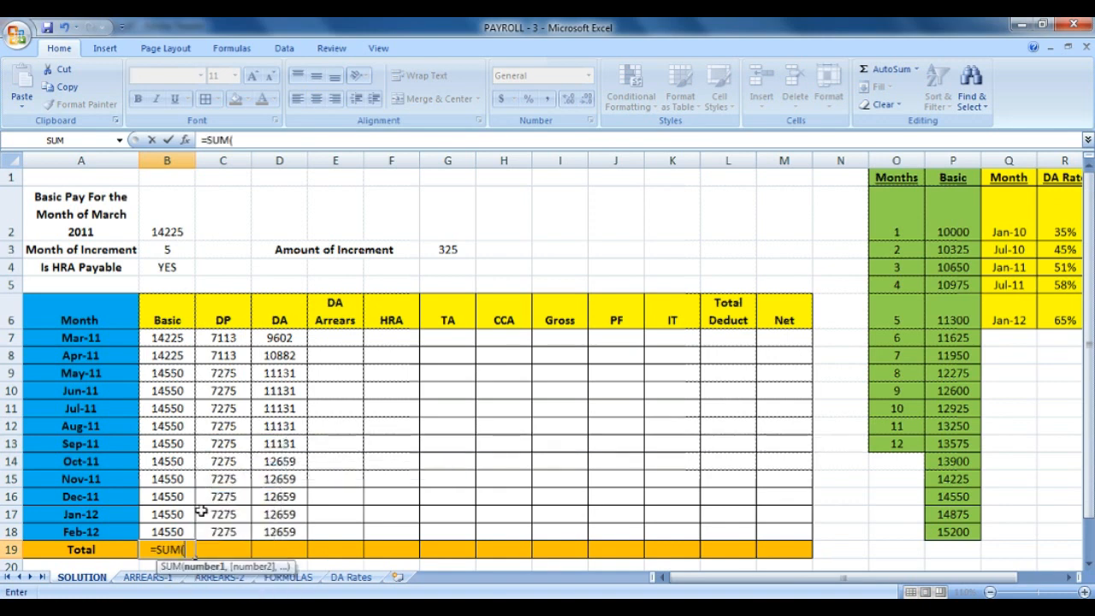
drag(181, 339, 157, 531)
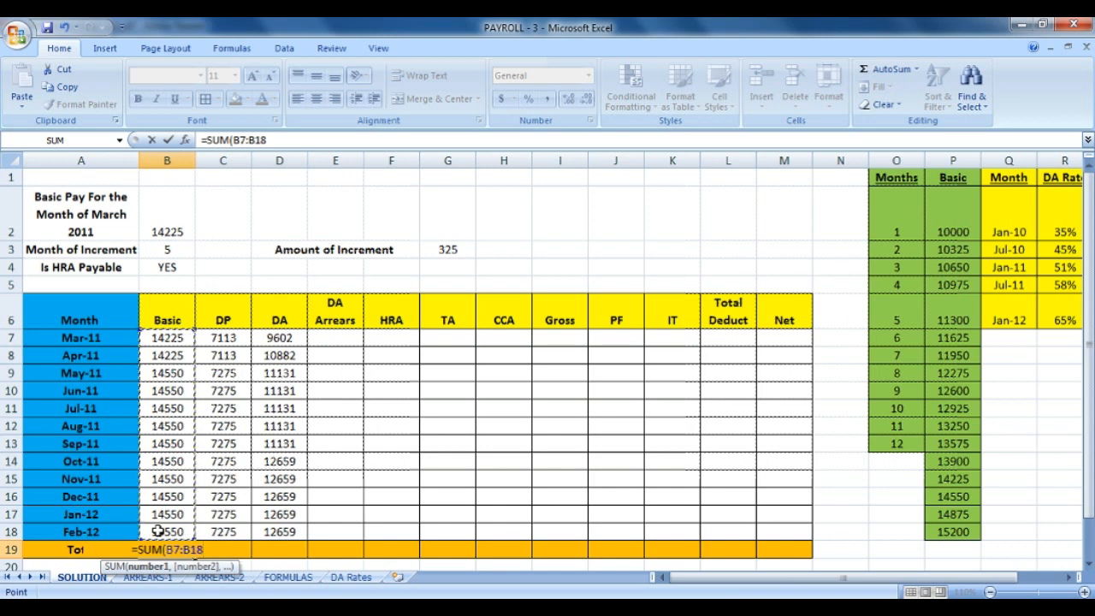
key(Return)
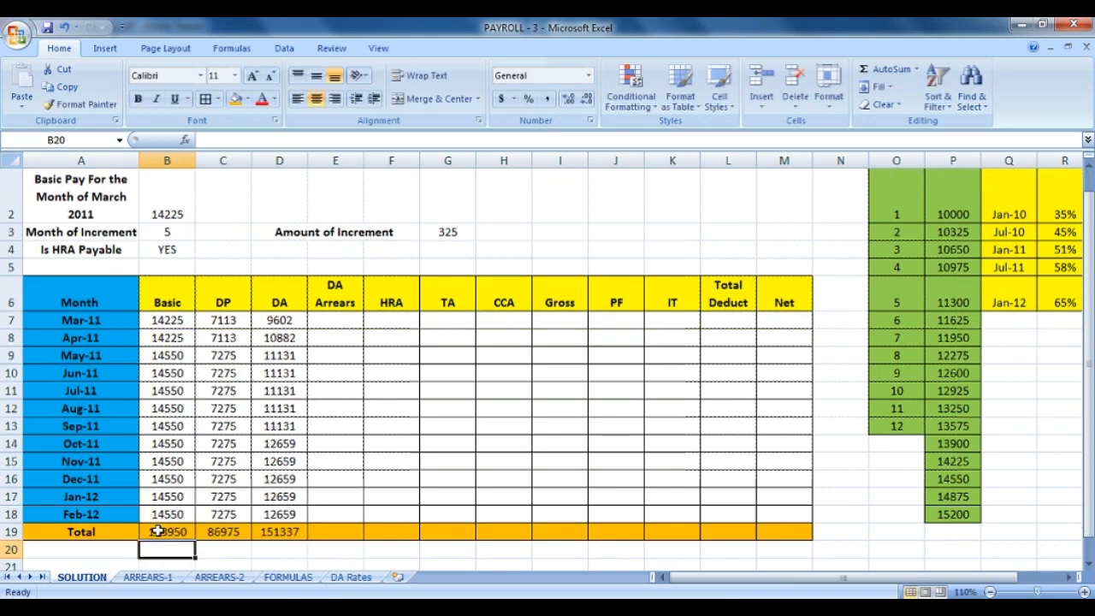
drag(159, 532, 788, 534)
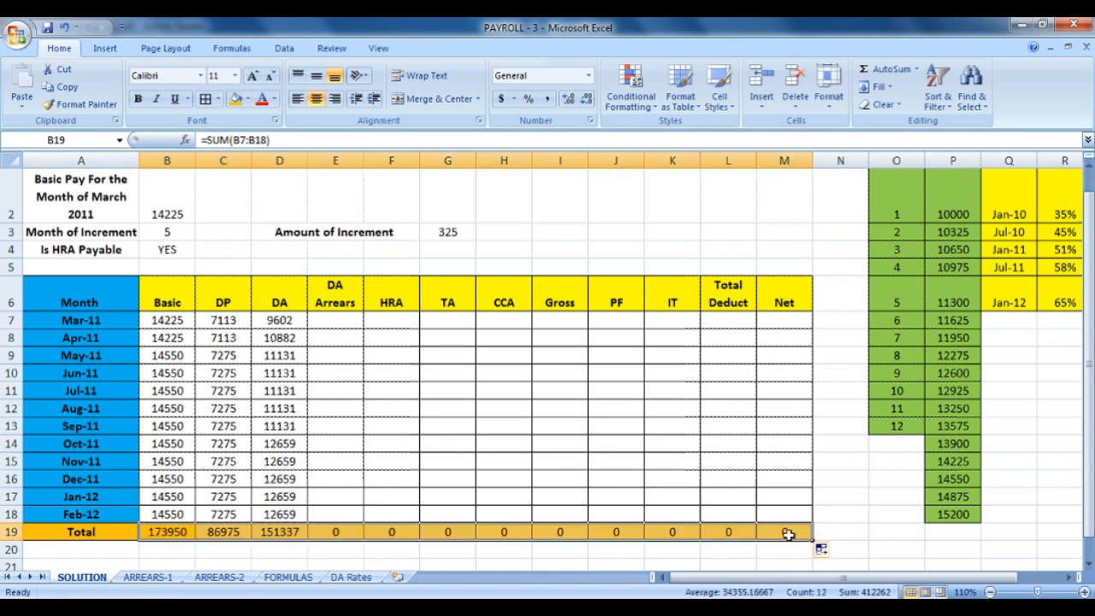
Review the DA Arrears and HRA totals in row 19.
click(329, 531)
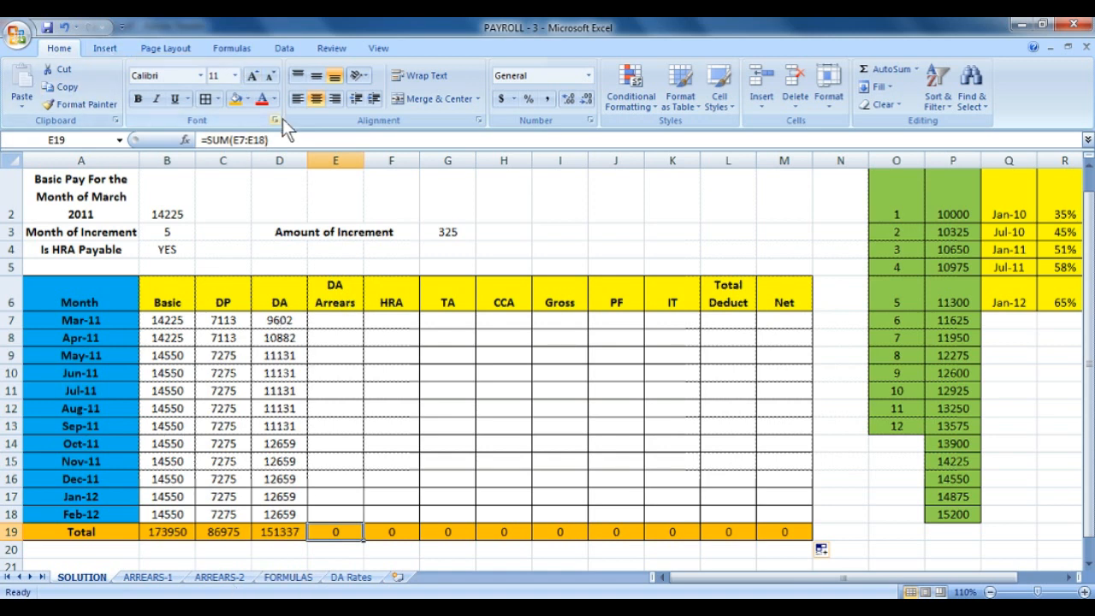
drag(341, 325, 340, 512)
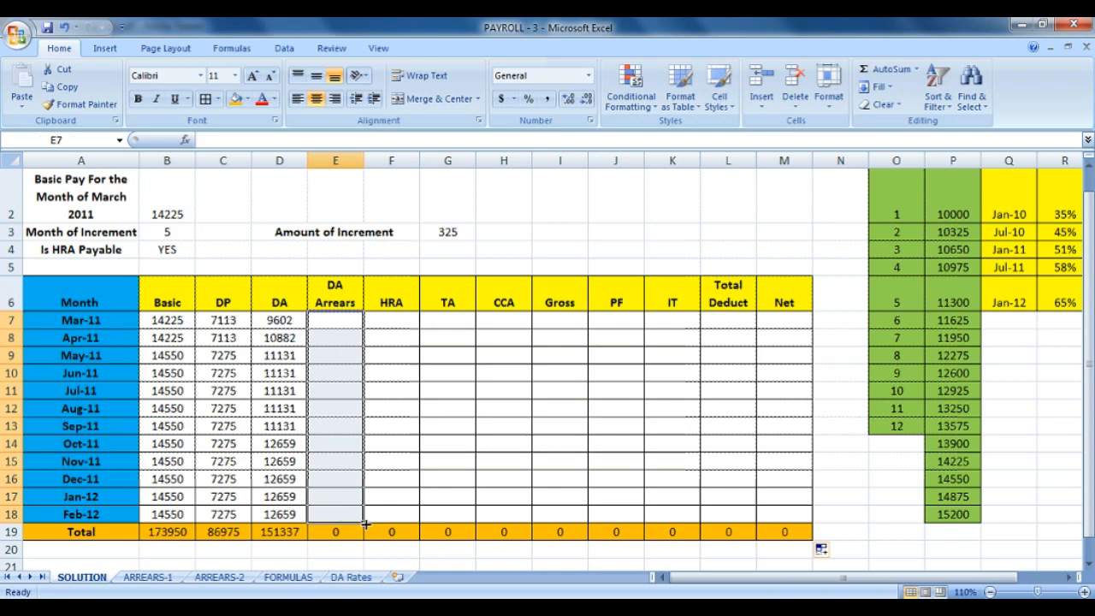
click(383, 533)
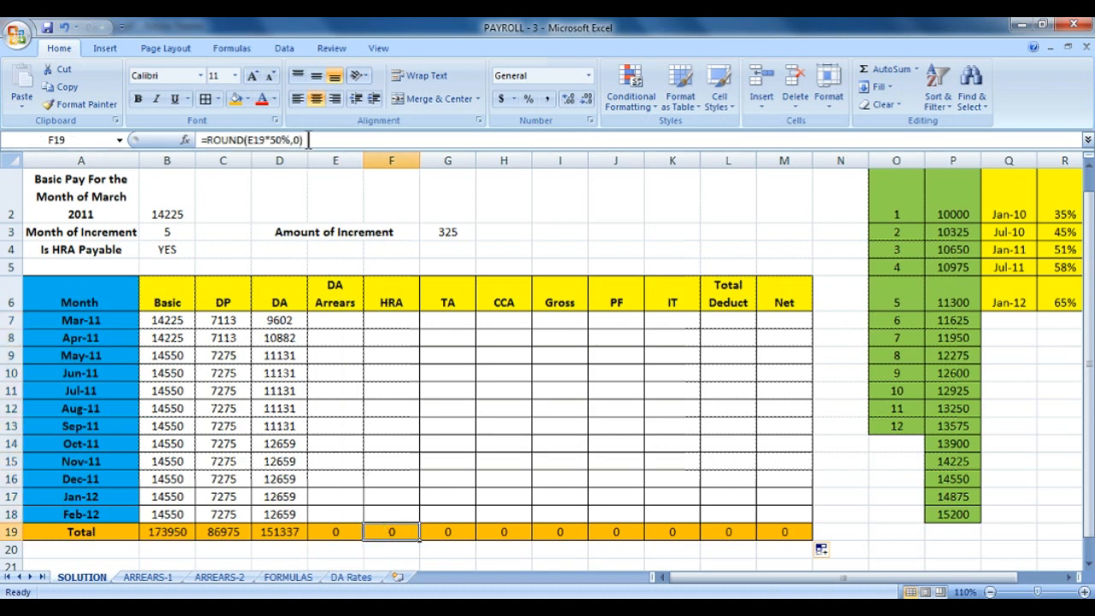
drag(305, 140, 212, 139)
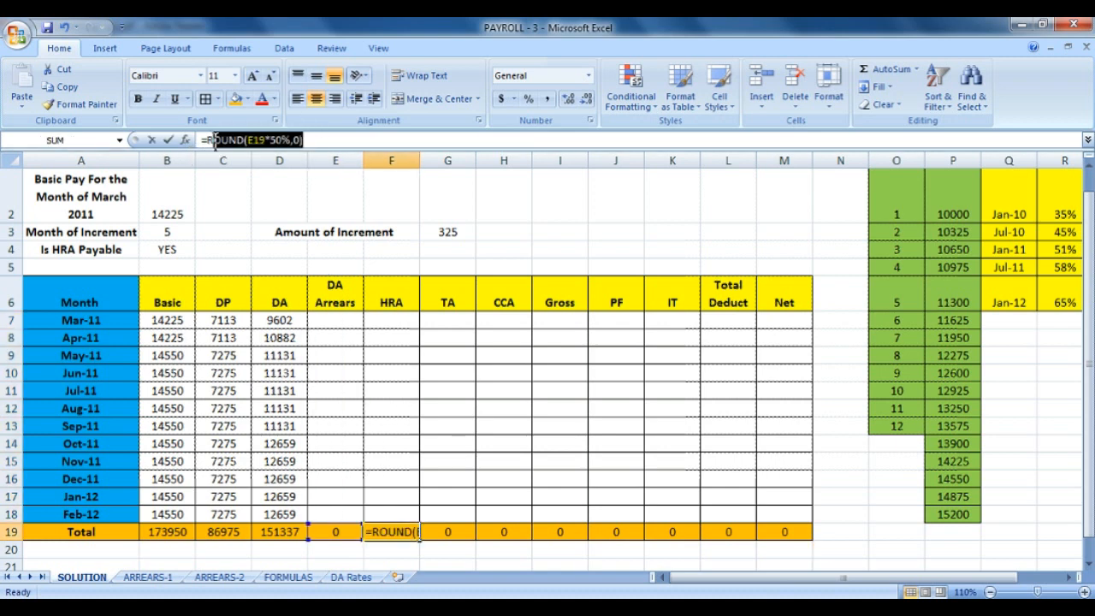
click(448, 533)
Check the CCA through IT totals, then clear the DA Arrears to Net totals.
click(508, 530)
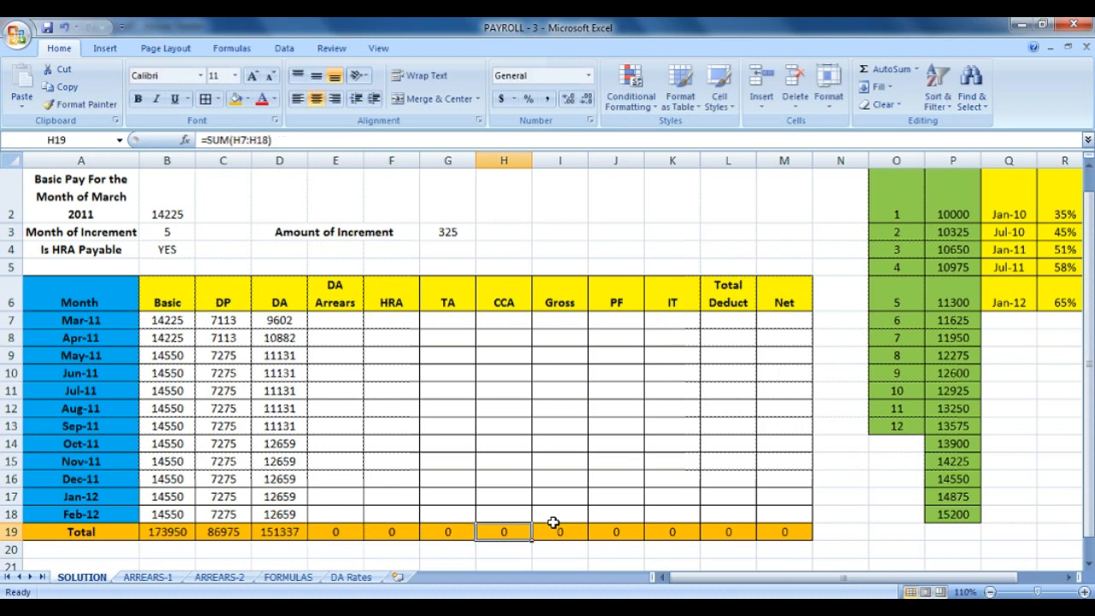
click(558, 529)
click(617, 531)
click(677, 528)
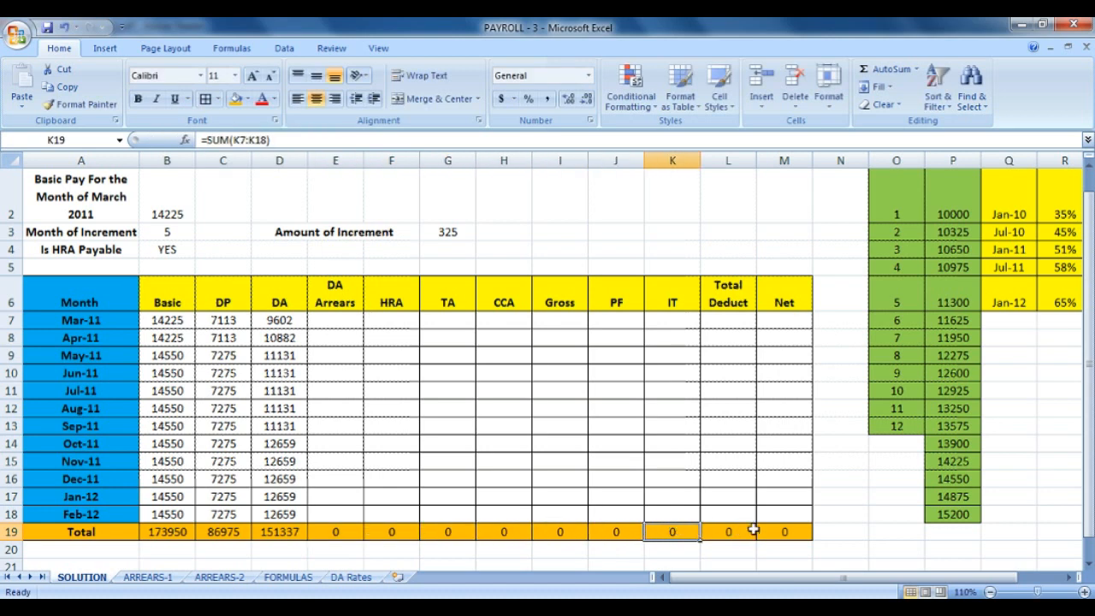
drag(759, 531, 342, 535)
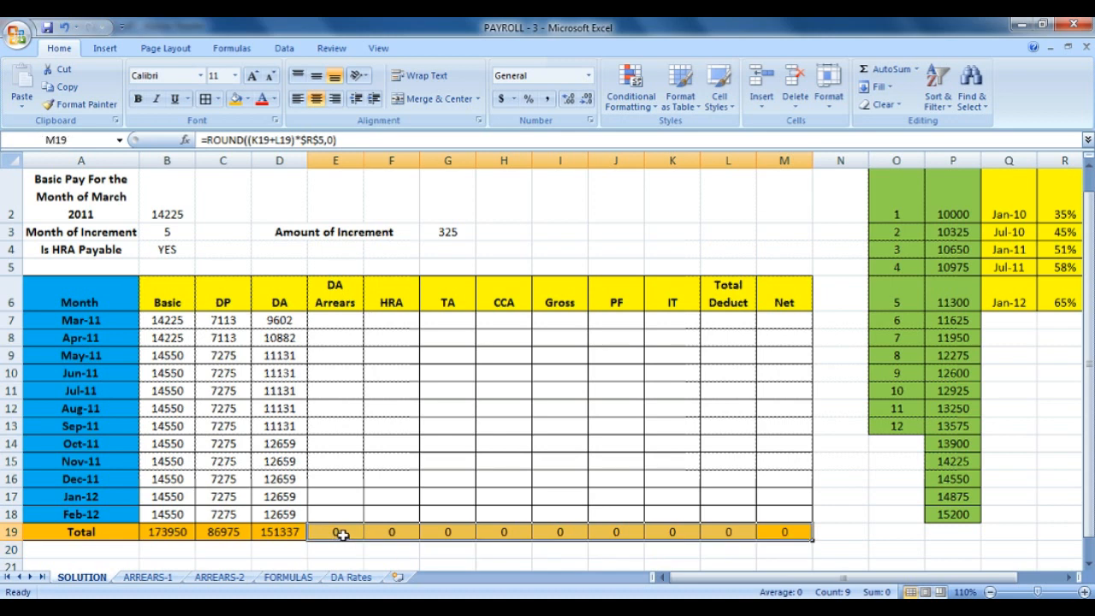
key(Delete)
Clear the DP and DA totals, leaving only the Basic total in row 19.
click(282, 532)
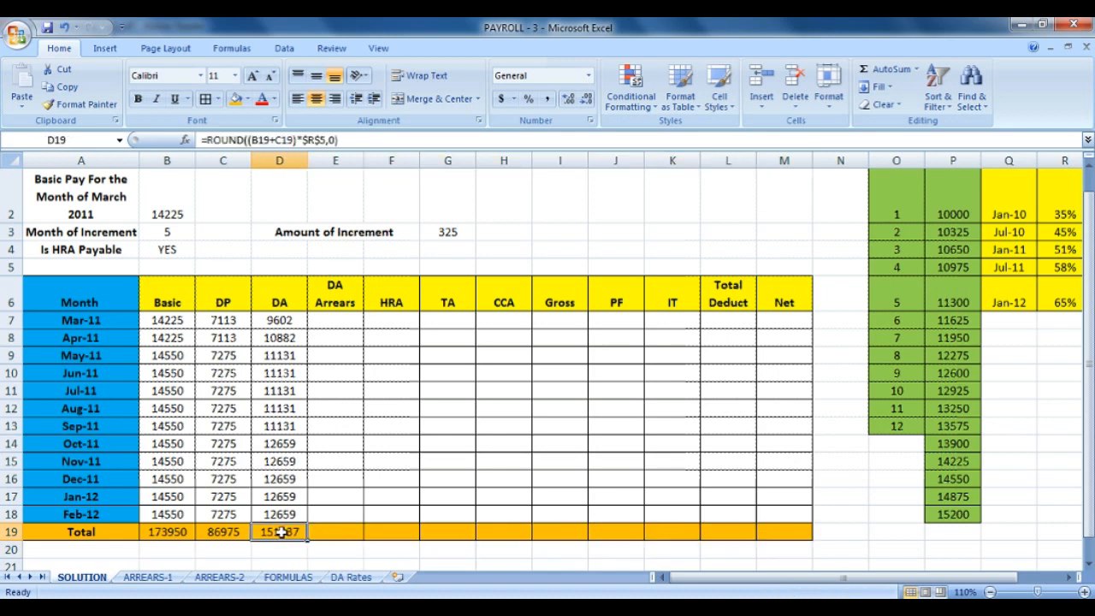
click(233, 530)
click(167, 533)
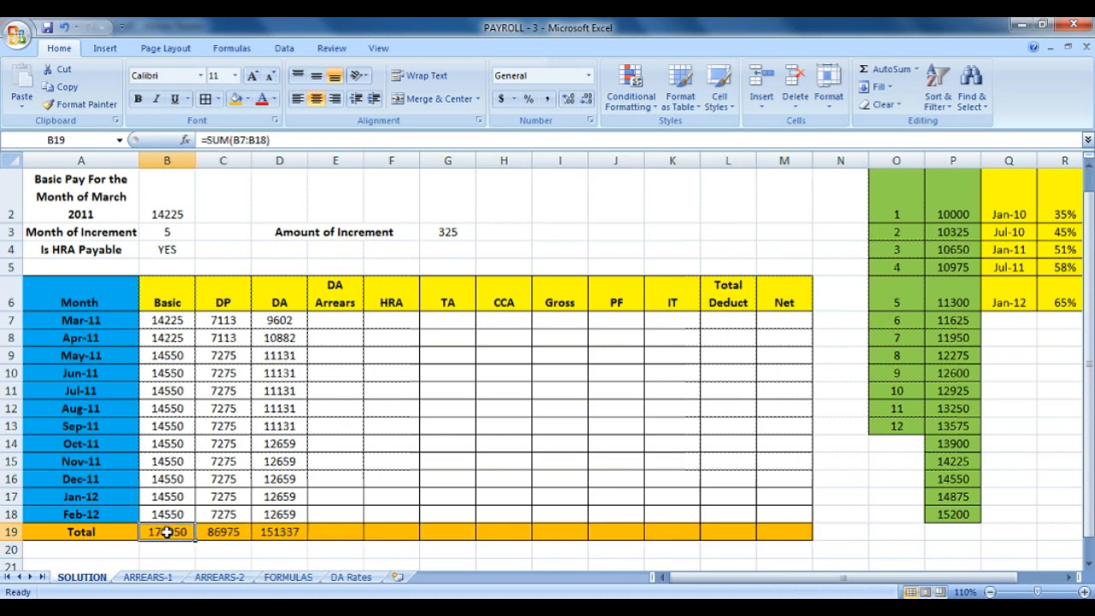
click(223, 531)
key(Delete)
click(281, 533)
key(Delete)
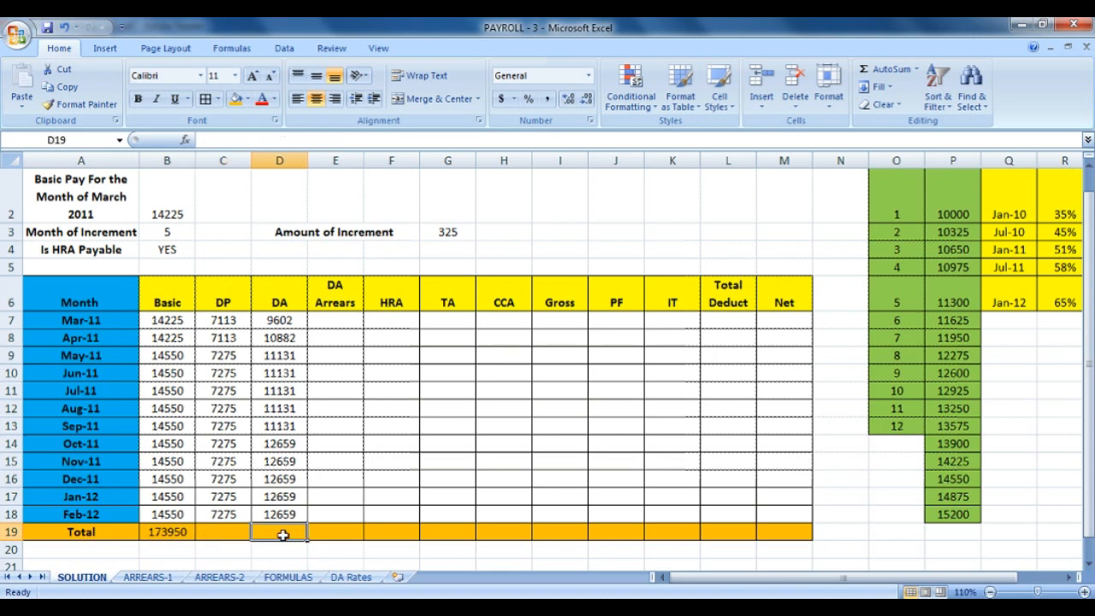
Lock the row references in B19 so it reads =SUM(B$7:B$18).
click(193, 532)
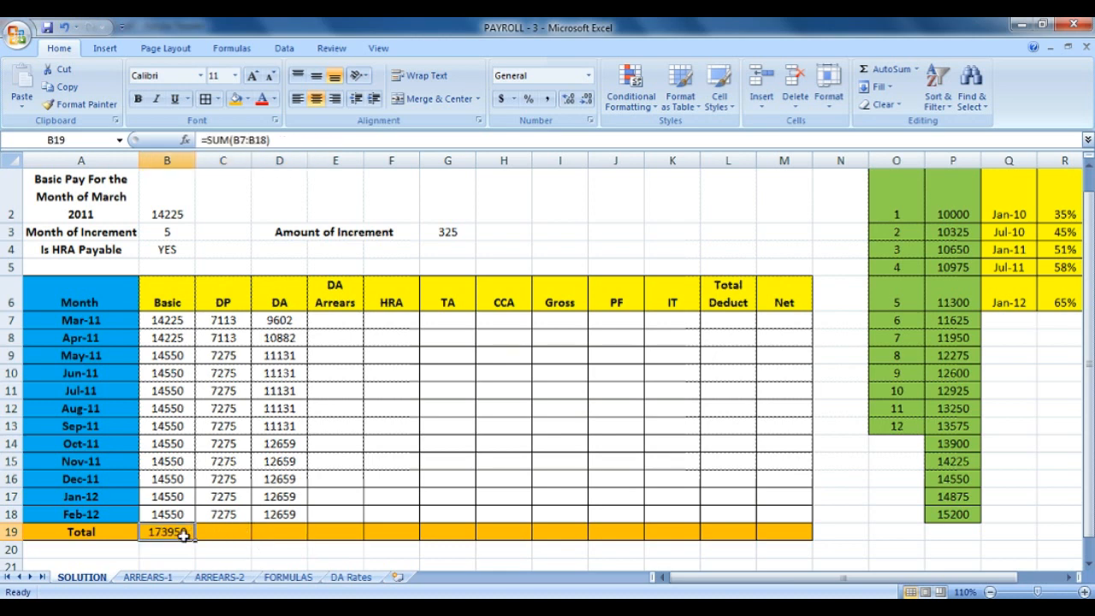
click(249, 142)
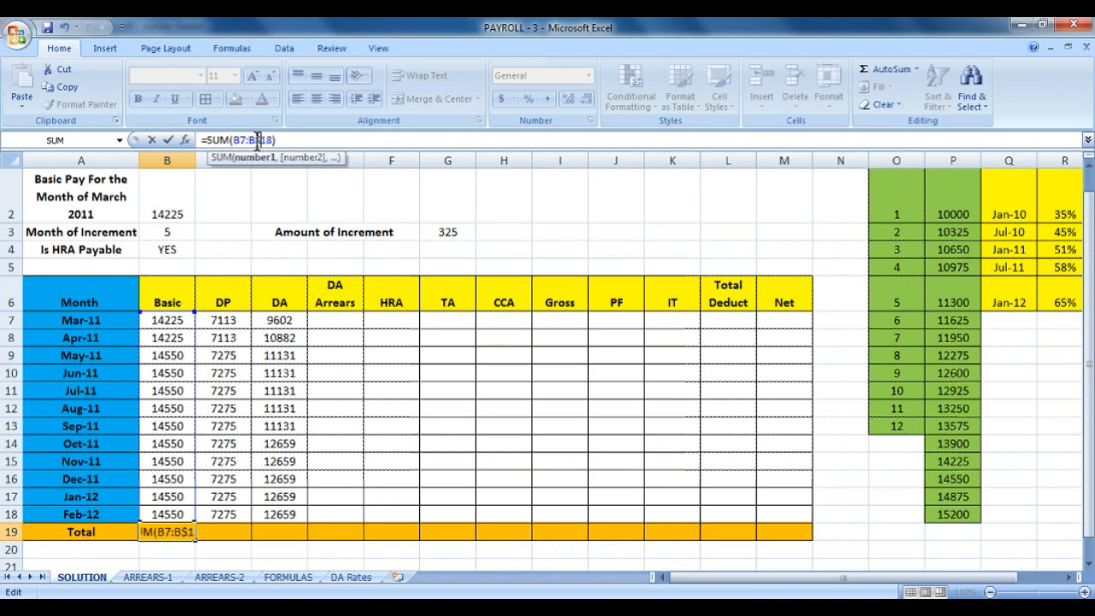
text($)
click(242, 140)
text($)
key(Return)
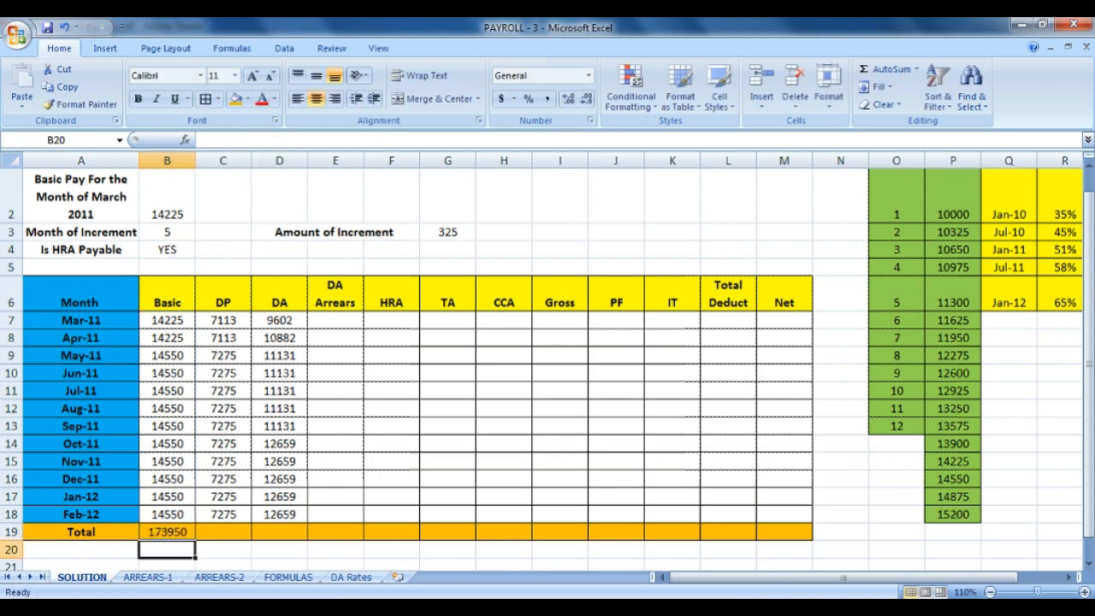
Copy B19's total across to M19, giving DP 86976 and DA 139434.
click(185, 529)
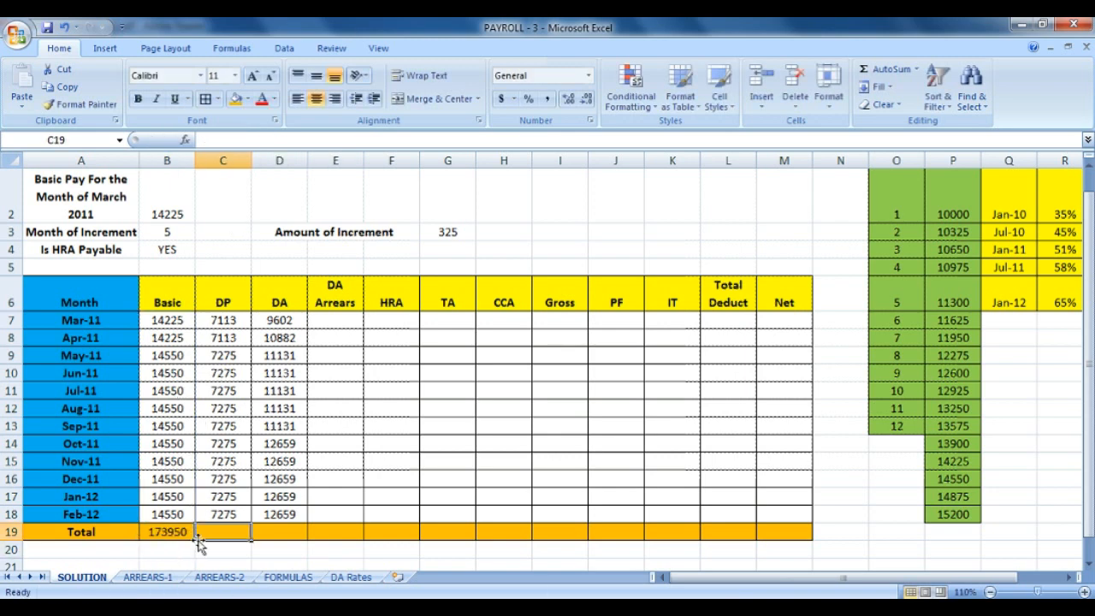
drag(195, 544, 788, 530)
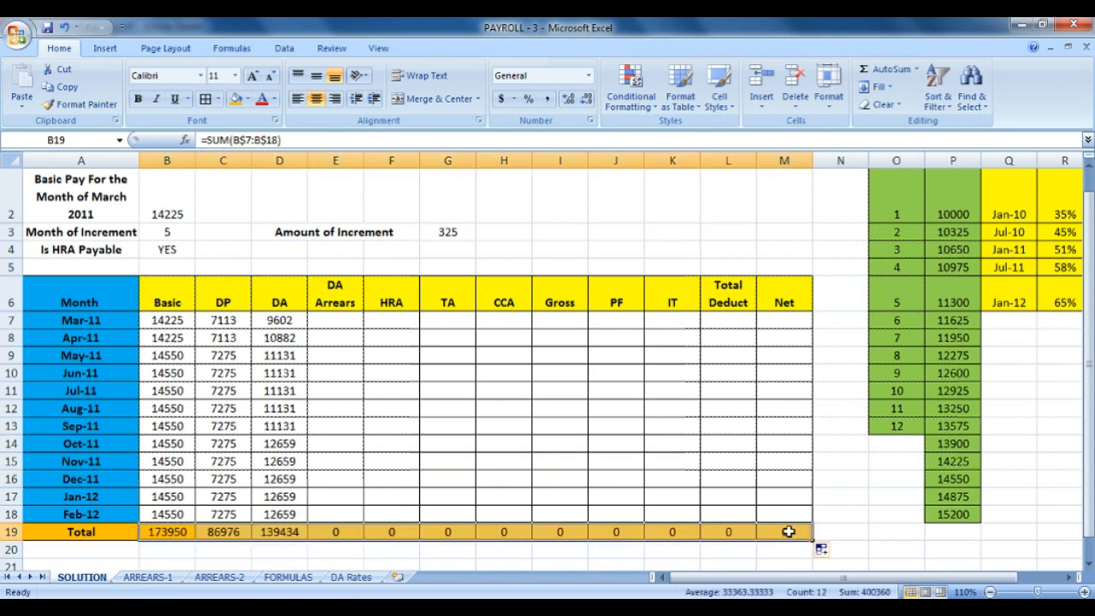
click(225, 534)
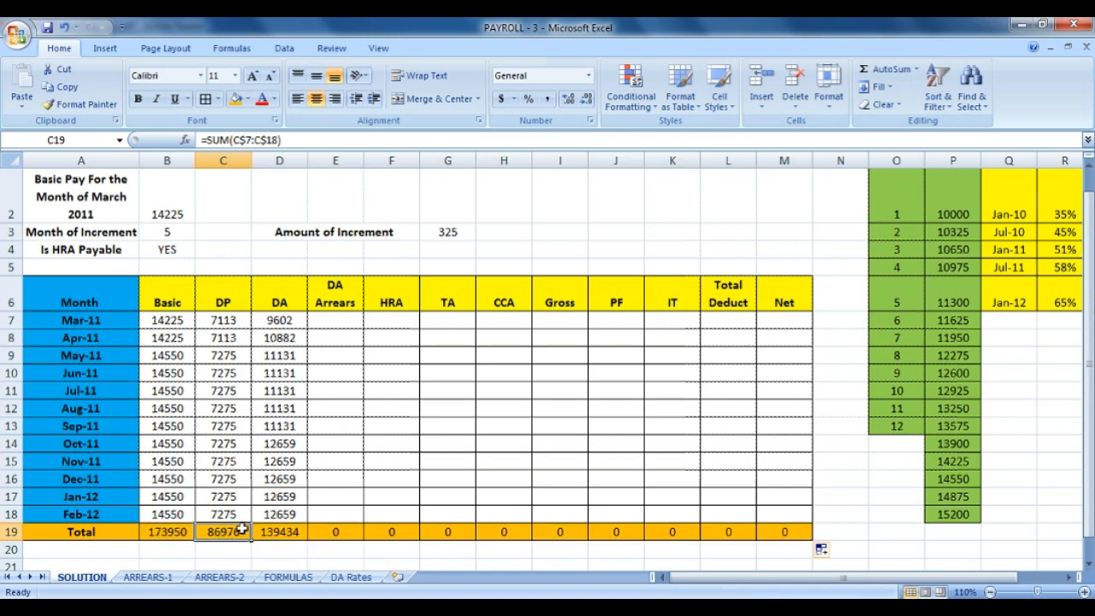
click(270, 531)
click(347, 529)
click(402, 526)
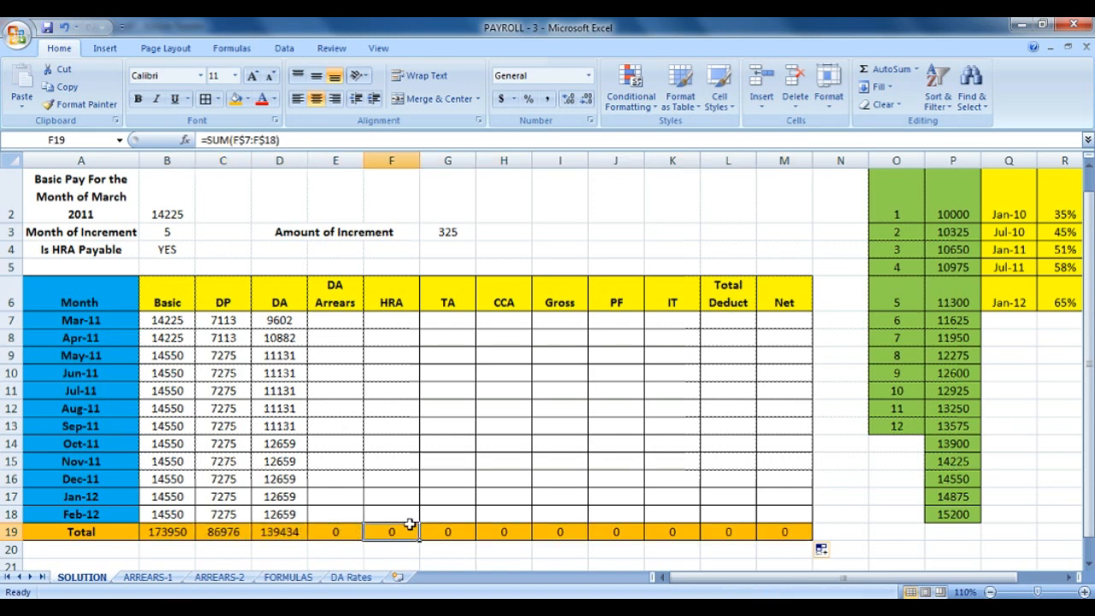
click(462, 525)
Review the copied totals through Net and highlight the DA Arrears column.
click(488, 527)
click(558, 531)
click(619, 533)
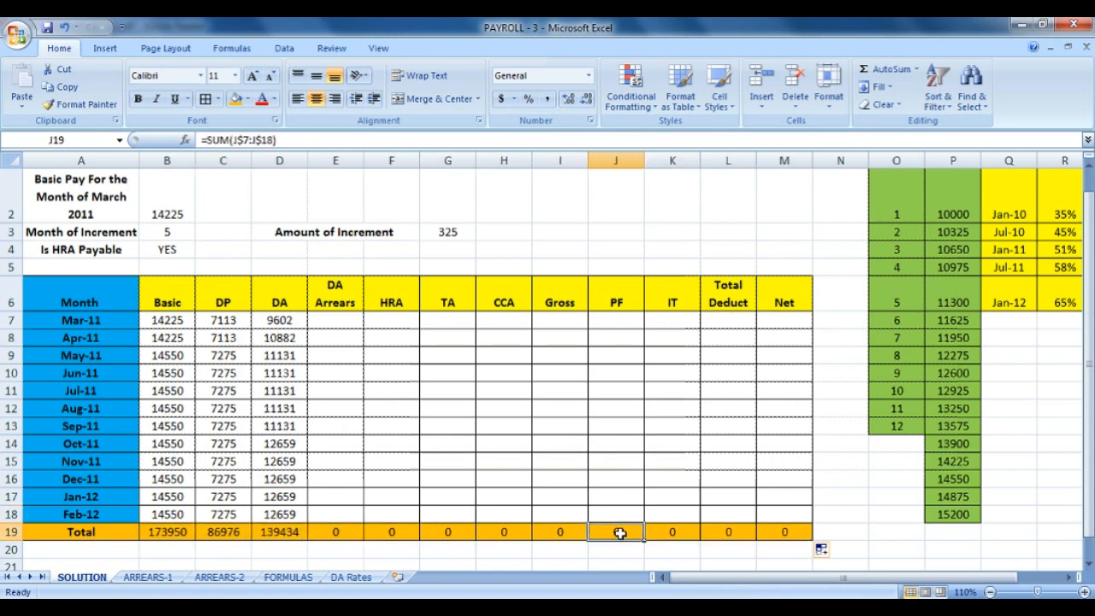
click(690, 533)
click(719, 538)
click(785, 528)
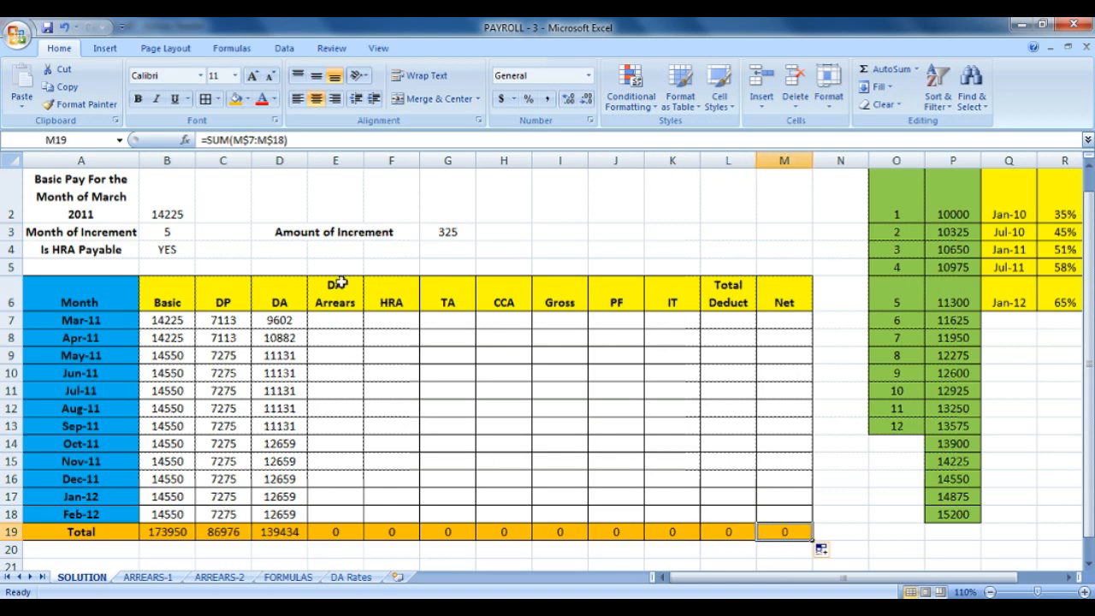
drag(340, 292, 312, 532)
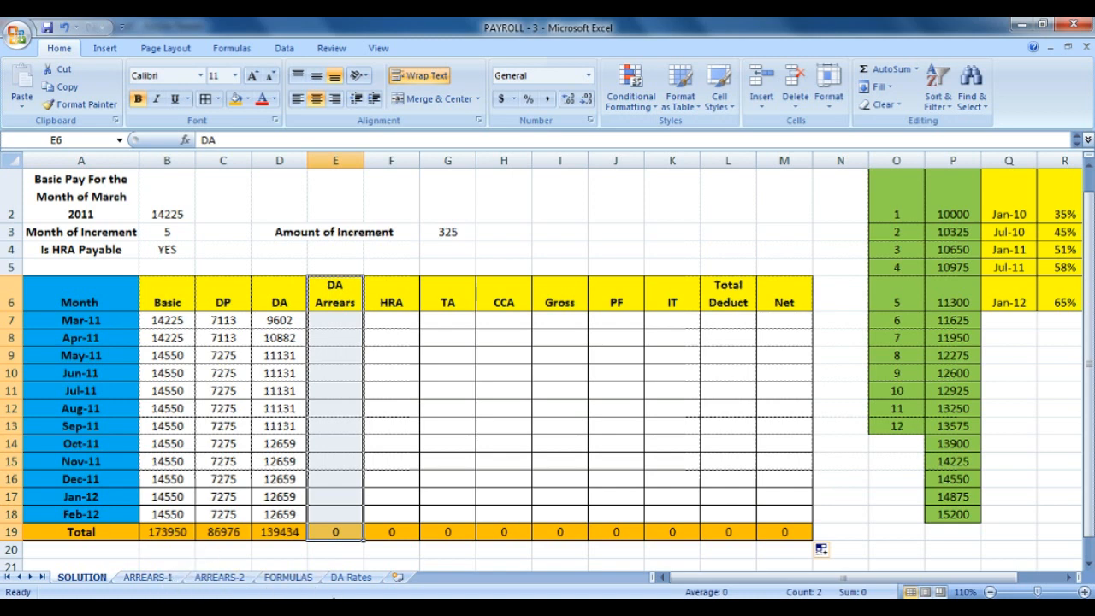
click(350, 577)
On ARREARS-1, highlight the DA declaration months and their Jan and July effective months.
drag(171, 205, 391, 334)
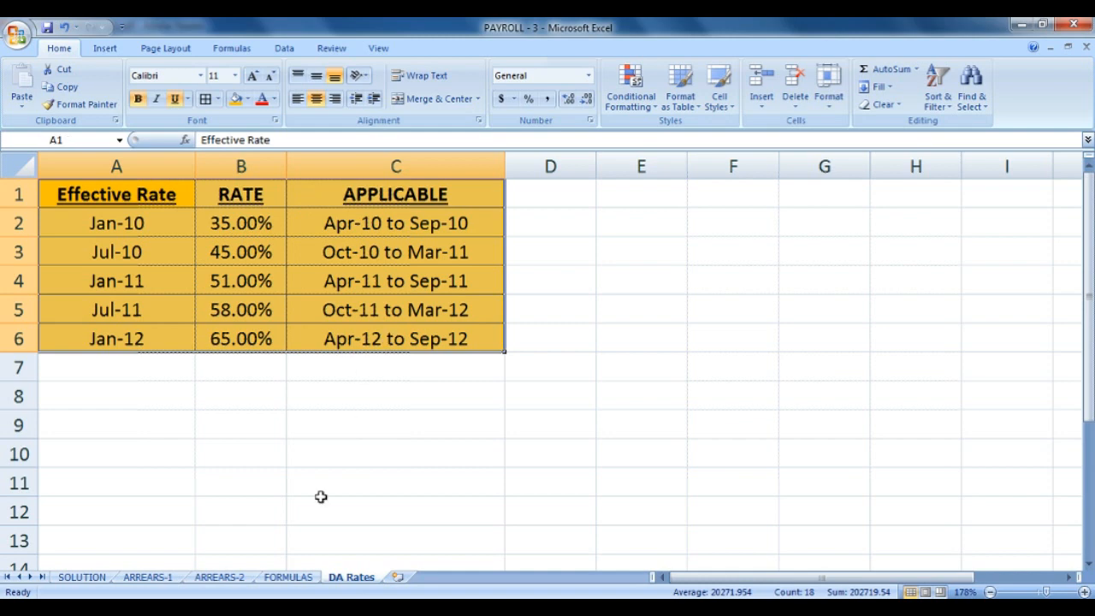
click(147, 582)
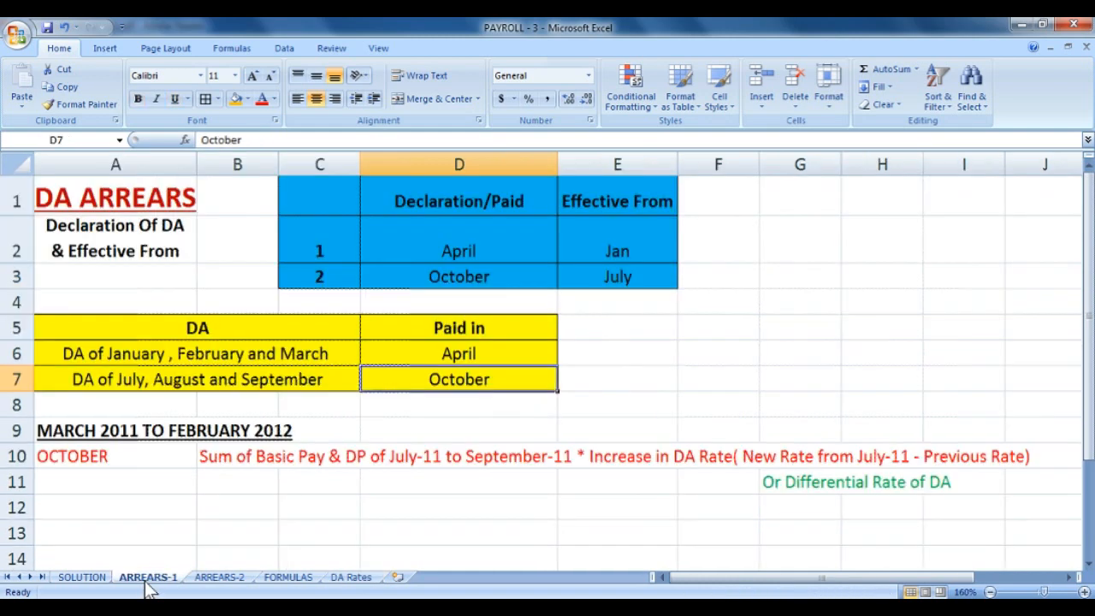
drag(444, 202, 439, 247)
click(449, 278)
click(570, 212)
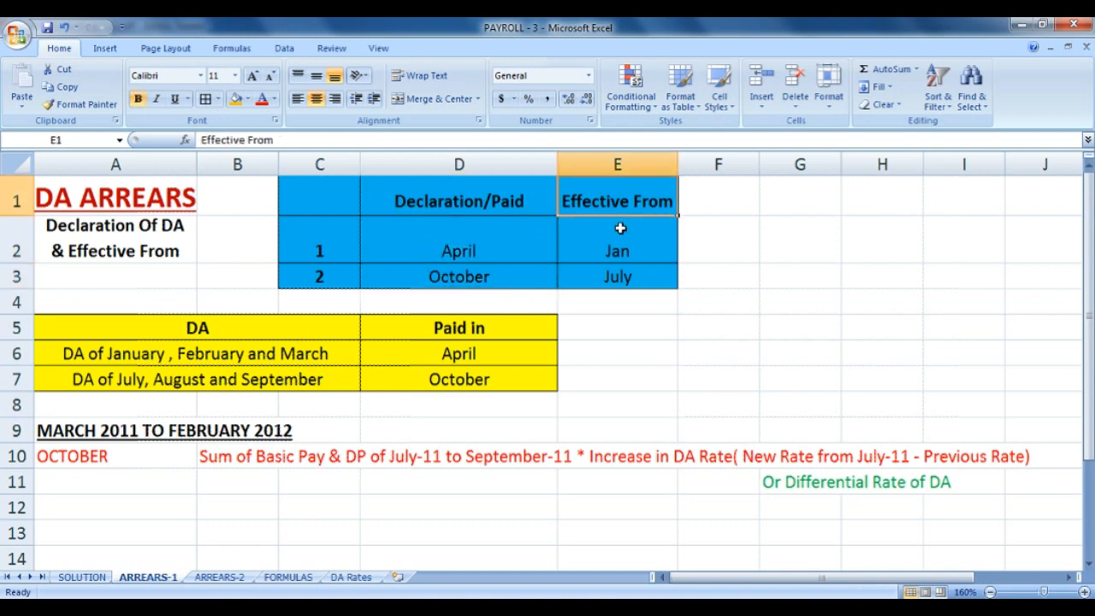
click(621, 230)
click(633, 277)
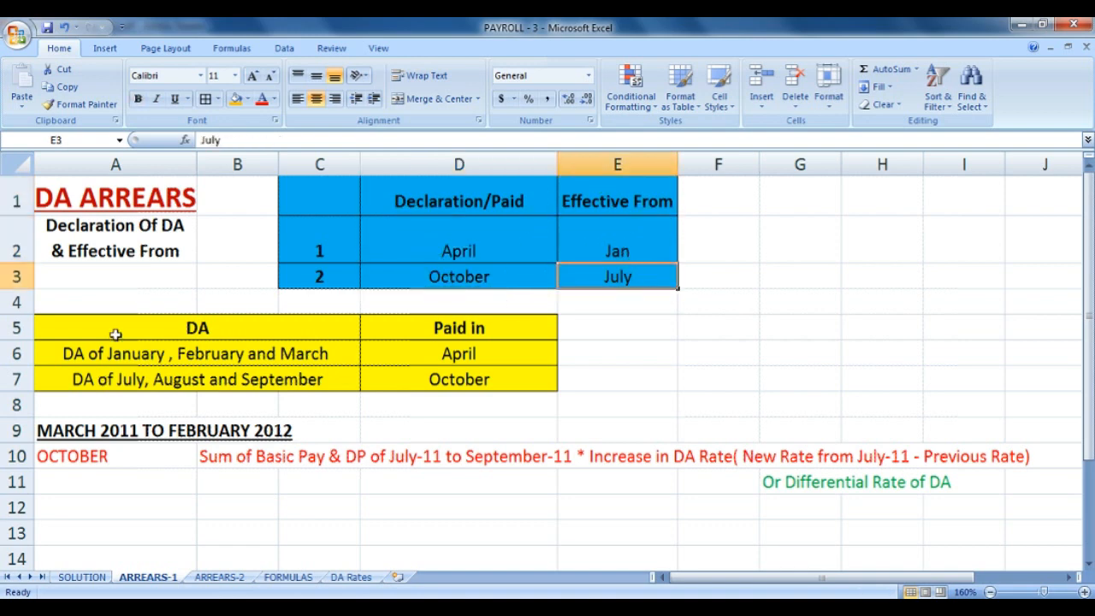
Highlight July–September DA paid in October and the October arrears explanation.
drag(117, 333, 479, 383)
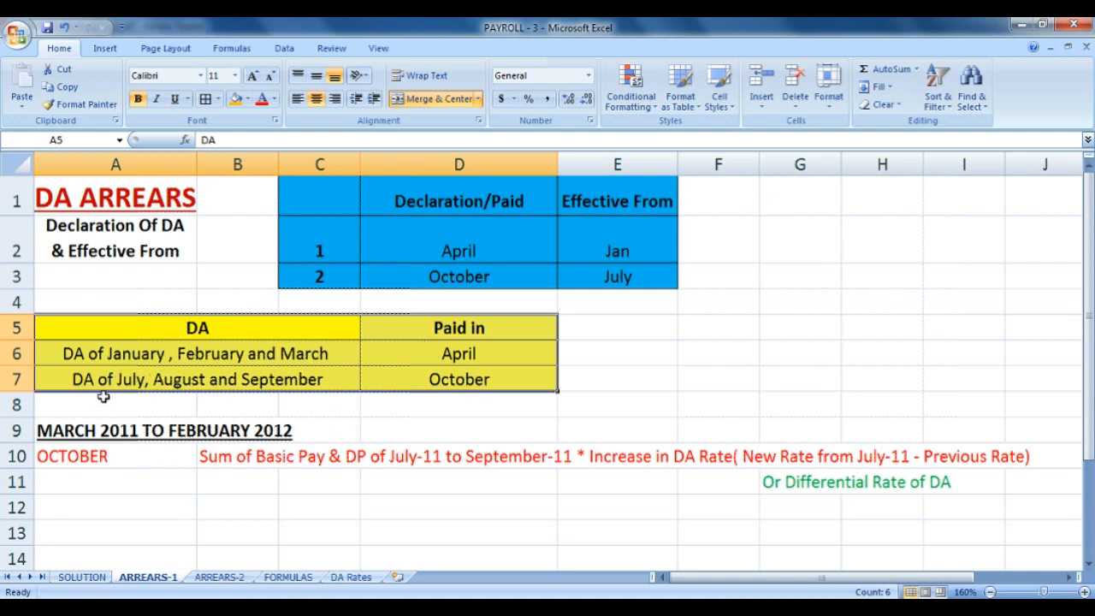
click(498, 385)
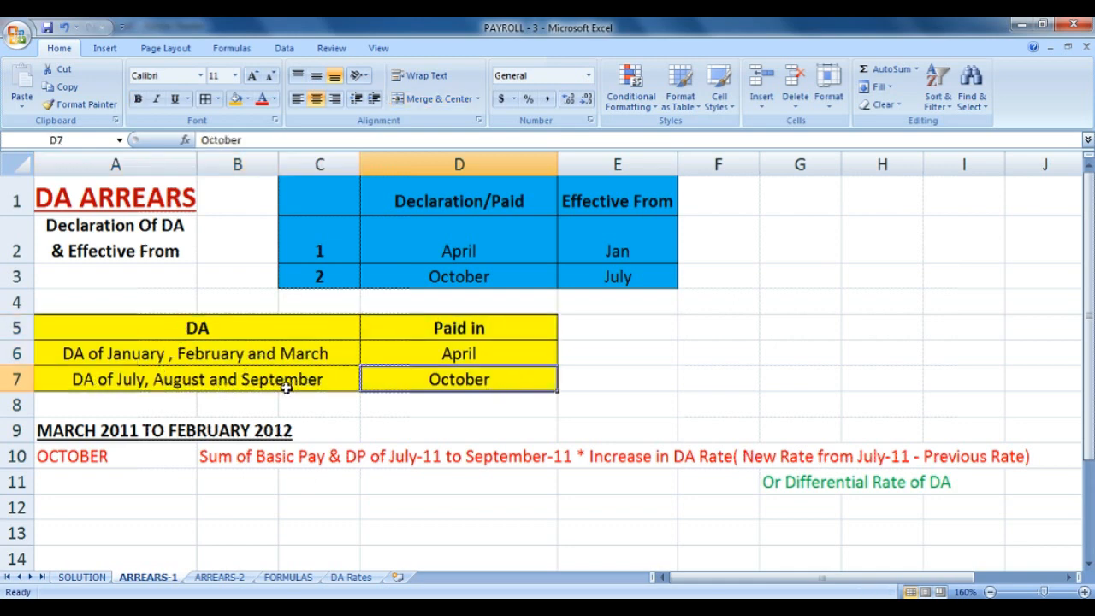
drag(101, 428, 315, 438)
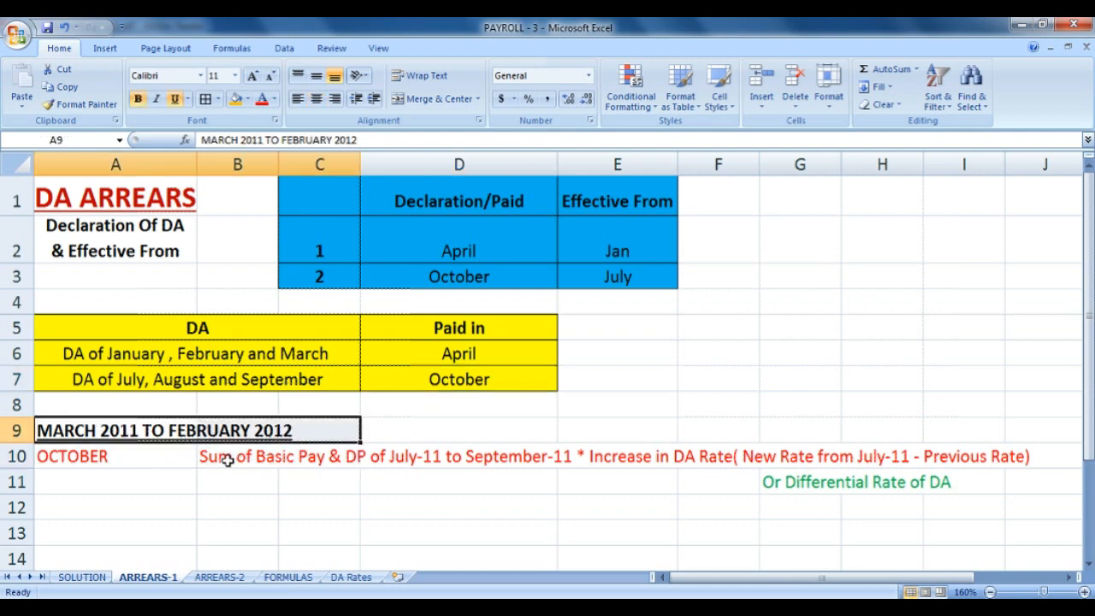
click(144, 463)
drag(143, 463, 1010, 499)
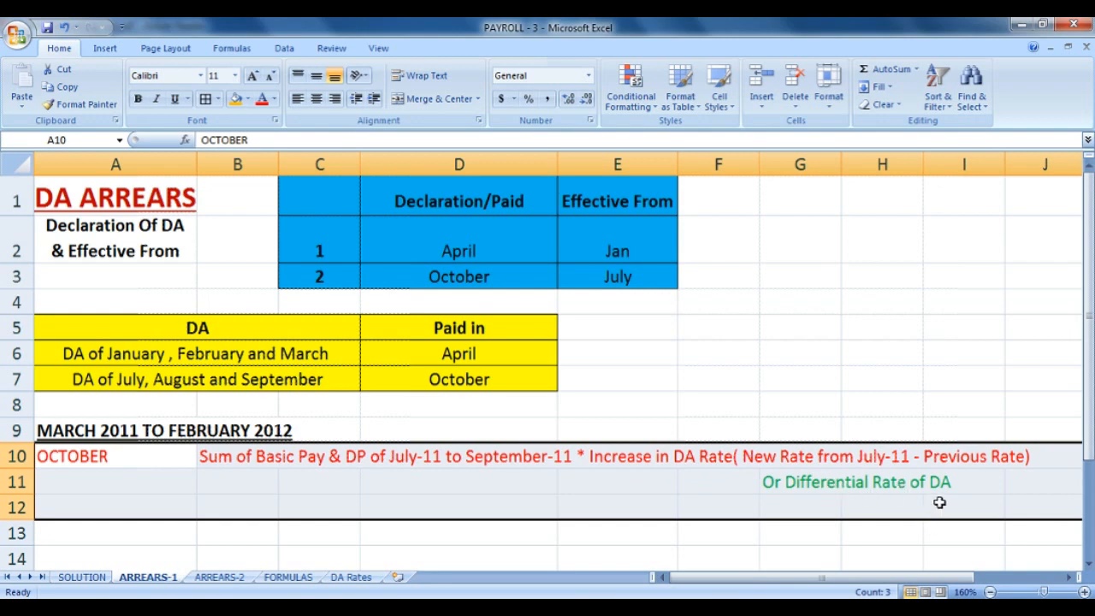
Highlight the 'New Rate from July-11' and 'Previous Rate' parts of the row 10 note.
click(781, 461)
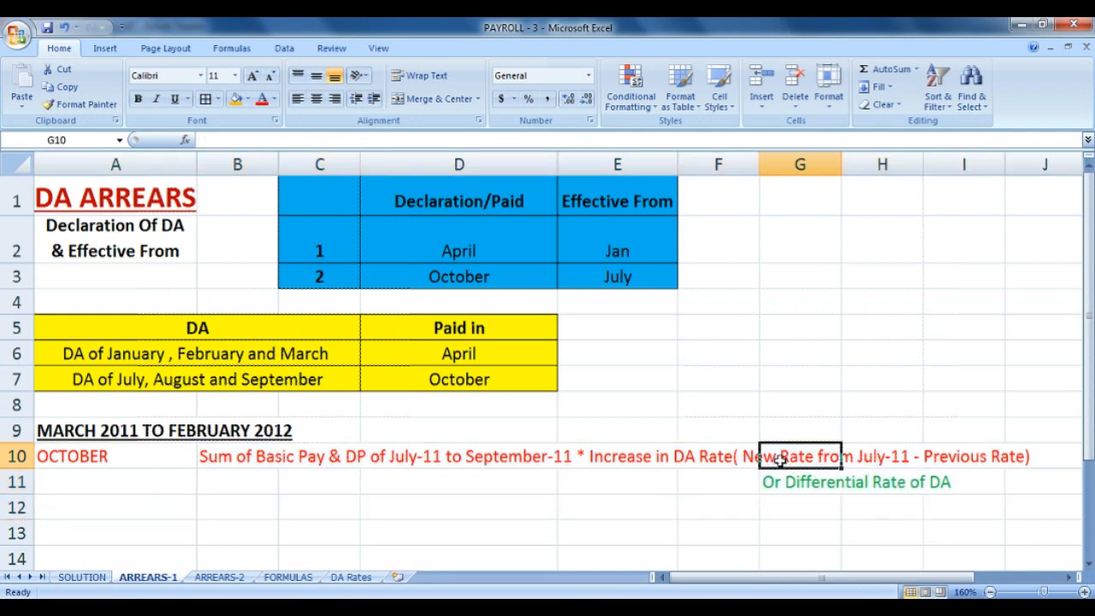
drag(751, 460, 874, 461)
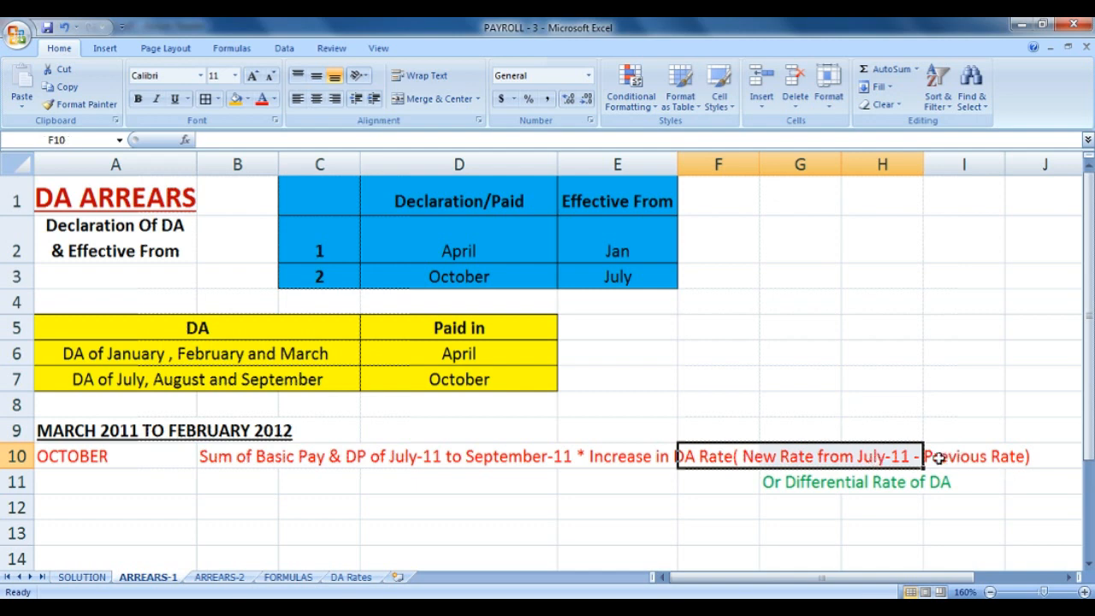
click(953, 456)
drag(999, 460, 1023, 463)
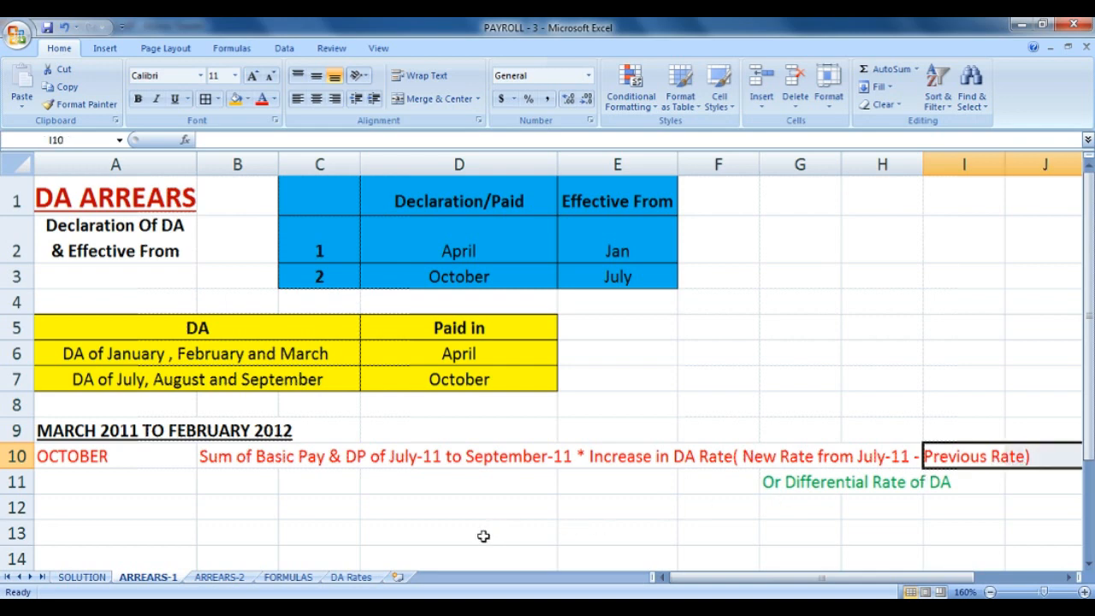
On DA Rates, compare the 58% Jul-11 rate with the 51% Jan-11 rate.
click(163, 458)
click(351, 576)
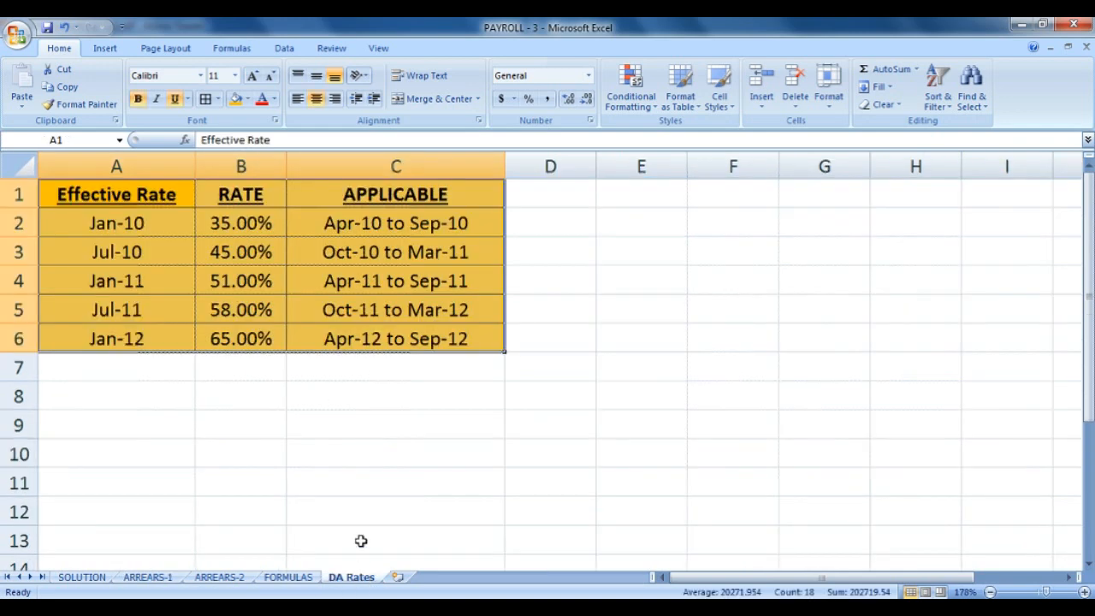
click(363, 319)
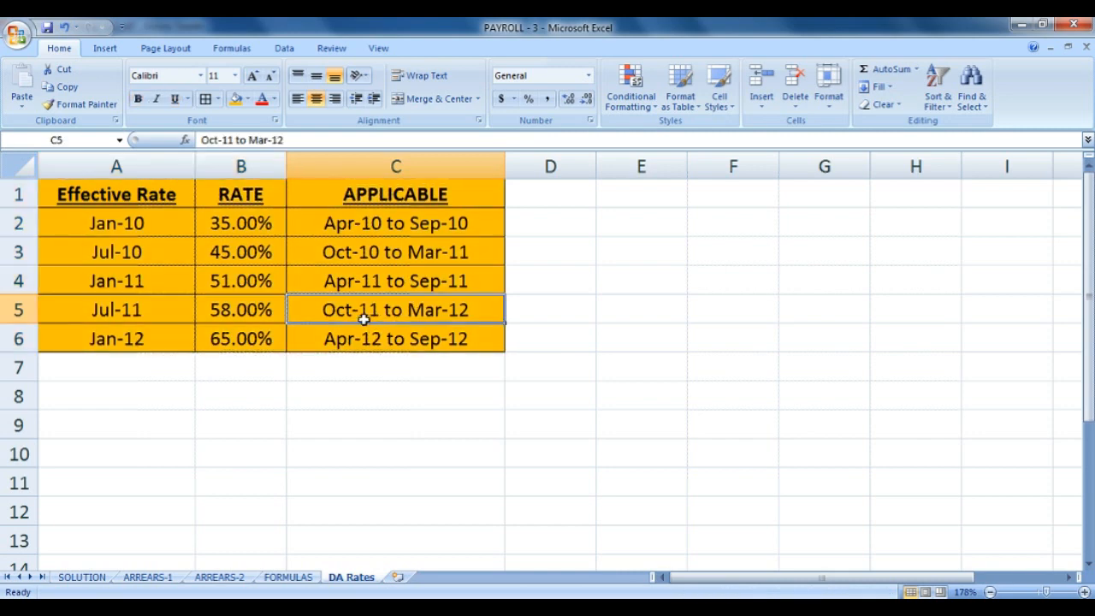
click(231, 317)
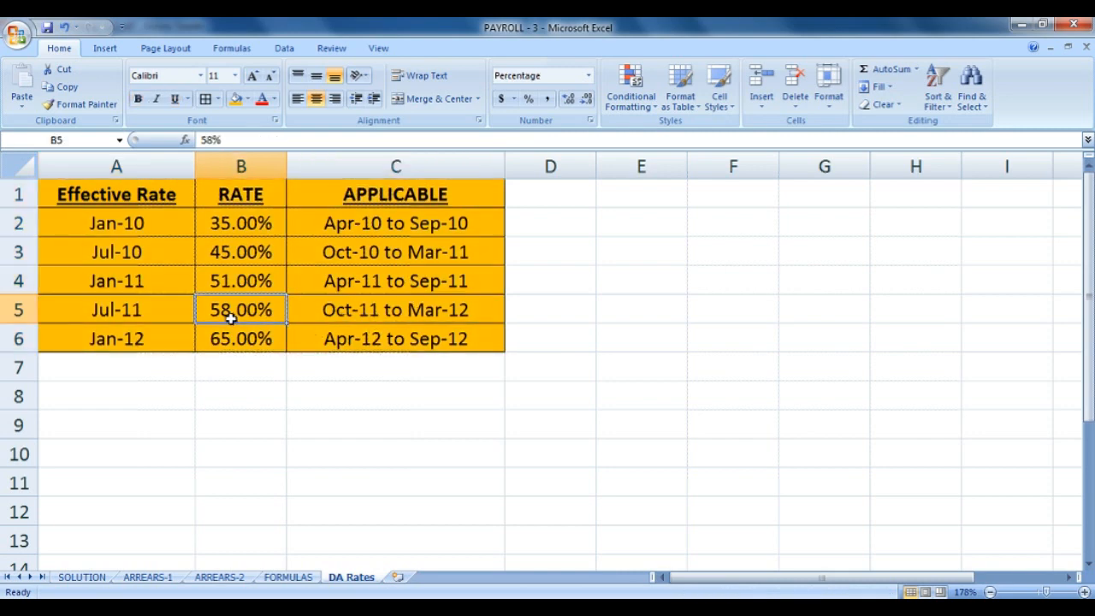
click(245, 288)
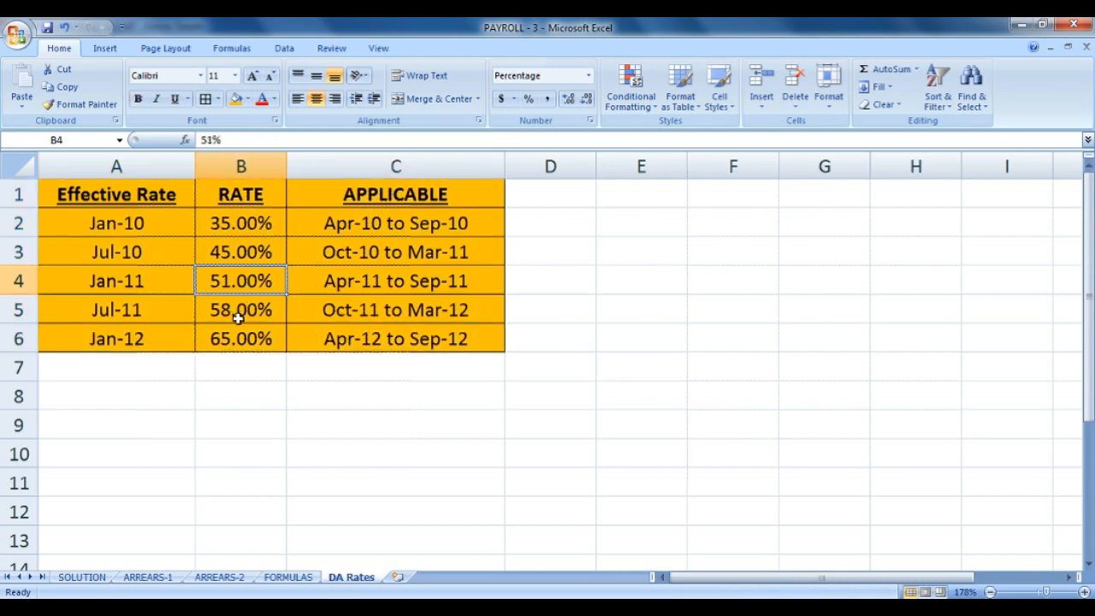
click(238, 317)
click(253, 289)
click(252, 299)
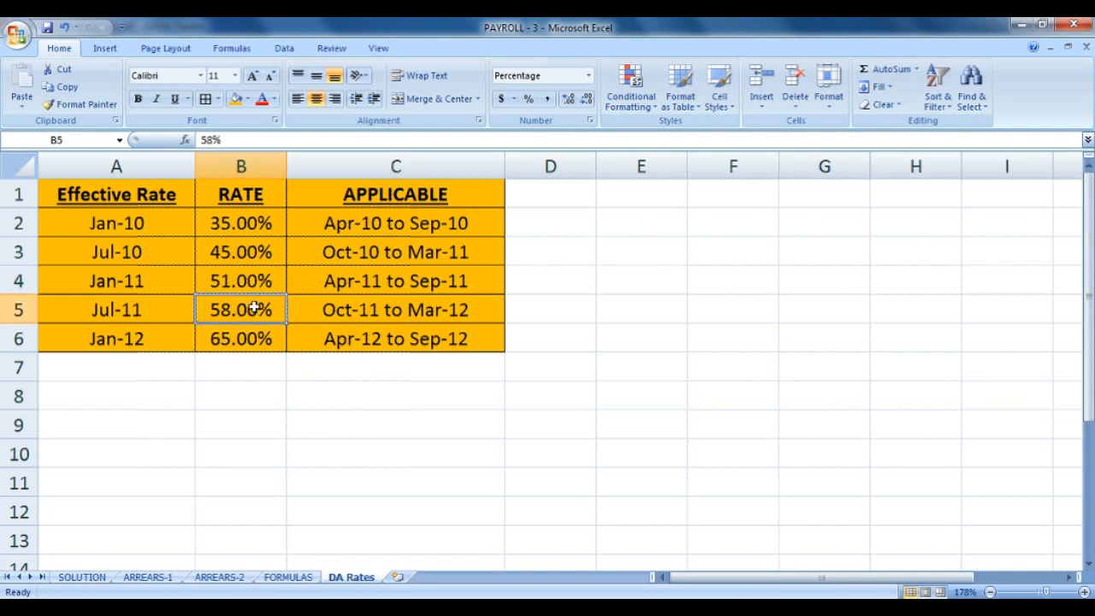
click(264, 287)
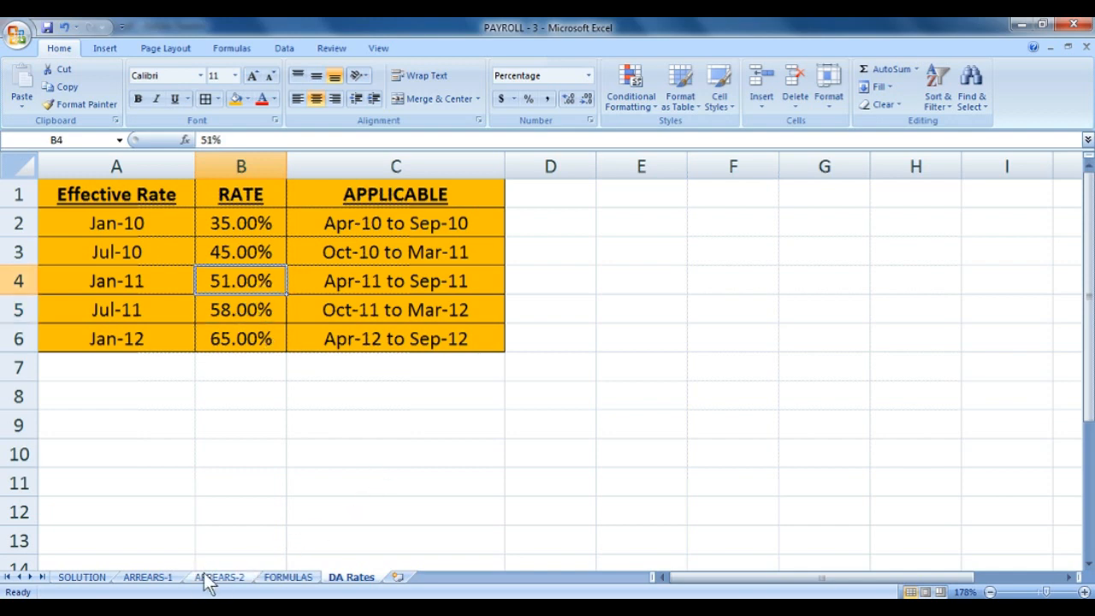
click(154, 578)
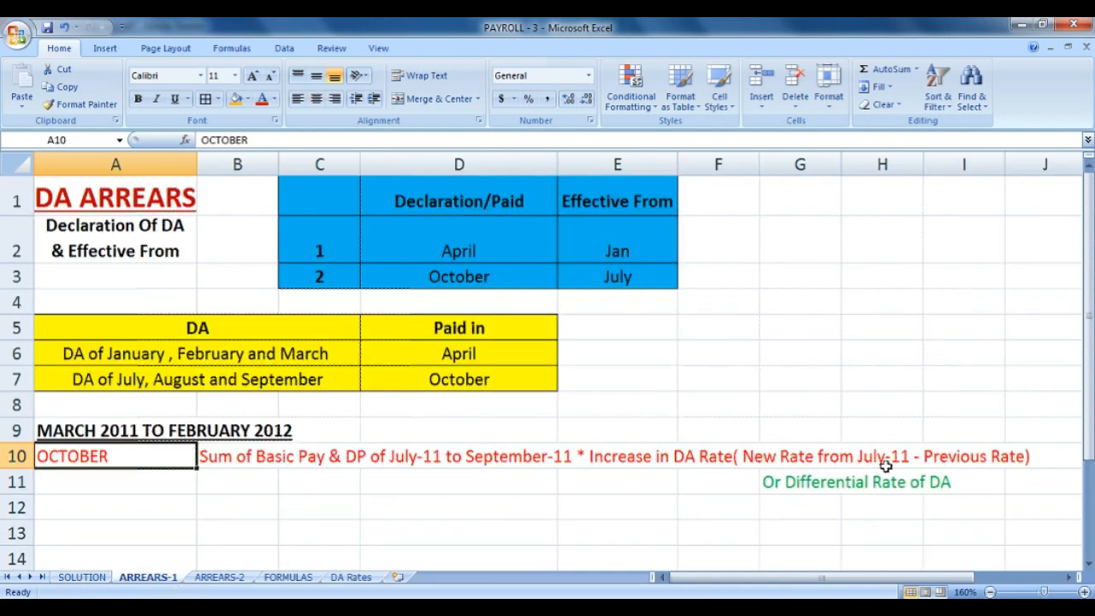
Add Jan-11 inside the B10 note's bracket so it reads 'Previous Rate Jan-11'.
click(1019, 452)
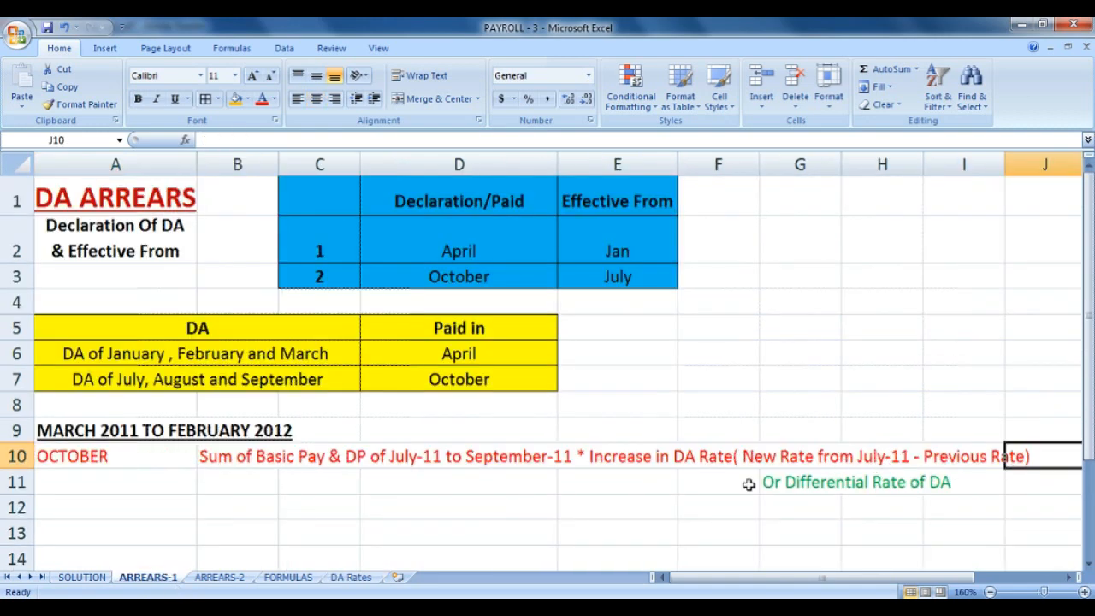
click(208, 460)
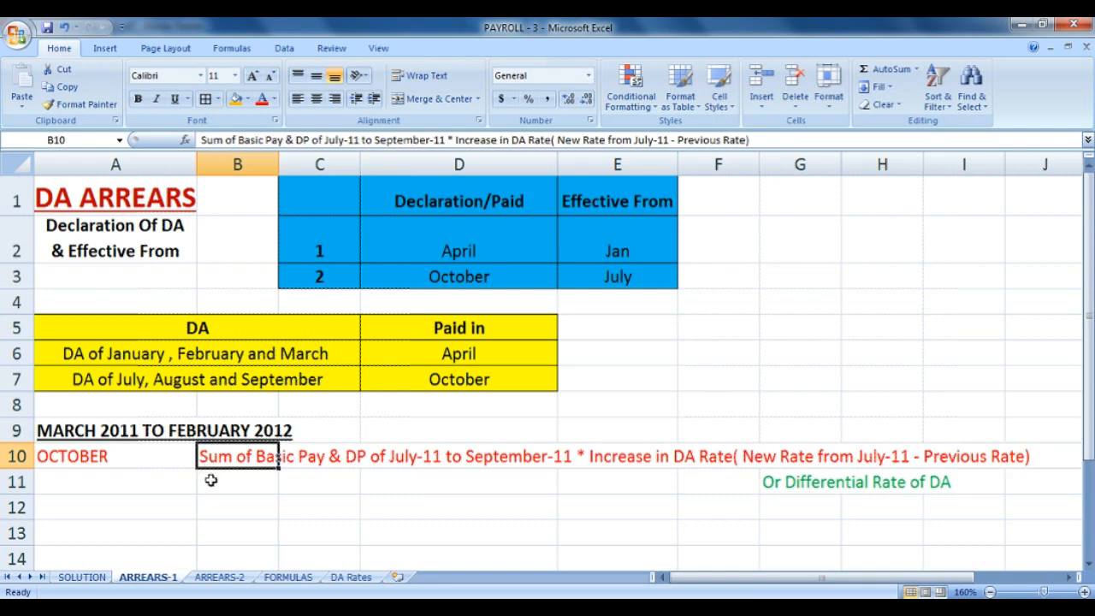
key(F2)
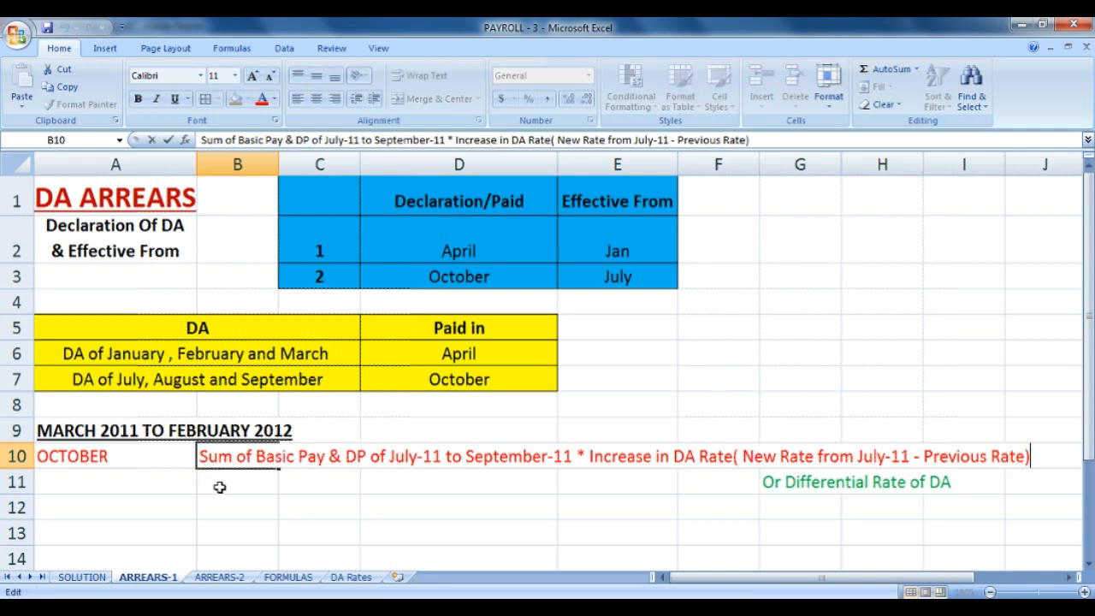
text(-)
key(BackSpace)
key(BackSpace)
text((A)
key(BackSpace)
key(BackSpace)
text(Jan)
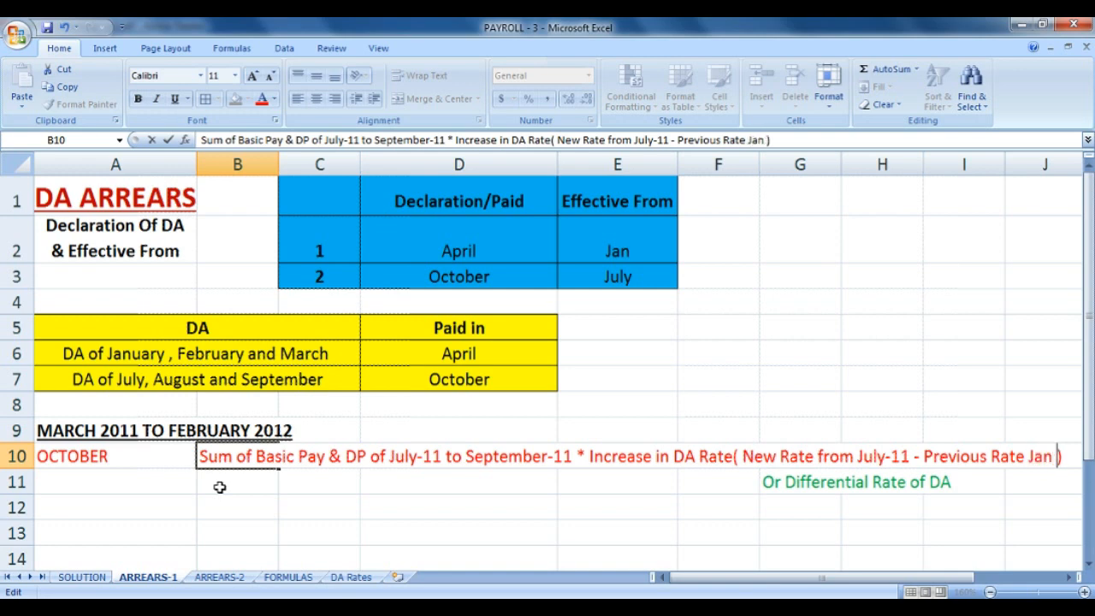
text( -11)
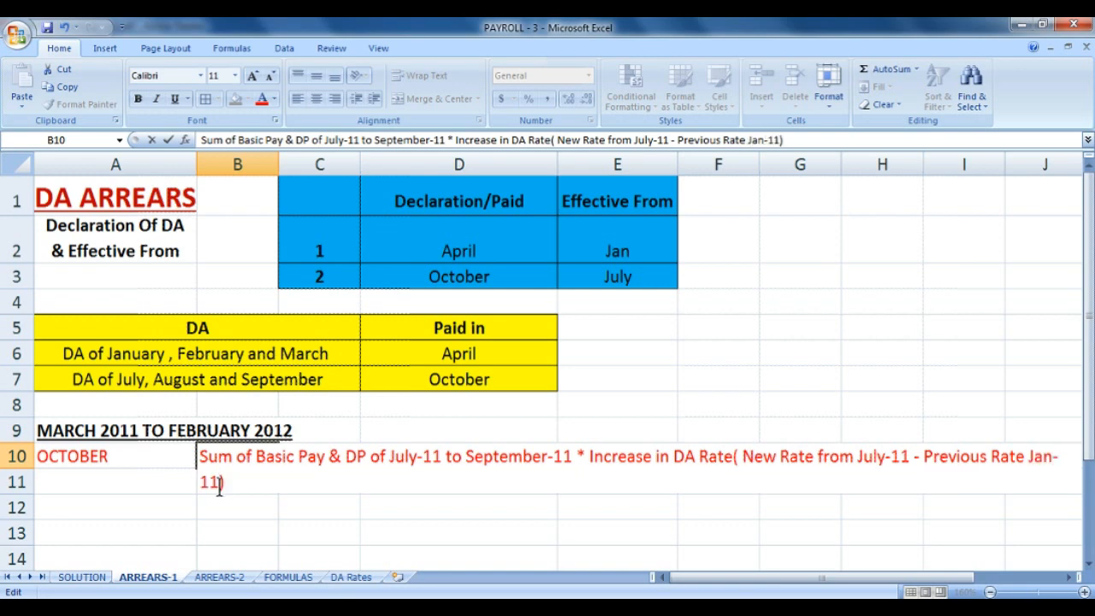
key(Return)
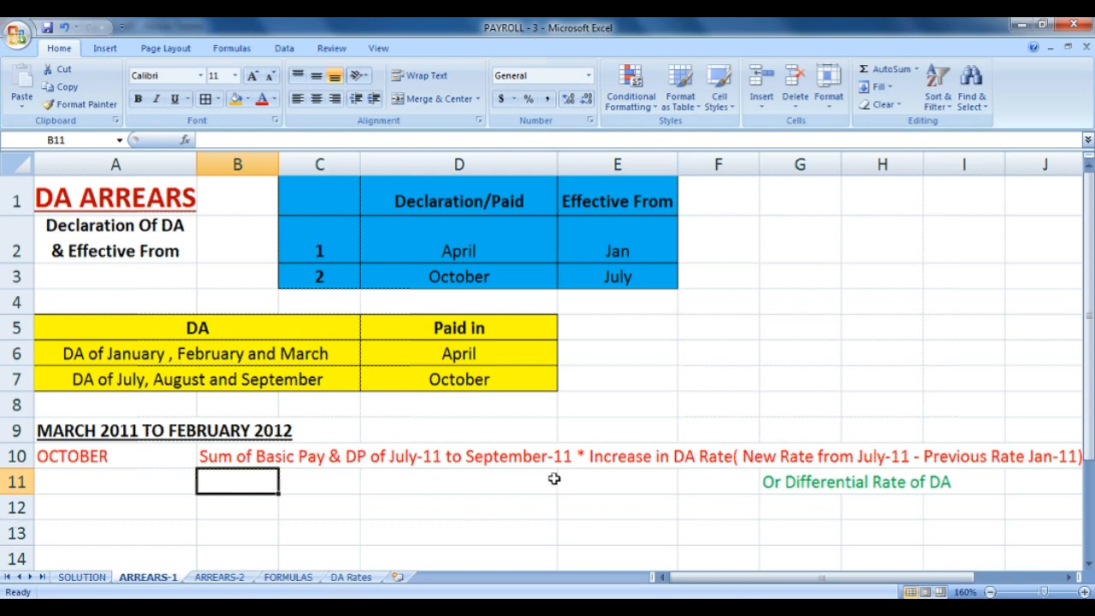
Narrow column A slightly and highlight the 'Or Differential Rate of DA' line.
drag(196, 164, 187, 164)
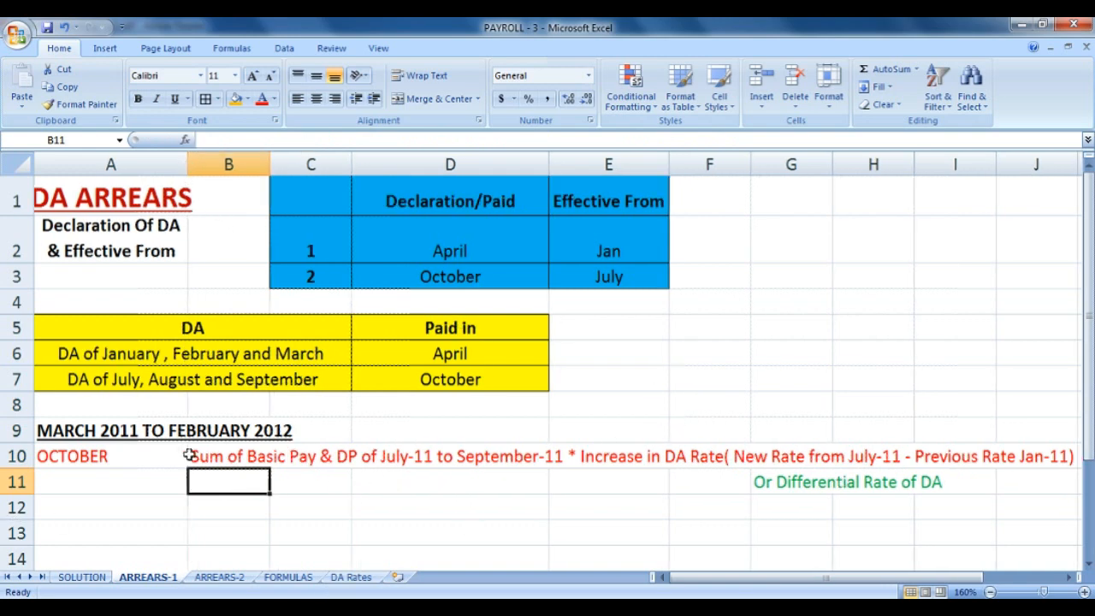
drag(765, 482, 934, 483)
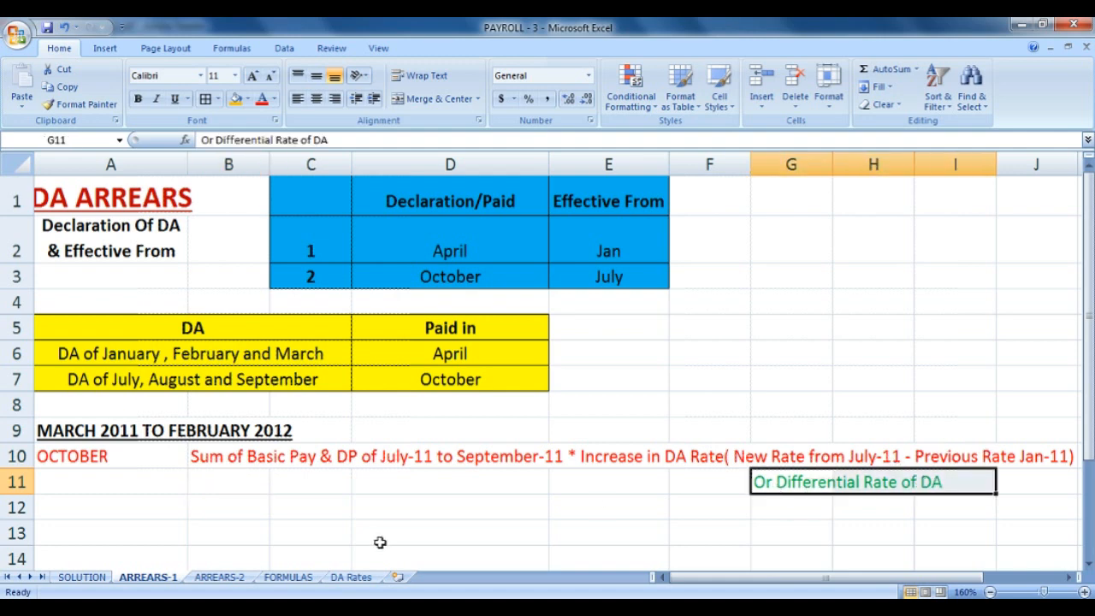
click(238, 579)
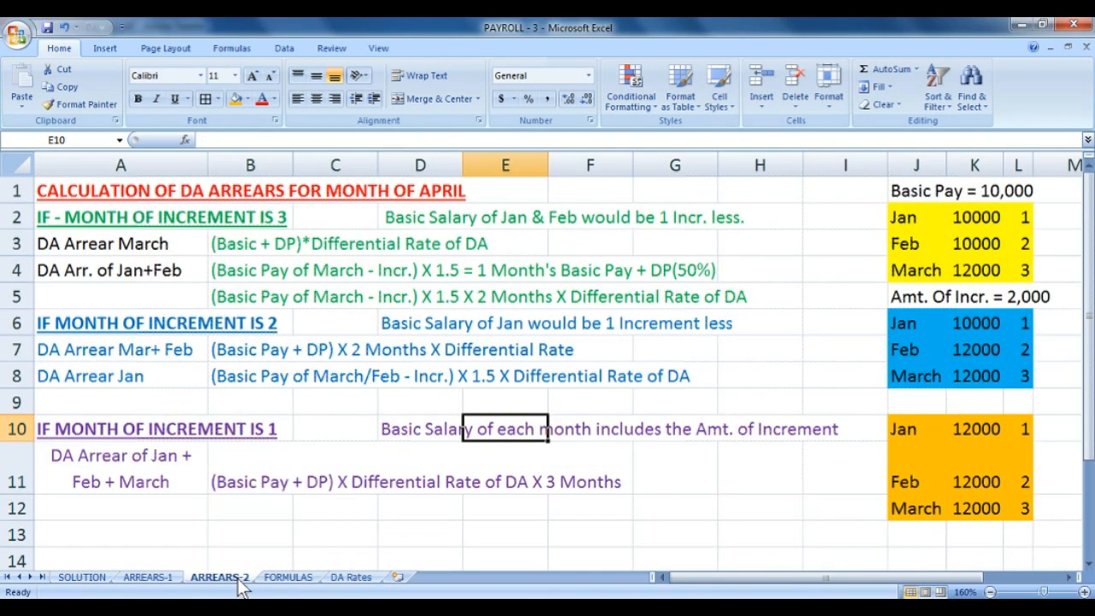
click(147, 578)
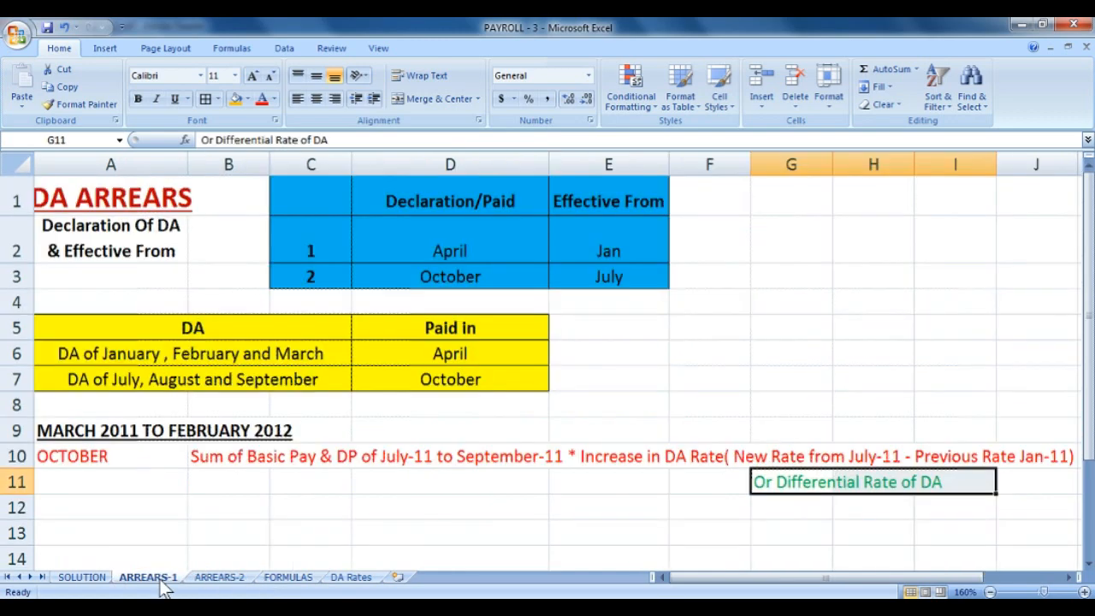
On DA Rates, review the 35%, 51% and 58% rates and their applicable periods.
click(354, 580)
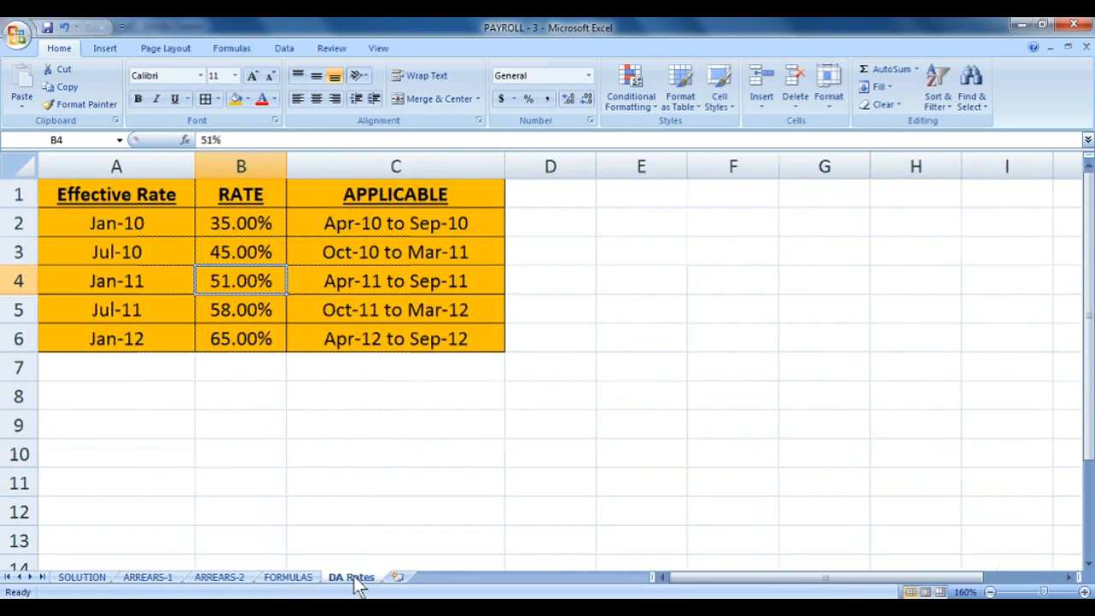
click(245, 227)
drag(372, 225, 476, 222)
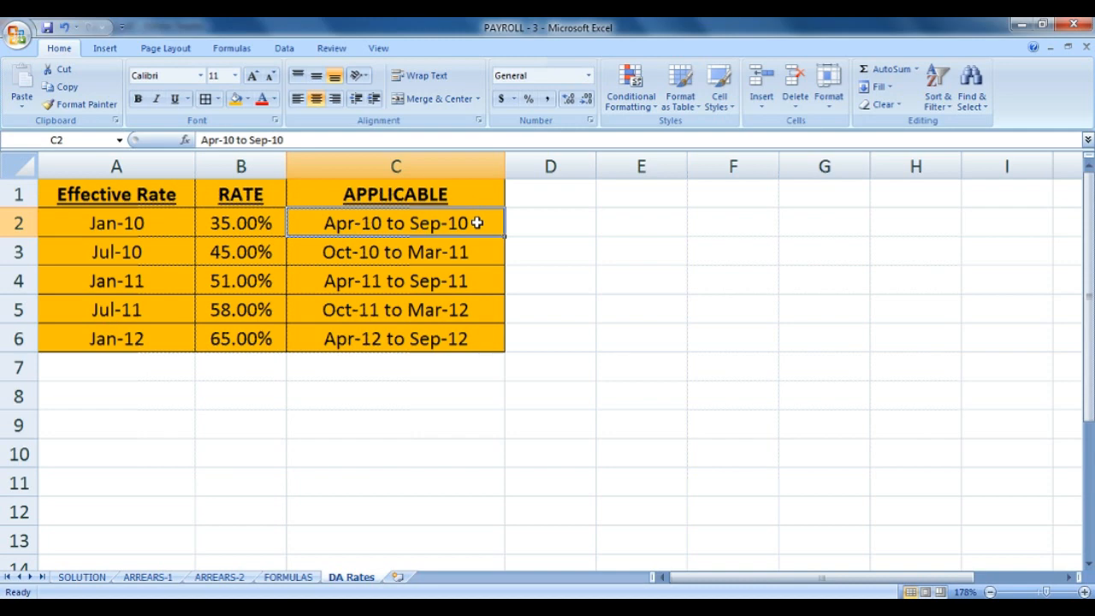
click(344, 290)
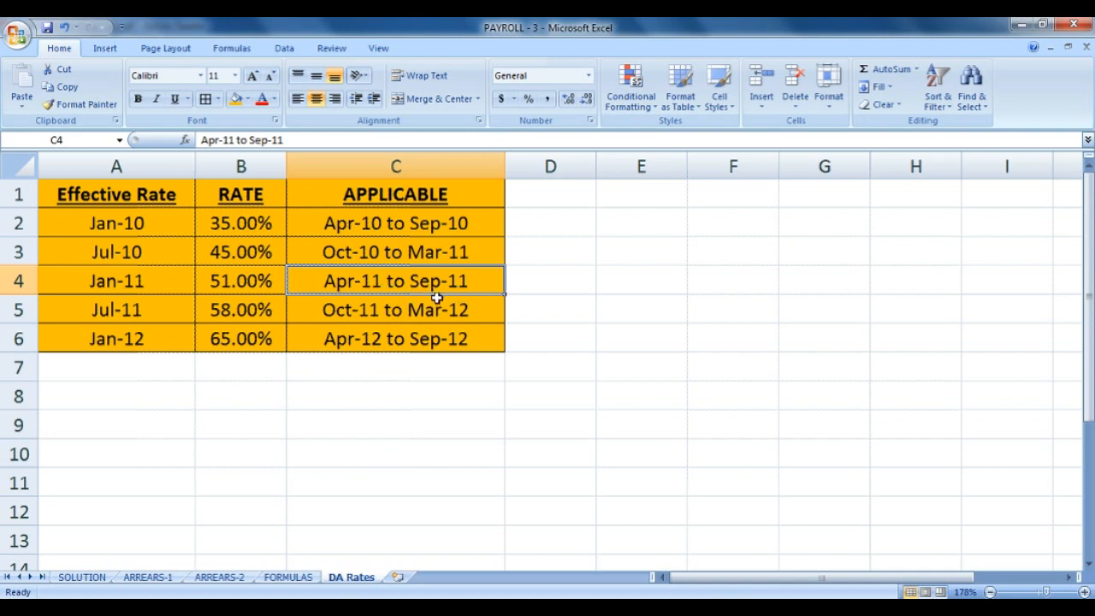
click(270, 283)
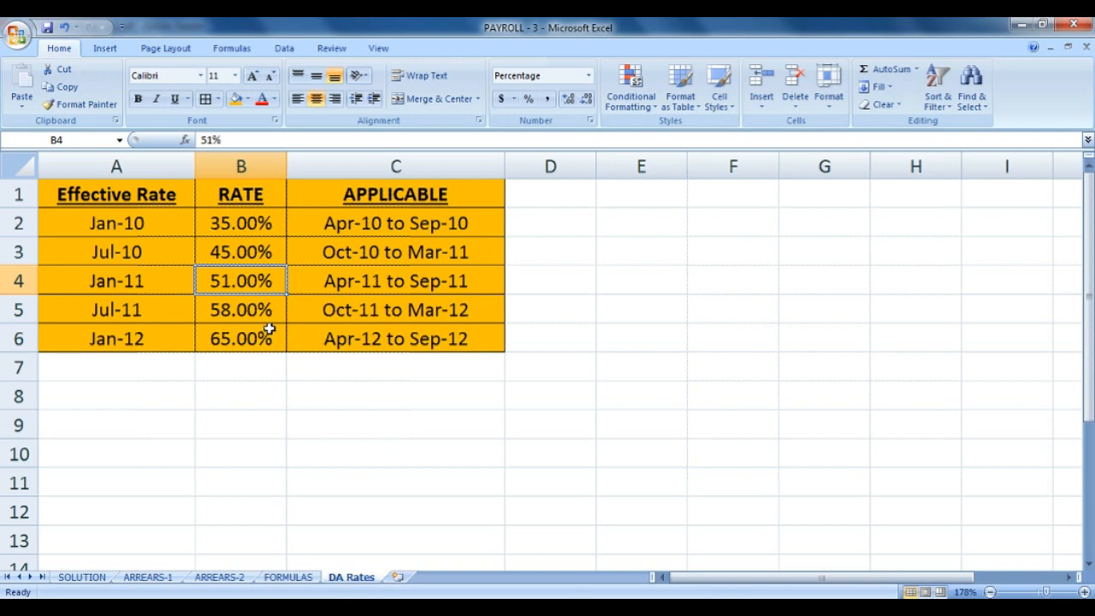
click(270, 314)
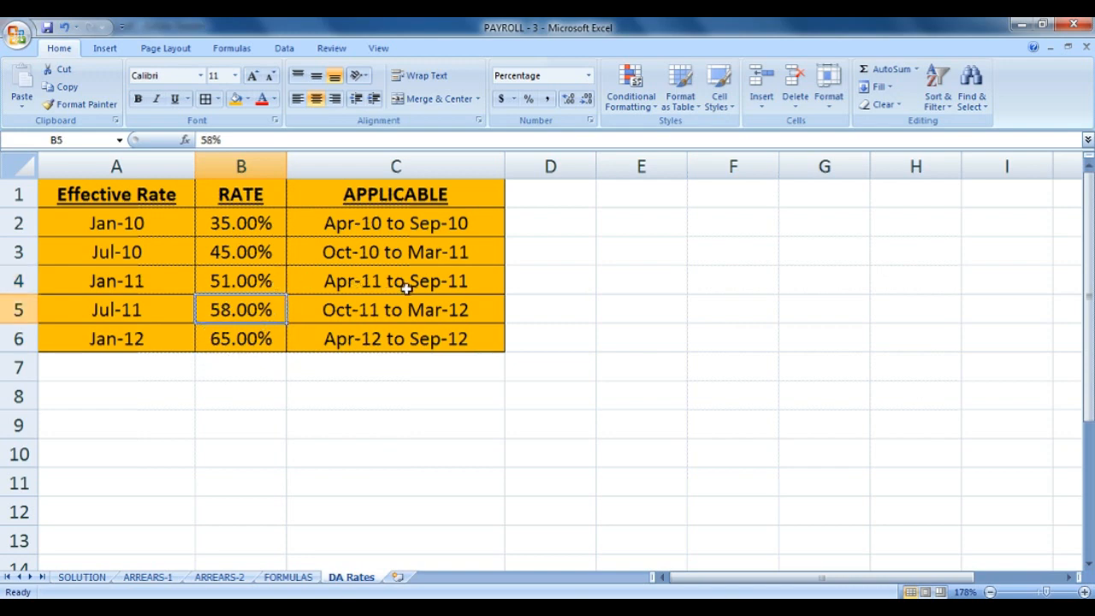
click(341, 313)
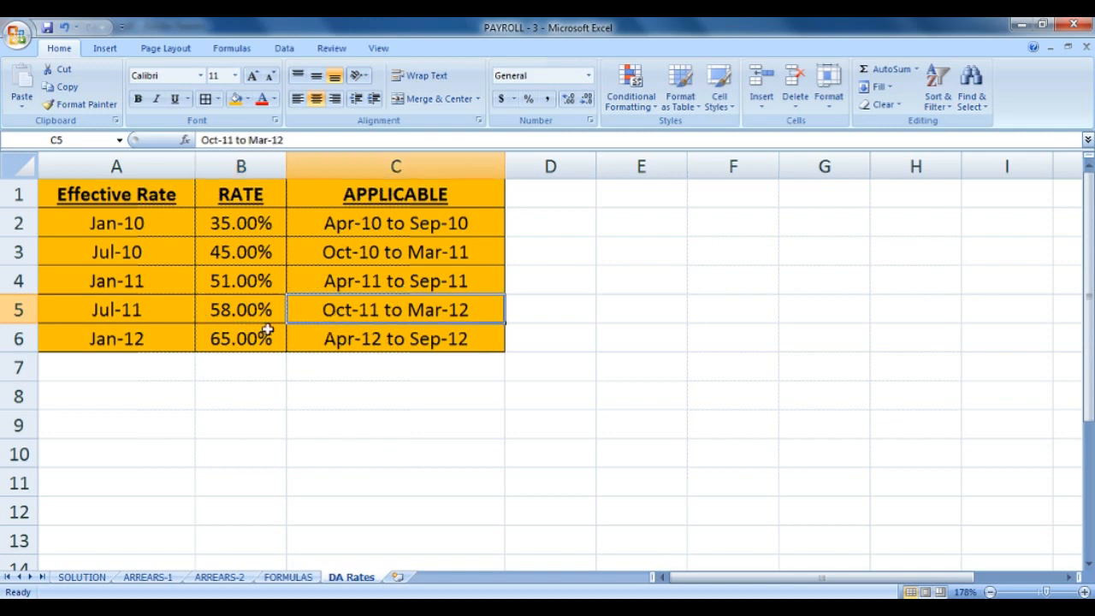
mouse_move(257, 303)
mouse_down()
mouse_move(261, 288)
mouse_move(258, 314)
mouse_move(264, 287)
mouse_move(265, 304)
mouse_up()
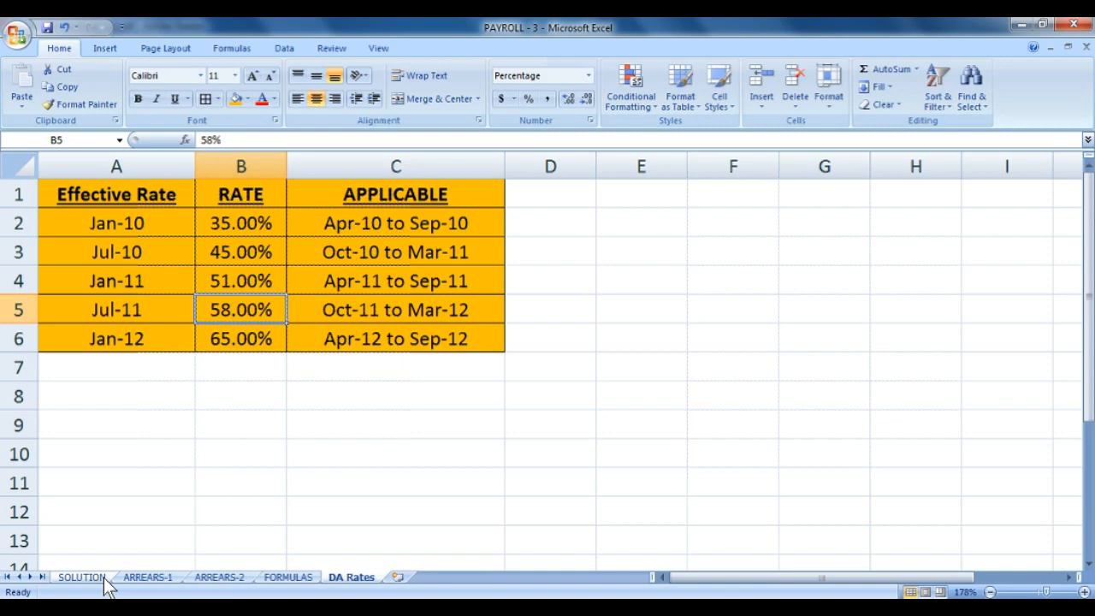
Highlight the full two-line October arrears explanation on ARREARS-1.
click(162, 577)
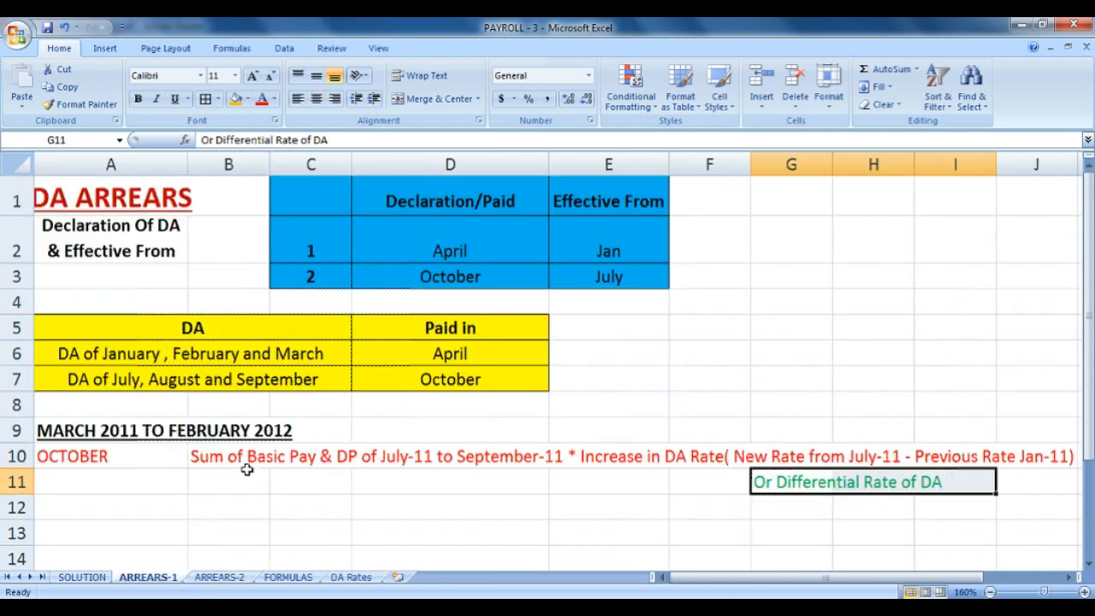
drag(247, 467, 1036, 480)
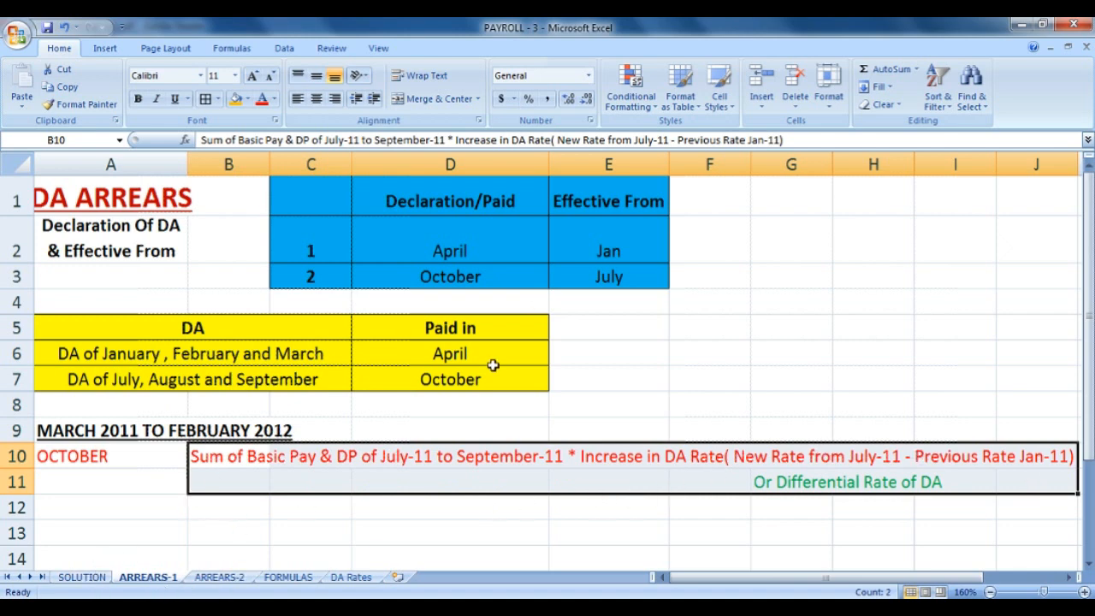
click(105, 579)
Fill the Oct-11 DA Arrears cell E14 on SOLUTION yellow.
click(342, 427)
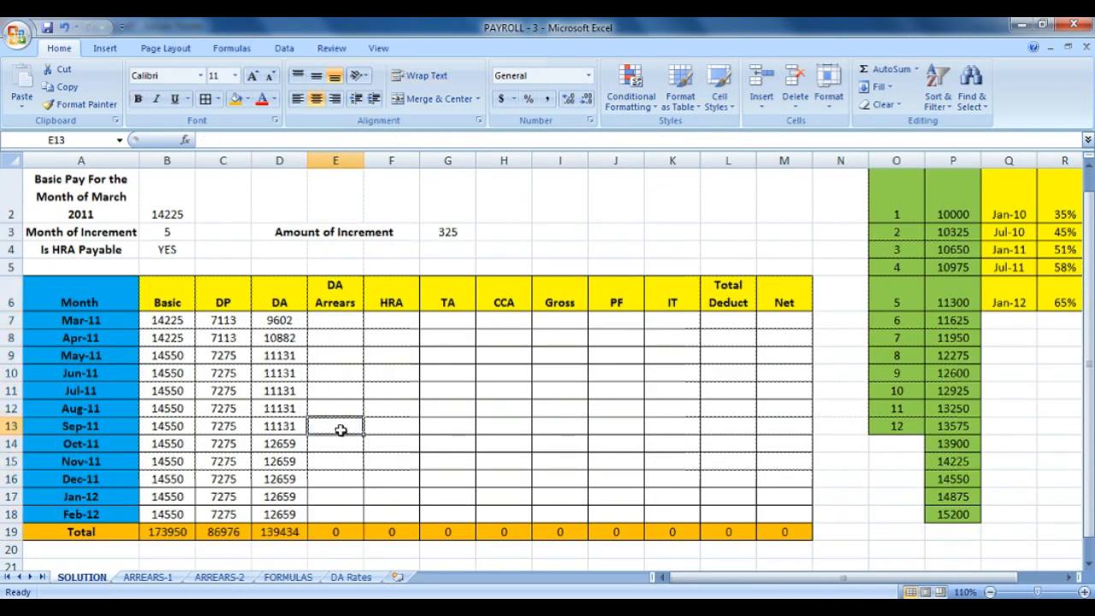
click(86, 460)
drag(84, 445, 321, 449)
click(325, 447)
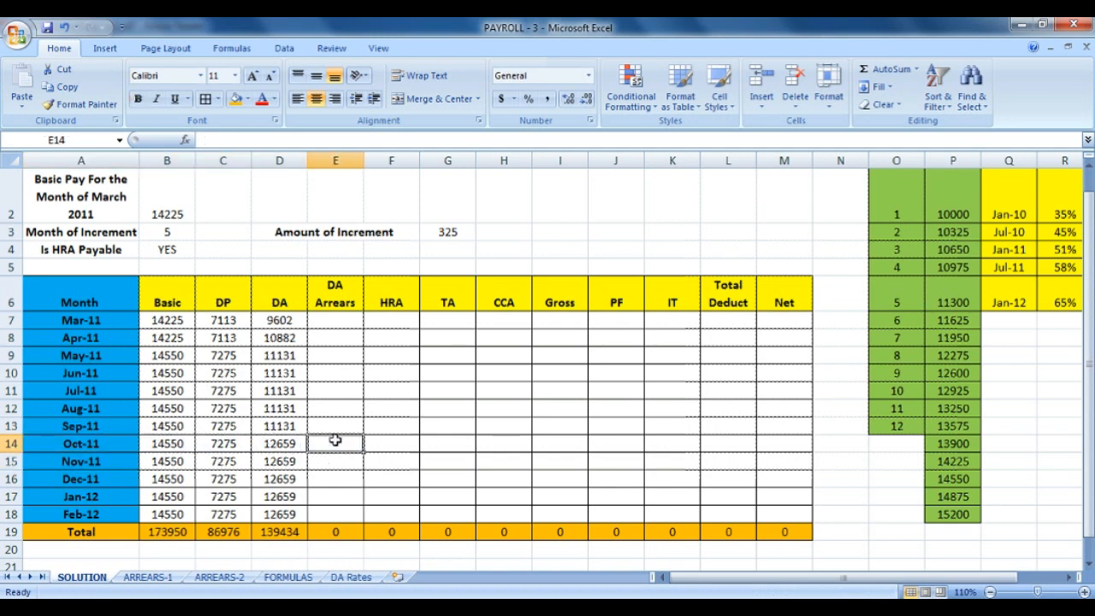
click(245, 105)
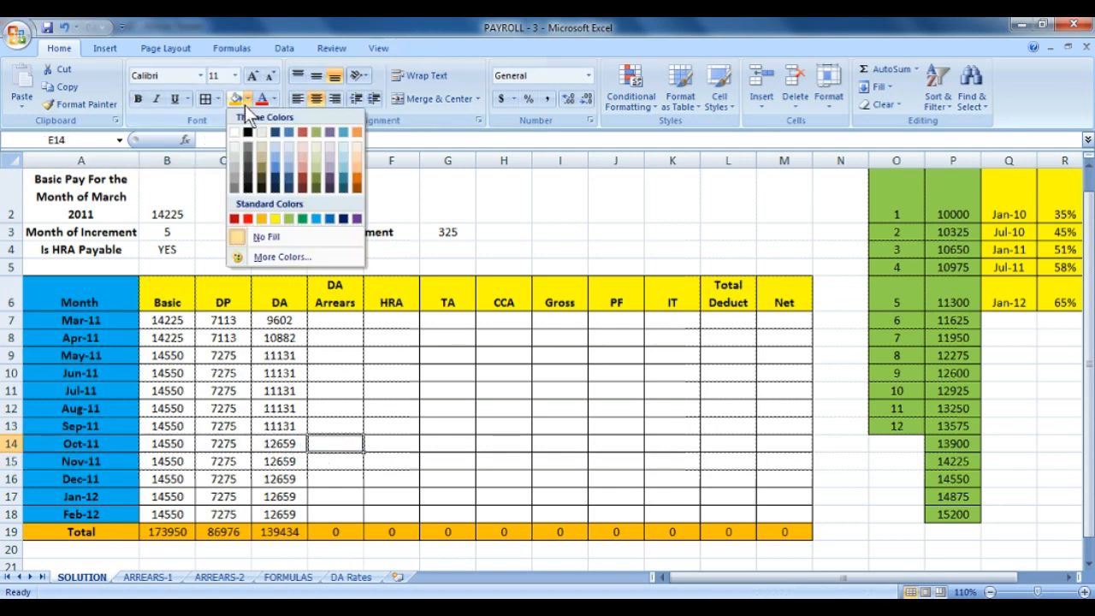
click(276, 219)
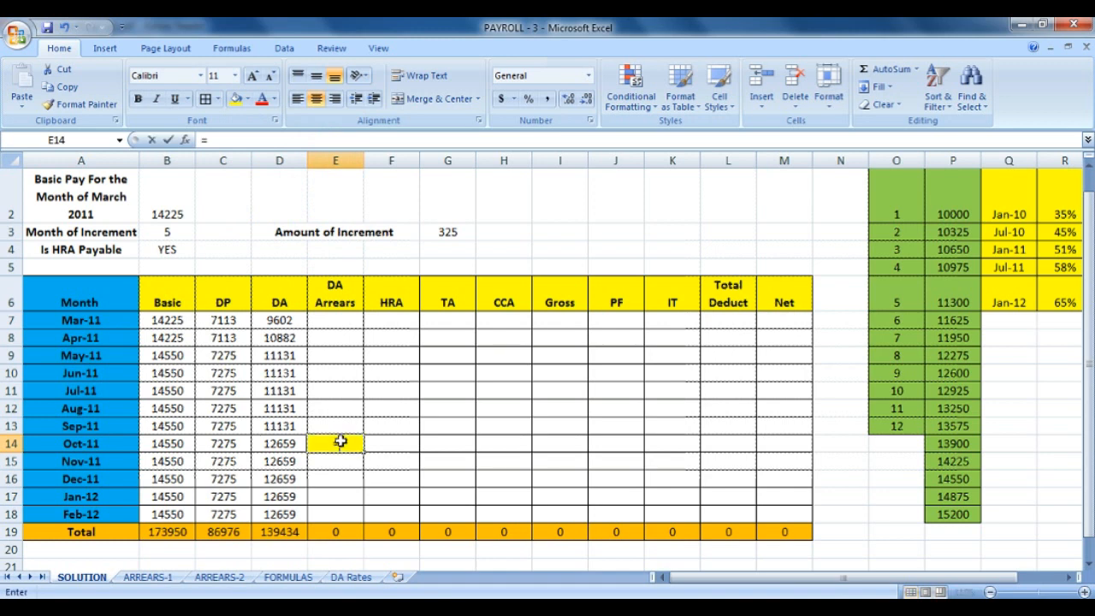
Start E14's formula with =SUM(B11:C13), the Jul–Sep Basic plus DP total.
text(=)
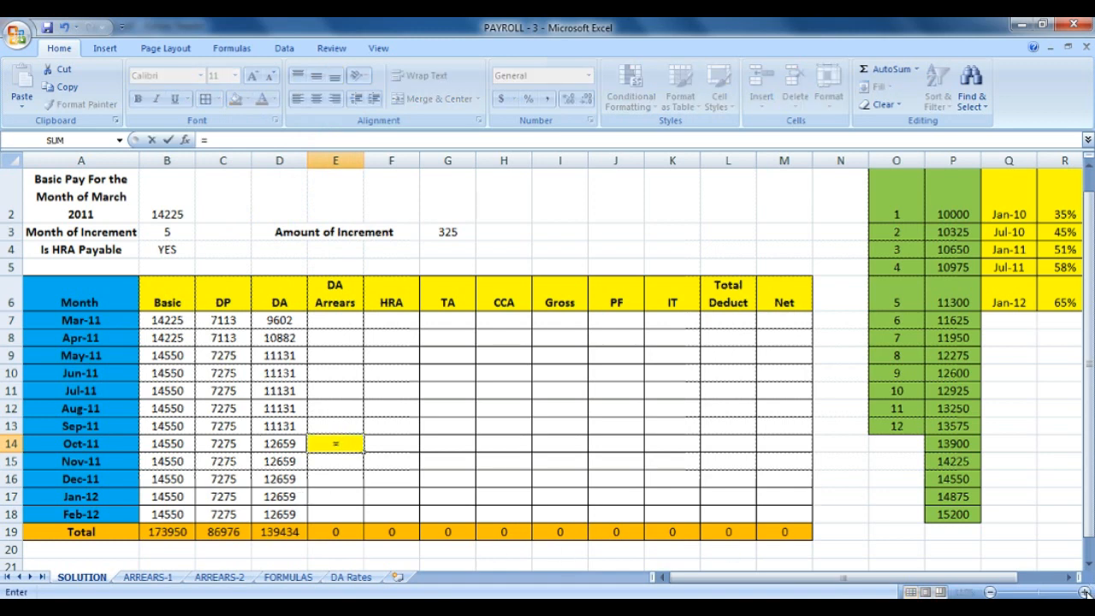
click(351, 445)
text(sum)
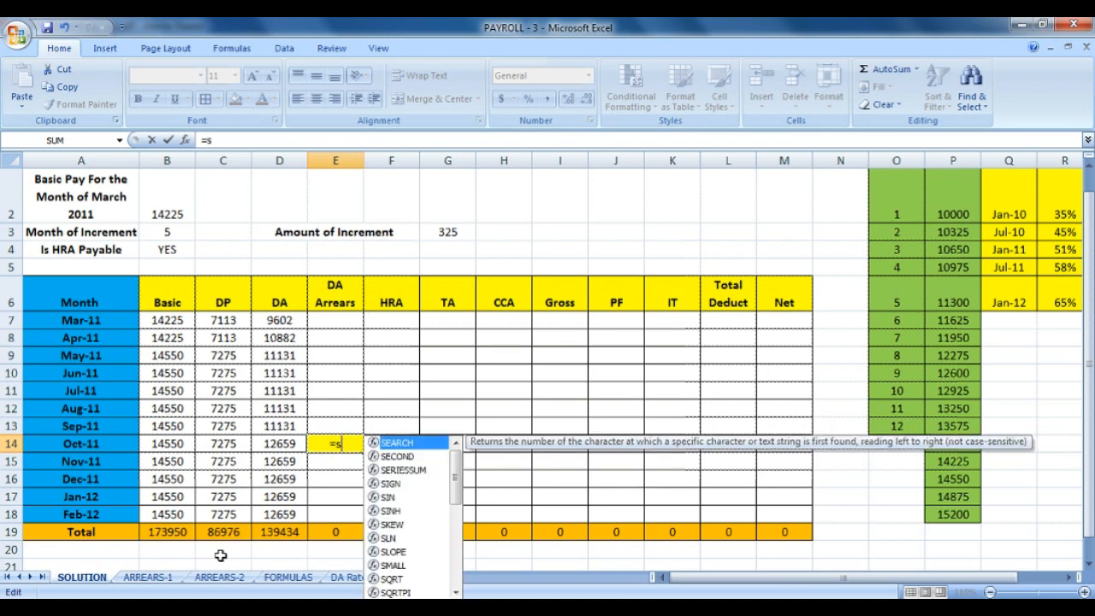
key(BackSpace)
key(BackSpace)
key(BackSpace)
text(SU)
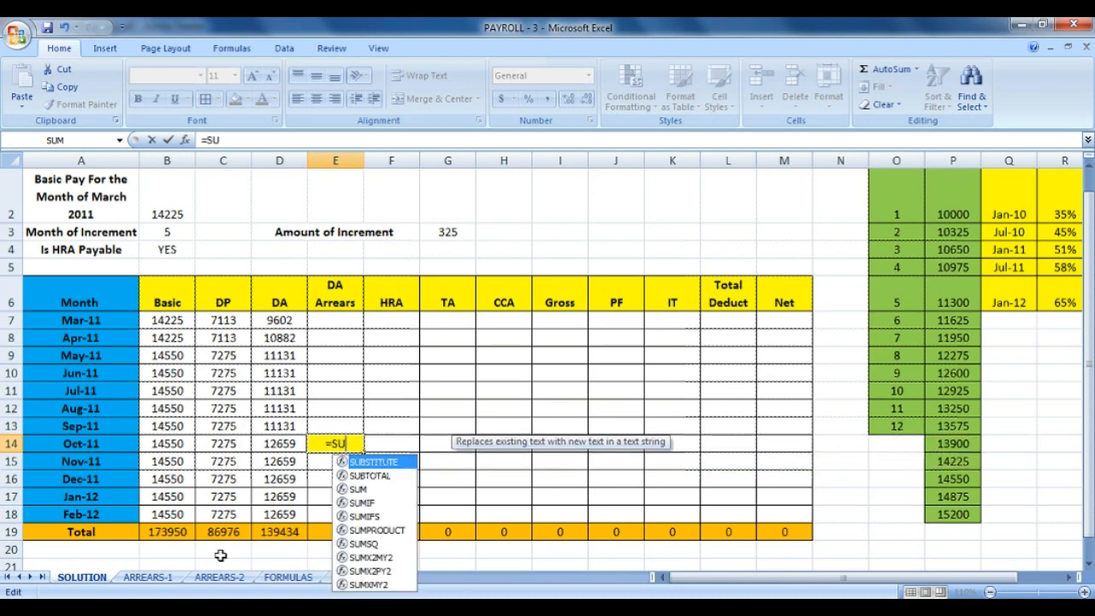
text(M()
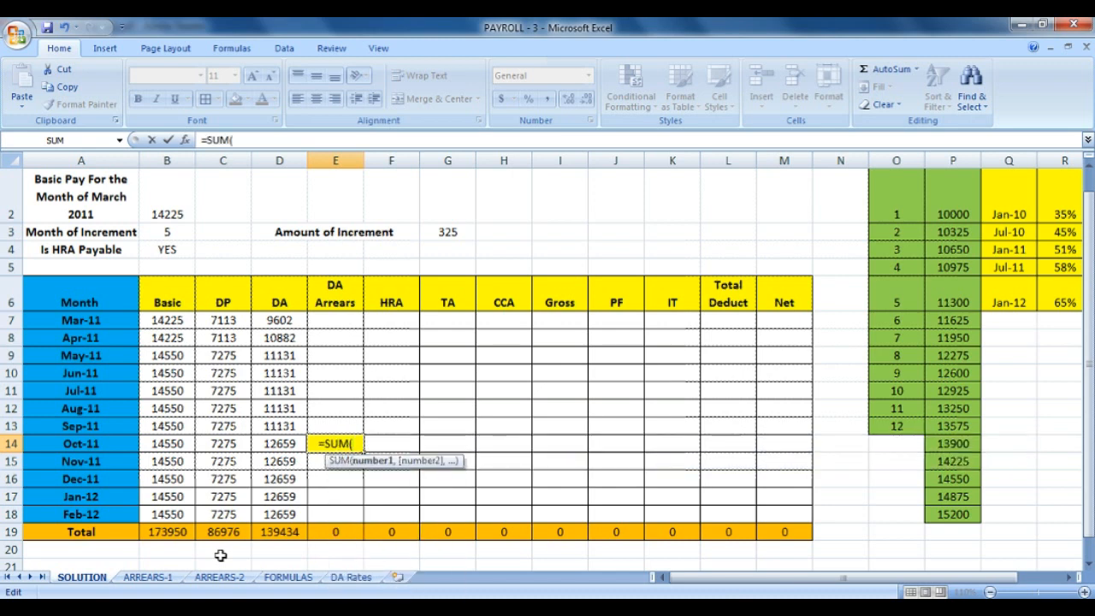
click(219, 390)
drag(219, 390, 173, 415)
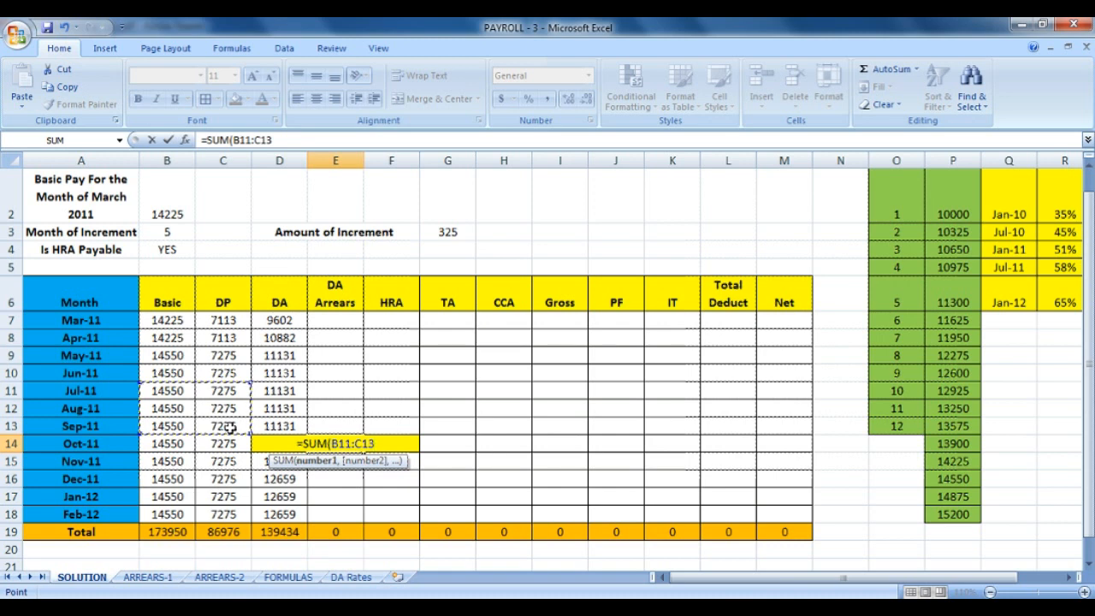
text())
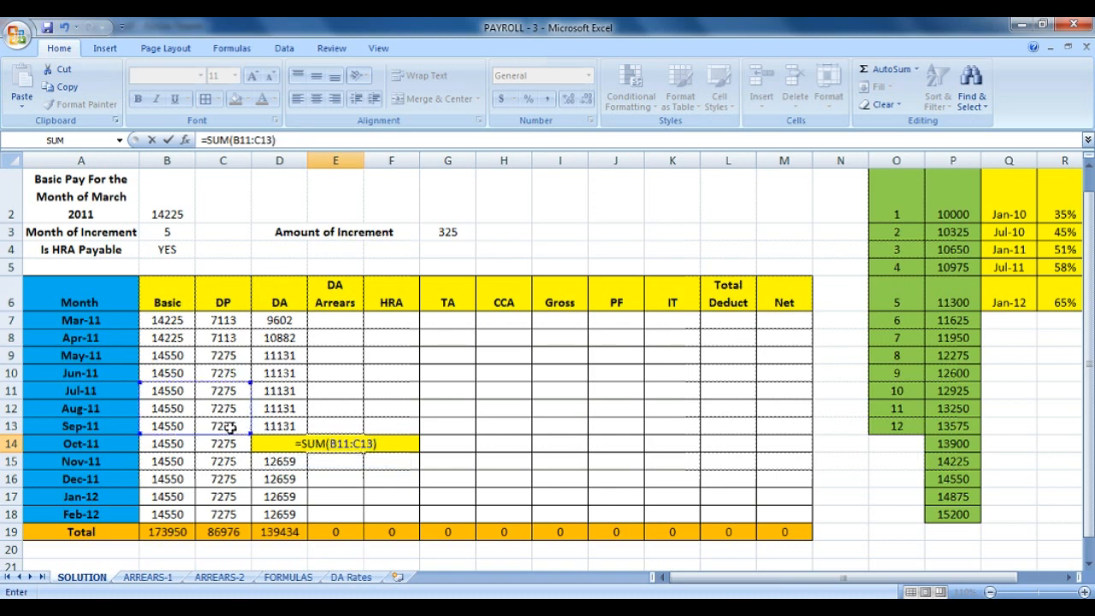
text(8)
key(BackSpace)
Multiply the sum by (R5-R4), giving 4583.25 arrears in E14.
text(*)
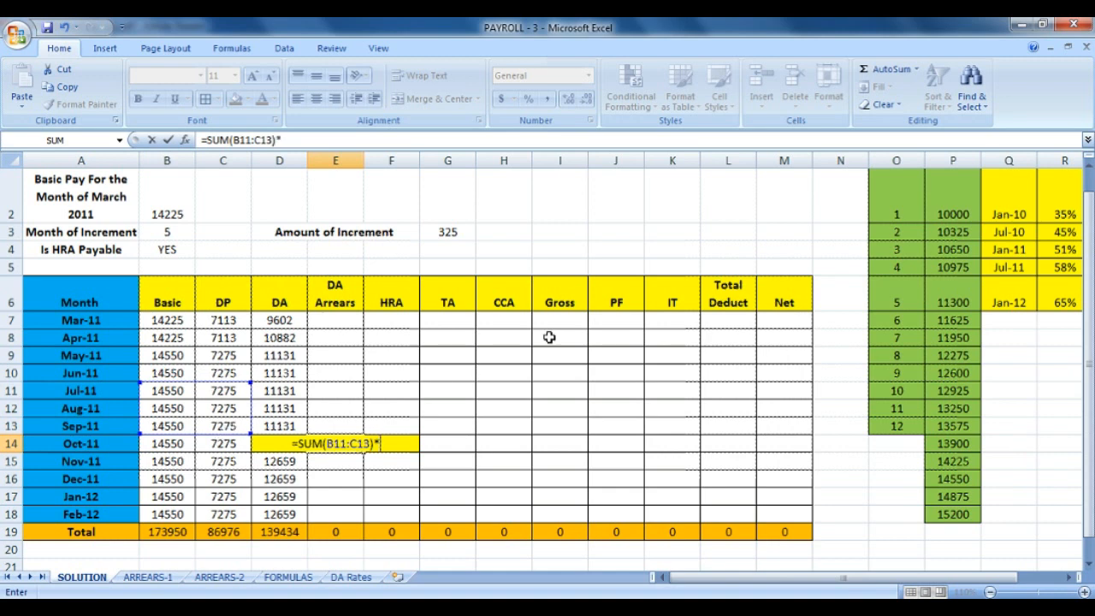
drag(1090, 224, 1090, 212)
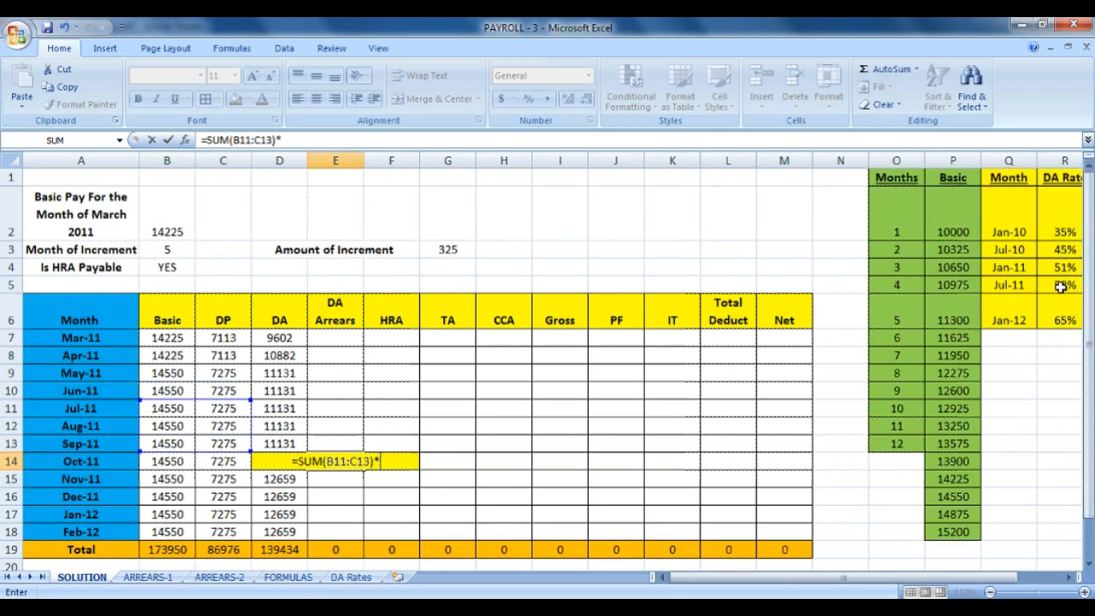
text(()
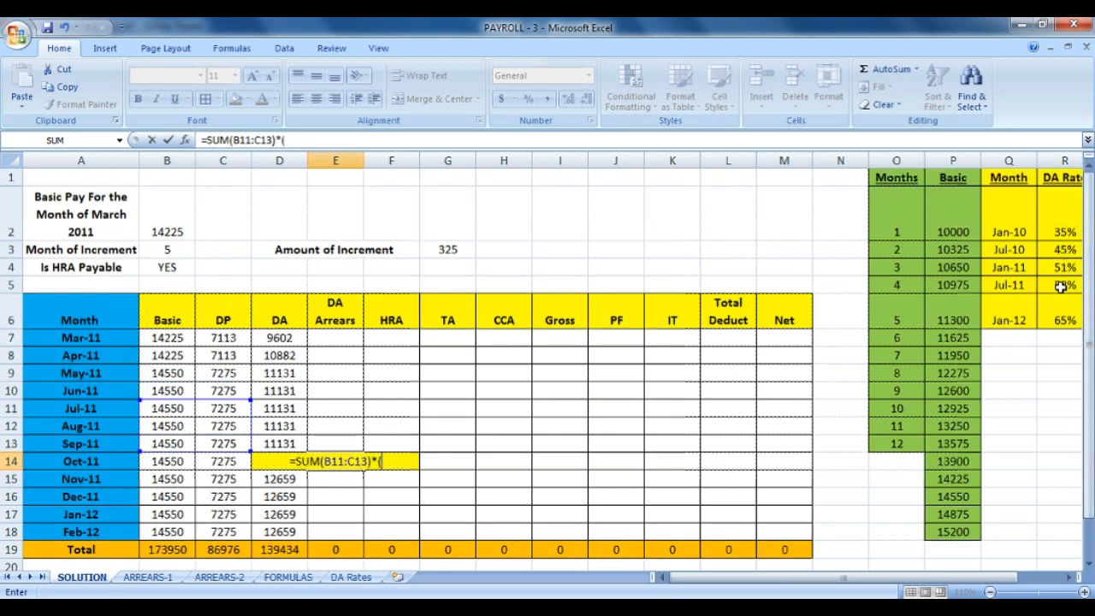
click(1062, 287)
text(-)
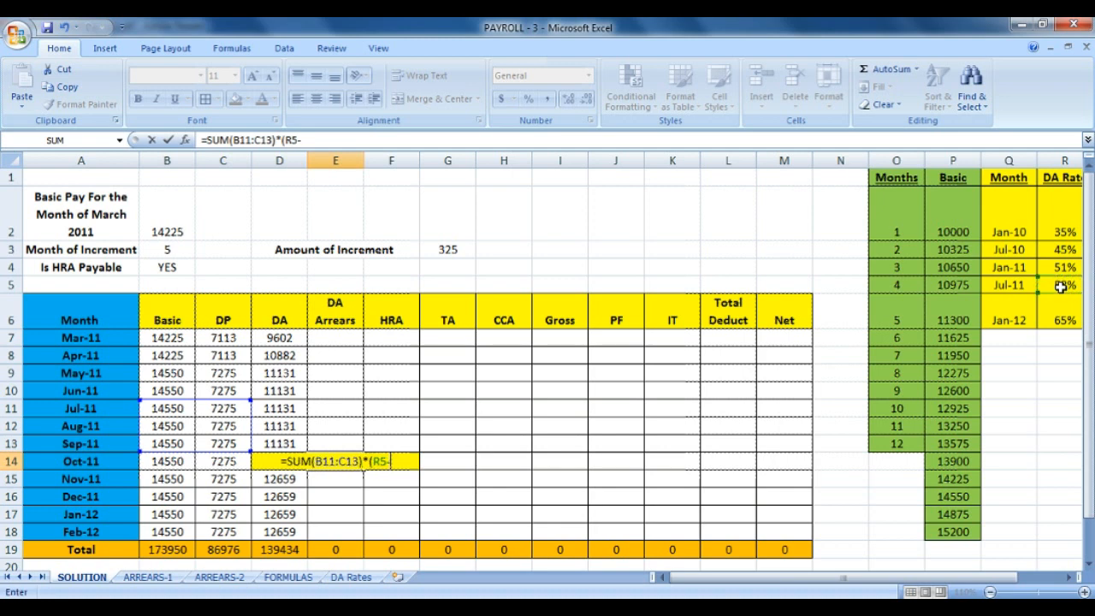
click(1068, 269)
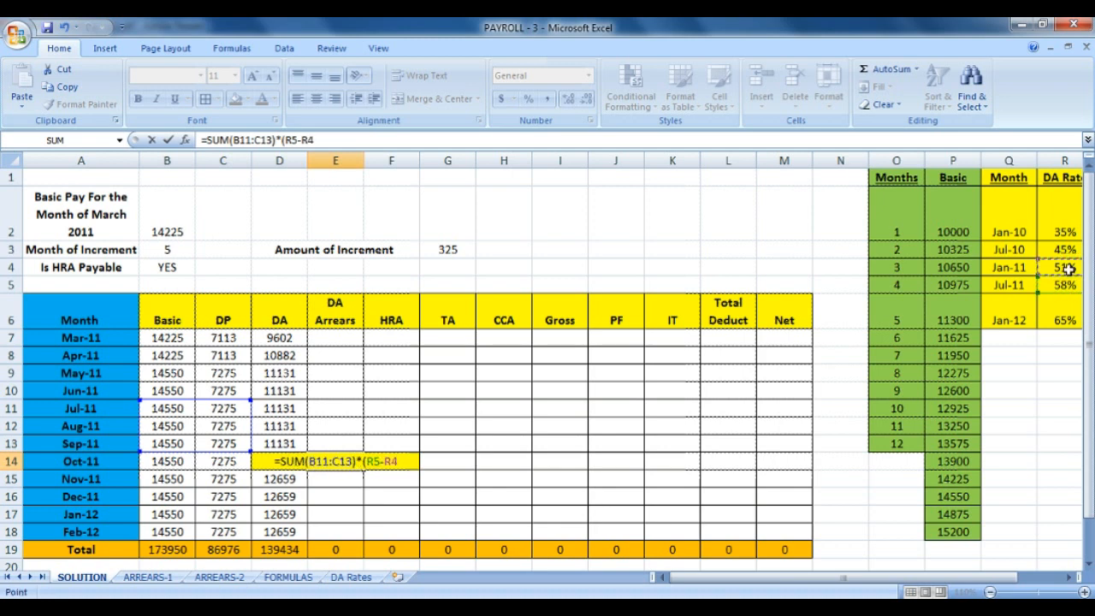
text())
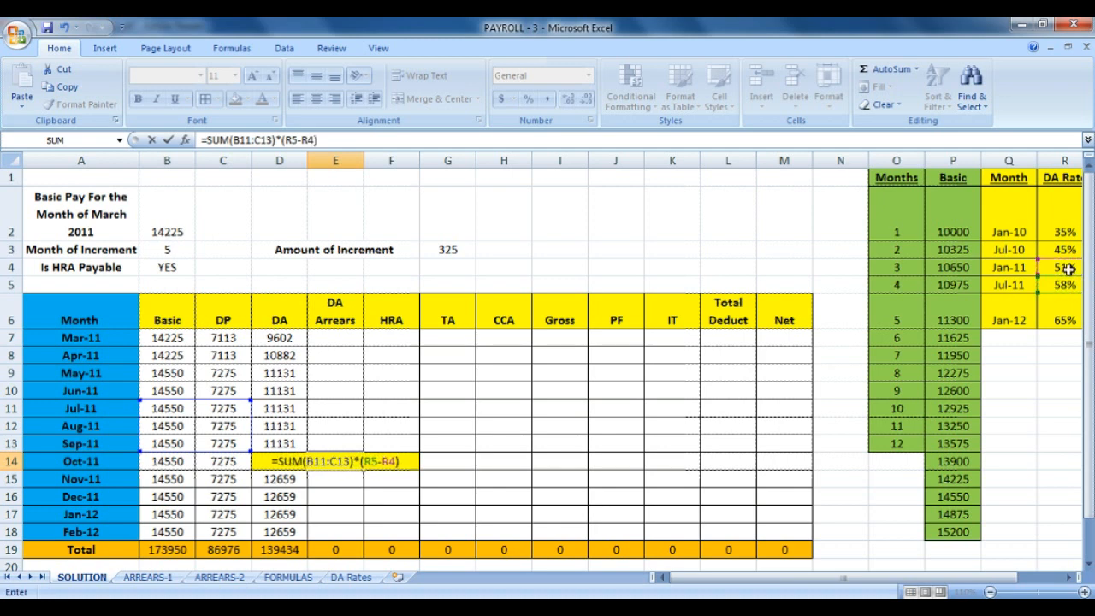
key(Return)
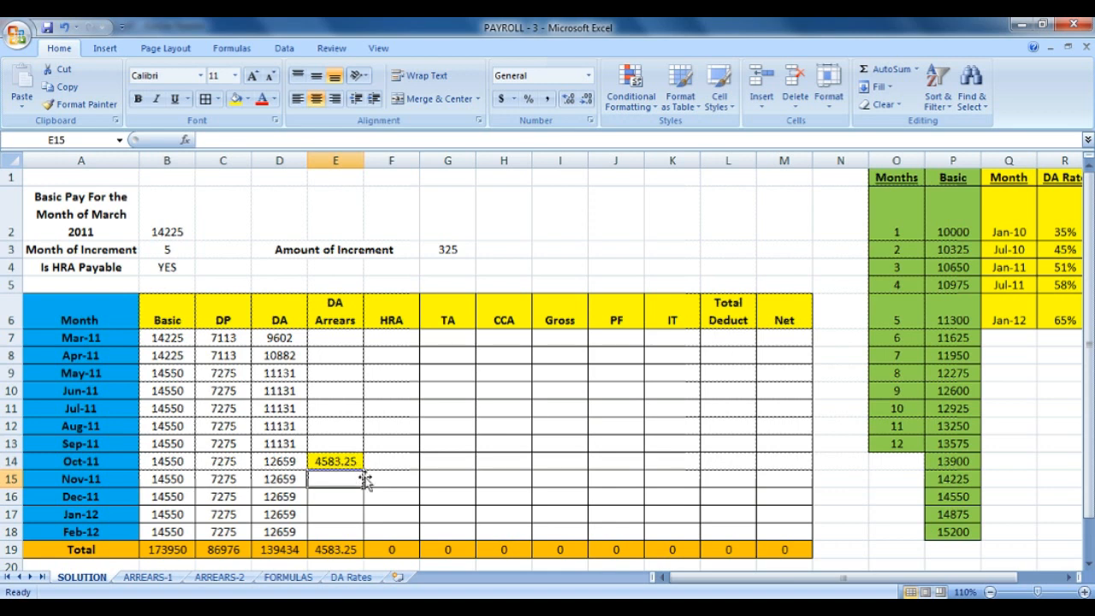
click(349, 460)
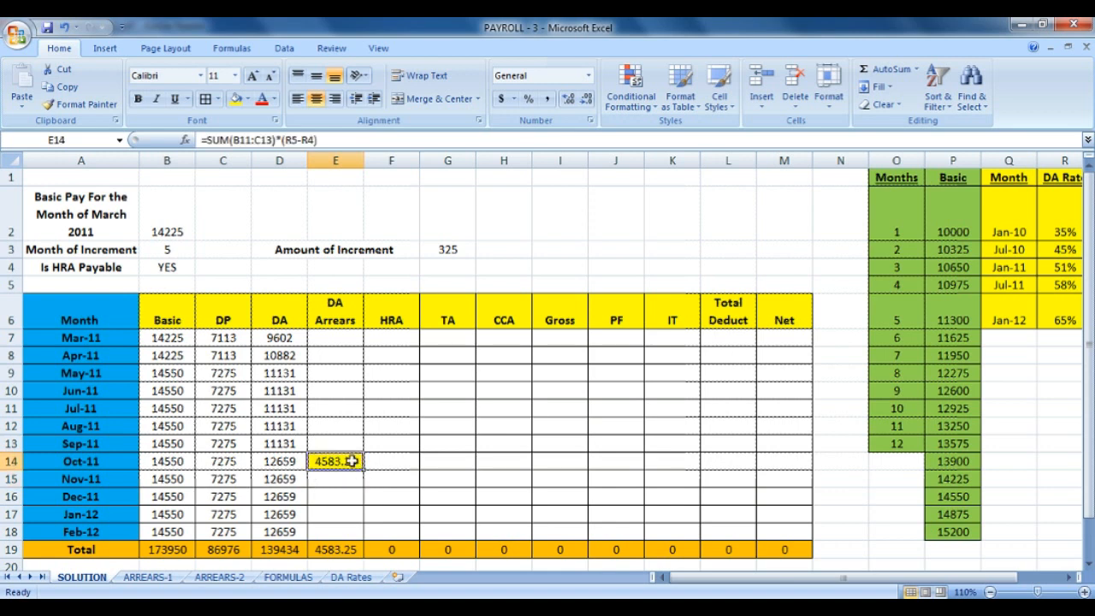
Wrap E14's formula in ROUND(...,0) so it shows 4583.
click(208, 141)
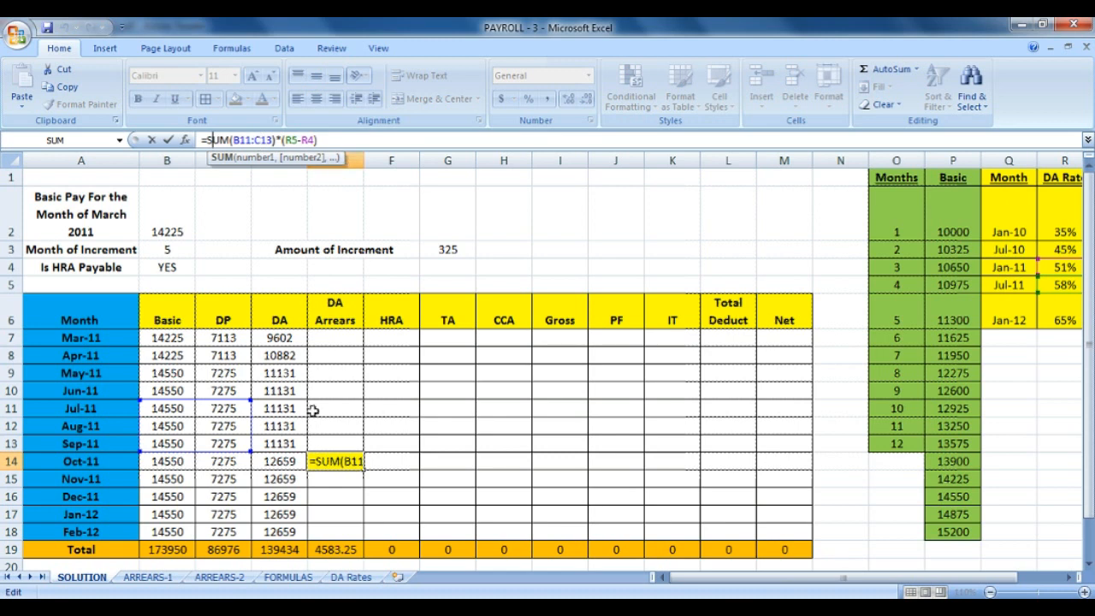
click(345, 463)
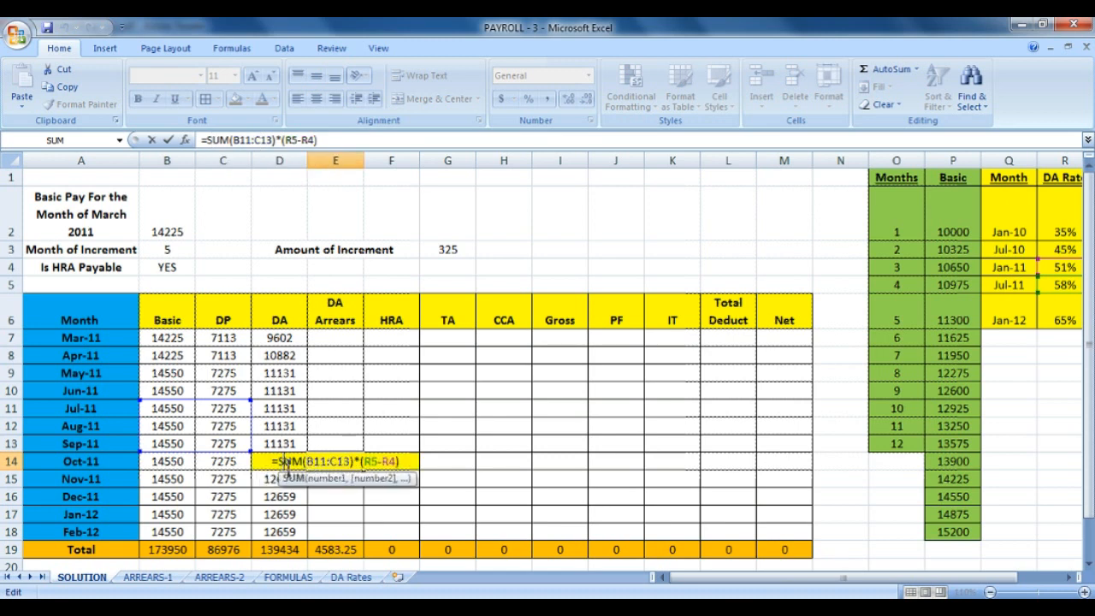
click(277, 462)
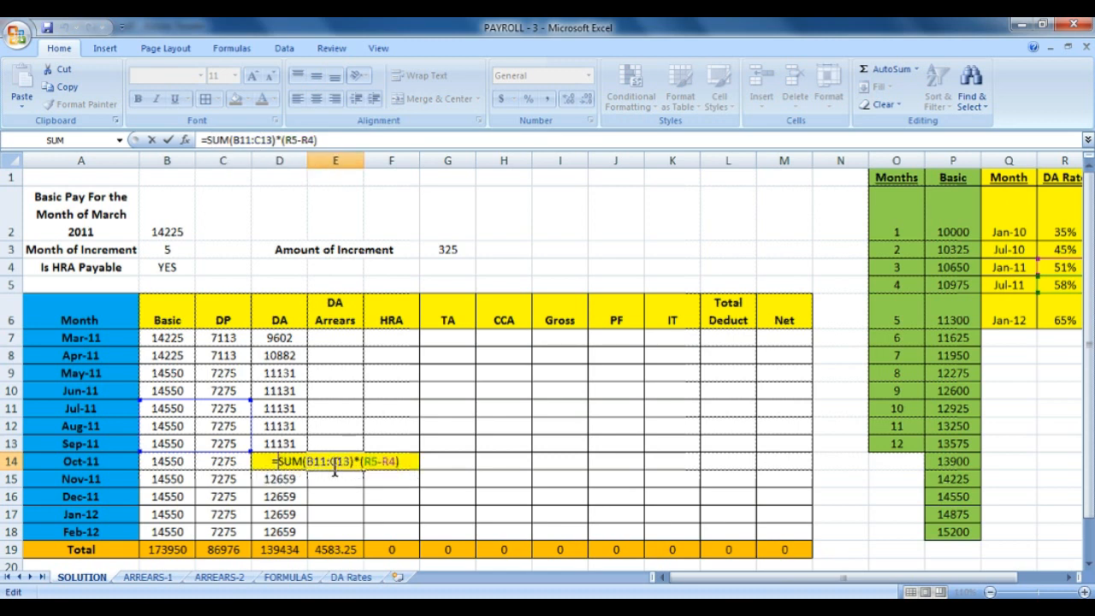
text(ROUND()
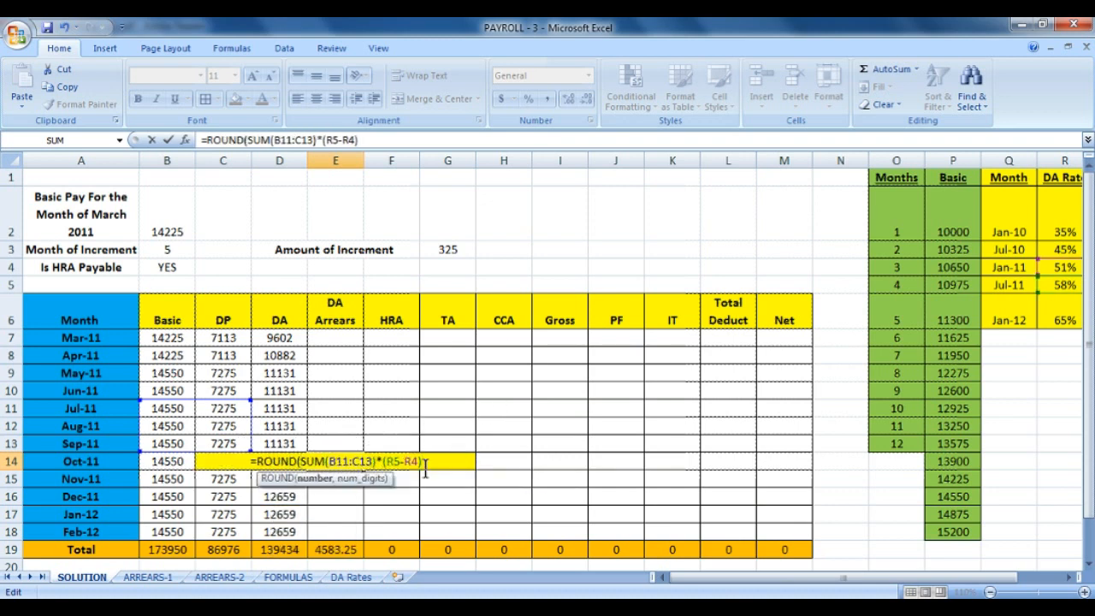
text(,0))
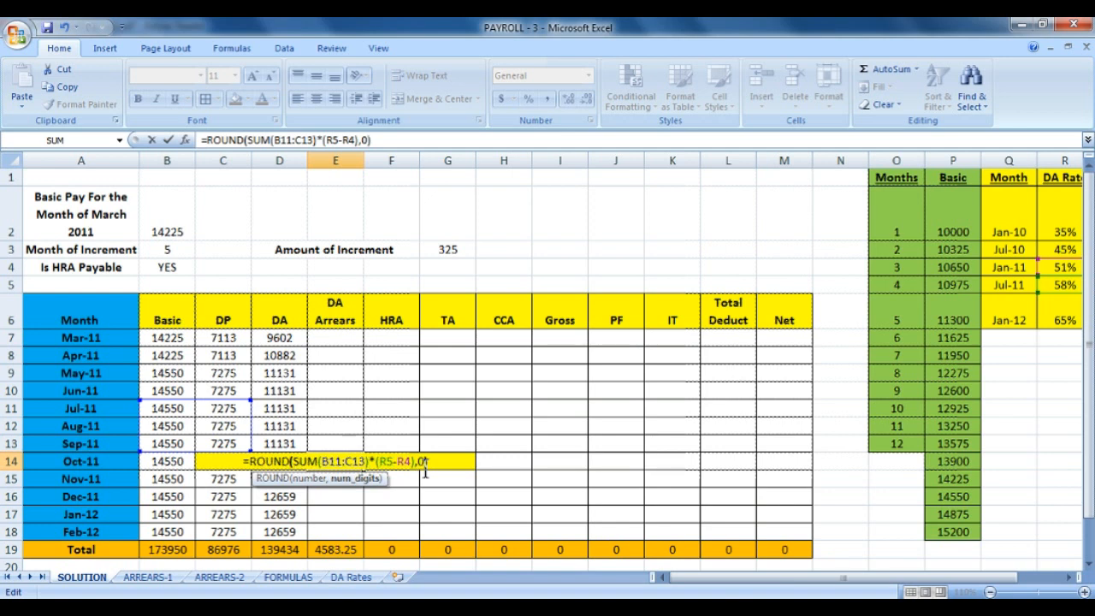
key(Return)
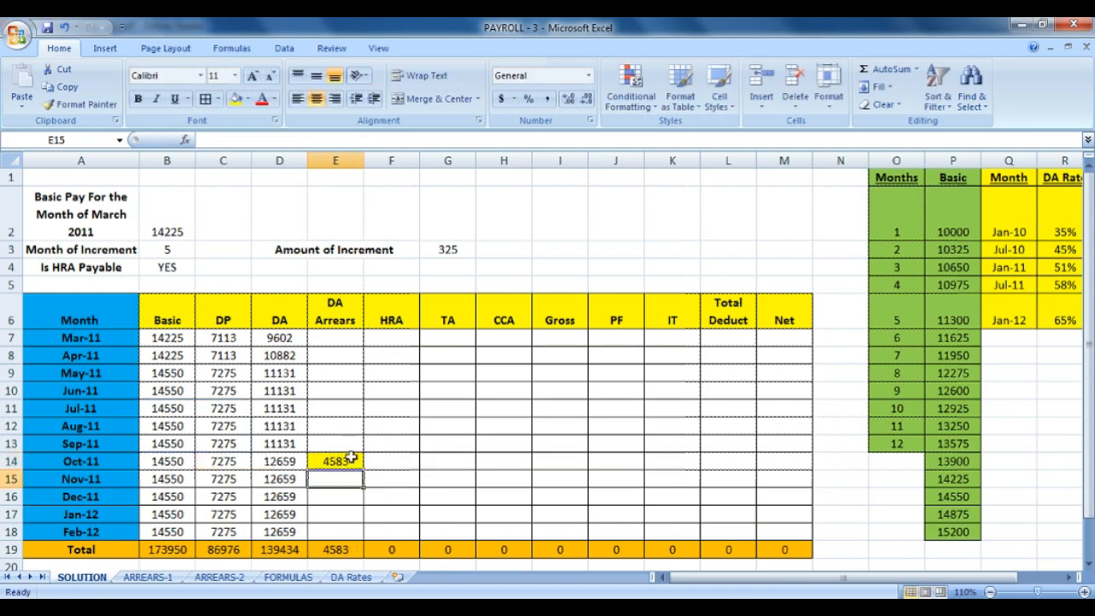
Shade the April DA Arrears cell E8 yellow and recheck E14 against the Jul-11 58% rate.
click(340, 357)
click(236, 99)
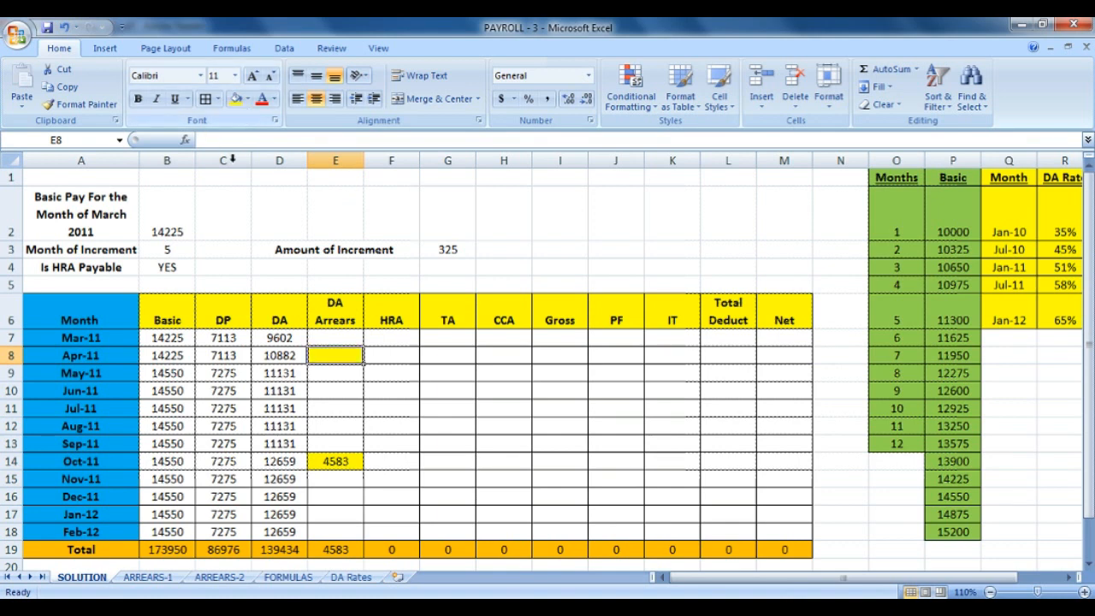
click(336, 460)
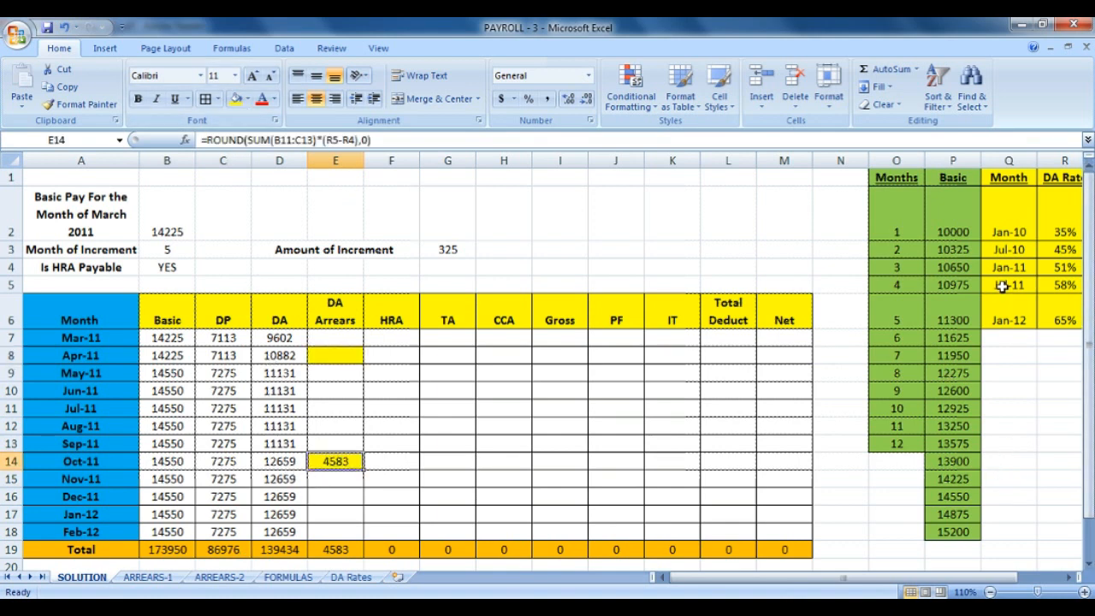
drag(1003, 287, 1048, 284)
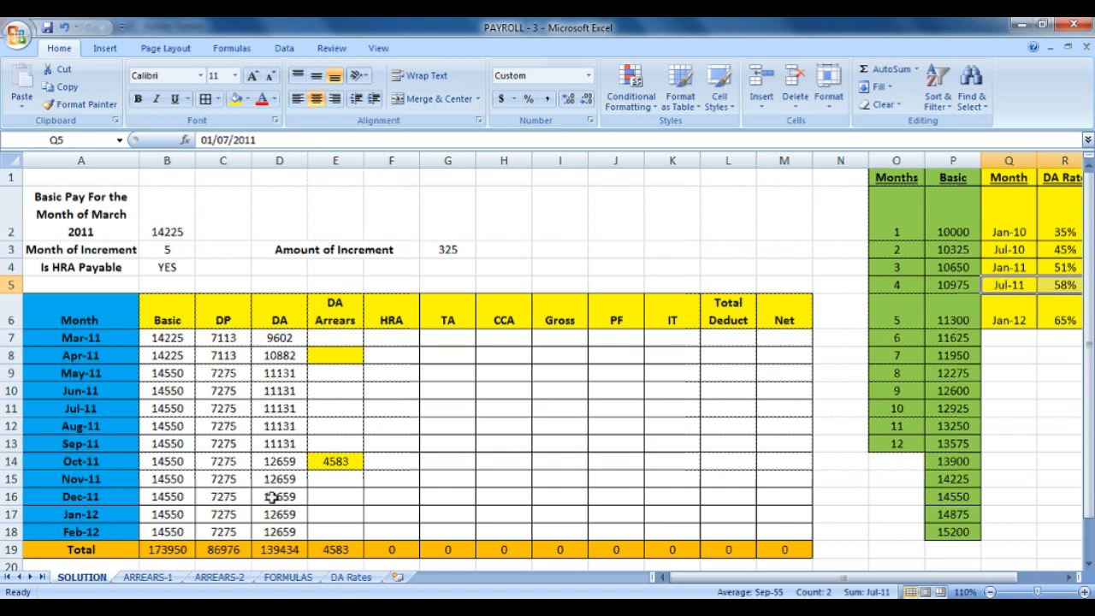
On DA Rates, recheck the Jul-11 58% rate for Oct-11 to Mar-12 against the previous 51%.
click(351, 577)
click(114, 309)
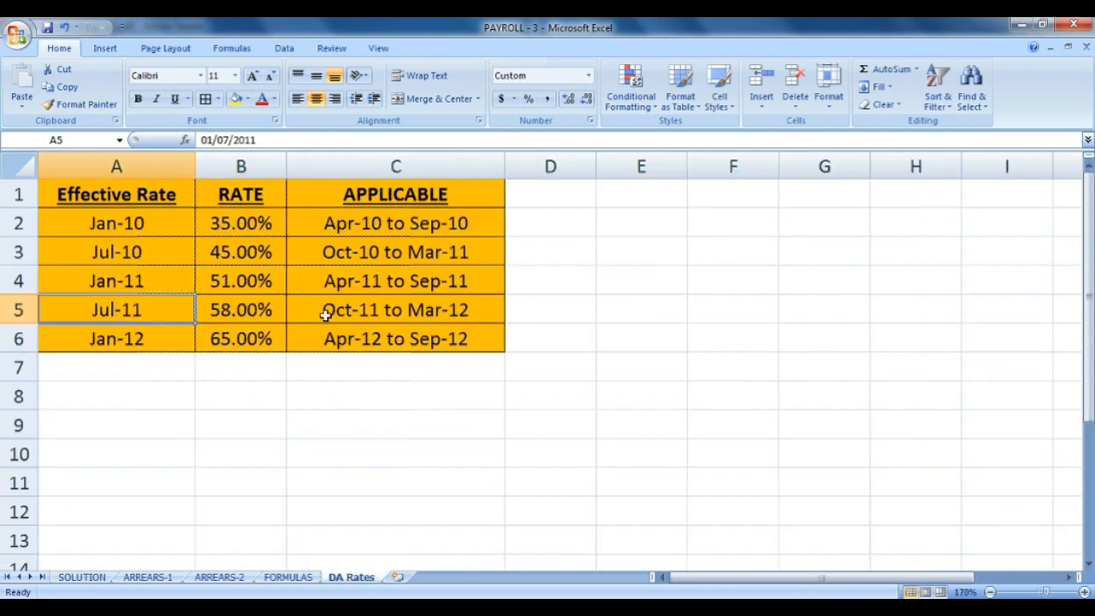
click(329, 313)
click(239, 312)
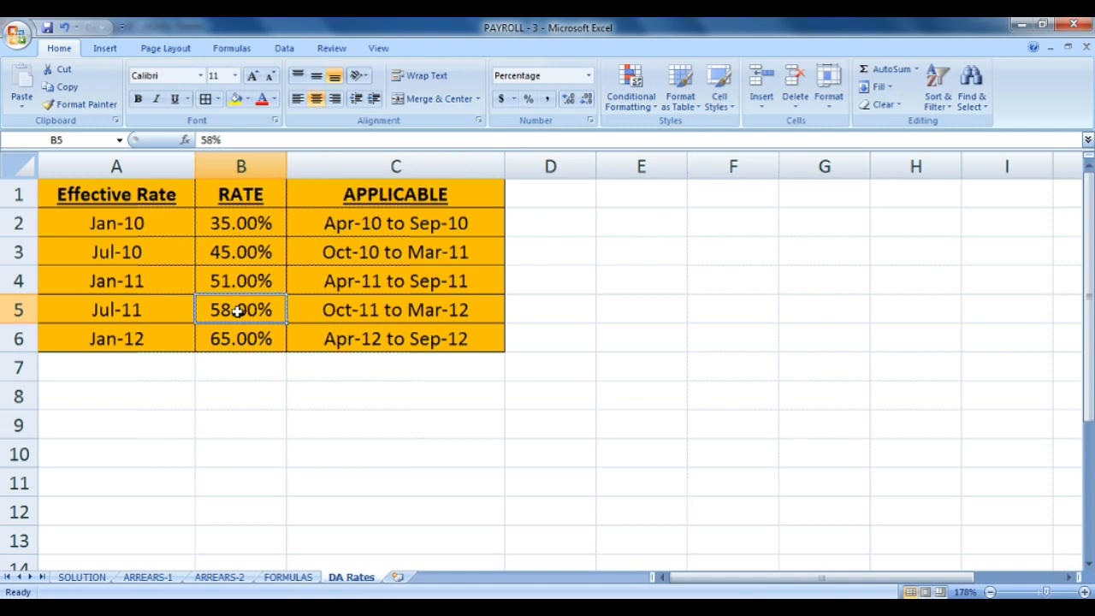
click(249, 283)
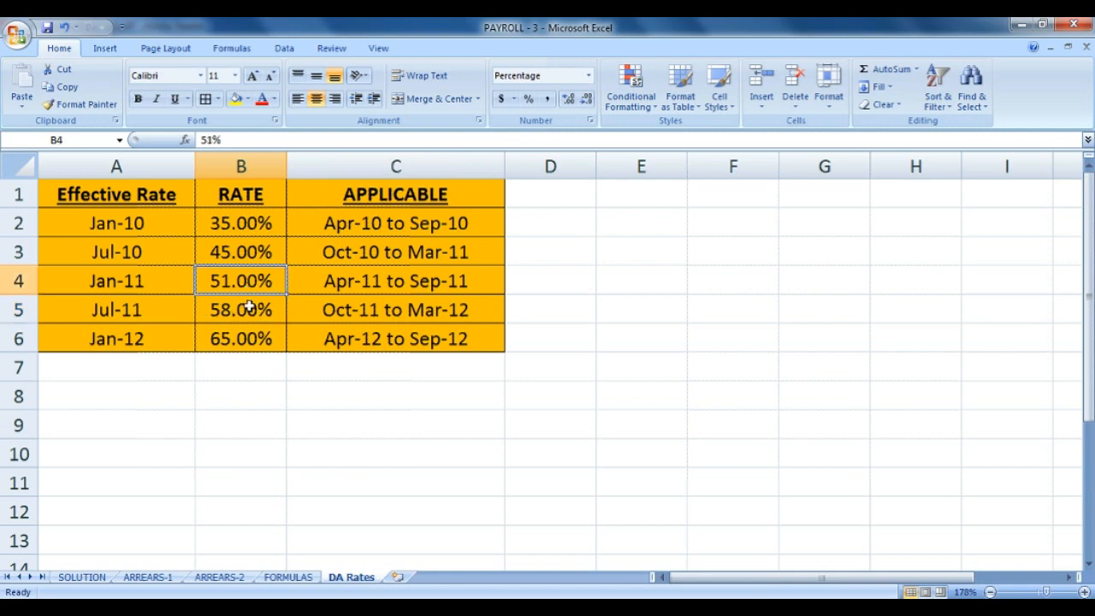
Select E8 on SOLUTION, then move through ARREARS-1 to the ARREARS-2 sheet.
click(81, 578)
click(346, 355)
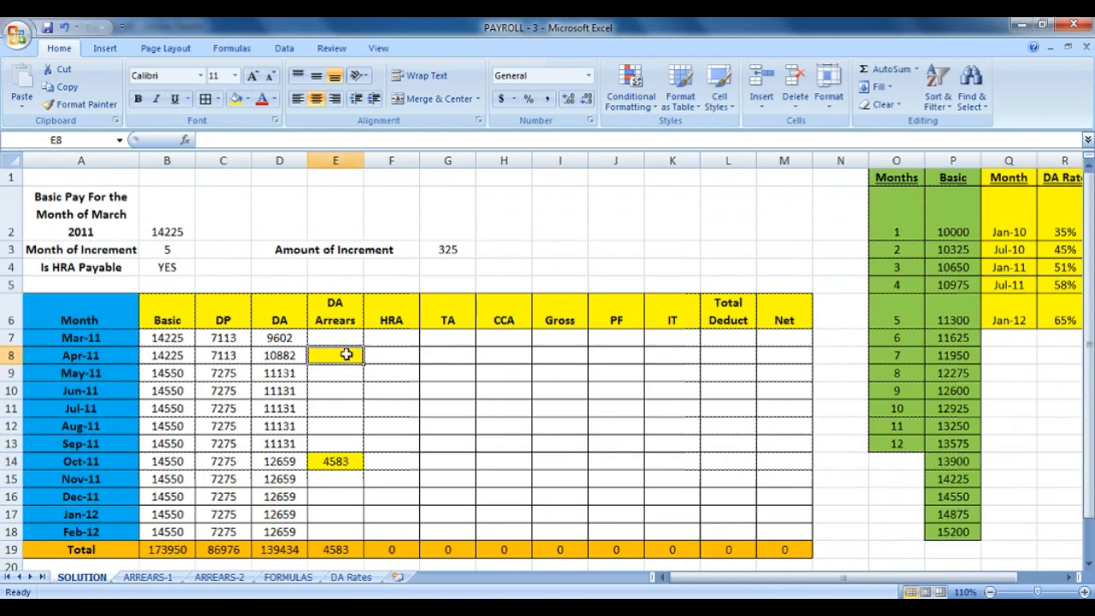
click(163, 582)
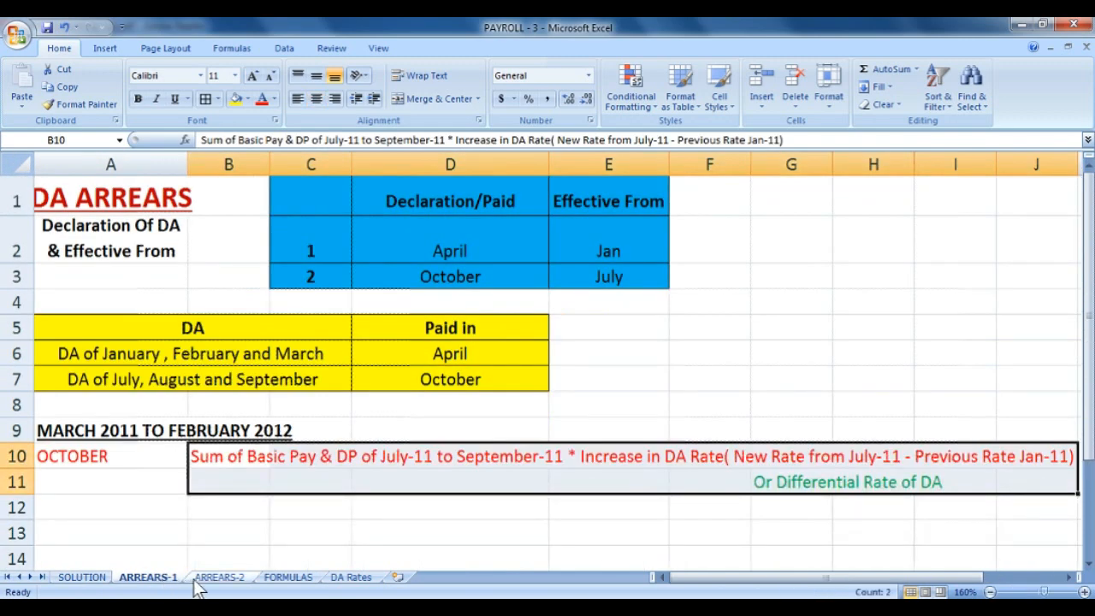
click(215, 578)
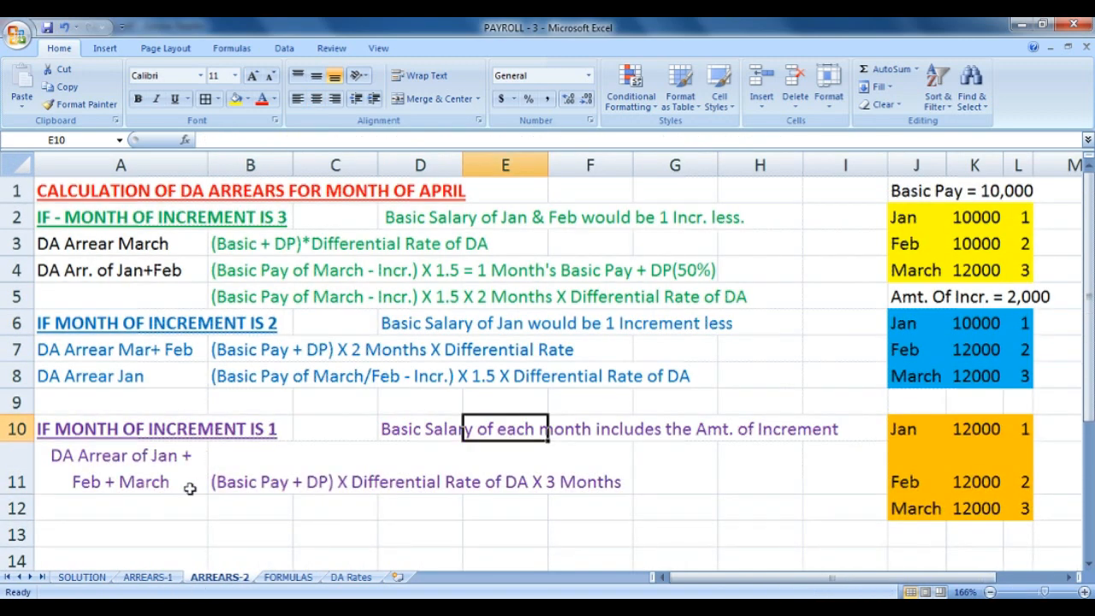
drag(75, 195, 836, 499)
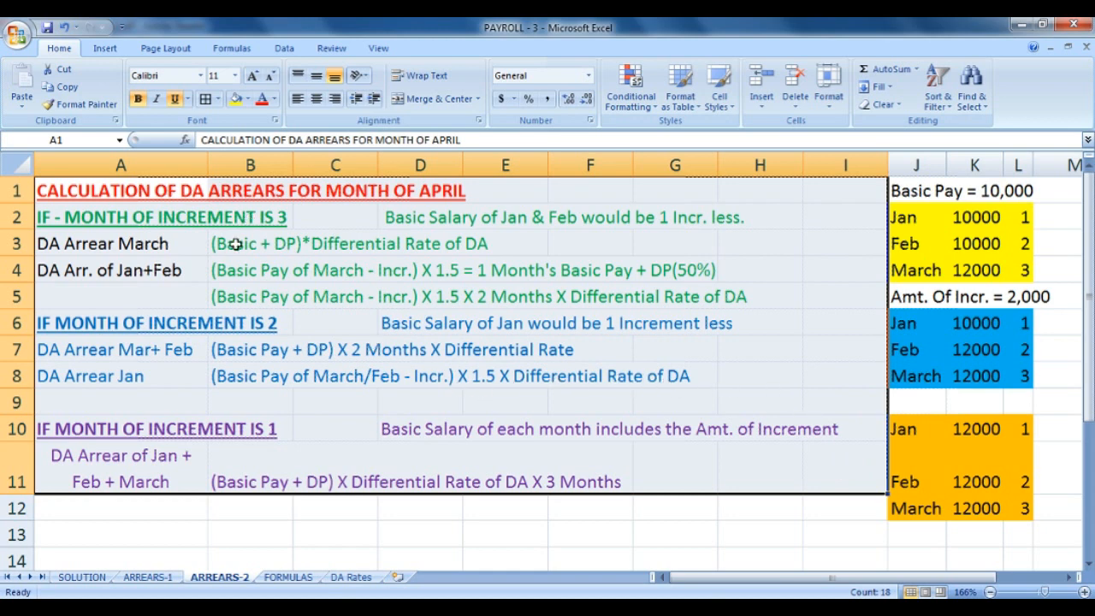
click(87, 220)
drag(184, 218, 305, 212)
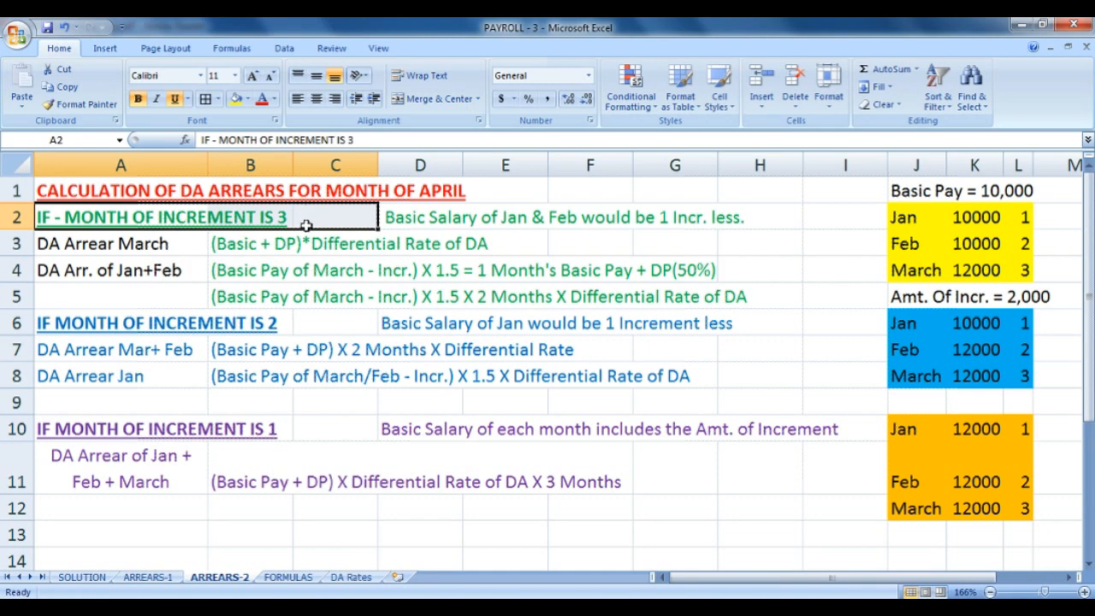
drag(903, 195, 1005, 193)
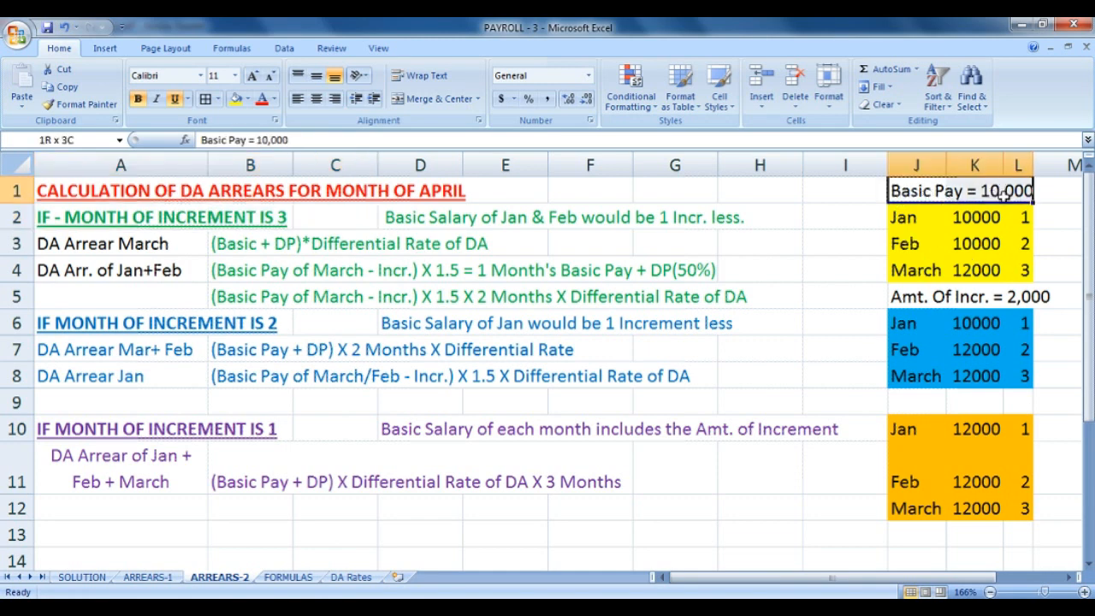
drag(905, 298, 1057, 294)
drag(909, 220, 1018, 217)
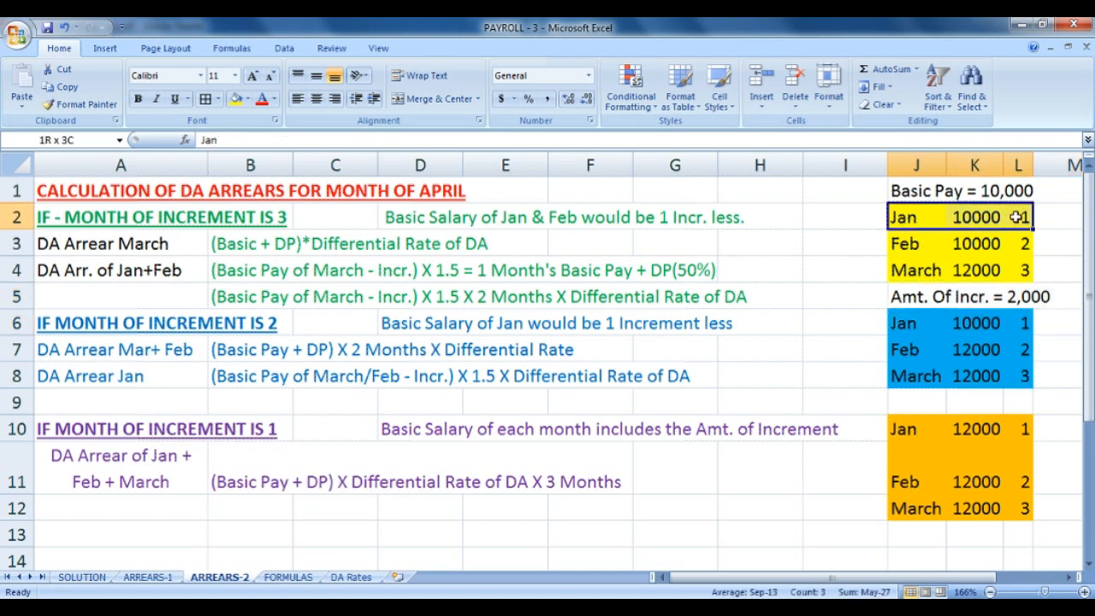
drag(905, 243, 1025, 243)
drag(923, 273, 1023, 271)
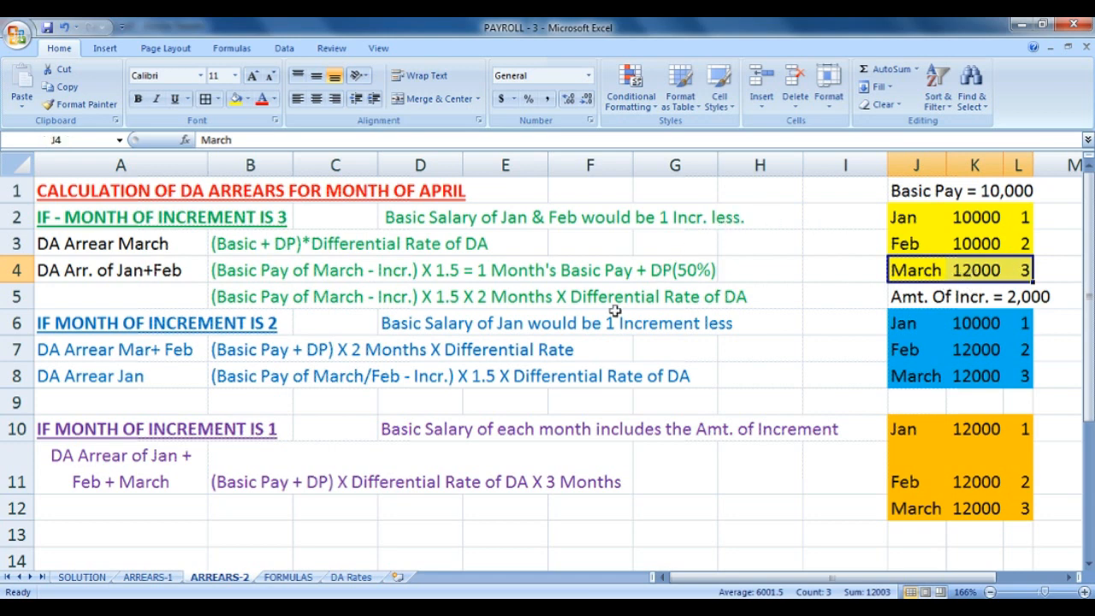
click(171, 580)
click(139, 357)
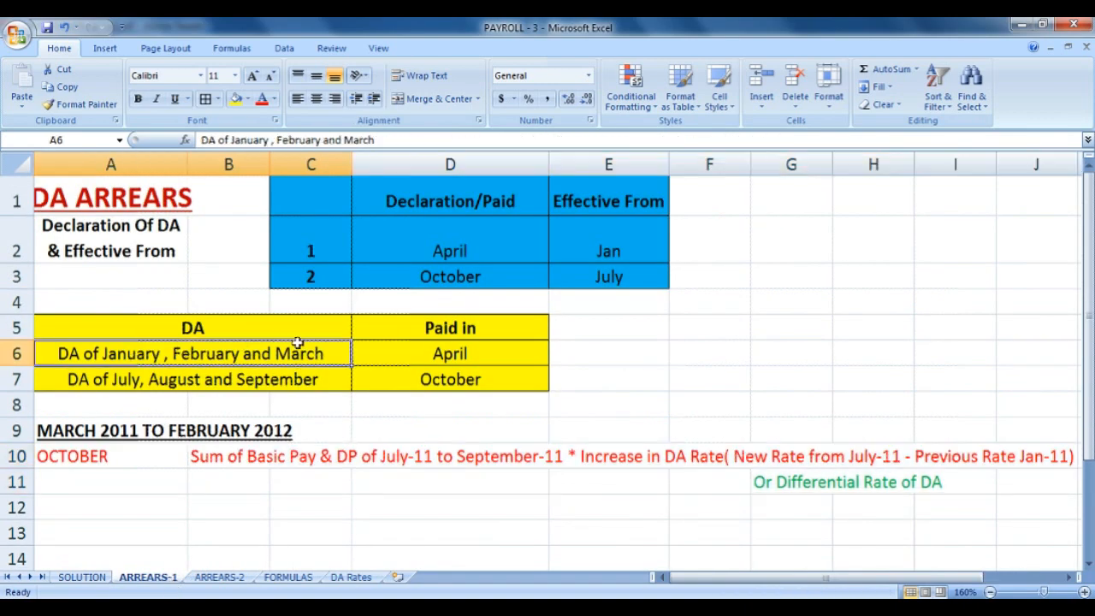
click(425, 351)
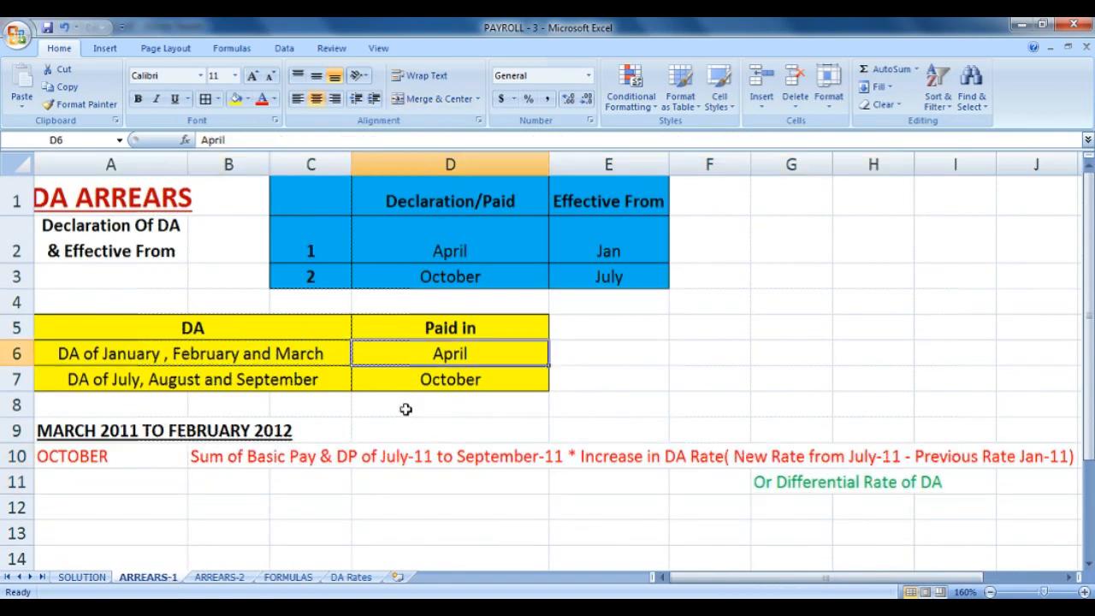
click(220, 578)
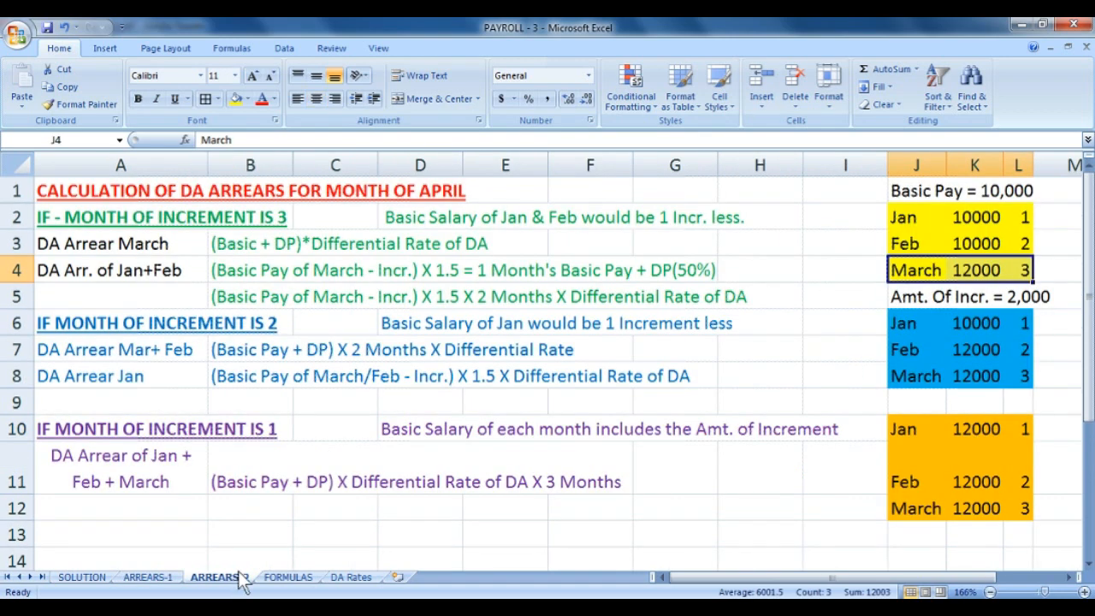
click(158, 253)
drag(385, 216, 723, 217)
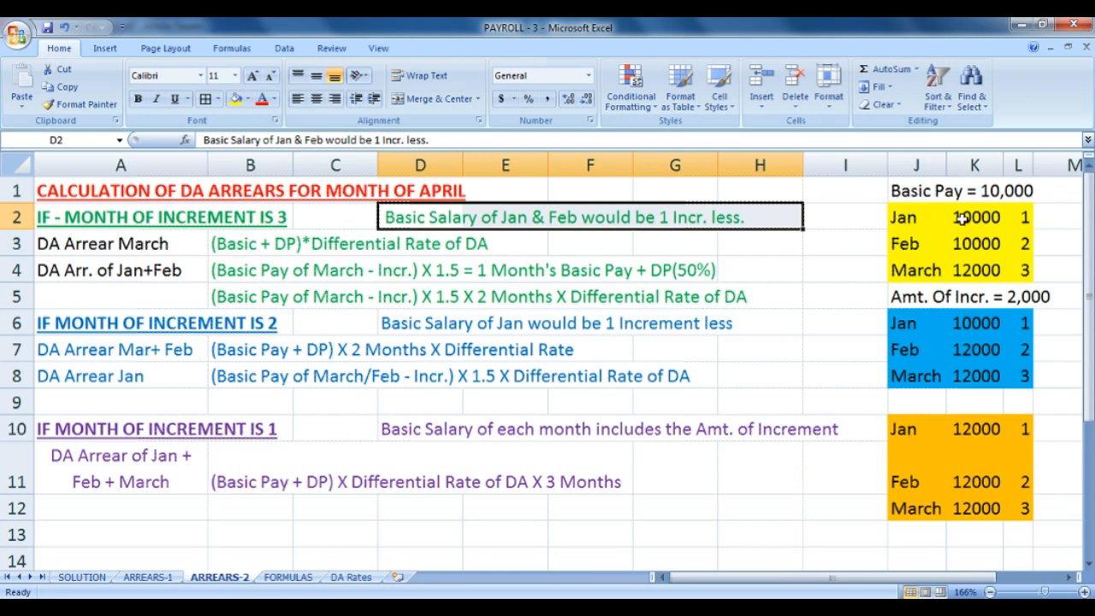
click(976, 274)
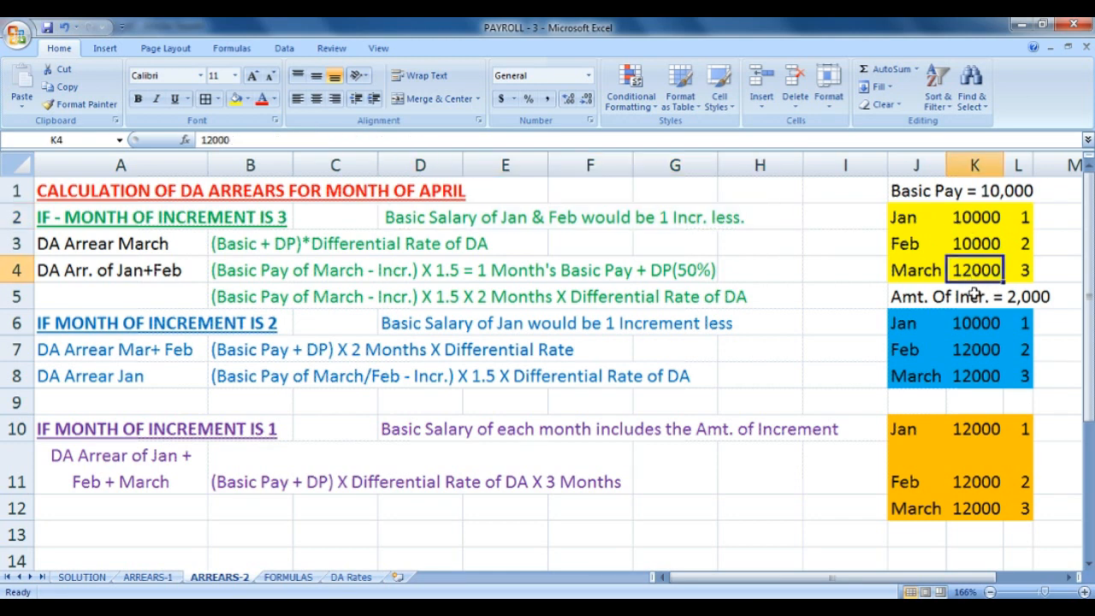
click(974, 247)
click(972, 224)
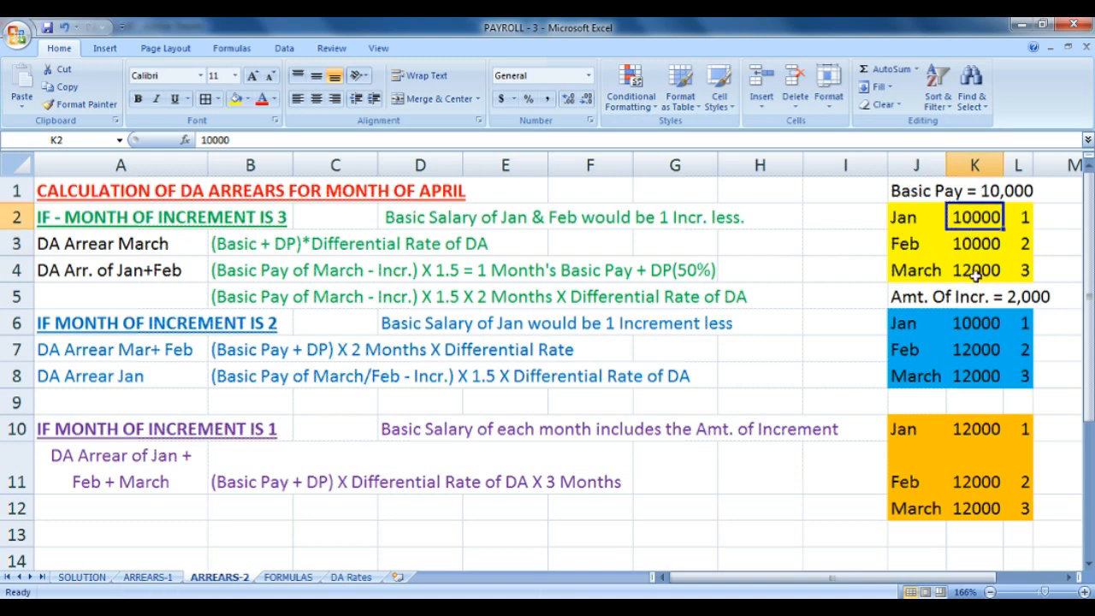
click(976, 272)
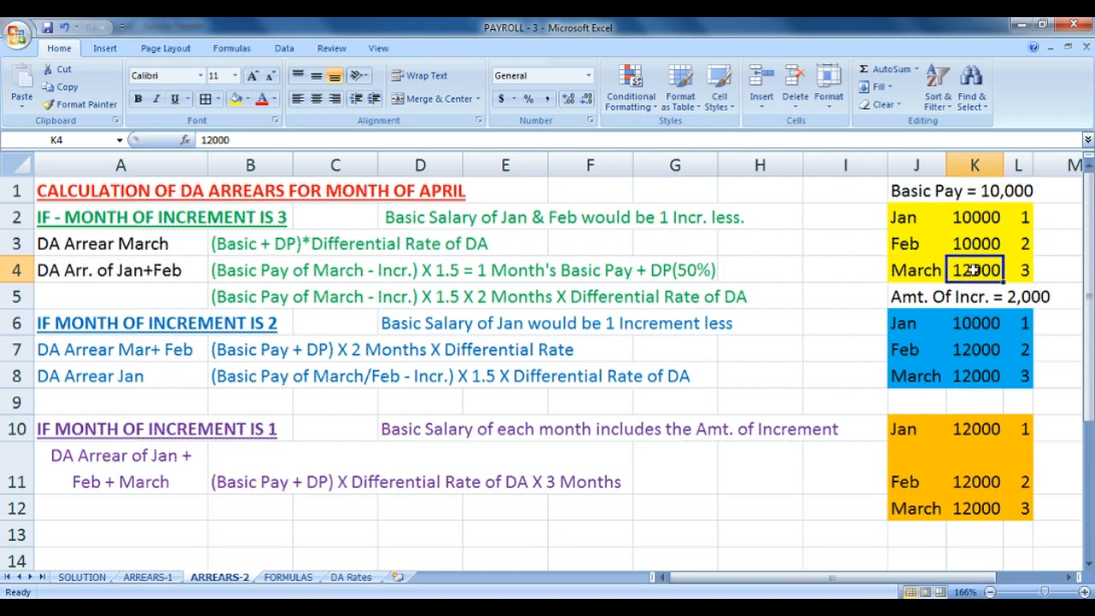
click(133, 247)
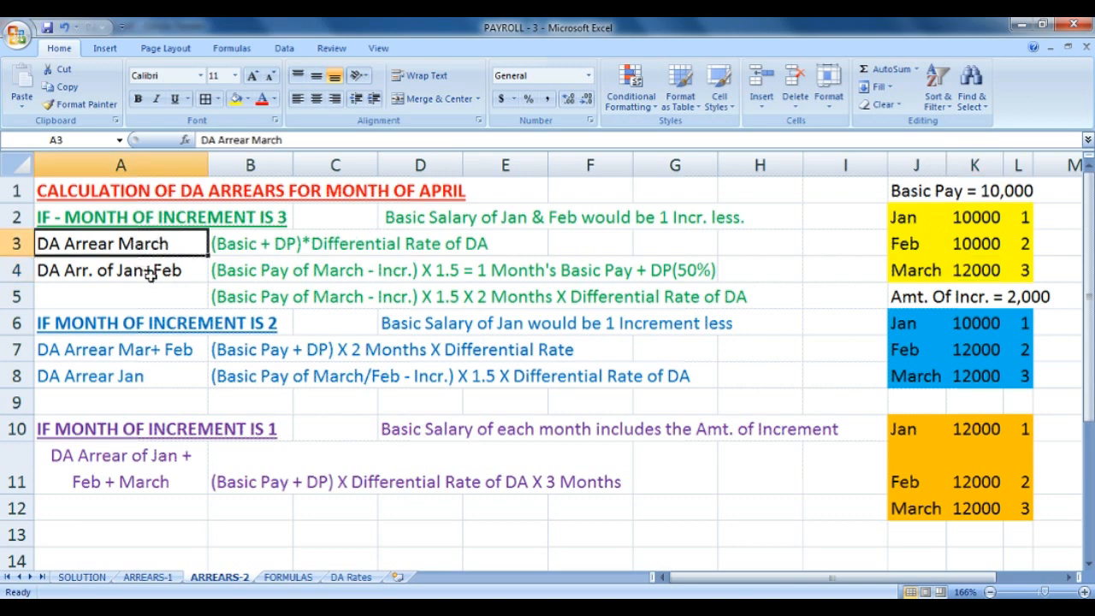
click(986, 270)
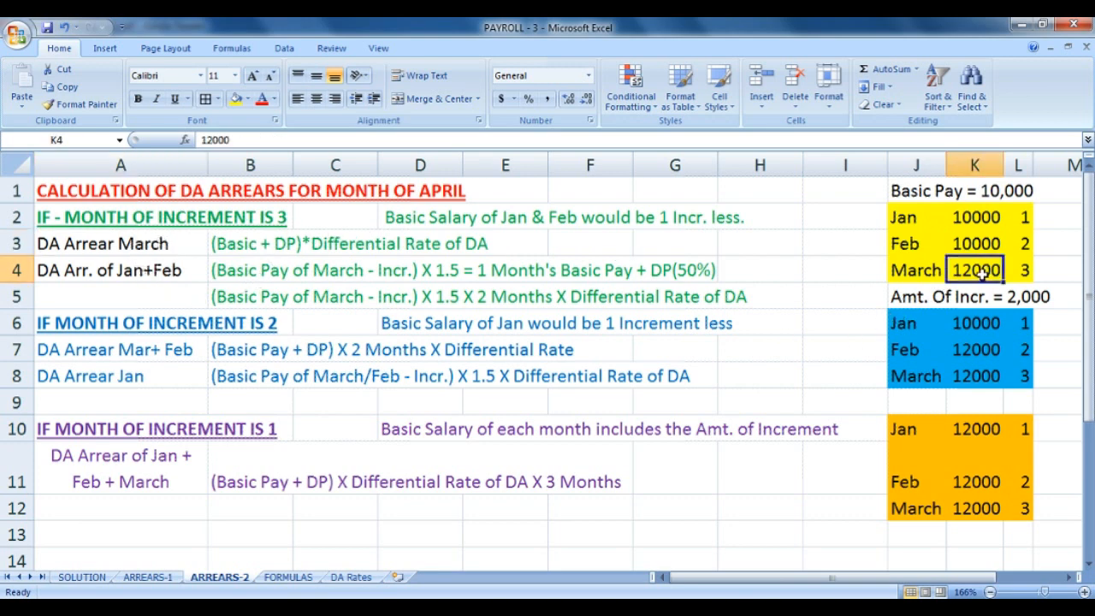
click(230, 246)
drag(229, 247, 301, 250)
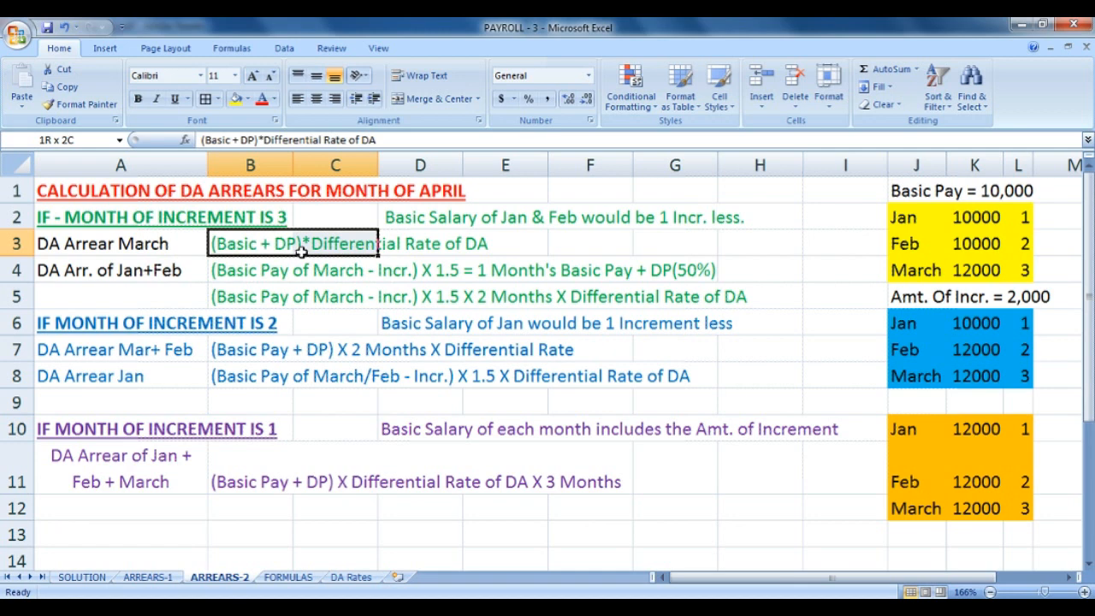
drag(301, 250, 477, 245)
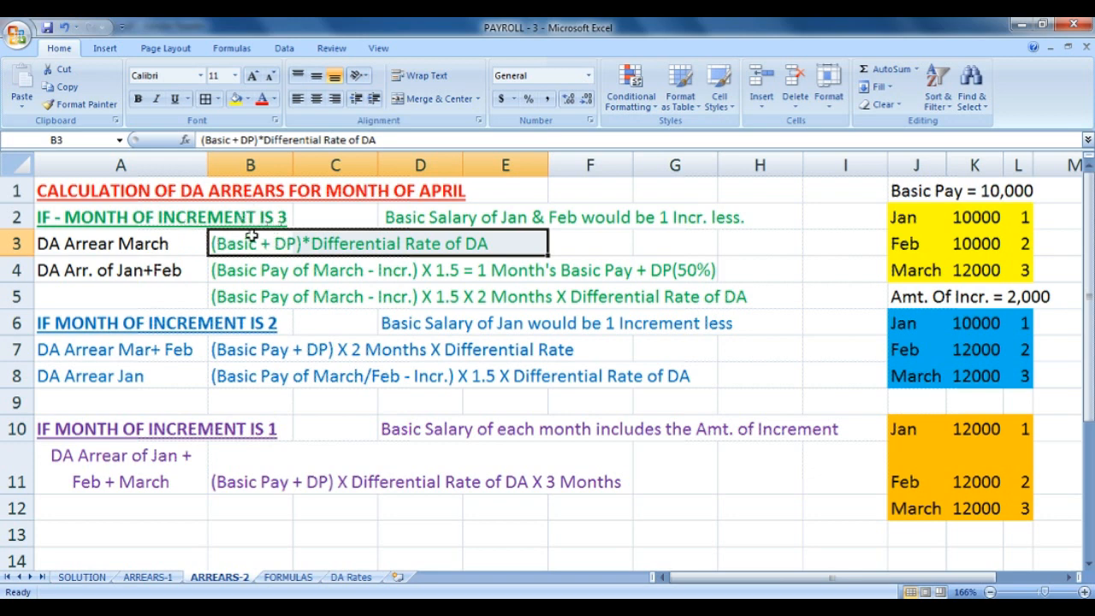
click(89, 270)
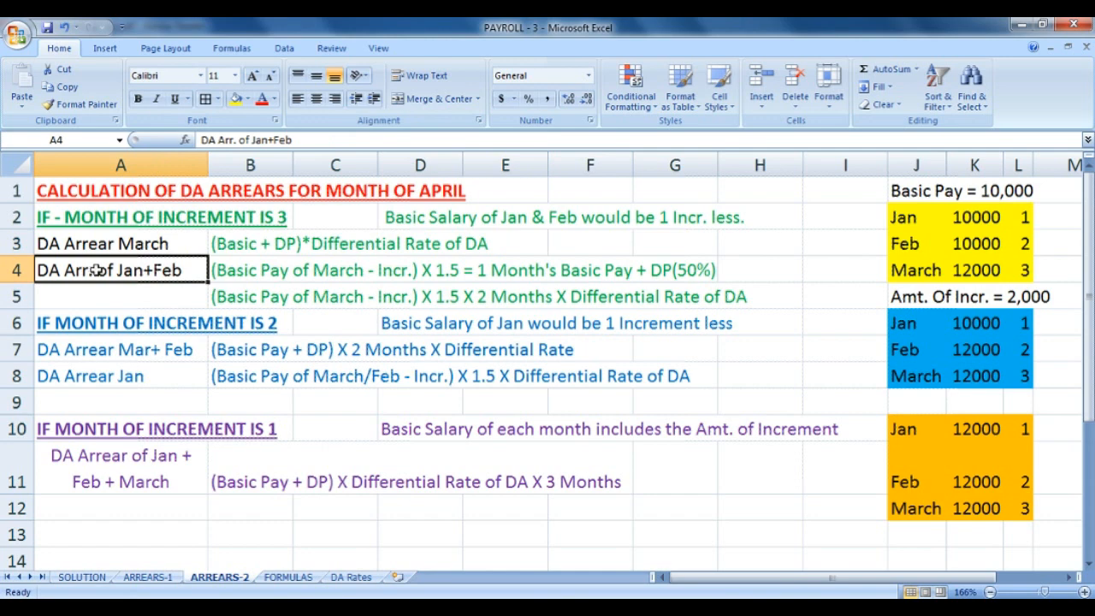
click(225, 274)
drag(293, 270, 398, 282)
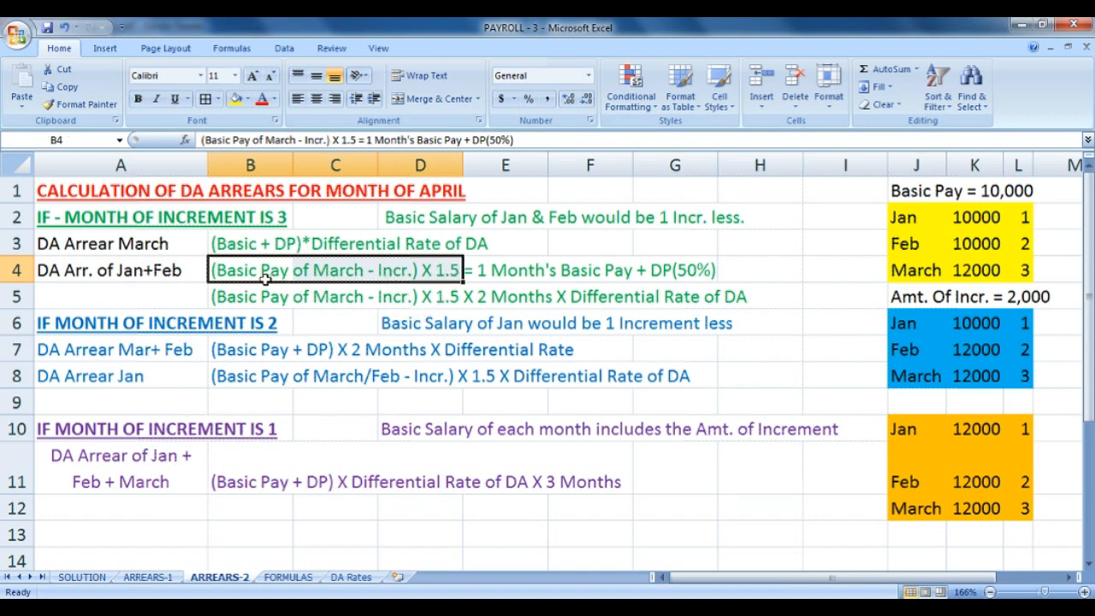
click(485, 266)
drag(485, 267, 651, 268)
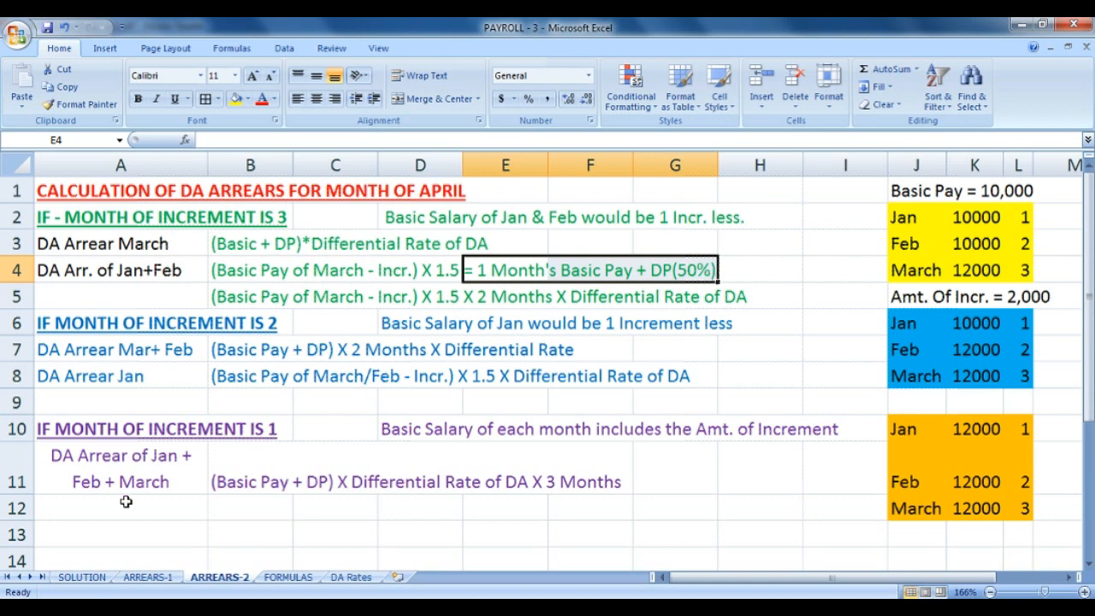
drag(218, 297, 399, 287)
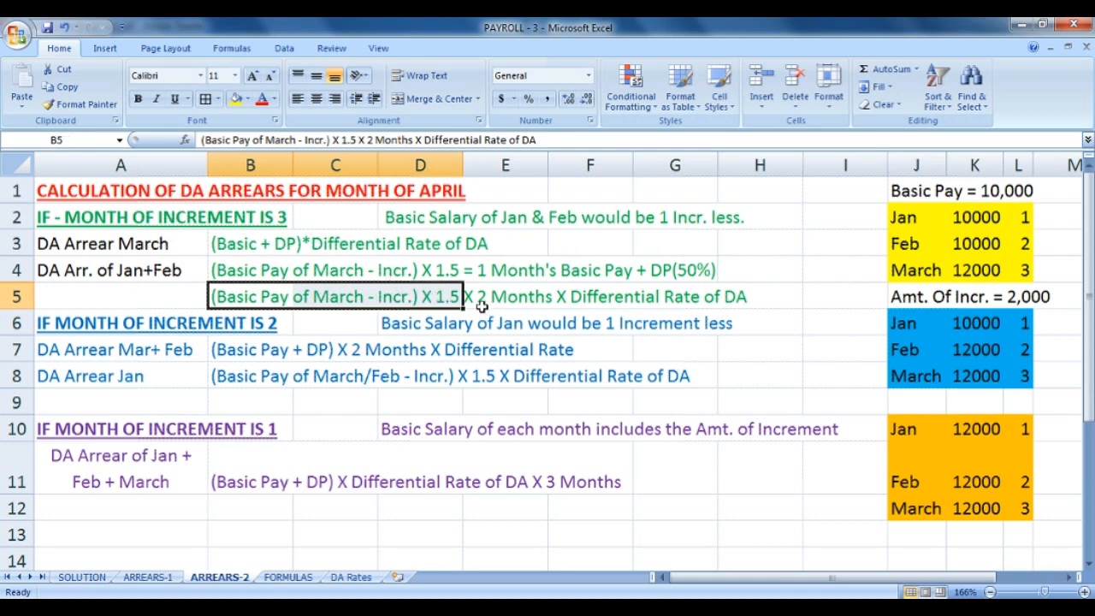
drag(479, 303, 723, 305)
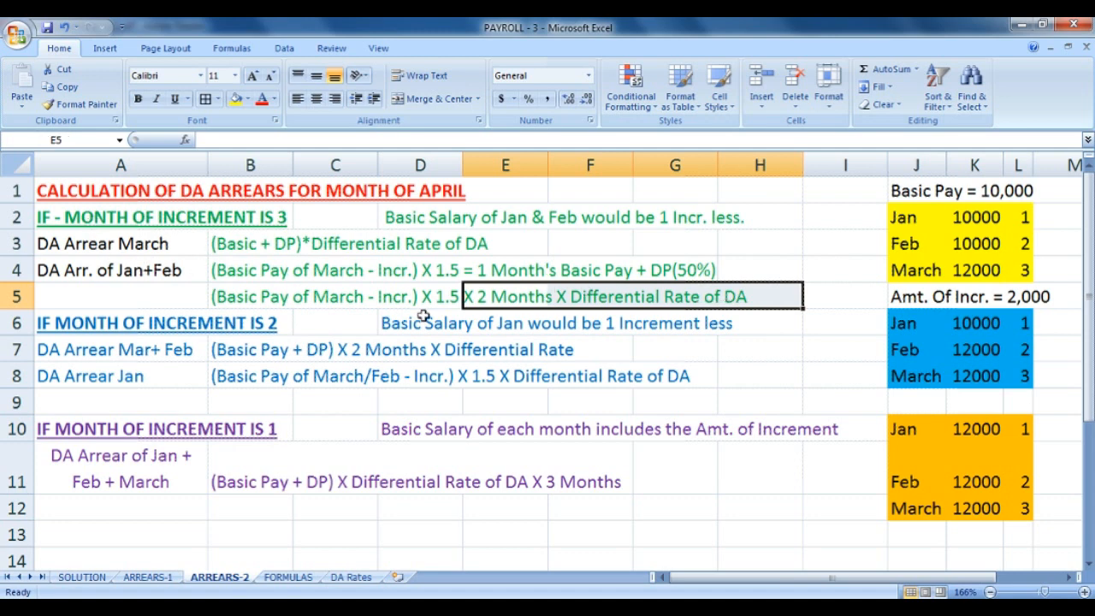
click(71, 245)
click(66, 271)
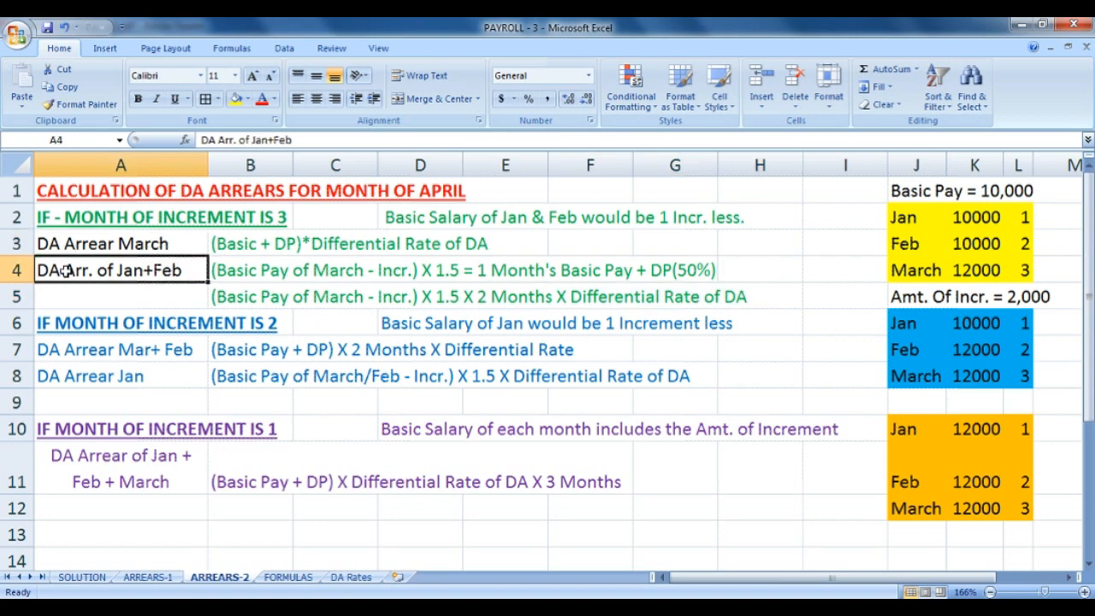
click(80, 215)
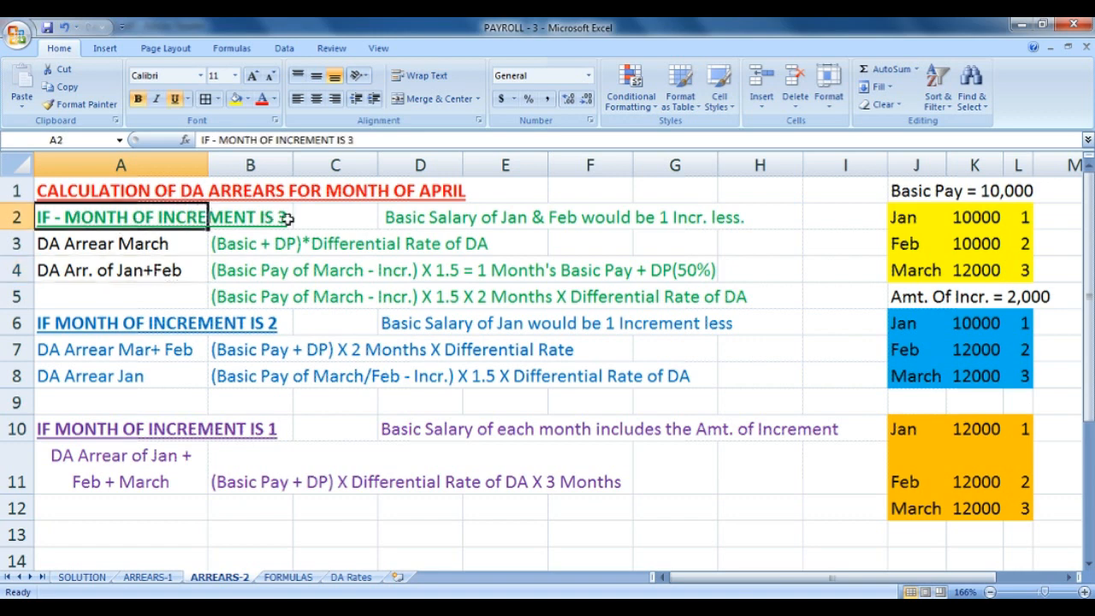
drag(140, 248, 733, 294)
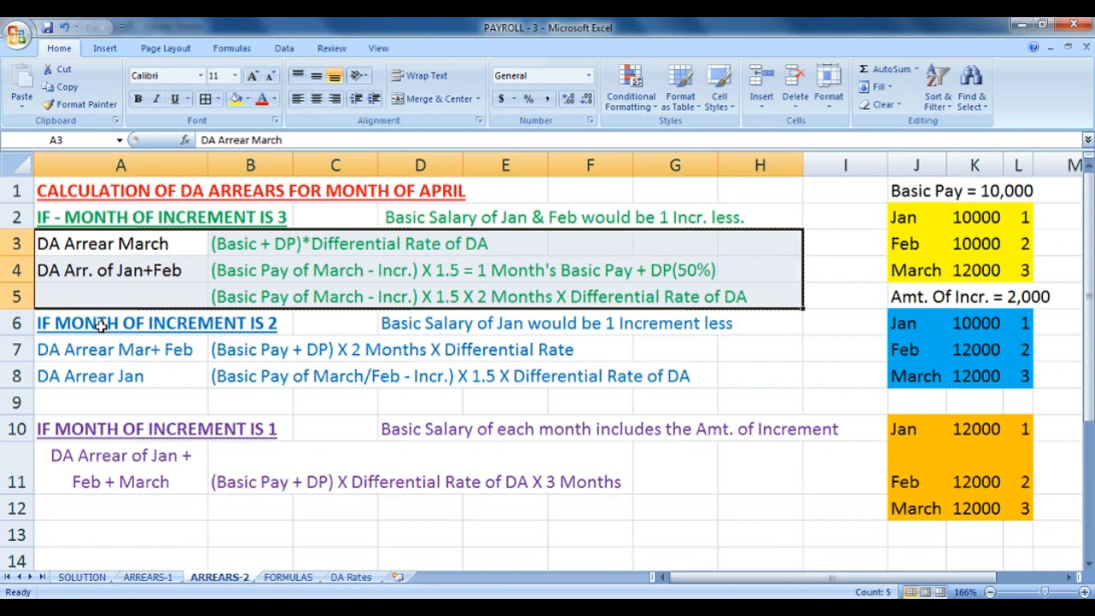
drag(101, 325, 766, 400)
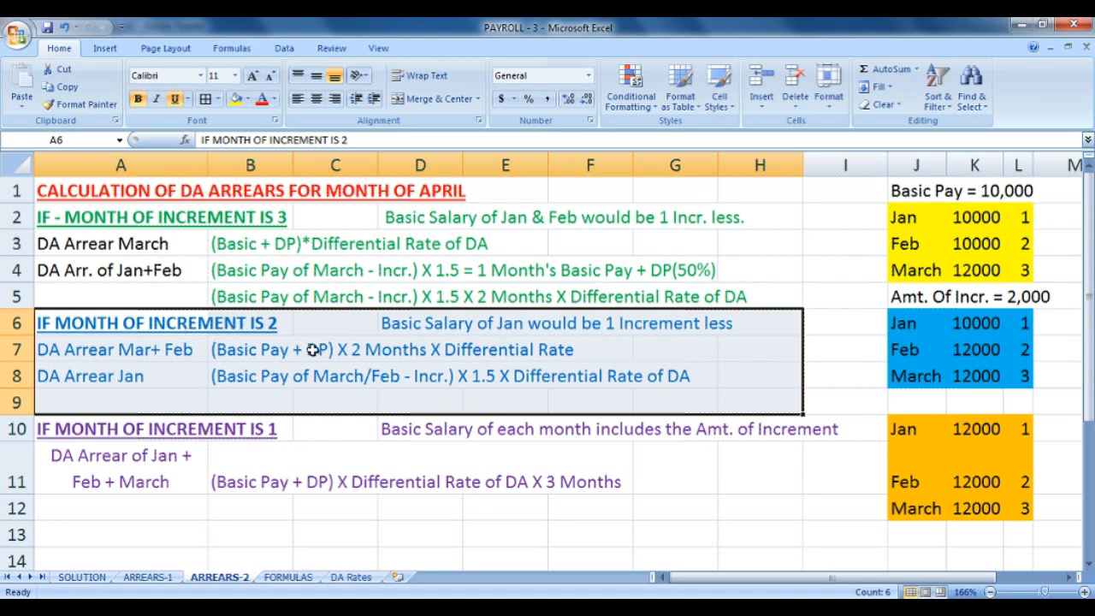
drag(409, 327, 733, 324)
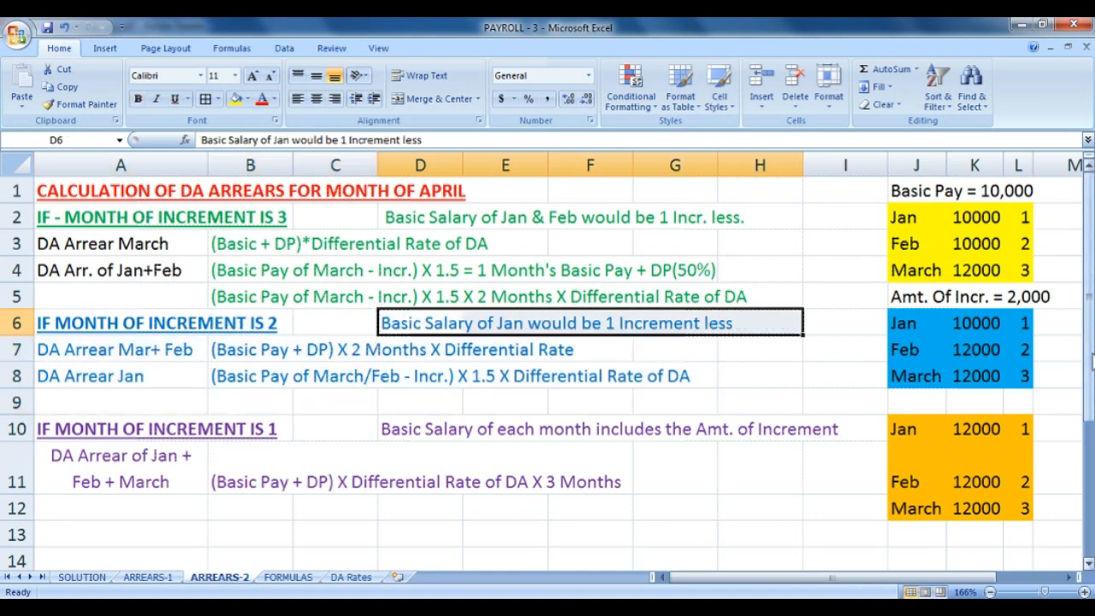
drag(912, 321, 1026, 378)
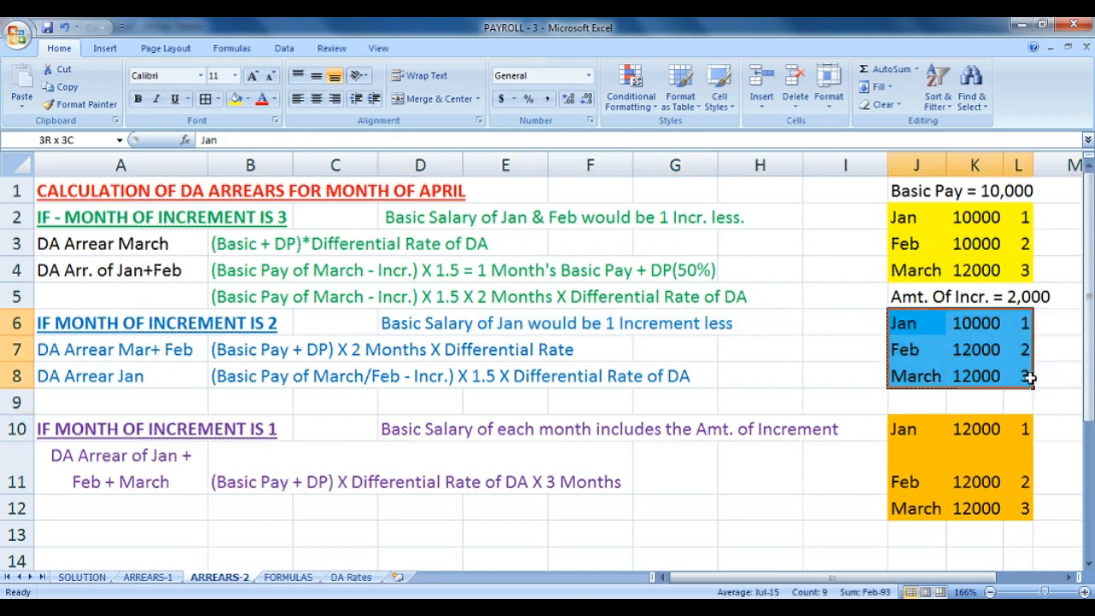
drag(927, 351, 1003, 356)
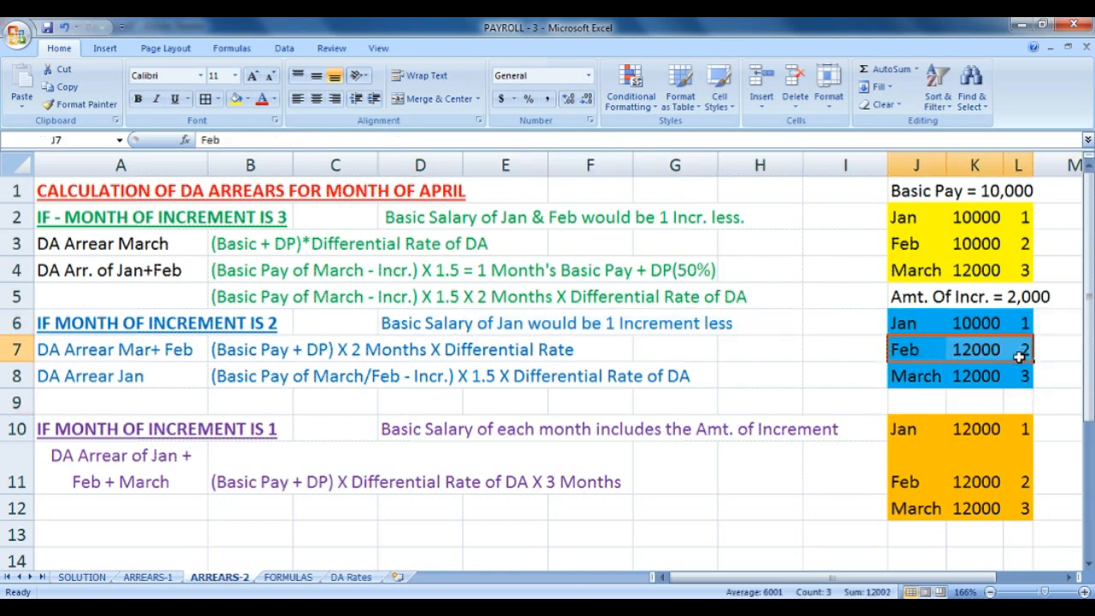
drag(930, 376, 1022, 377)
click(956, 323)
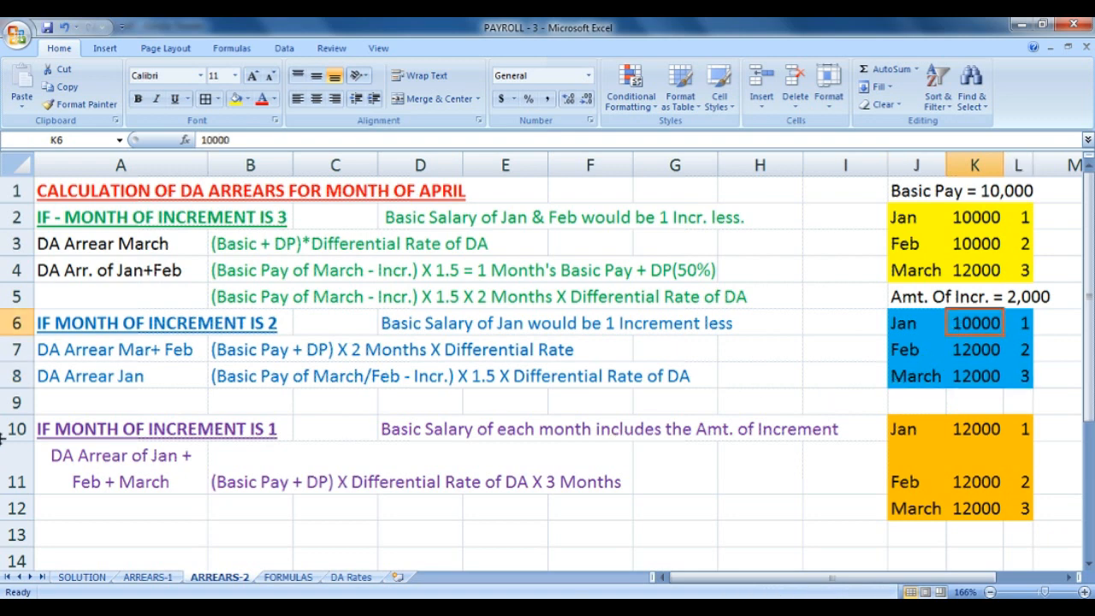
click(65, 361)
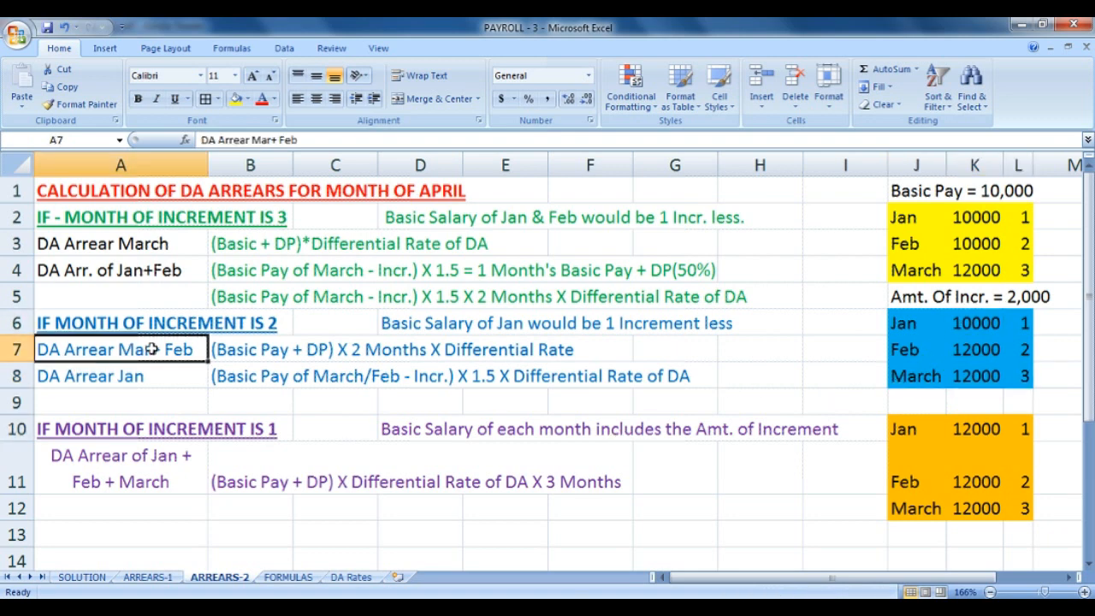
click(135, 248)
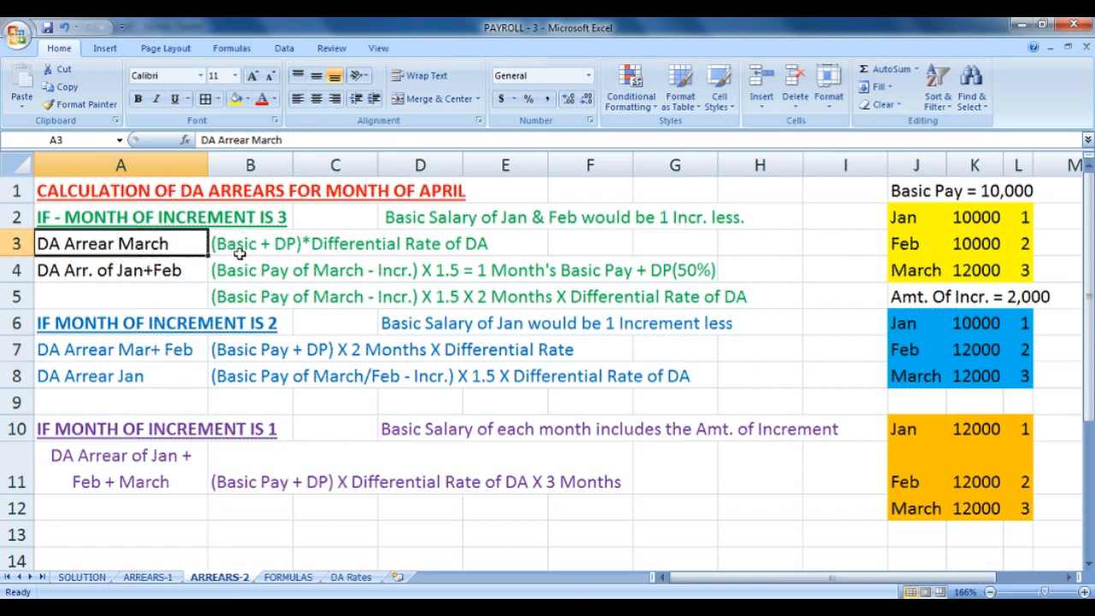
click(271, 354)
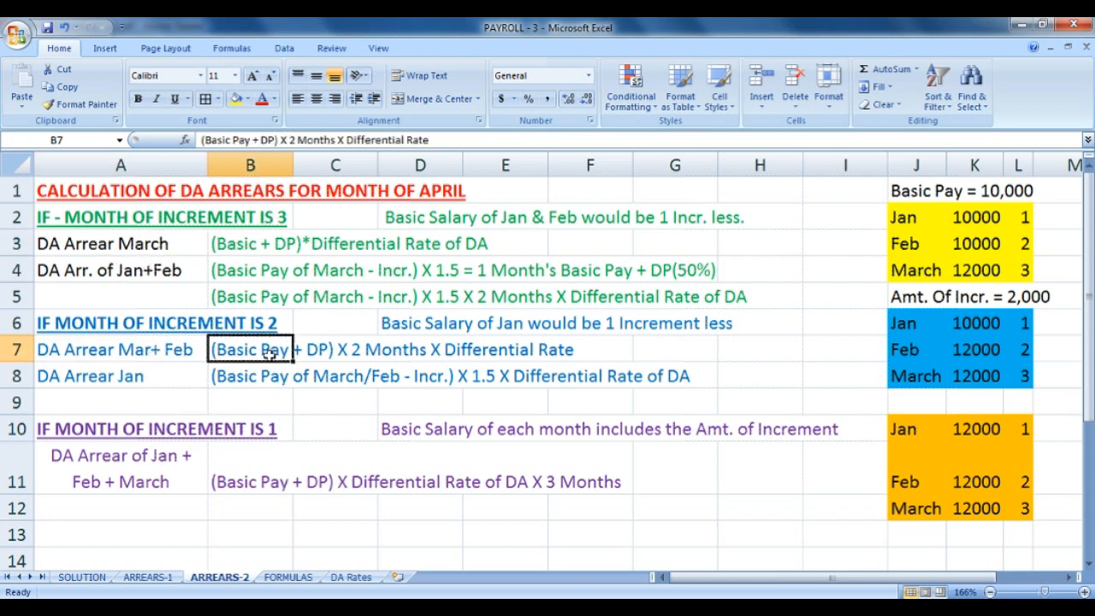
drag(270, 354, 555, 353)
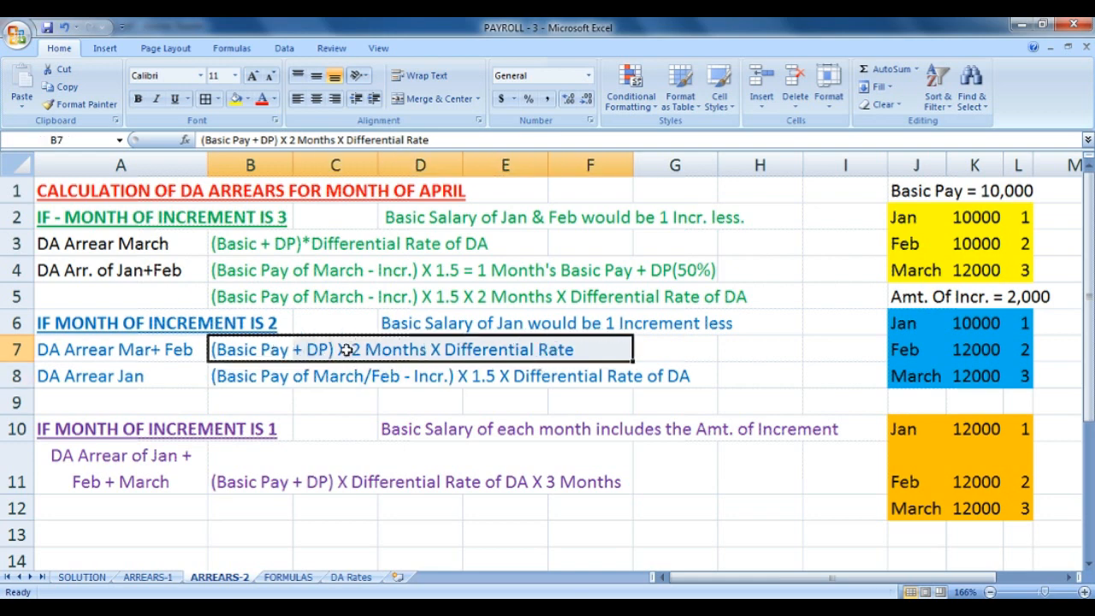
click(136, 376)
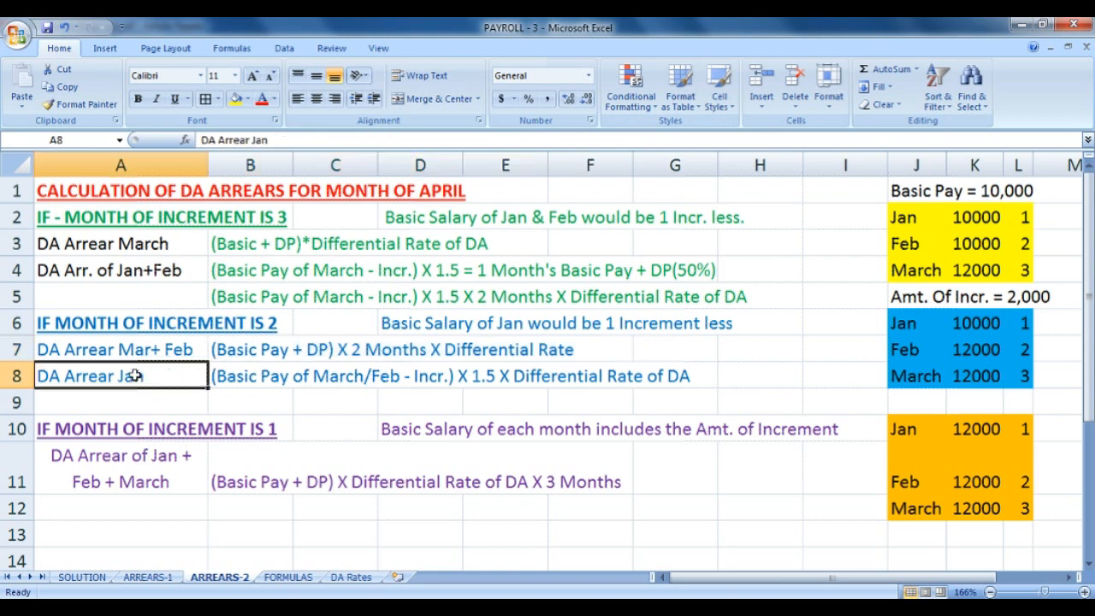
click(222, 383)
drag(223, 383, 445, 380)
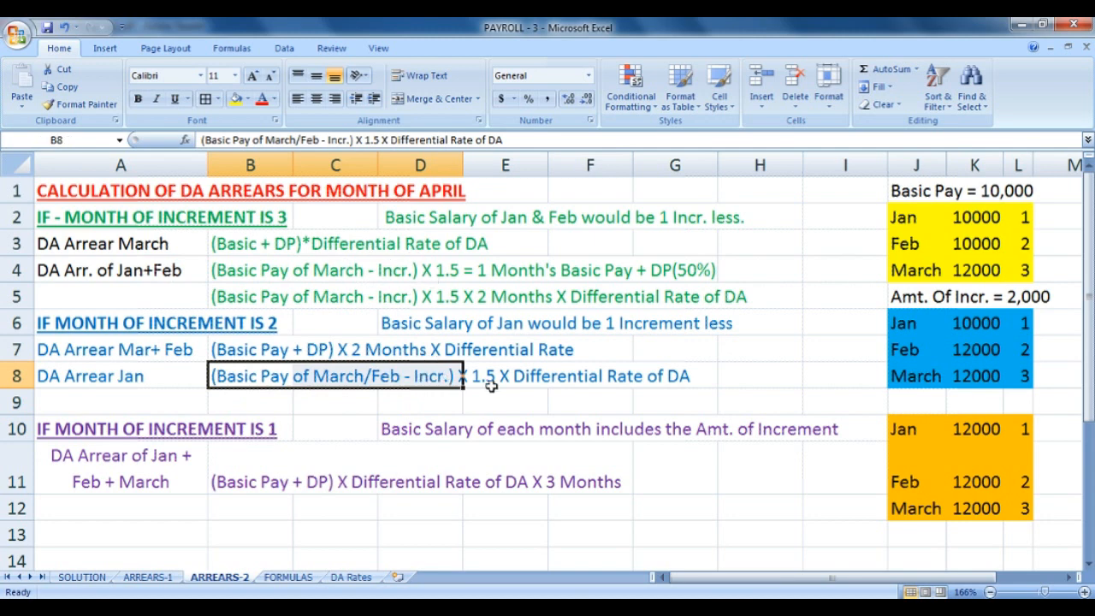
click(488, 385)
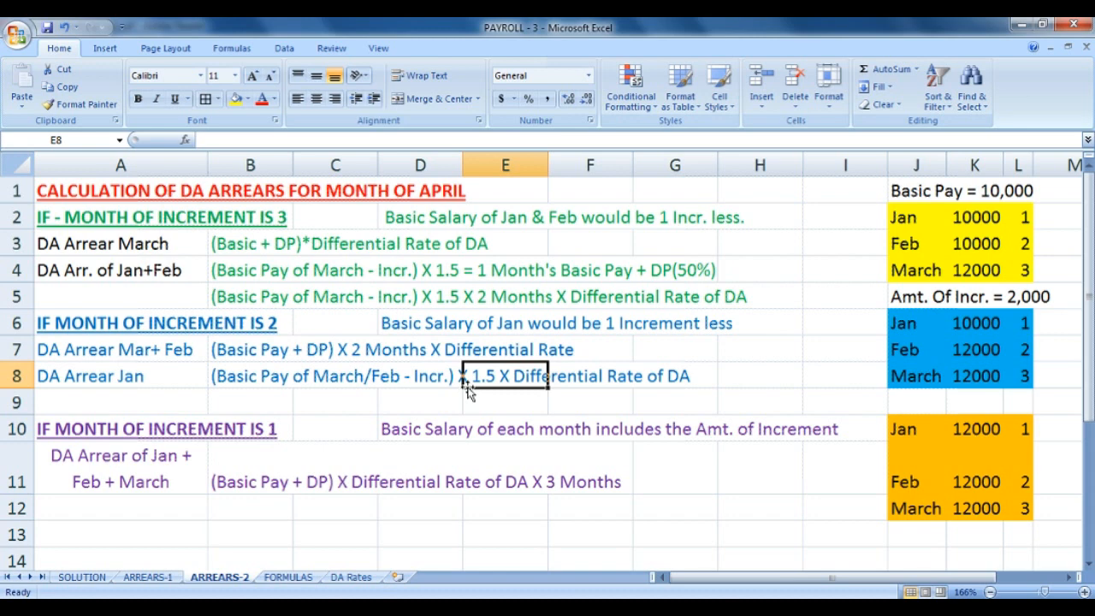
drag(469, 391, 695, 387)
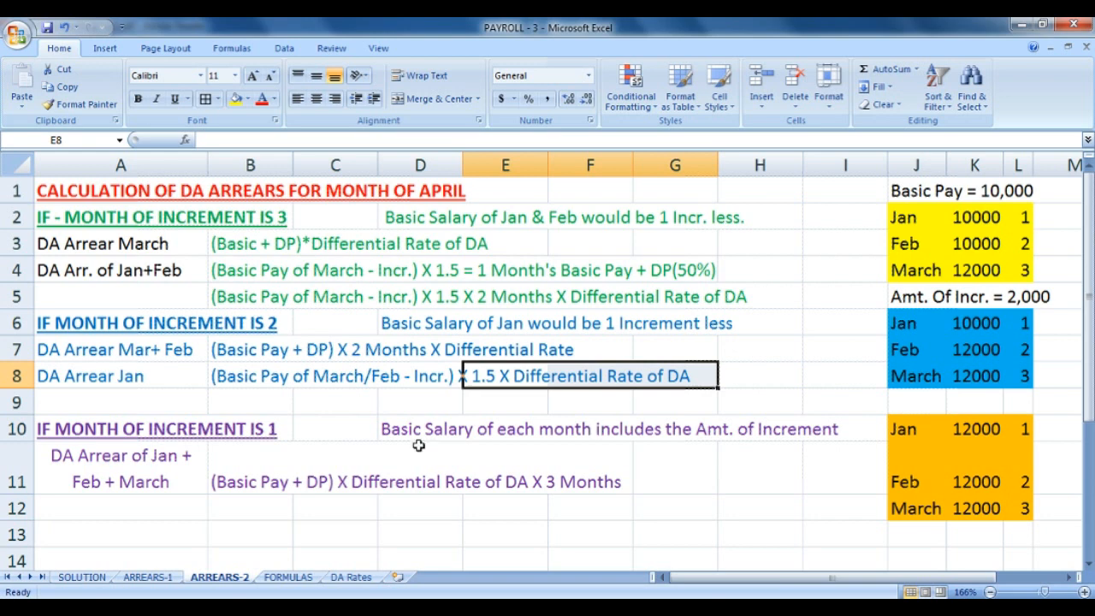
drag(95, 436, 303, 436)
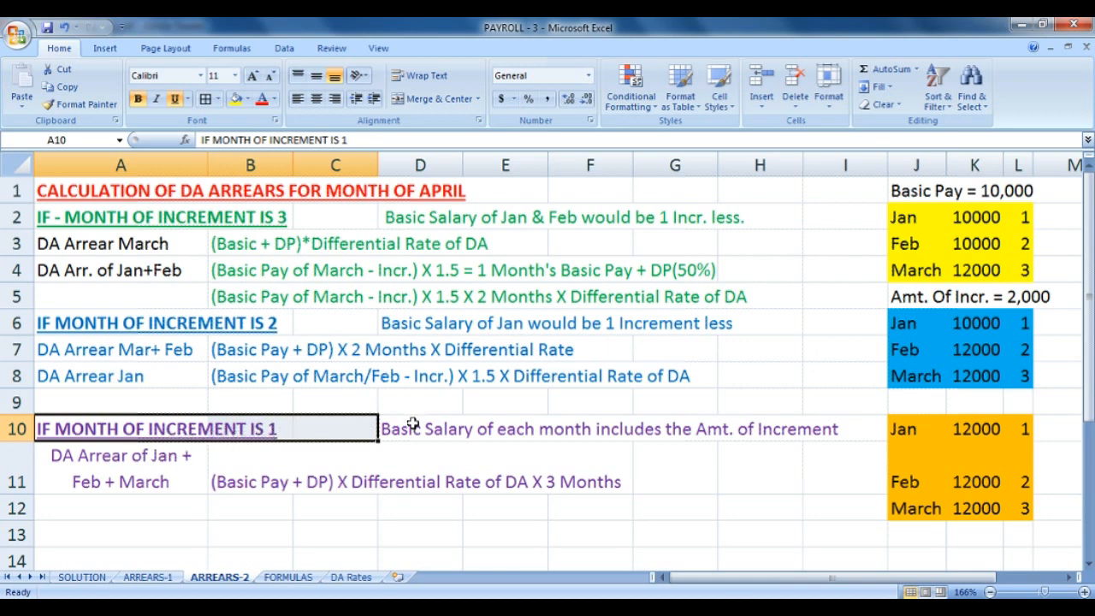
Highlight the increment-month-1 explanation, the 12000 basic pay and the Basic Pay = 10,000 note.
drag(416, 425, 820, 434)
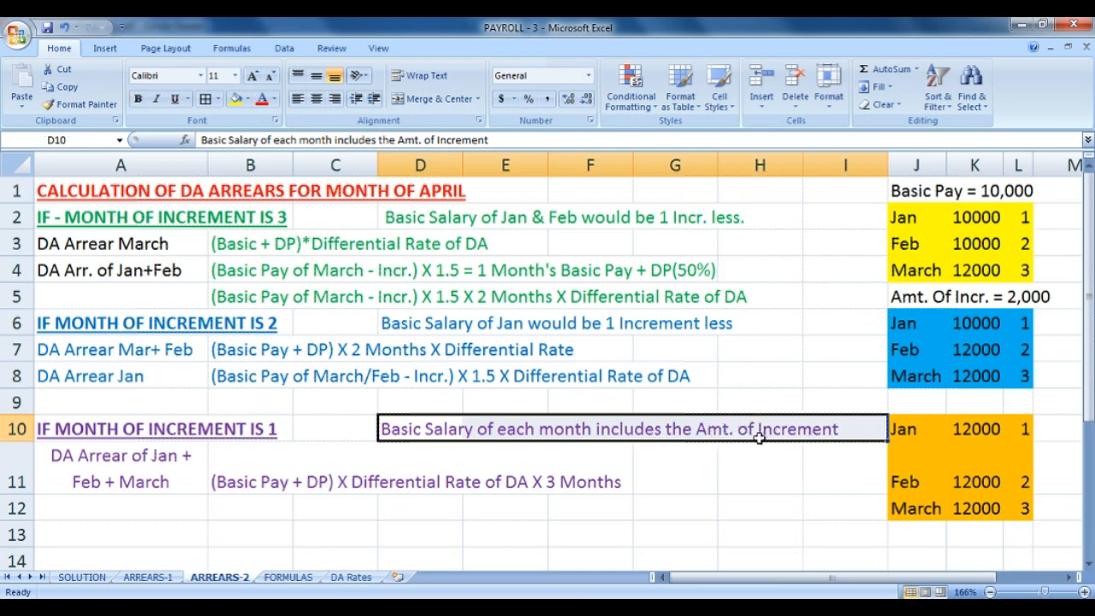
drag(962, 429, 998, 506)
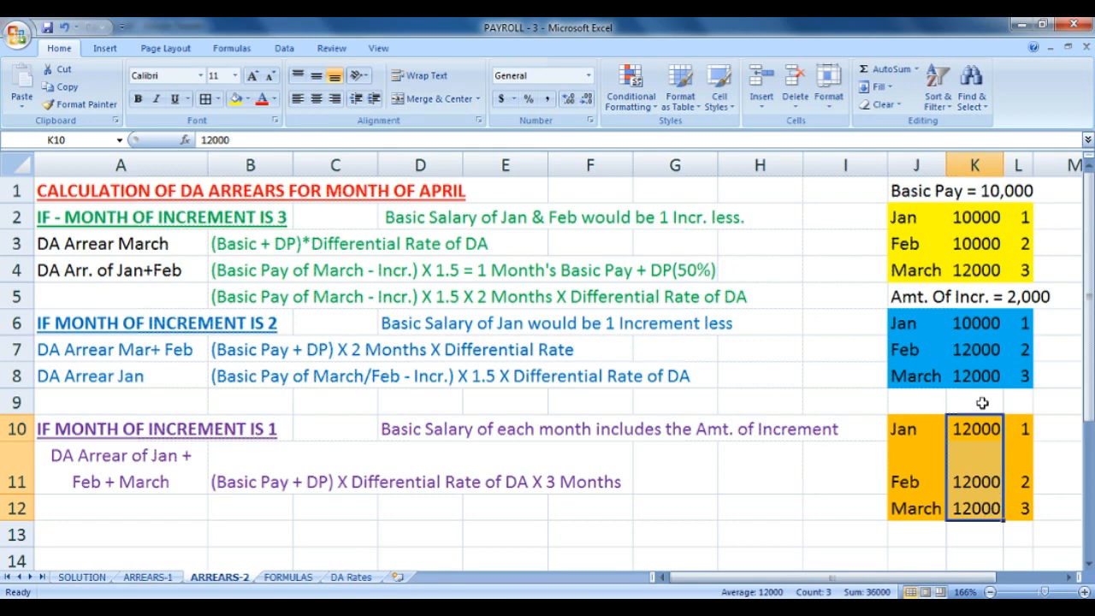
click(935, 190)
drag(935, 190, 1019, 202)
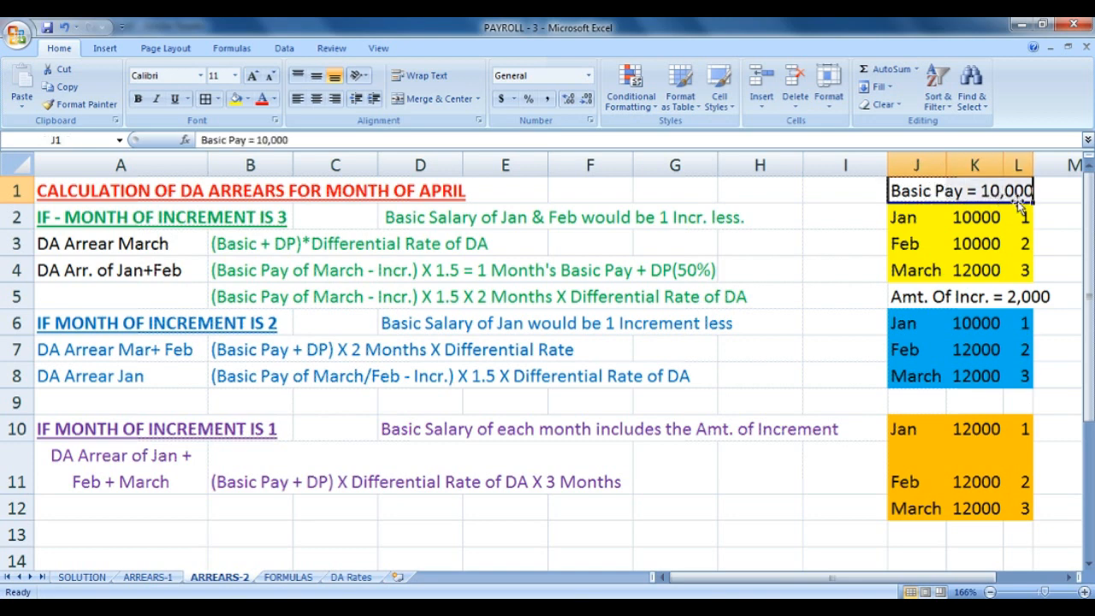
click(919, 435)
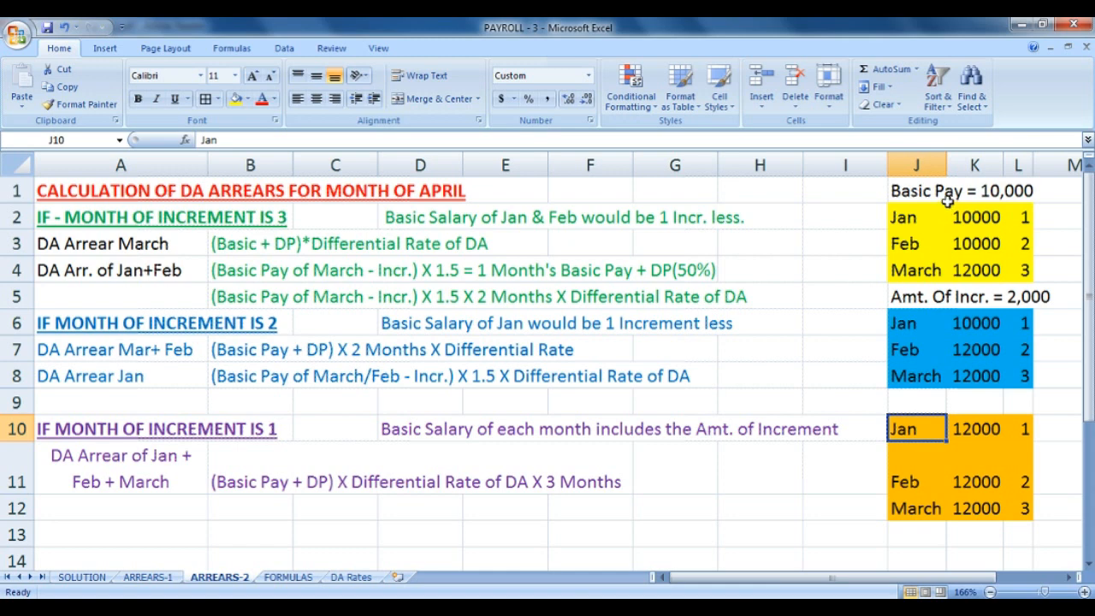
drag(934, 192, 1018, 191)
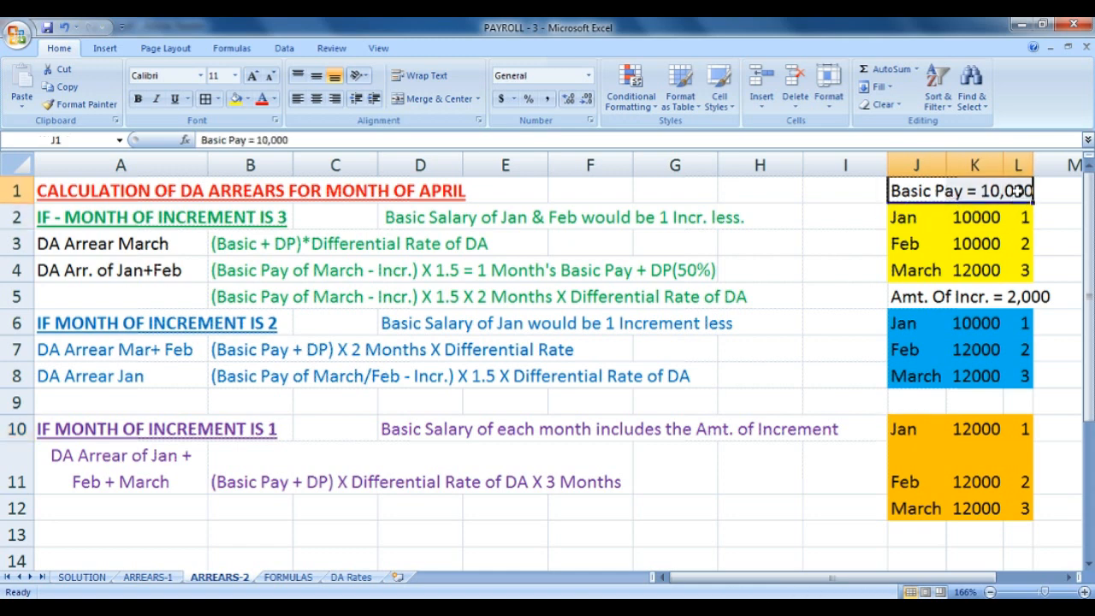
click(977, 437)
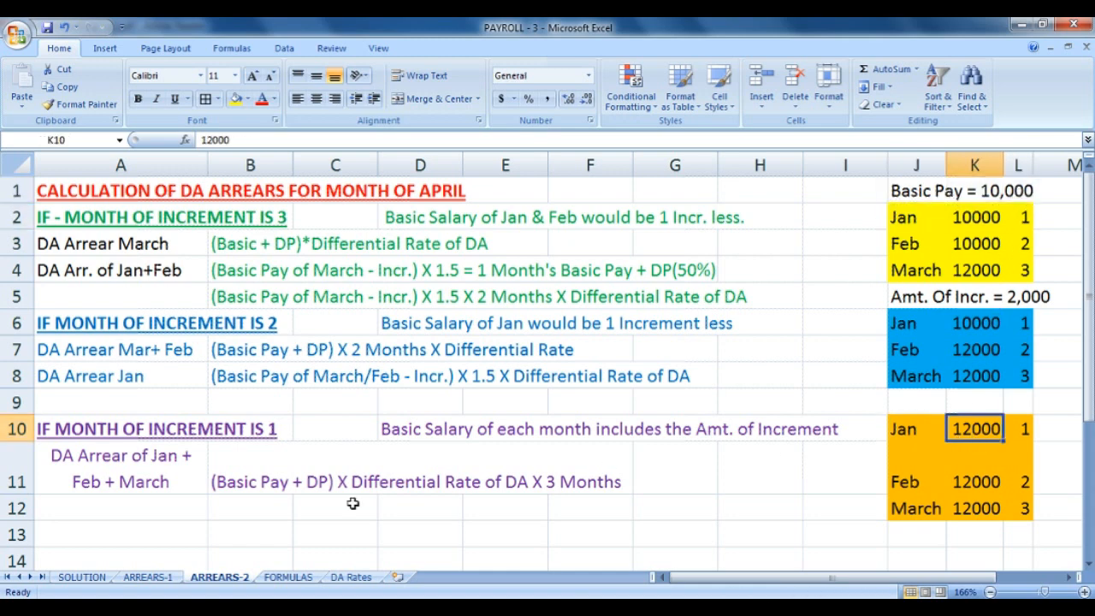
Highlight the Jan + Feb + March three-month arrears rule in row 11, then return to SOLUTION.
click(112, 456)
click(244, 474)
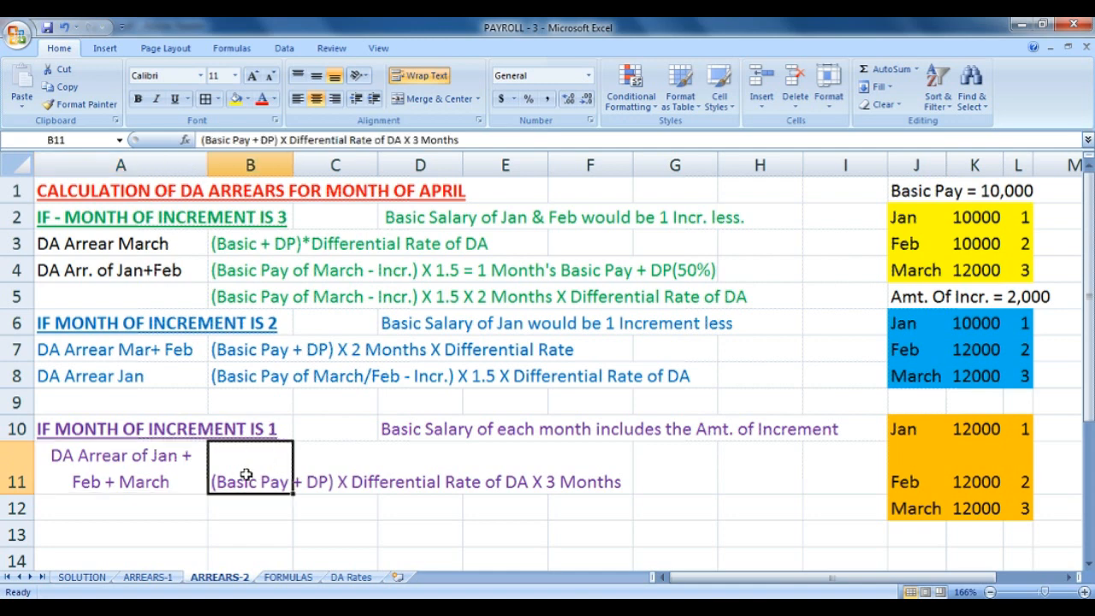
drag(245, 474, 403, 462)
drag(441, 463, 606, 473)
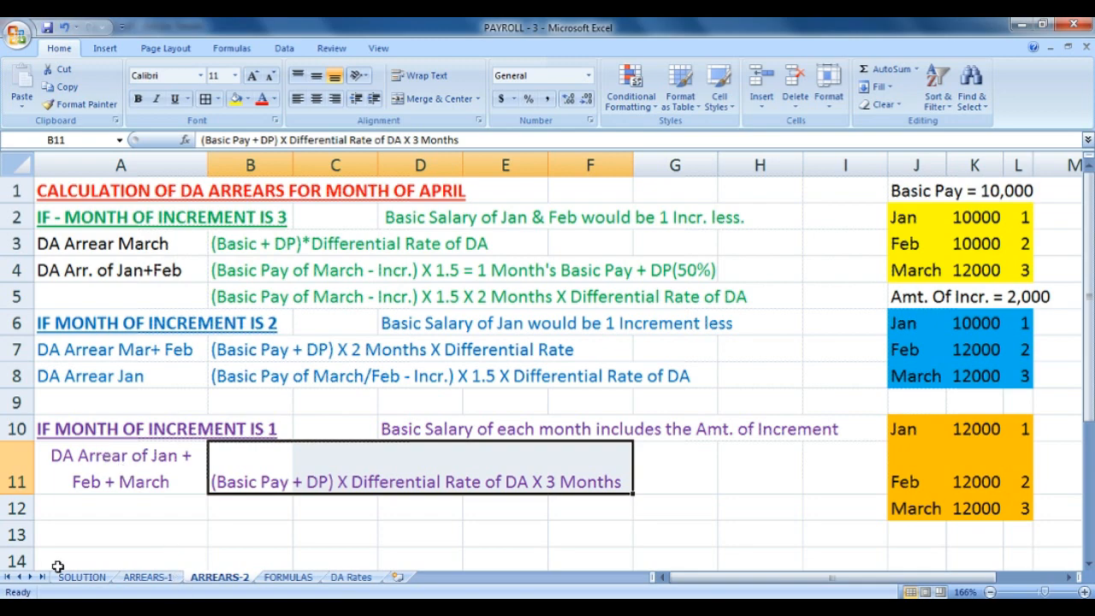
click(175, 580)
click(82, 578)
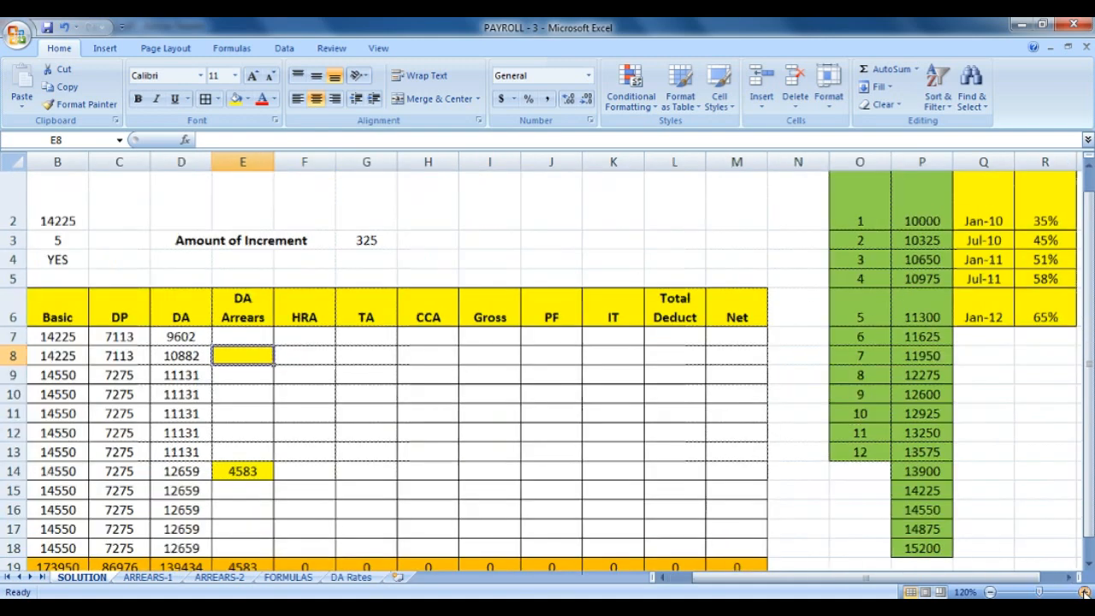
Begin E8's formula with =IF(B3=3, to test for a month-3 increment.
click(1083, 592)
click(1084, 592)
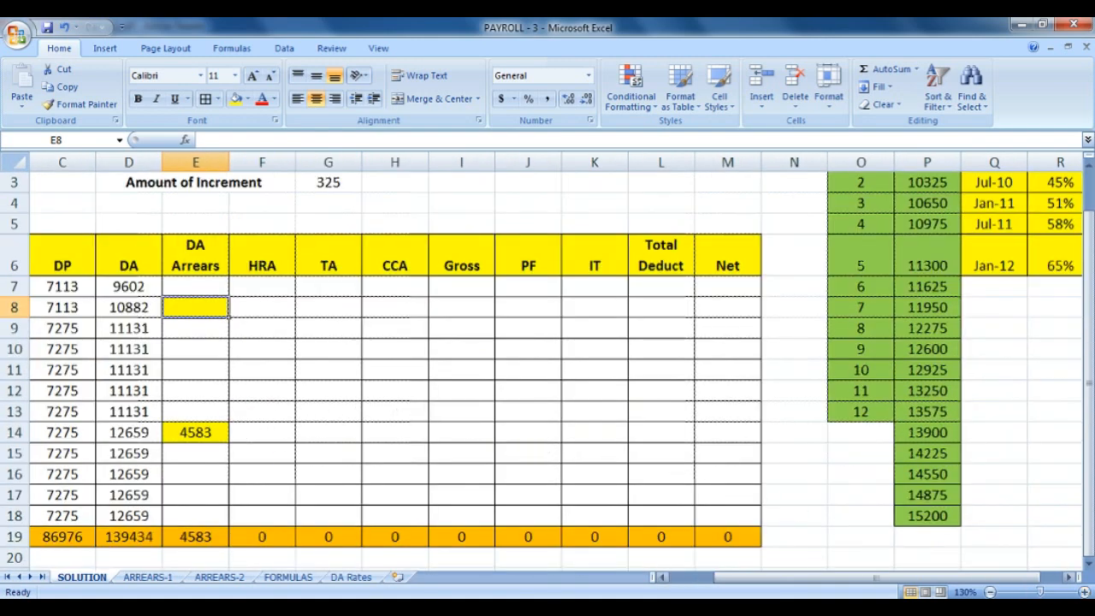
click(990, 592)
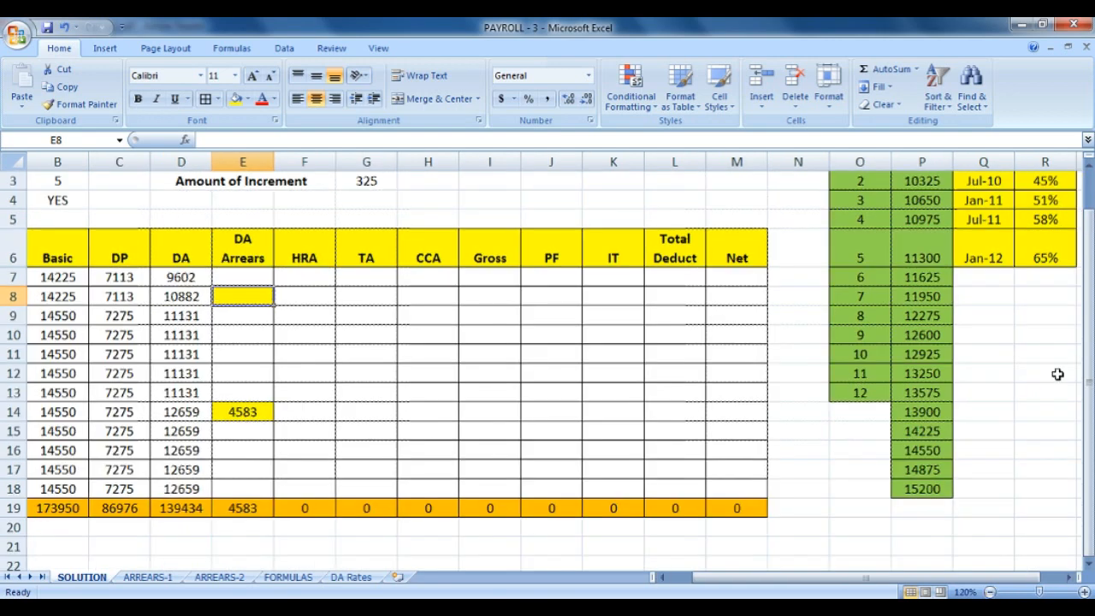
drag(1088, 380, 1087, 359)
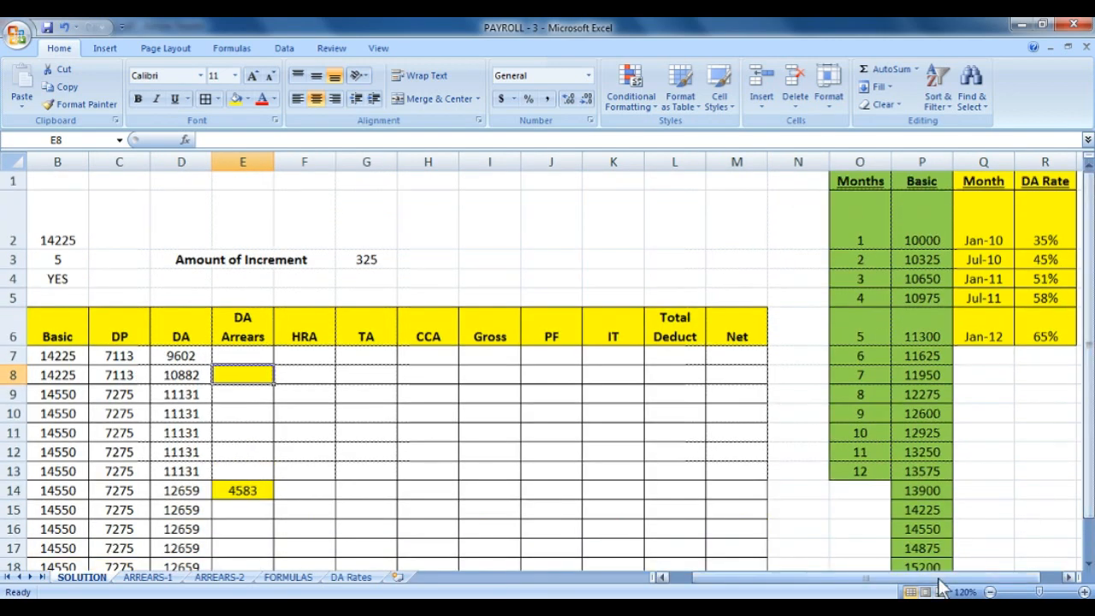
drag(937, 579, 931, 587)
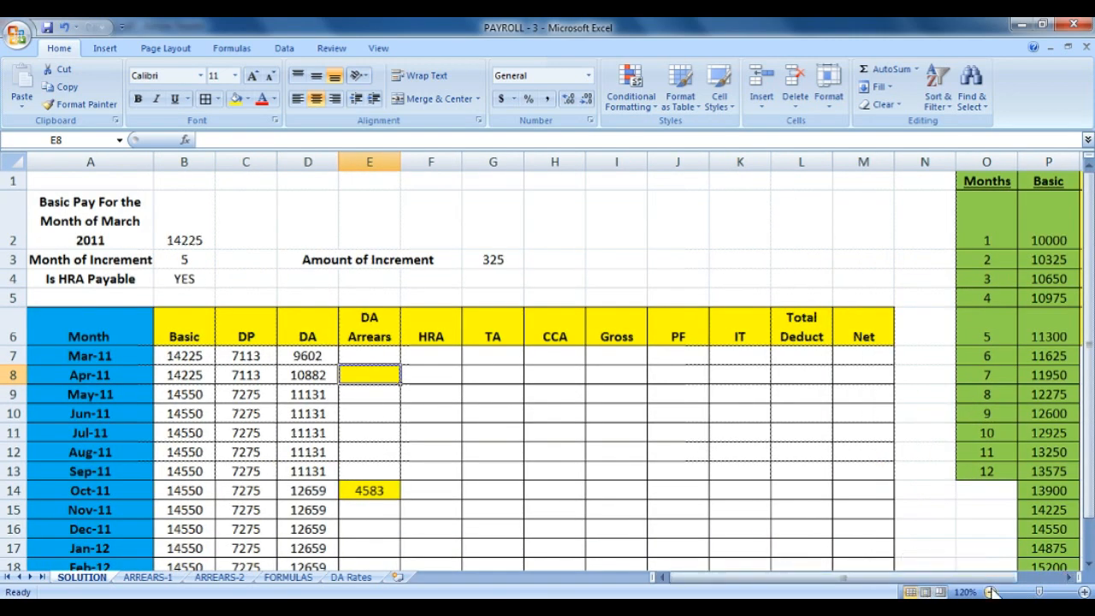
click(990, 592)
text(=)
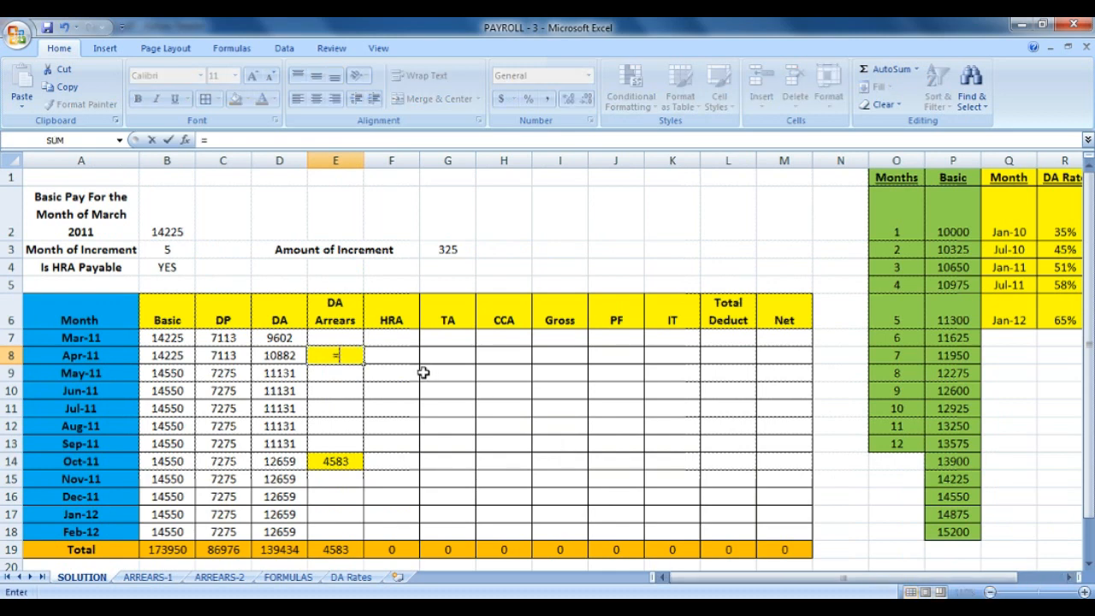
text(IF)
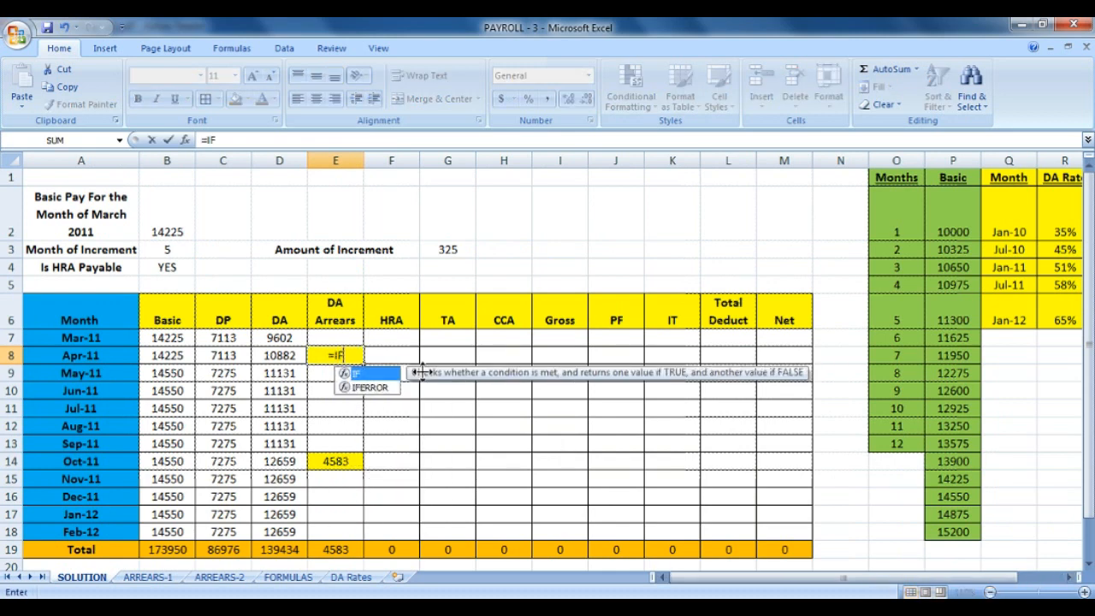
text(()
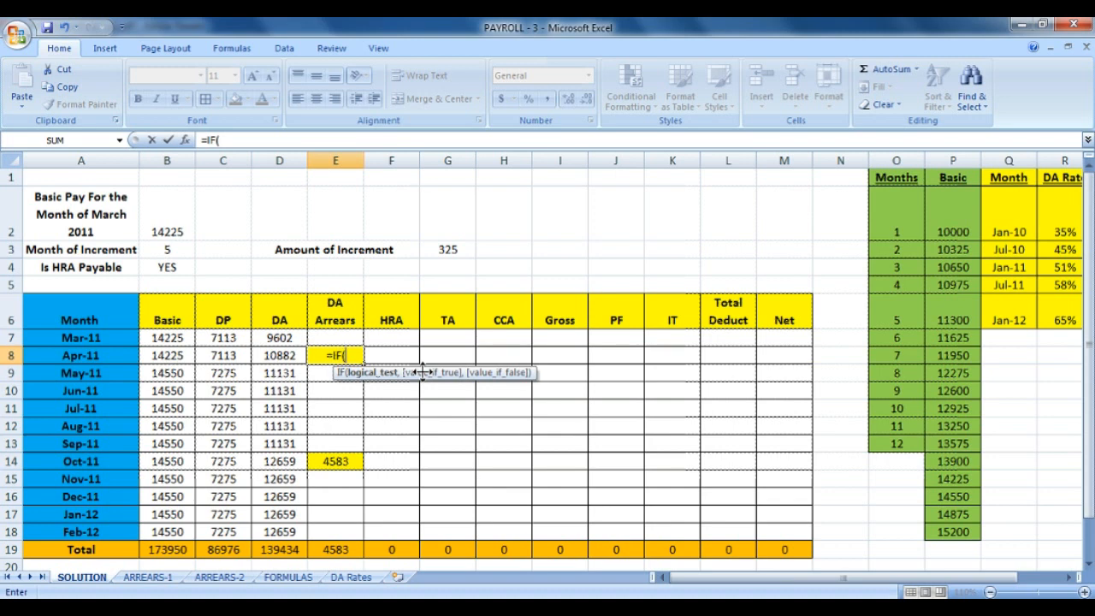
click(178, 250)
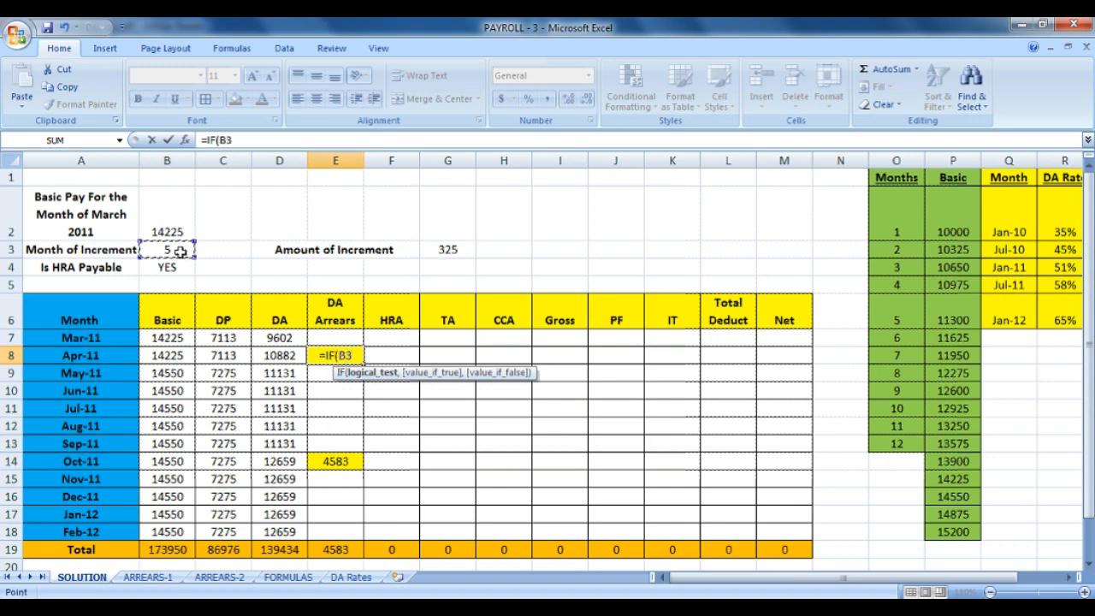
text(=)
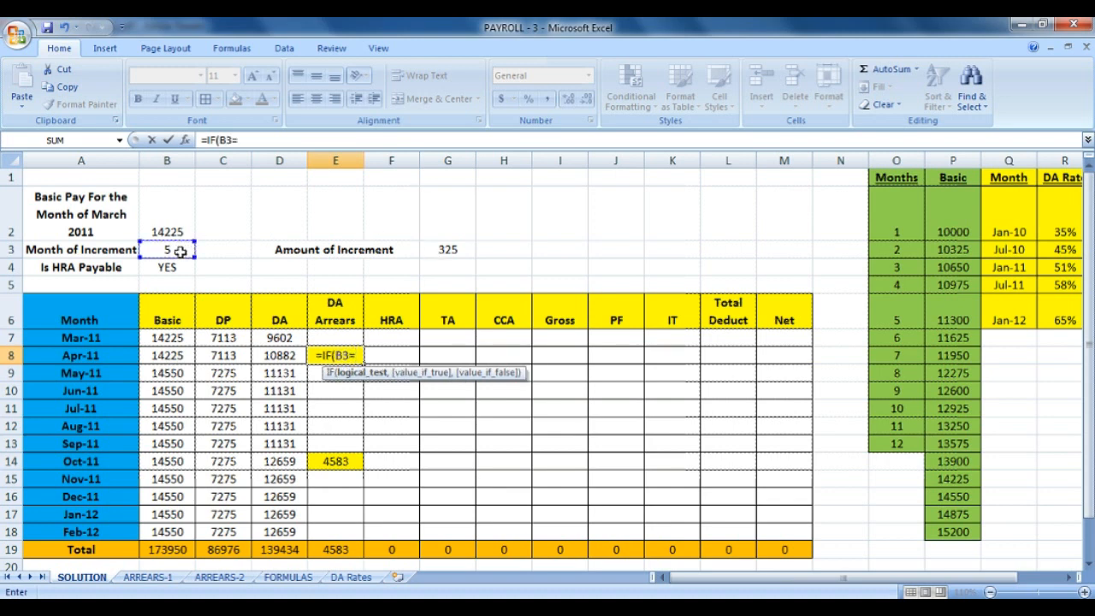
text(3)
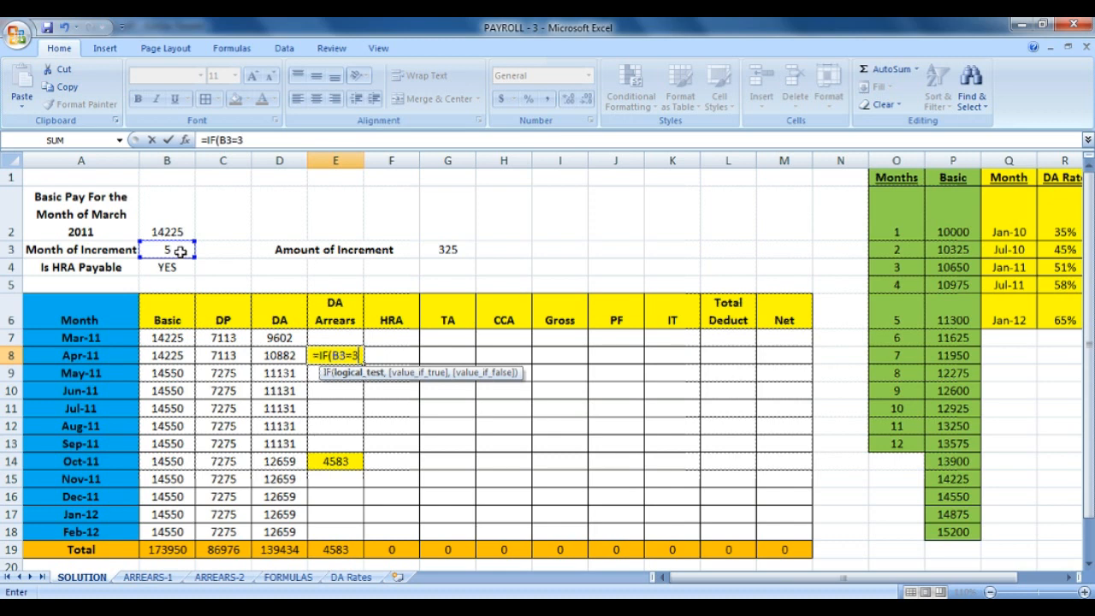
text(,)
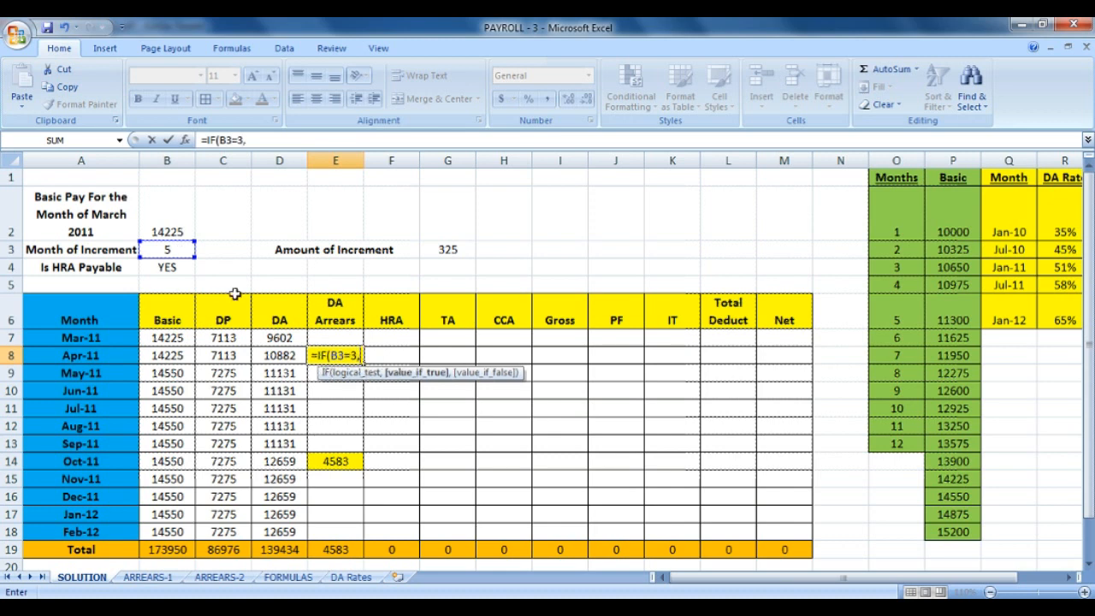
After checking ARREARS-2, add (B7+C7)* as the true branch, dropping the sheet-qualified references.
click(216, 577)
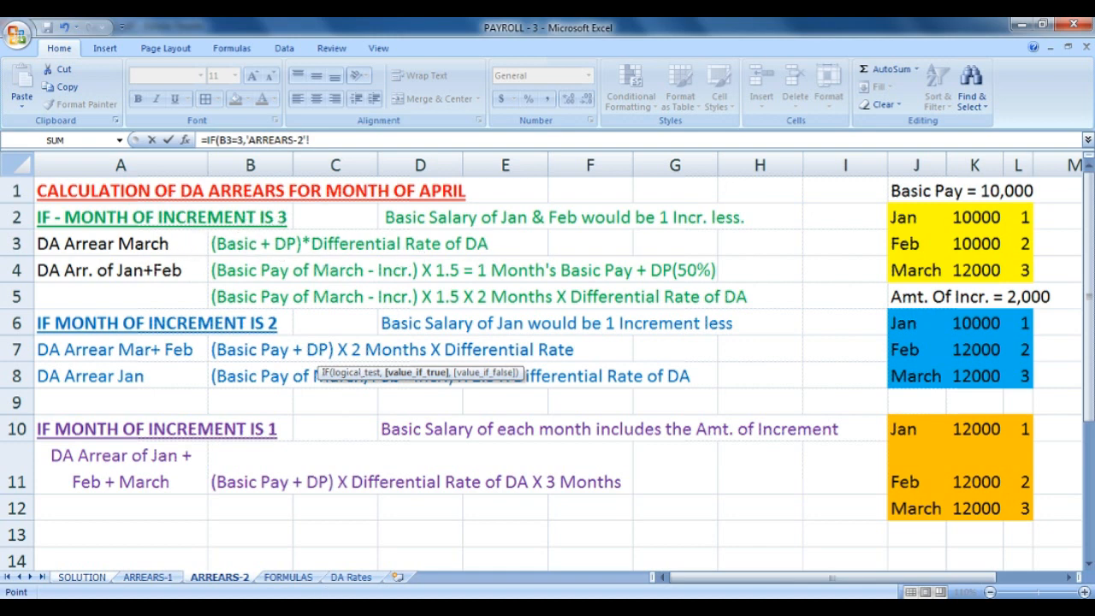
click(85, 577)
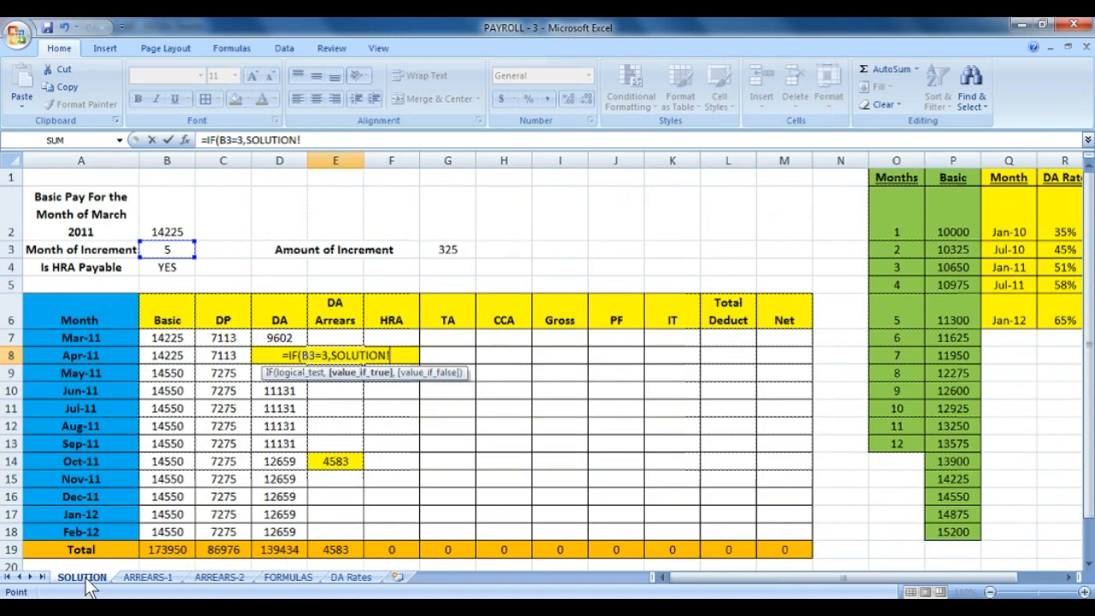
key(BackSpace)
key(BackSpace)
key(BackSpace)
key(BackSpace)
key(BackSpace)
key(BackSpace)
key(BackSpace)
key(BackSpace)
key(BackSpace)
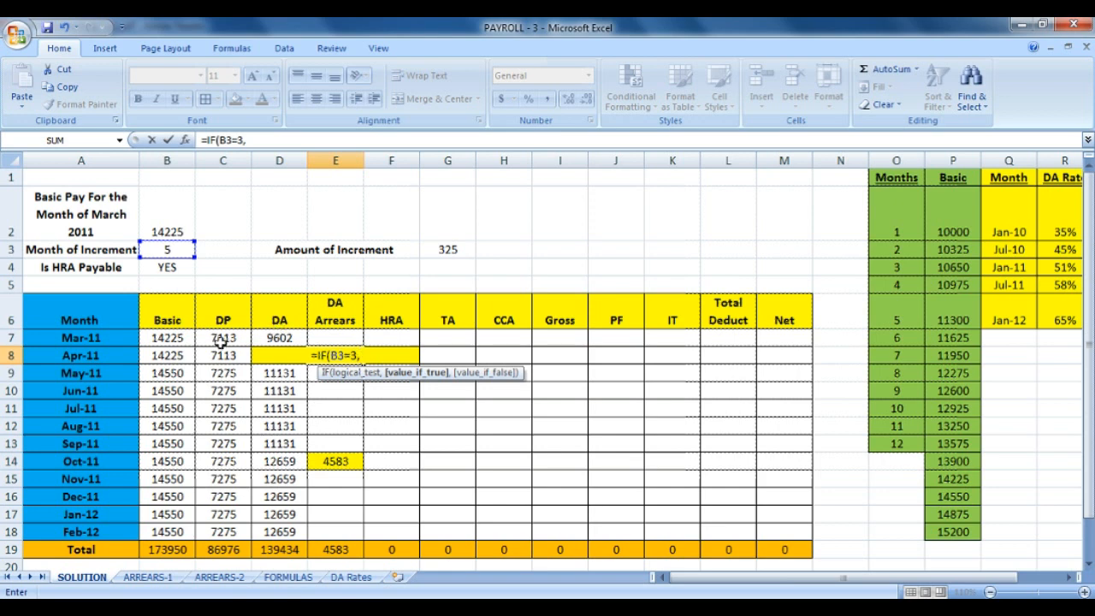
text(()
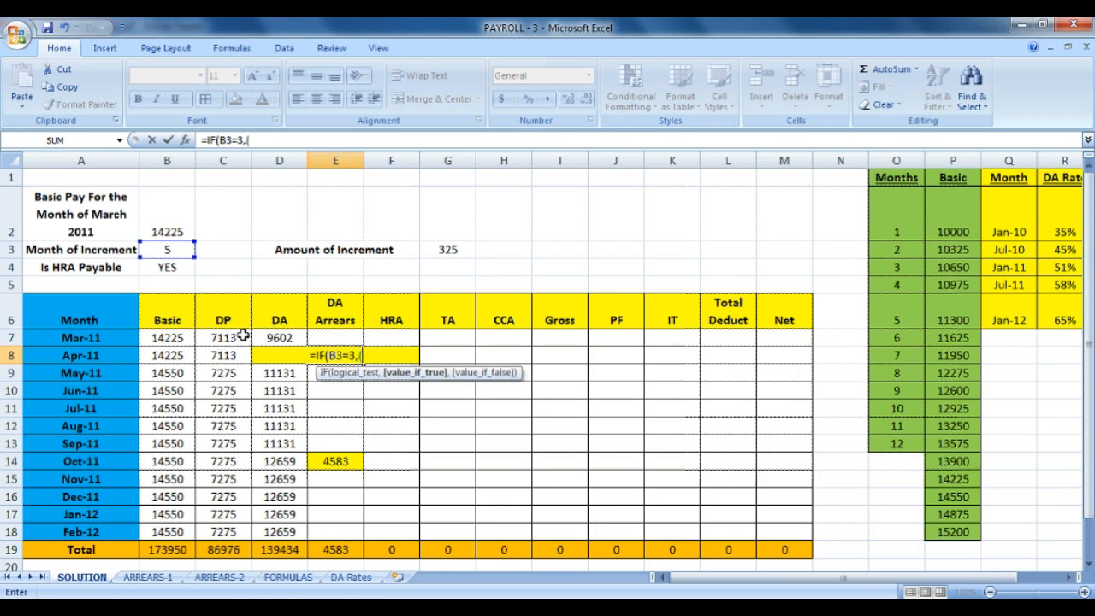
click(243, 337)
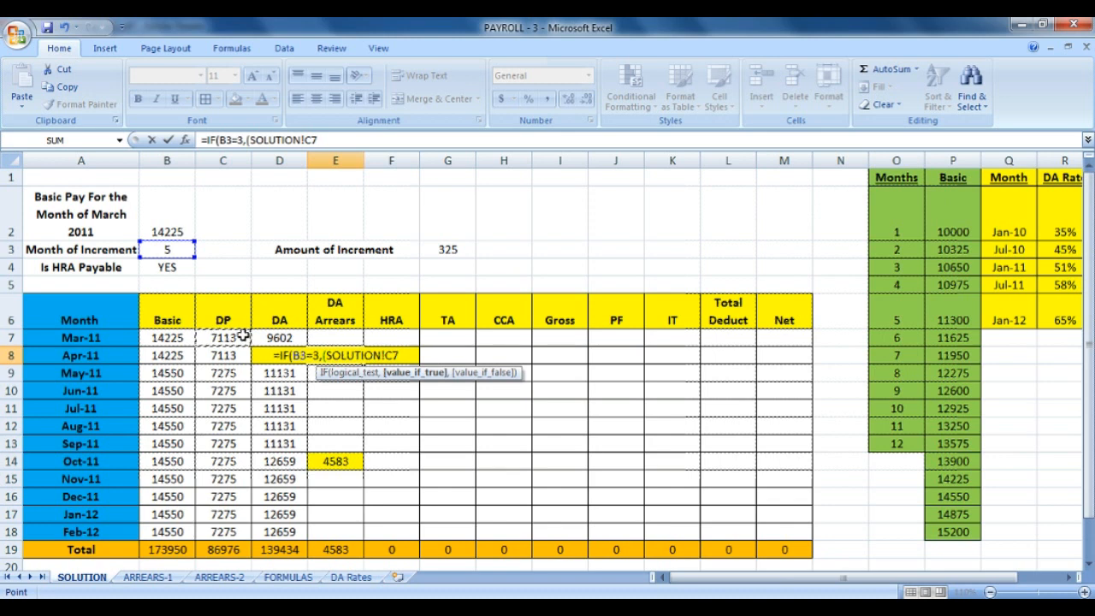
key(BackSpace)
key(BackSpace)
key(BackSpace)
key(BackSpace)
key(BackSpace)
key(BackSpace)
key(BackSpace)
key(BackSpace)
key(BackSpace)
key(BackSpace)
key(BackSpace)
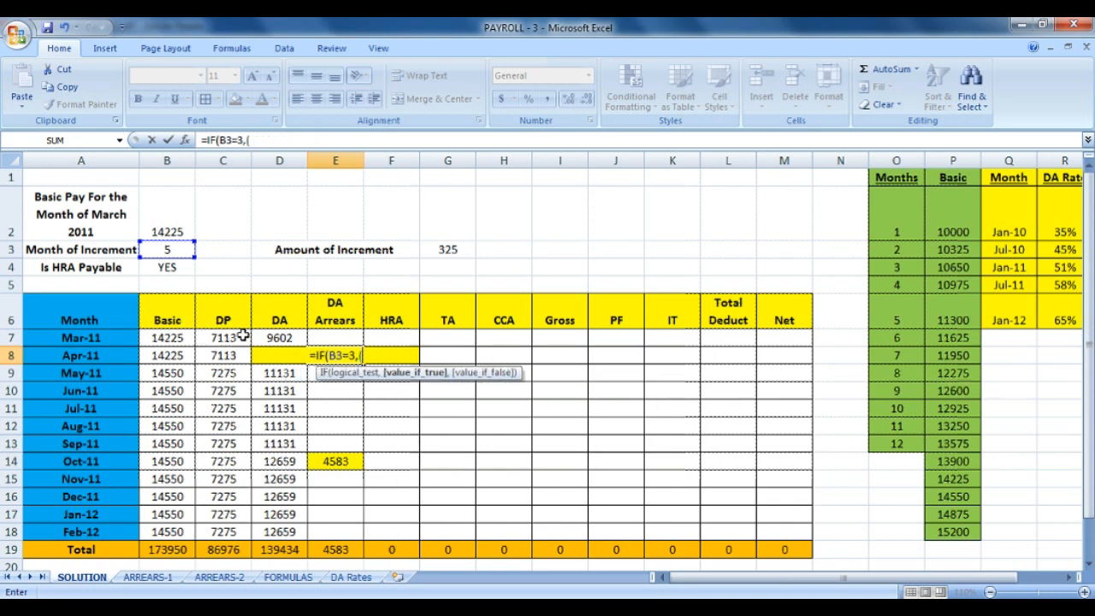
click(167, 340)
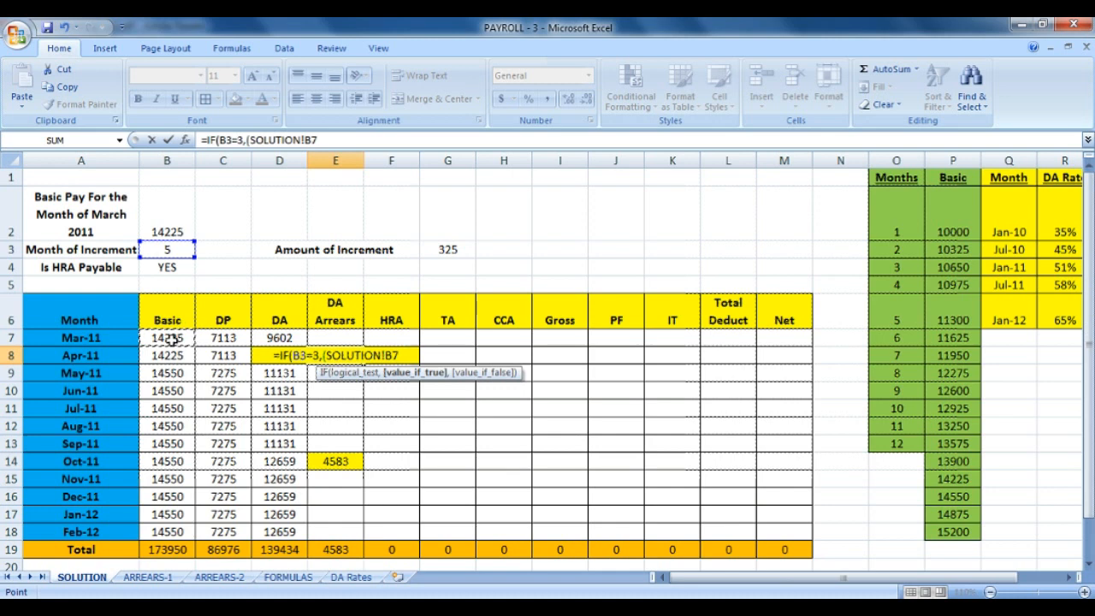
key(BackSpace)
key(BackSpace)
key(BackSpace)
key(BackSpace)
key(BackSpace)
key(BackSpace)
key(BackSpace)
key(BackSpace)
key(BackSpace)
key(BackSpace)
key(BackSpace)
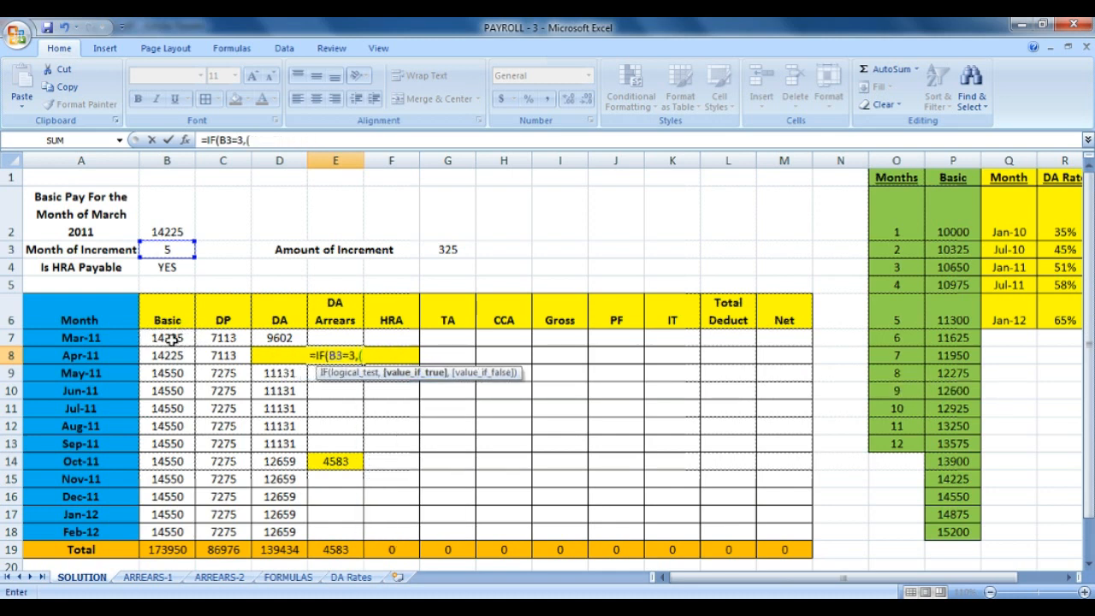
key(BackSpace)
text(\)
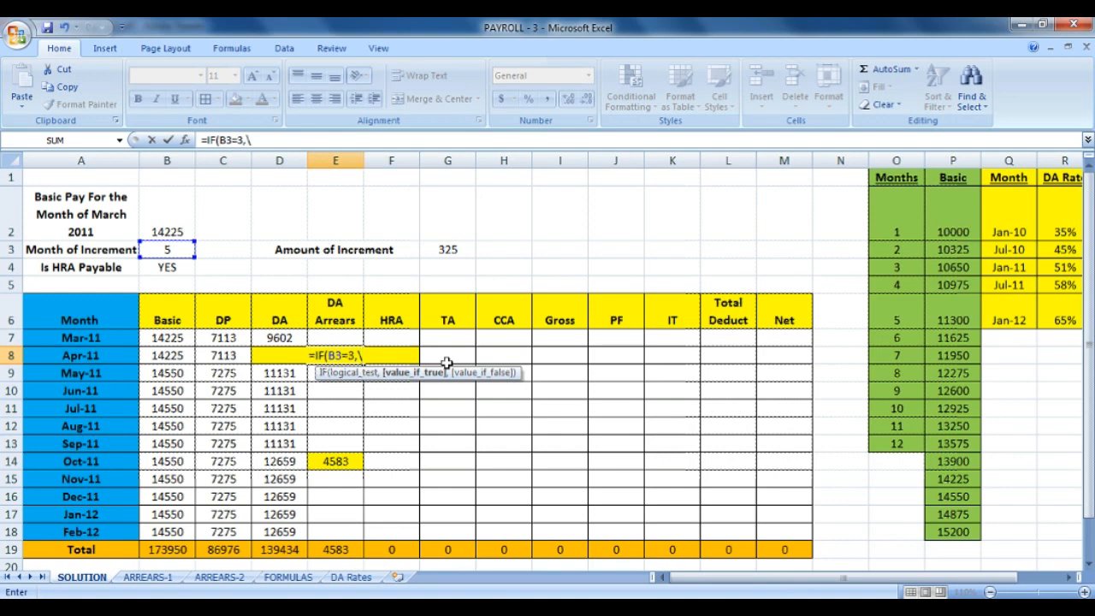
key(BackSpace)
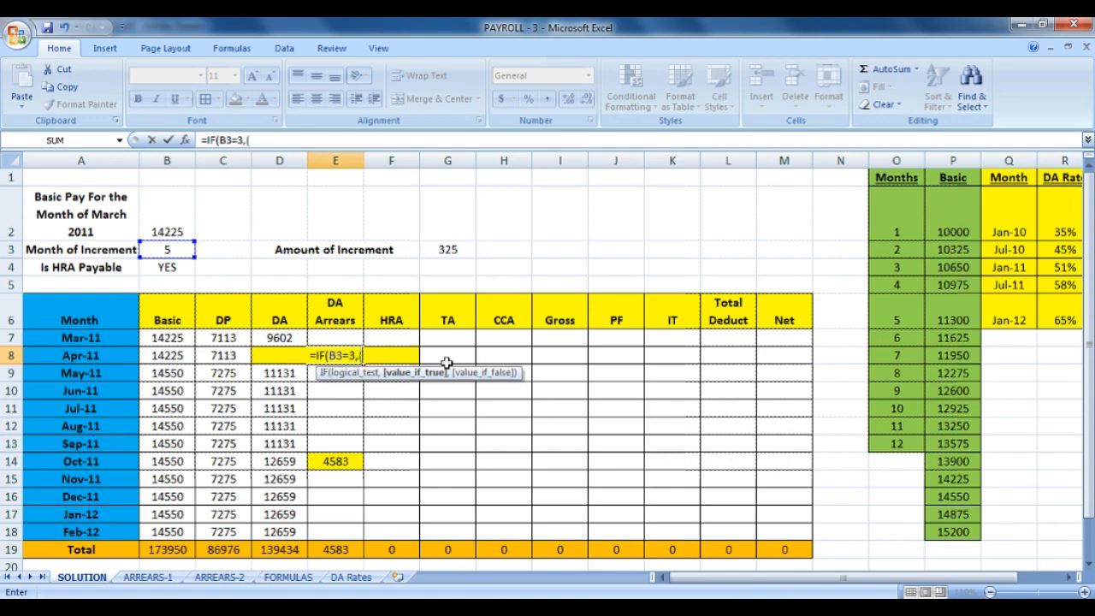
text((B7+)
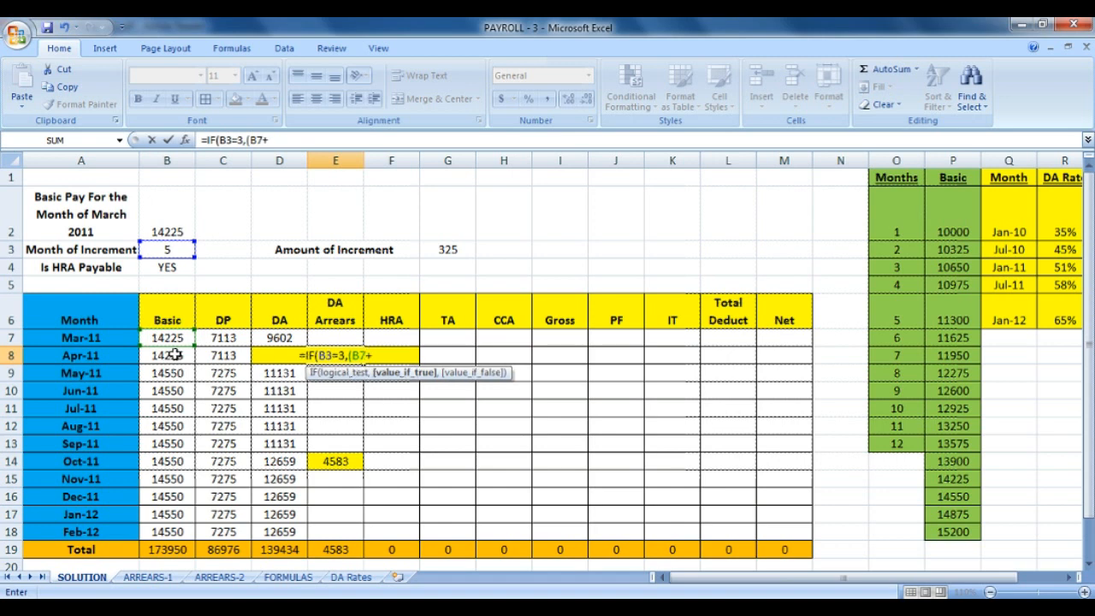
text(C)
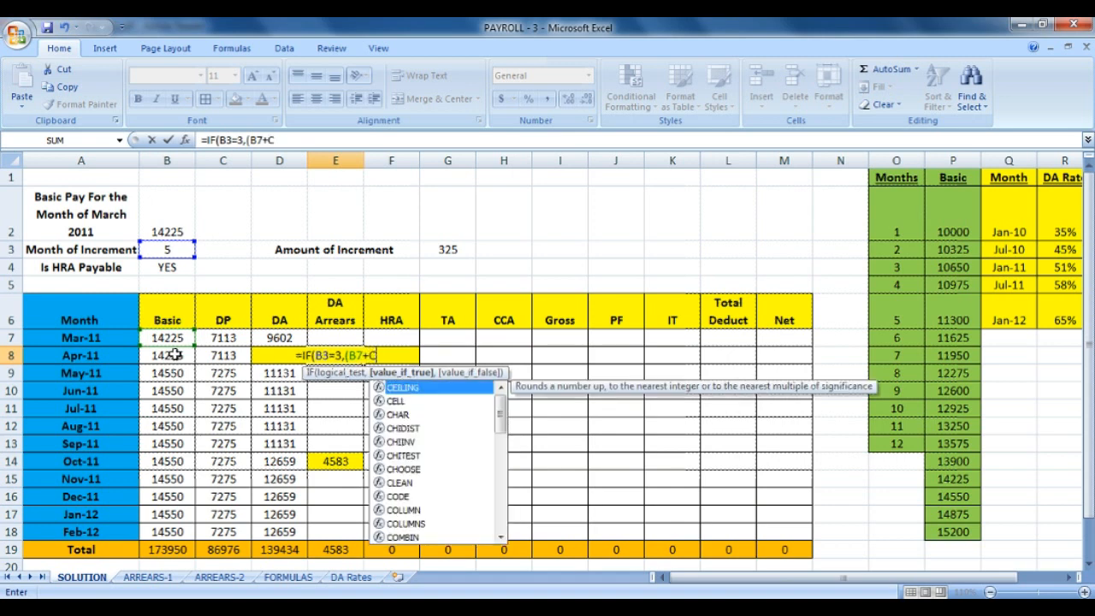
text(7))
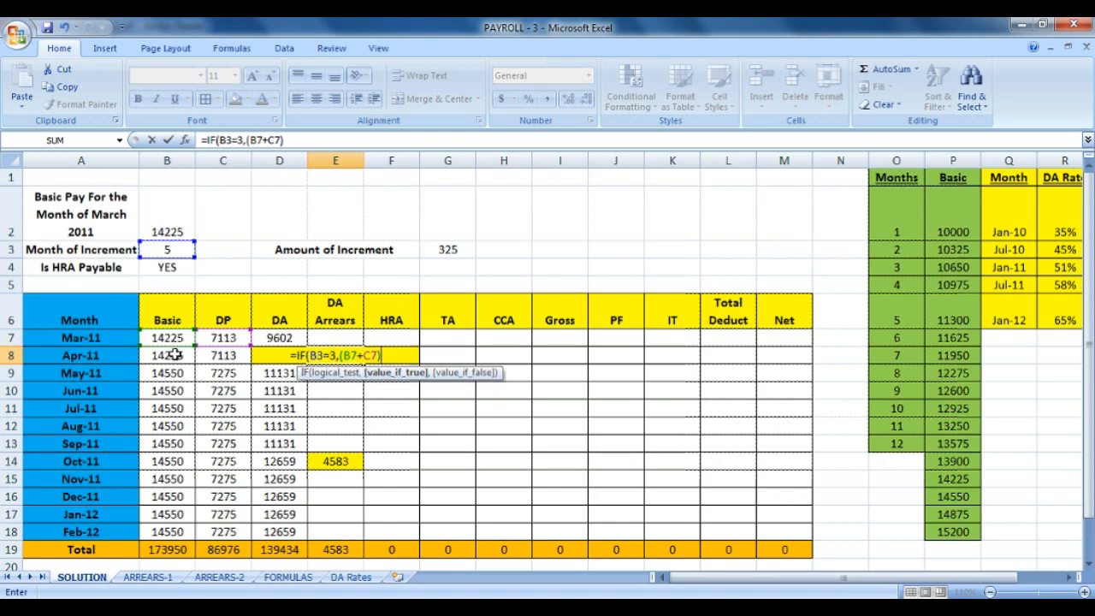
text(*)
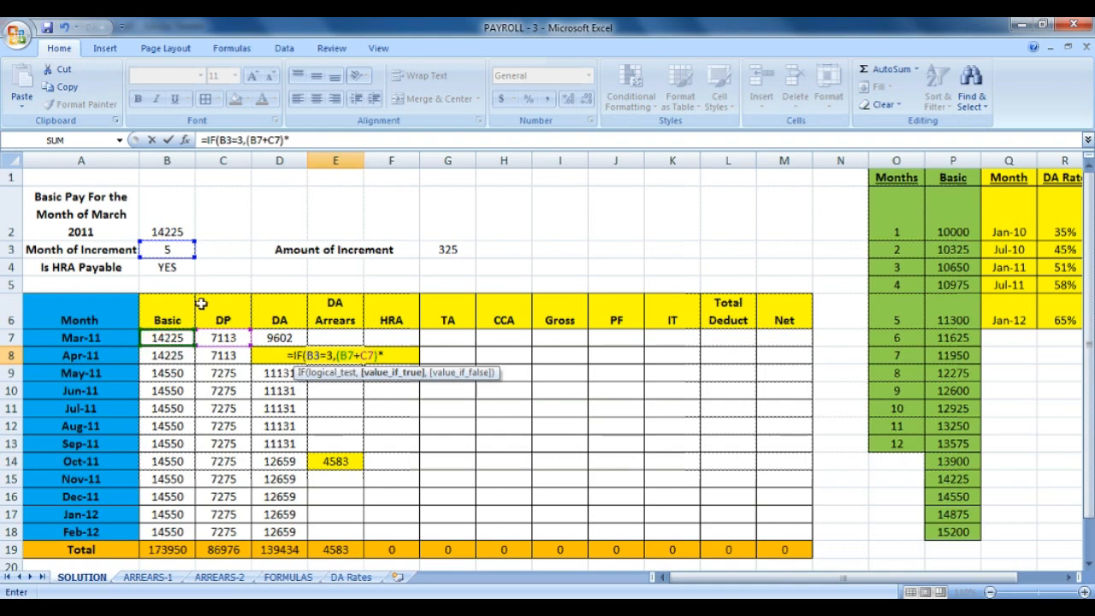
click(242, 580)
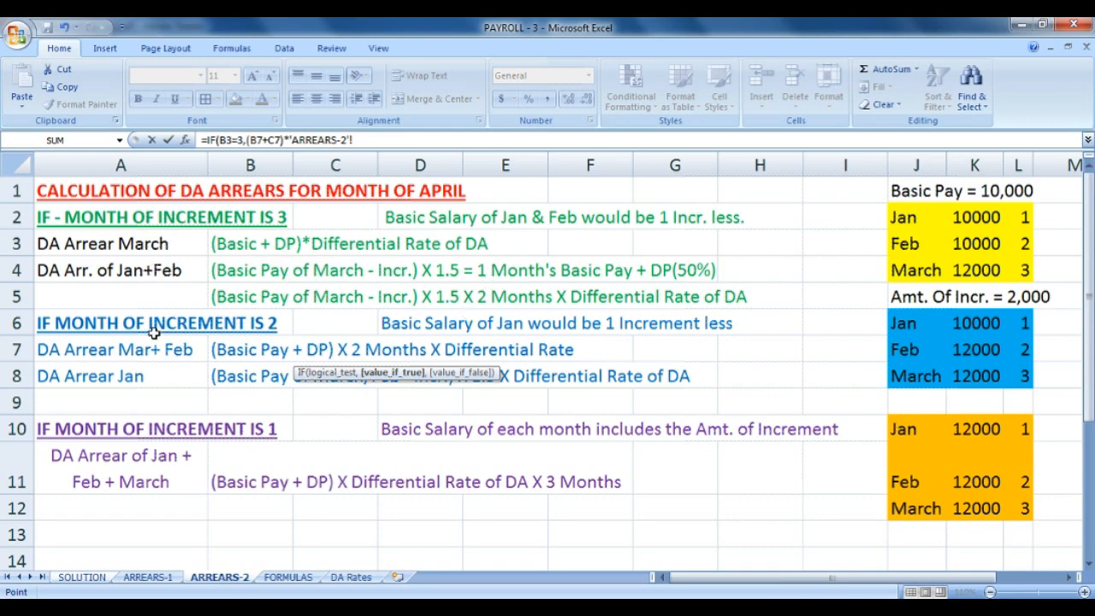
click(156, 579)
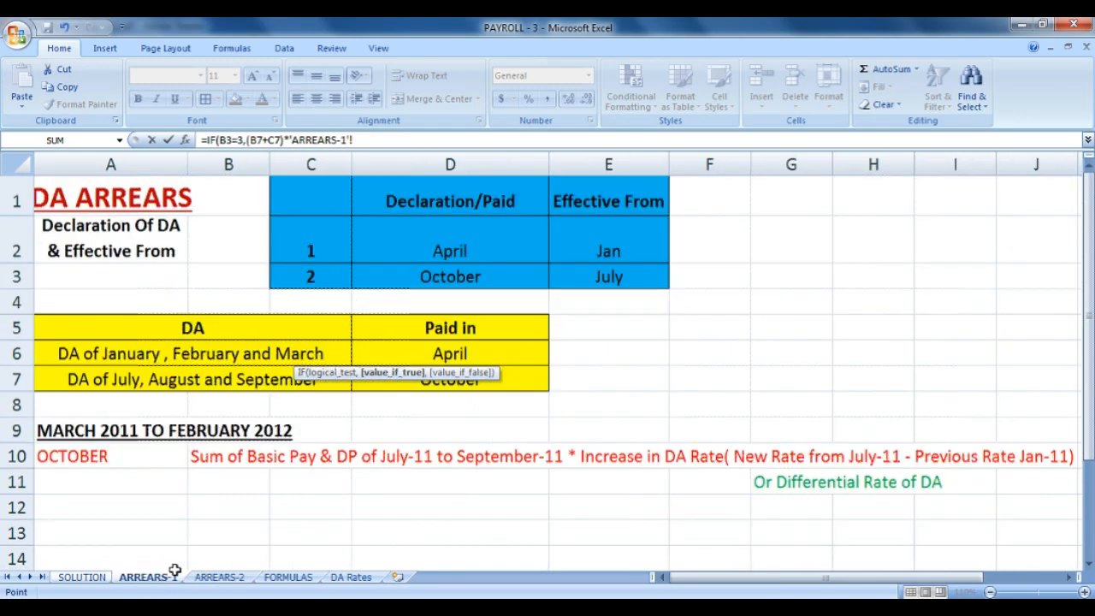
click(101, 581)
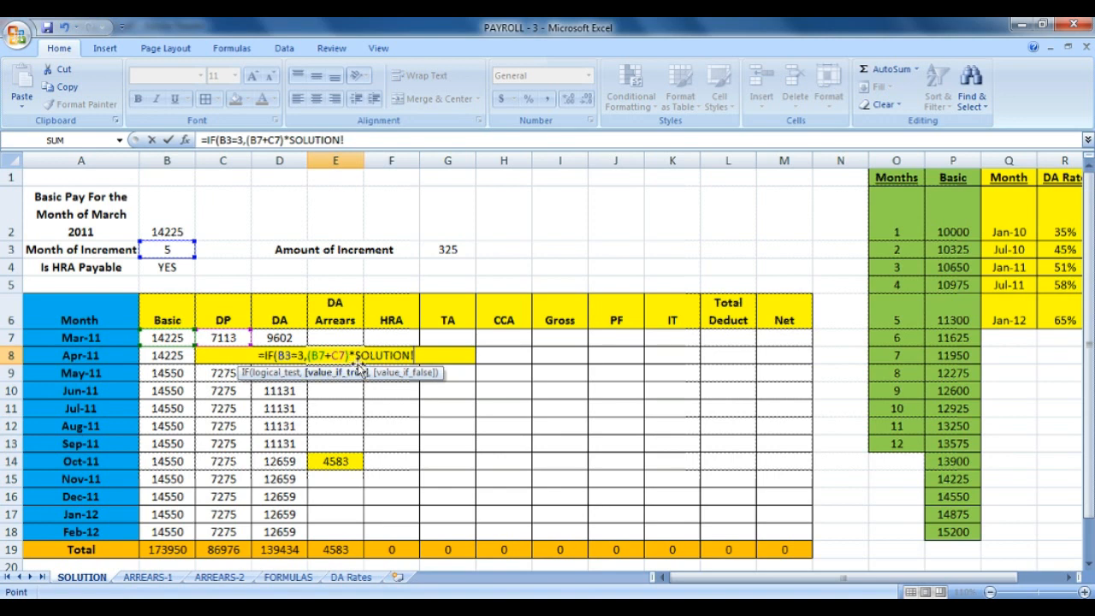
key(BackSpace)
key(BackSpace)
key(BackSpace)
key(BackSpace)
key(BackSpace)
key(BackSpace)
key(BackSpace)
key(BackSpace)
key(BackSpace)
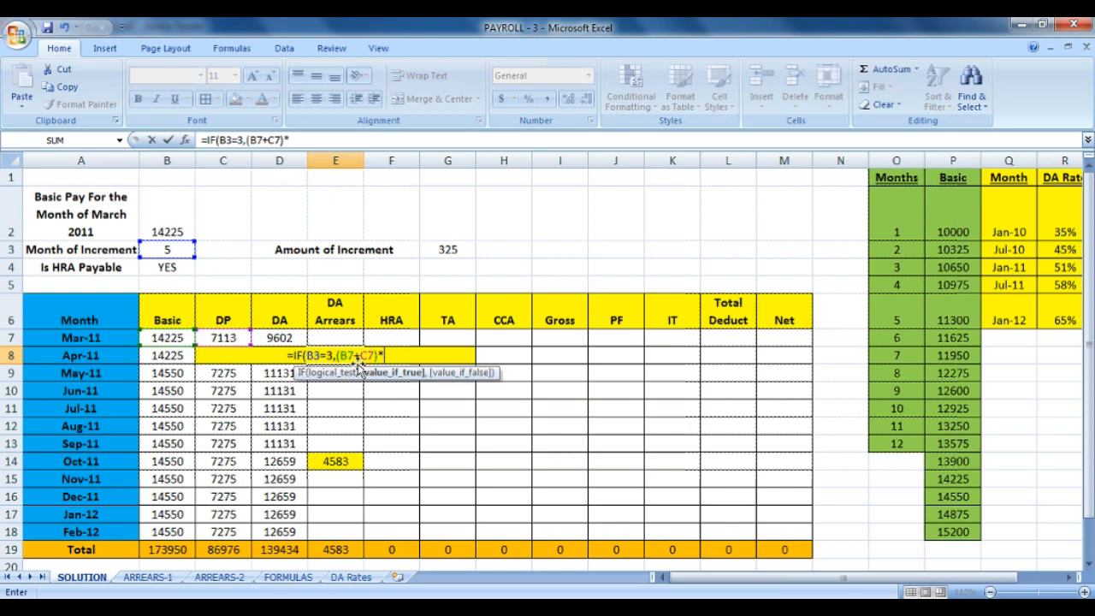
Extend E8's formula with (R4-R3) +, the Jan-11 minus Jul-10 rate difference, removing SOLUTION! references.
click(1061, 267)
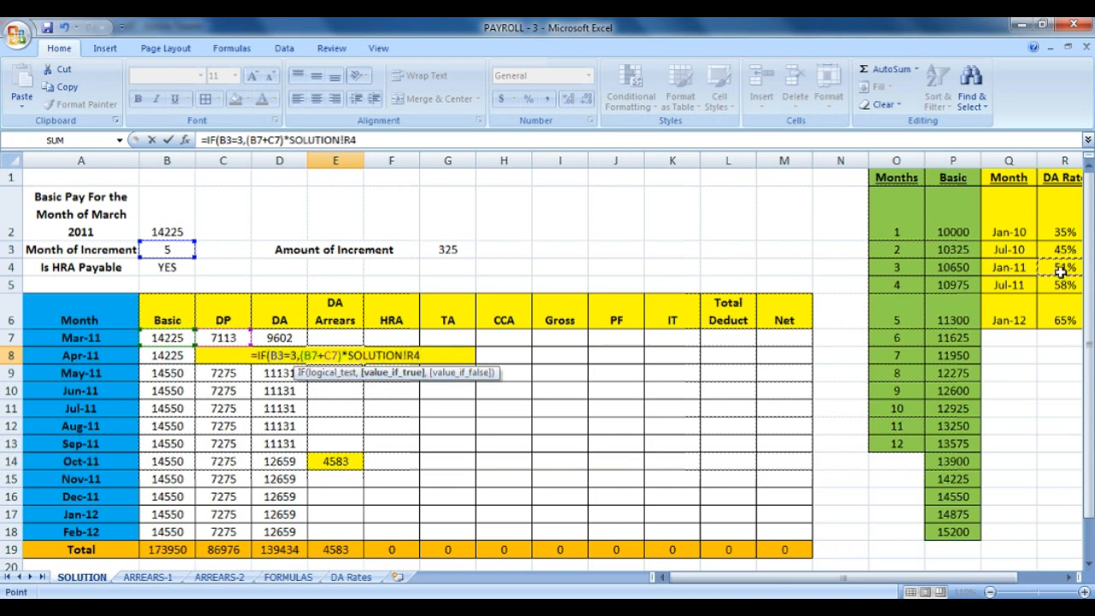
key(BackSpace)
key(BackSpace)
key(BackSpace)
key(BackSpace)
key(BackSpace)
key(BackSpace)
key(BackSpace)
key(BackSpace)
key(BackSpace)
key(BackSpace)
key(BackSpace)
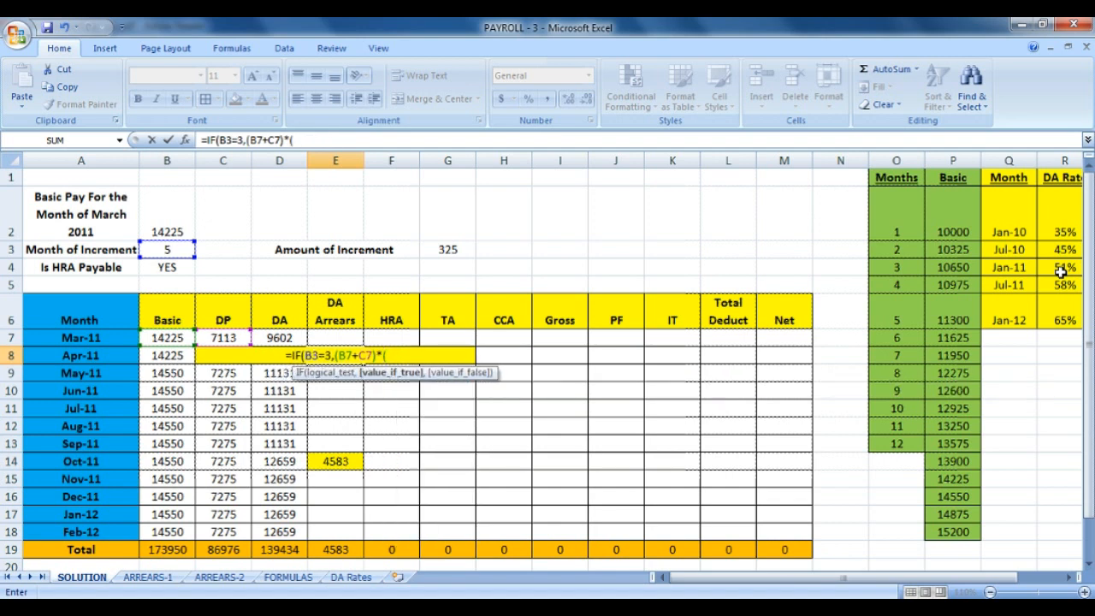
text(()
click(1061, 268)
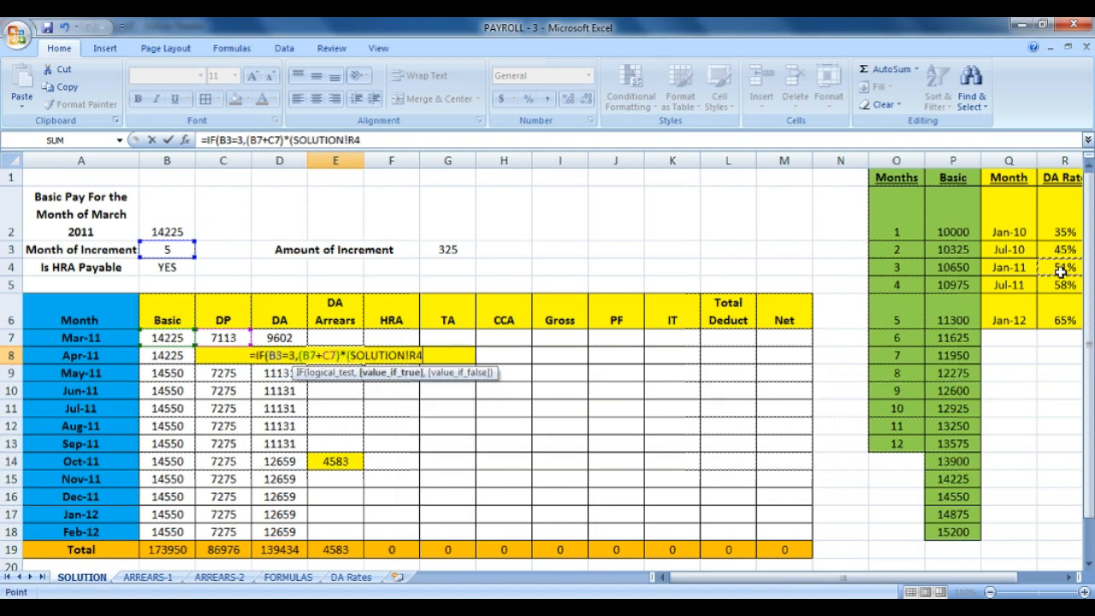
key(BackSpace)
key(BackSpace)
key(BackSpace)
key(BackSpace)
key(BackSpace)
key(BackSpace)
key(BackSpace)
key(BackSpace)
key(BackSpace)
key(BackSpace)
key(BackSpace)
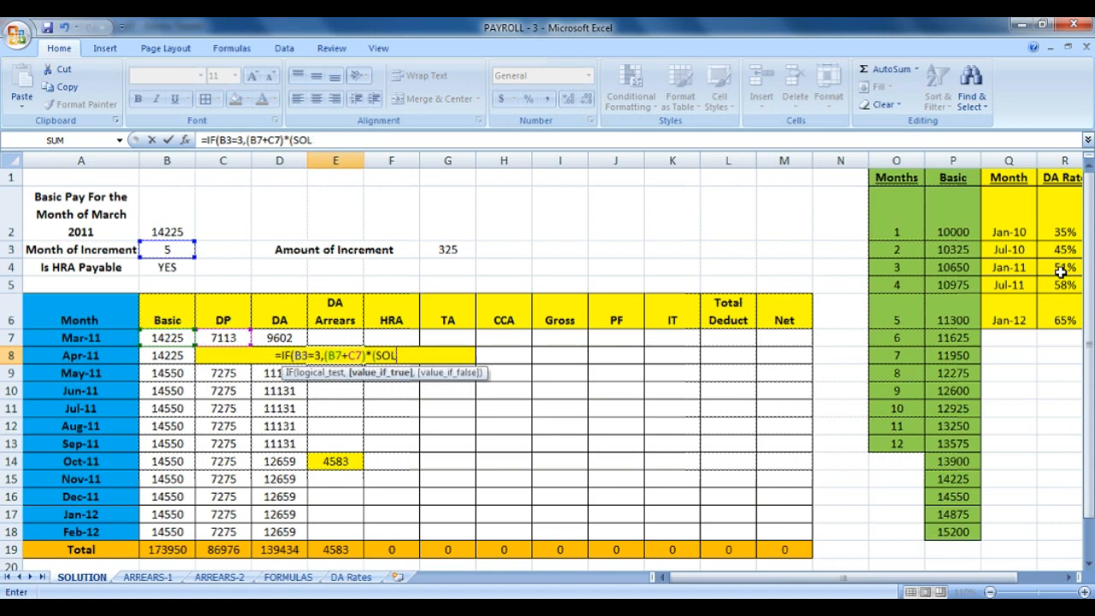
text(R)
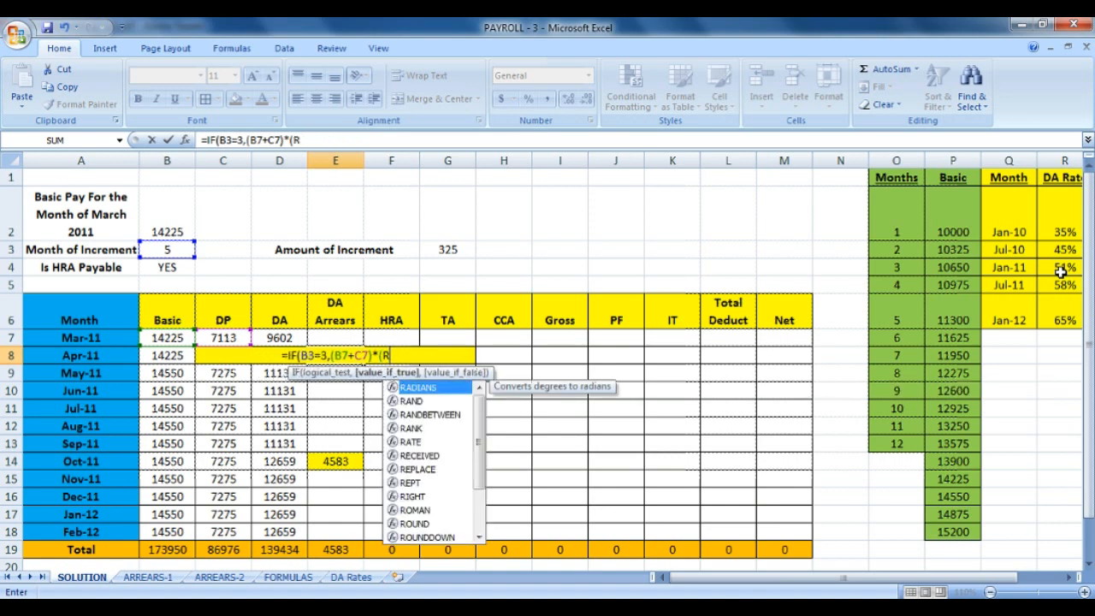
text(4)
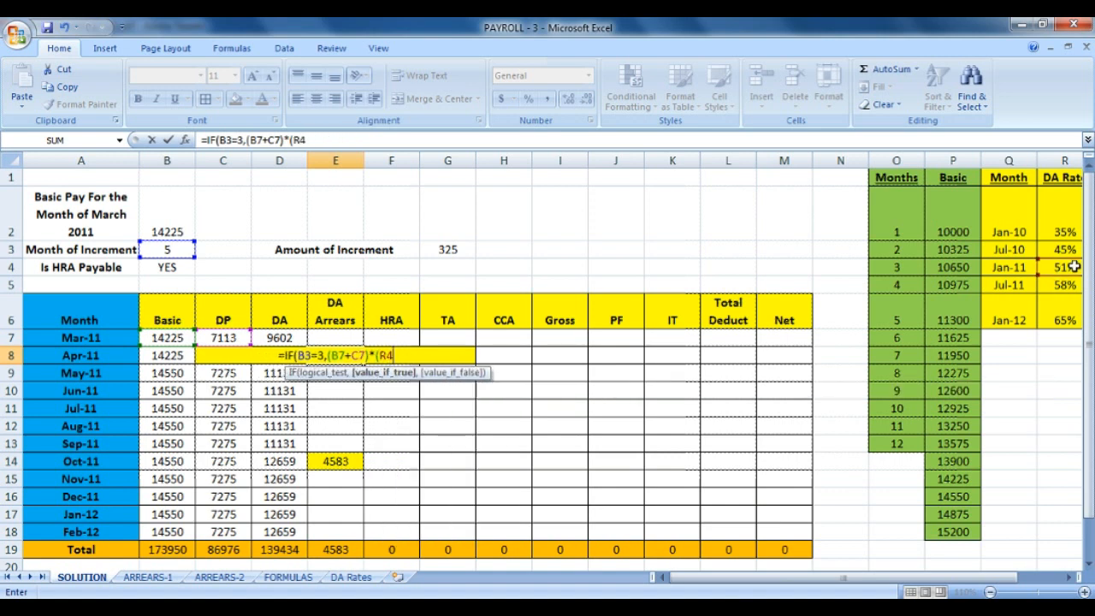
text(-)
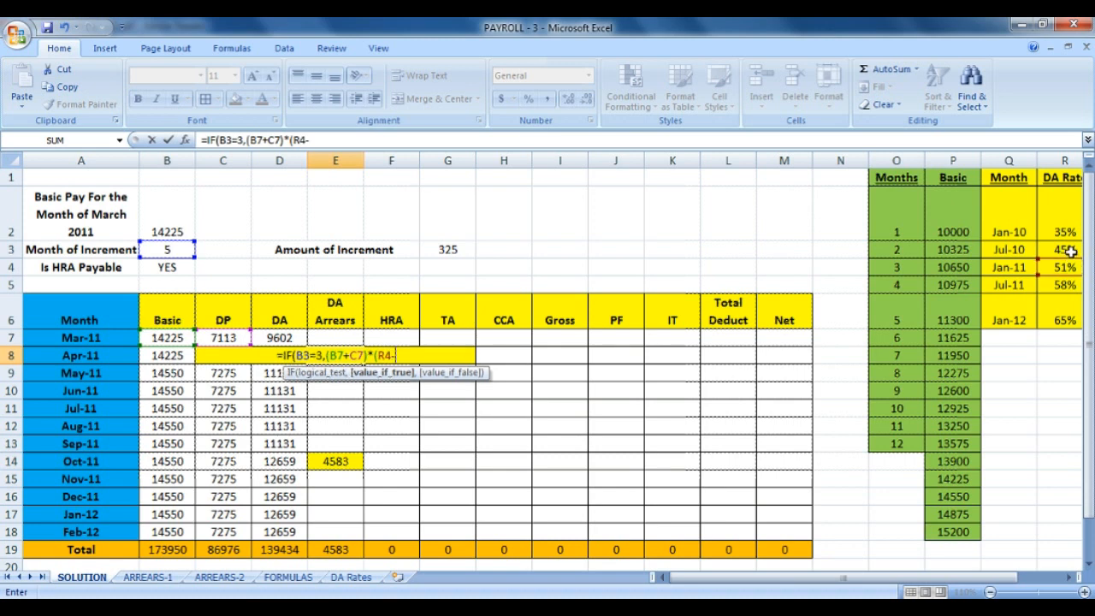
click(1071, 251)
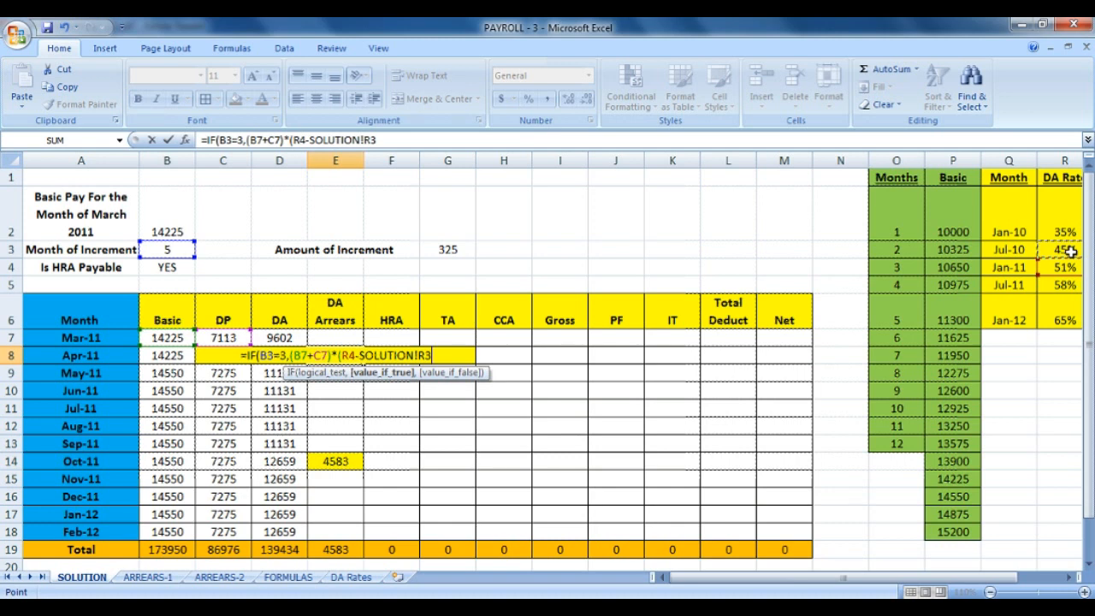
key(BackSpace)
key(BackSpace)
key(BackSpace)
key(BackSpace)
key(BackSpace)
key(BackSpace)
key(BackSpace)
key(BackSpace)
key(BackSpace)
key(BackSpace)
key(BackSpace)
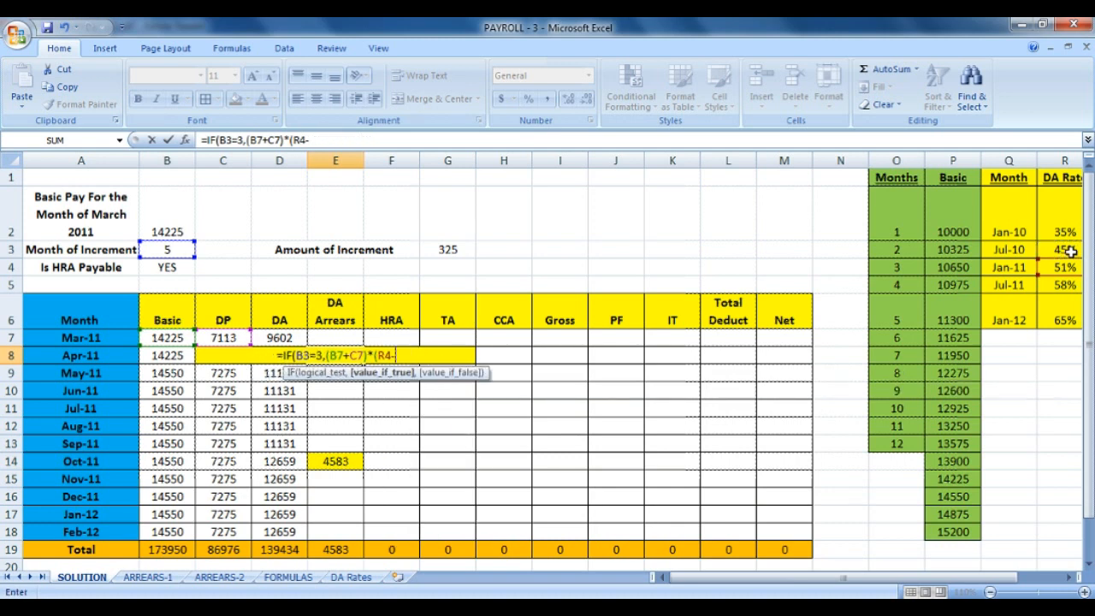
text(R3)
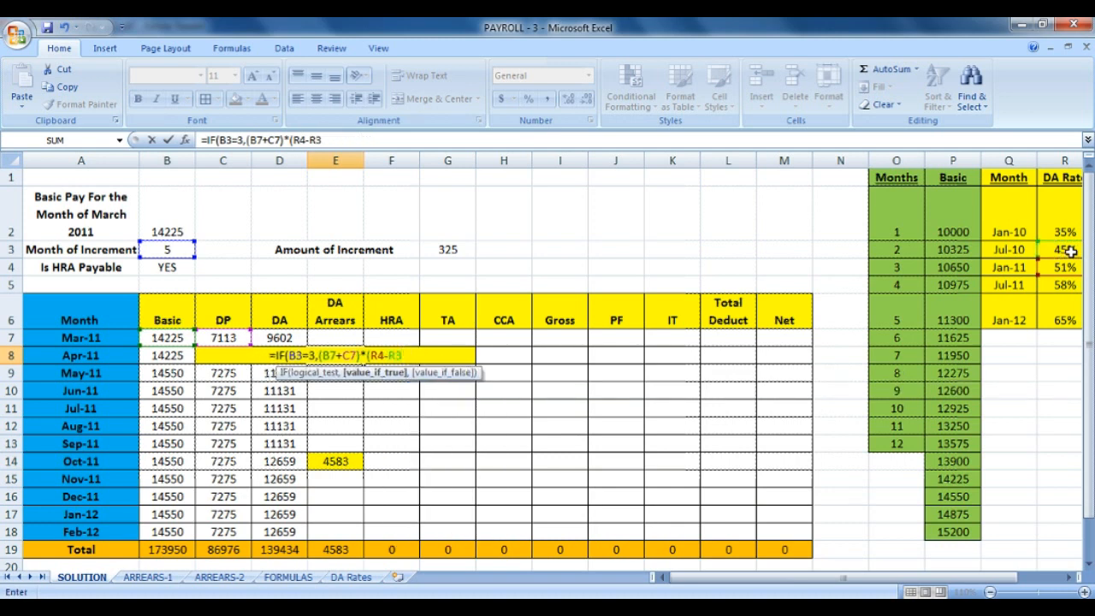
text())
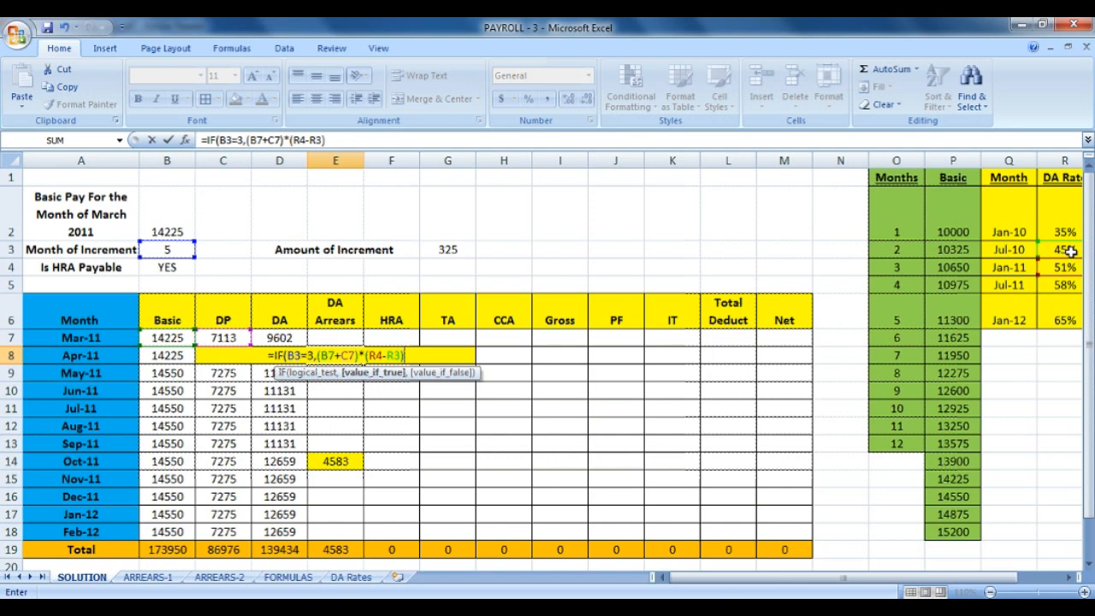
text(+)
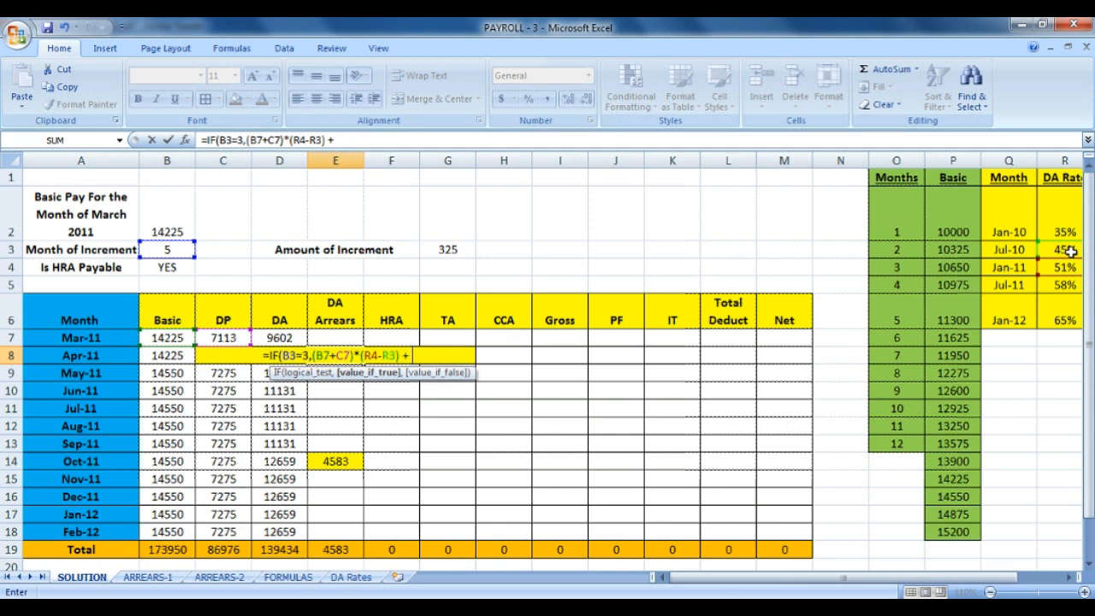
Append (B7-G3)*1.5*2*(R4-R3) to E8's month-3 branch, followed by ,IF(.
text(()
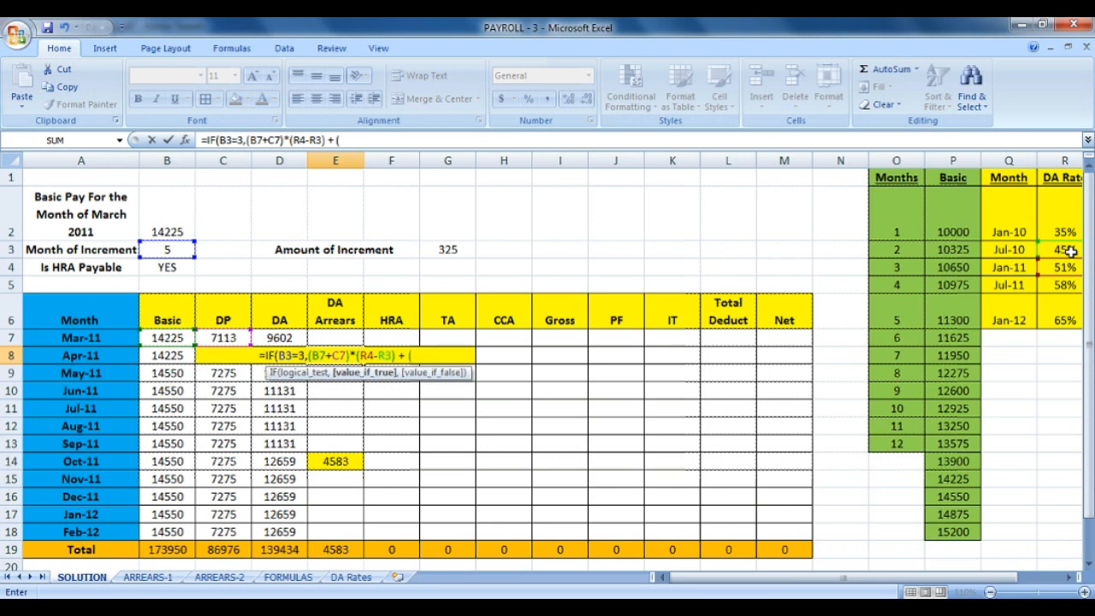
text(B7)
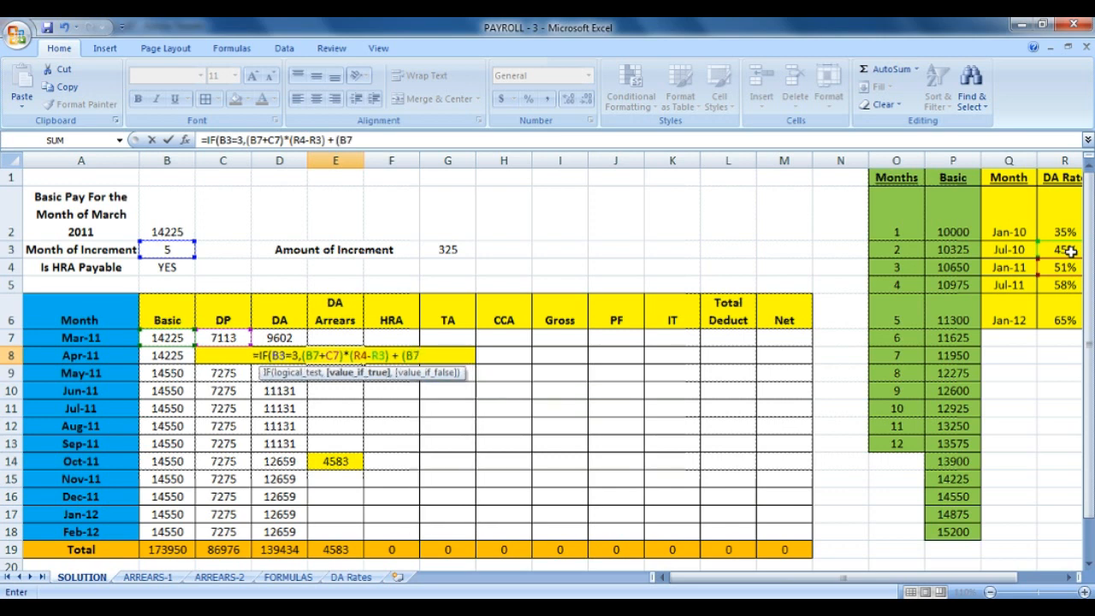
text(-)
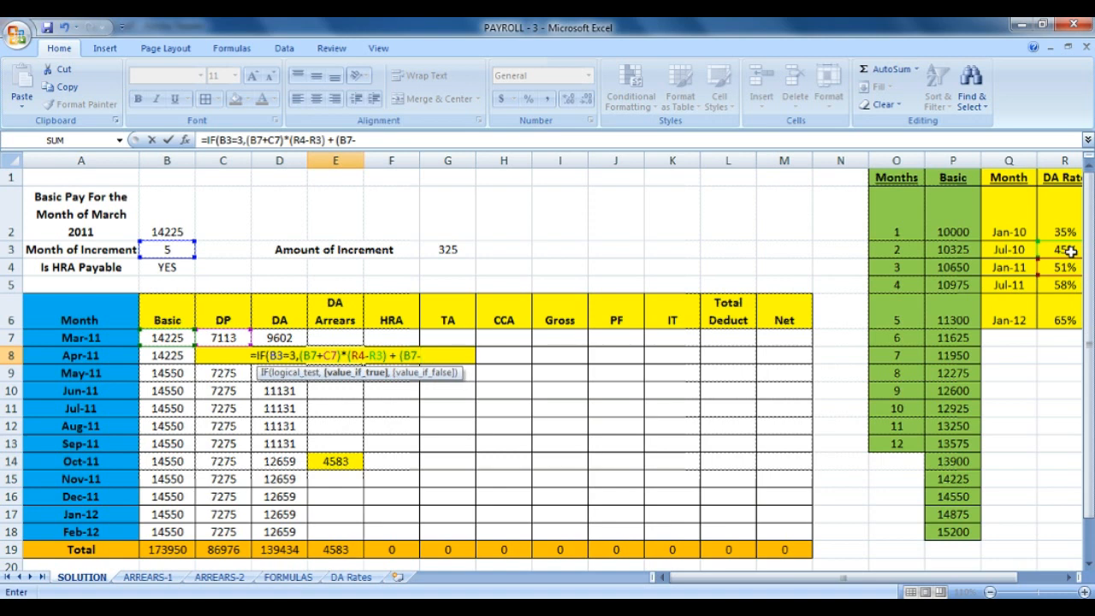
text(G3)
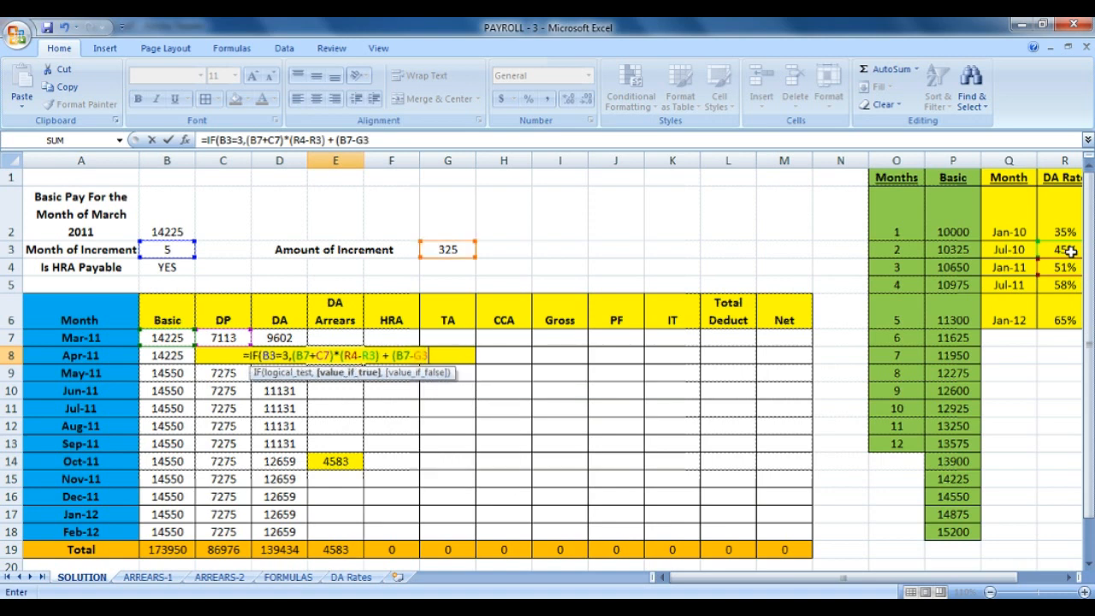
text())
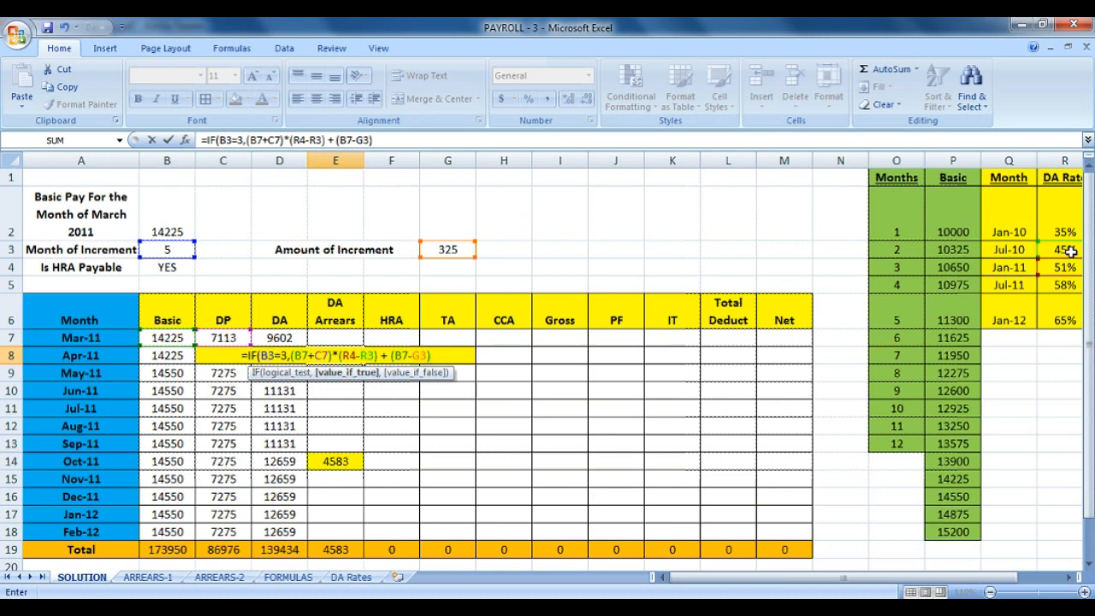
text(*)
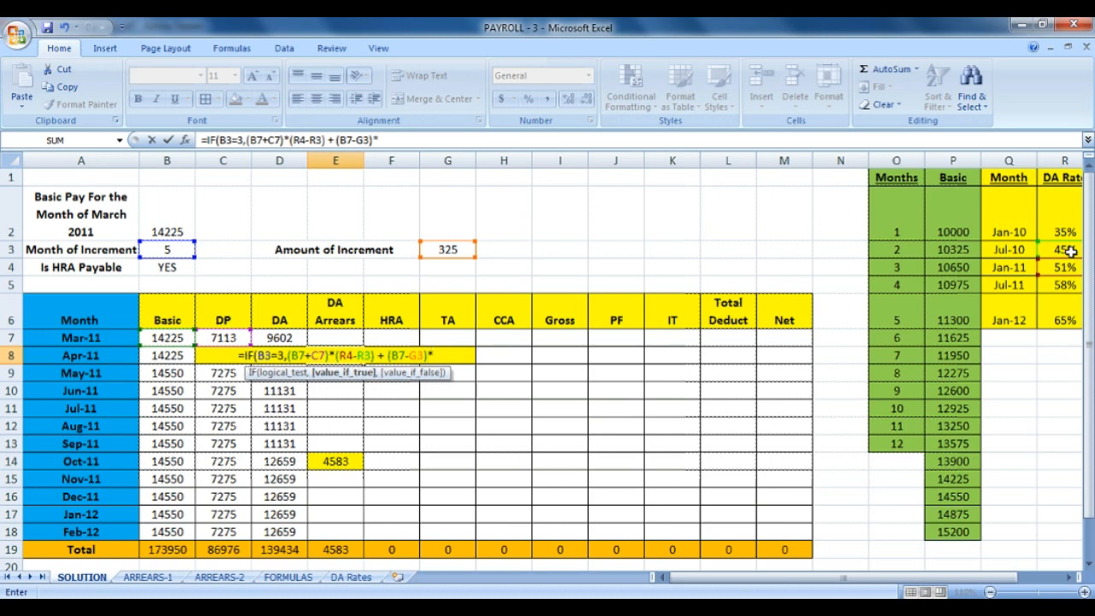
text(1.5)
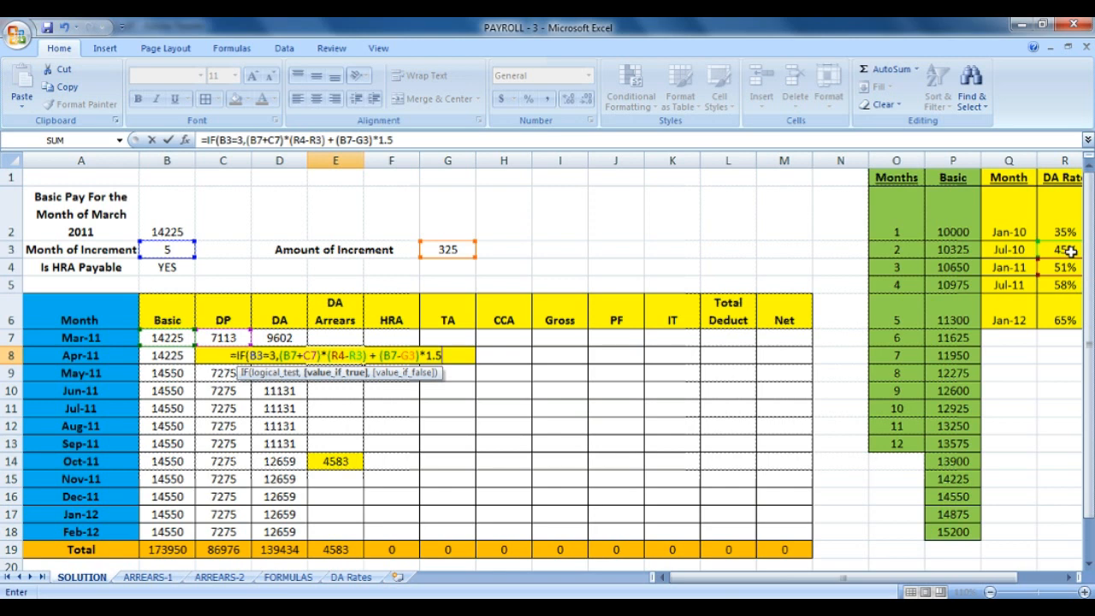
text(*2)
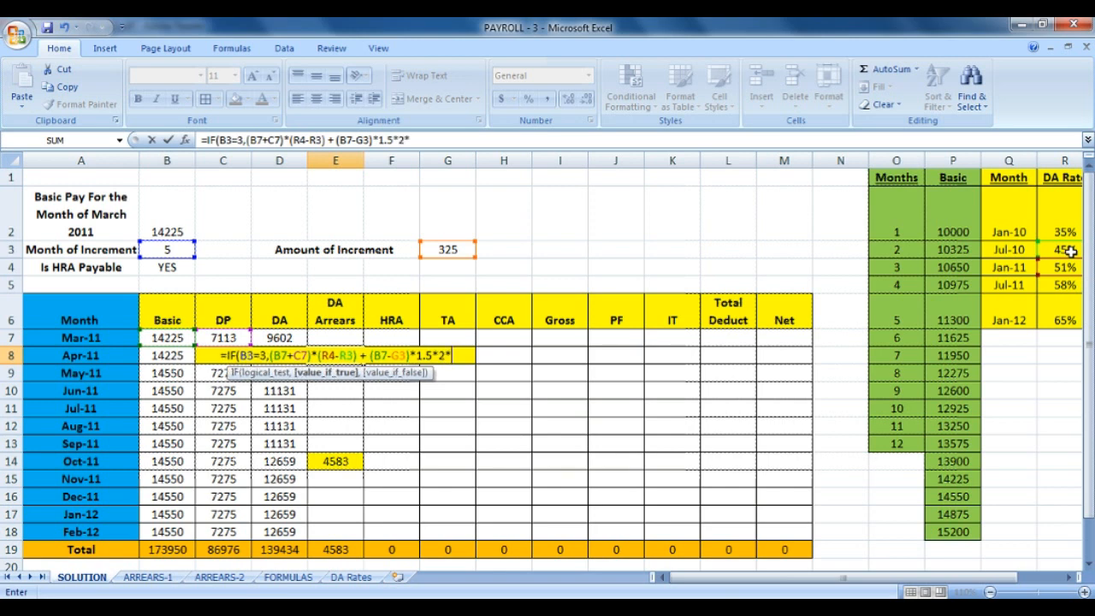
text(*()
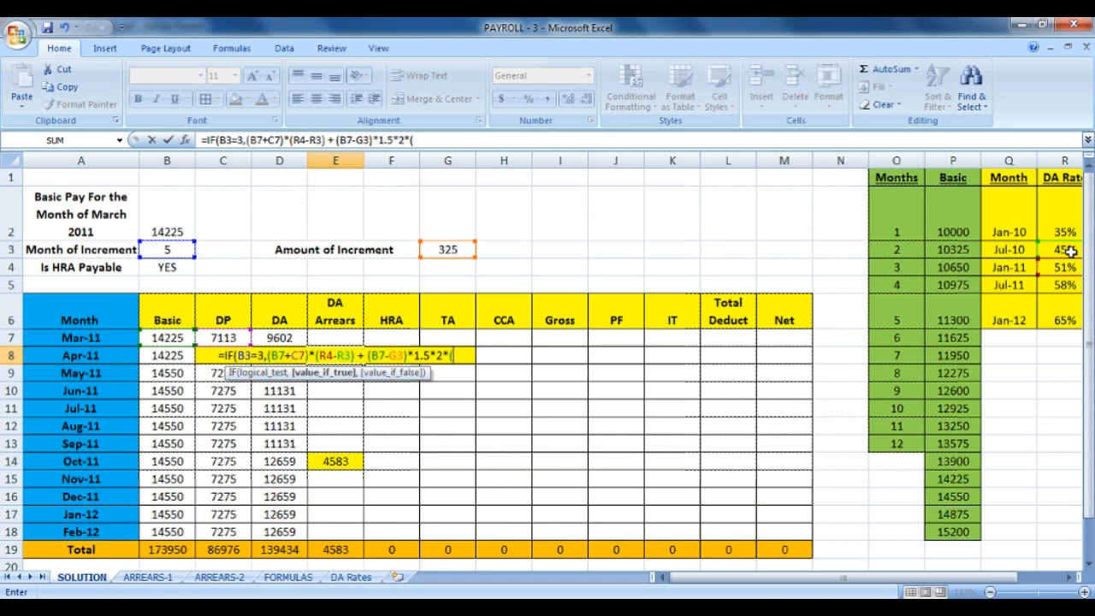
text(R4)
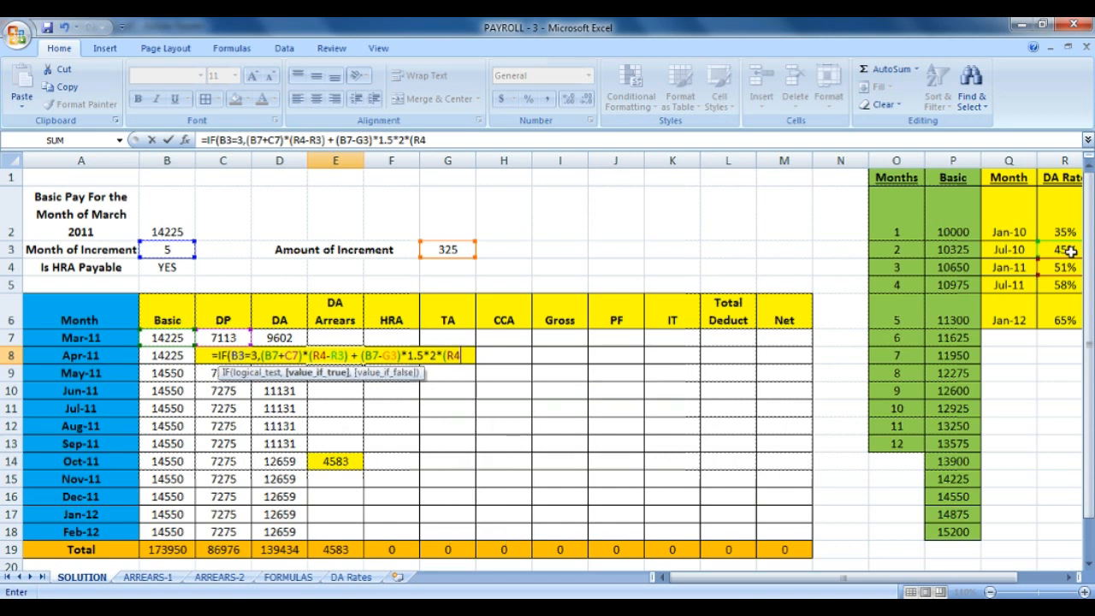
text(-R)
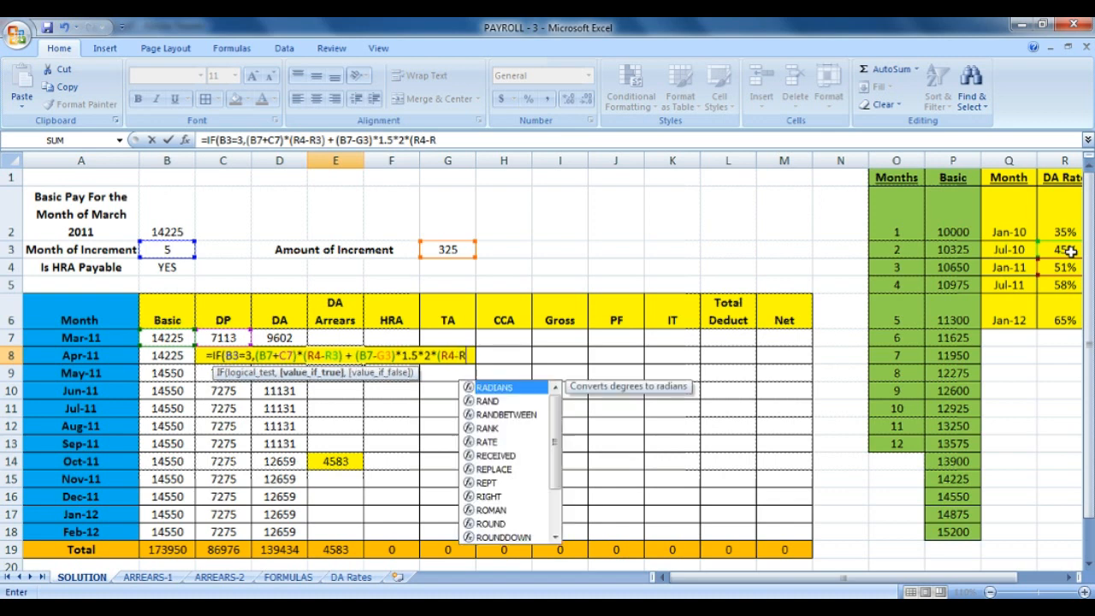
text(3)
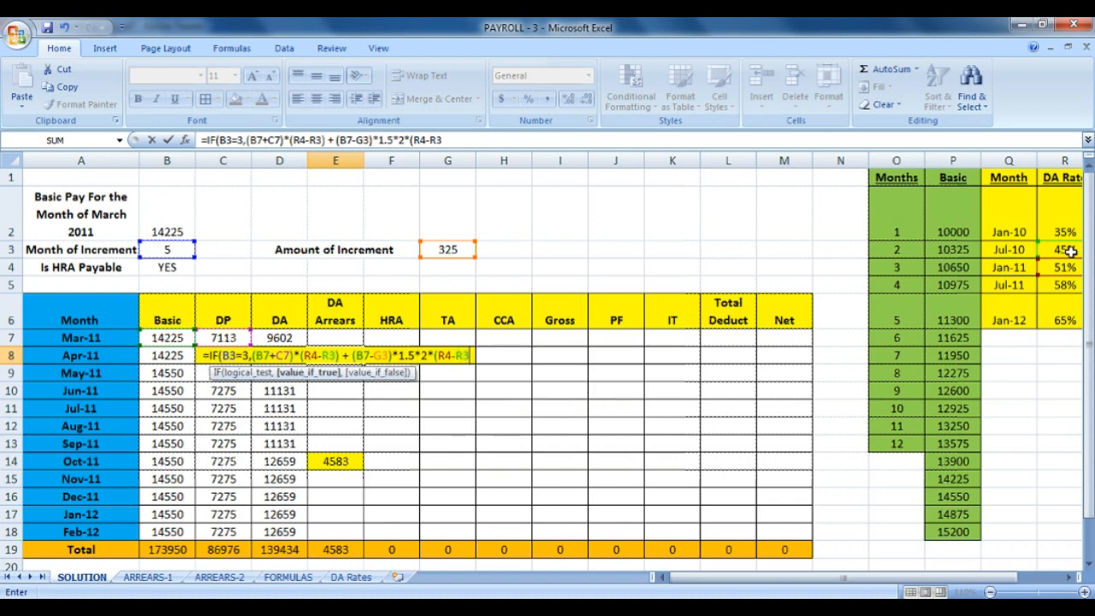
text())
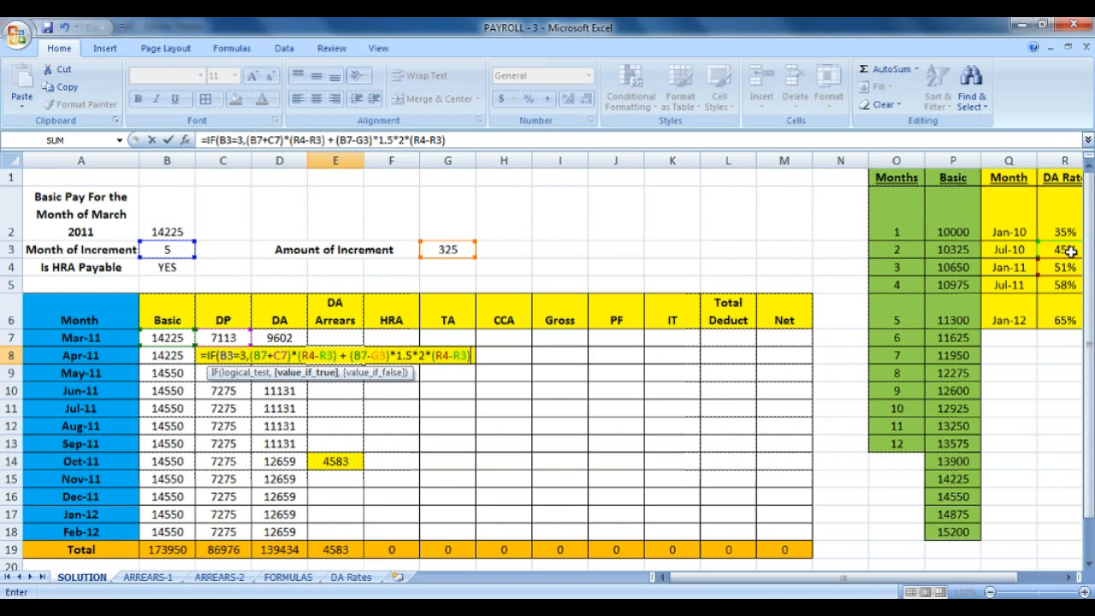
text(,)
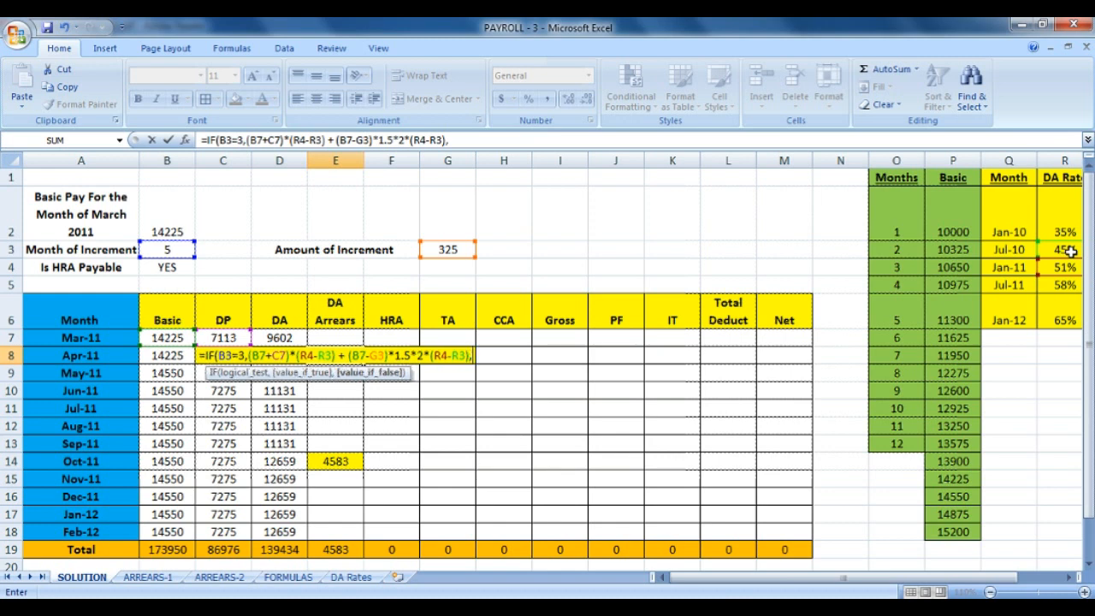
text(IF()
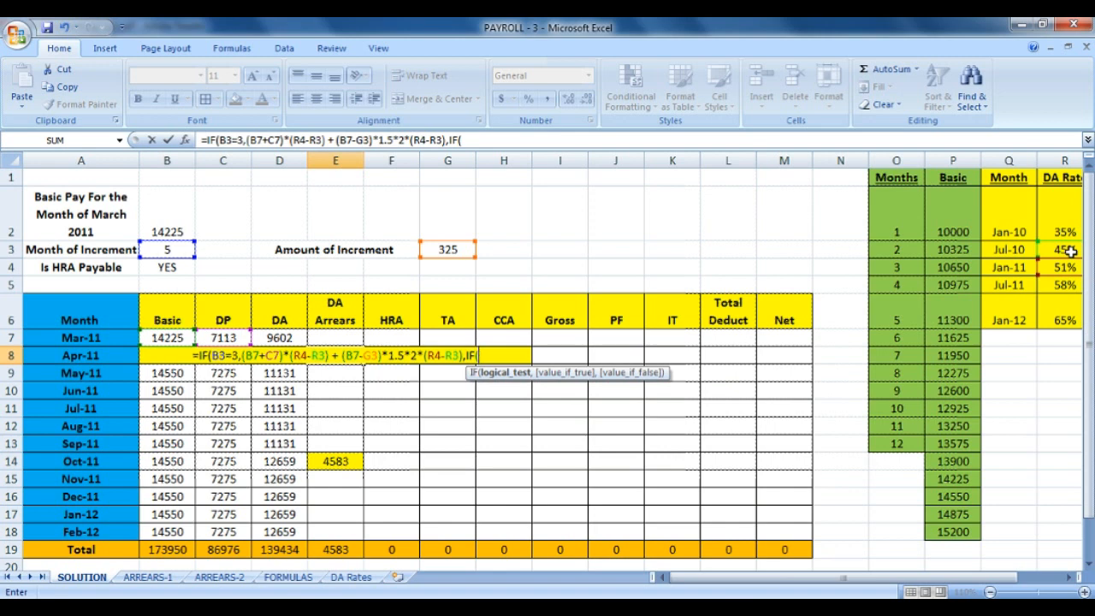
Add the month-2 test B3=2 with (B7+C7)*2*(R4-R3) as its result.
text(B3=)
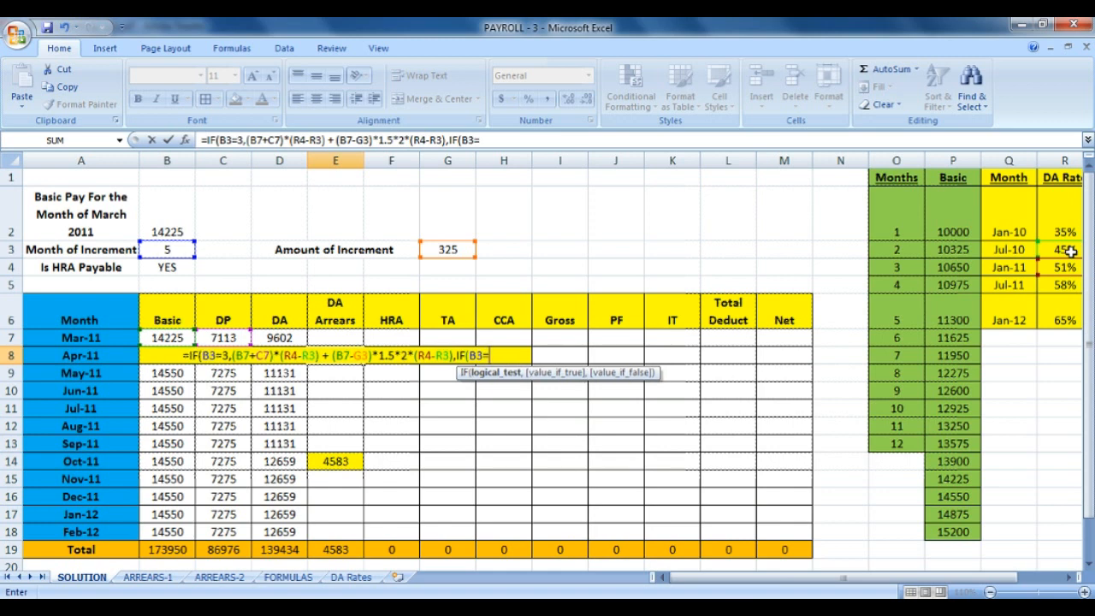
text(2,)
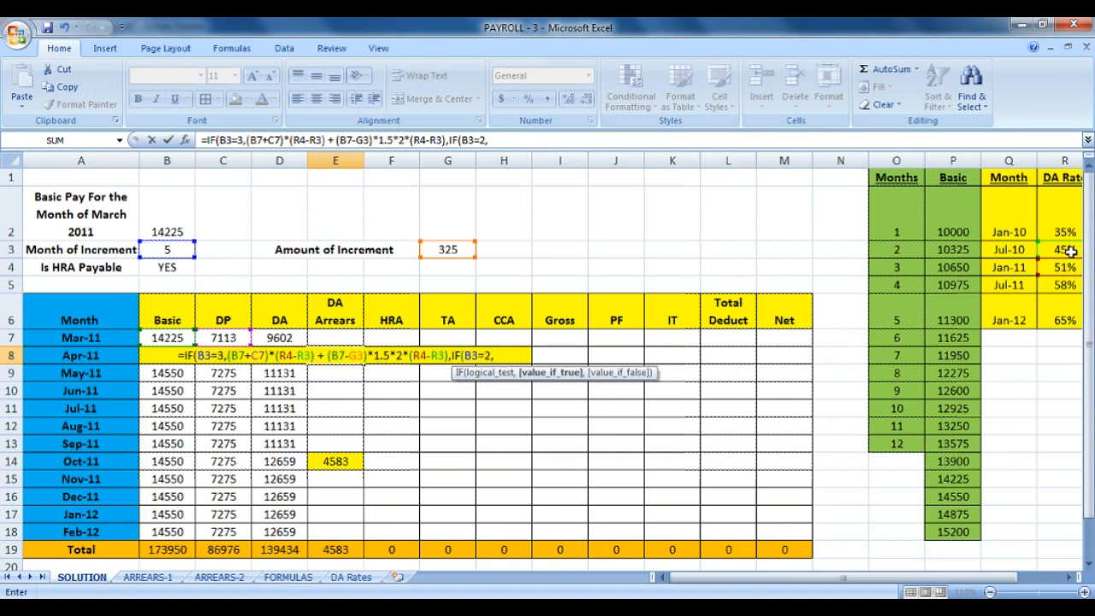
text((B7)
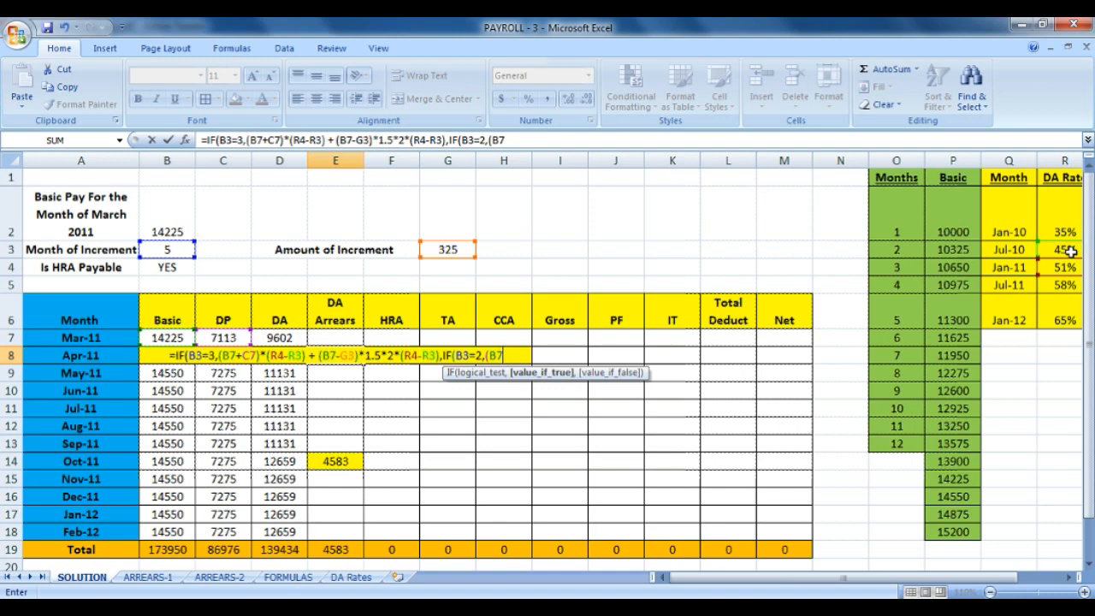
text(+)
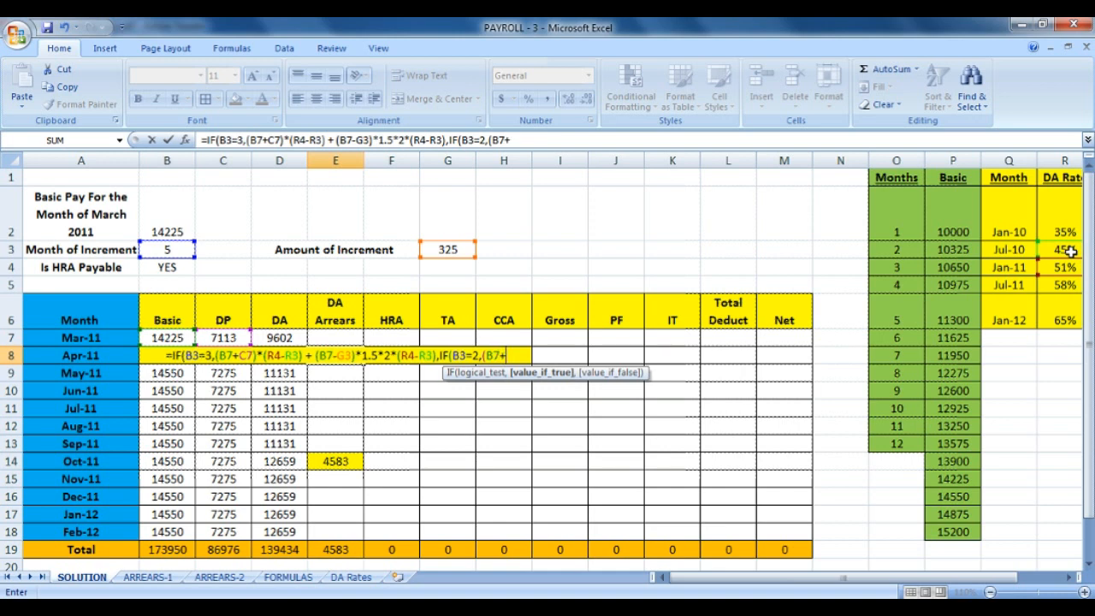
text(C7)
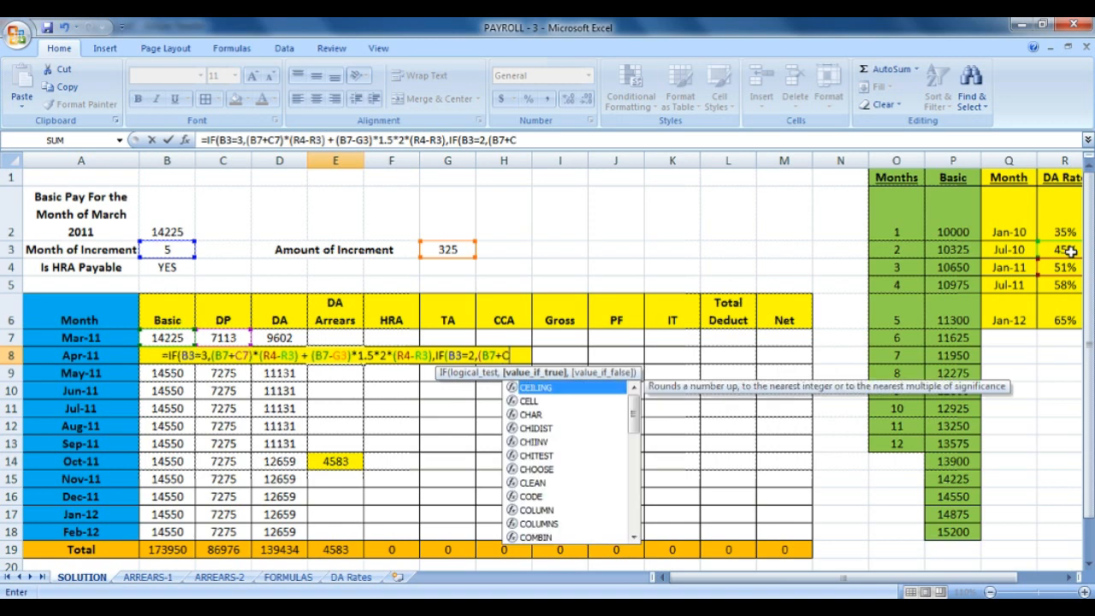
text())
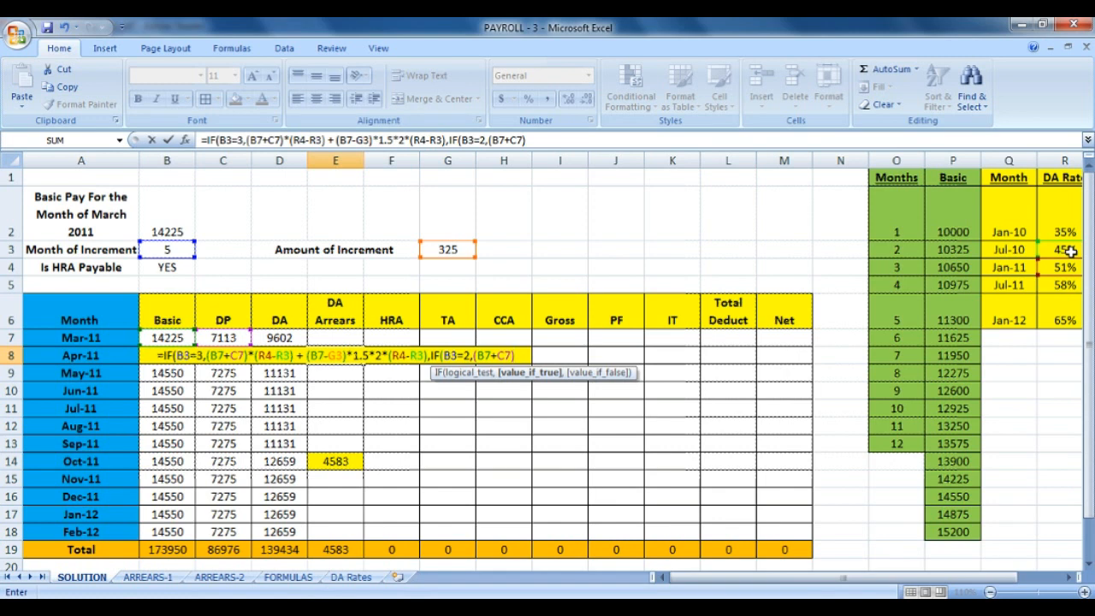
text(828)
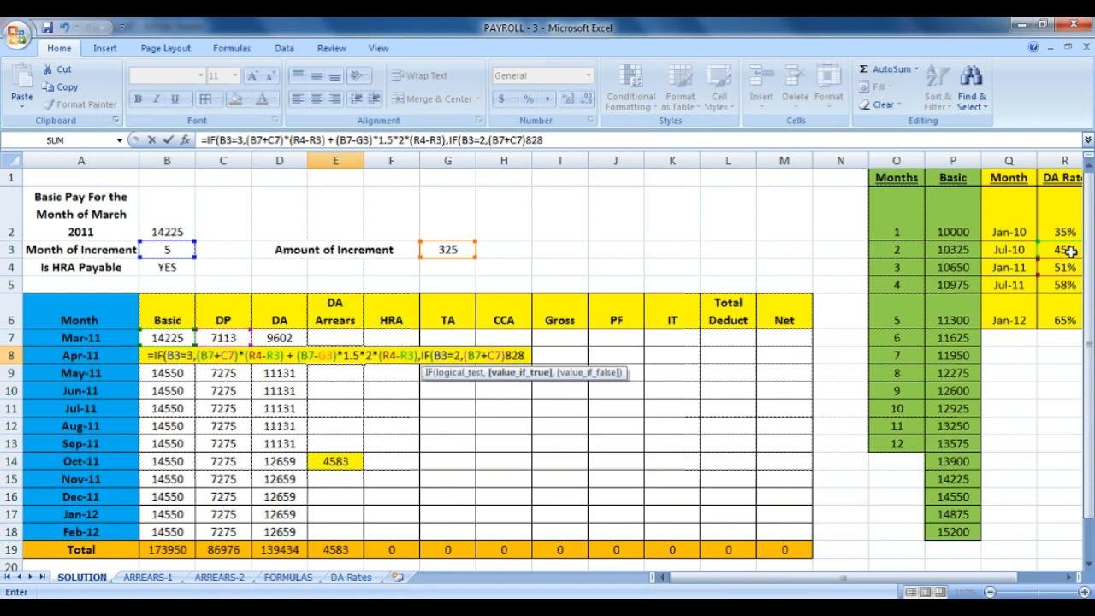
key(BackSpace)
key(BackSpace)
key(BackSpace)
text(*2*()
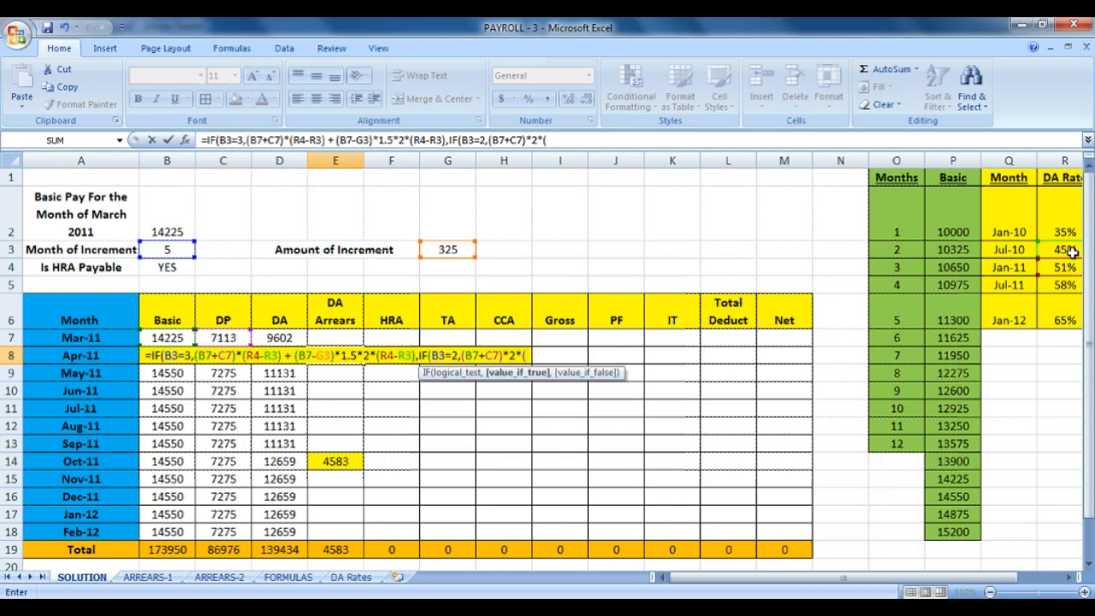
text(R4-)
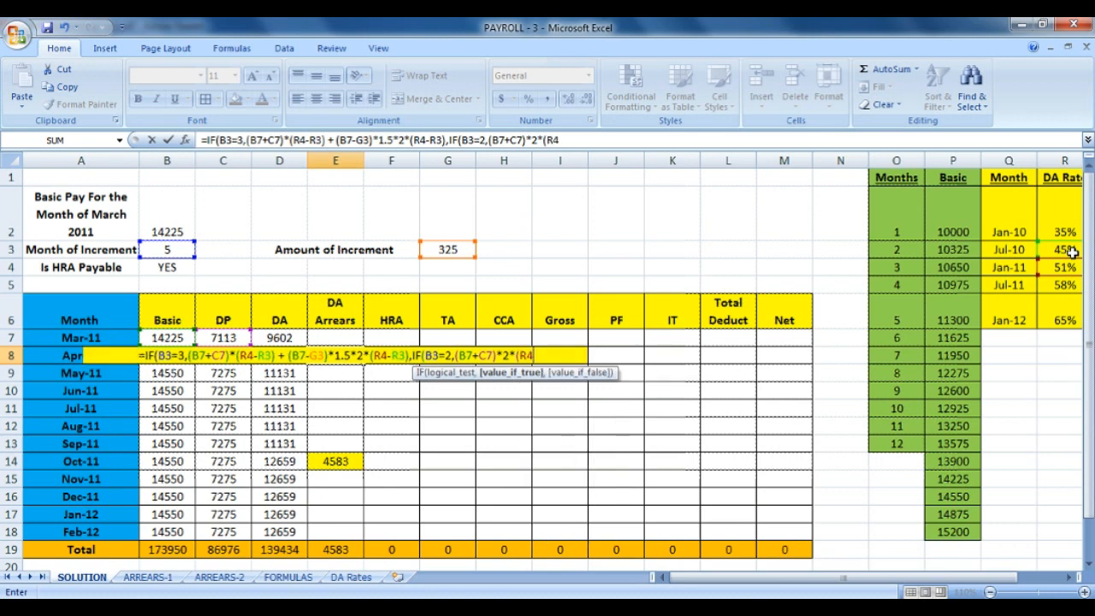
text(R3))
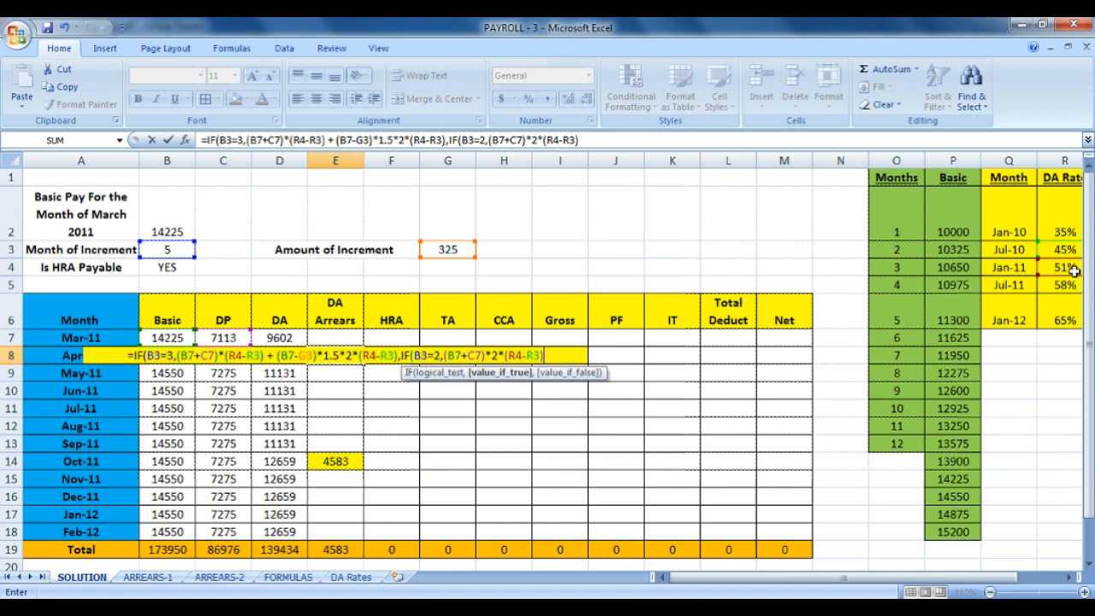
Add +(B7-G3)*1.5*(R4-R3) to the month-2 result and close the bracket.
text(+)
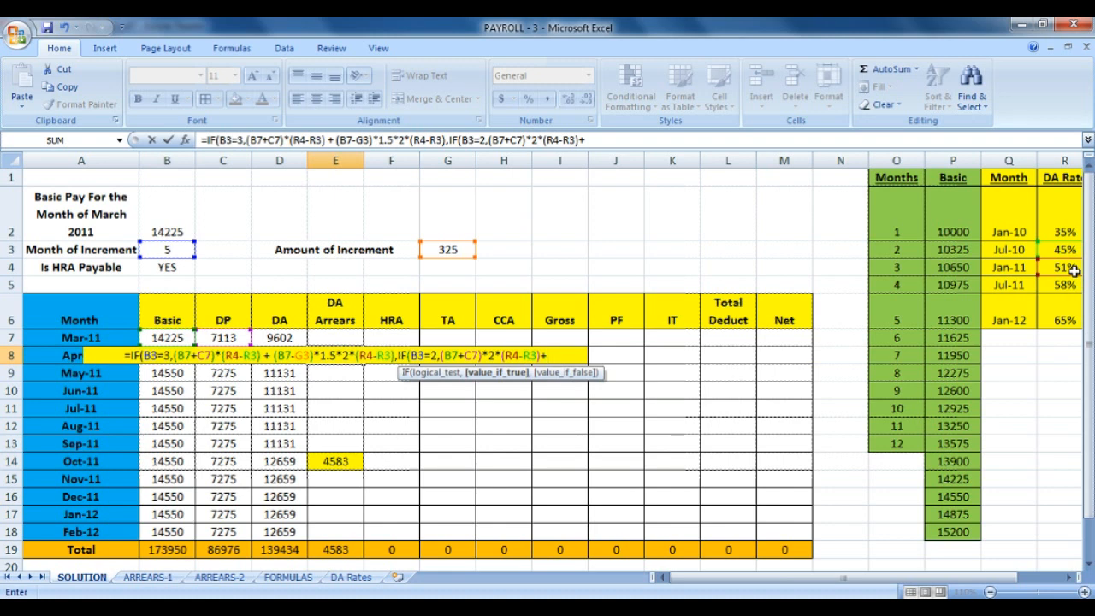
text(B)
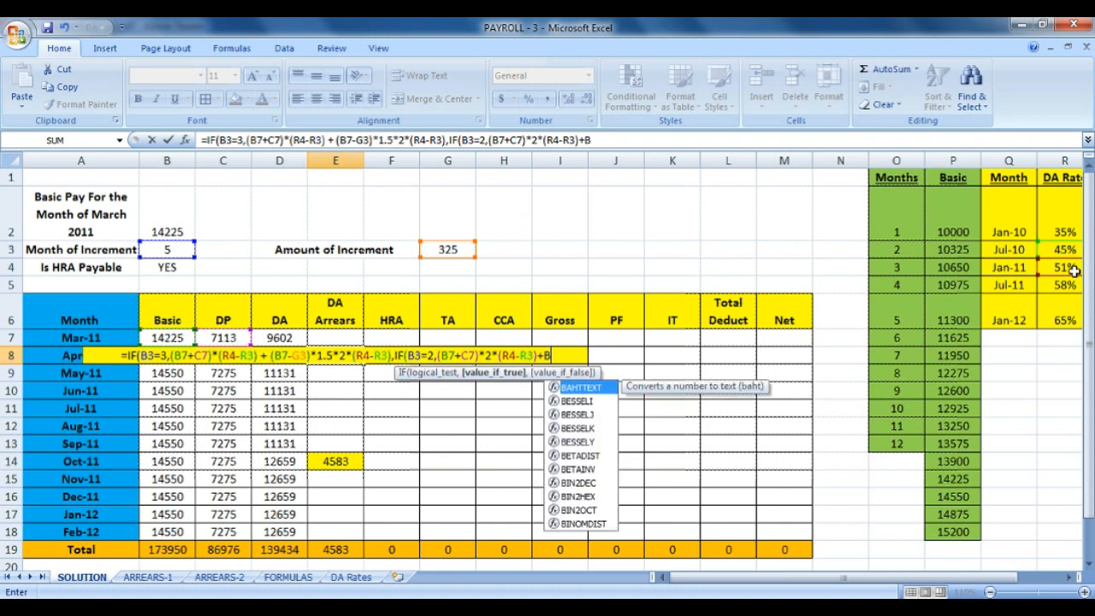
key(BackSpace)
text((B)
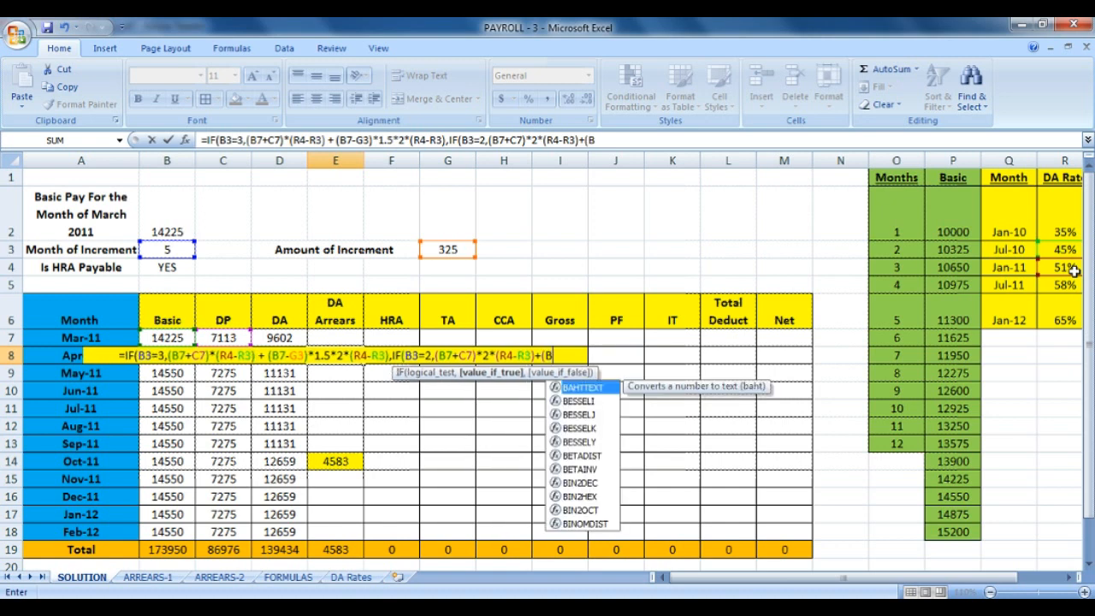
text(7-)
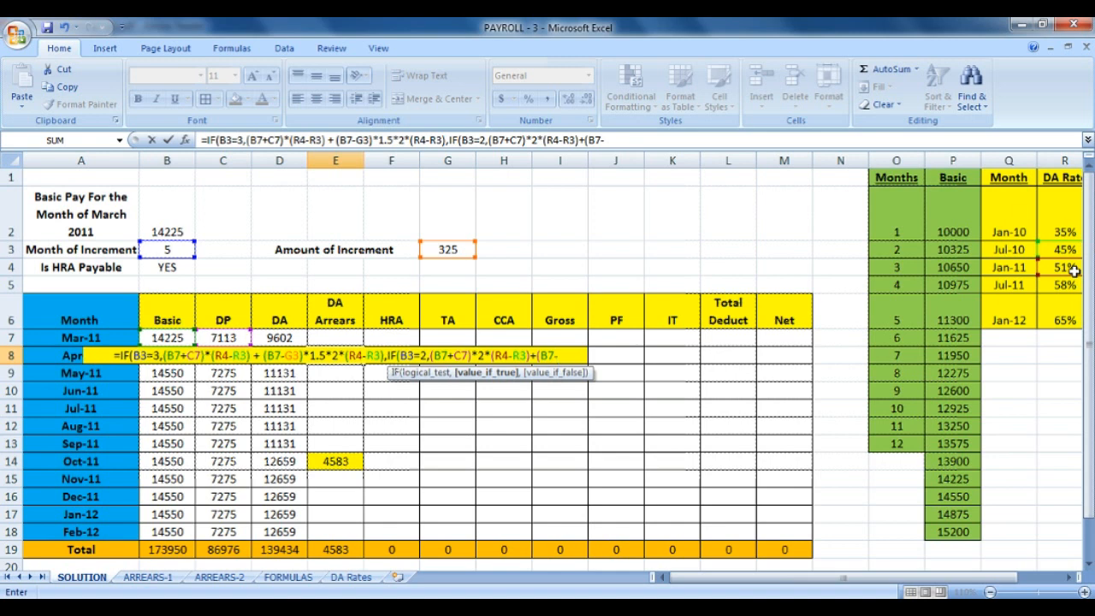
text(G3))
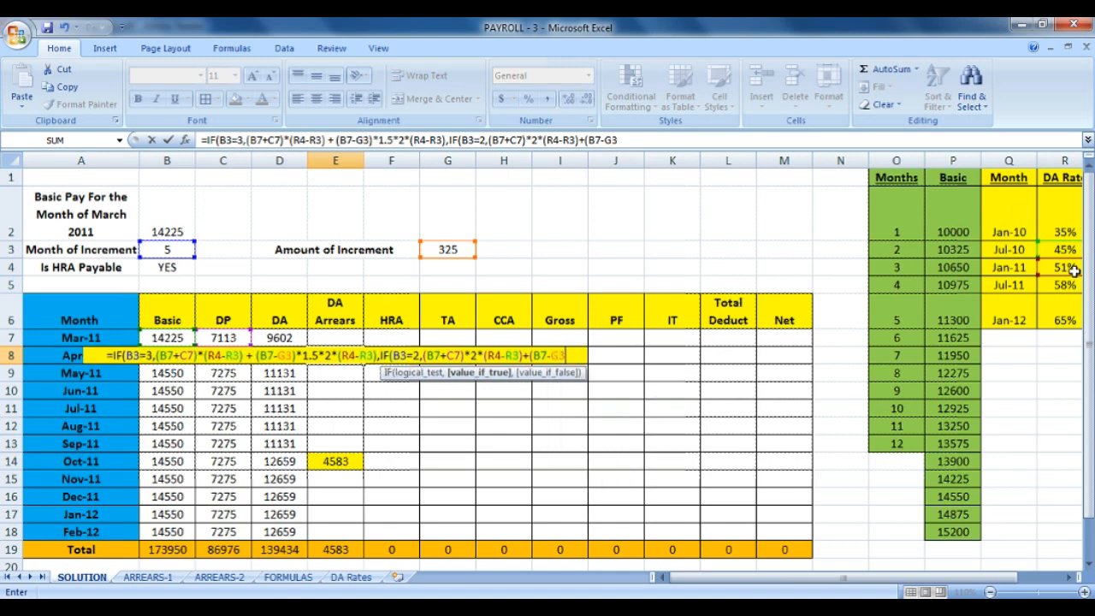
text(*1.5)
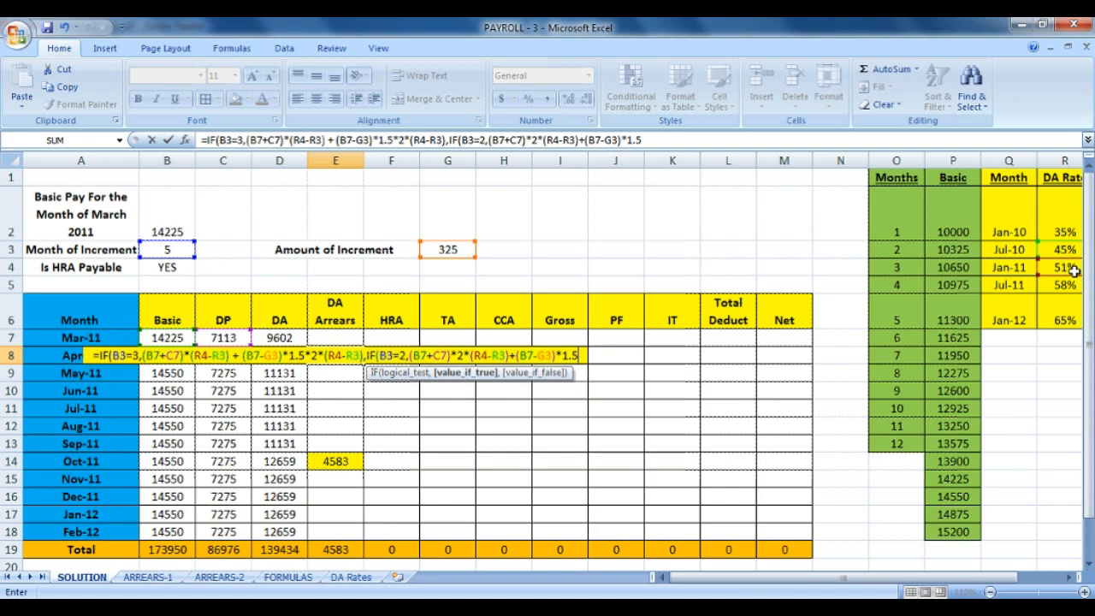
text(*)
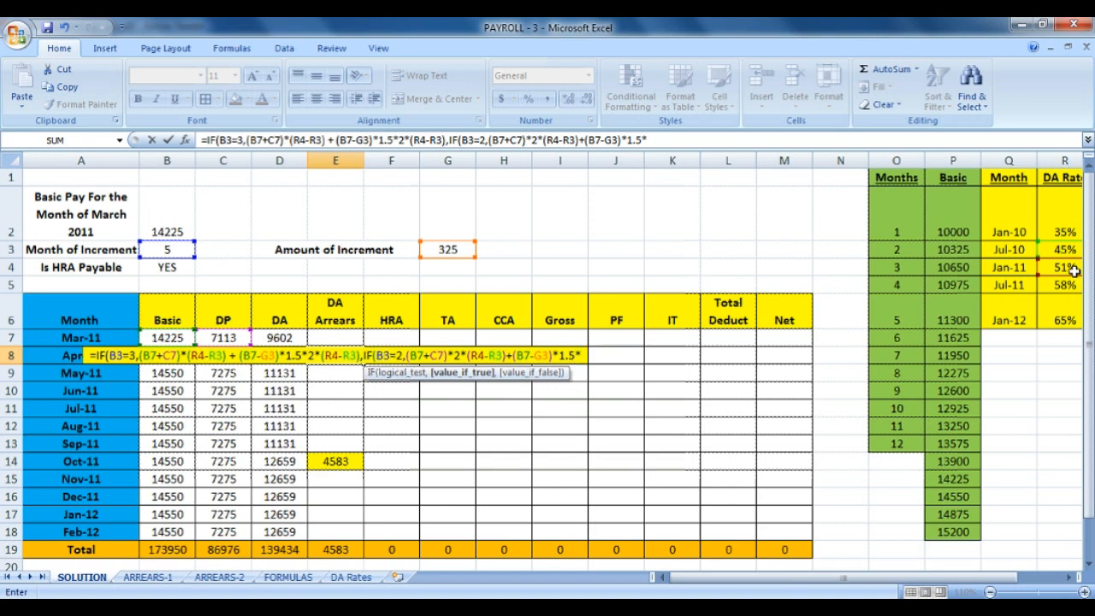
text(()
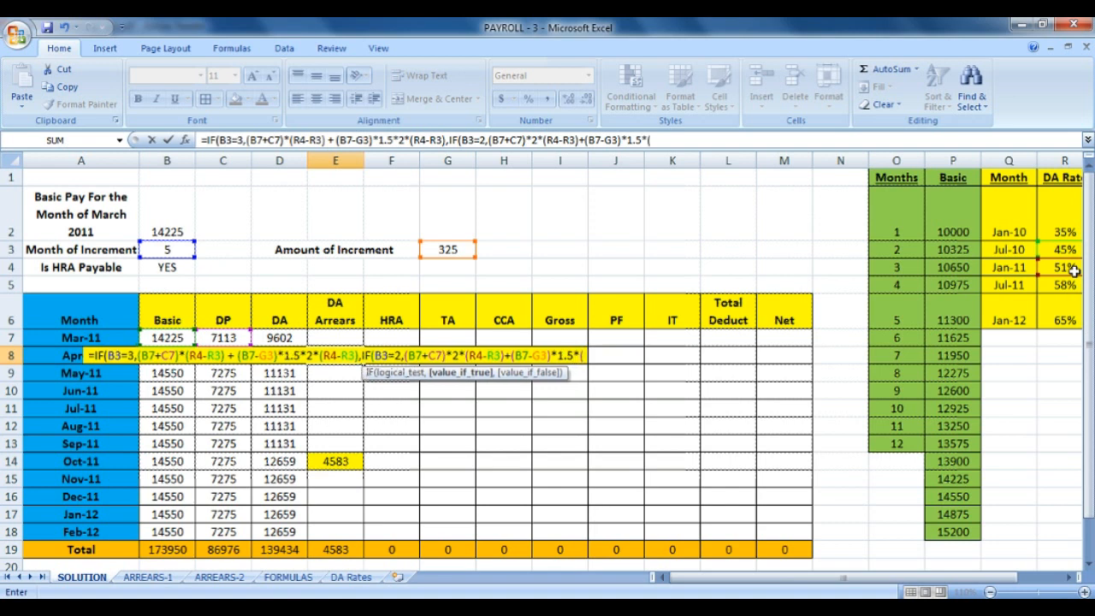
text(R4-)
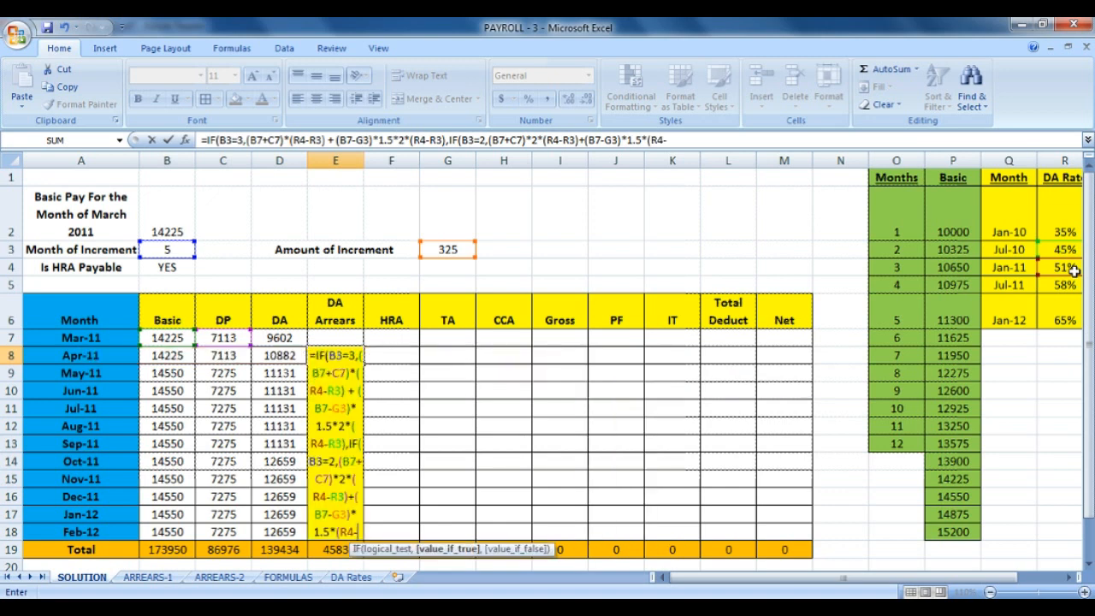
text(R3)
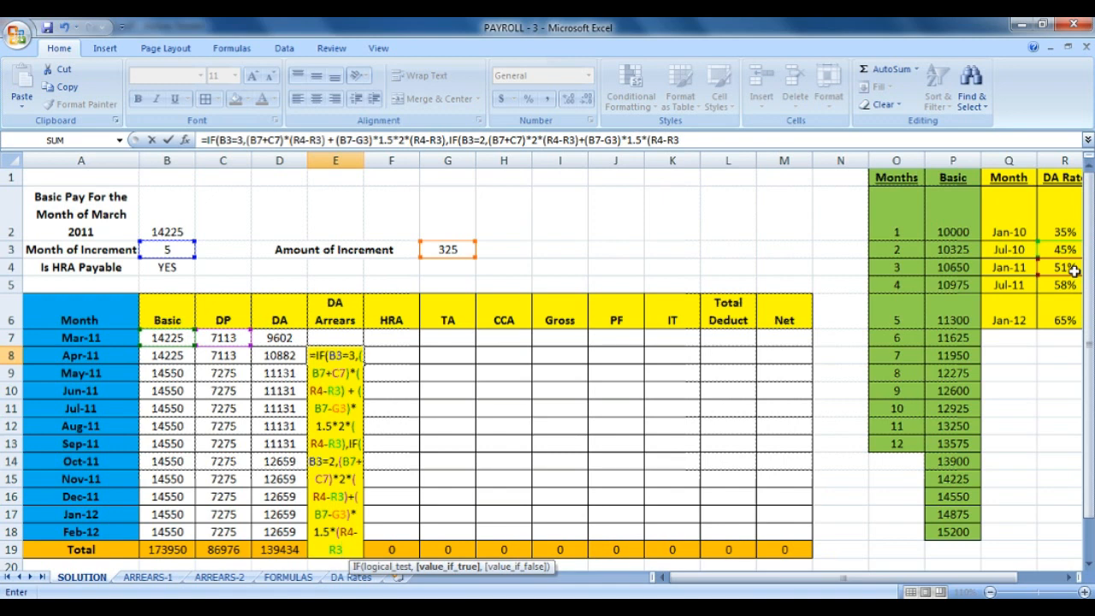
text())
Append the case B3=1,(B7+C7)*(R4-R3)*3 to E8's nested IF and enter it; Excel flags a missing parenthesis.
click(335, 497)
click(520, 139)
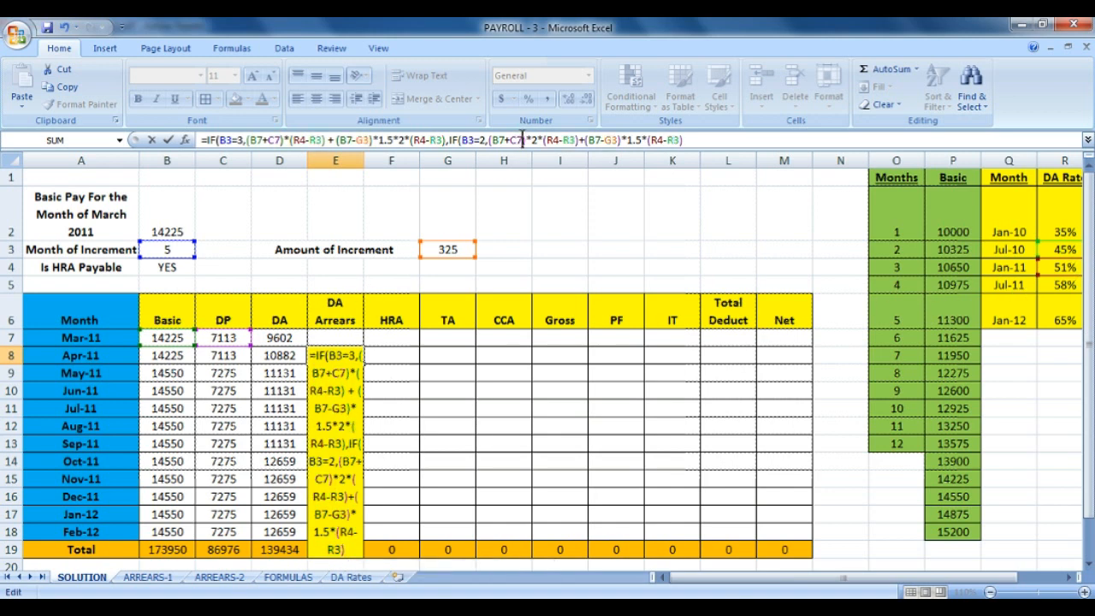
click(359, 532)
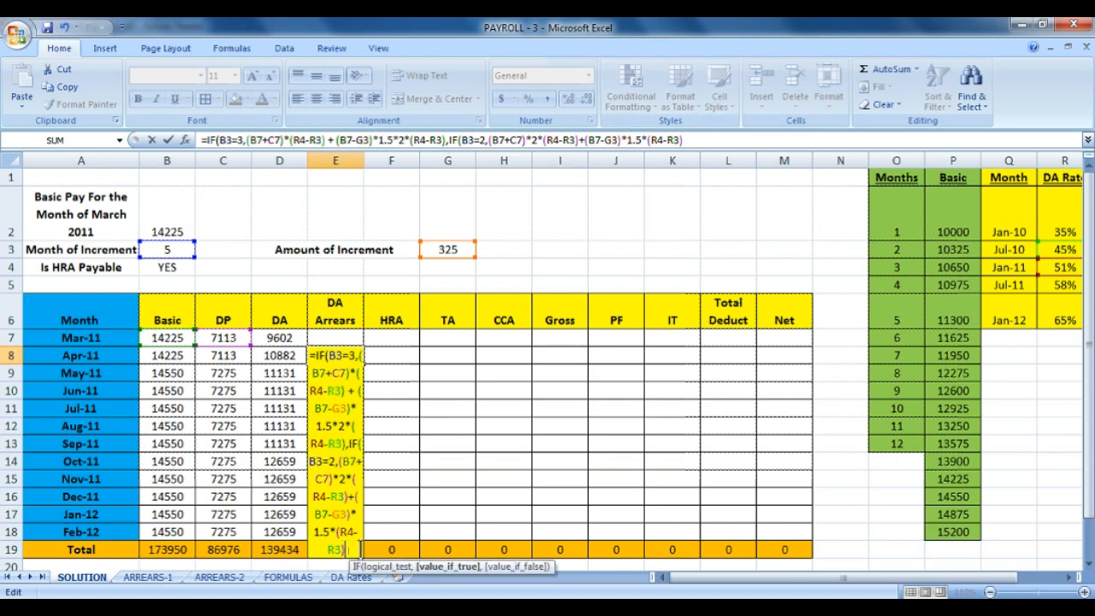
text(,)
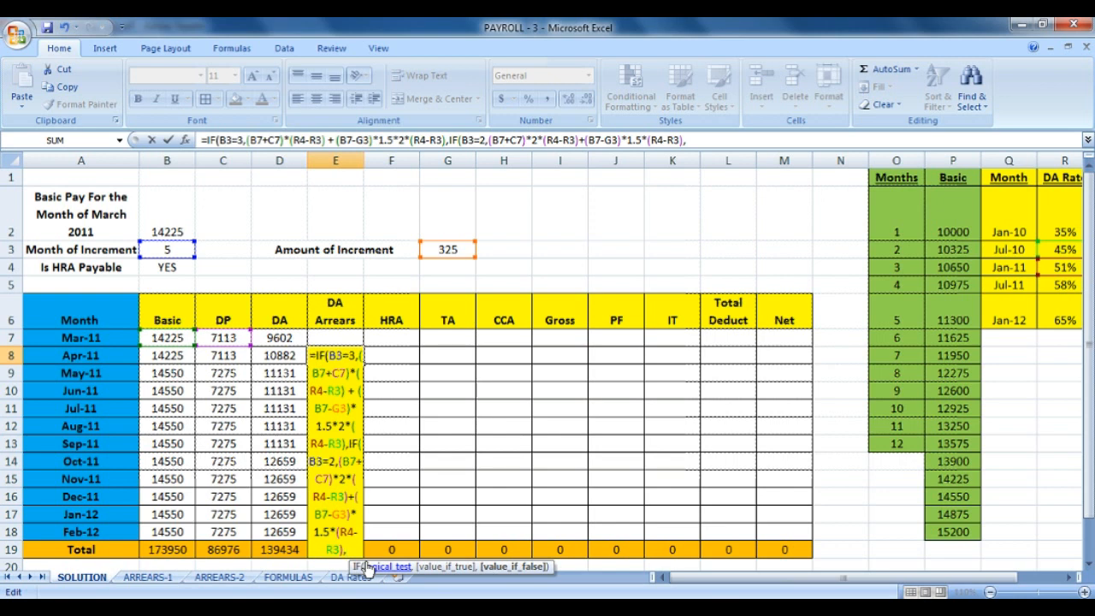
text(B3=1.)
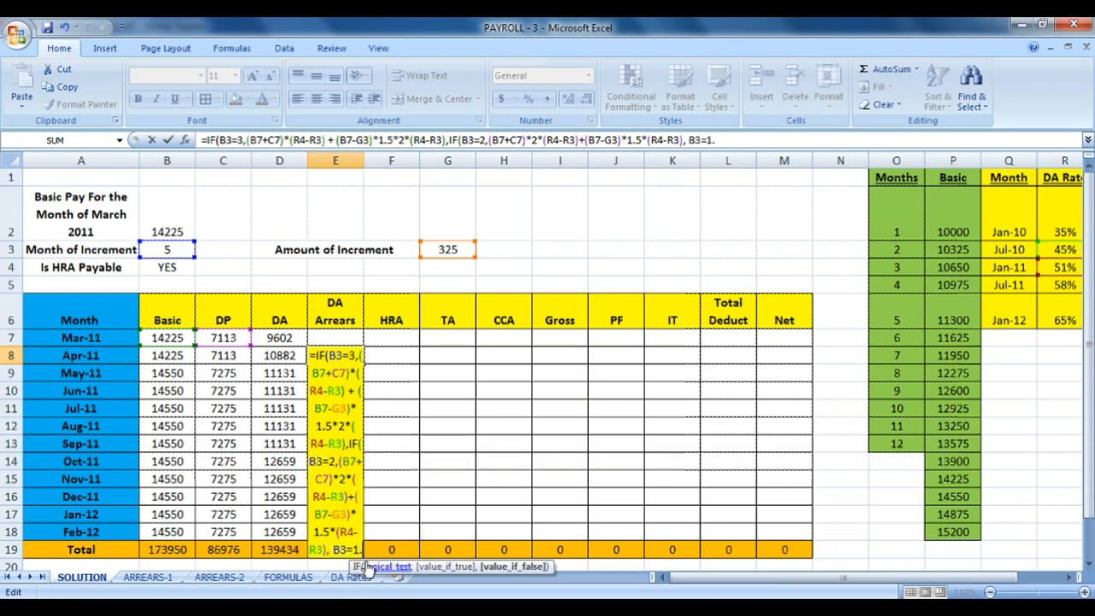
key(BackSpace)
text(,)
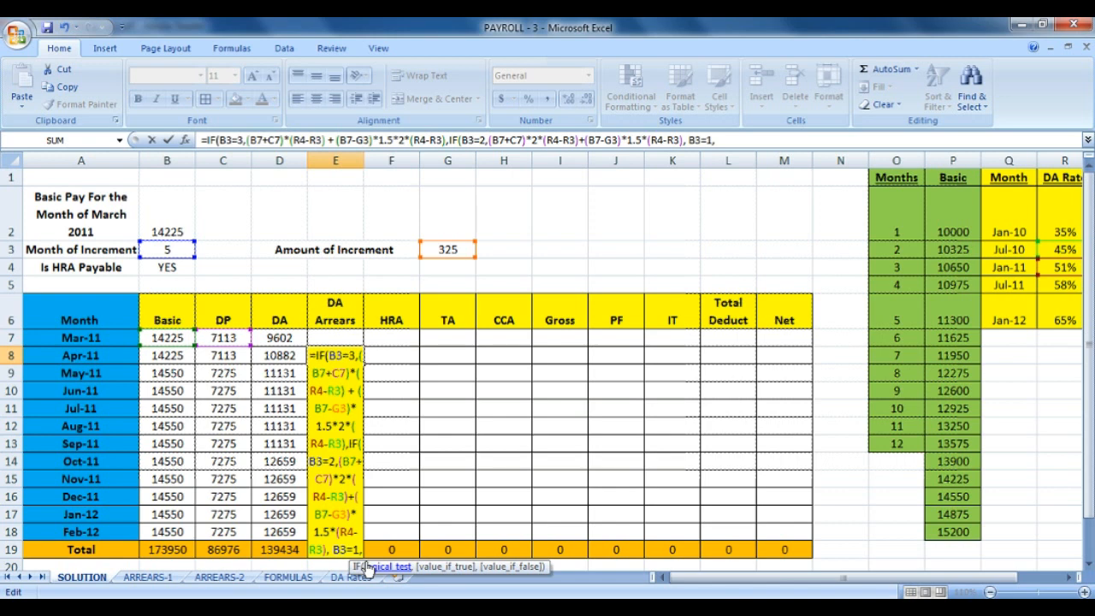
text( (B)
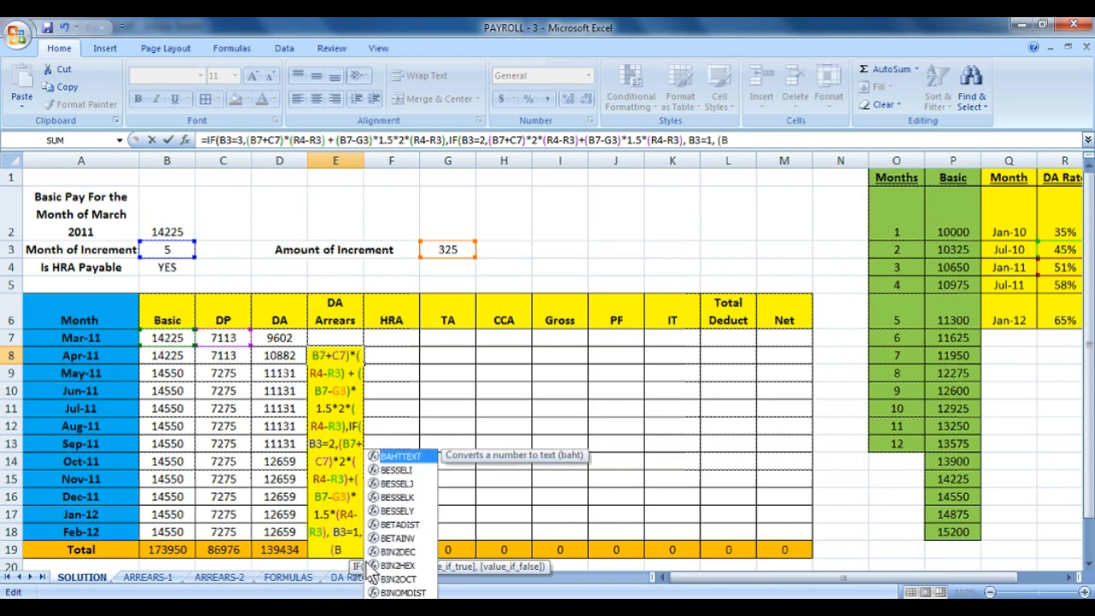
text(7+C7)
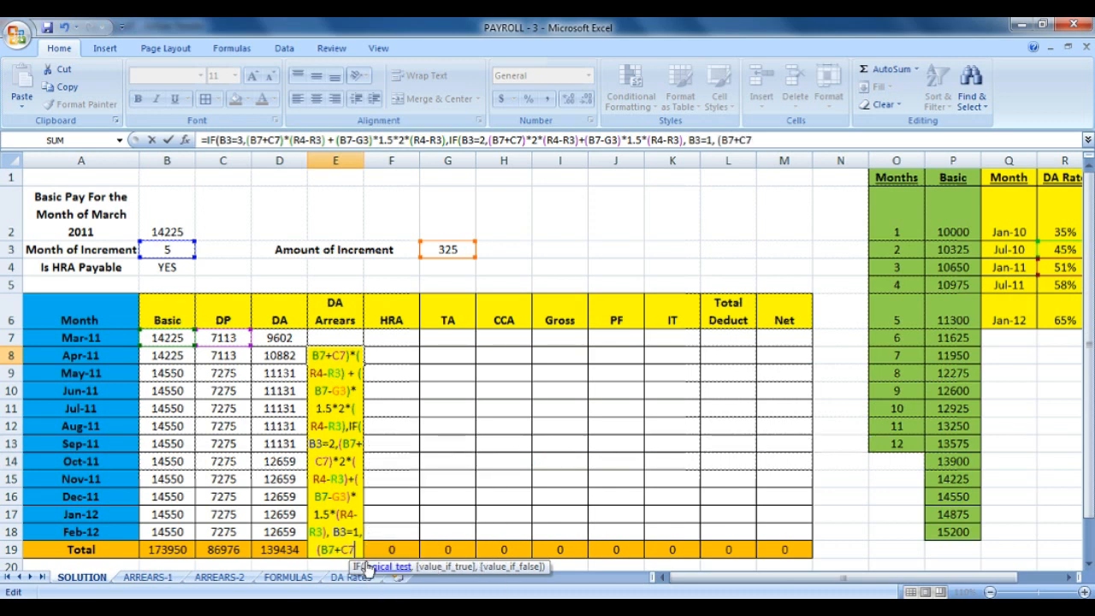
text()*(R4)
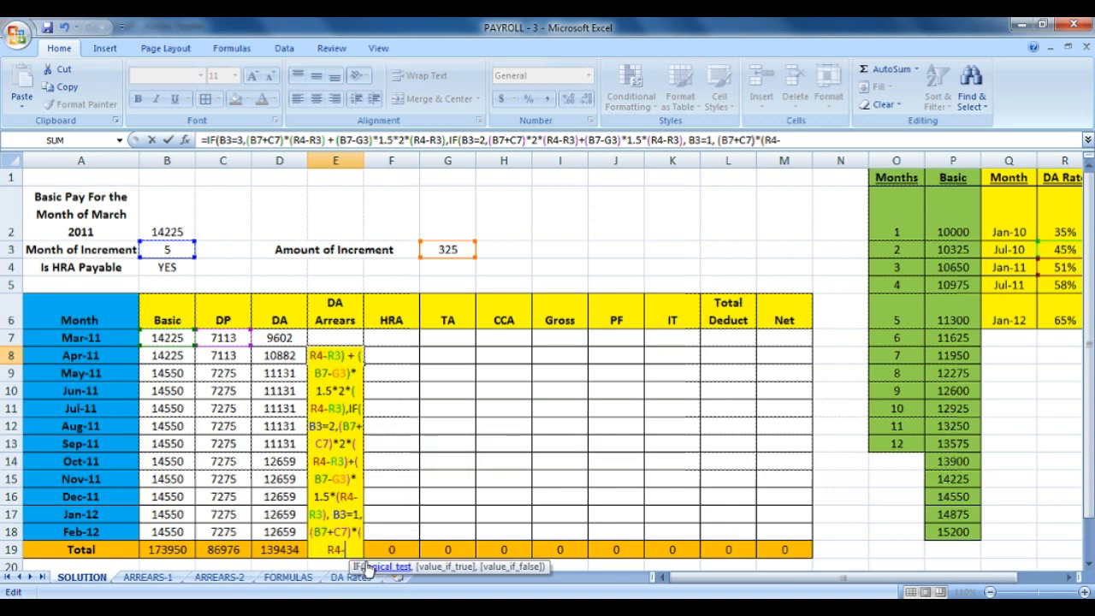
text(-R3)*3)
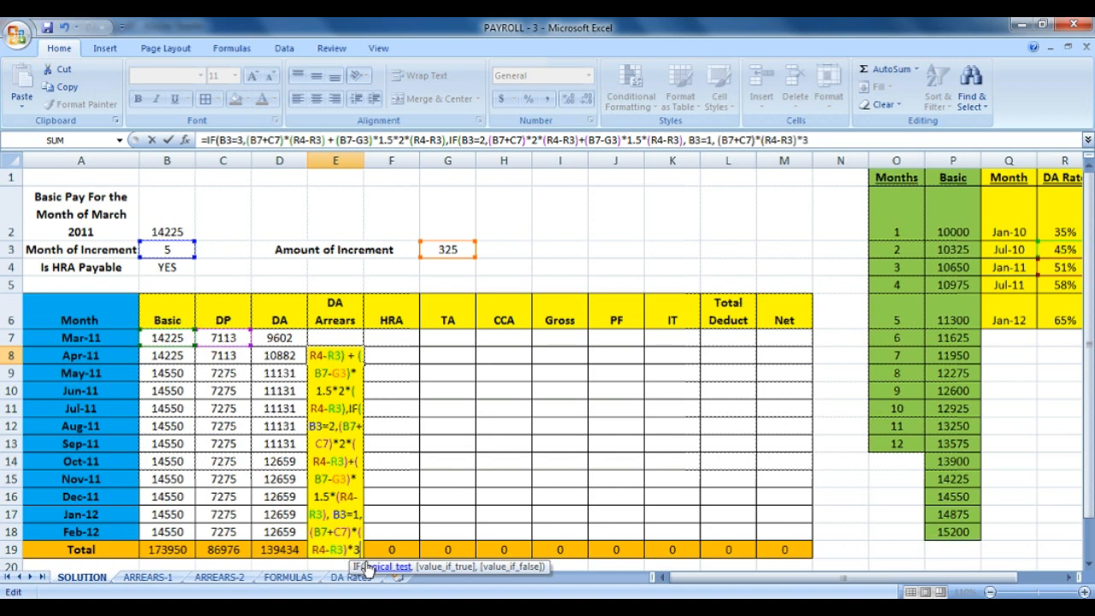
key(Return)
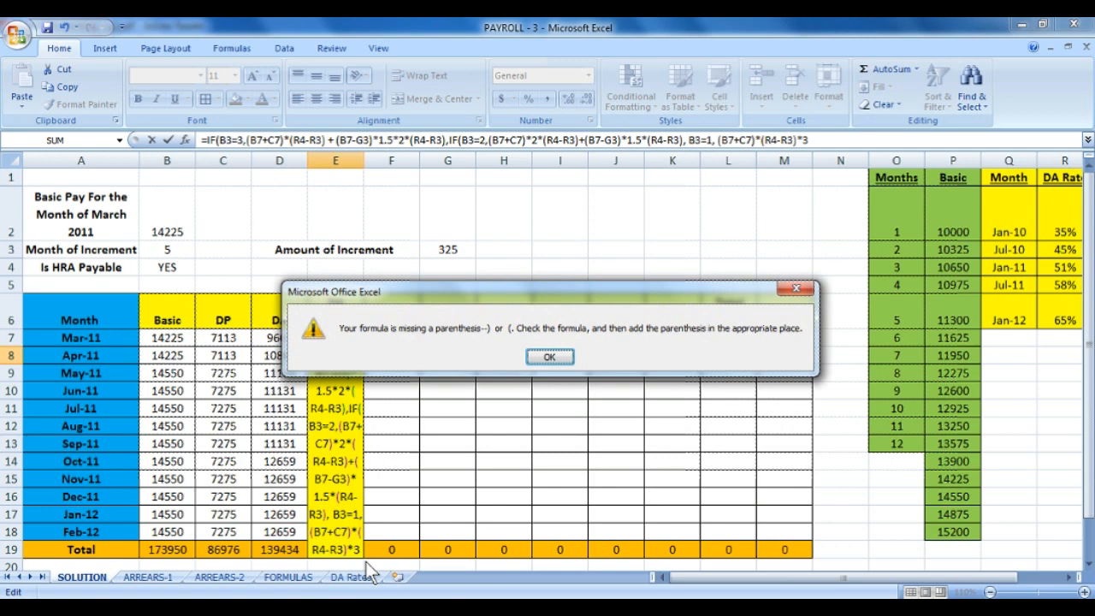
Close E8's formula with )) after *3 and re-enter it, dismissing the too-many-arguments error.
click(563, 358)
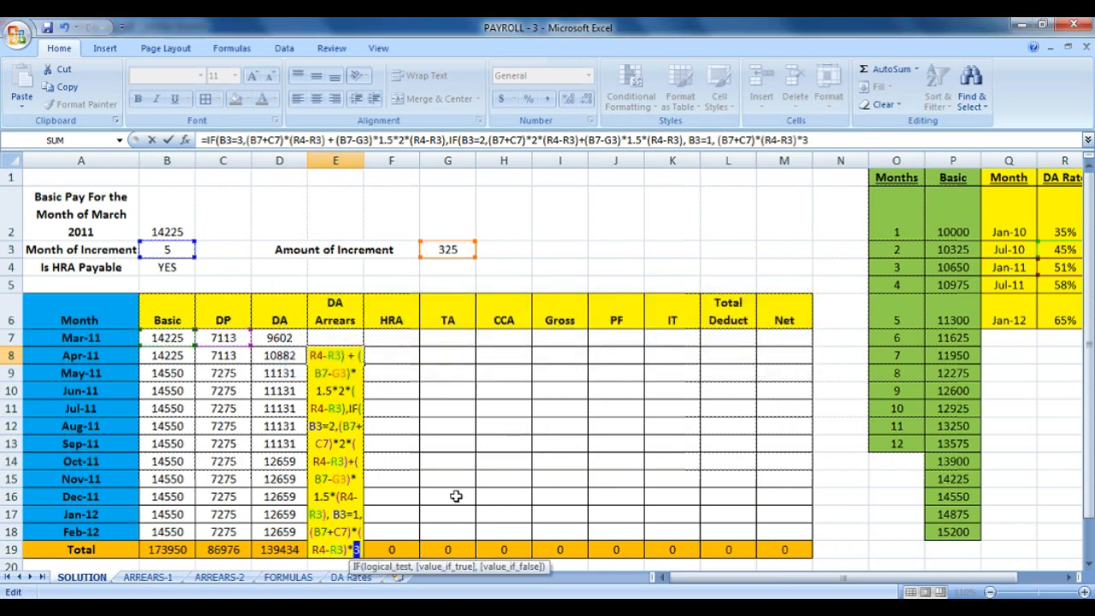
key(End)
text()))
key(Return)
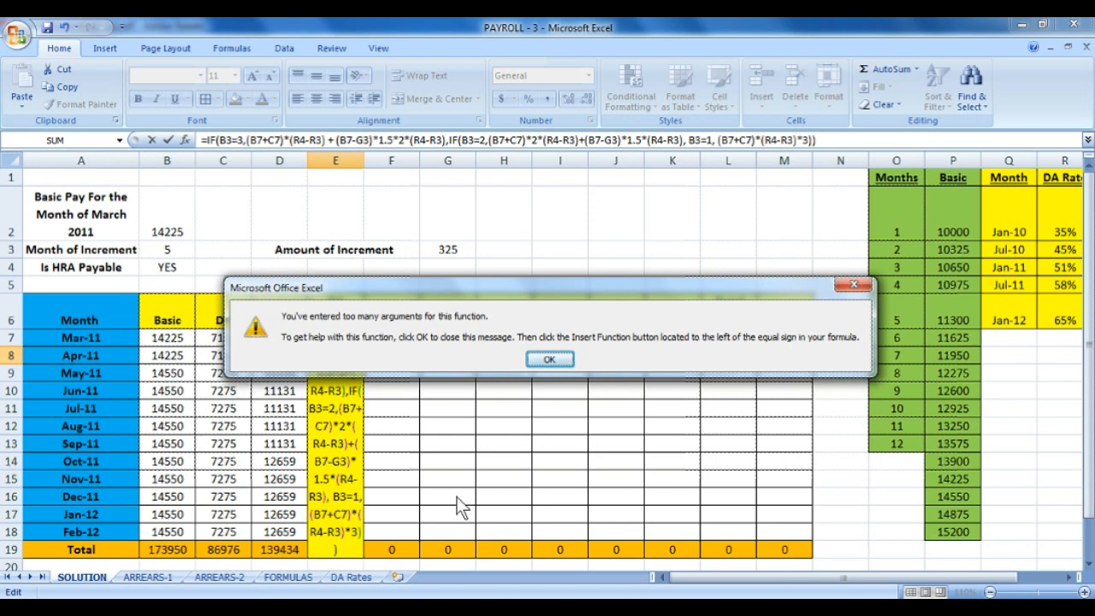
key(Return)
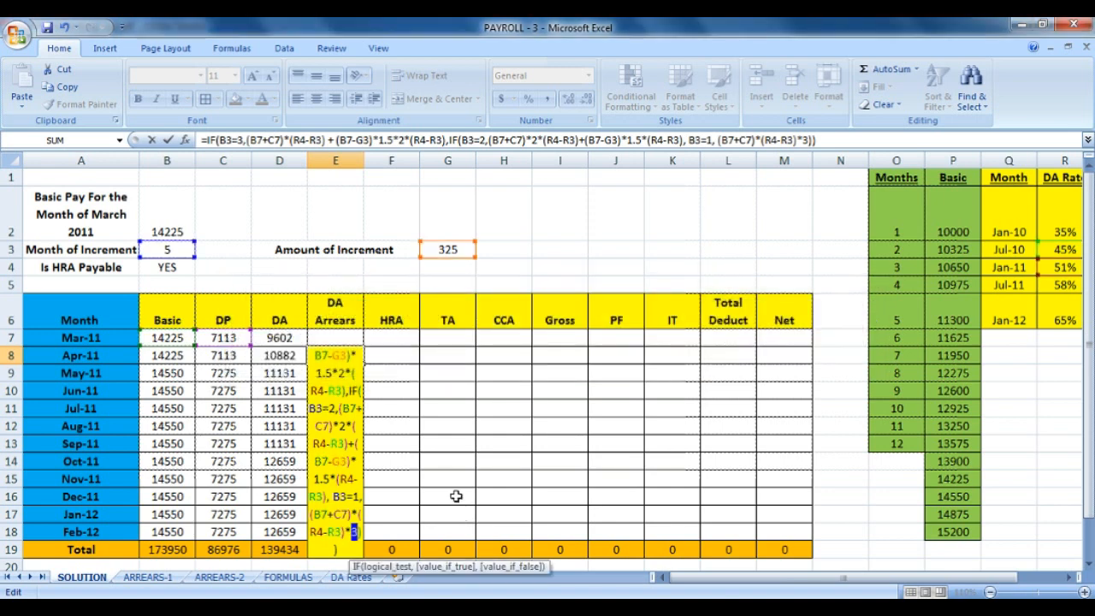
key(Left)
key(Left)
key(Left)
key(Left)
key(Left)
key(Left)
key(Left)
key(Left)
key(Left)
key(Left)
key(Left)
key(Left)
key(Left)
key(Left)
key(Left)
key(Left)
key(Left)
key(Left)
key(Left)
key(Left)
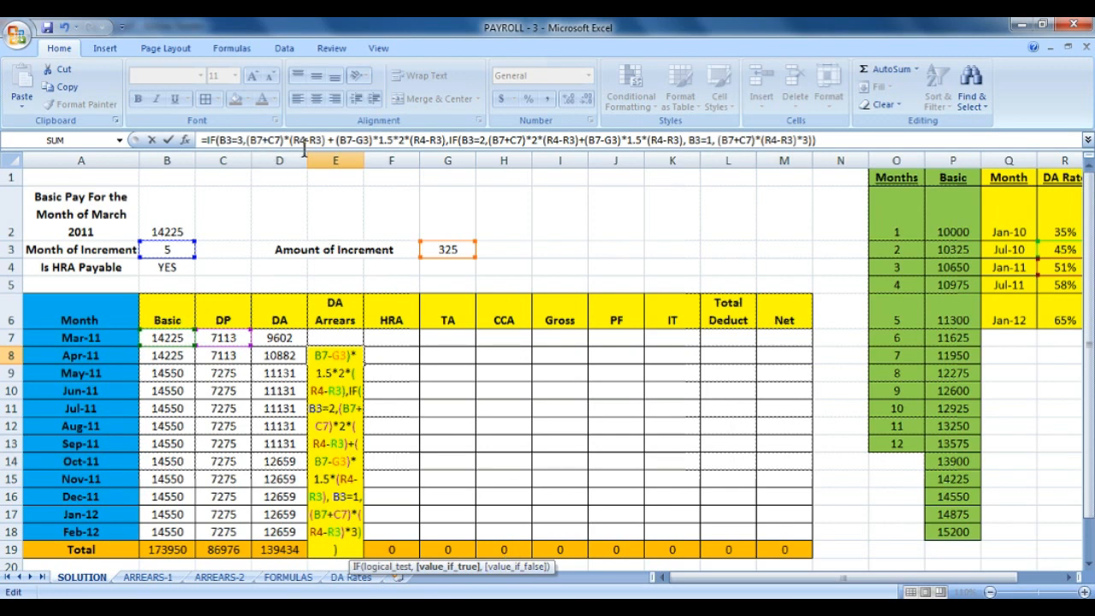
Remove the spaces around + before (B7-G3) and add a closing parenthesis after the inner IF's second case.
click(336, 142)
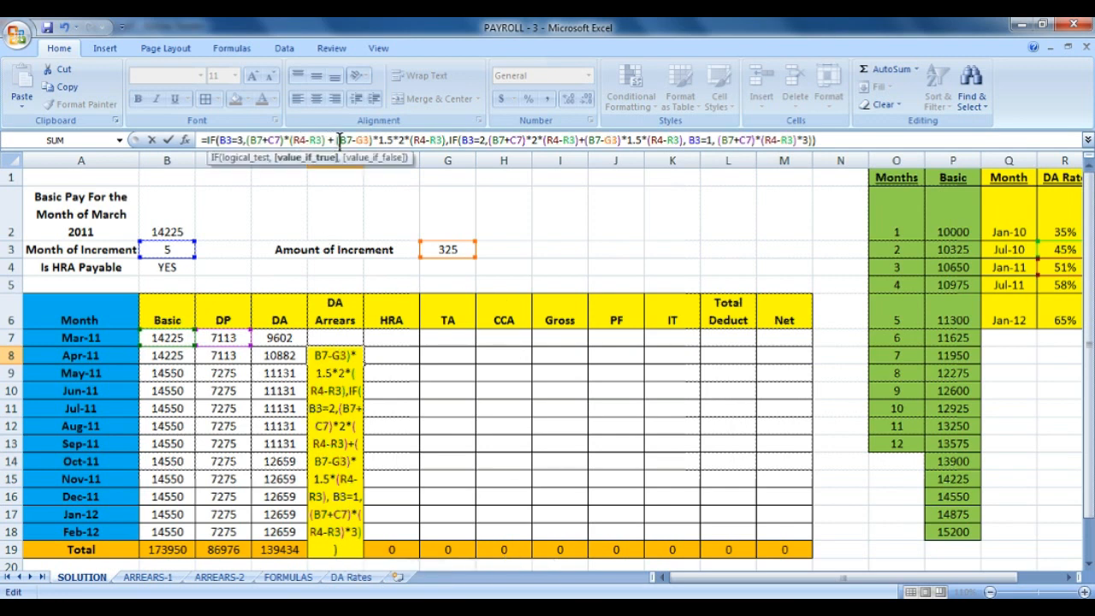
key(BackSpace)
key(Left)
key(BackSpace)
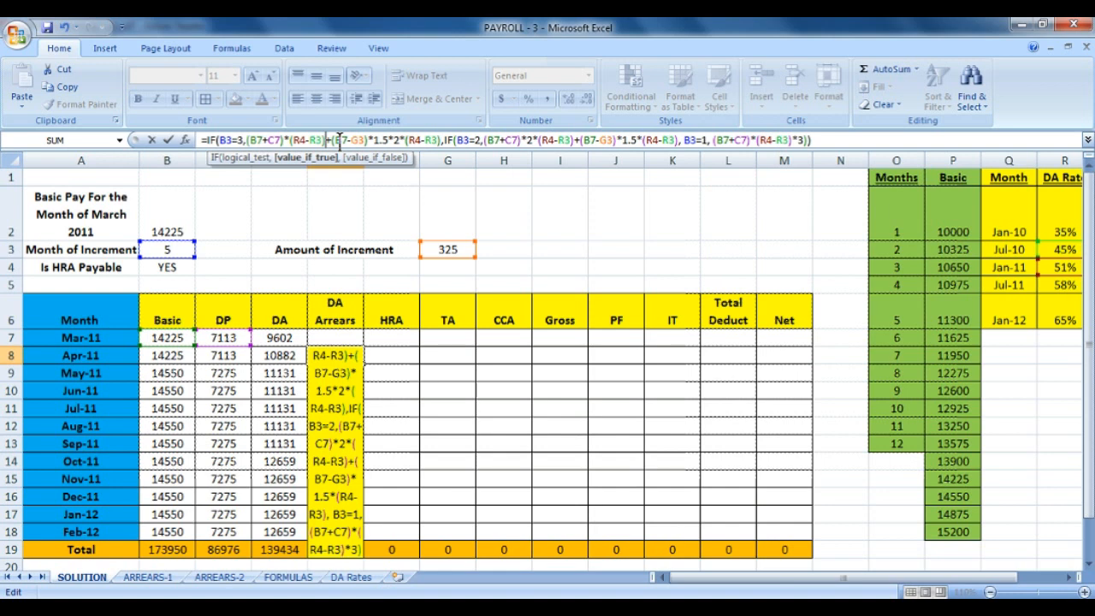
key(Right)
key(Right)
key(Right)
key(Right)
key(Right)
key(Right)
key(Right)
key(Right)
key(Right)
key(Right)
key(Right)
key(Right)
key(Right)
key(Right)
key(Right)
key(Right)
key(Right)
key(Right)
key(Right)
key(Right)
key(Right)
key(Right)
key(Right)
key(Right)
key(Right)
key(Right)
key(Right)
key(Right)
key(Right)
key(Right)
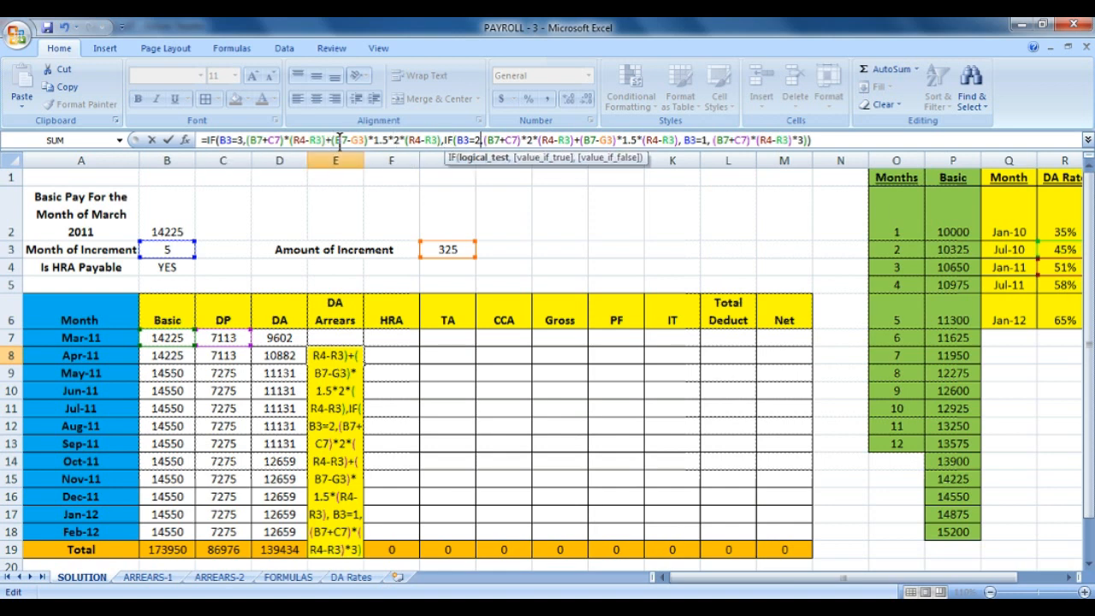
key(Right)
key(Right)
key(Right)
key(Right)
key(Right)
key(Right)
key(Right)
key(Right)
key(Right)
key(Right)
key(Right)
key(Right)
key(Right)
key(Right)
key(Right)
key(Right)
key(Right)
key(Right)
key(Right)
key(Right)
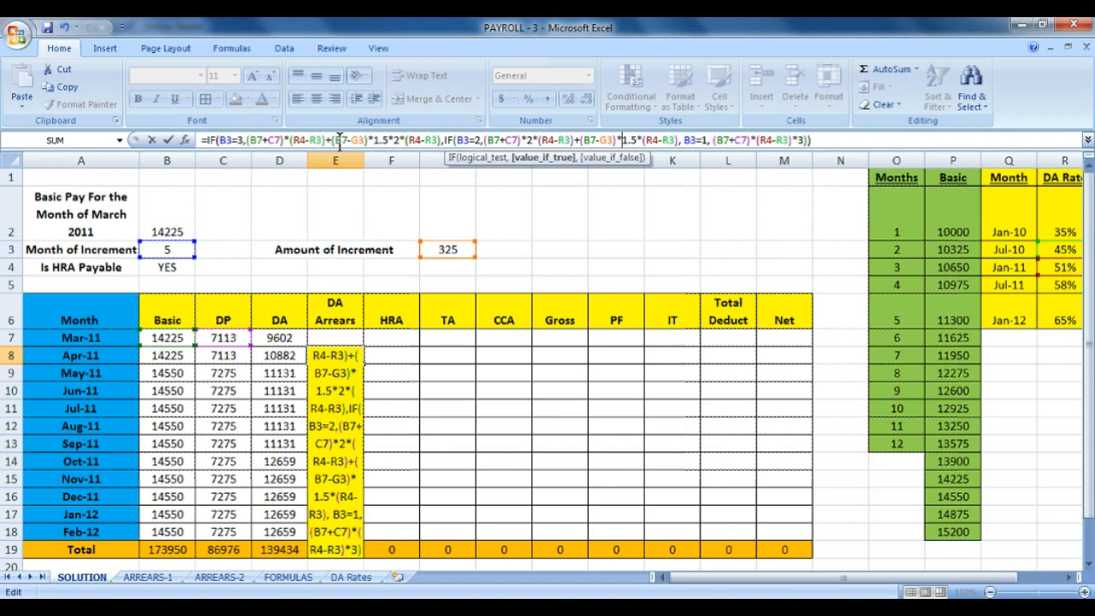
key(Right)
key(Right)
key(Right)
key(Right)
key(Right)
key(Right)
key(Right)
key(Right)
key(Right)
key(Right)
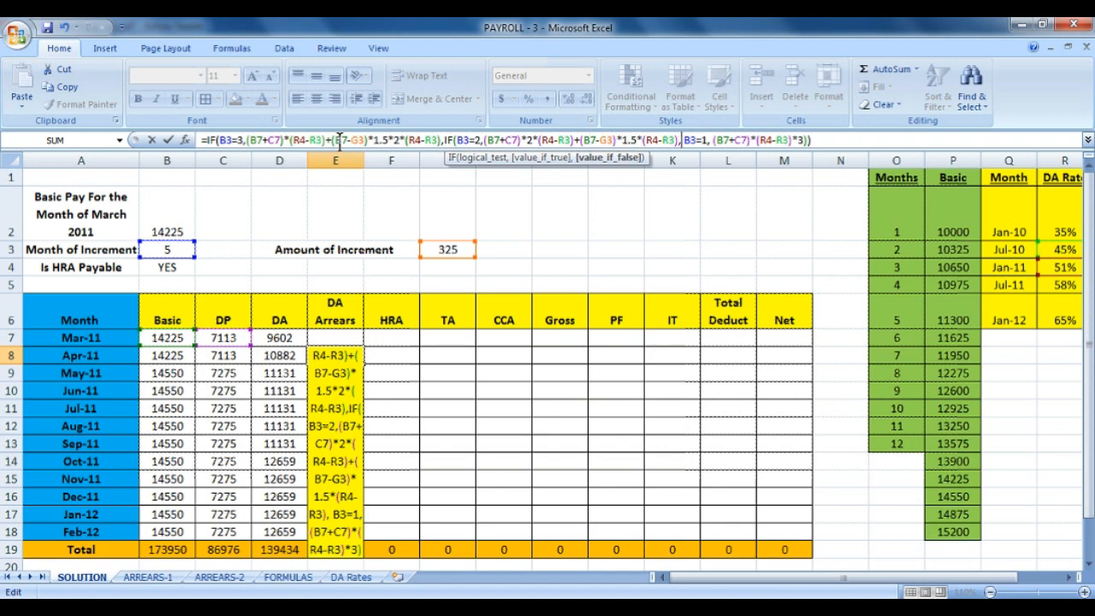
key(Right)
key(Right)
key(Right)
key(Right)
key(Right)
key(Right)
key(Right)
key(Right)
key(Right)
key(Right)
key(Right)
key(Right)
key(Right)
key(Right)
key(Right)
key(Right)
key(Right)
key(Right)
key(Right)
key(Right)
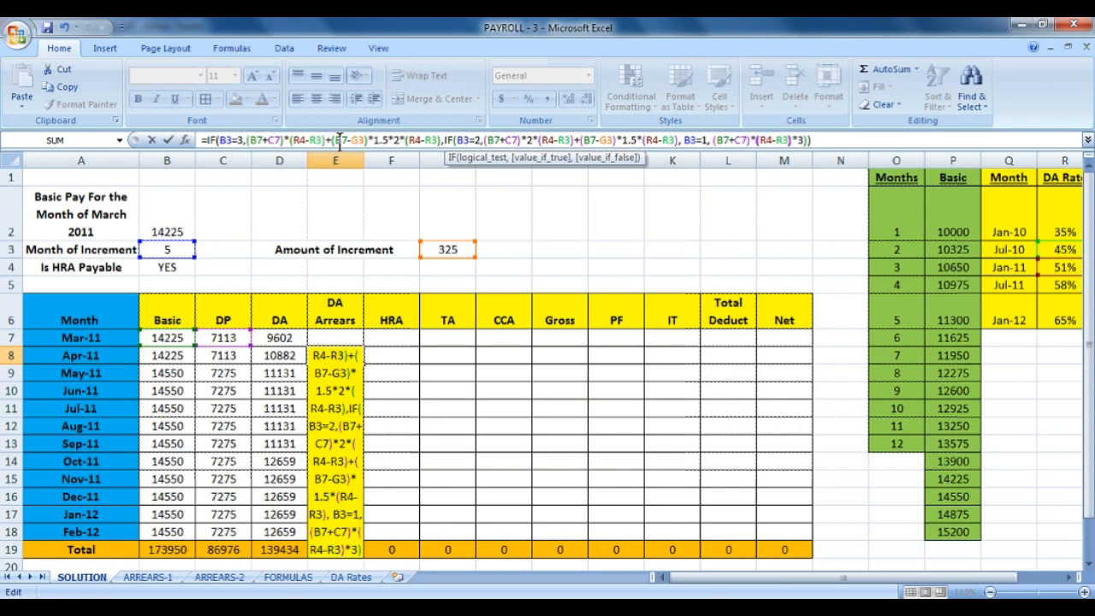
text())
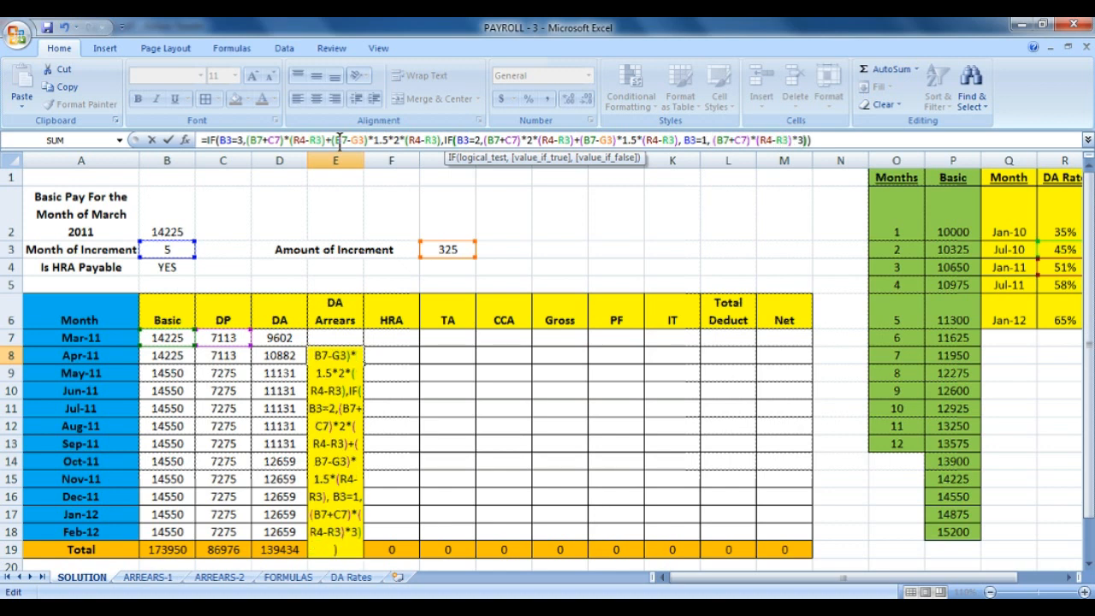
Recheck the bracket pairs around (R4-R3) in E8's formula and re-enter it.
key(Left)
key(shift+Left)
key(shift+Left)
key(shift+Left)
key(shift+Left)
key(shift+Left)
key(shift+Left)
key(shift+Left)
key(shift+Left)
key(shift+Left)
key(shift+Left)
key(shift+Left)
key(shift+Left)
key(shift+Left)
key(shift+Left)
key(shift+Left)
key(shift+Left)
key(shift+Left)
key(shift+Left)
key(shift+Left)
key(shift+Left)
key(shift+Left)
key(shift+Left)
key(shift+Left)
key(shift+Left)
key(shift+Left)
key(shift+Left)
key(shift+Left)
key(shift+Left)
key(shift+Left)
key(shift+Left)
key(shift+Left)
key(shift+Left)
key(shift+Left)
key(shift+Left)
key(shift+Left)
key(shift+Left)
key(shift+Left)
key(shift+Left)
key(shift+Left)
key(shift+Left)
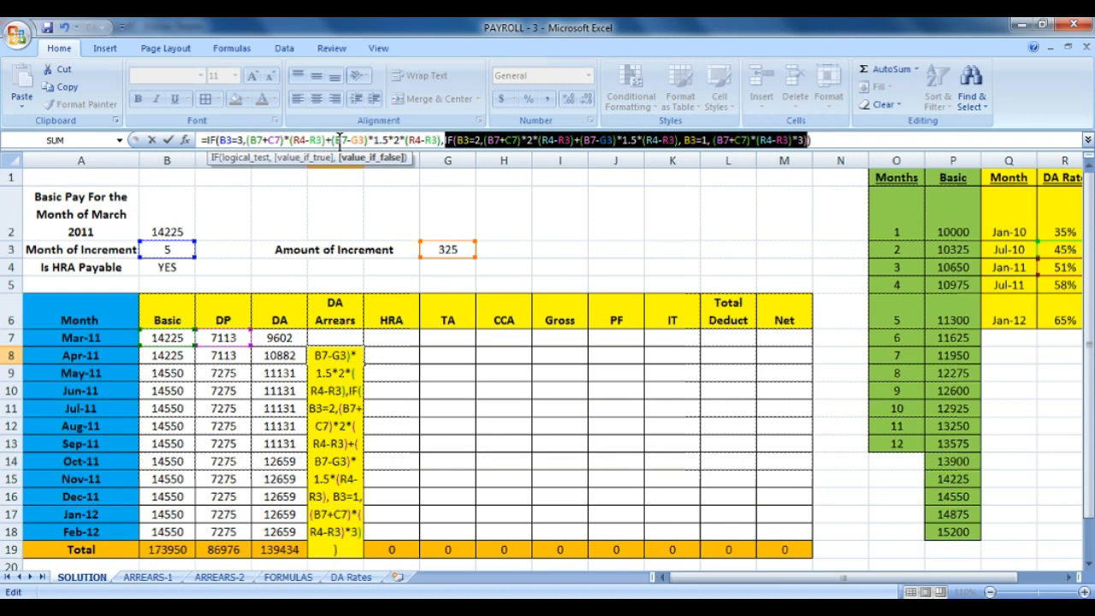
key(Left)
key(Left)
key(Left)
key(Left)
key(Left)
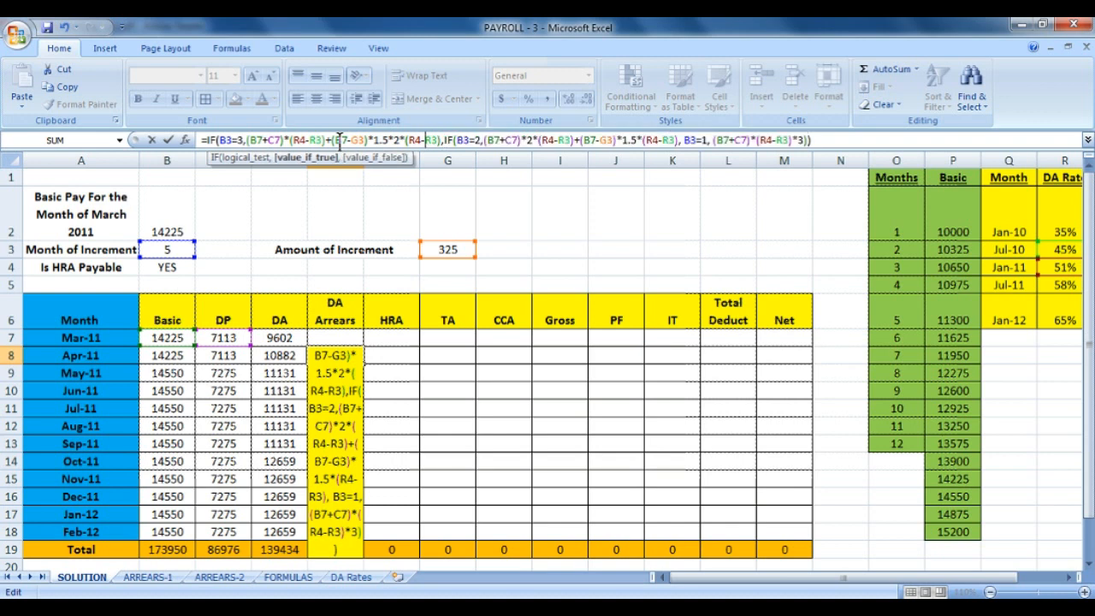
key(Right)
key(Right)
key(Right)
key(Right)
key(Right)
key(Right)
key(Right)
key(Right)
key(Right)
key(Right)
key(Right)
key(Right)
key(Right)
key(Right)
key(Right)
key(Right)
key(Right)
key(Right)
key(Right)
key(Right)
key(Right)
key(Right)
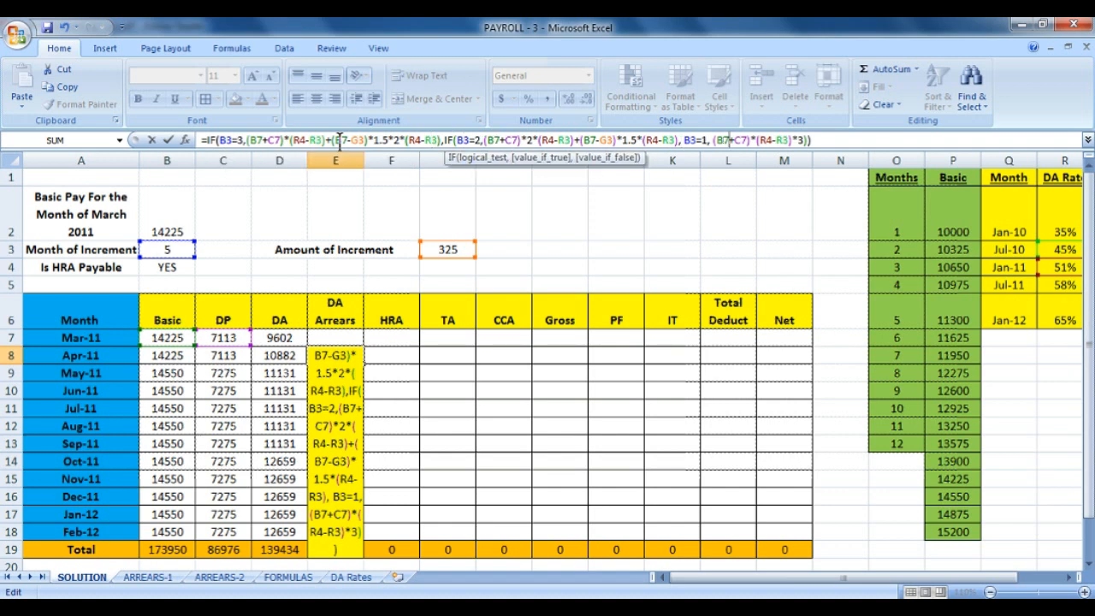
key(Right)
key(Right)
key(Right)
key(Right)
key(Right)
key(Right)
key(Right)
key(Right)
key(Right)
key(Right)
key(Right)
key(Right)
key(Right)
key(Right)
key(Right)
key(Right)
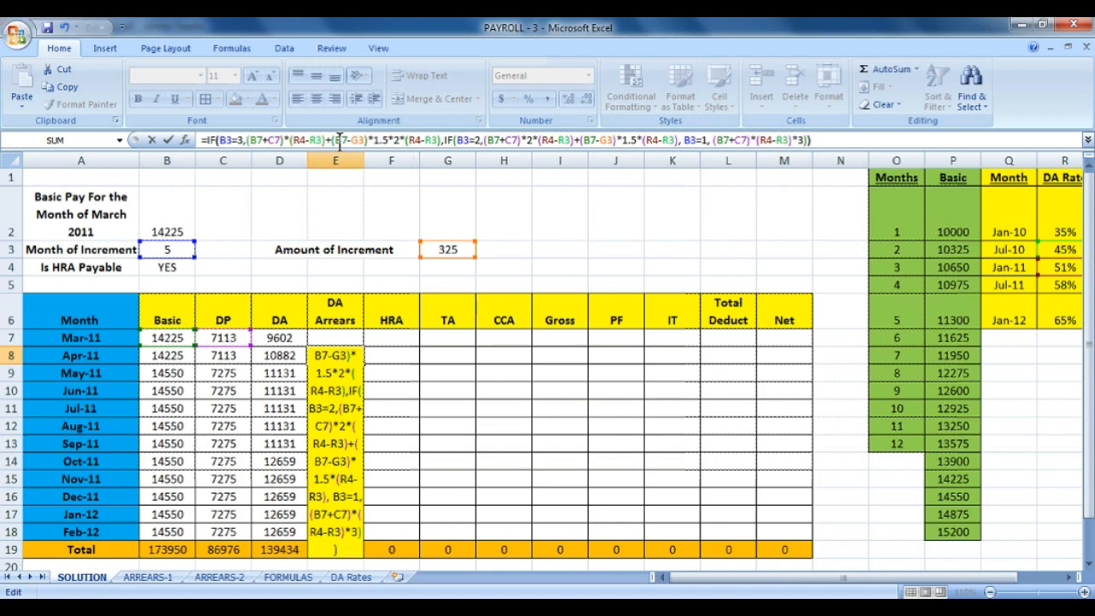
click(340, 141)
key(Return)
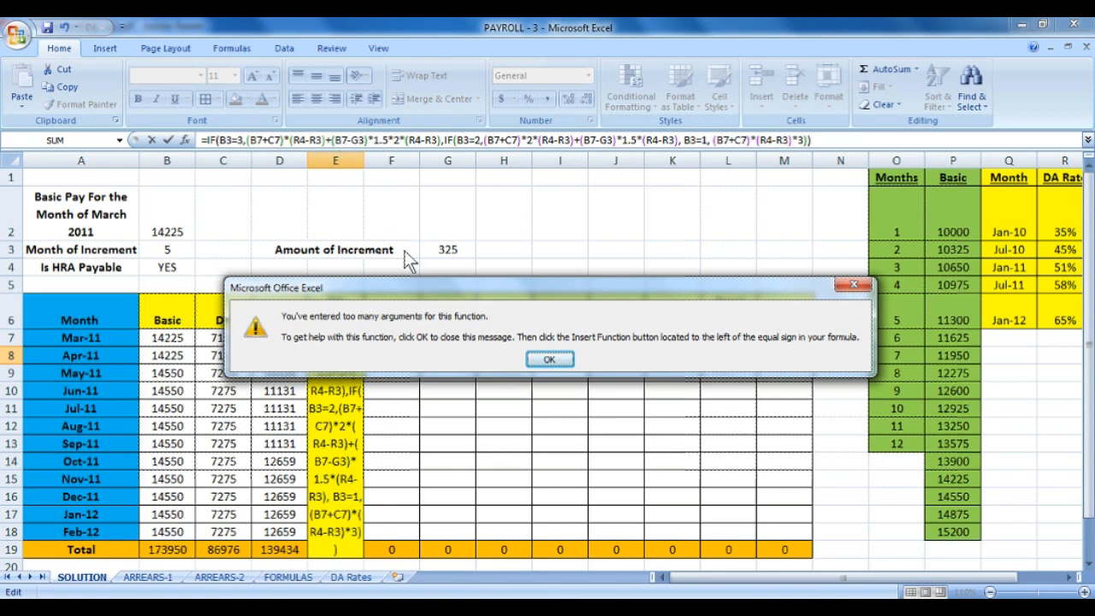
Dismiss the too-many-arguments error, undo the accidental E2 reference, and resume editing E8's formula.
click(549, 360)
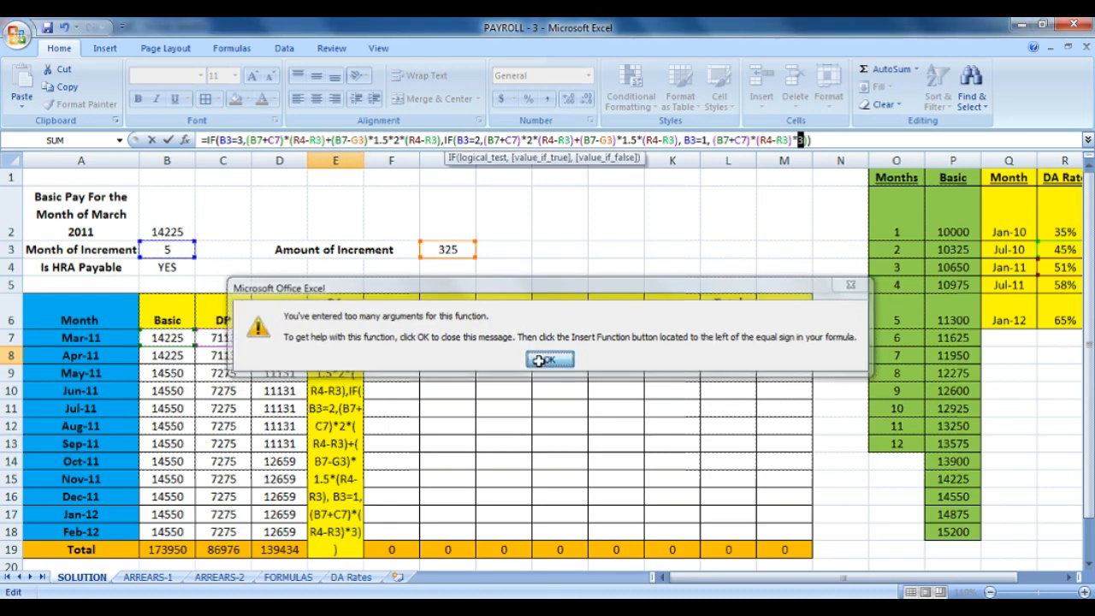
click(343, 190)
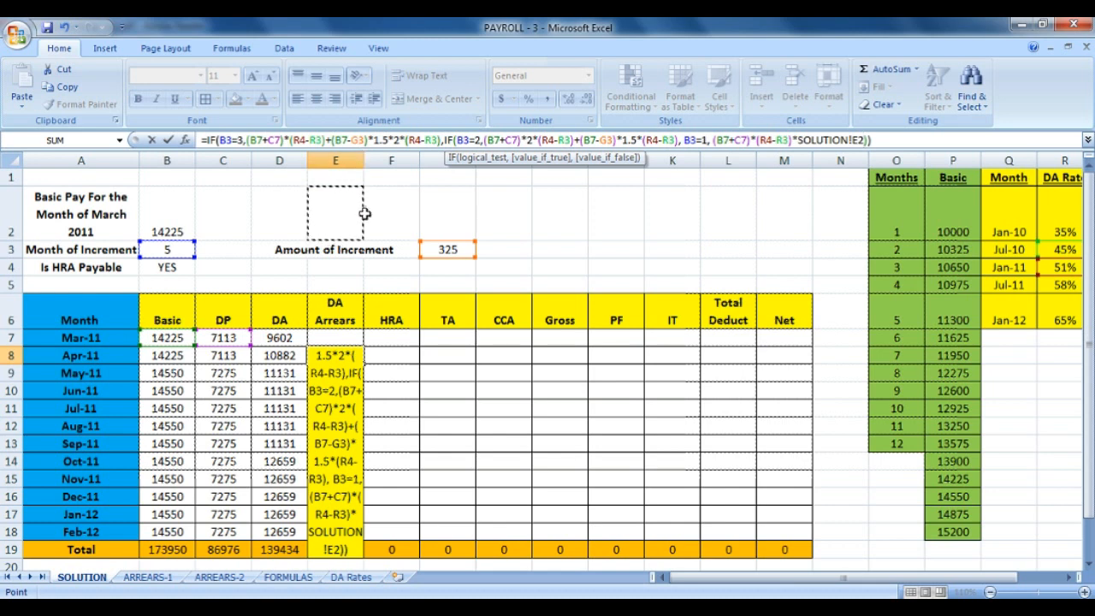
key(ctrl+z)
click(865, 140)
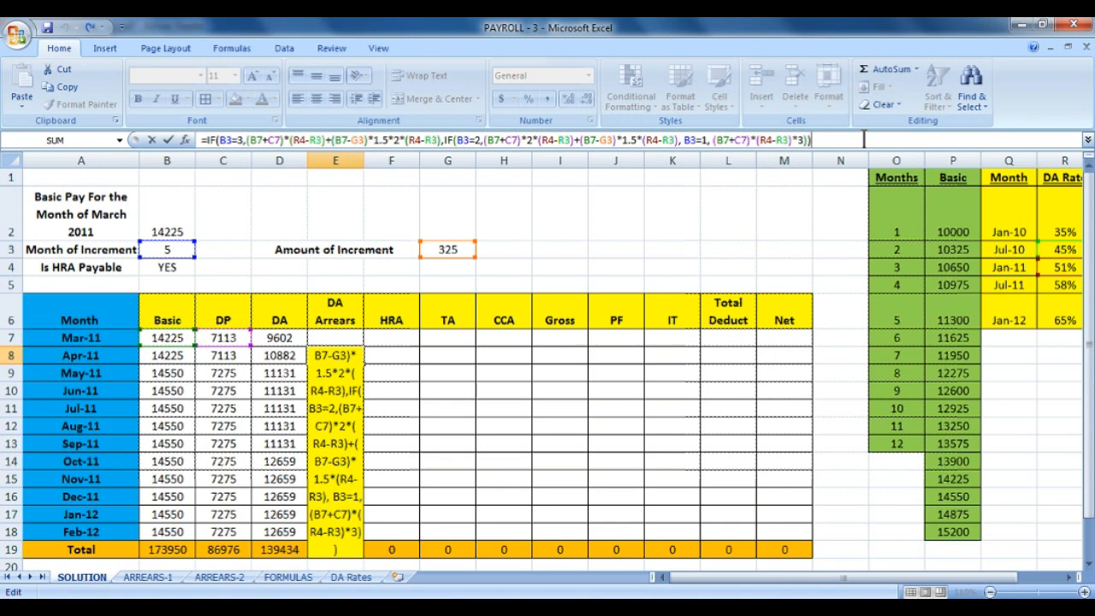
Remove the B3=1 condition, stray bracket and space from E8's formula so it returns 3840.84.
click(794, 139)
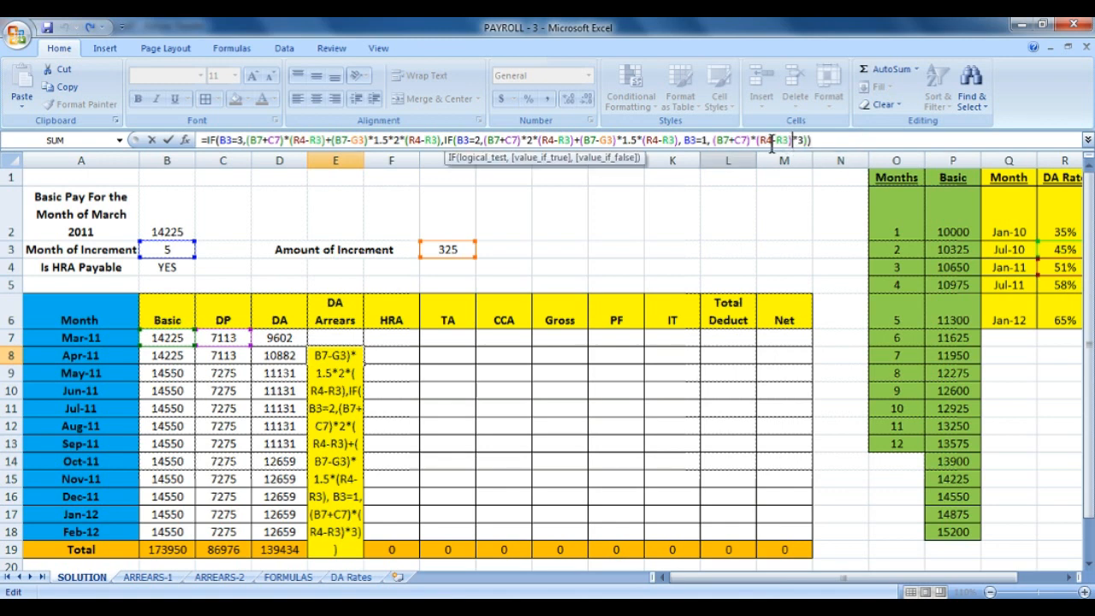
click(708, 140)
key(BackSpace)
key(BackSpace)
key(BackSpace)
key(BackSpace)
key(BackSpace)
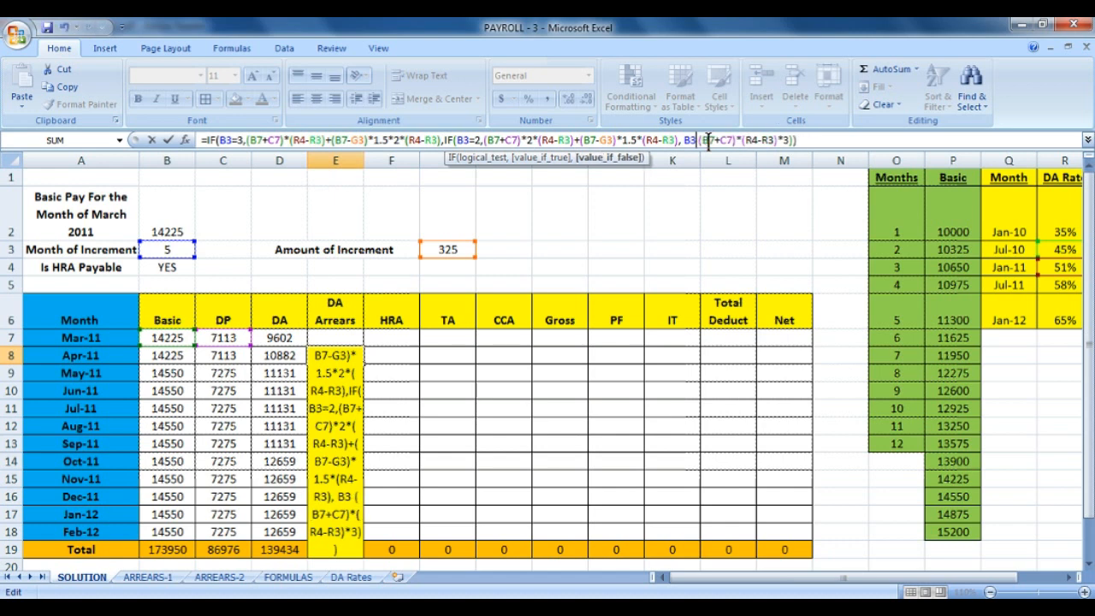
key(Delete)
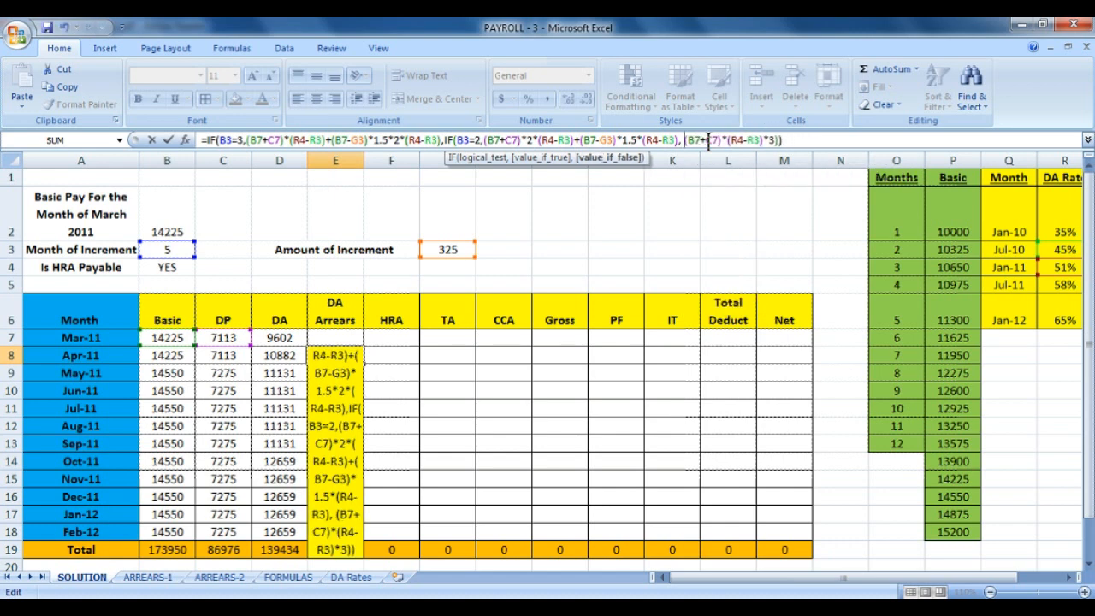
key(BackSpace)
key(Right)
key(Right)
key(Right)
key(Right)
key(Right)
key(Right)
key(Right)
key(Right)
key(Right)
key(Right)
key(Right)
key(Right)
key(Right)
key(Right)
key(Right)
key(Right)
key(Right)
key(Right)
key(Right)
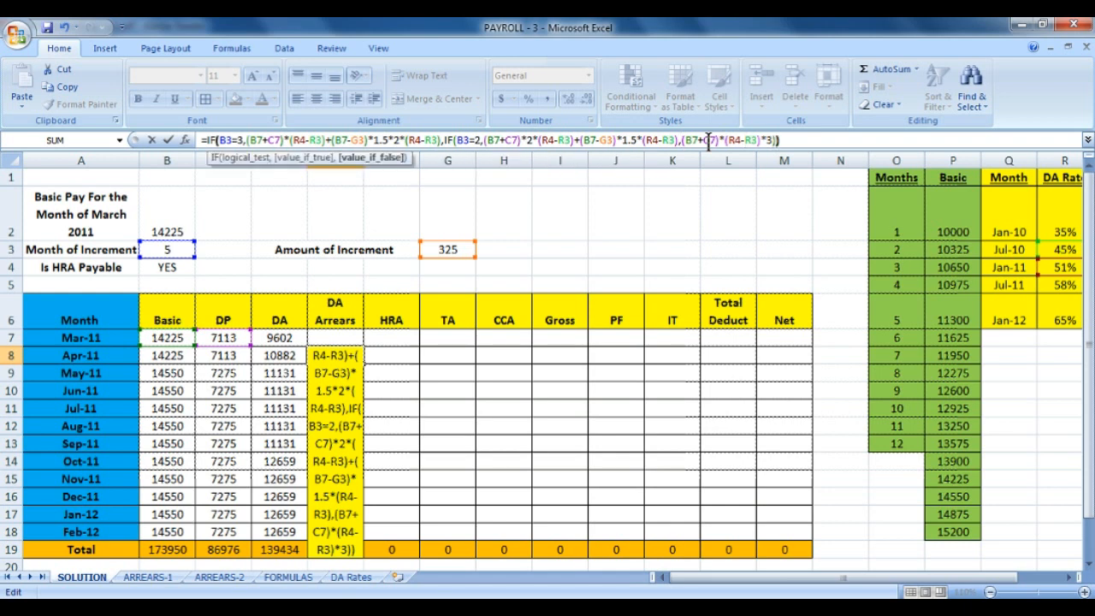
key(Right)
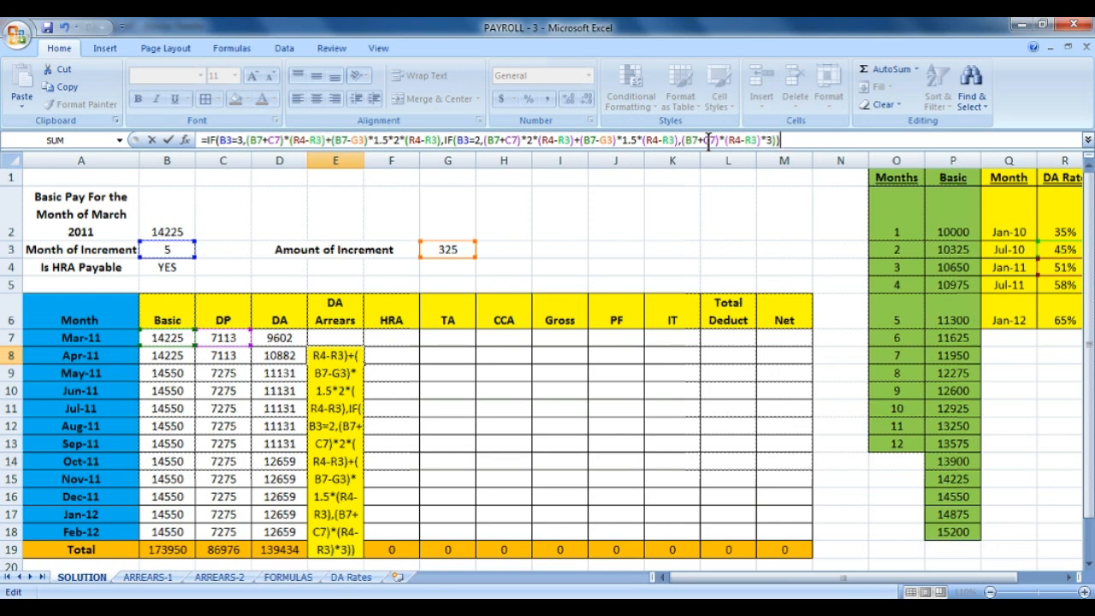
key(Return)
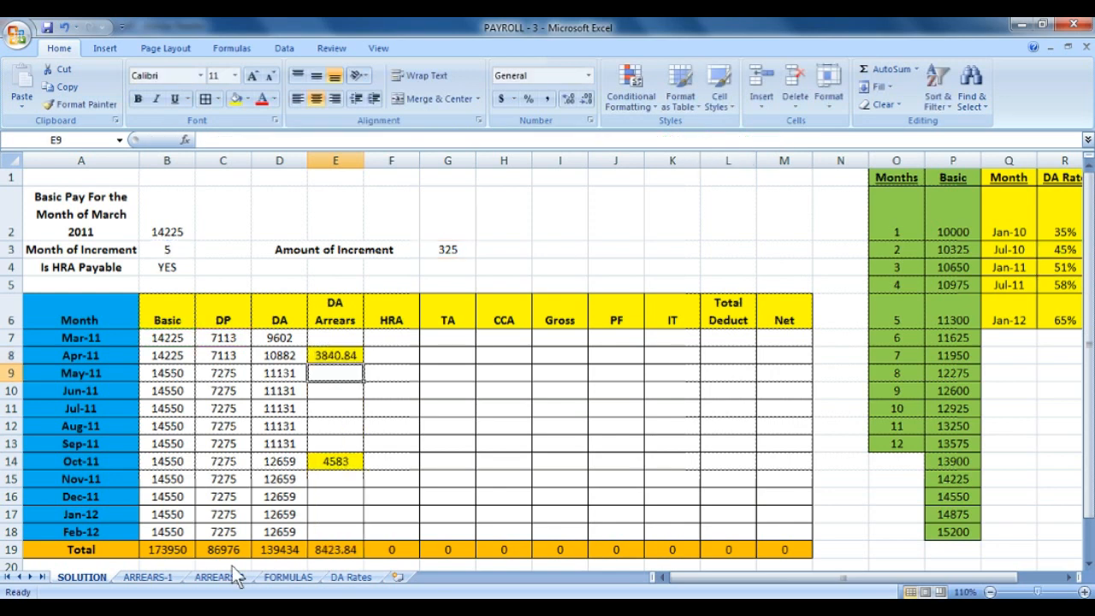
Wrap E8's DA Arrears formula in ROUND( ... ,0) so it shows 3841.
click(353, 356)
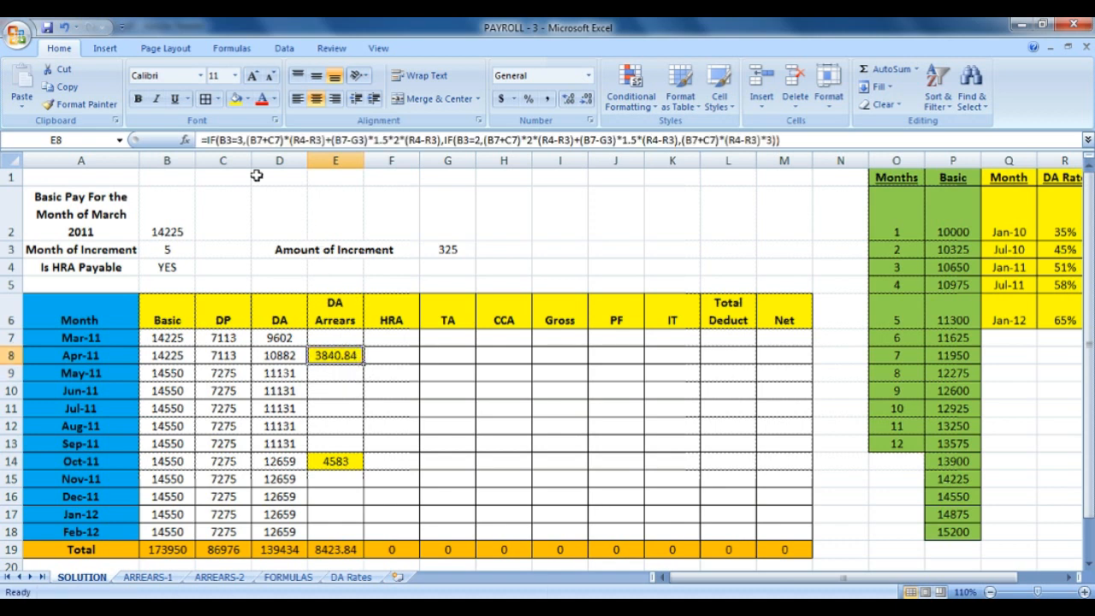
click(213, 140)
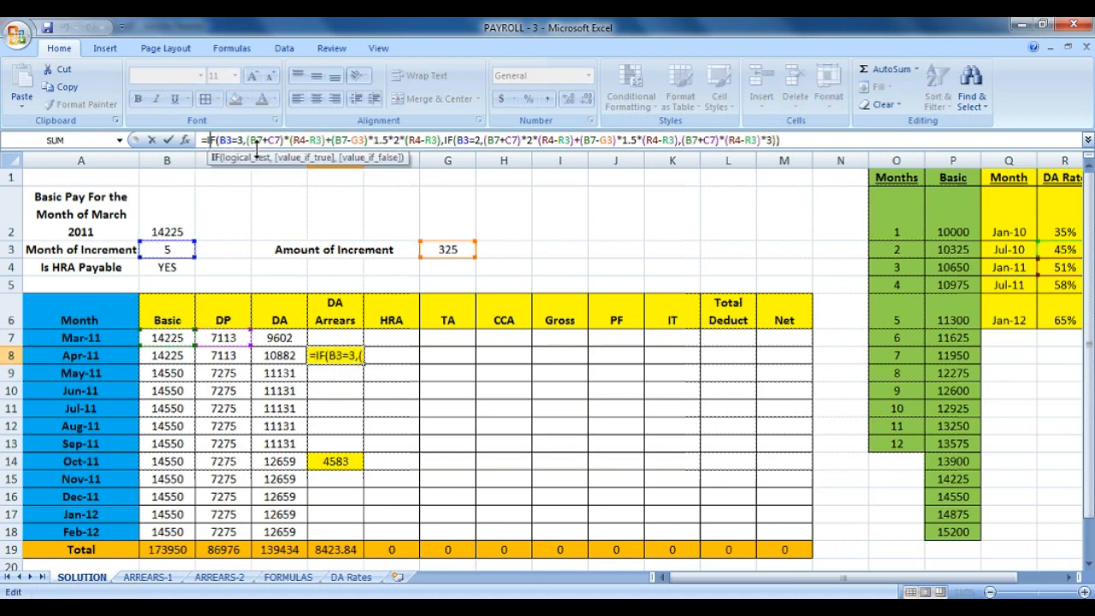
click(206, 140)
text(ROUND)
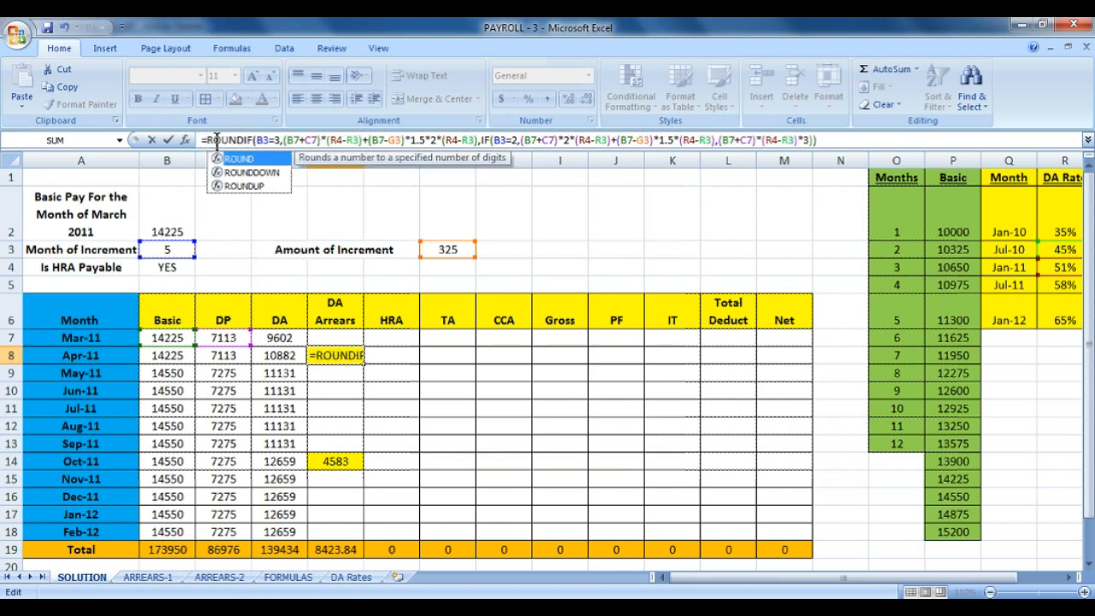
text(()
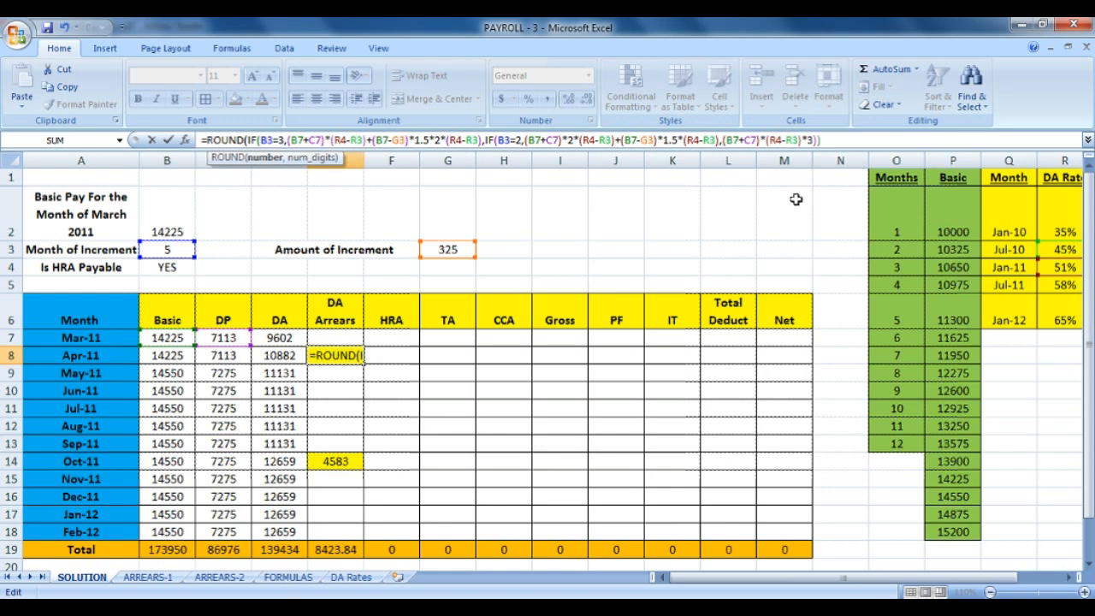
click(836, 141)
text(,0))
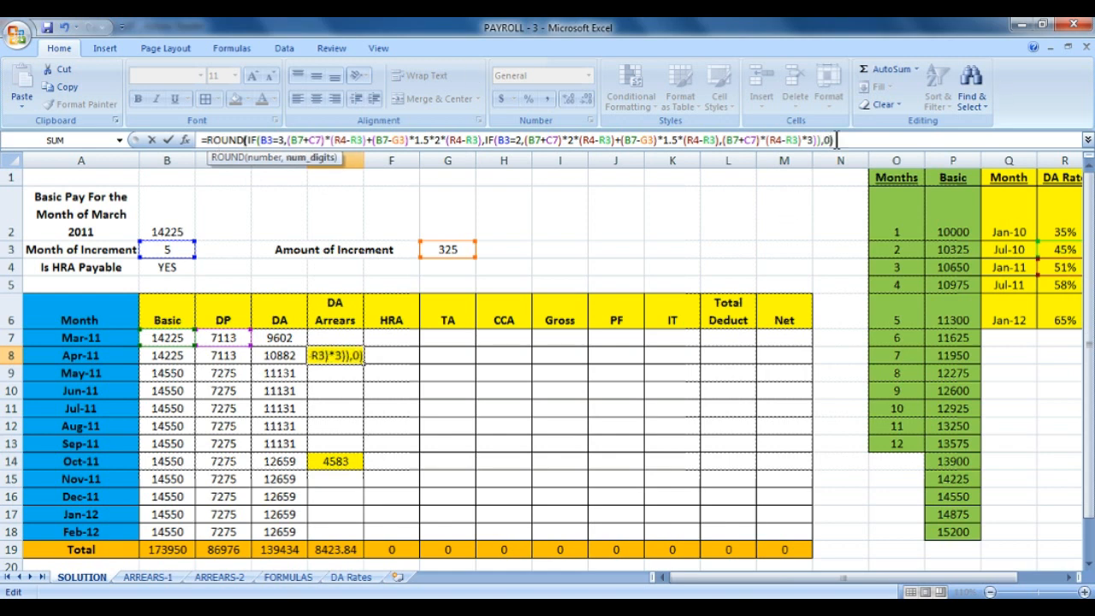
key(Return)
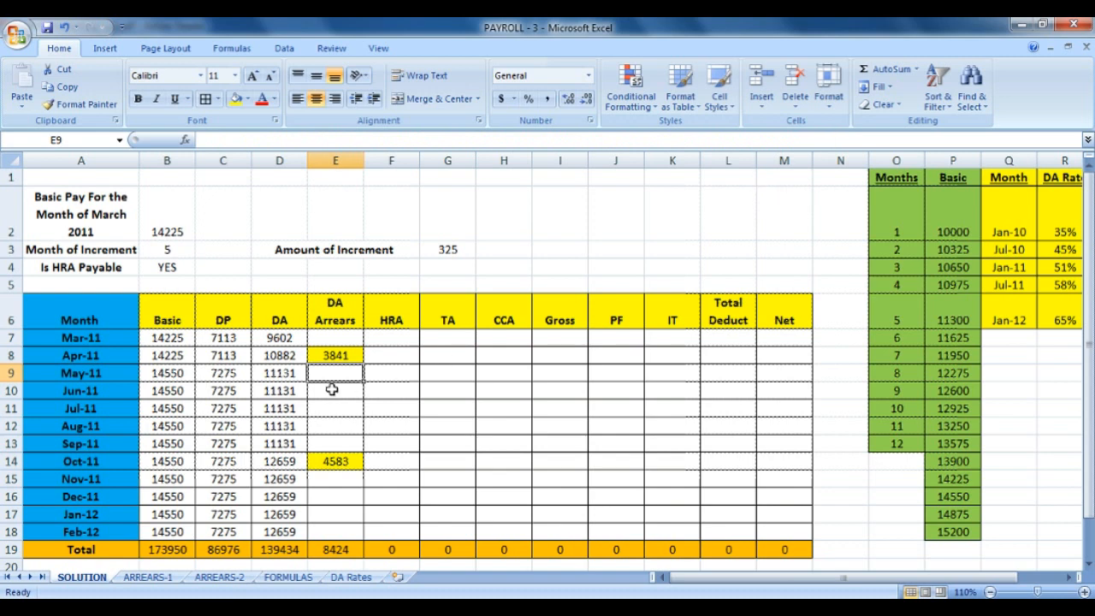
Compare the April and October DA Arrears formulas against the Jan-11 51% and Jul-10 45% DA rates.
click(349, 358)
click(343, 460)
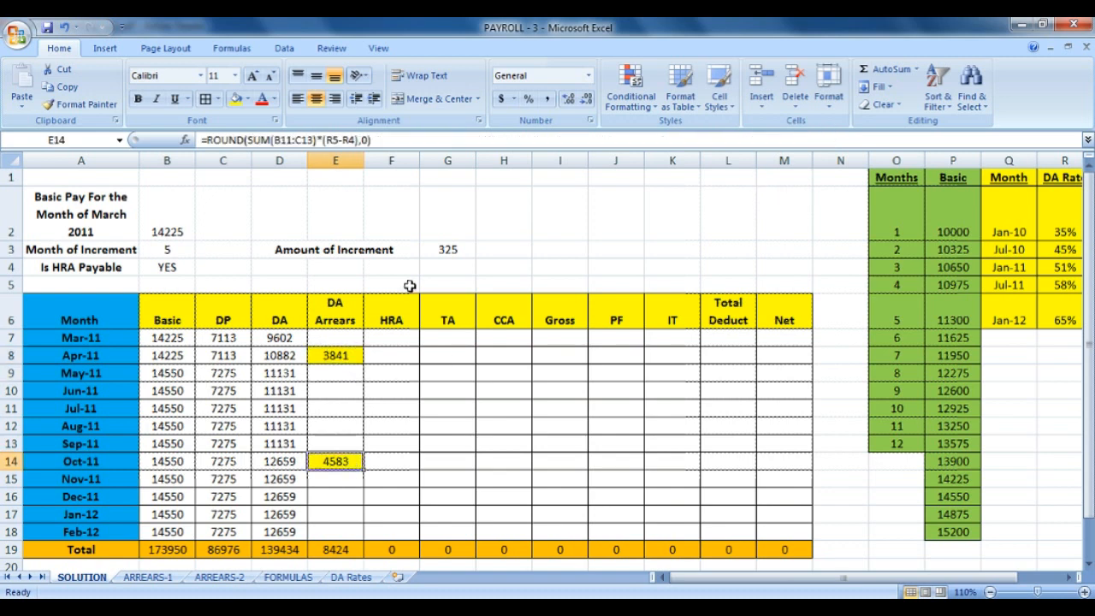
click(354, 351)
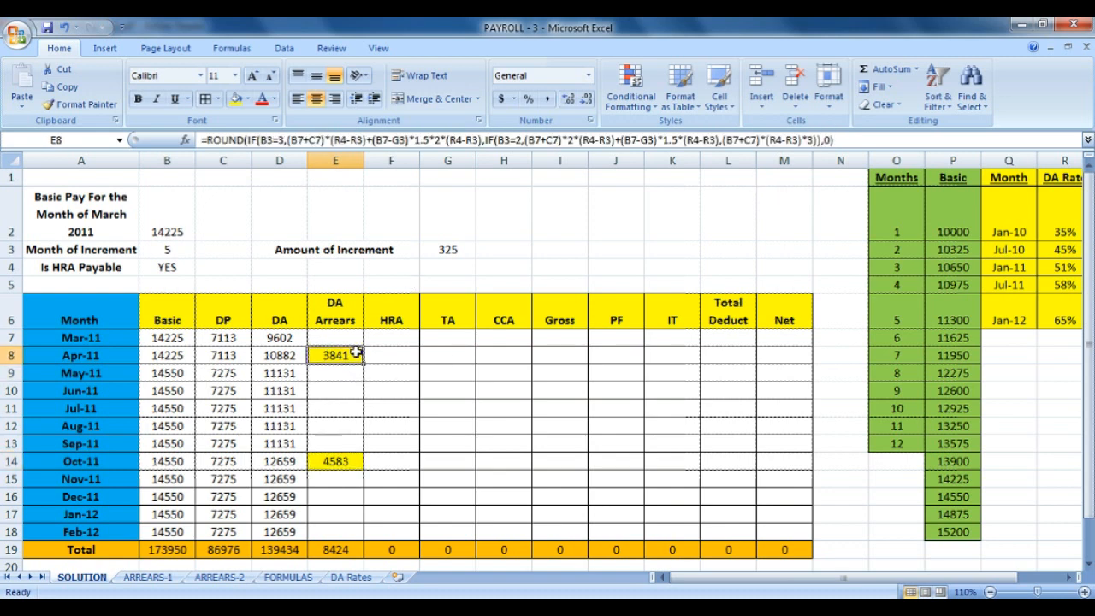
click(1059, 271)
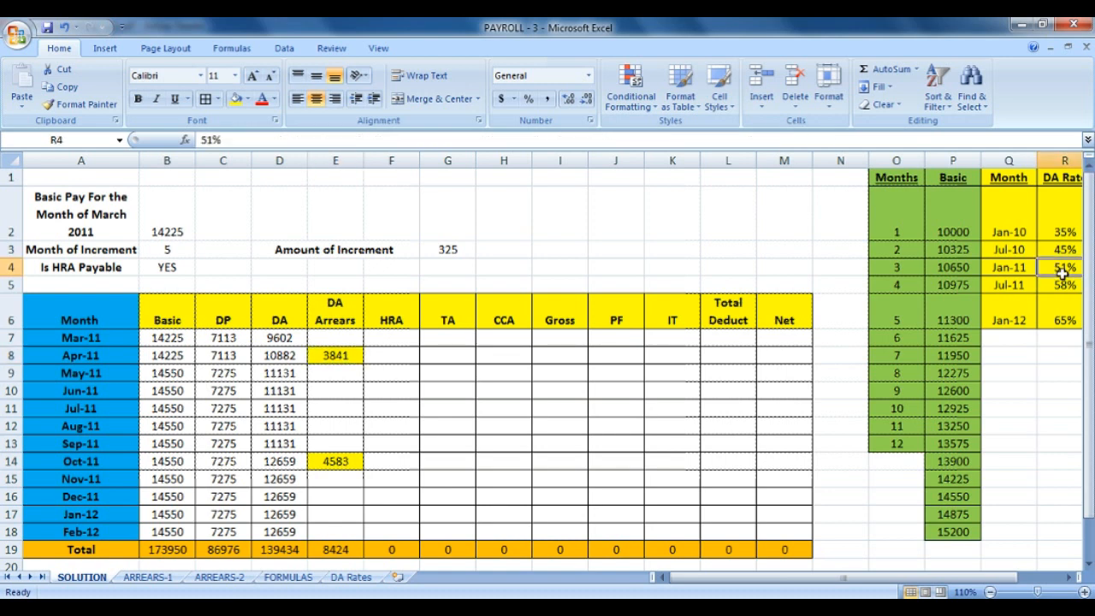
click(1064, 250)
click(1066, 267)
click(1062, 250)
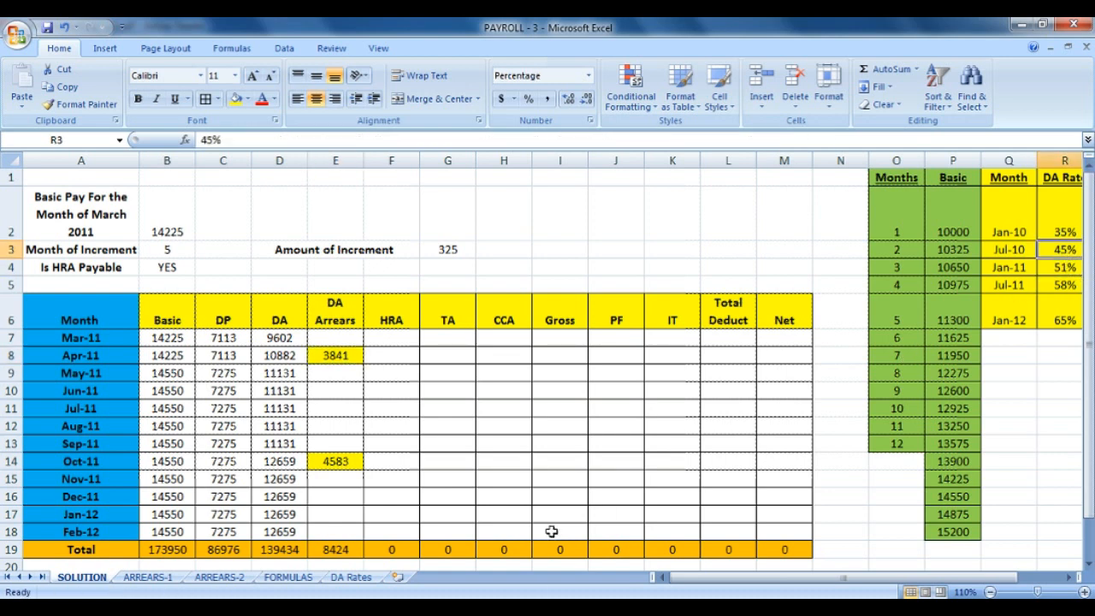
click(368, 580)
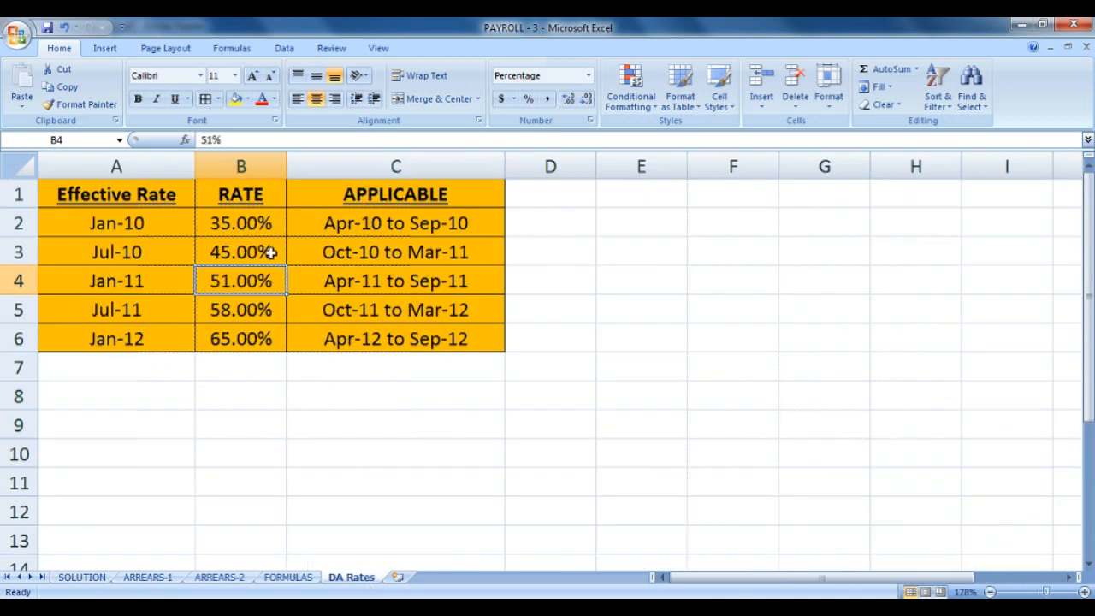
click(271, 251)
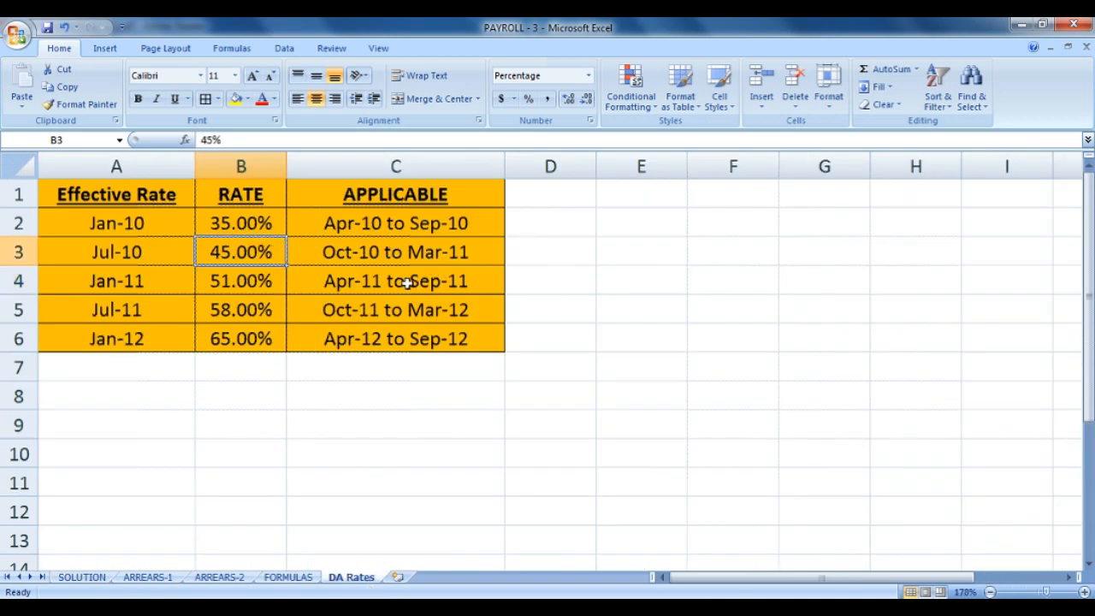
click(355, 255)
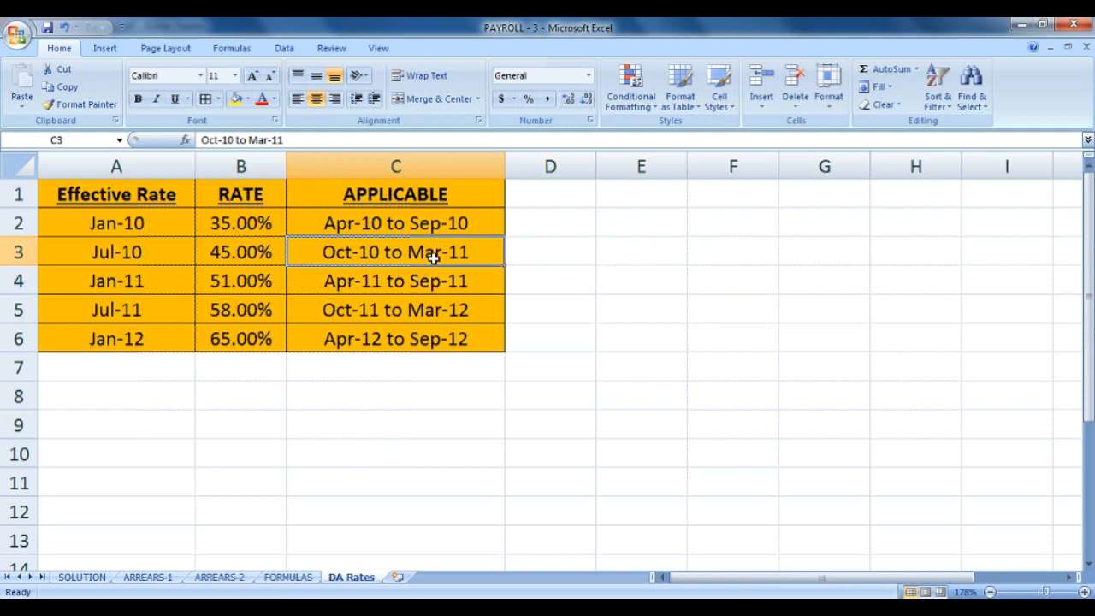
click(260, 291)
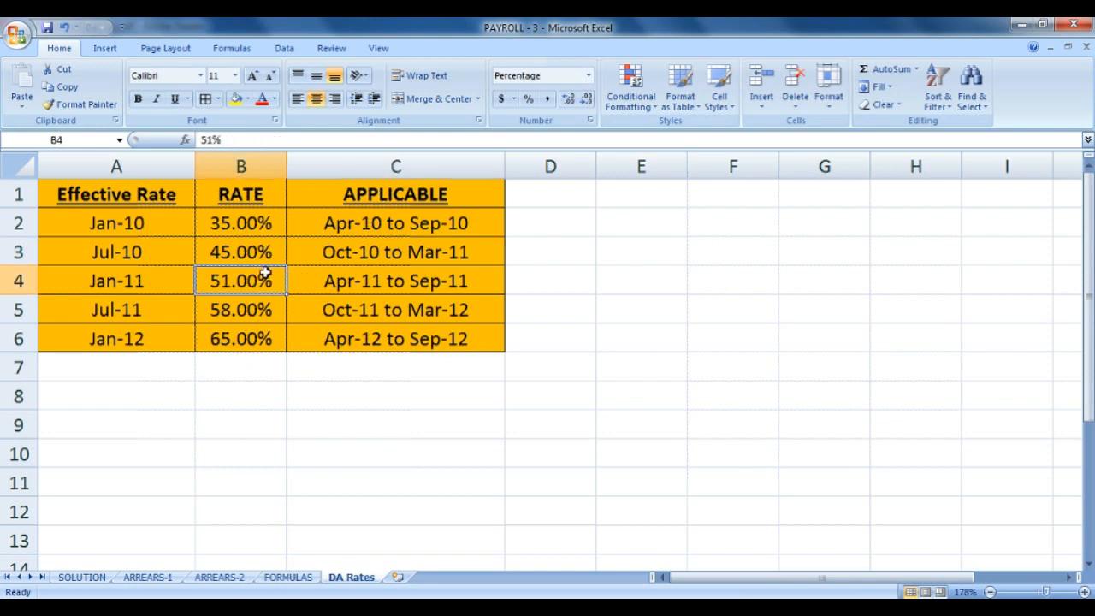
click(326, 291)
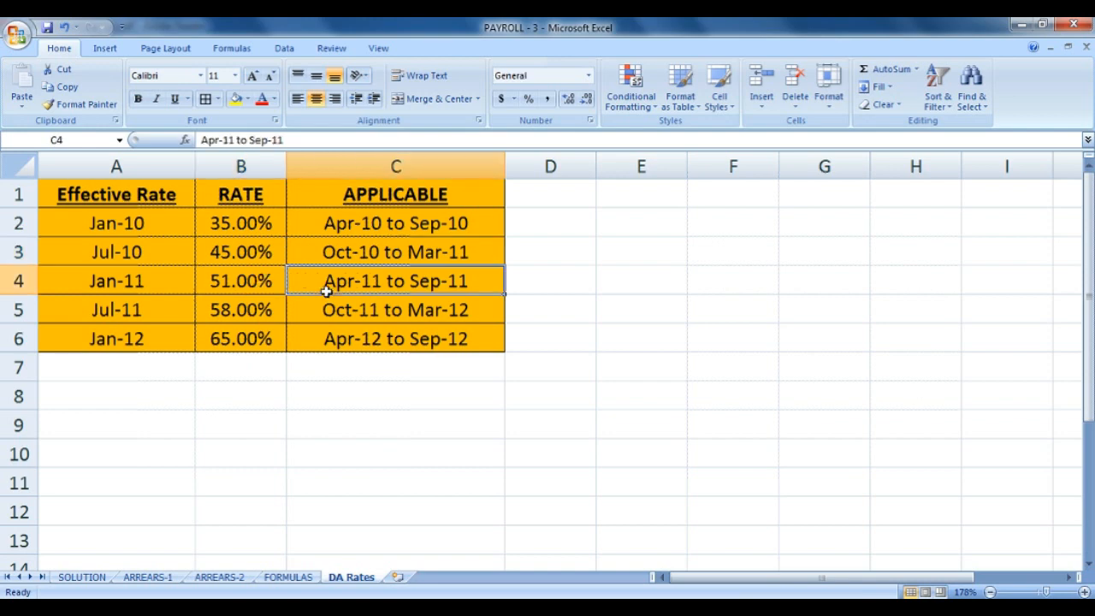
click(249, 281)
click(262, 255)
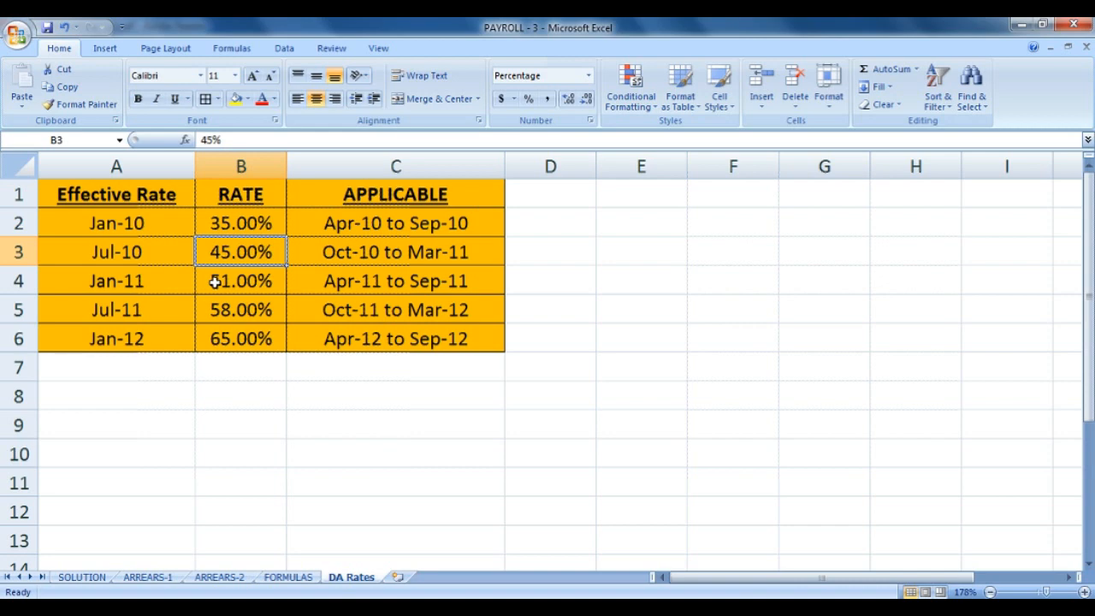
click(82, 577)
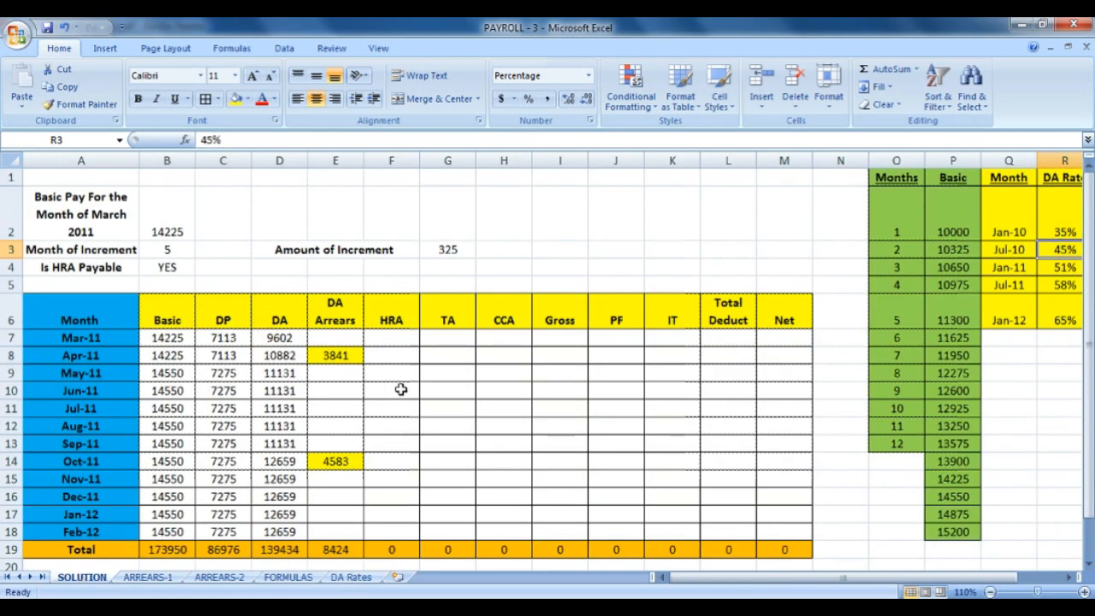
click(408, 339)
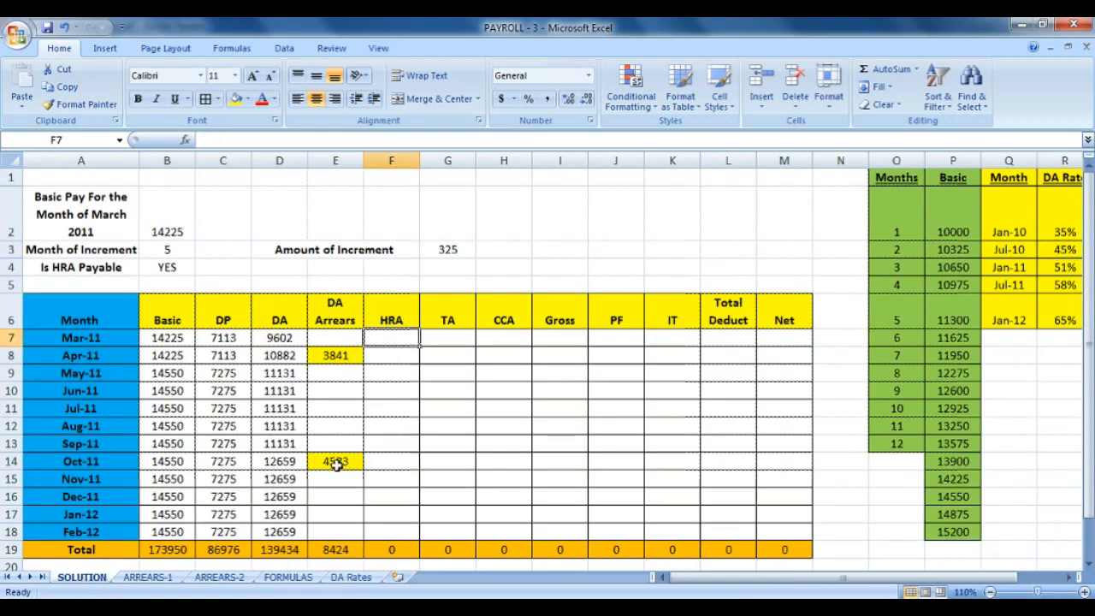
click(300, 579)
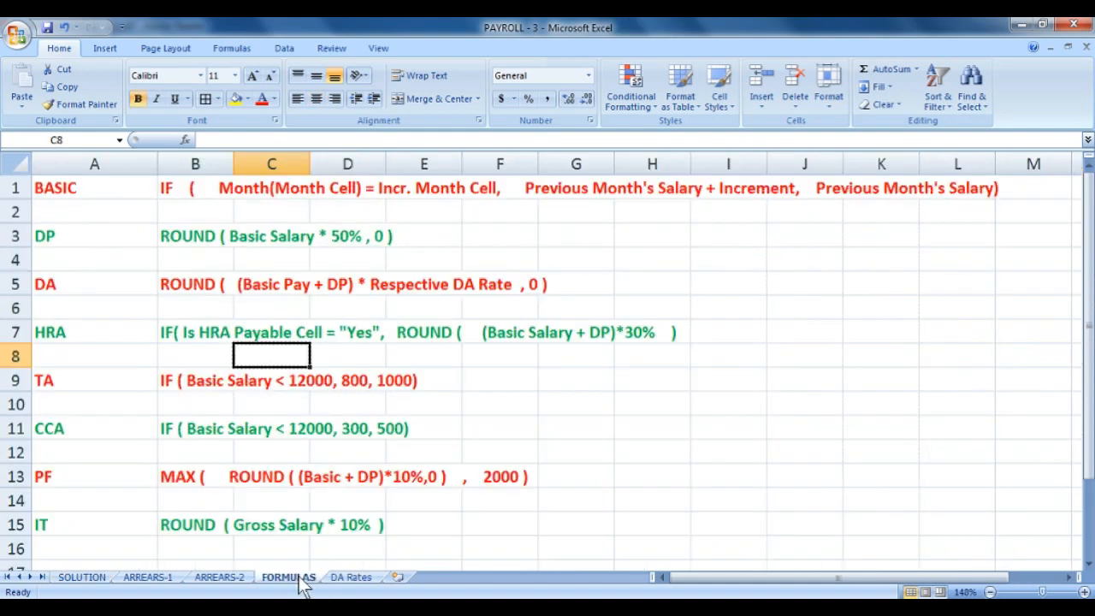
click(197, 342)
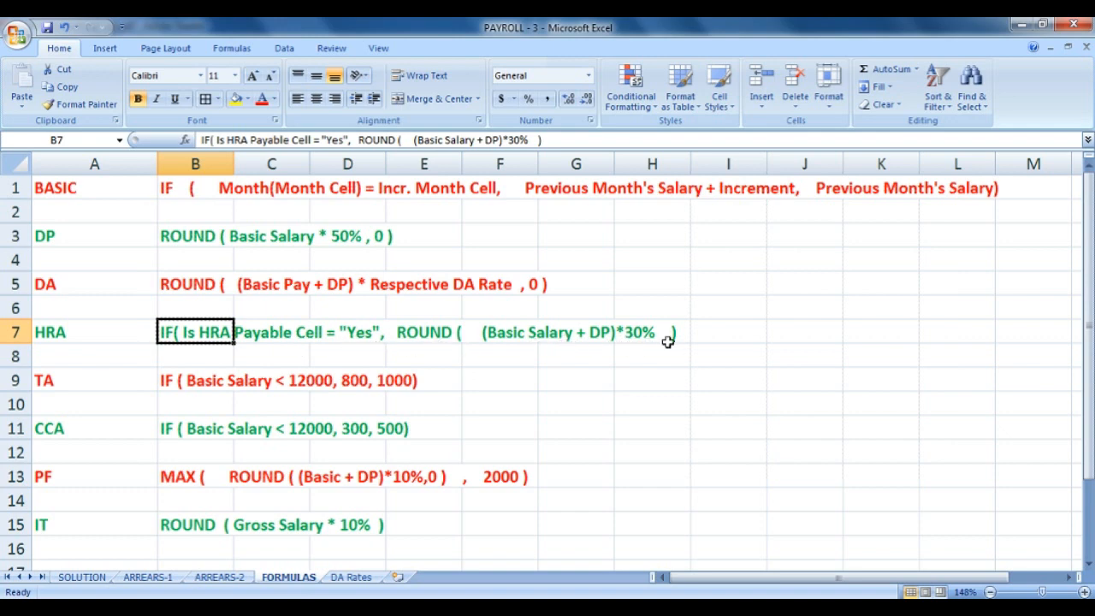
click(82, 578)
Enter =IF(B4="YES",ROUND((B7+C7)*30%,0),0) in F7, giving a March HRA of 6401.
text(=IF)
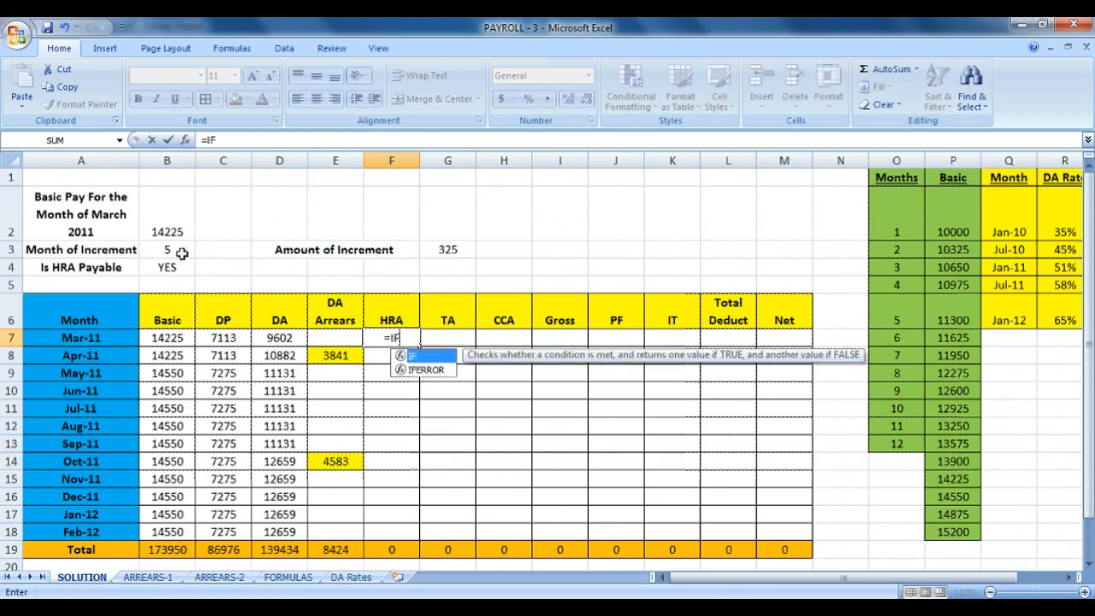
text(()
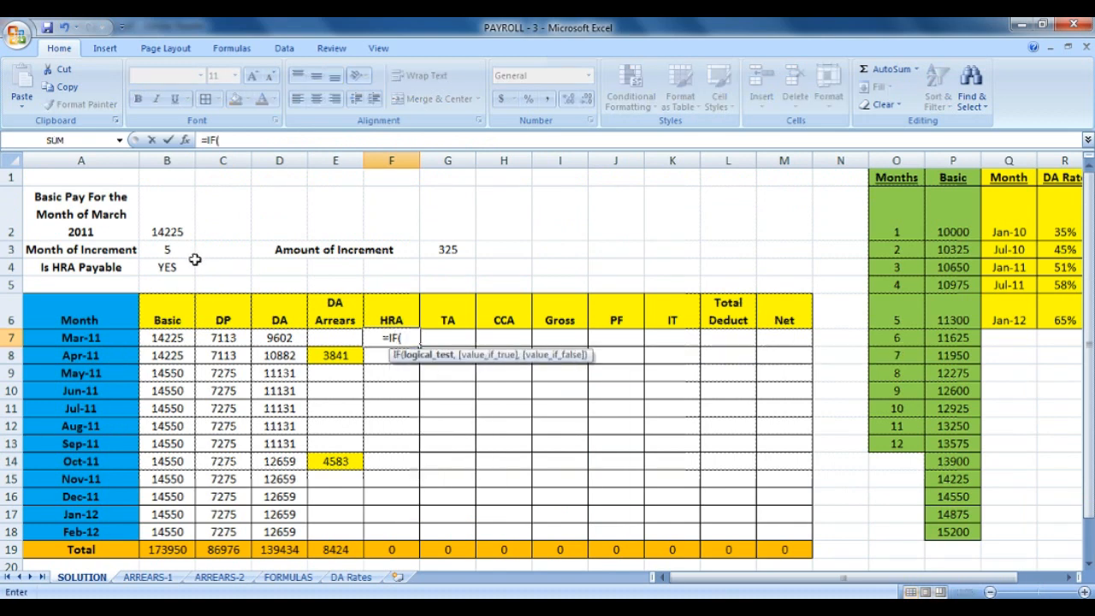
click(188, 267)
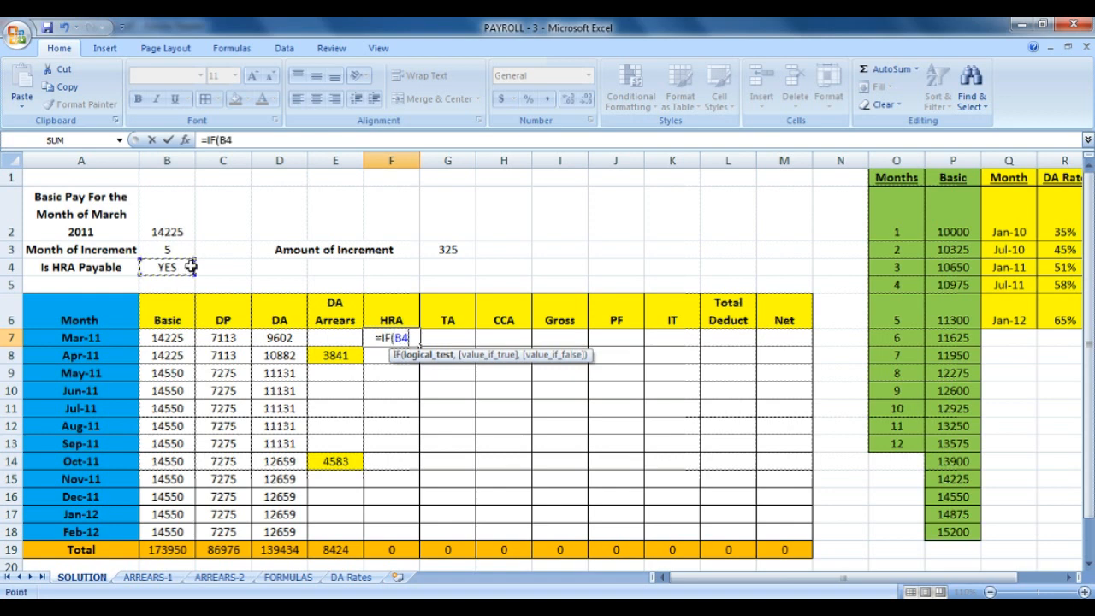
text(=")
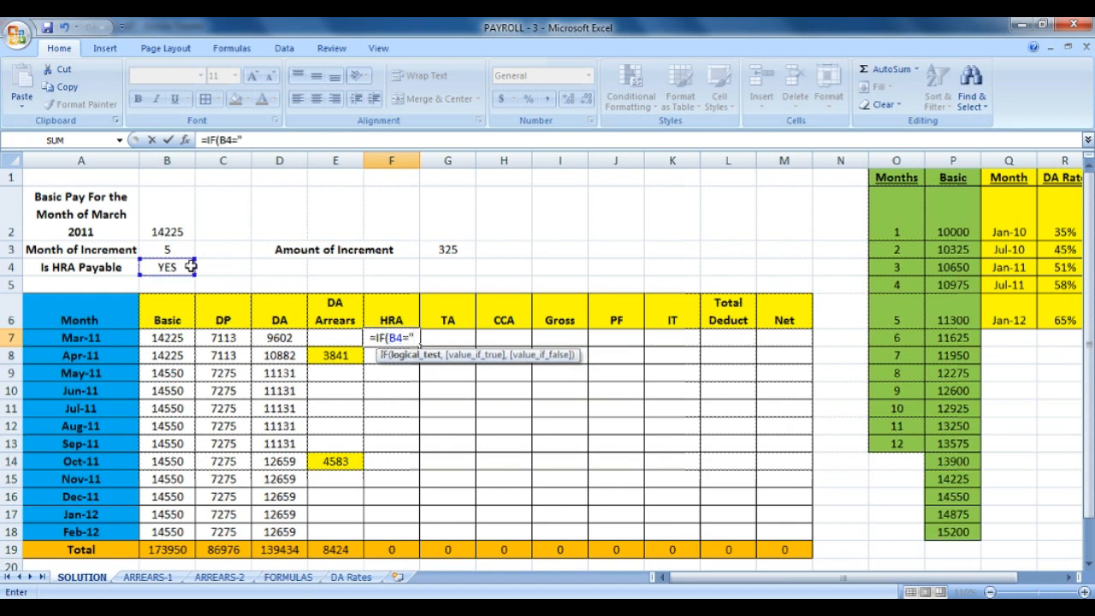
text(YES")
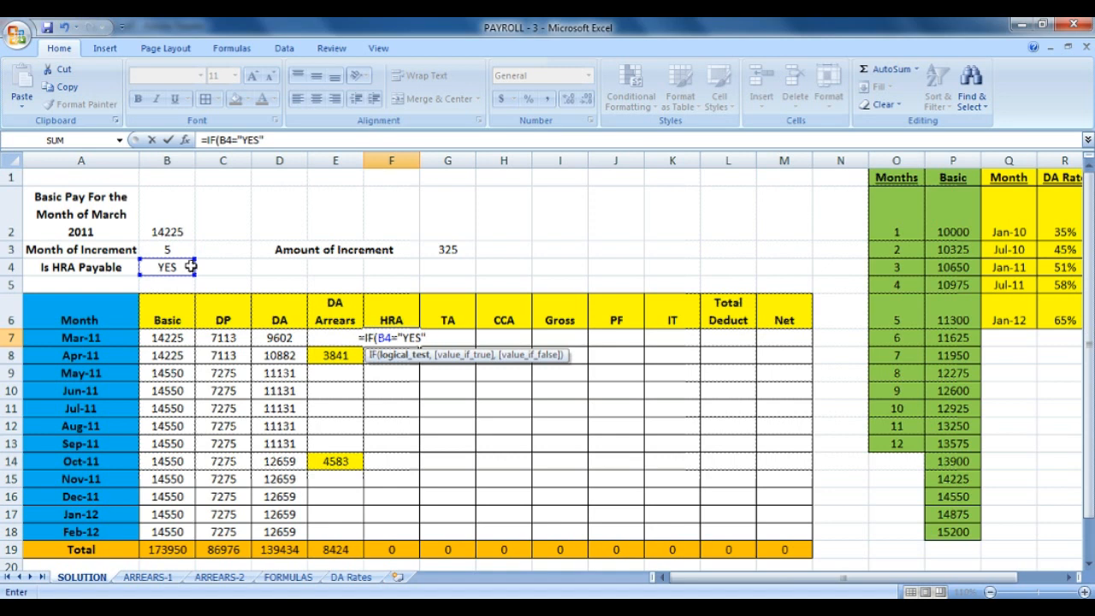
text(,)
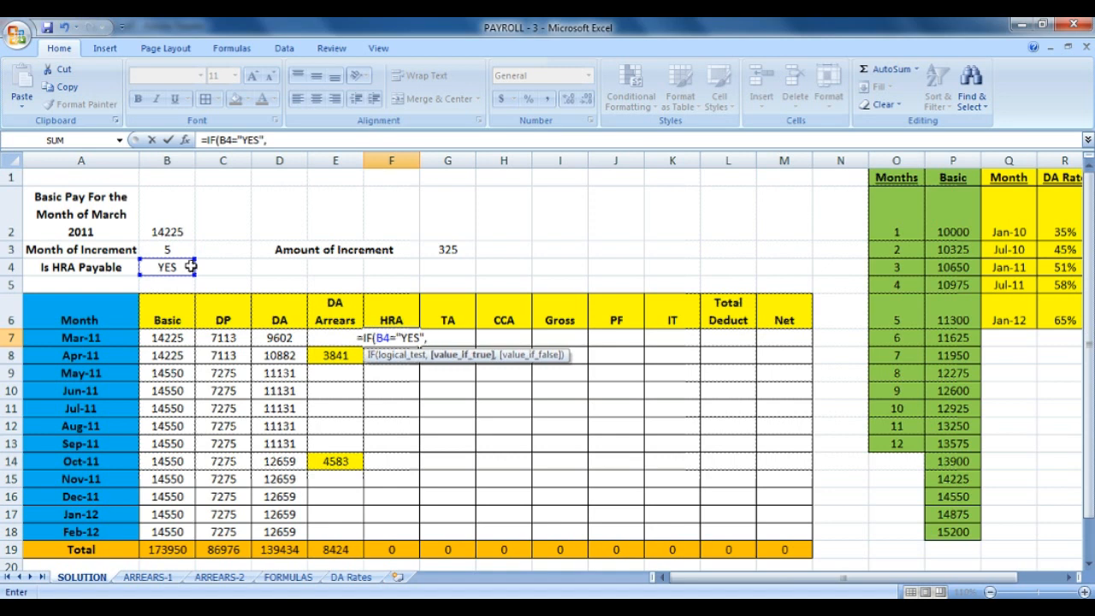
text(ROUND()
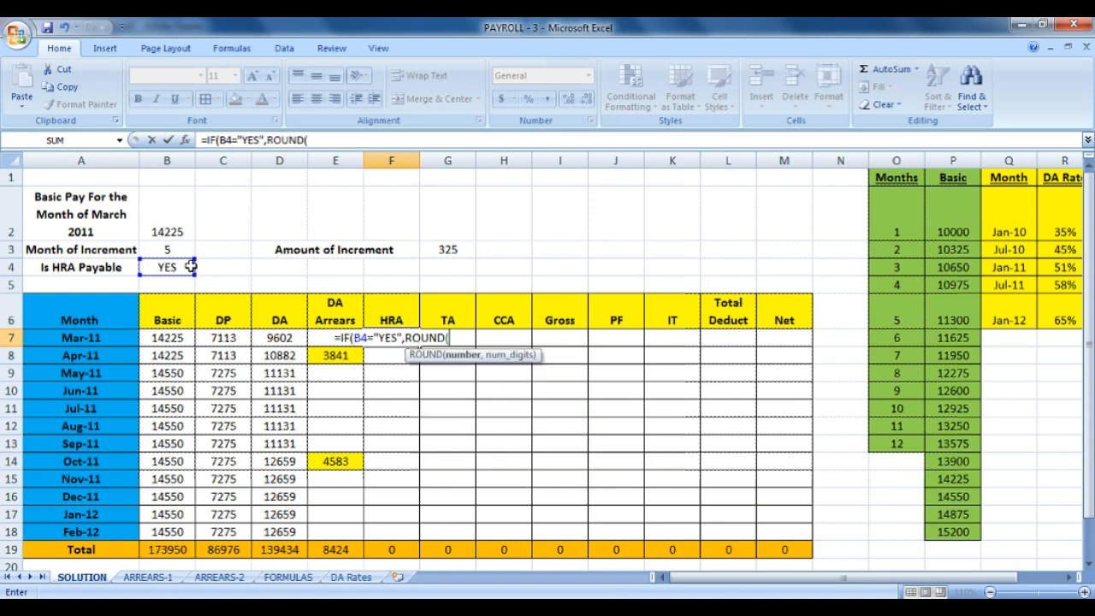
text(()
click(167, 340)
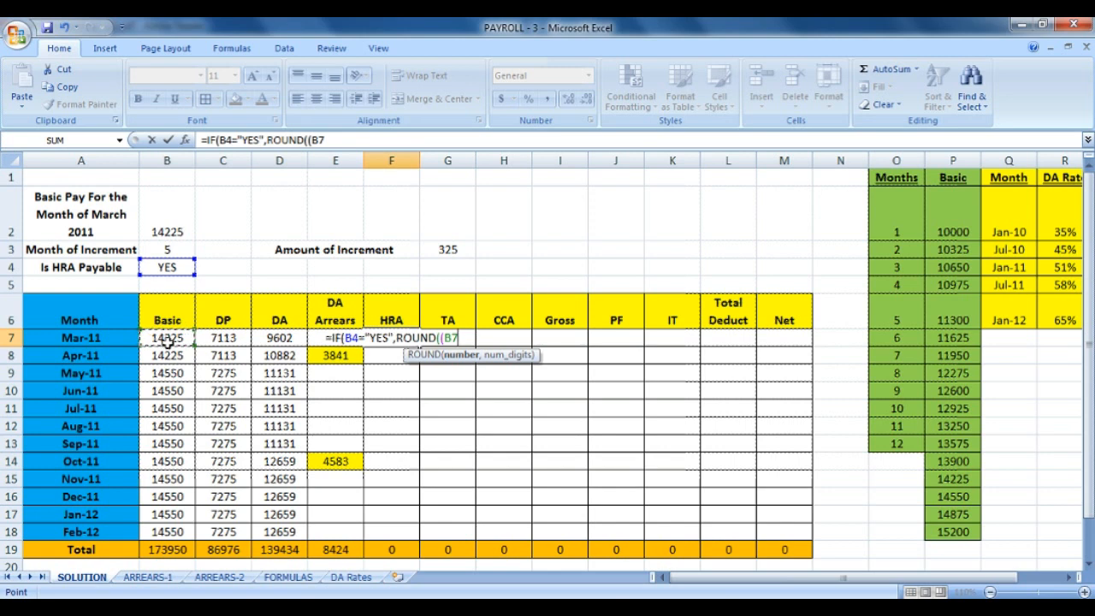
text(+)
click(240, 339)
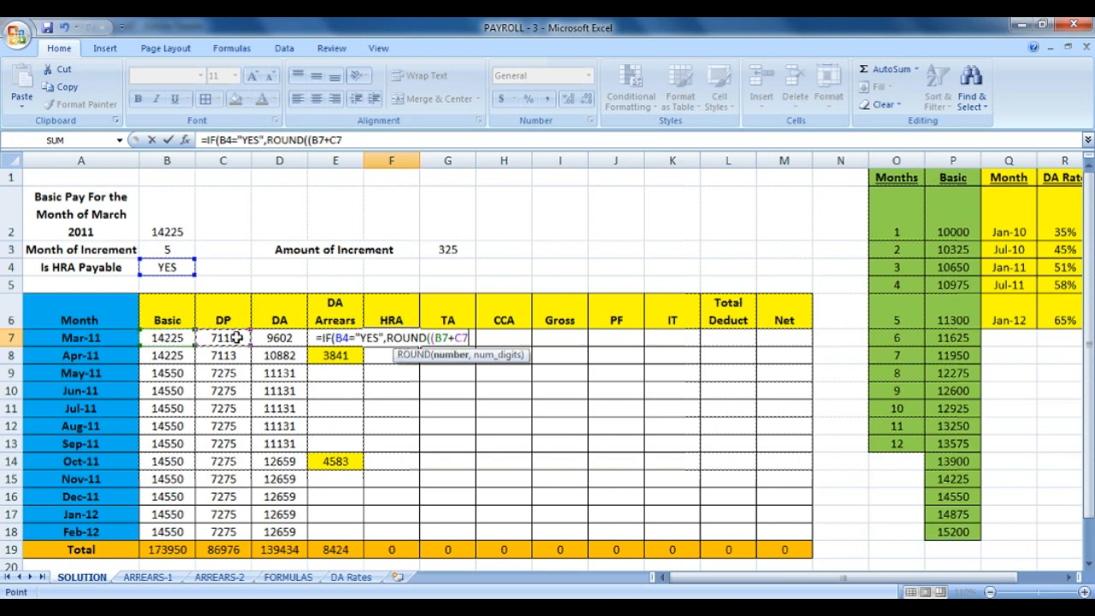
text()*30)
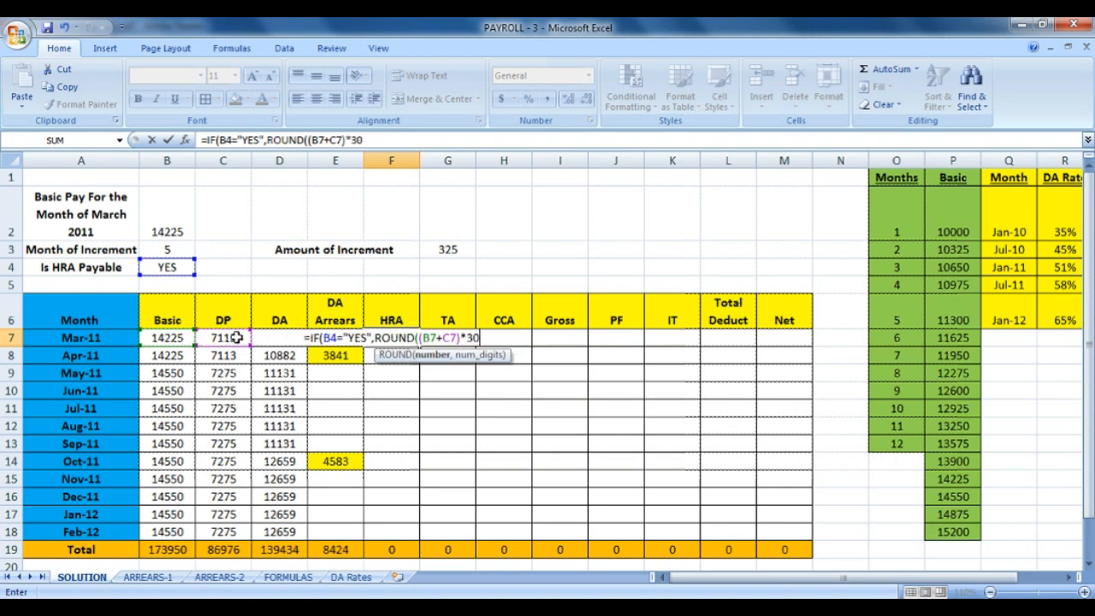
text(%,0)
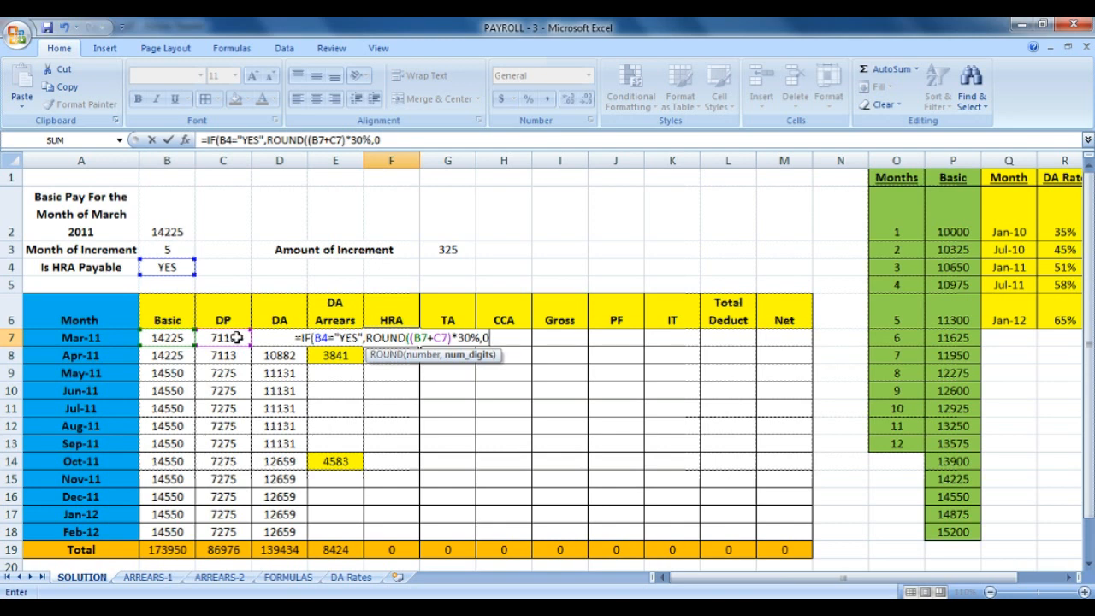
text(),)
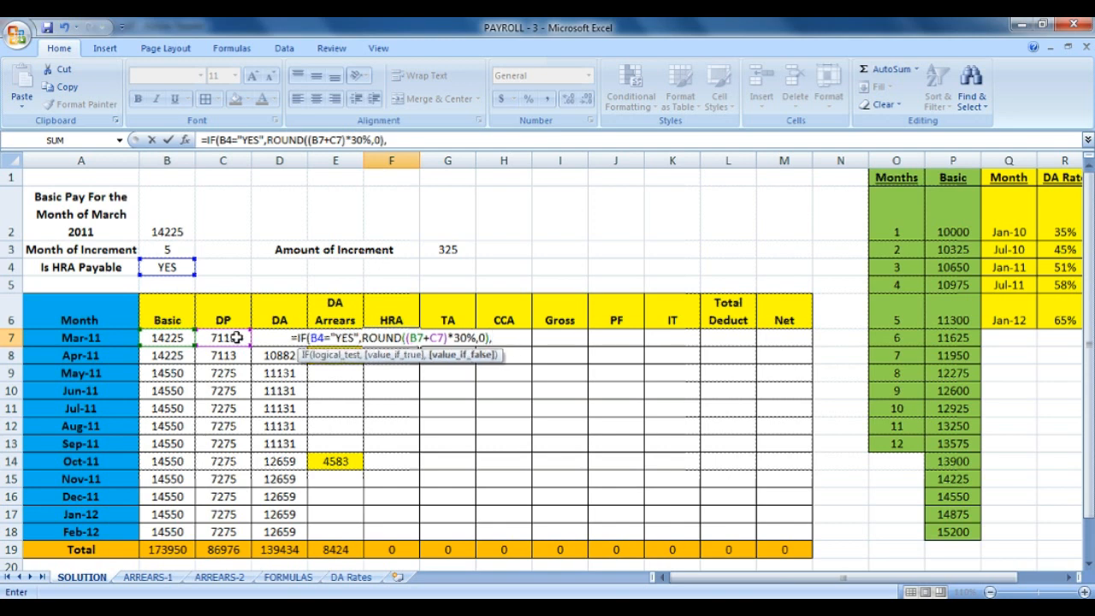
text(0)
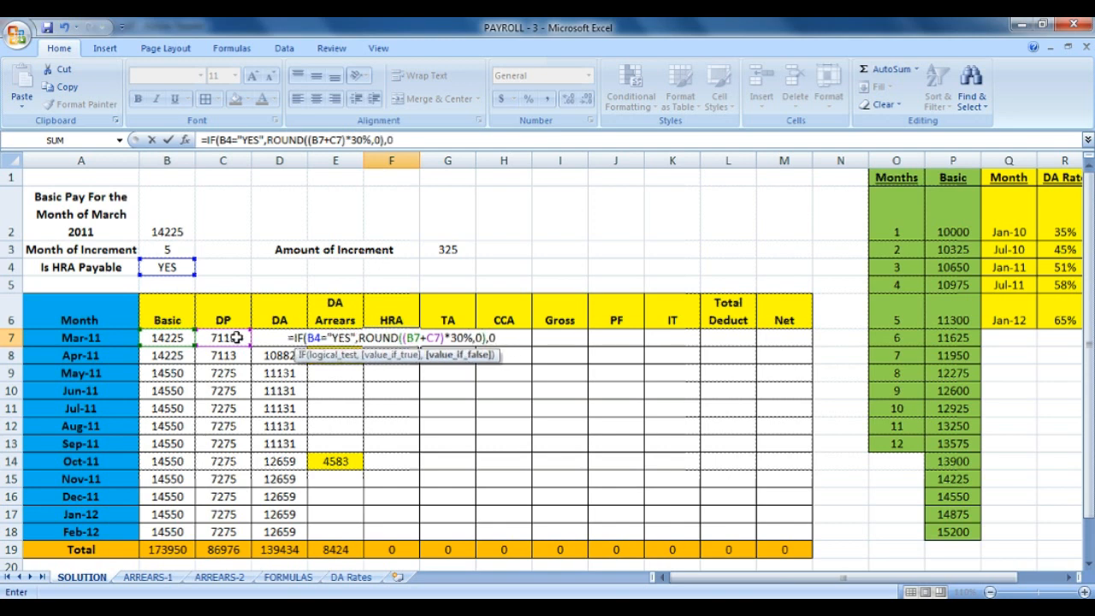
text())
key(Return)
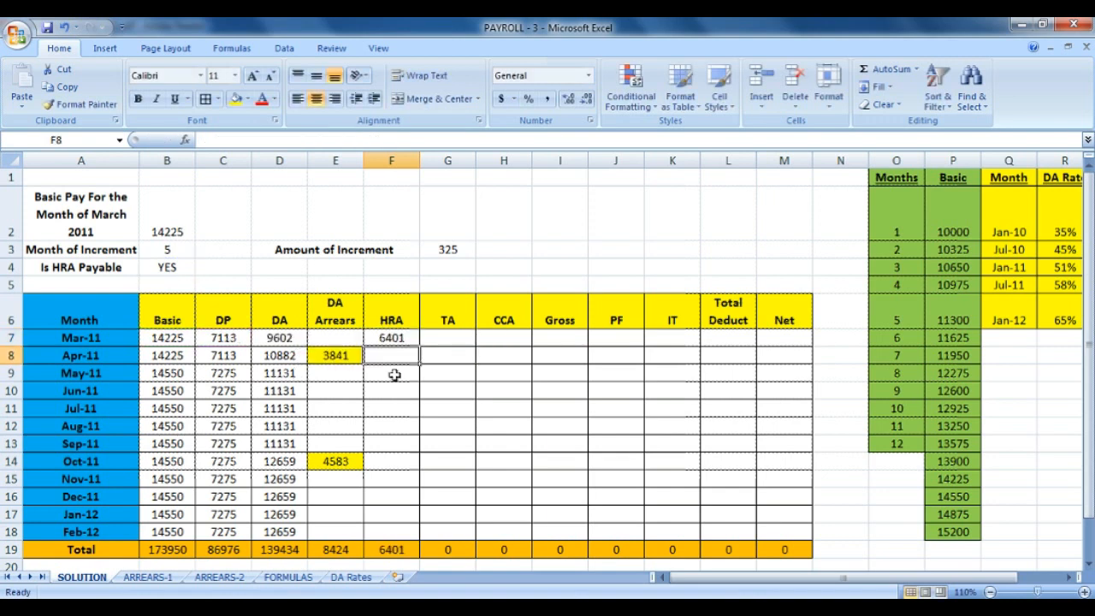
Test-copy March's HRA formula down and inspect the copied formulas in the rows below.
click(404, 338)
drag(419, 351, 404, 534)
click(418, 341)
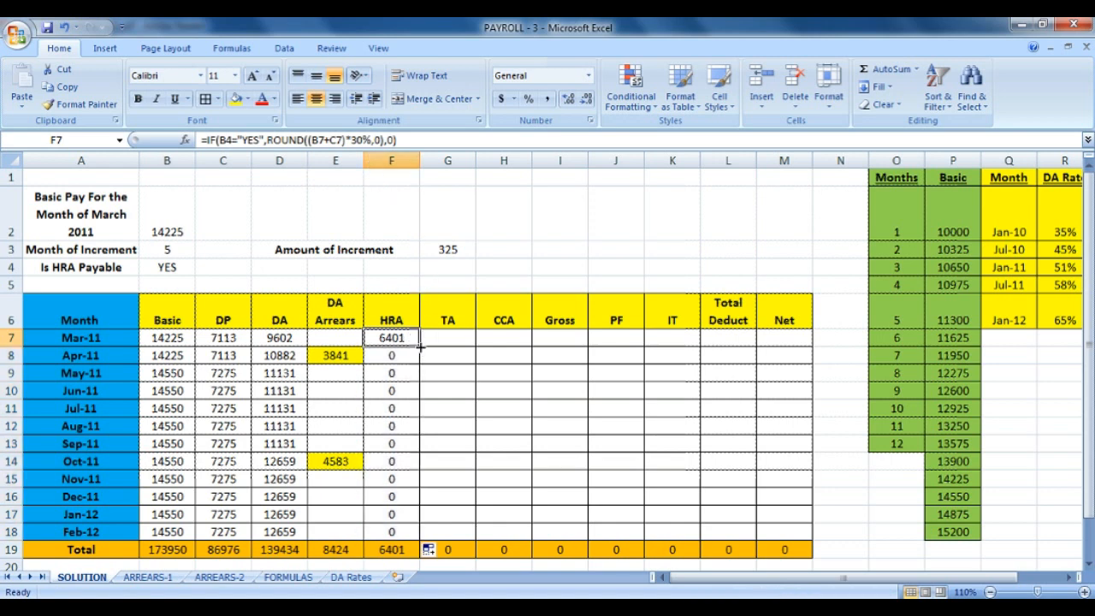
drag(421, 349, 414, 372)
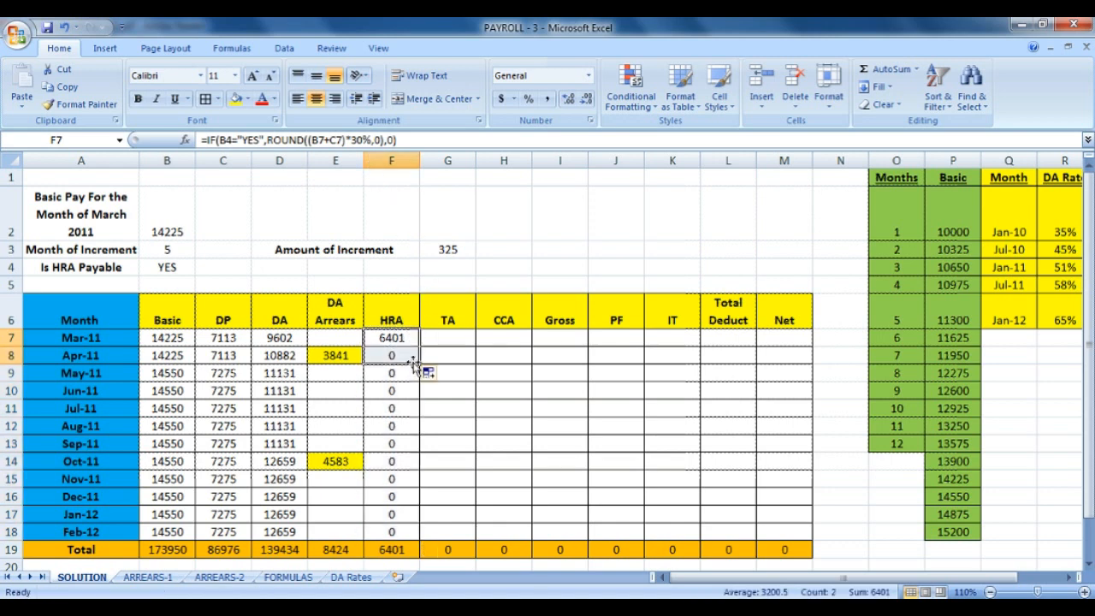
click(409, 340)
click(410, 355)
click(408, 373)
click(406, 341)
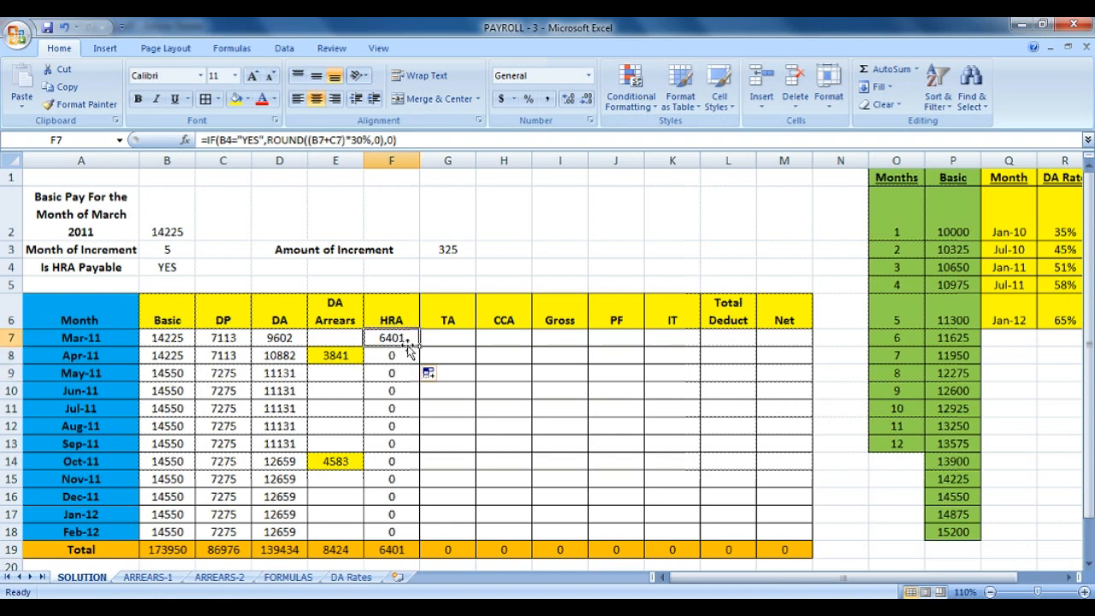
Change F7 to =IF($B$4="YES",ROUND(($B7+$C7)*30%,0),0) with locked columns and absolute B4.
click(363, 132)
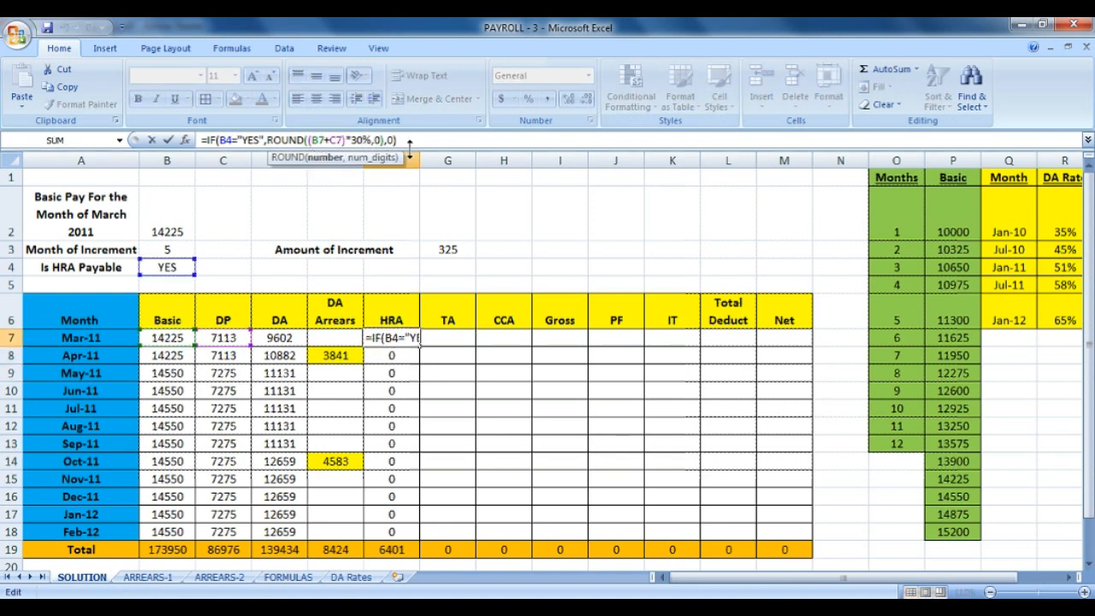
text($)
key(Right)
key(Right)
key(Right)
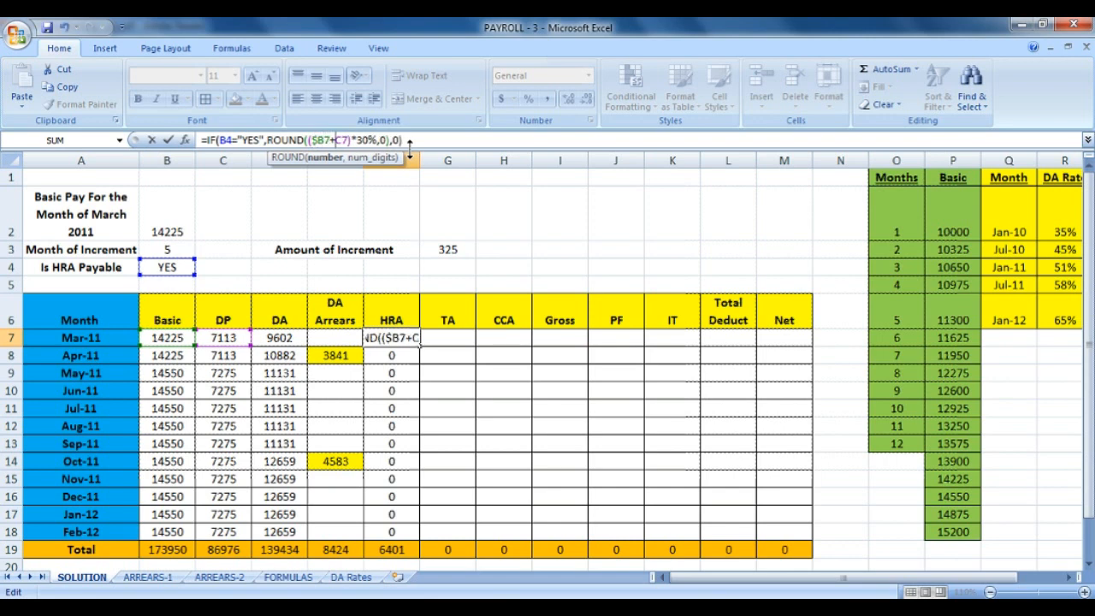
text($)
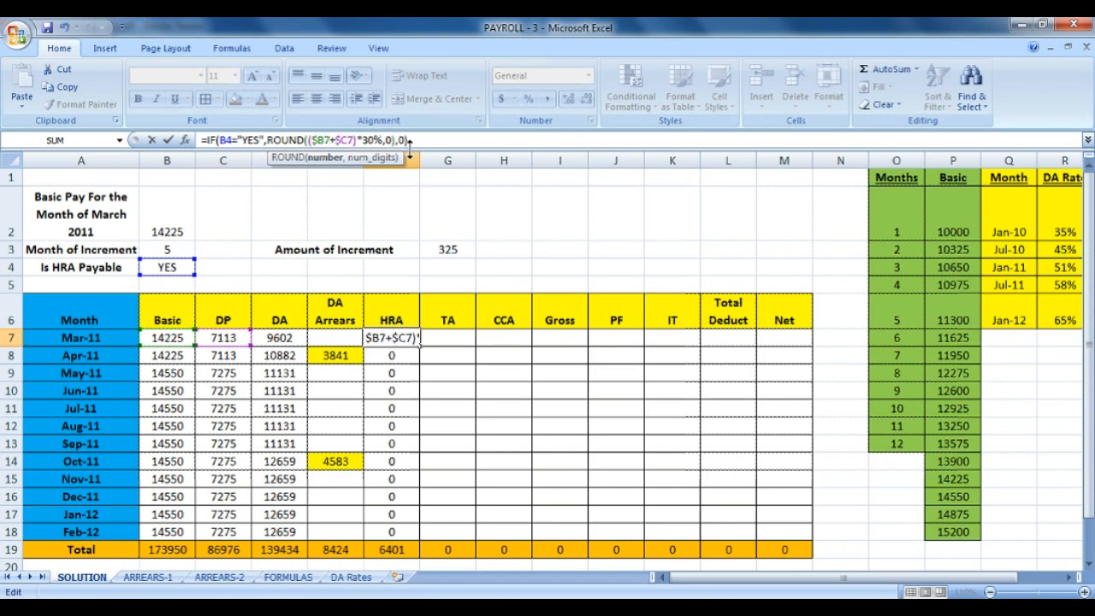
key(Right)
key(Right)
click(409, 141)
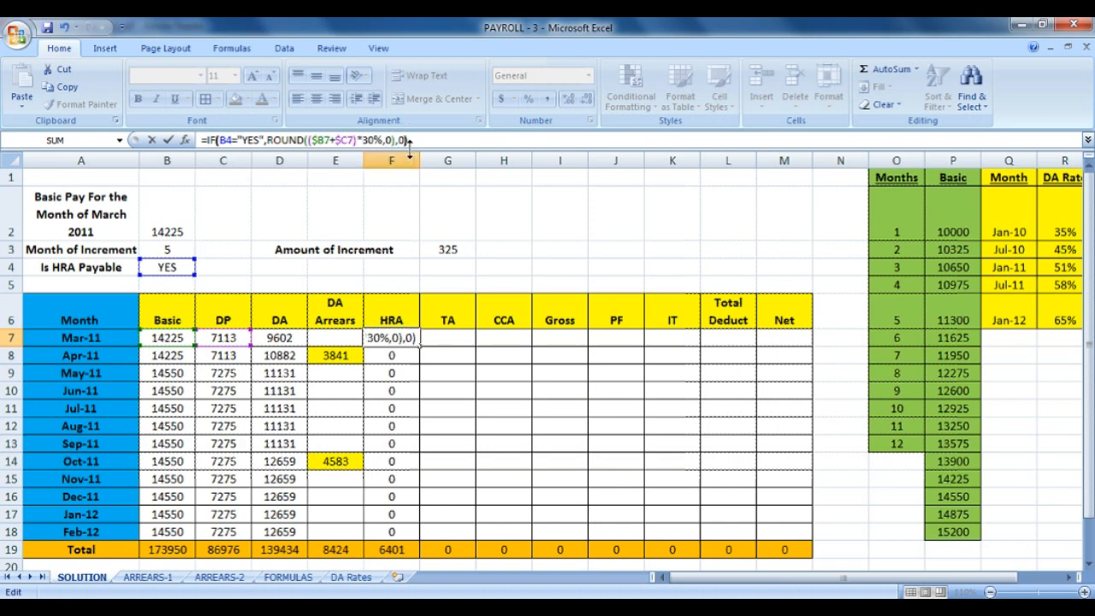
click(219, 141)
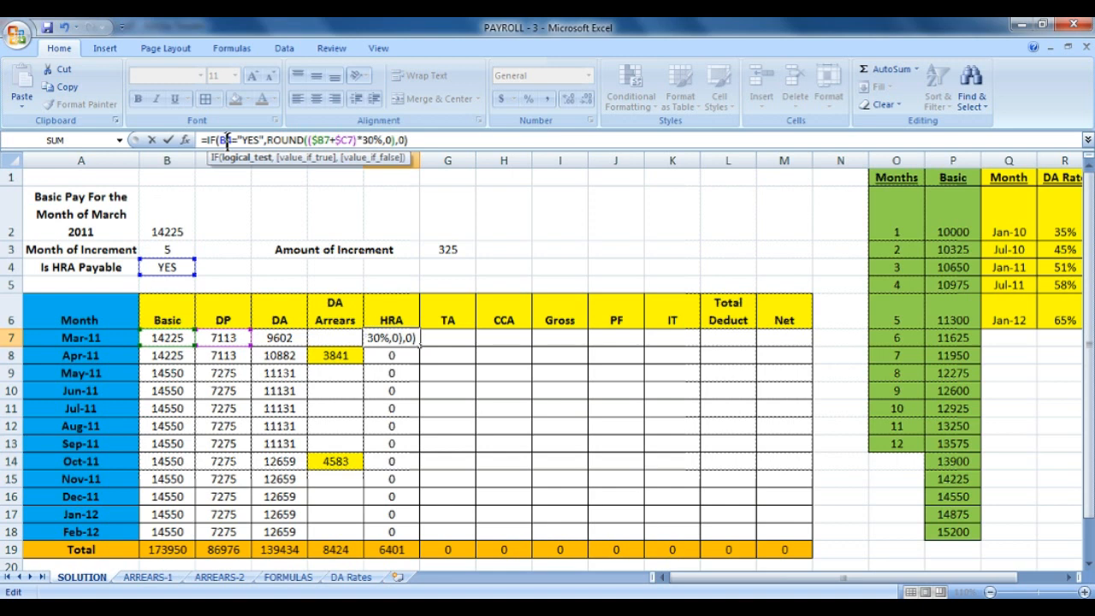
key(F4)
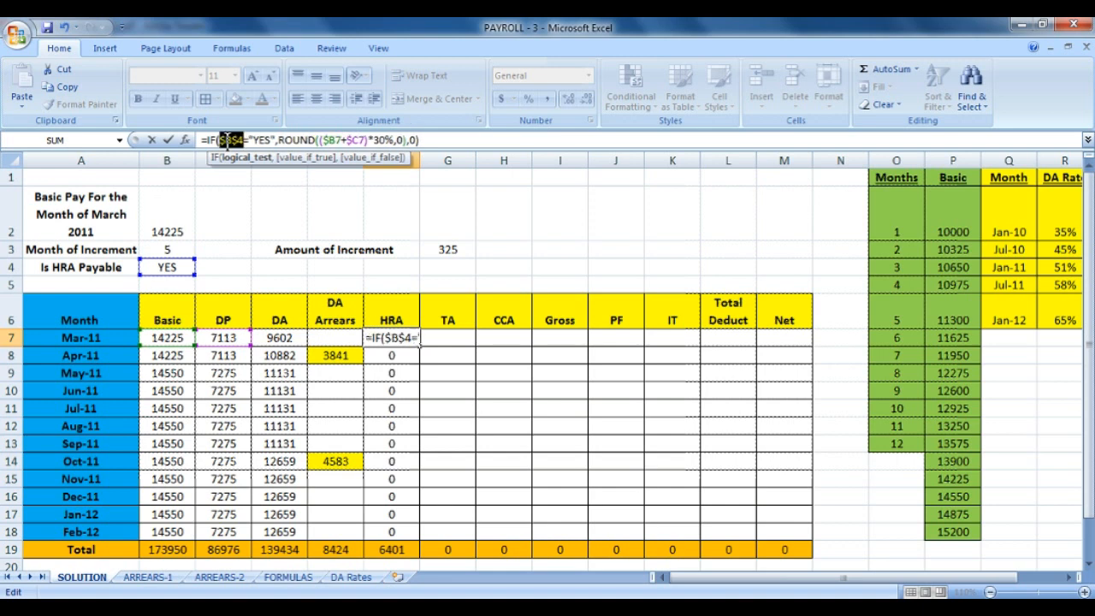
click(464, 140)
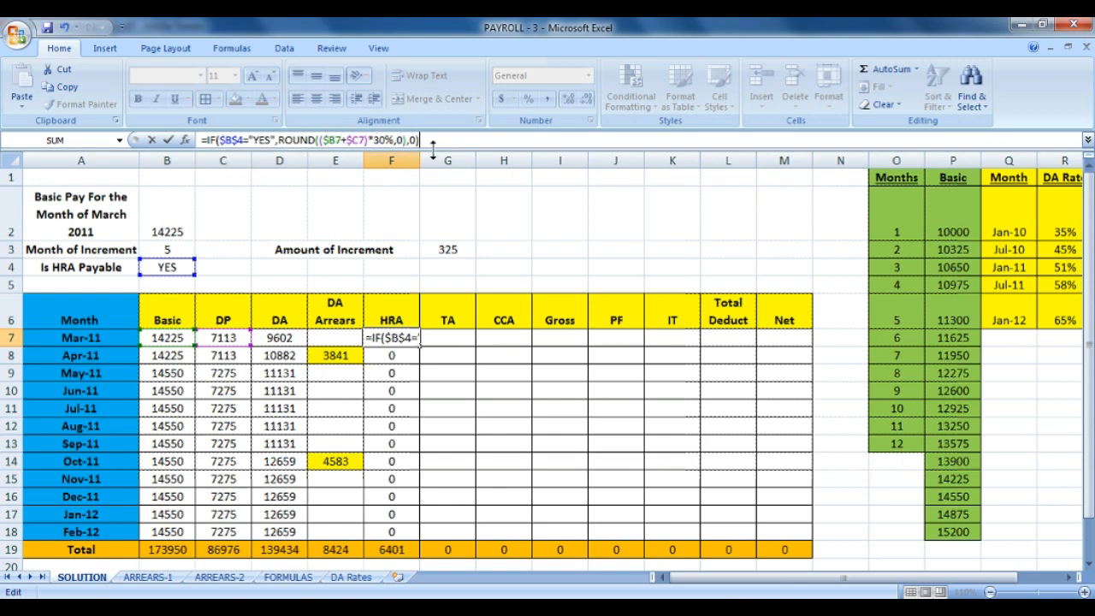
key(Return)
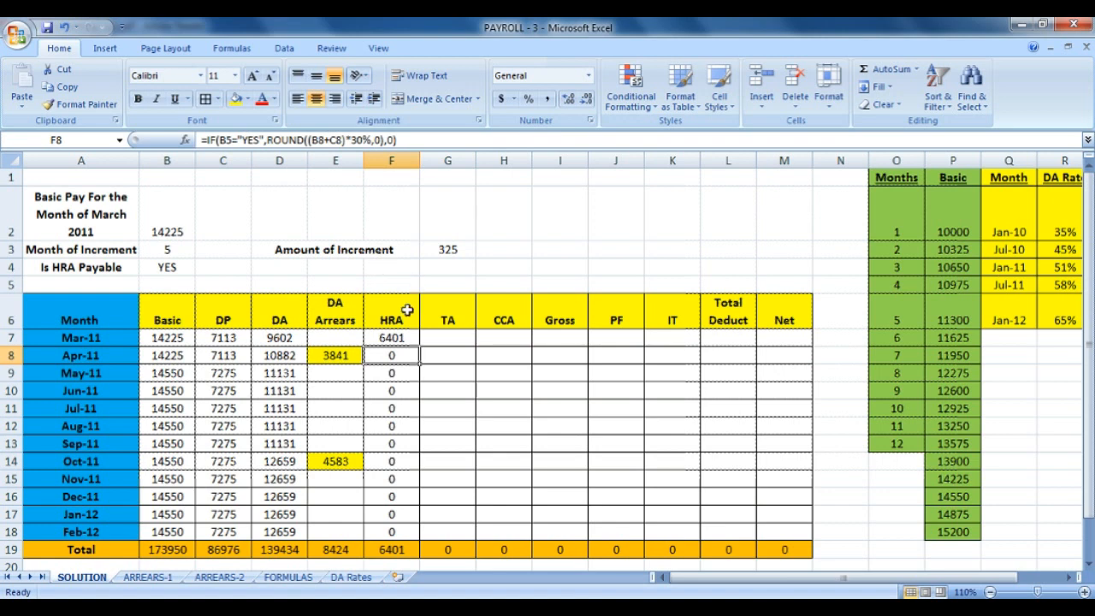
Fill the corrected HRA formula down to Feb-12, giving a total of 78278.
click(407, 339)
double_click(420, 345)
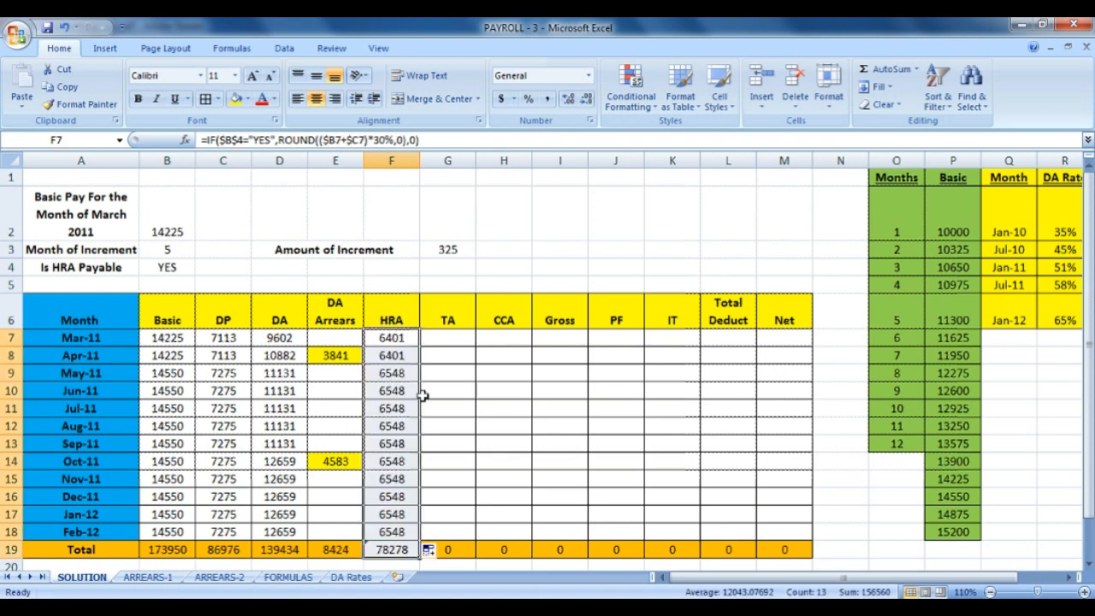
key(ctrl+z)
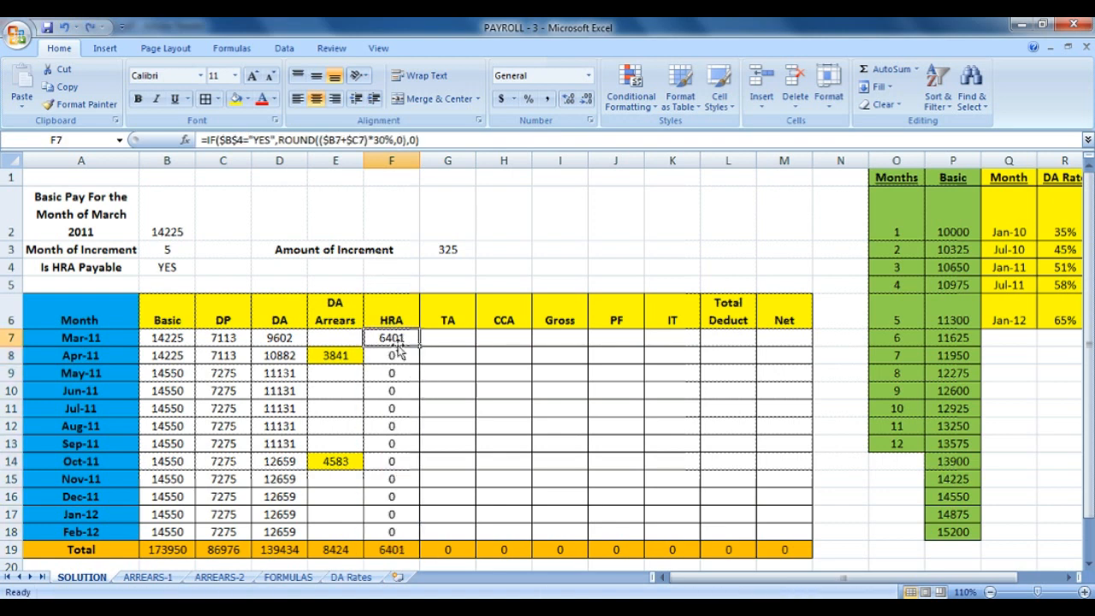
drag(420, 345, 410, 532)
click(429, 354)
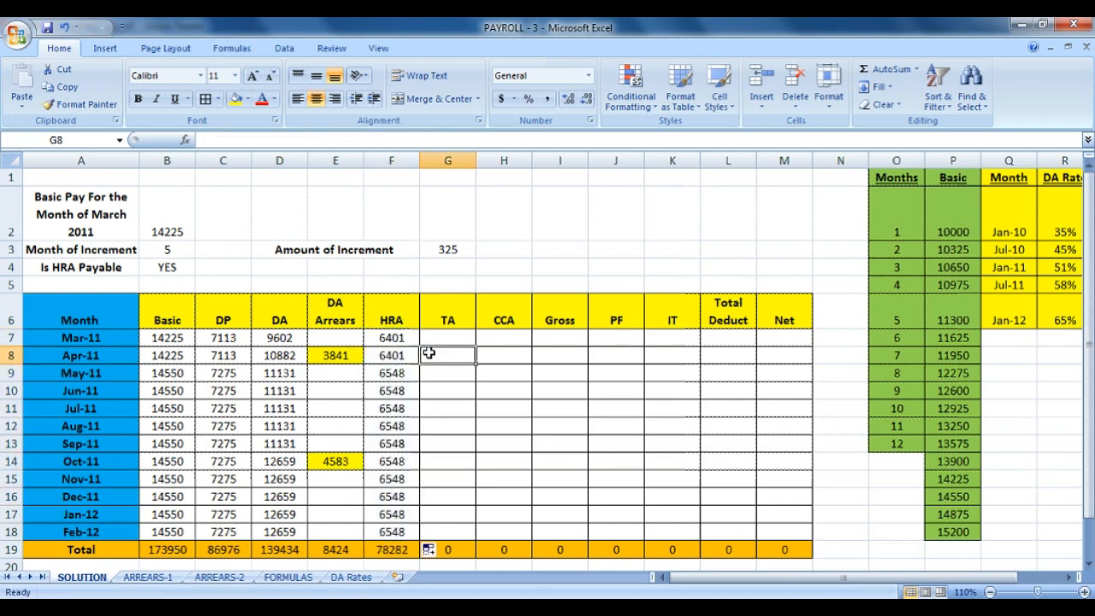
key(ctrl+z)
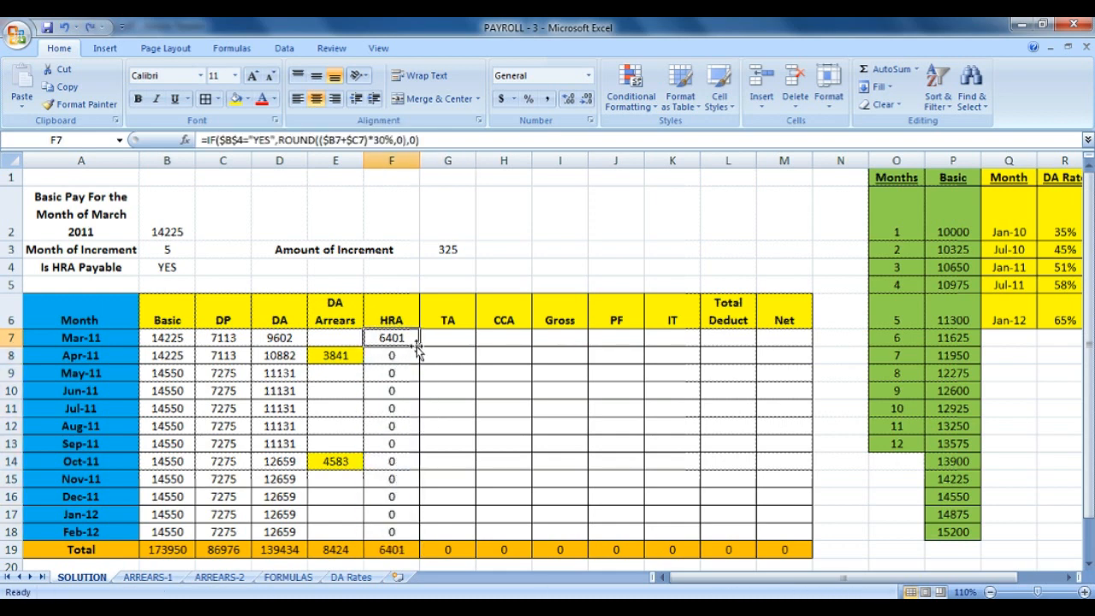
double_click(421, 347)
click(490, 405)
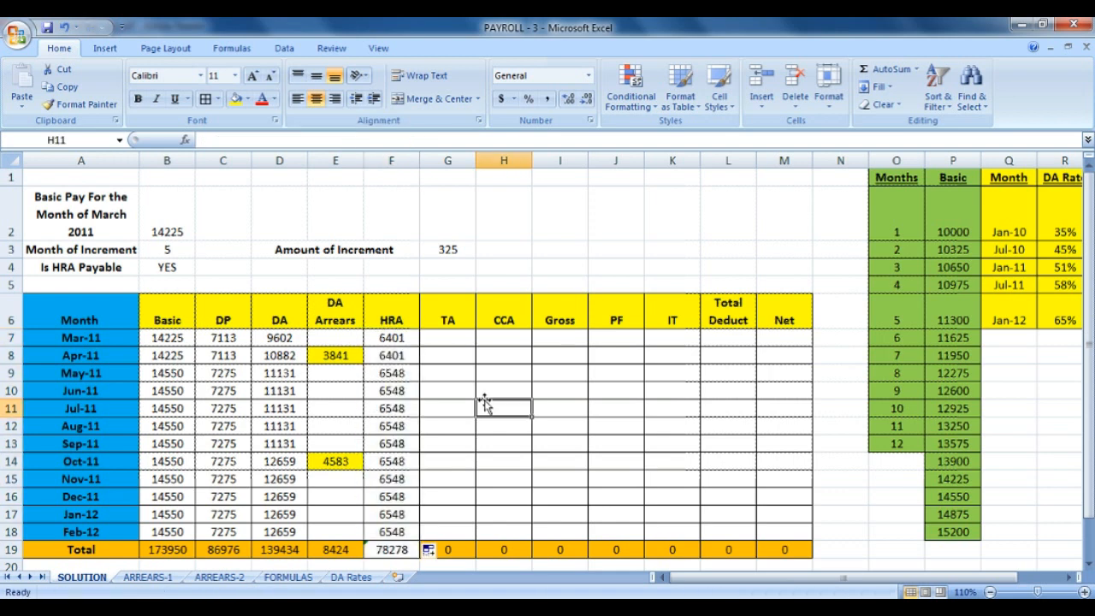
click(396, 552)
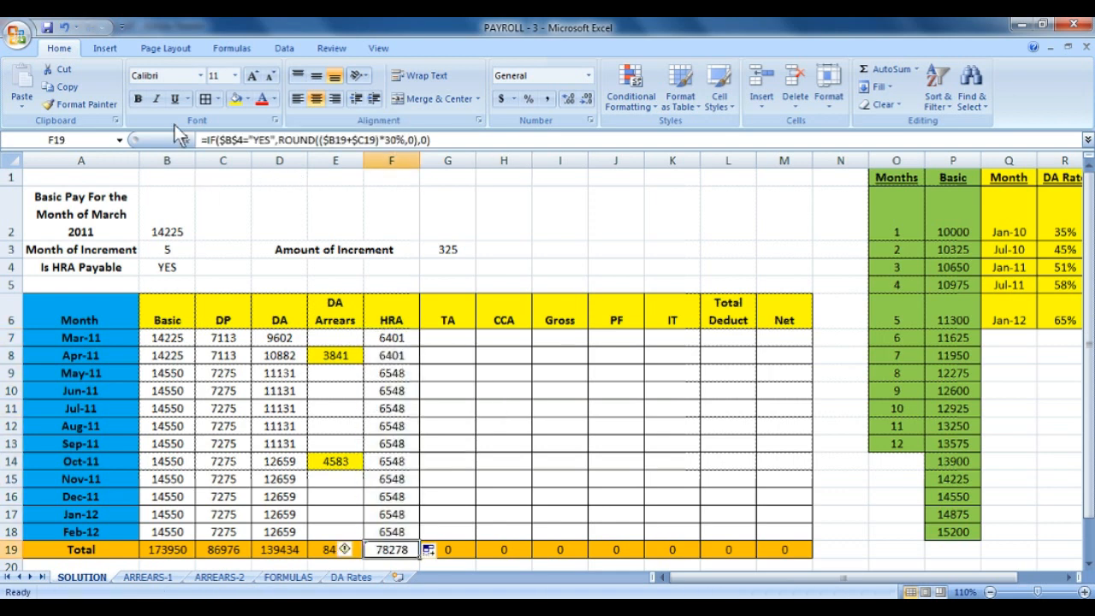
Apply an orange fill to the HRA total cell F19.
click(248, 98)
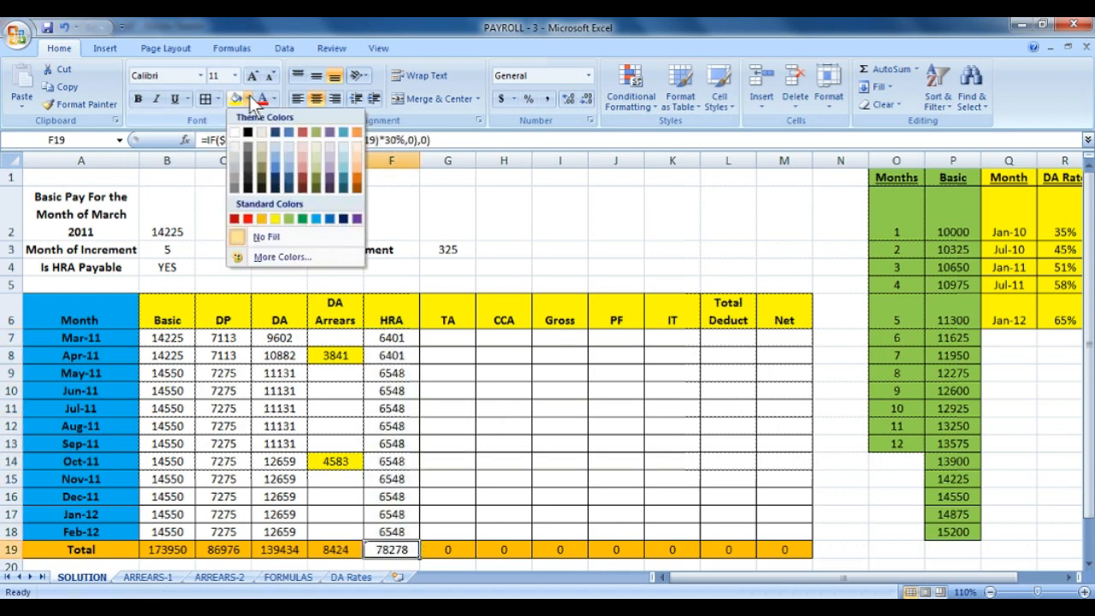
click(262, 218)
click(445, 391)
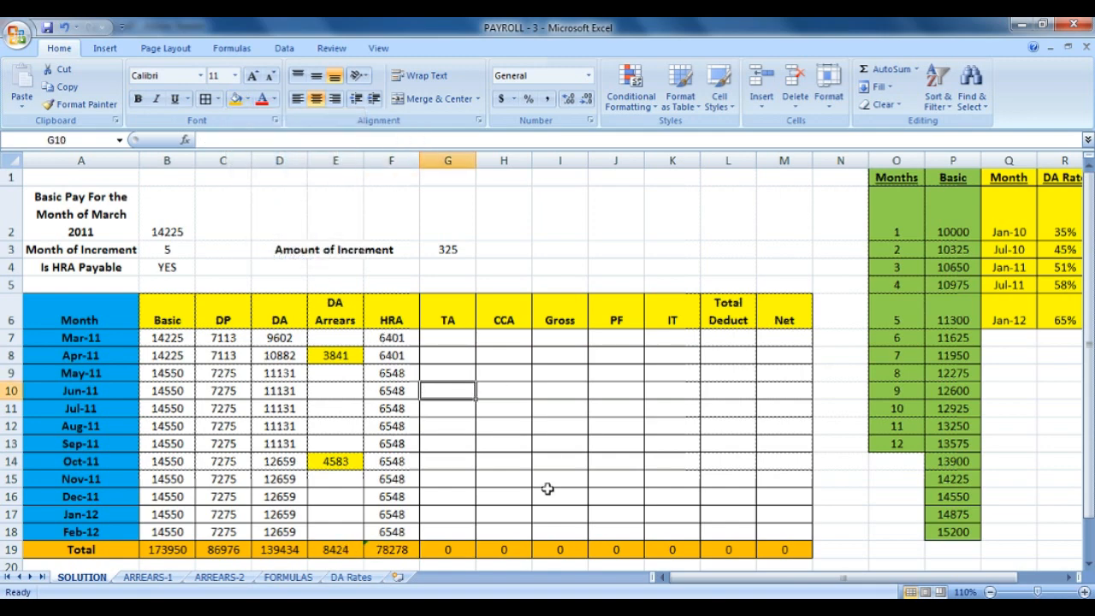
Look up the TA rule on the FORMULAS sheet, then return to SOLUTION.
click(455, 340)
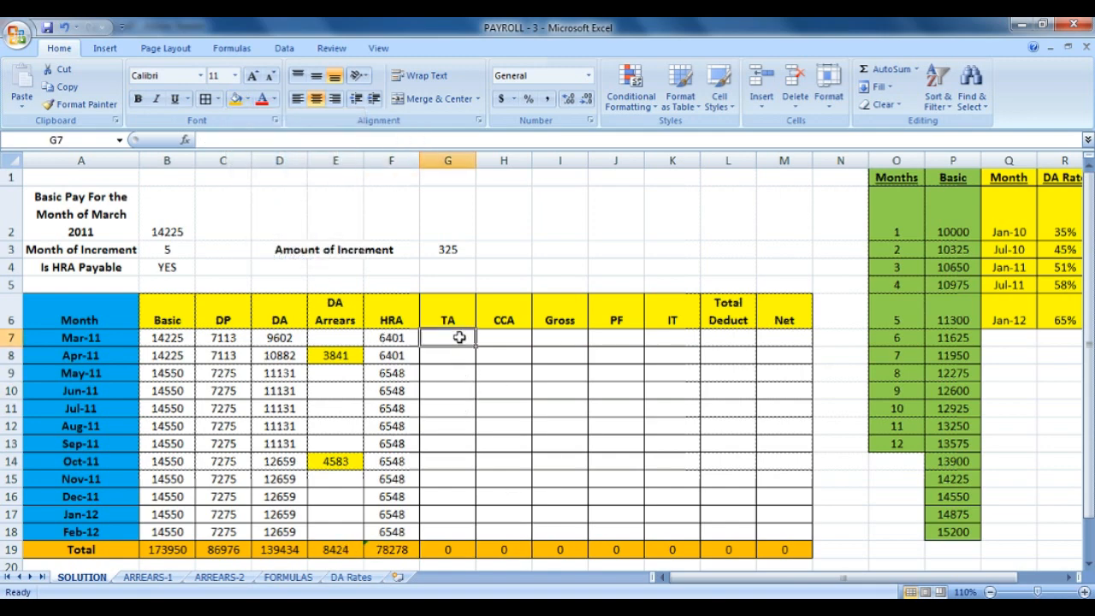
click(289, 577)
drag(189, 383, 416, 384)
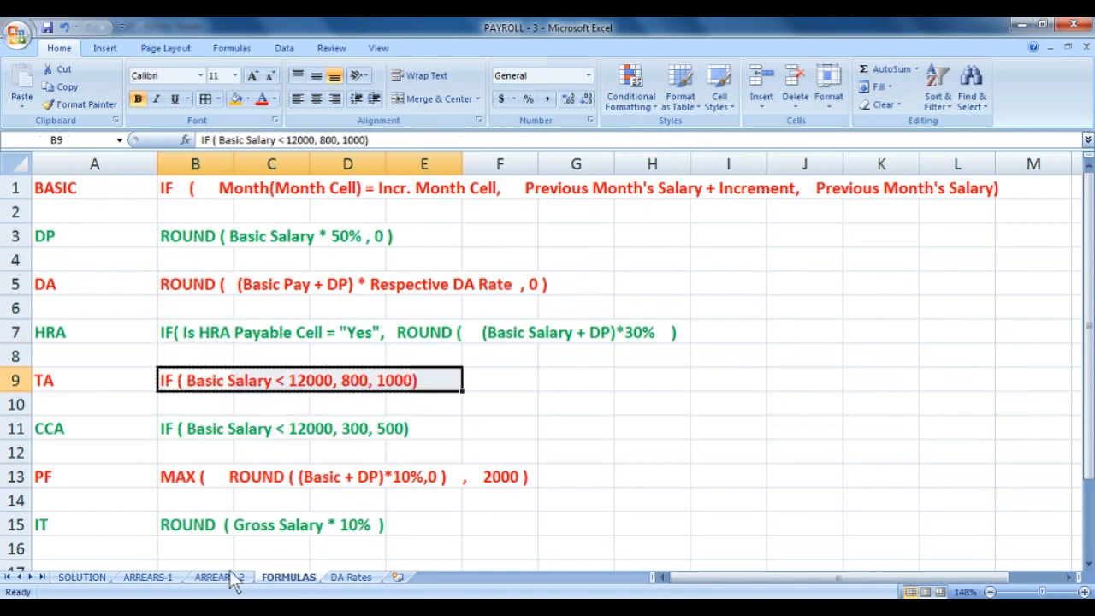
click(82, 577)
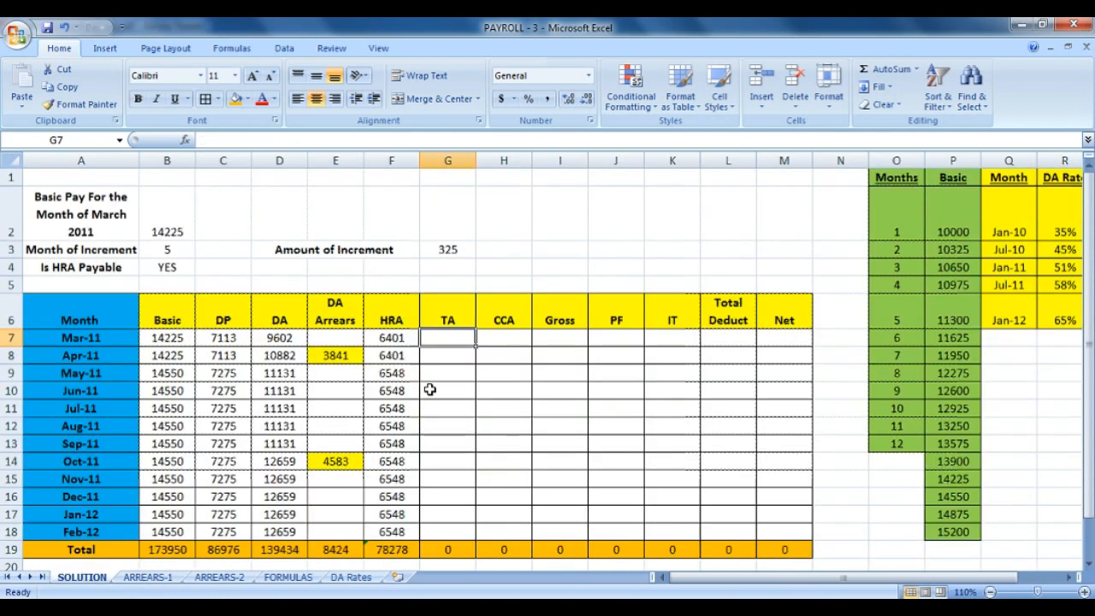
Enter =IF(B7<12000,800,1000) in G7 and fill it down to G18.
text(=IF()
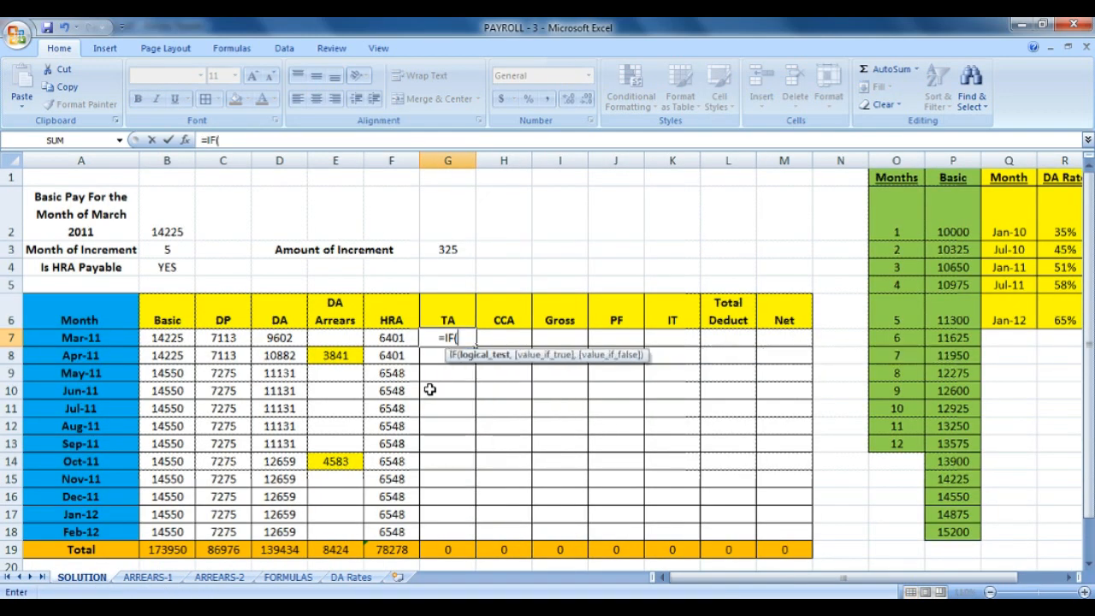
click(182, 338)
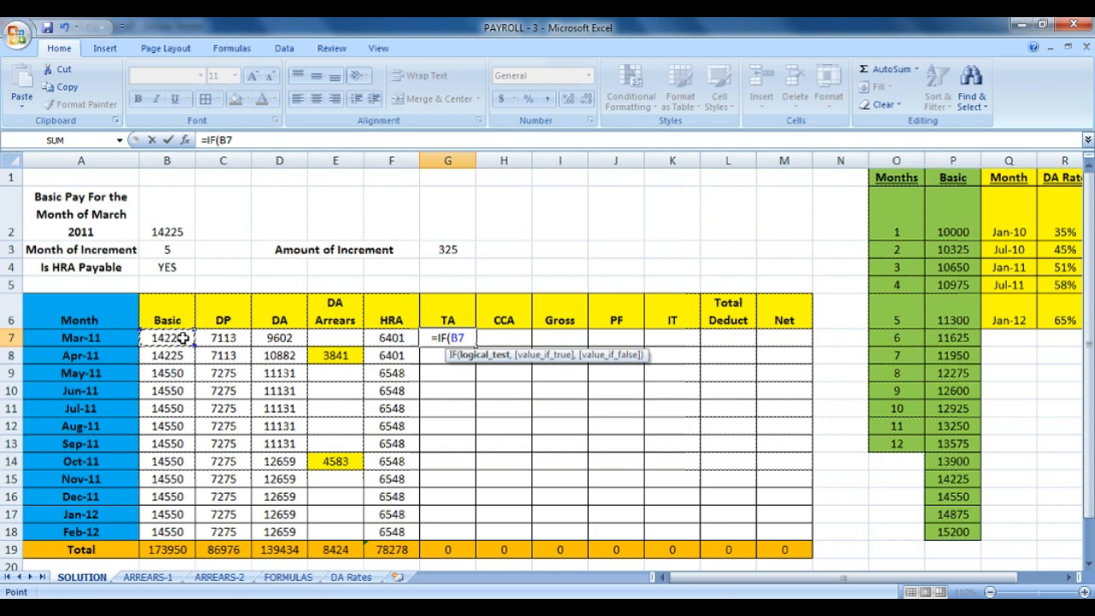
text(<120)
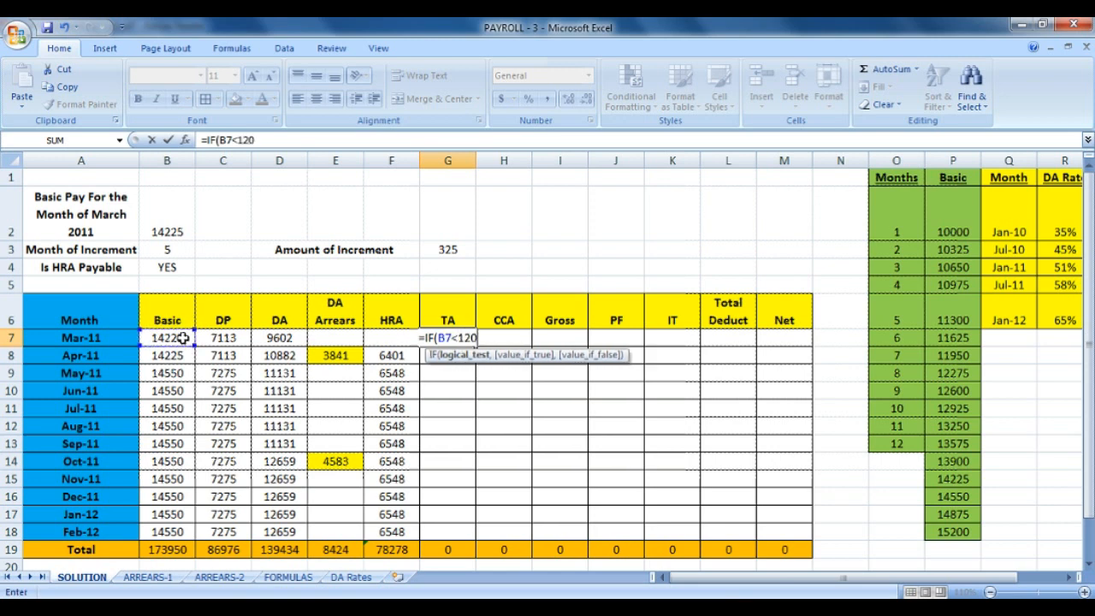
text(00,)
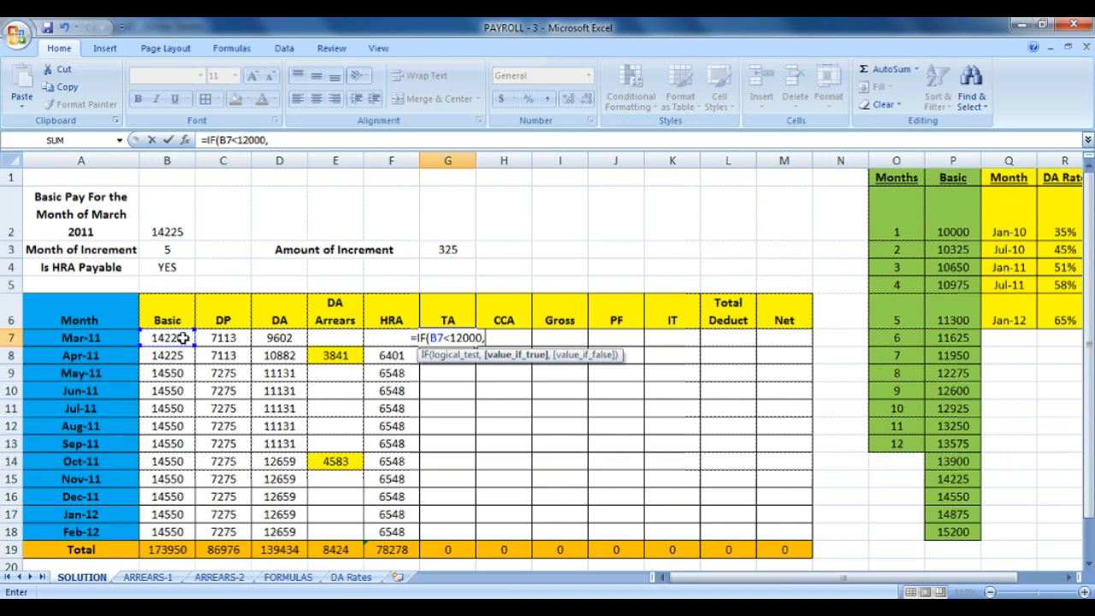
text(800)
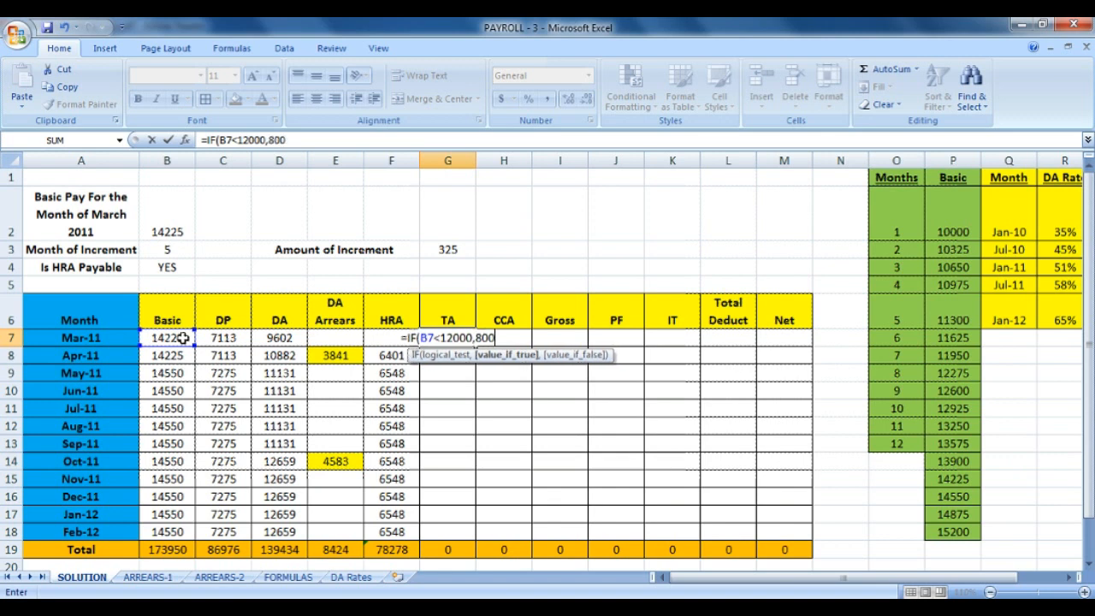
text(,1000)
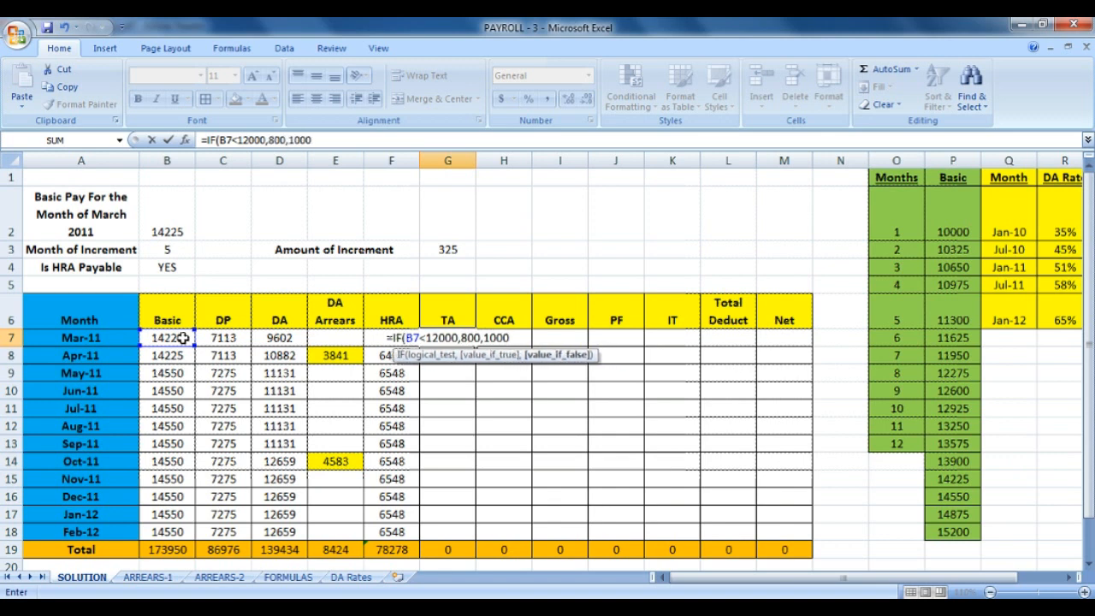
key(ctrl+Return)
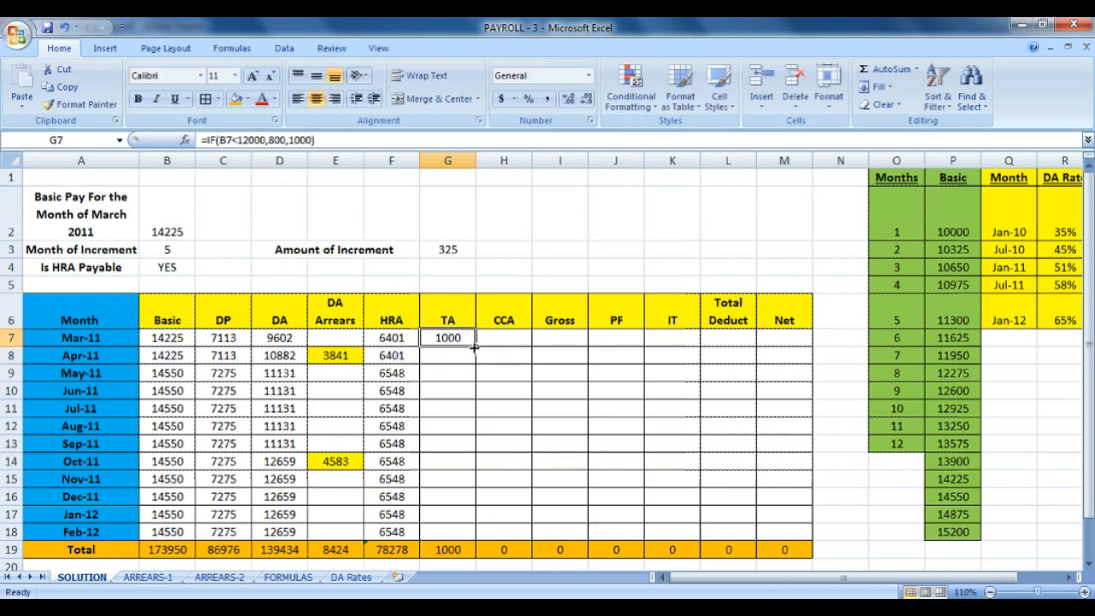
drag(473, 348, 469, 535)
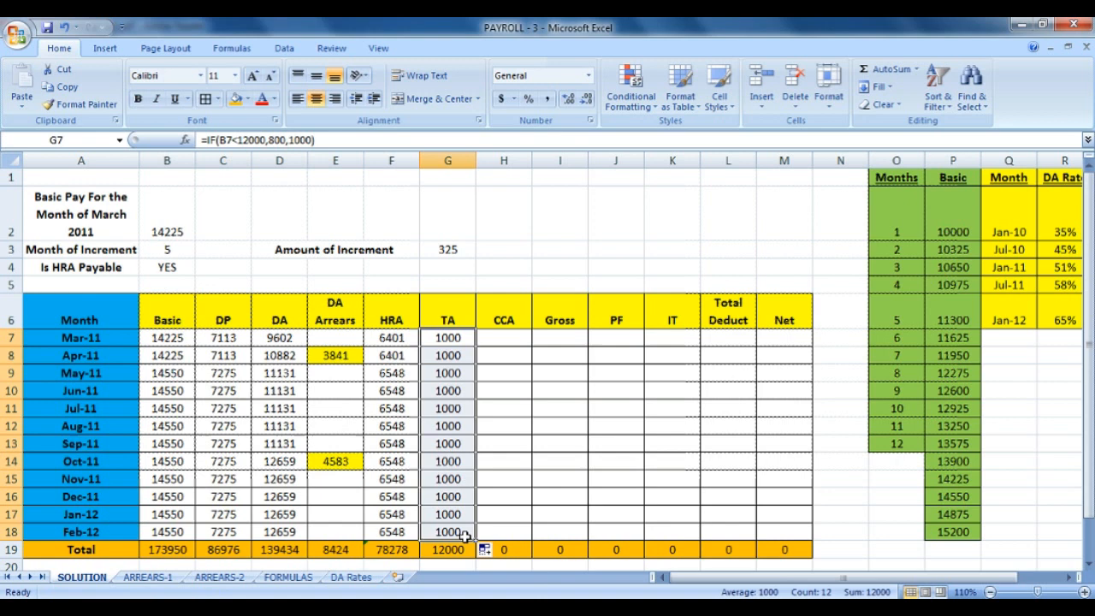
Test the TA column by switching B2's basic pay to 11950, then restoring 14225.
click(471, 426)
click(169, 233)
click(202, 232)
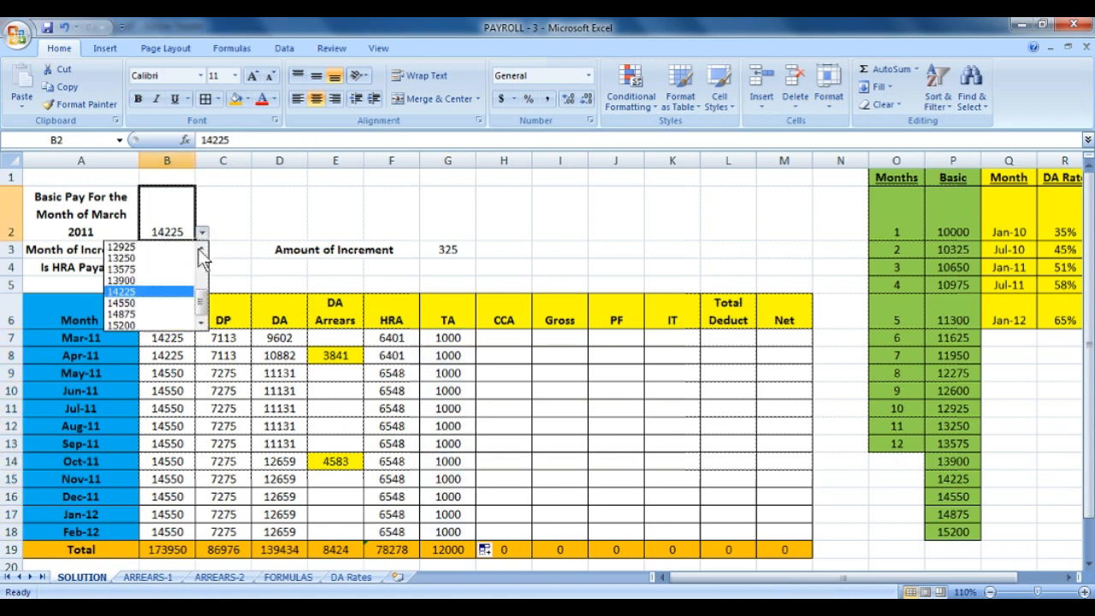
drag(202, 298, 208, 280)
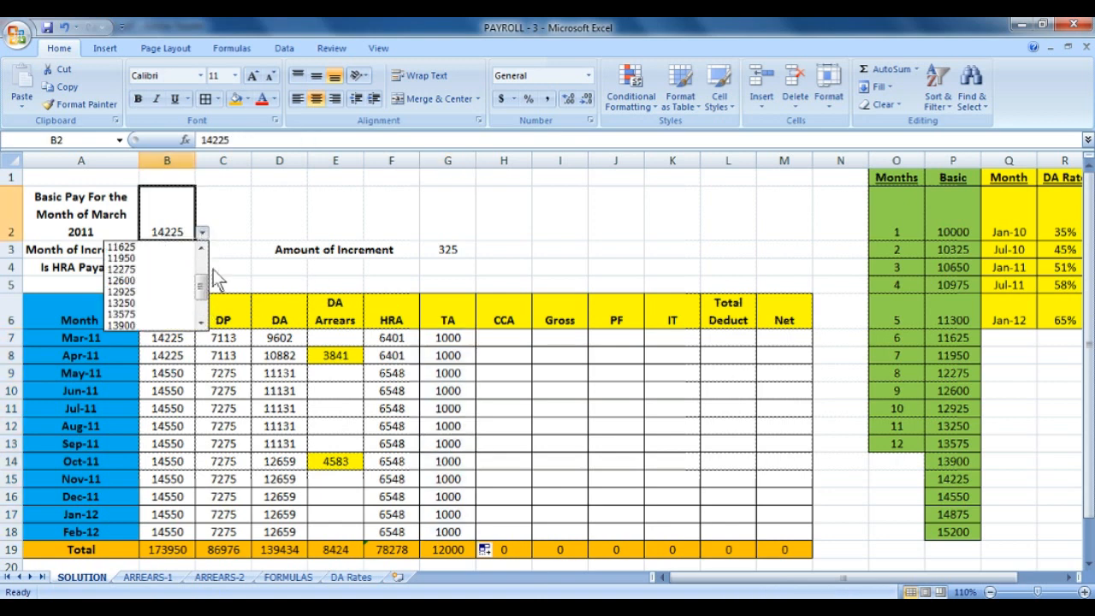
click(158, 258)
drag(447, 341, 445, 529)
click(158, 213)
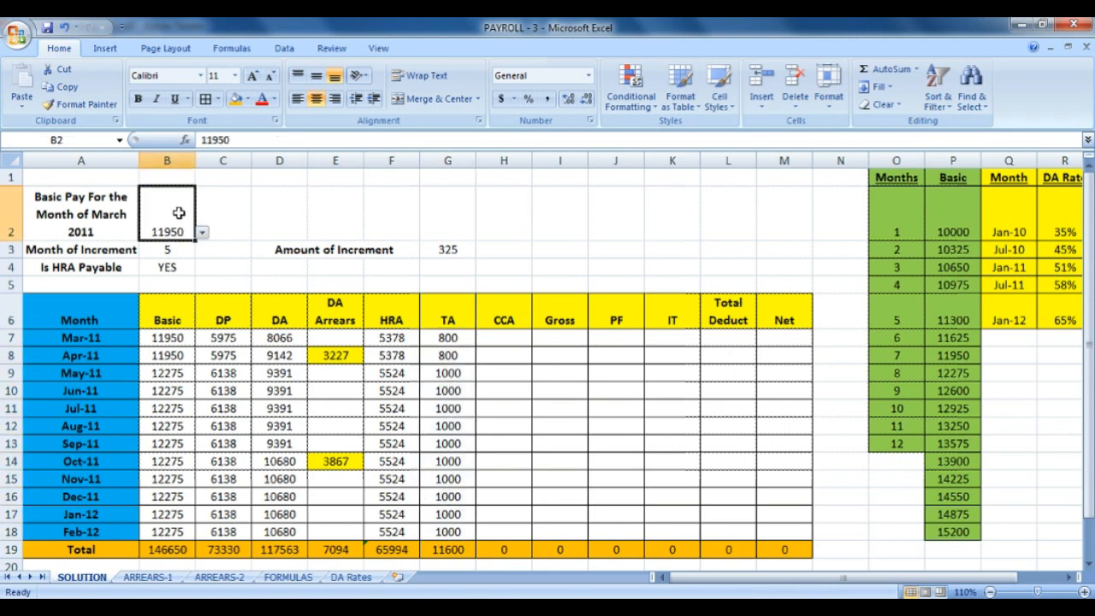
click(203, 231)
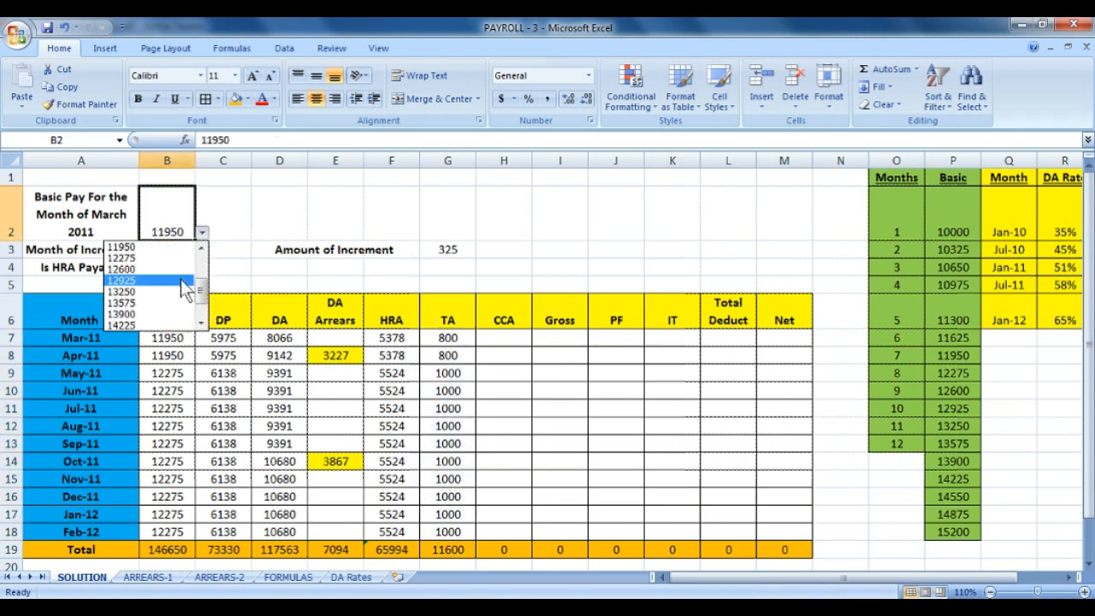
click(184, 324)
click(493, 336)
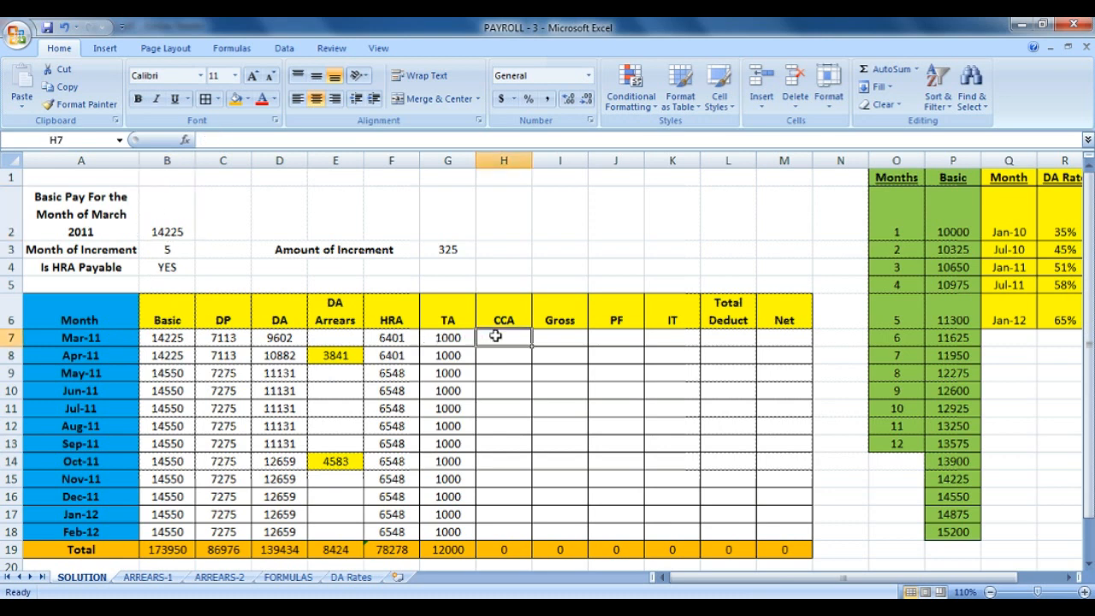
Look up the CCA rule on the FORMULAS sheet before writing the formula.
text(=)
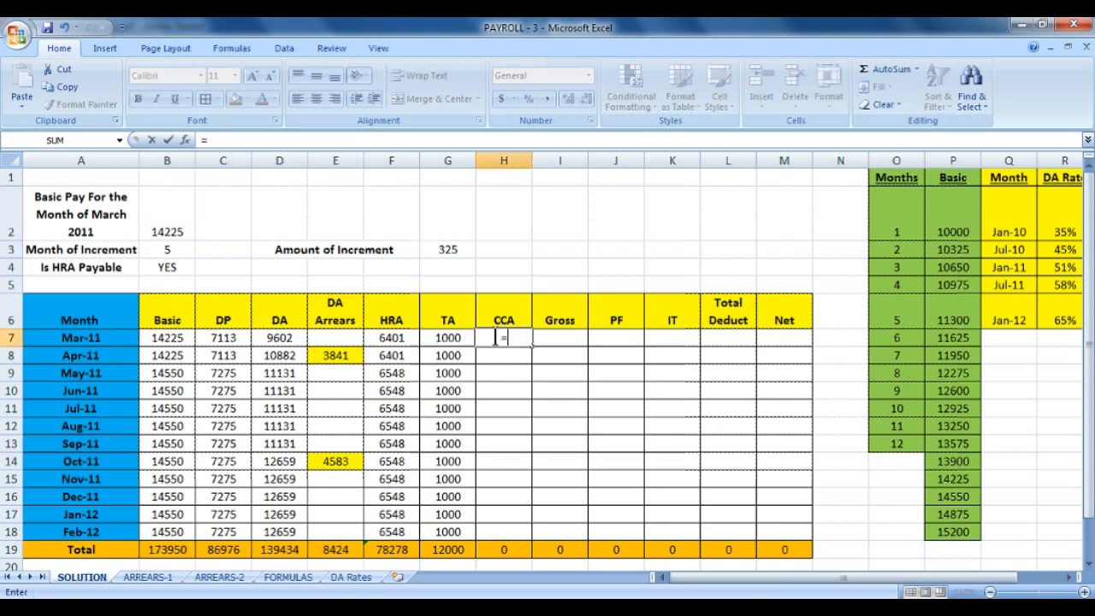
key(BackSpace)
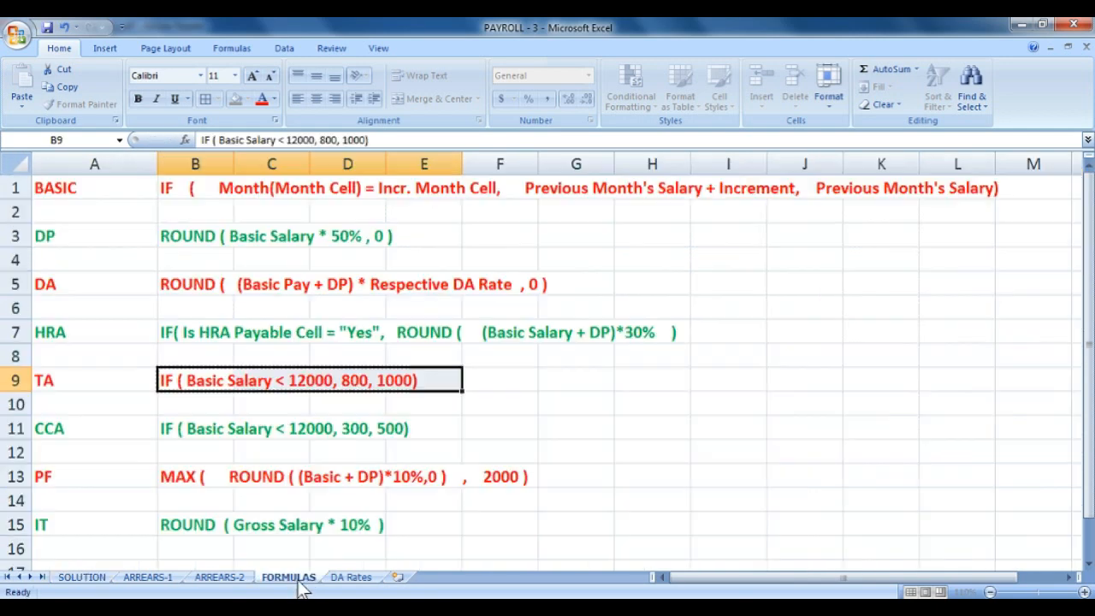
click(291, 577)
drag(190, 439, 372, 425)
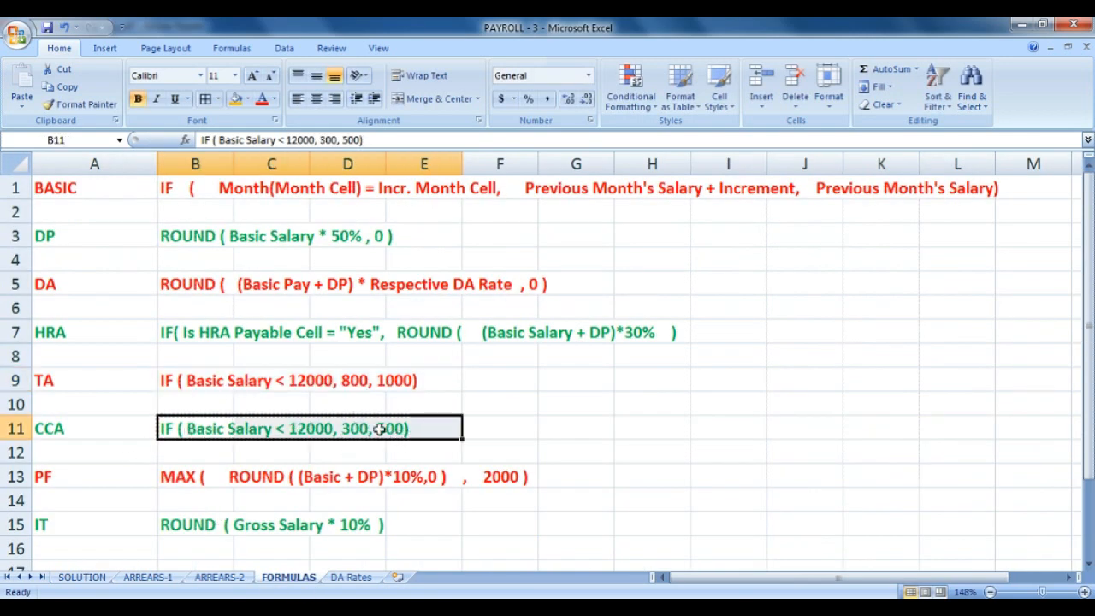
click(99, 579)
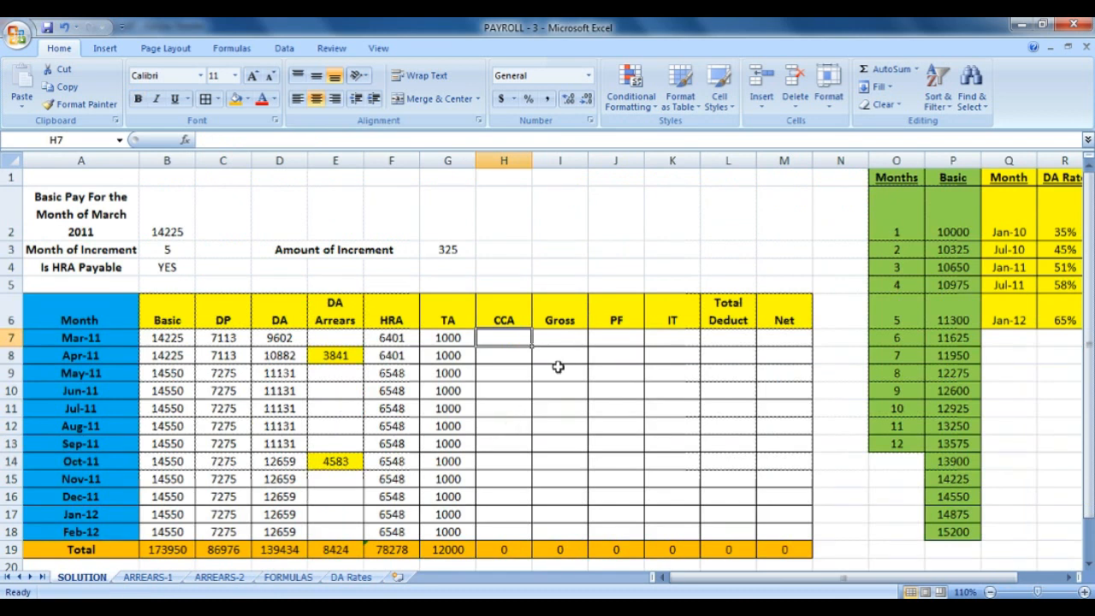
Enter =IF(B7<12000,300,500) in H7 and fill it down to H18.
text(IF=)
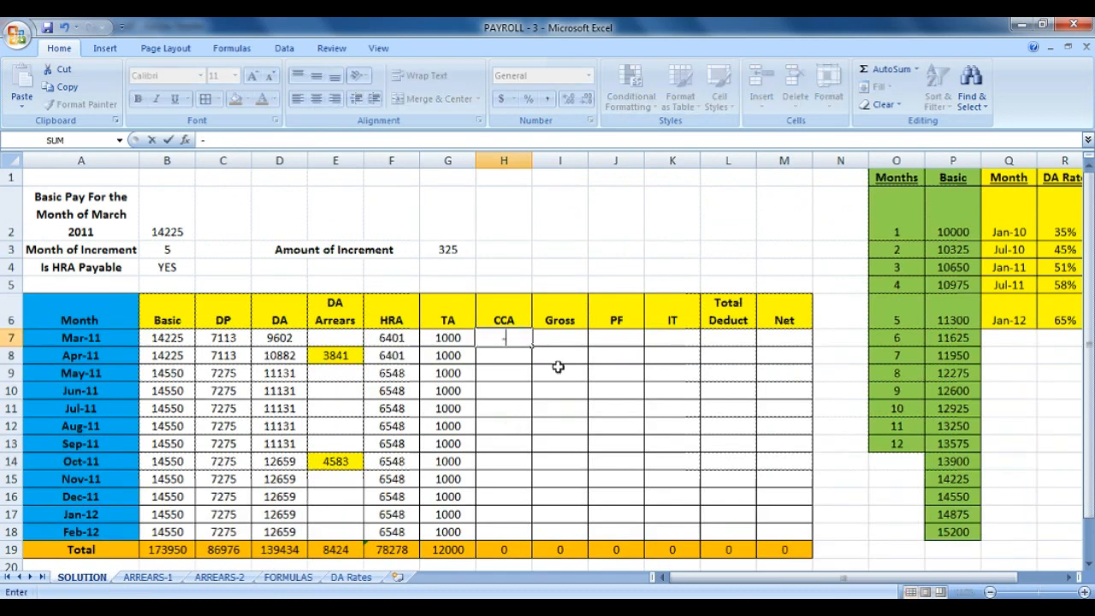
text(IF()
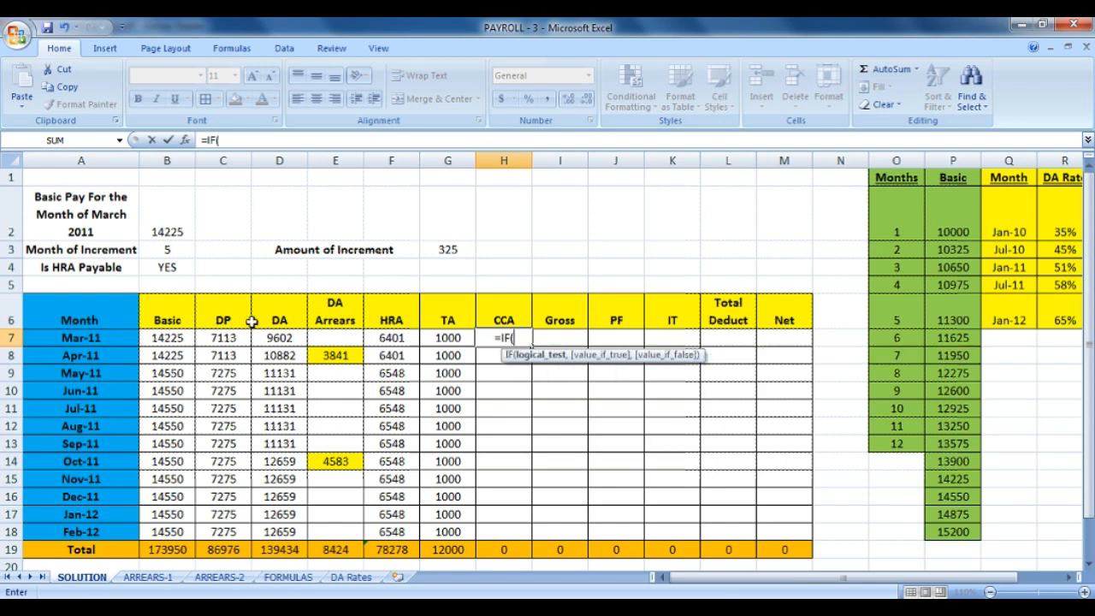
click(183, 339)
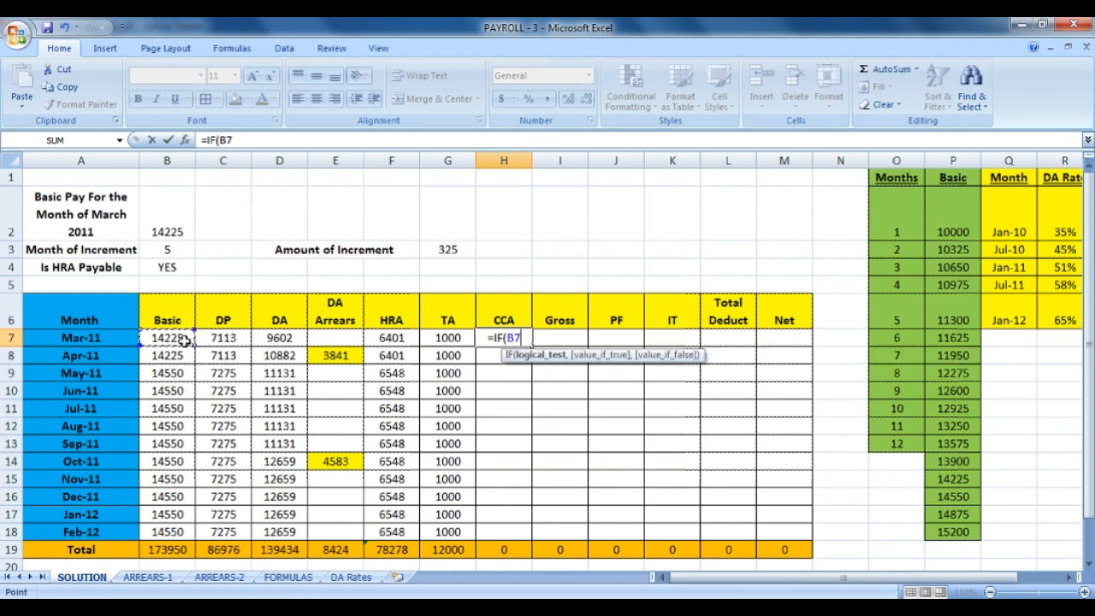
text(<1200)
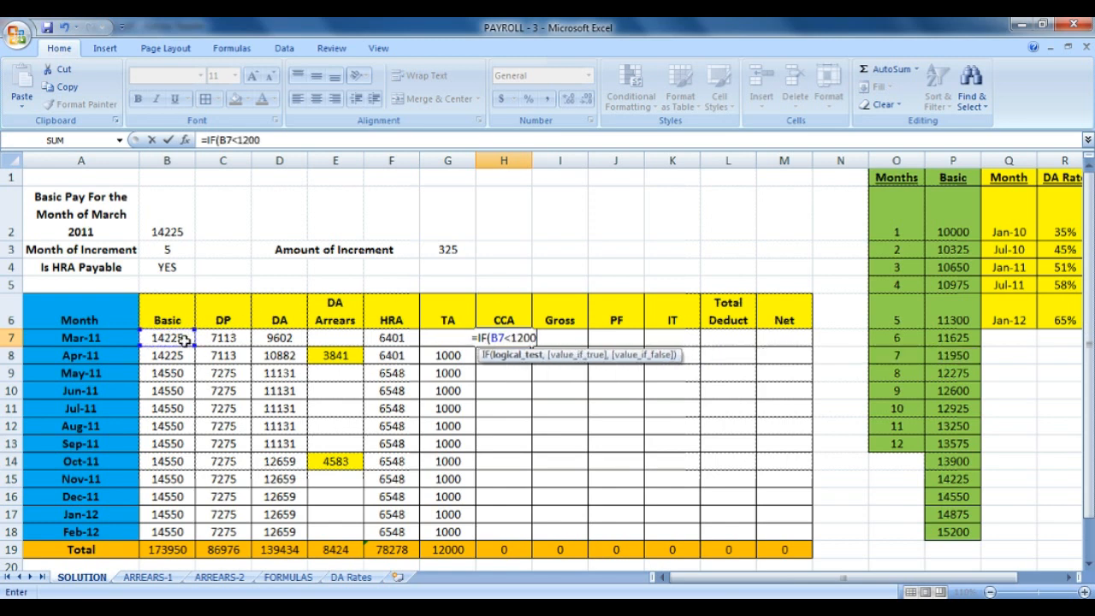
text(0,)
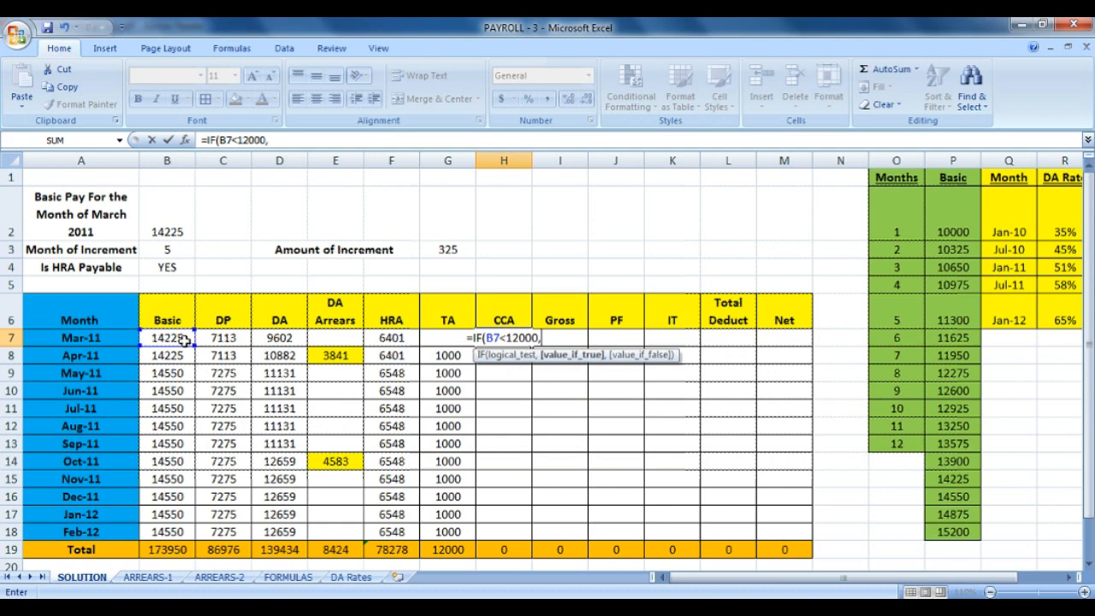
text(300,500)
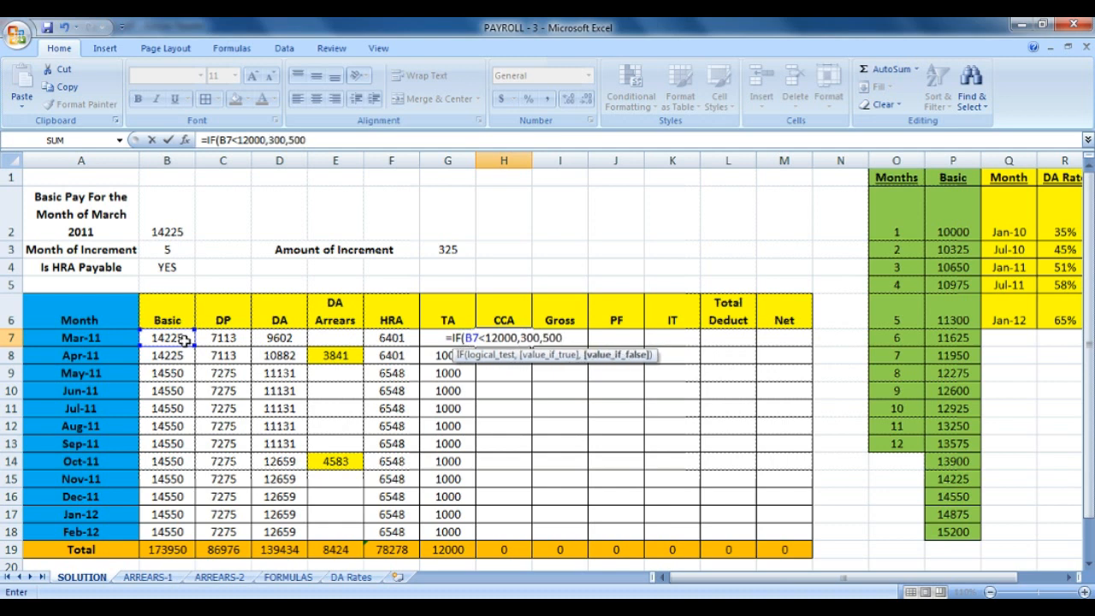
text())
key(Return)
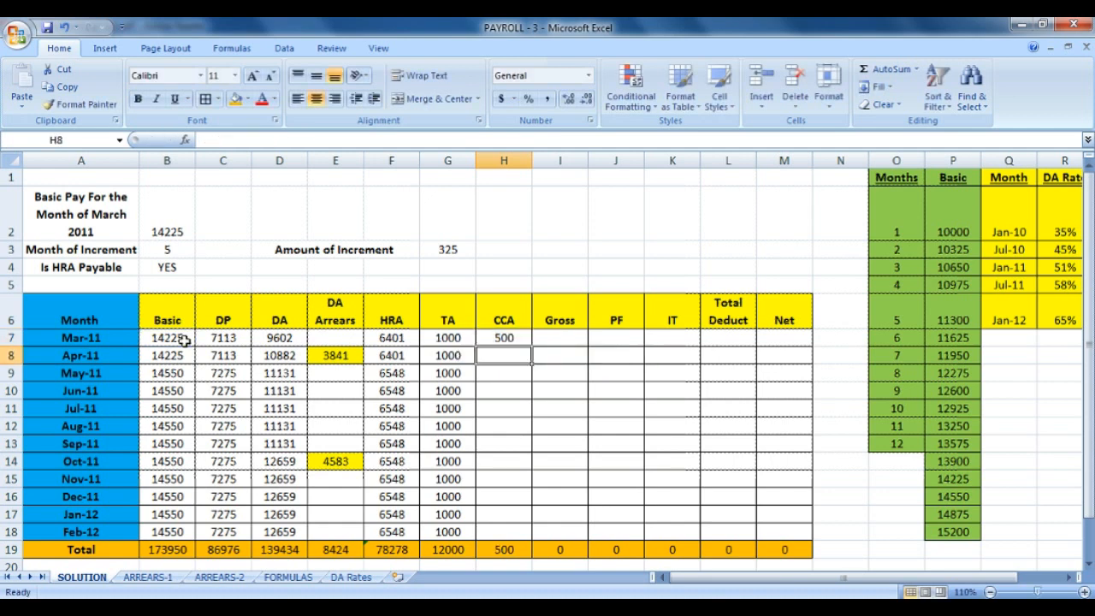
click(501, 339)
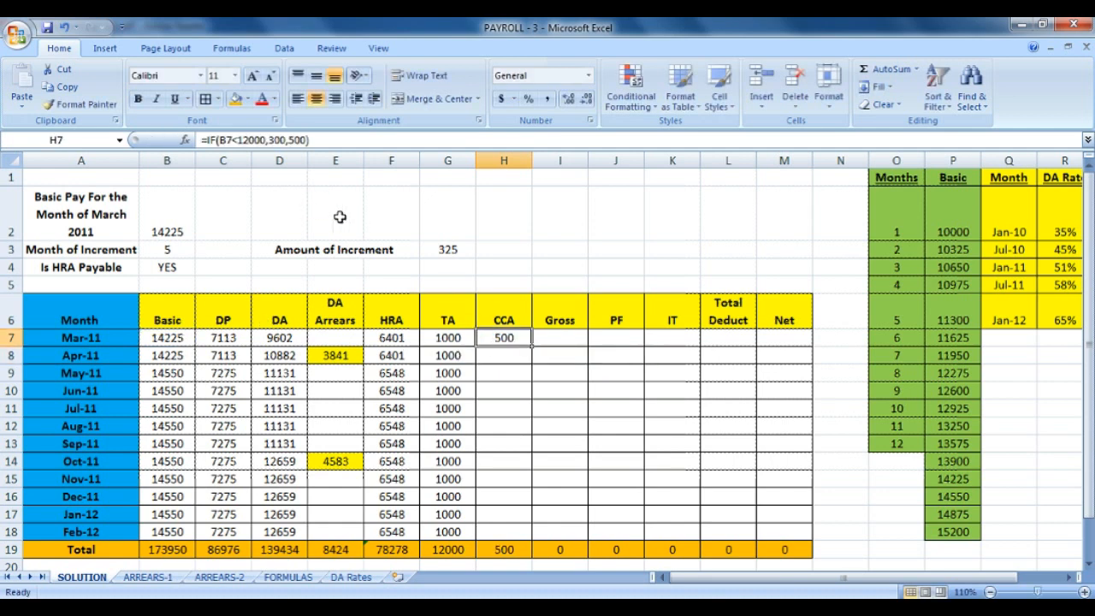
drag(531, 342, 532, 538)
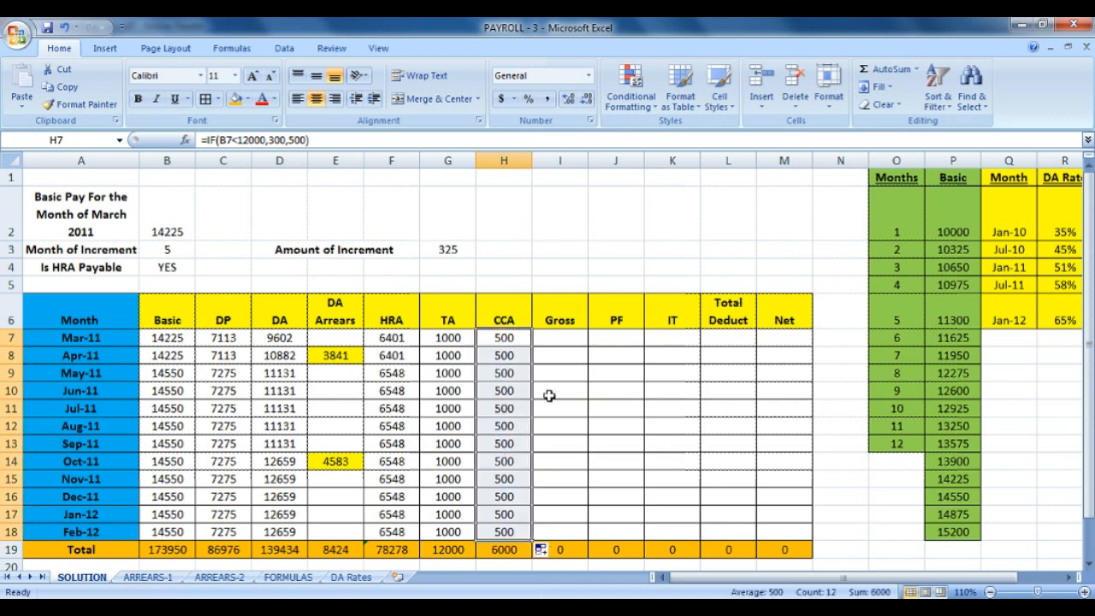
Enter March's Gross in I7 as =SUM($B7:$H7), locking the columns with F4.
click(581, 338)
text(=)
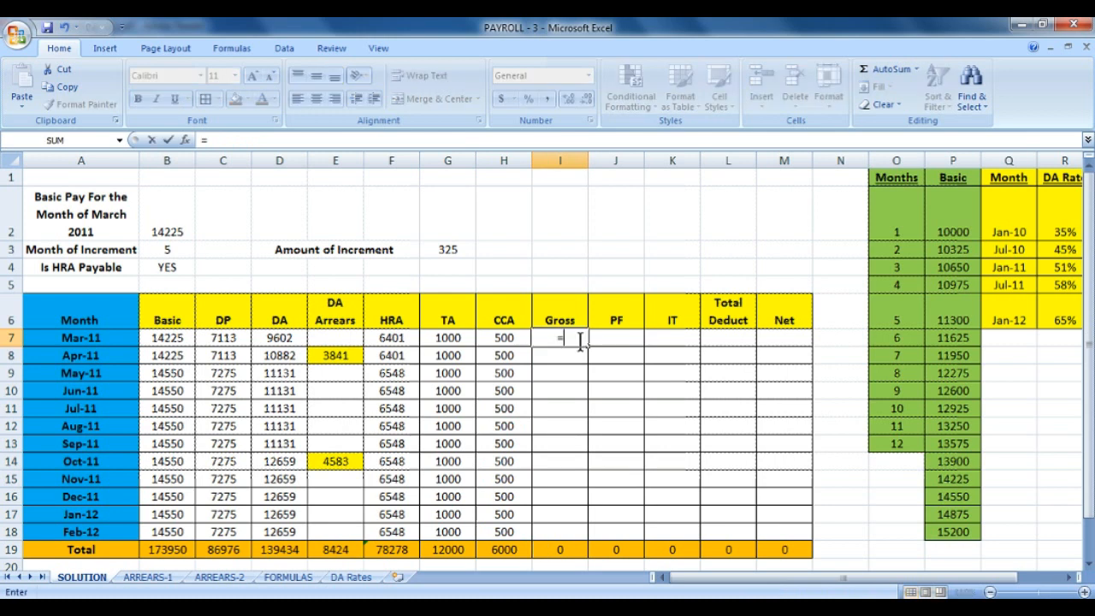
text(SUM)
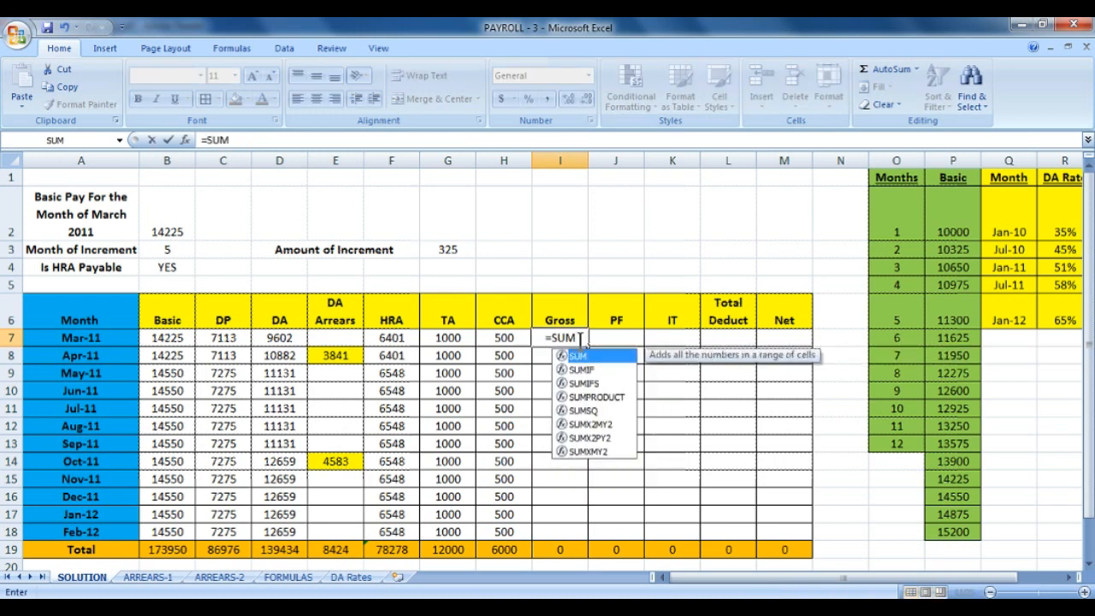
text(()
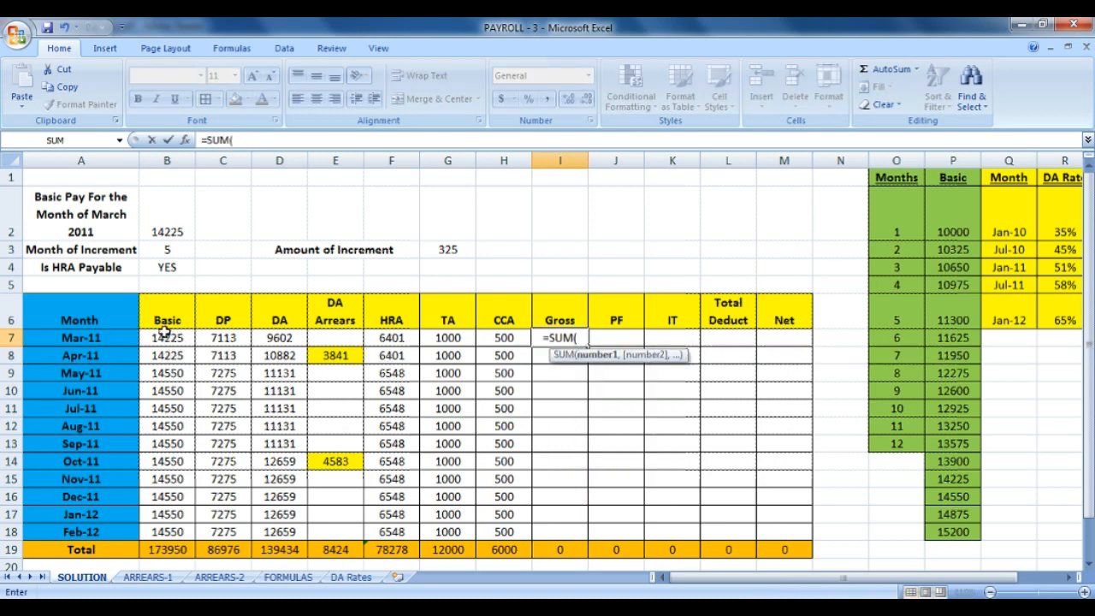
drag(167, 332, 517, 340)
text())
key(Return)
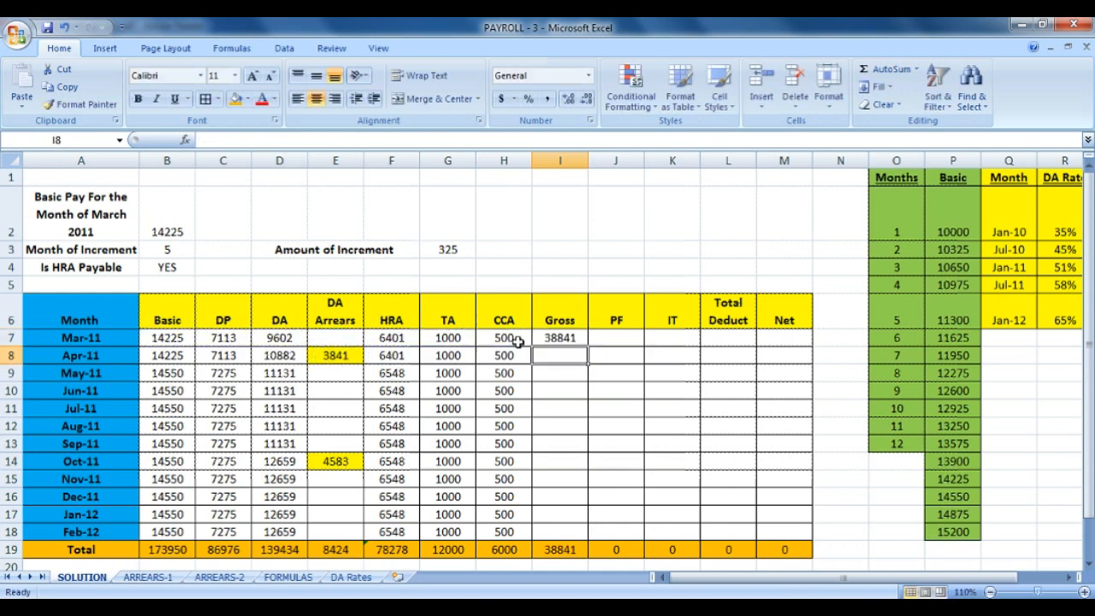
click(577, 336)
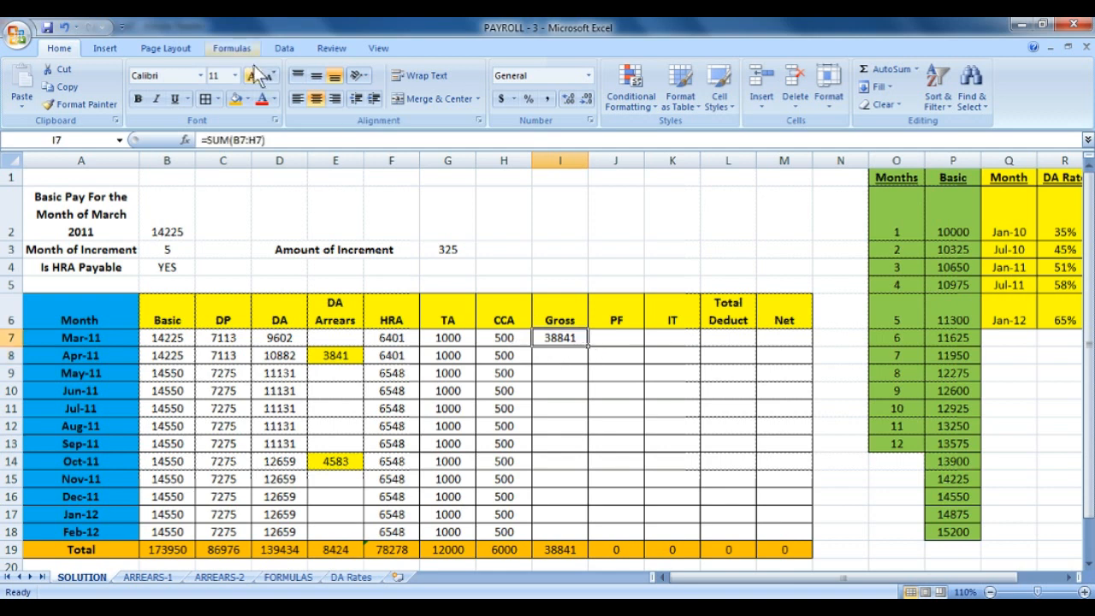
click(240, 138)
drag(235, 139, 254, 140)
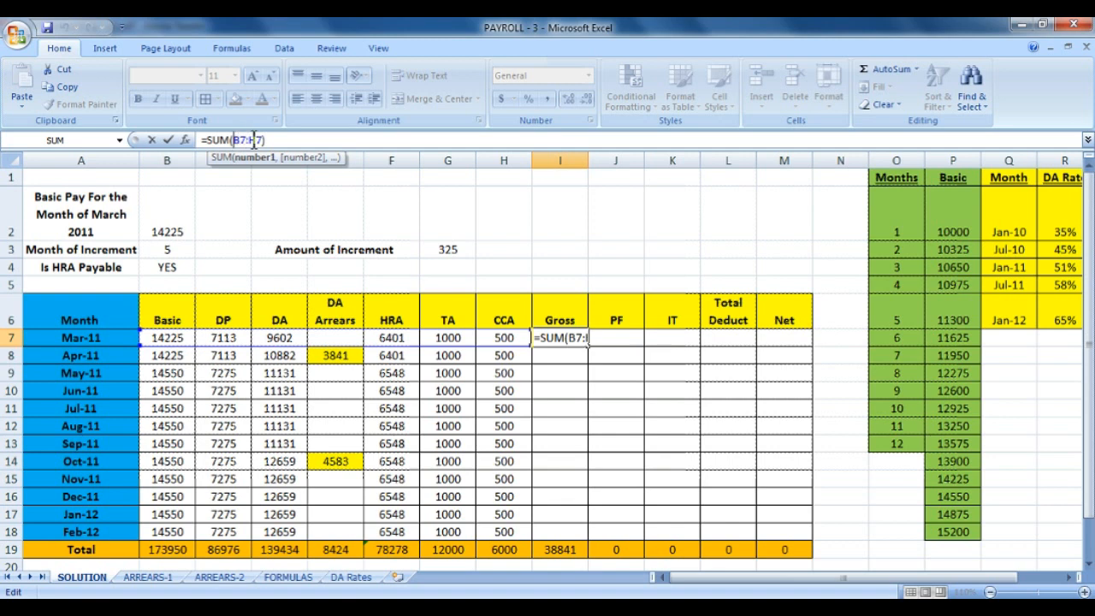
key(F4)
key(F4)
key(F4)
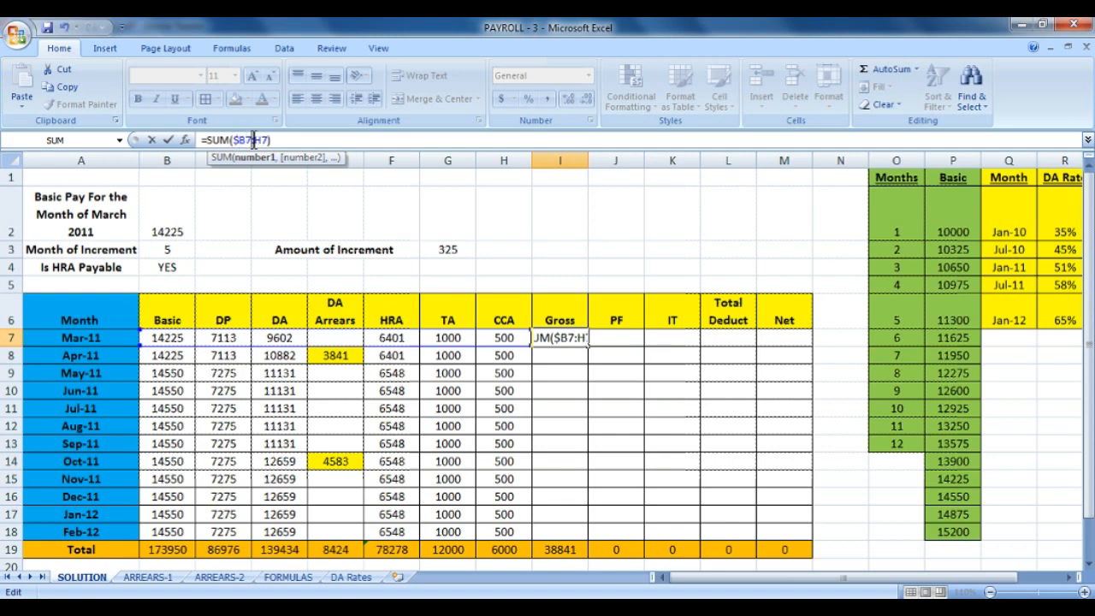
key(Return)
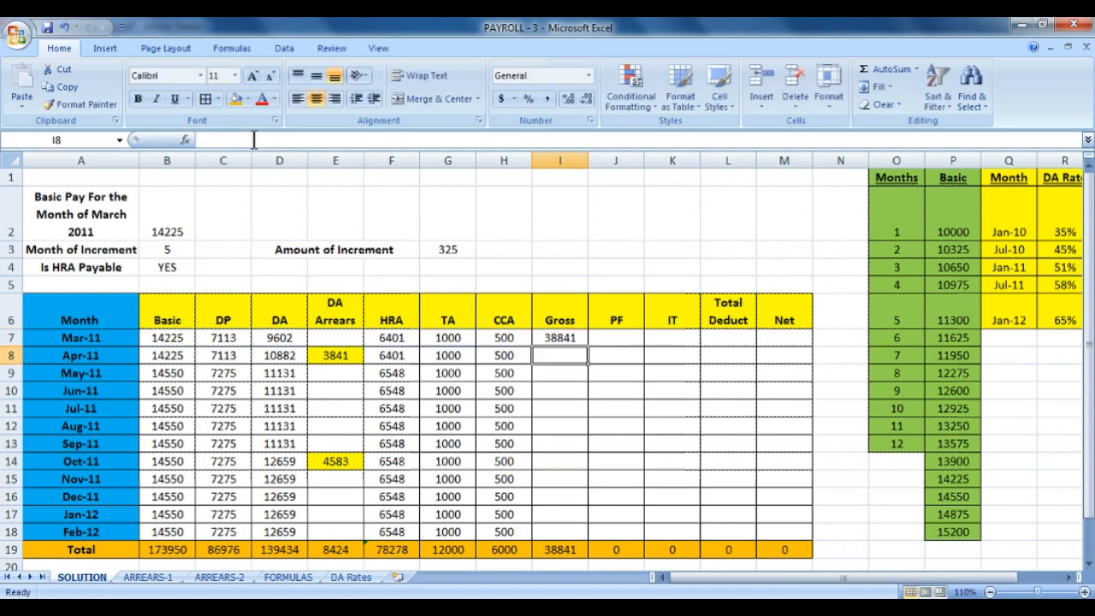
Fill the Gross formula down to Feb-12 and verify the values, totalling 505066.
click(575, 339)
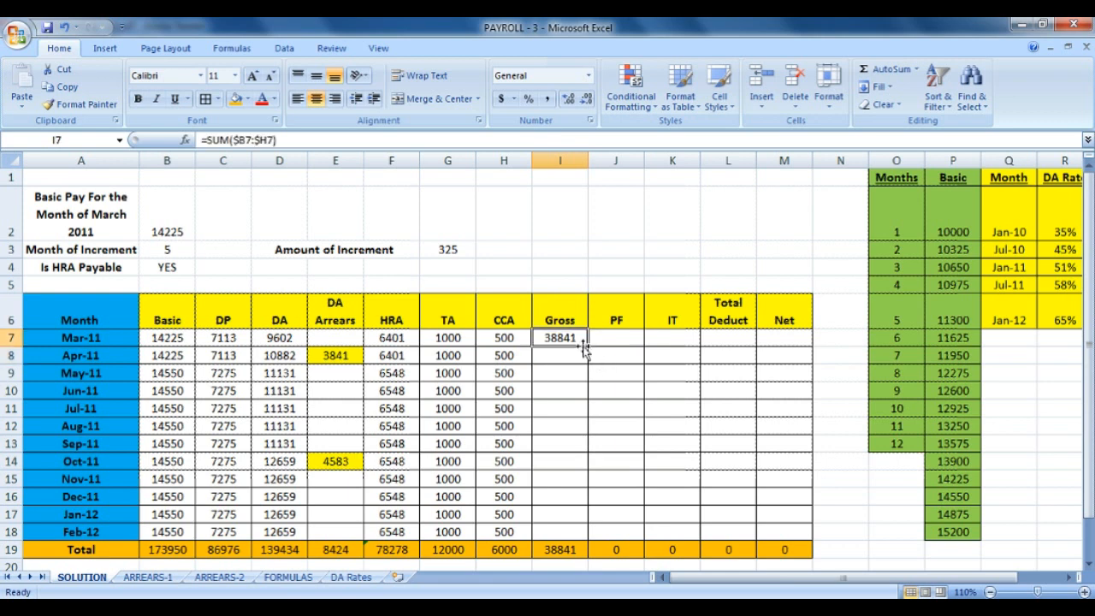
drag(588, 346, 598, 535)
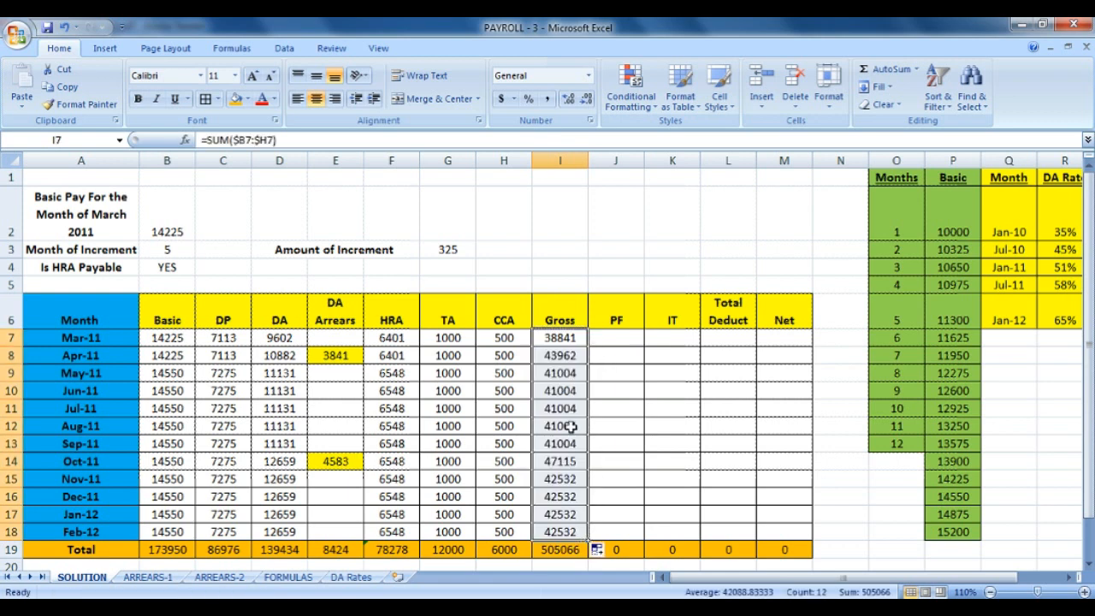
click(568, 358)
drag(576, 377, 581, 443)
drag(194, 375, 503, 443)
click(570, 462)
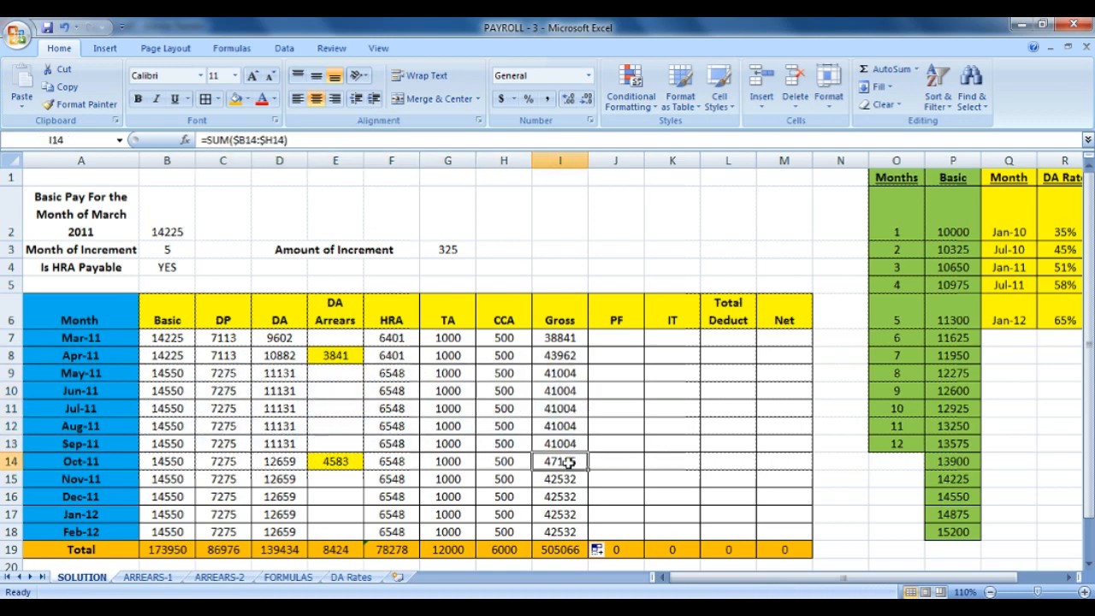
drag(570, 484, 154, 535)
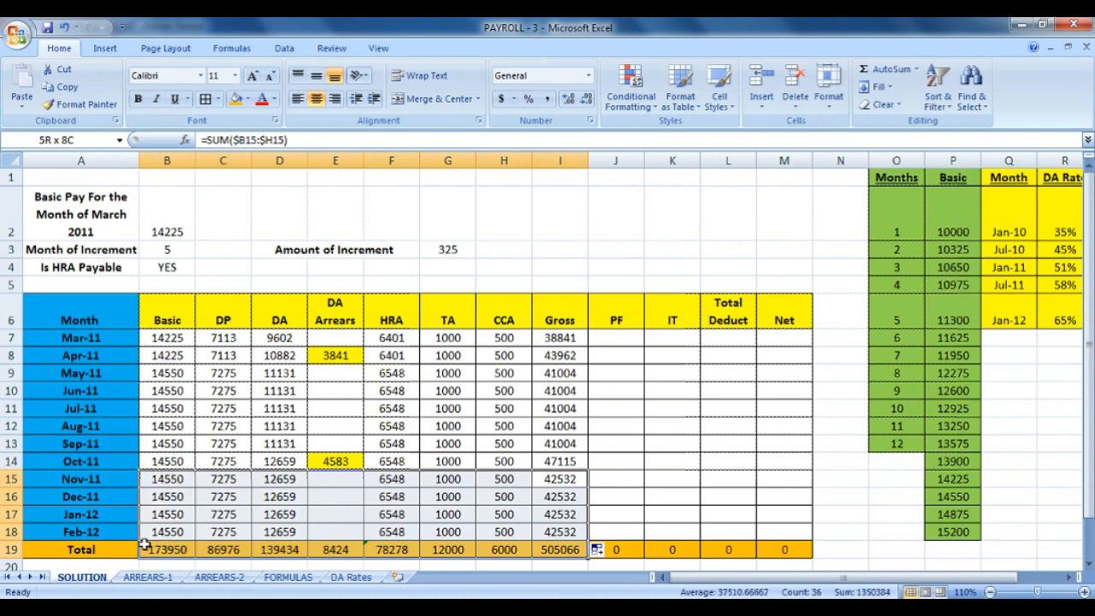
click(557, 347)
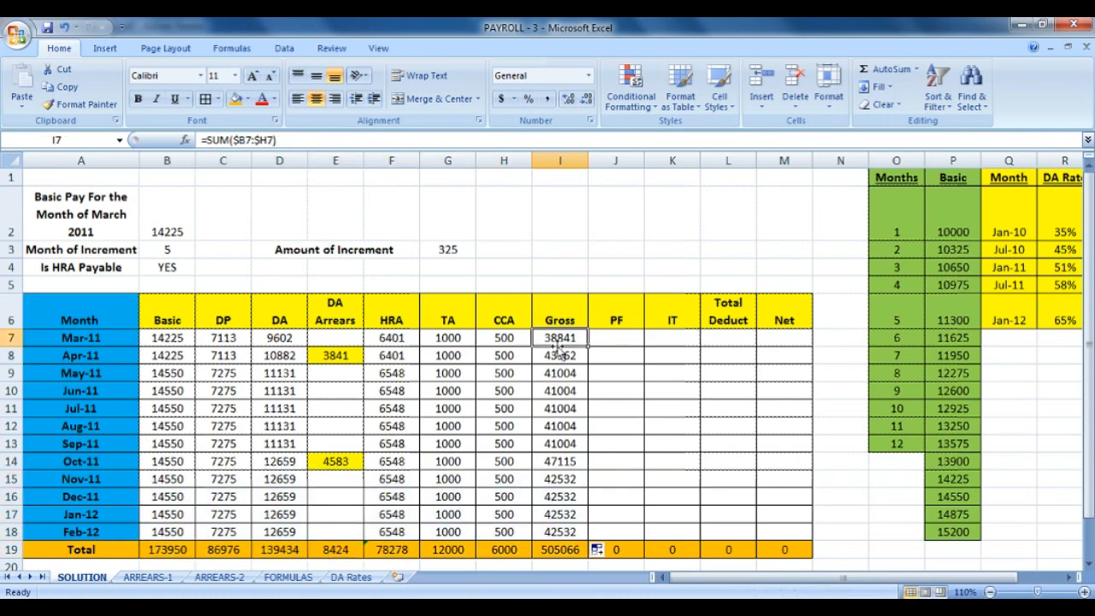
click(627, 344)
click(288, 578)
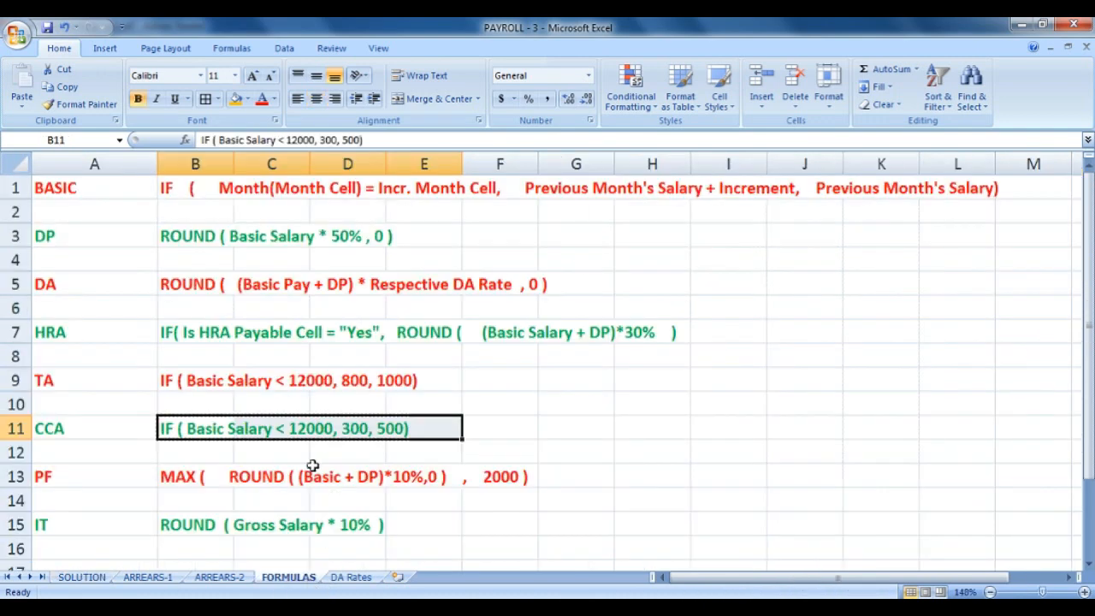
click(509, 477)
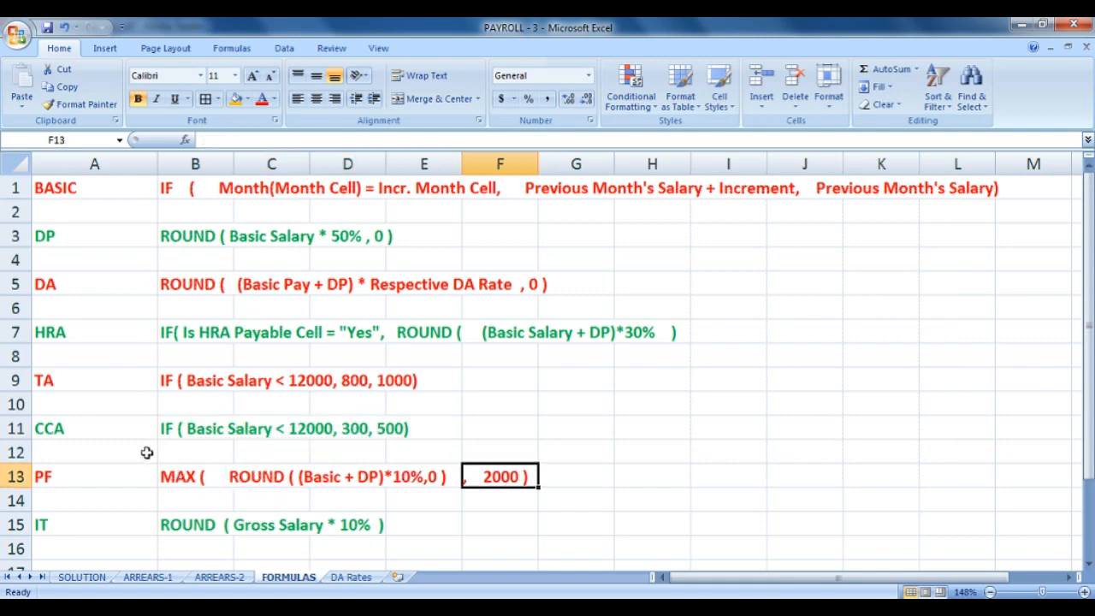
click(189, 478)
click(250, 490)
drag(250, 490, 396, 476)
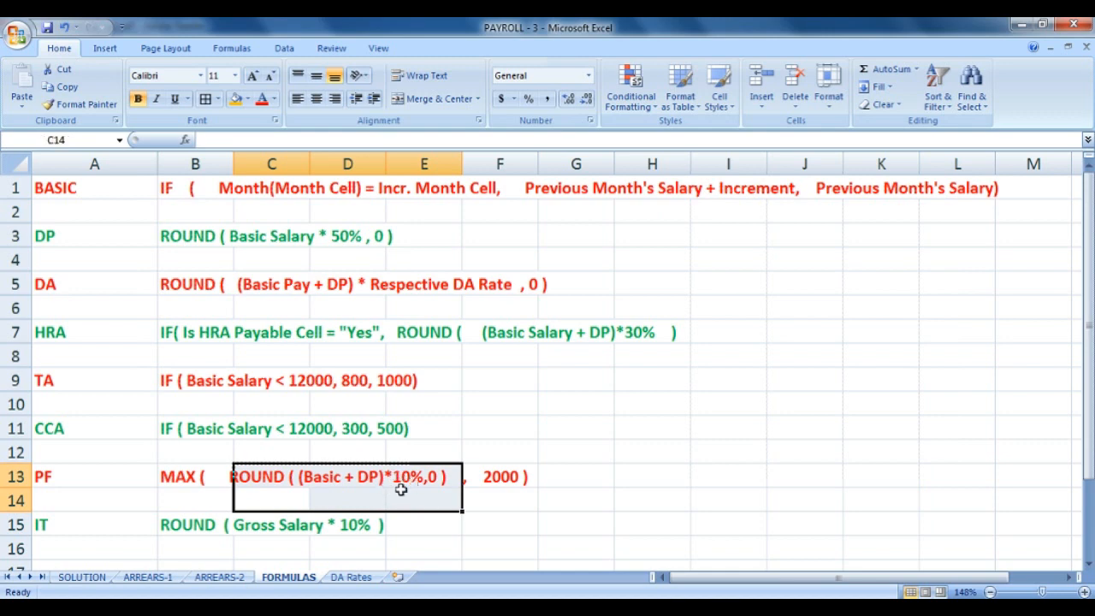
click(83, 576)
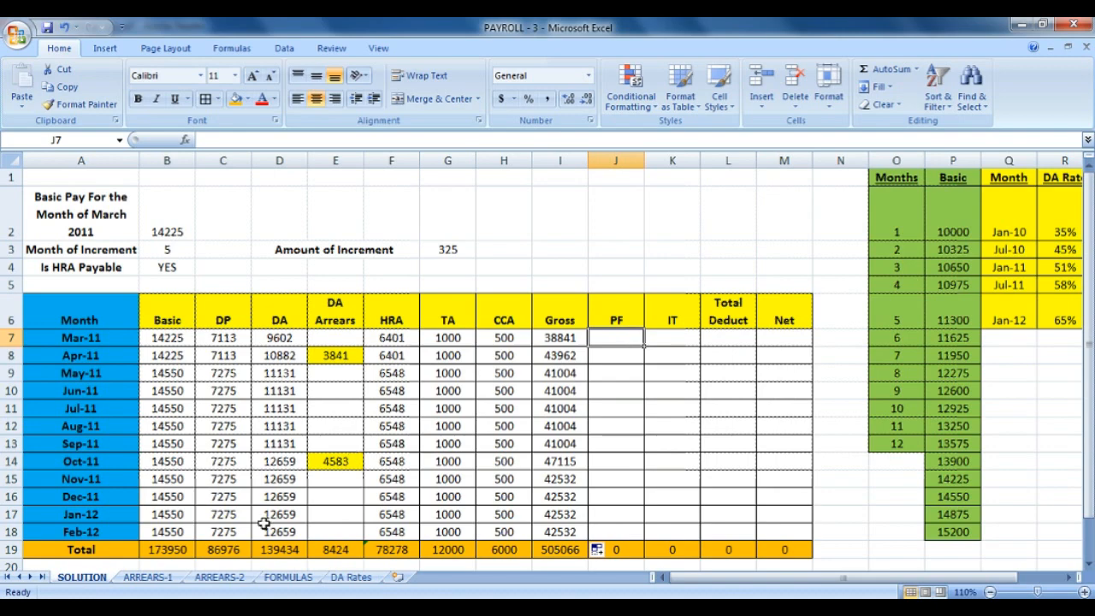
click(288, 576)
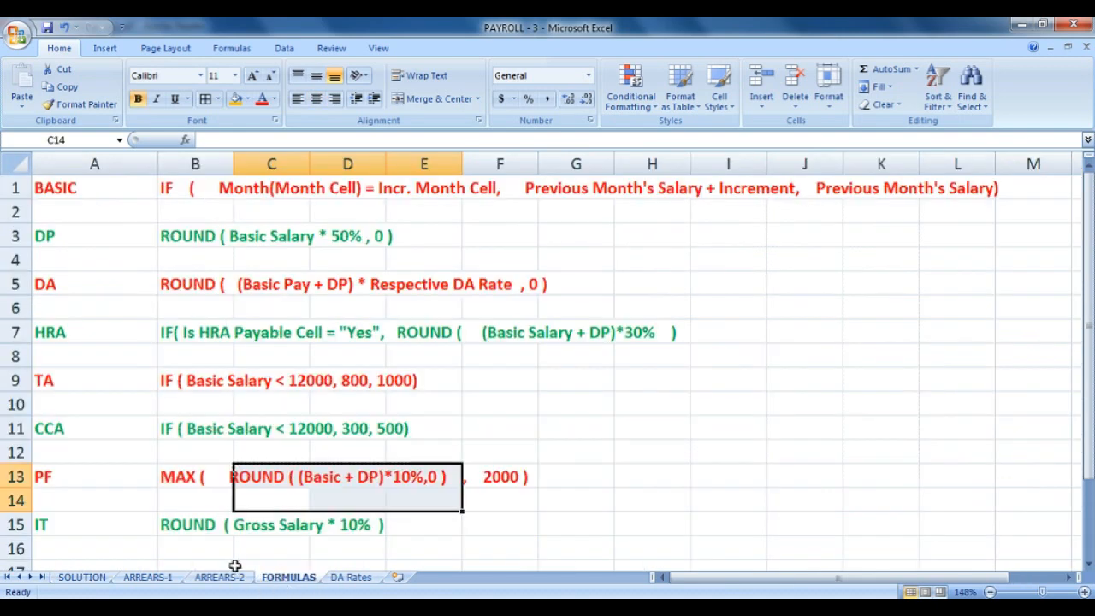
click(82, 578)
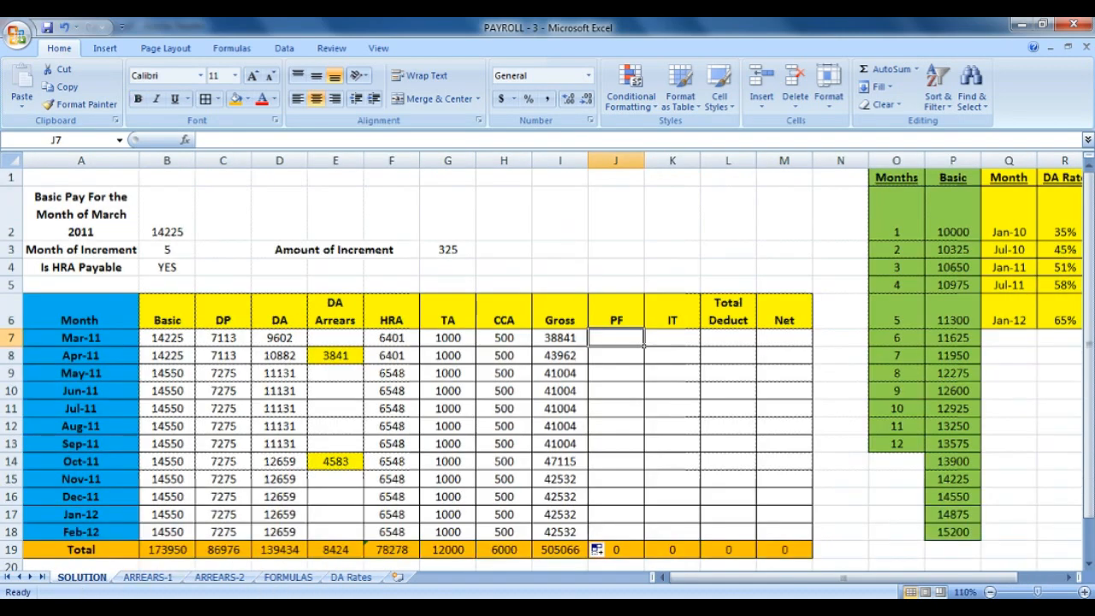
key(alt+Tab)
scroll(422, 488, down, 12)
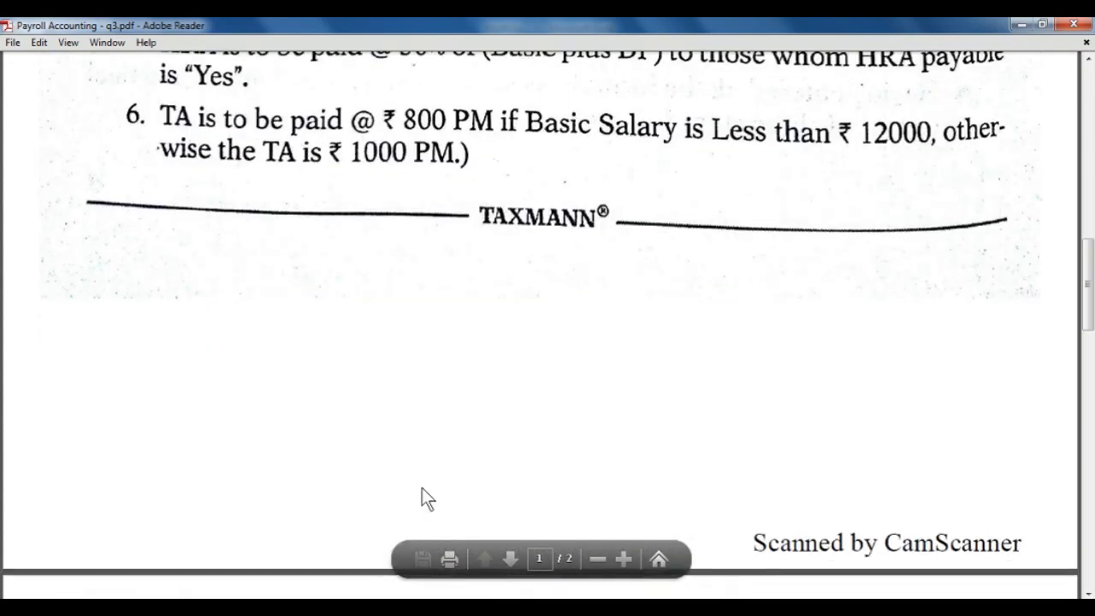
scroll(422, 487, down, 12)
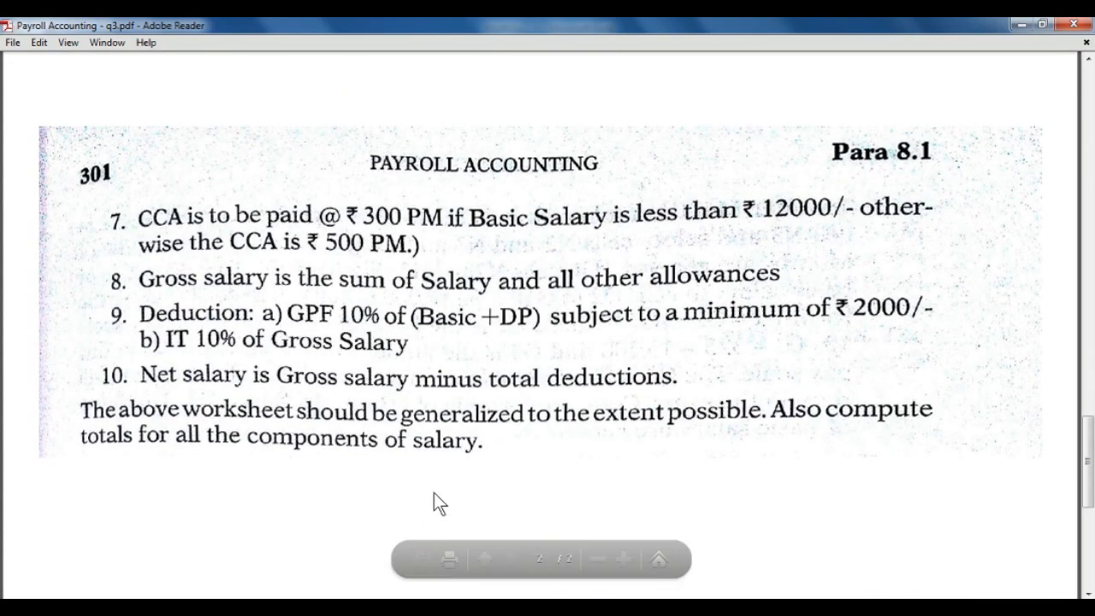
key(alt+Tab)
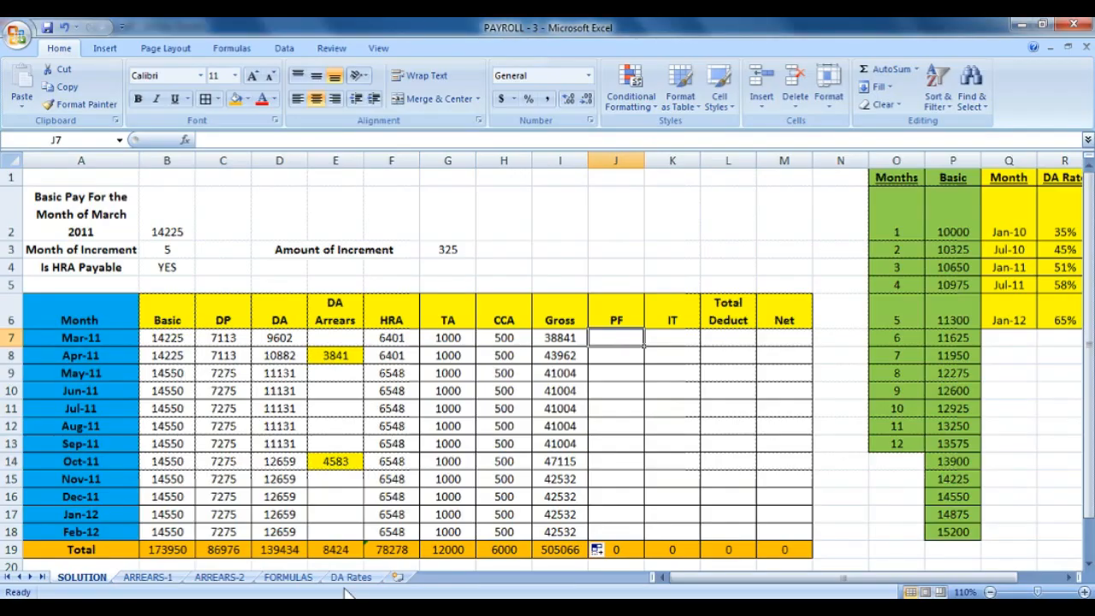
Rename the PF column heading to GPF.
click(614, 317)
double_click(614, 317)
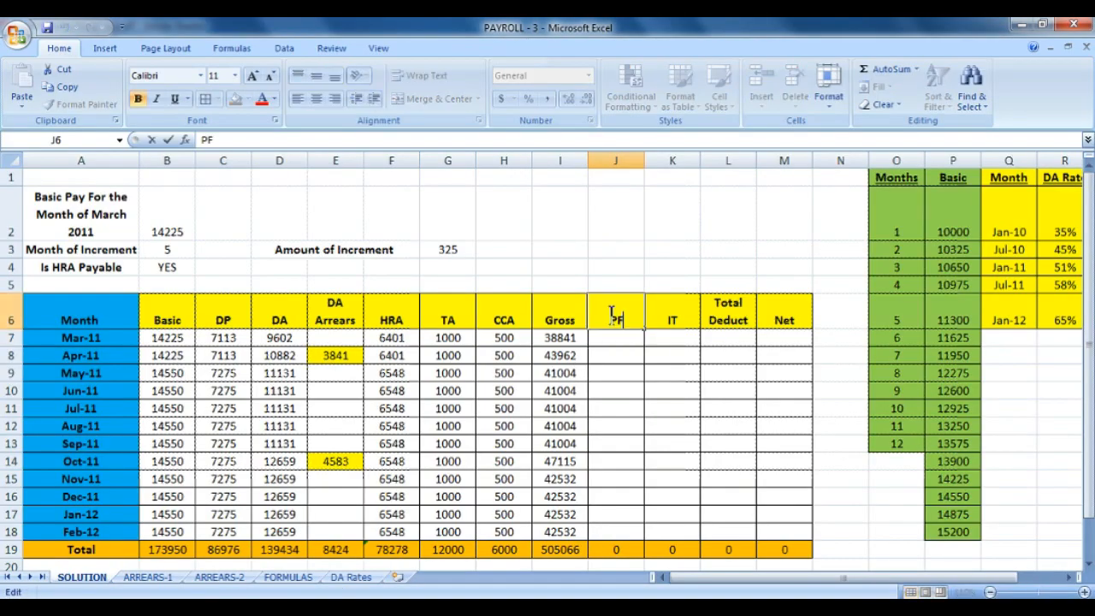
text(G)
key(Return)
Start J7's formula as MAX(ROUND(B7+C7)*10%,0) after checking the PF rule.
text(=I)
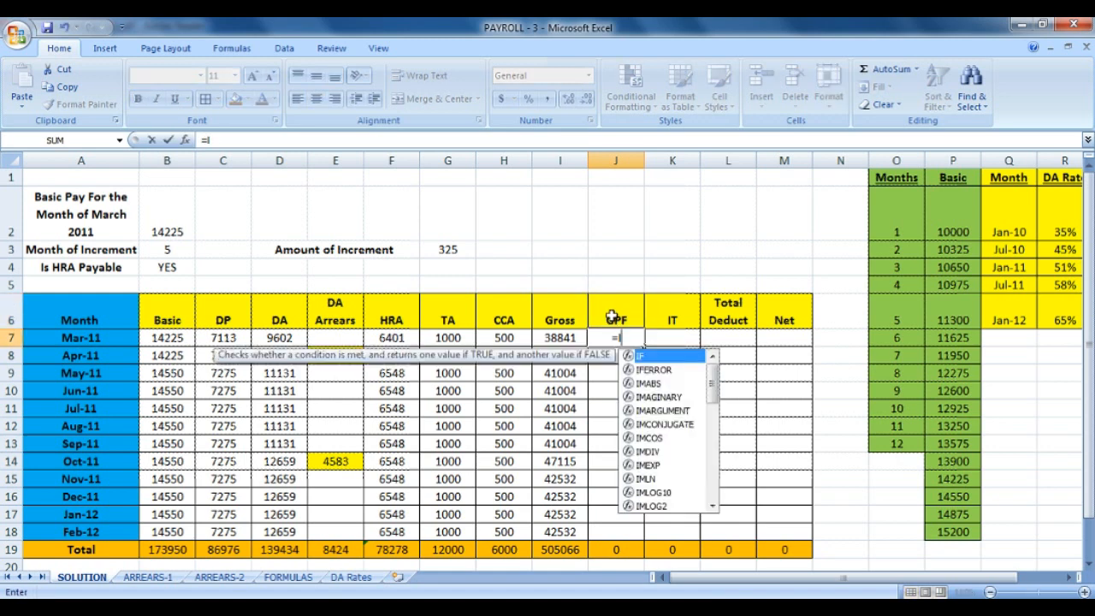
key(BackSpace)
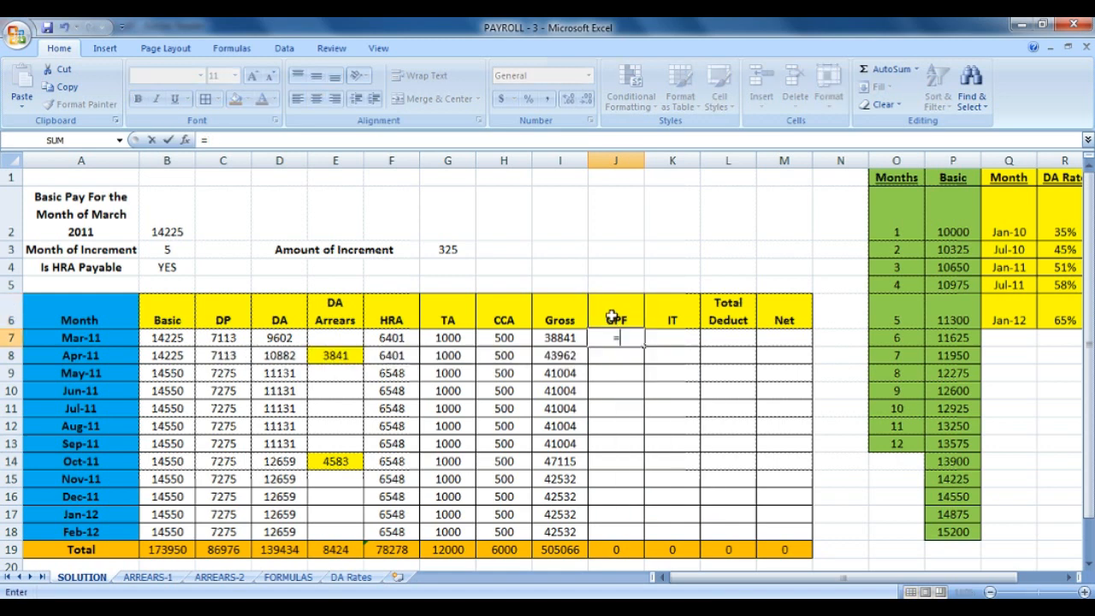
click(300, 580)
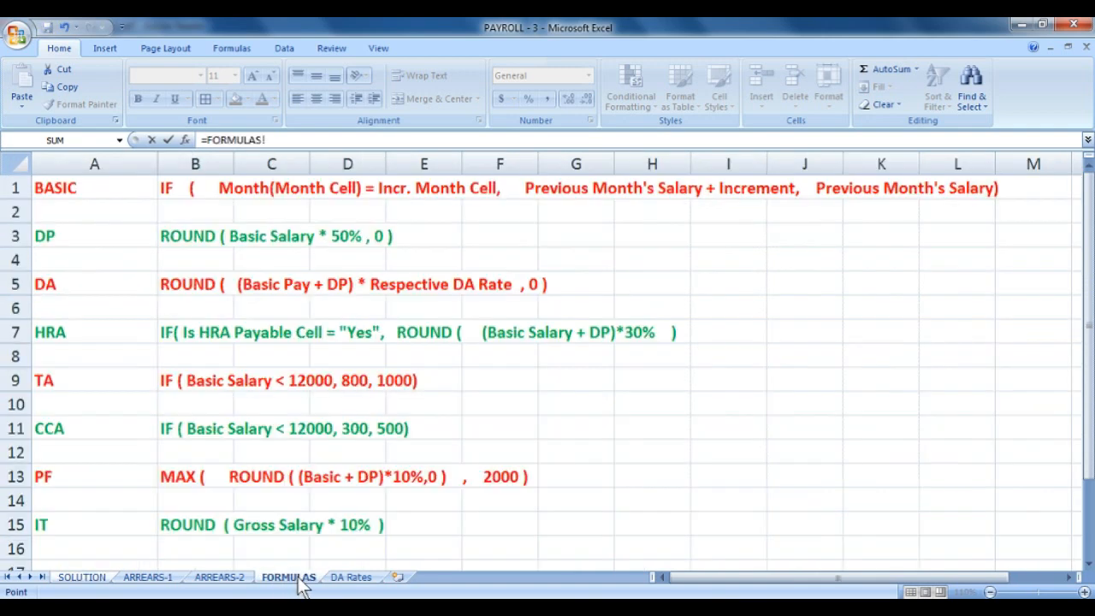
click(82, 577)
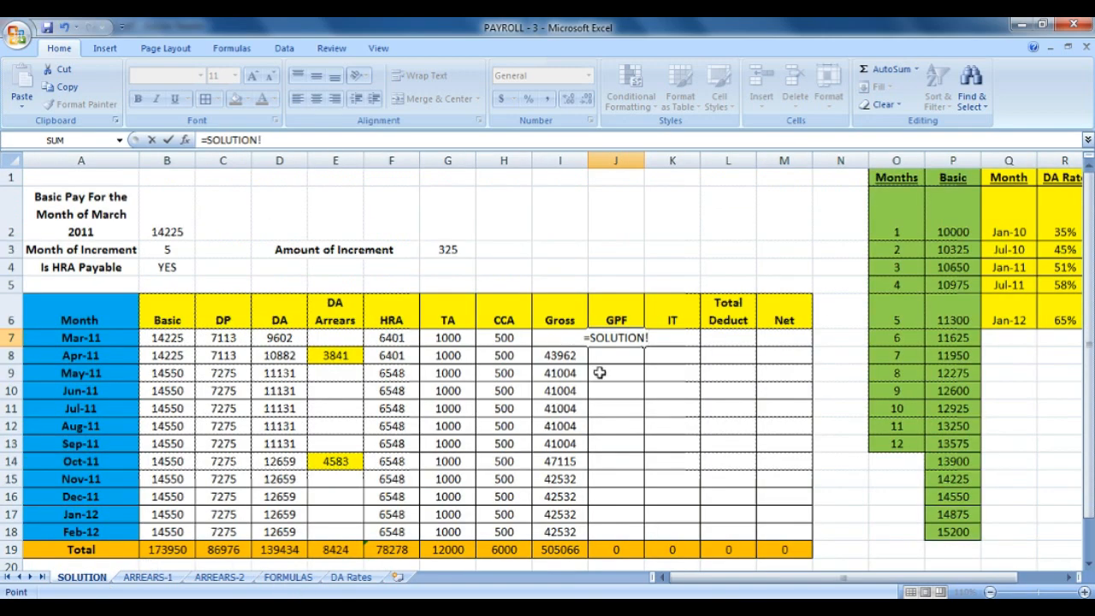
key(BackSpace)
key(BackSpace)
key(BackSpace)
key(BackSpace)
key(BackSpace)
key(BackSpace)
key(BackSpace)
key(BackSpace)
key(BackSpace)
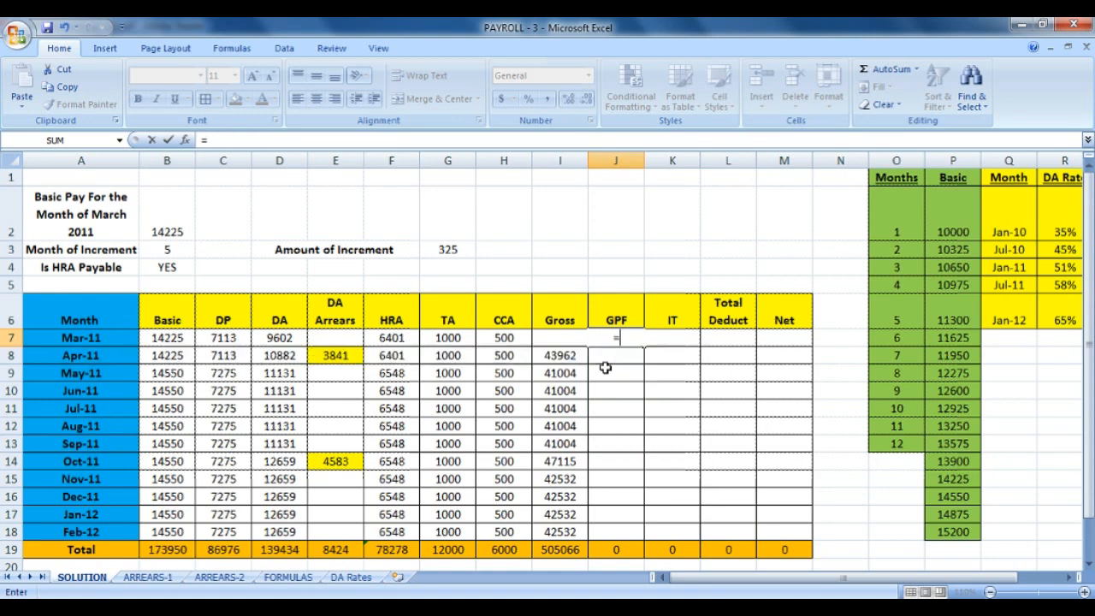
text(MA)
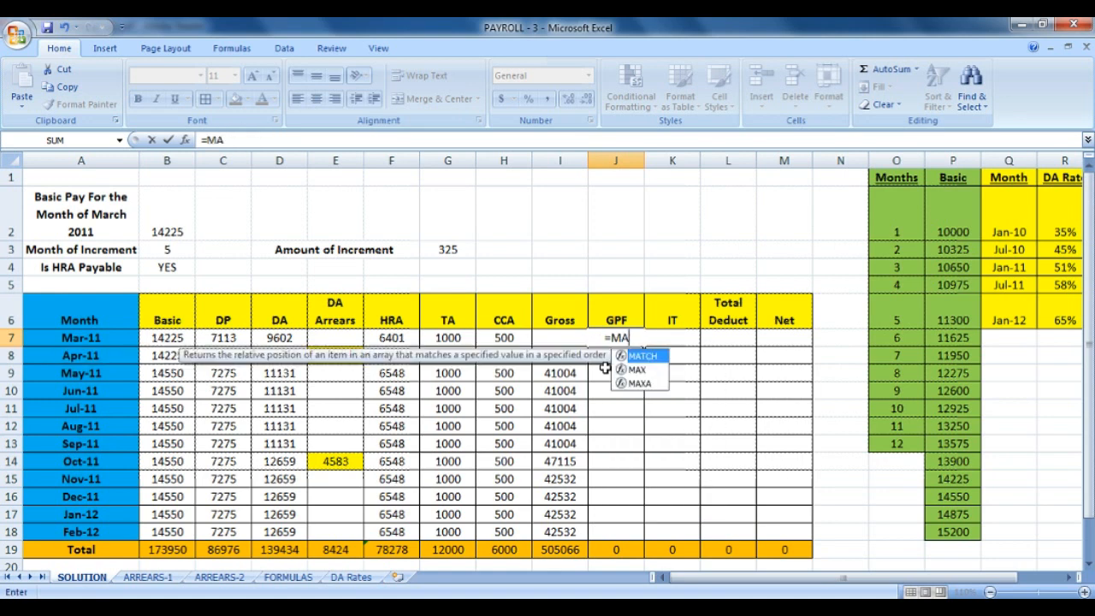
text(X()
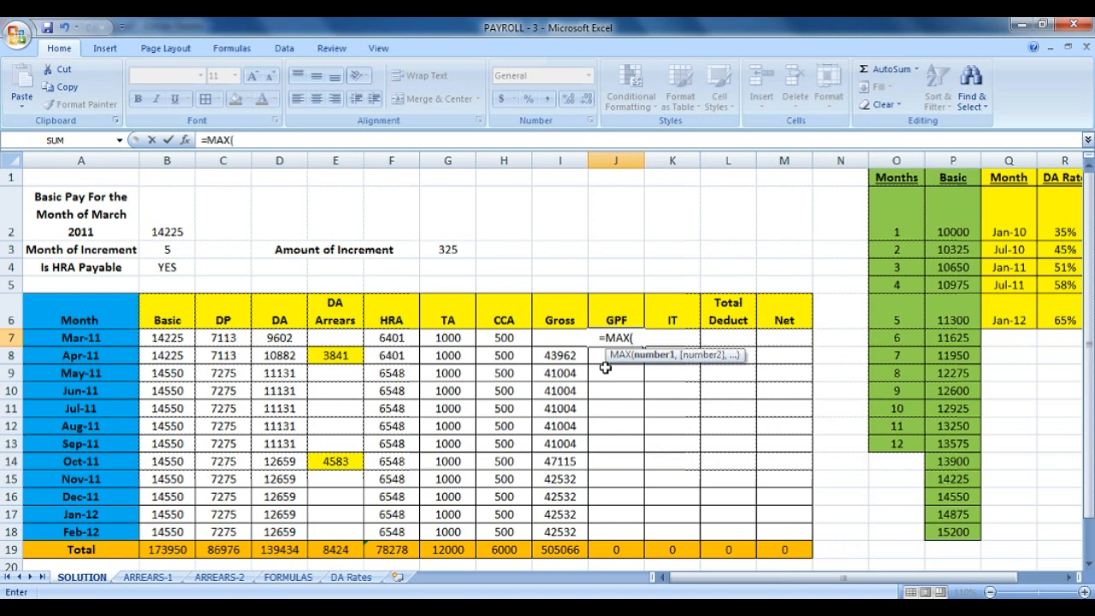
text(ROUND()
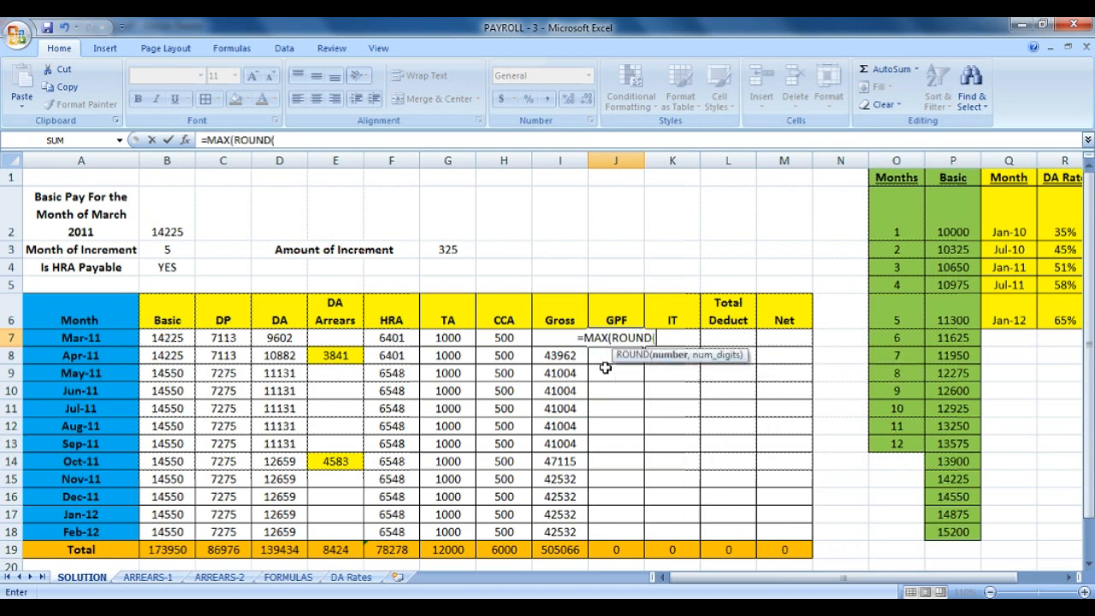
click(184, 337)
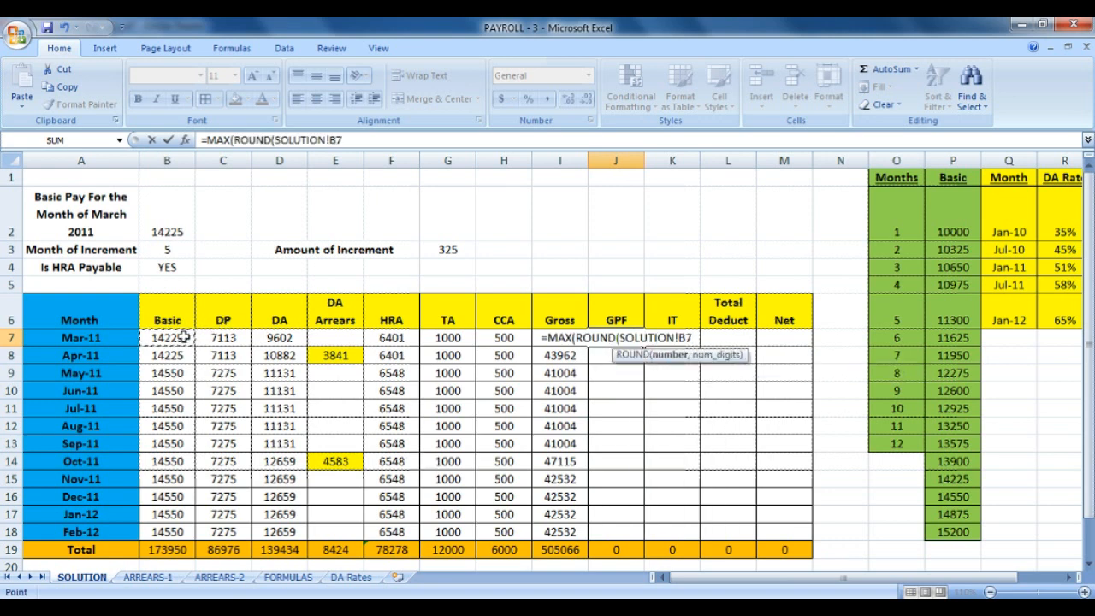
key(BackSpace)
key(BackSpace)
key(BackSpace)
key(BackSpace)
key(BackSpace)
key(BackSpace)
key(BackSpace)
key(BackSpace)
key(BackSpace)
key(BackSpace)
key(BackSpace)
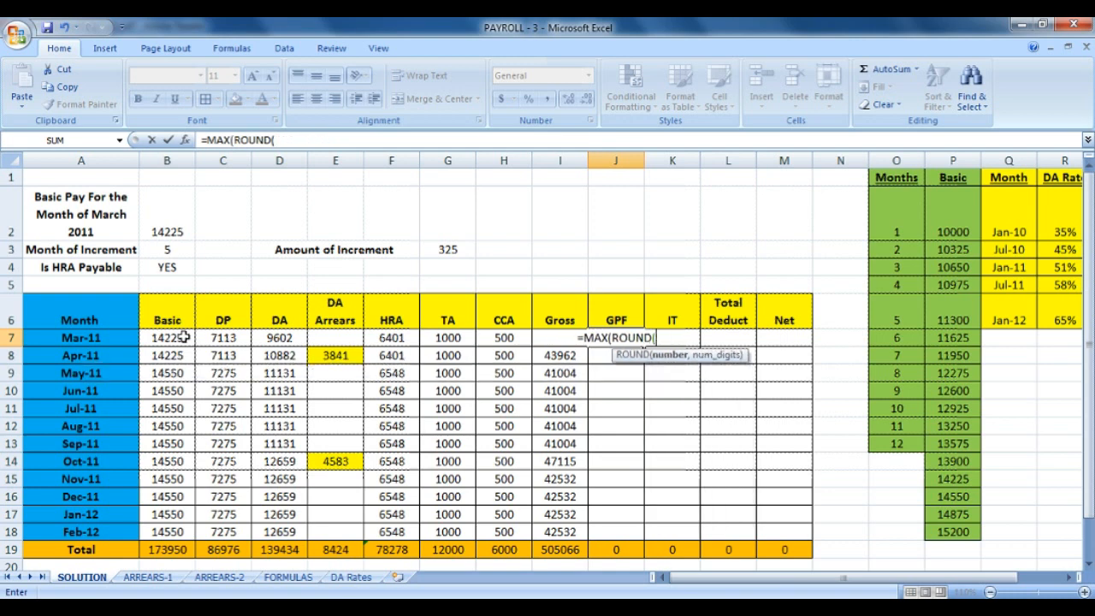
text(B7+)
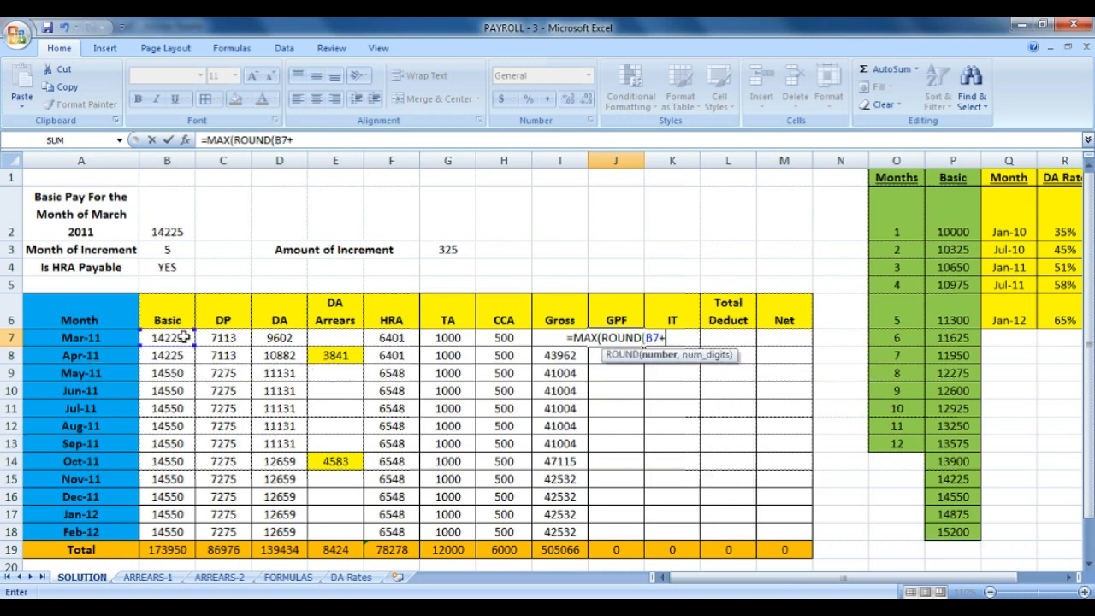
text(C7)
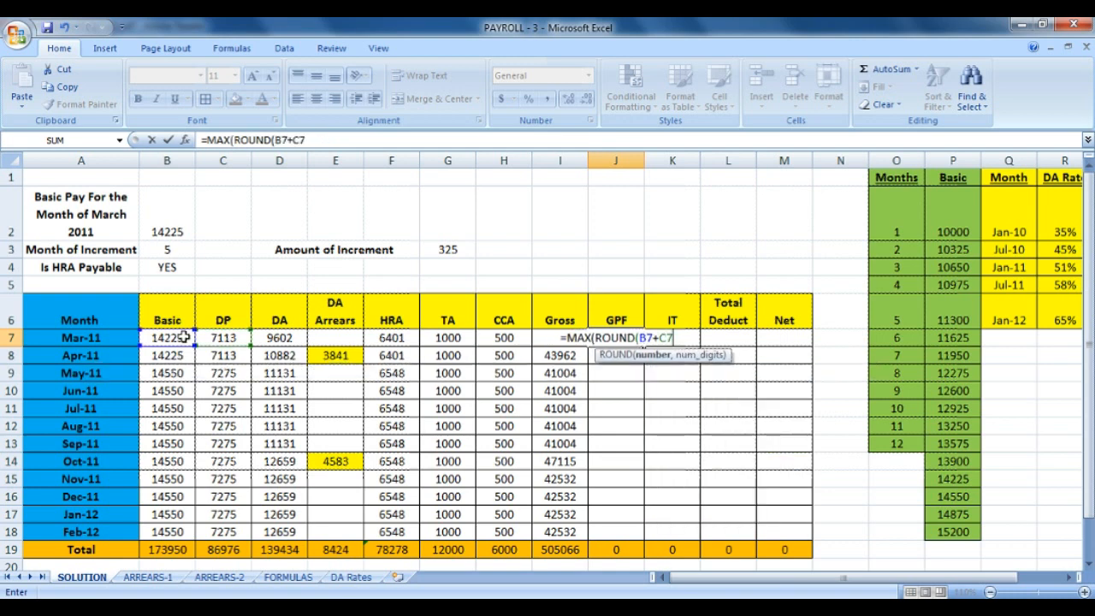
text()*)
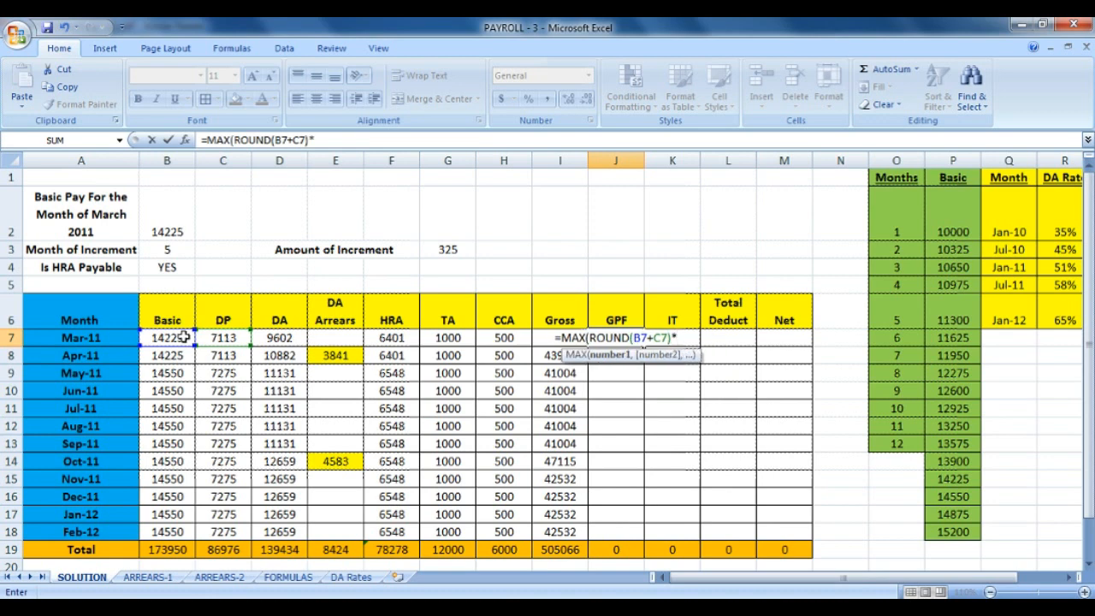
text(10%)
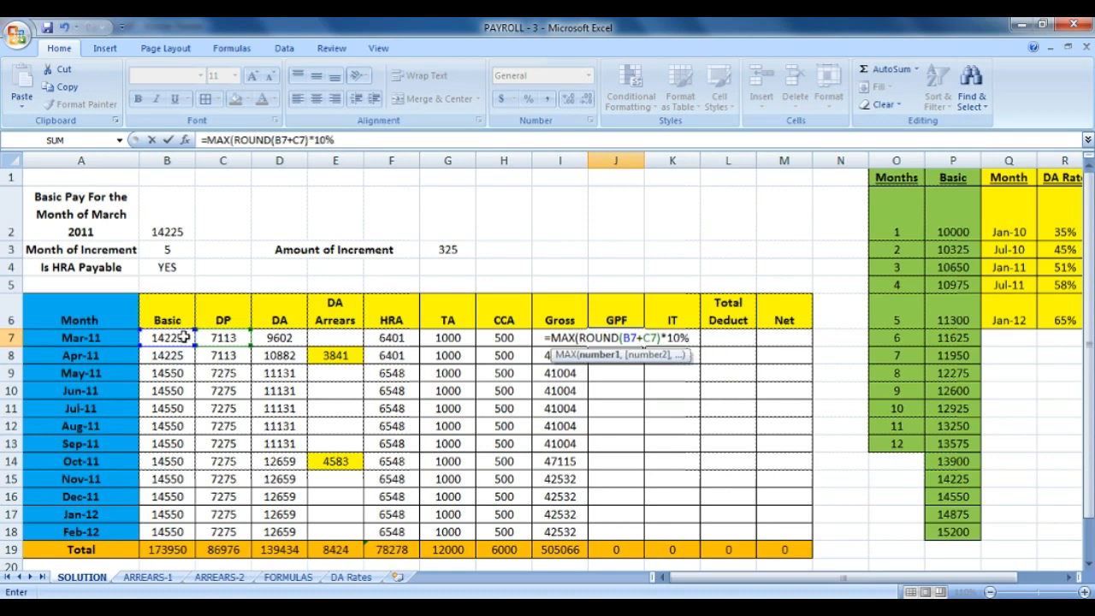
text(,0)
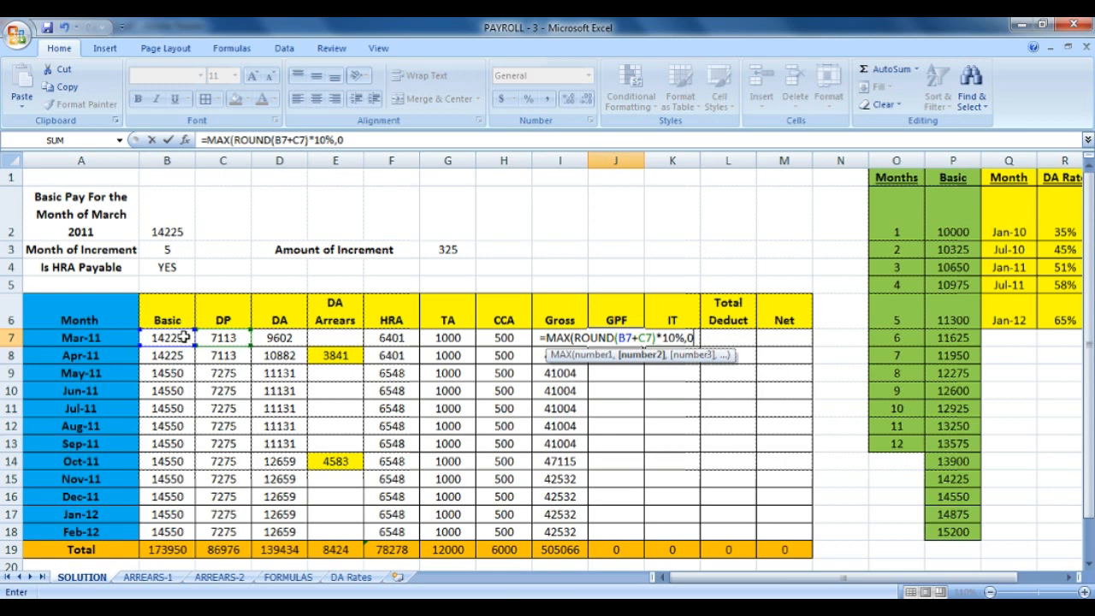
text())
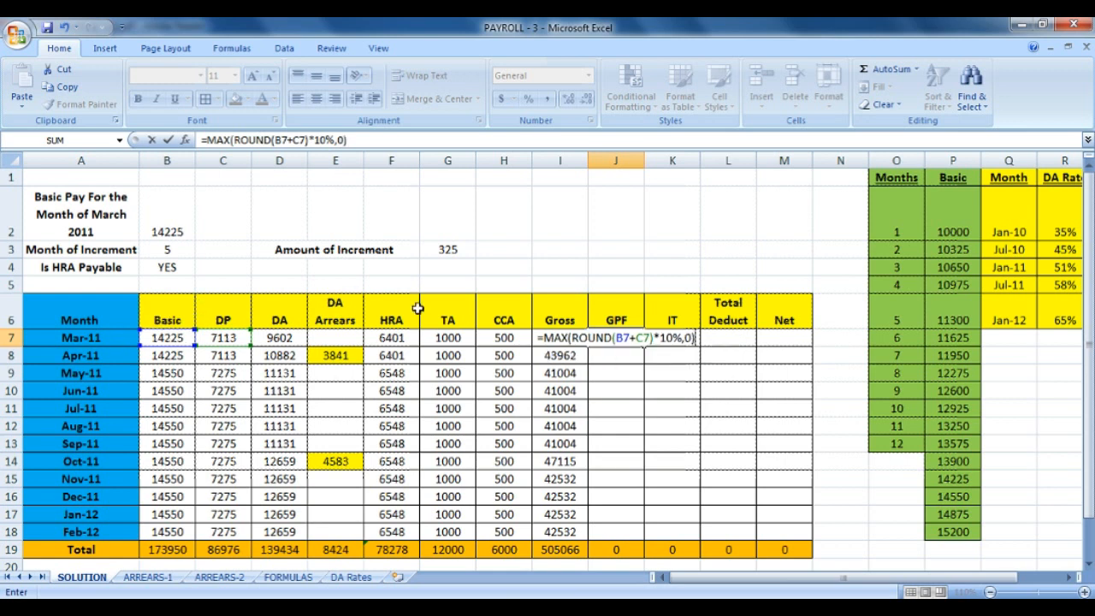
Add the missing bracket and 2000 minimum: =MAX(ROUND((B7+C7)*10%,0),2000), showing 2134.
click(615, 341)
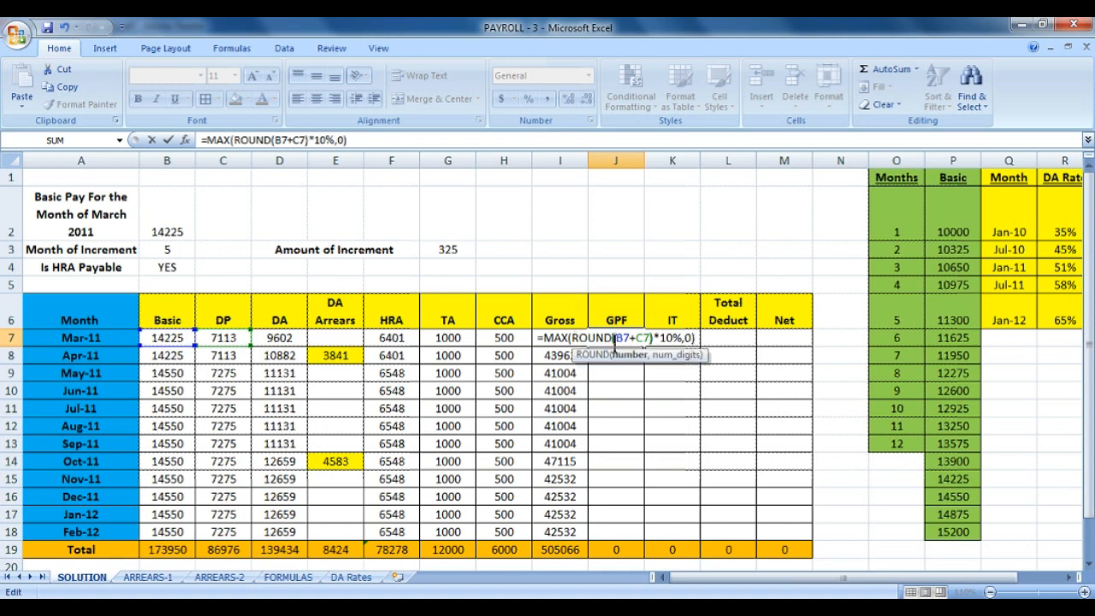
text(()
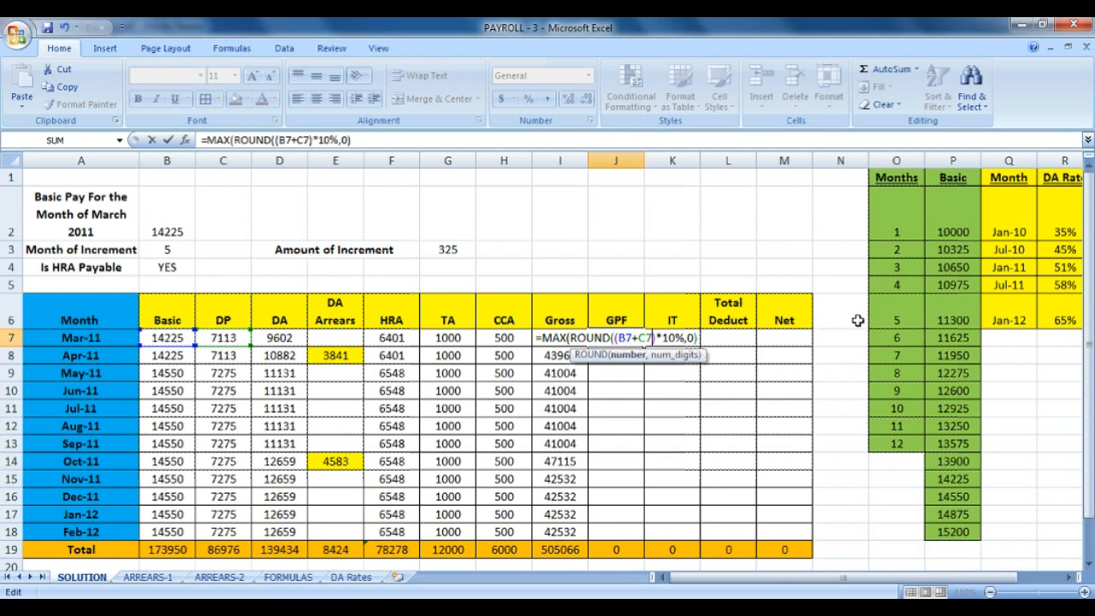
key(Right)
key(Right)
key(Right)
key(Right)
key(Right)
key(Right)
key(Right)
key(Right)
key(Right)
key(Right)
key(Right)
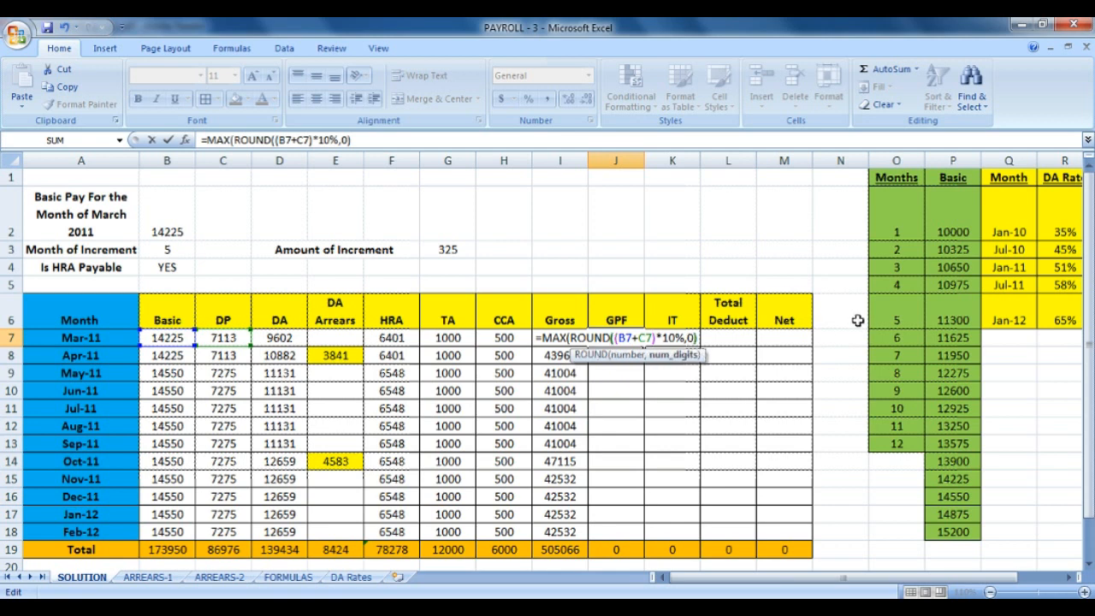
key(Right)
key(Right)
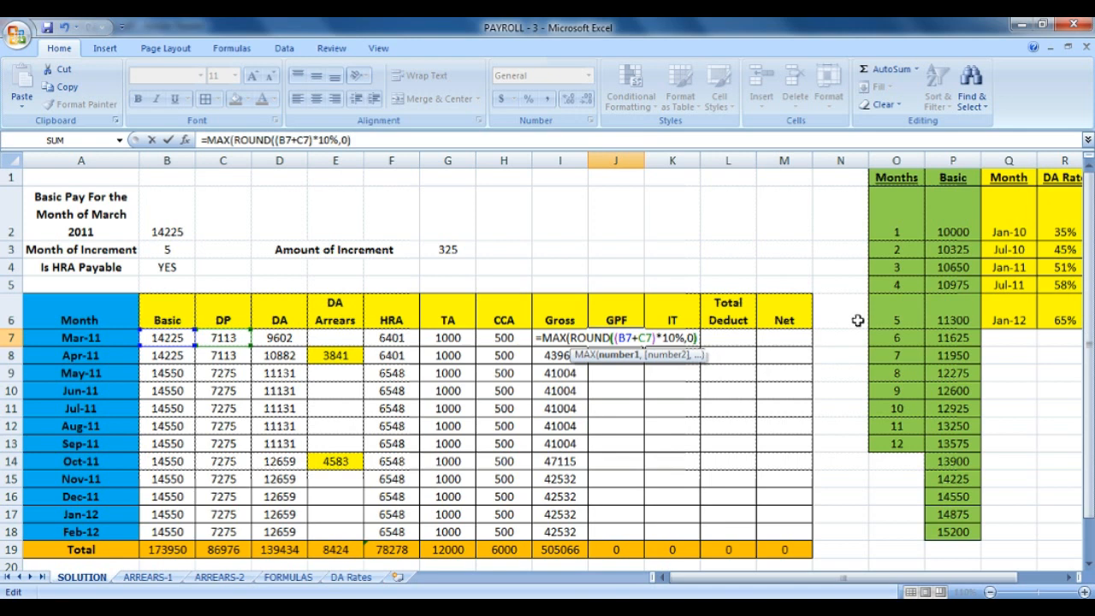
text(,)
text(2000)
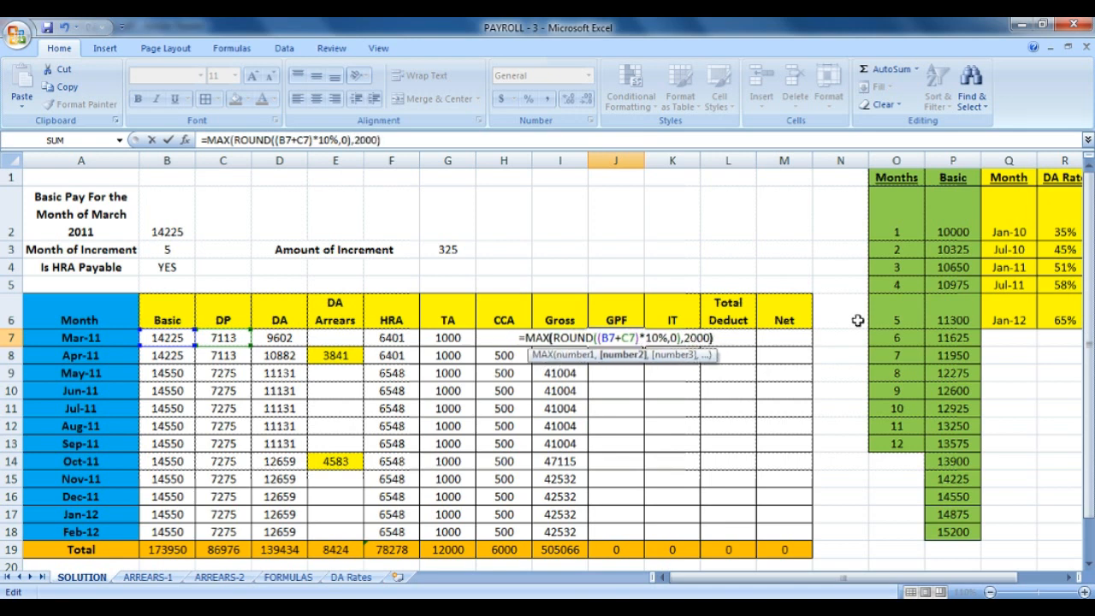
key(Return)
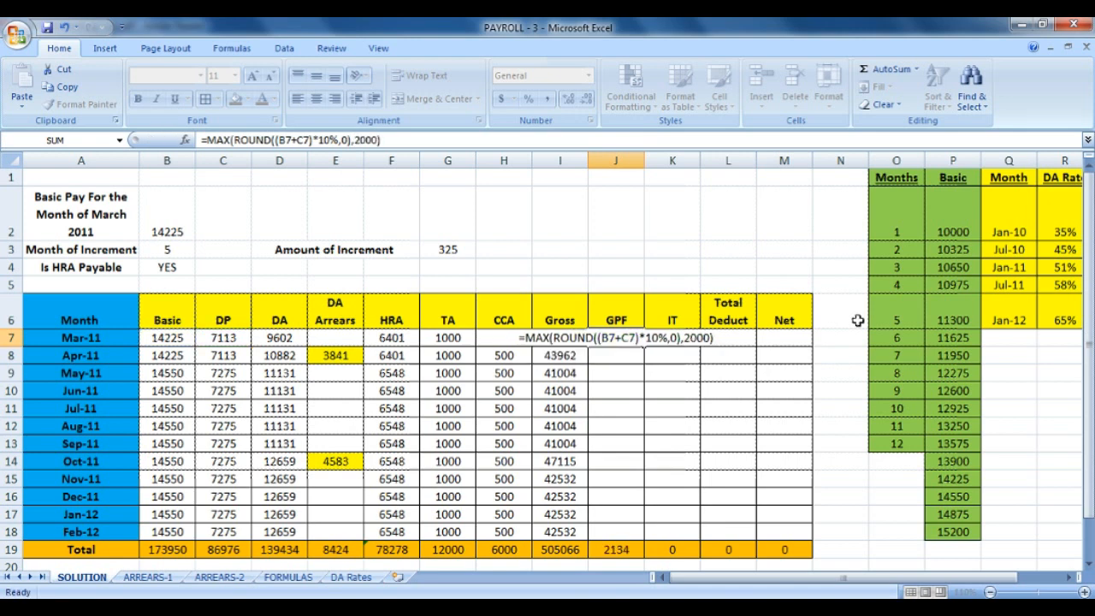
Copy J7's GPF formula down to J18 for a 26098 total, then show the FORMULAS sheet.
click(635, 338)
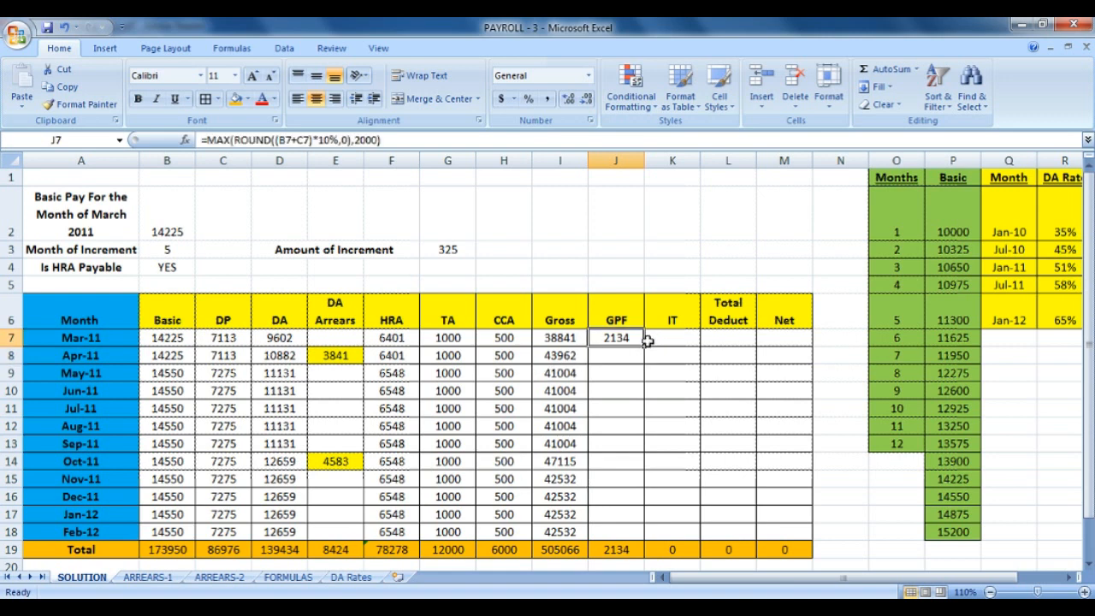
drag(644, 346, 635, 535)
drag(630, 355, 624, 447)
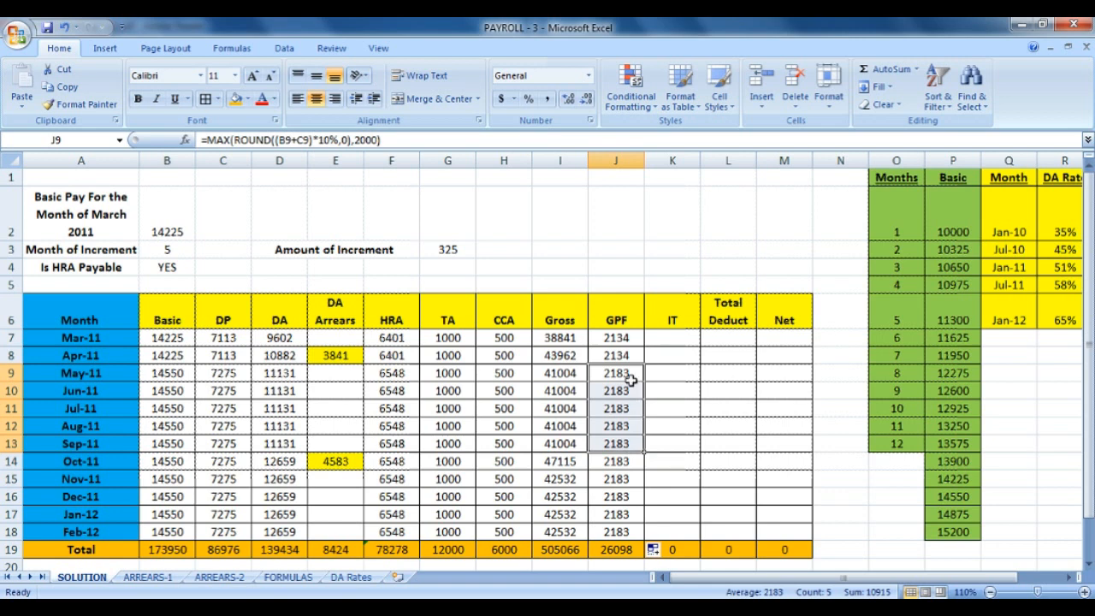
drag(631, 376, 638, 351)
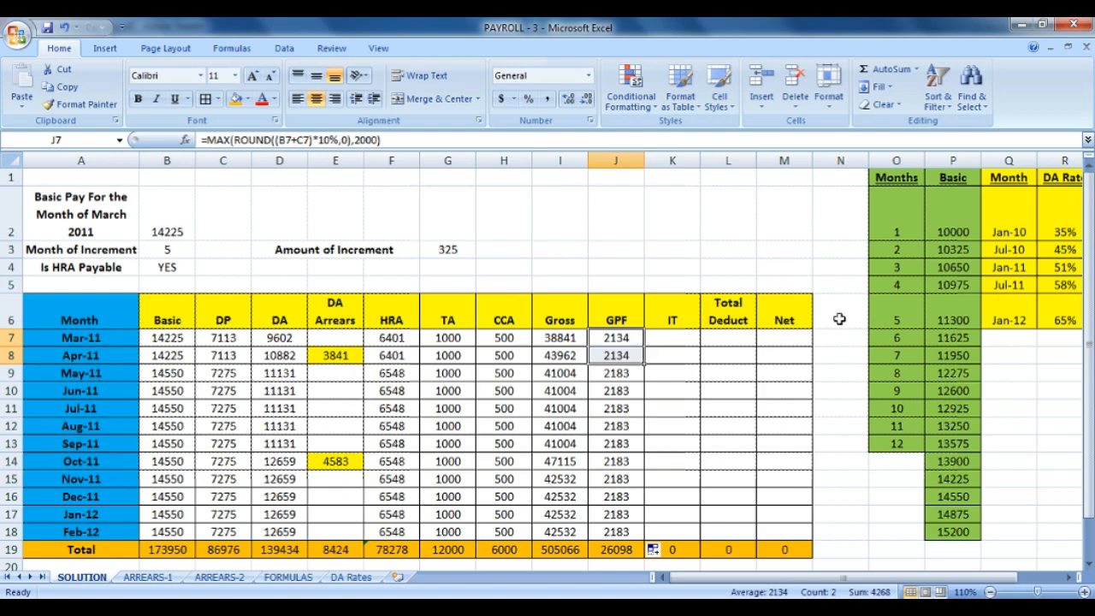
click(675, 338)
click(287, 577)
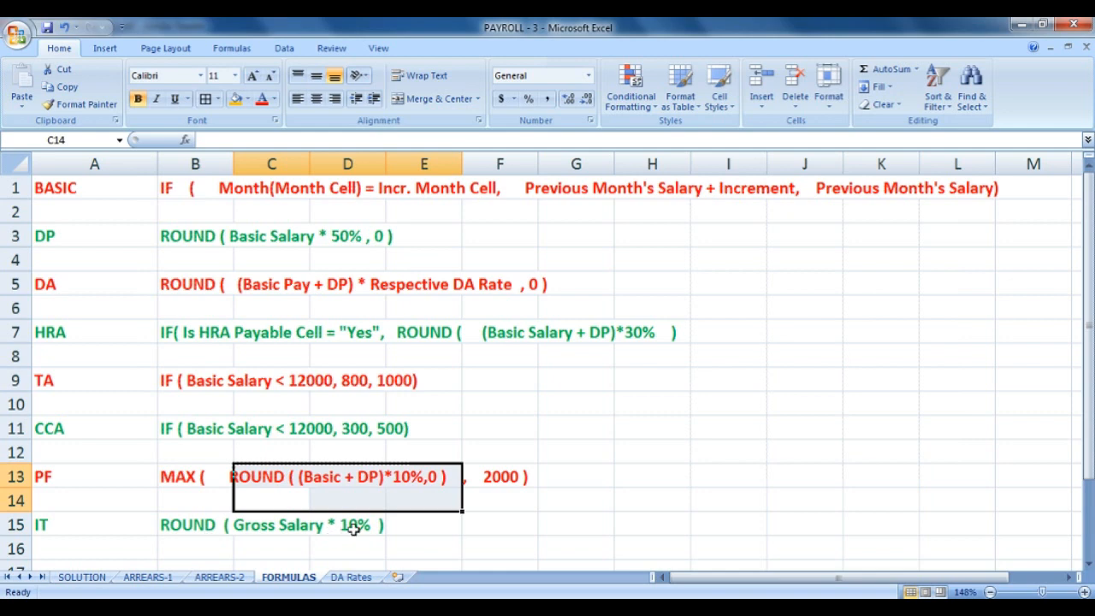
On the FORMULAS sheet, append ', 0' to the IT formula description in B15.
click(190, 532)
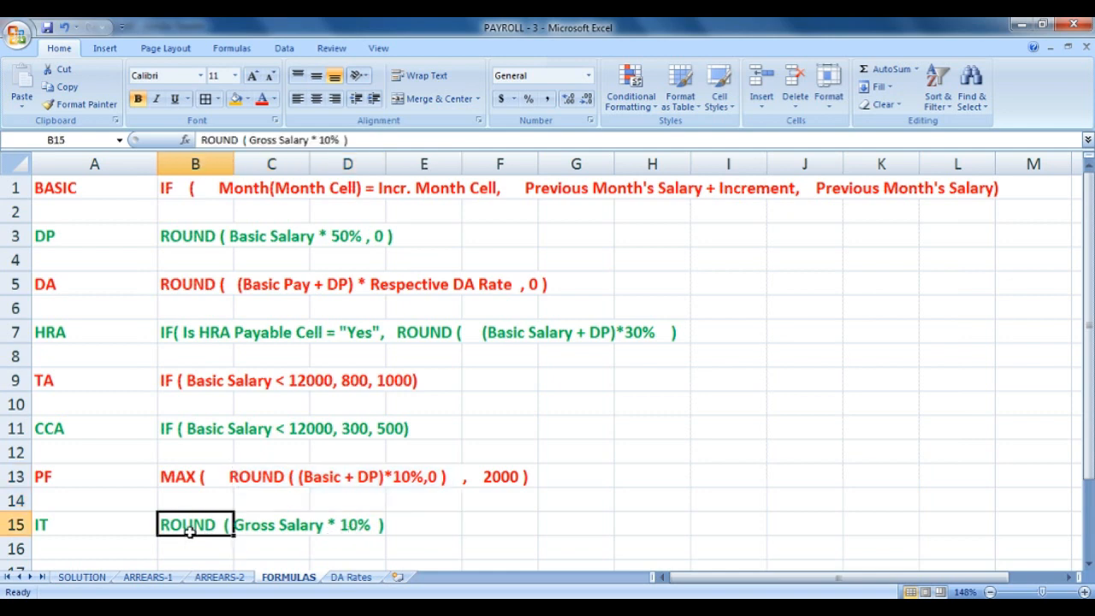
double_click(190, 532)
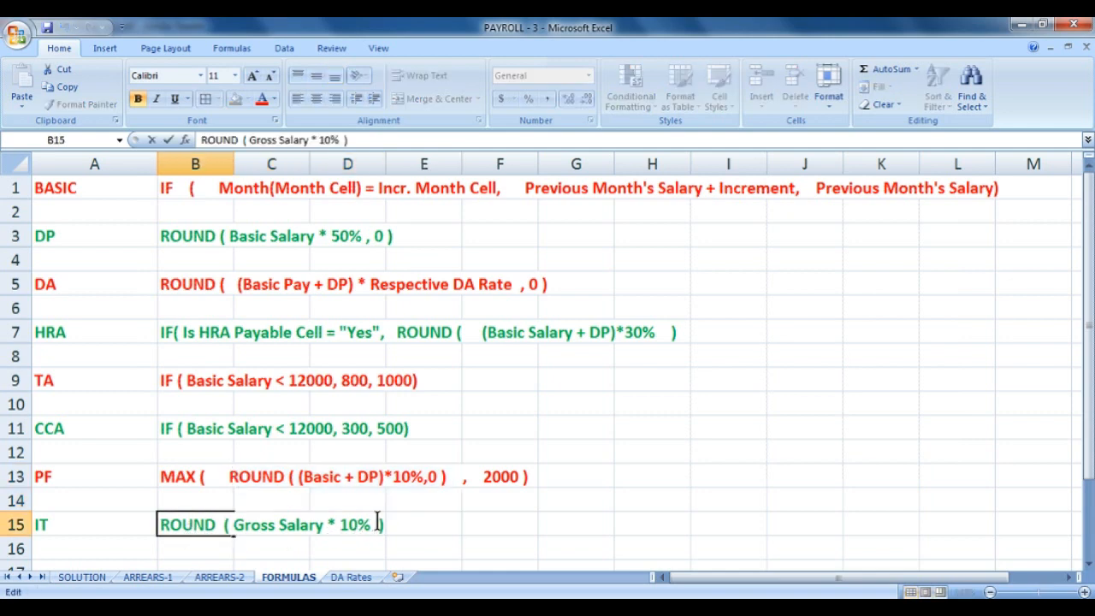
text(, 0)
key(Return)
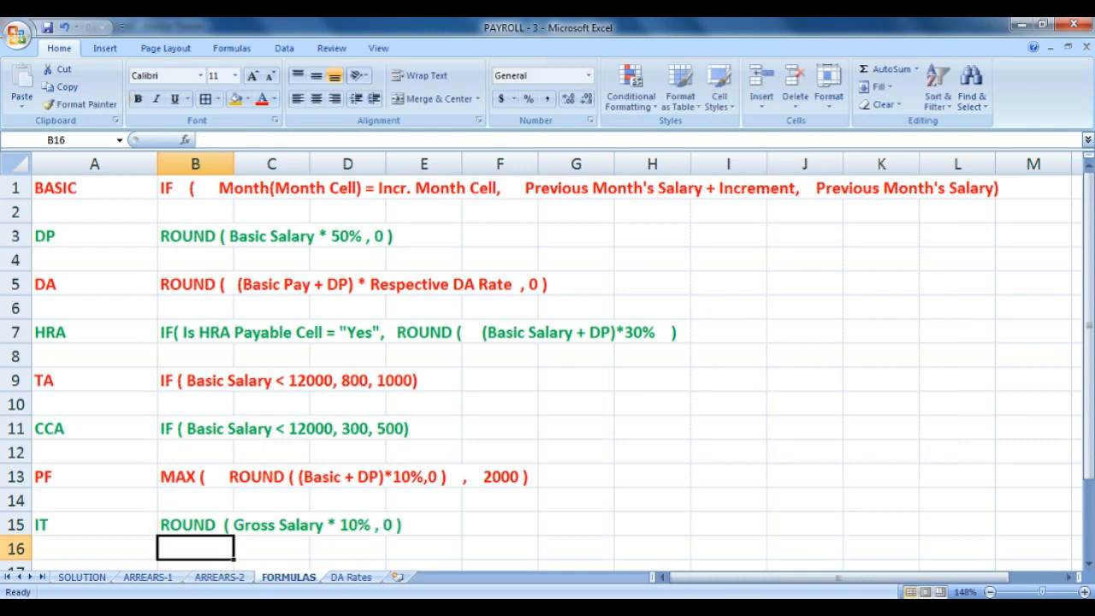
Enter =ROUND(I7*10%,0) in K7 on SOLUTION and fill it down to K18, totalling 50504.
click(82, 577)
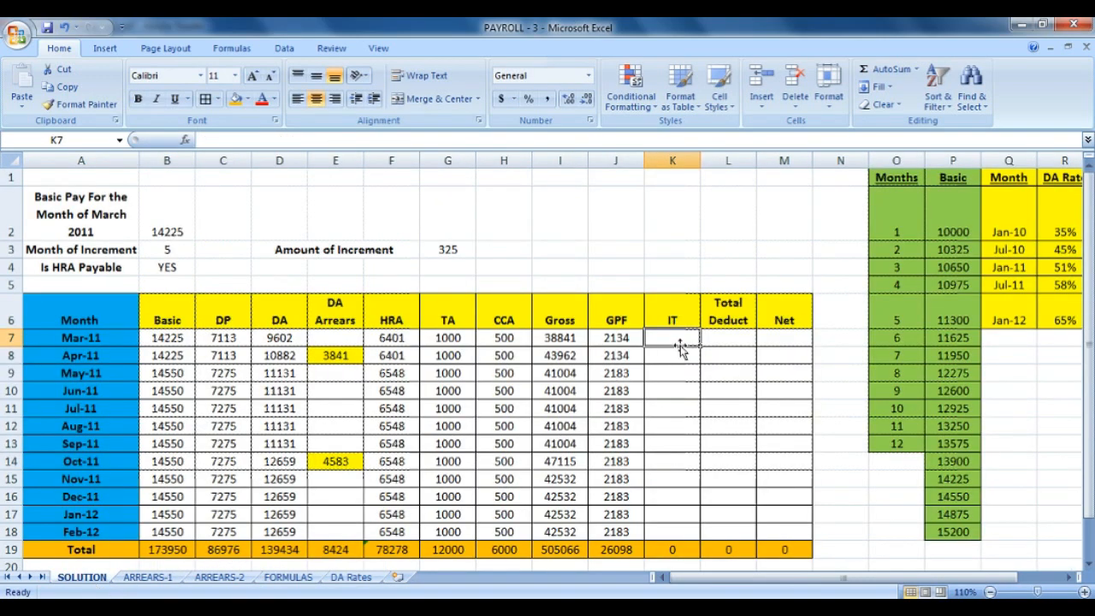
text(=ROU)
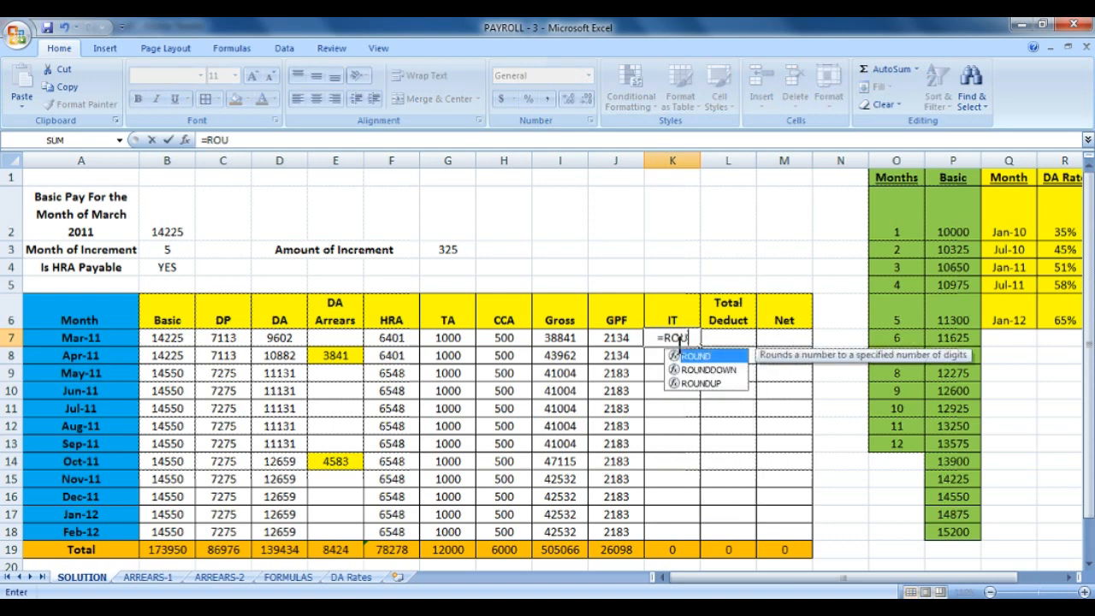
text(ND()
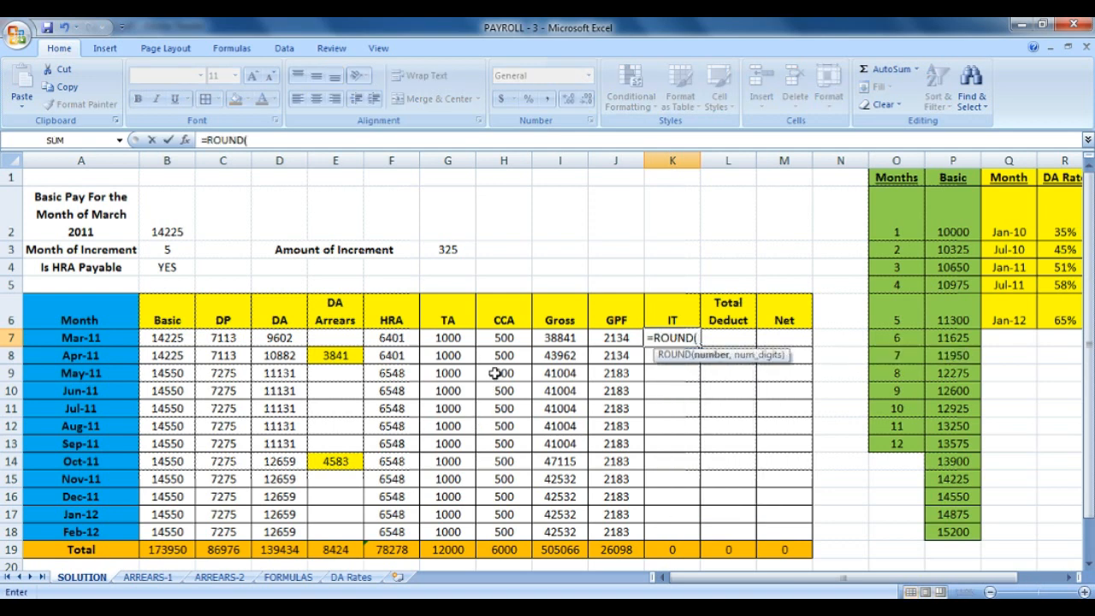
click(580, 338)
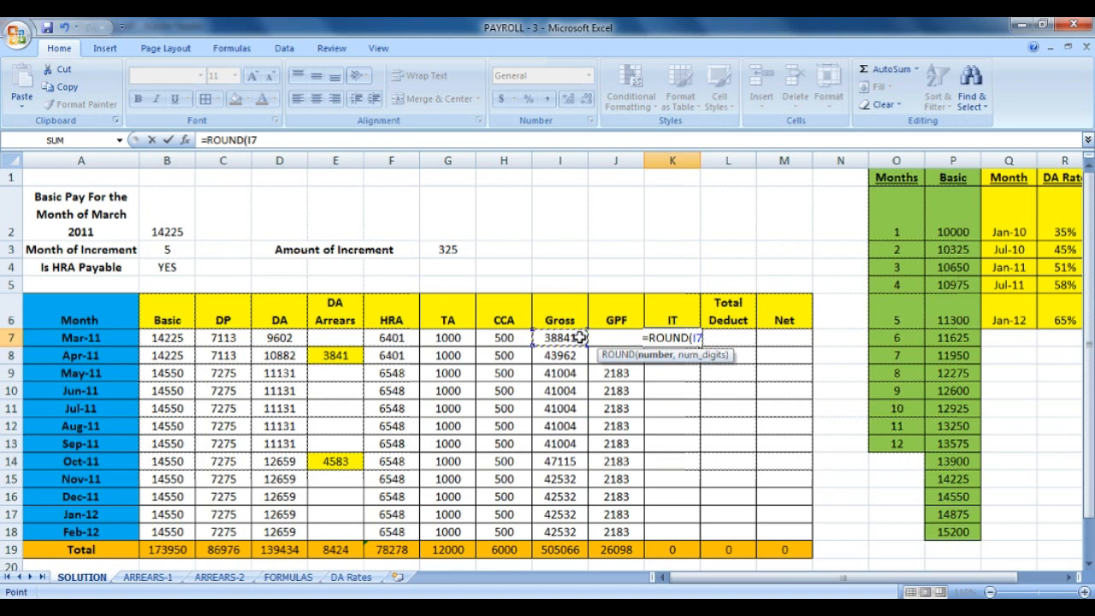
text(*)
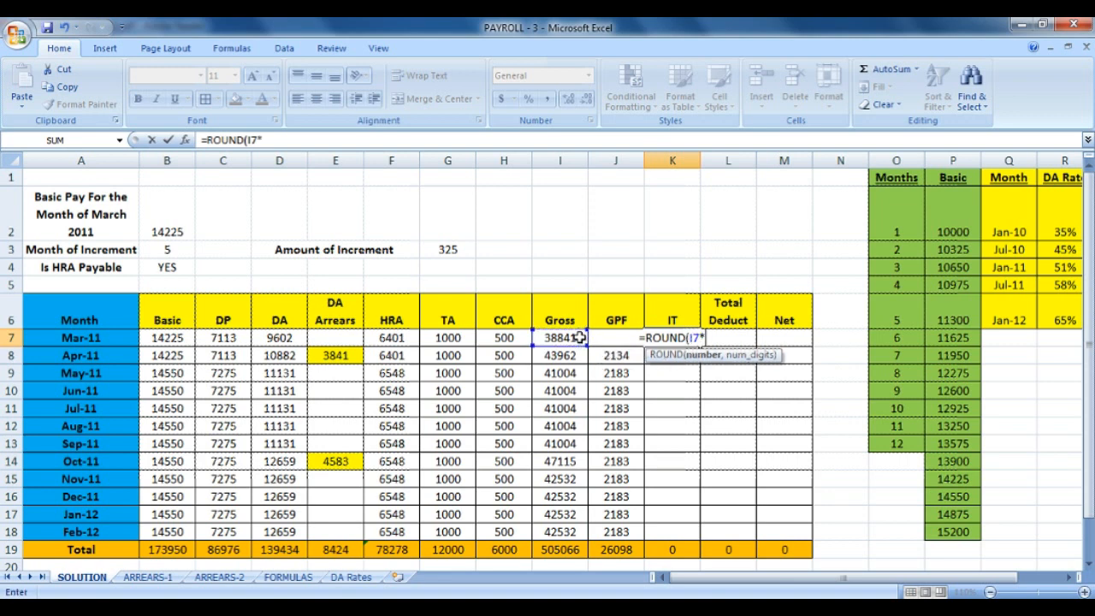
text(10%)
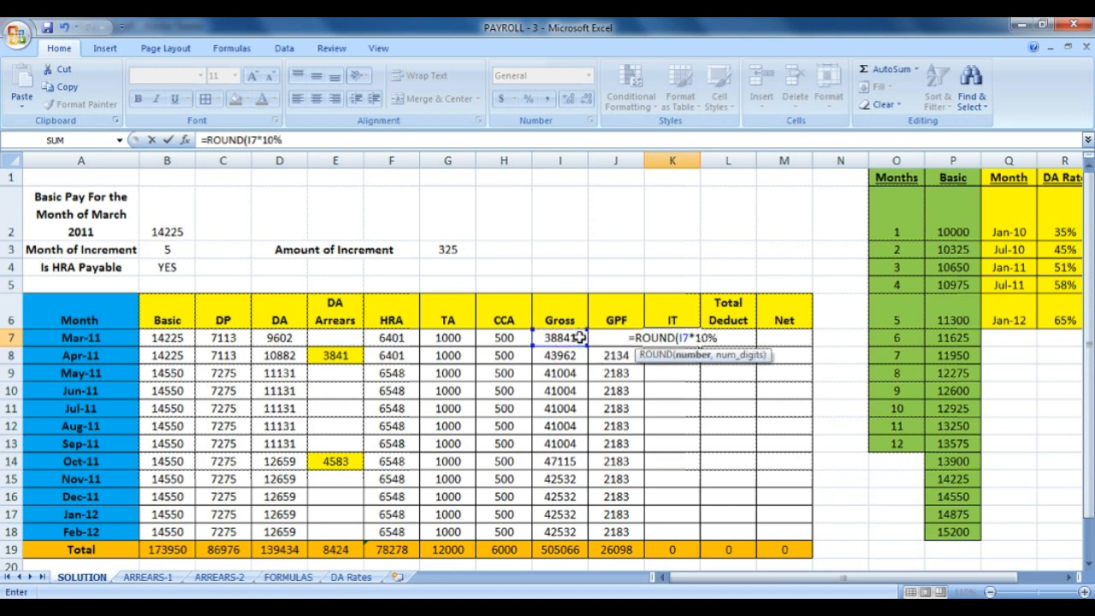
text(,0))
key(Return)
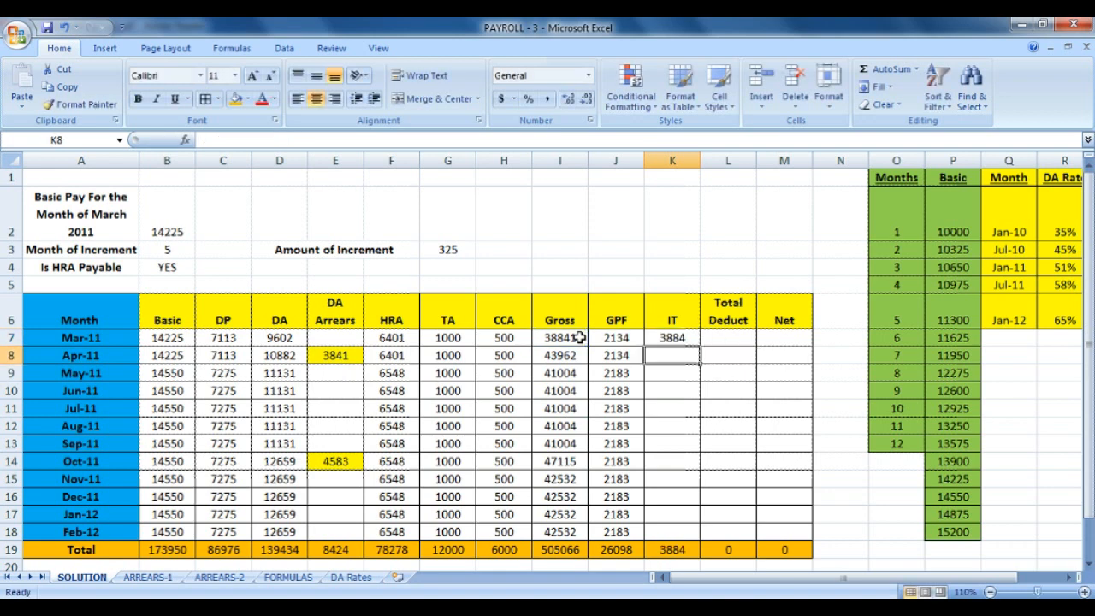
click(682, 336)
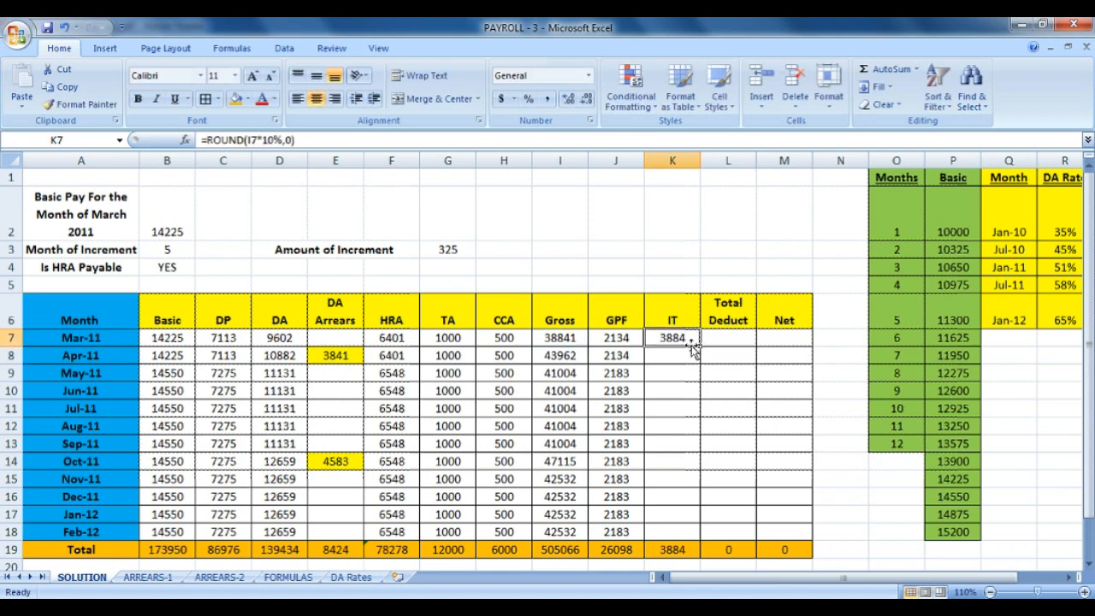
drag(701, 343, 682, 536)
click(690, 551)
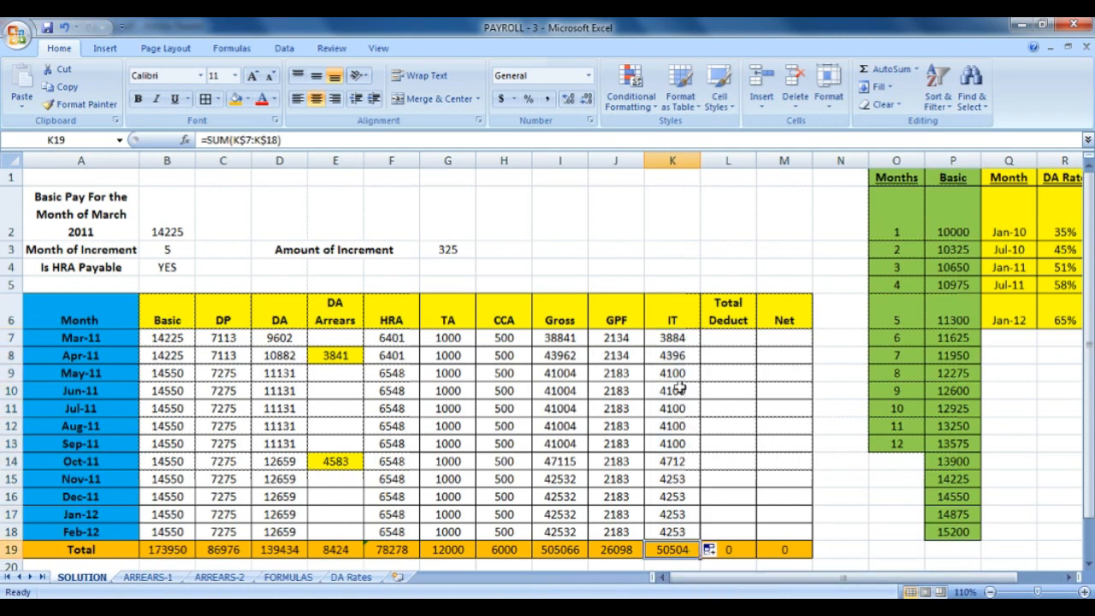
drag(680, 374, 671, 484)
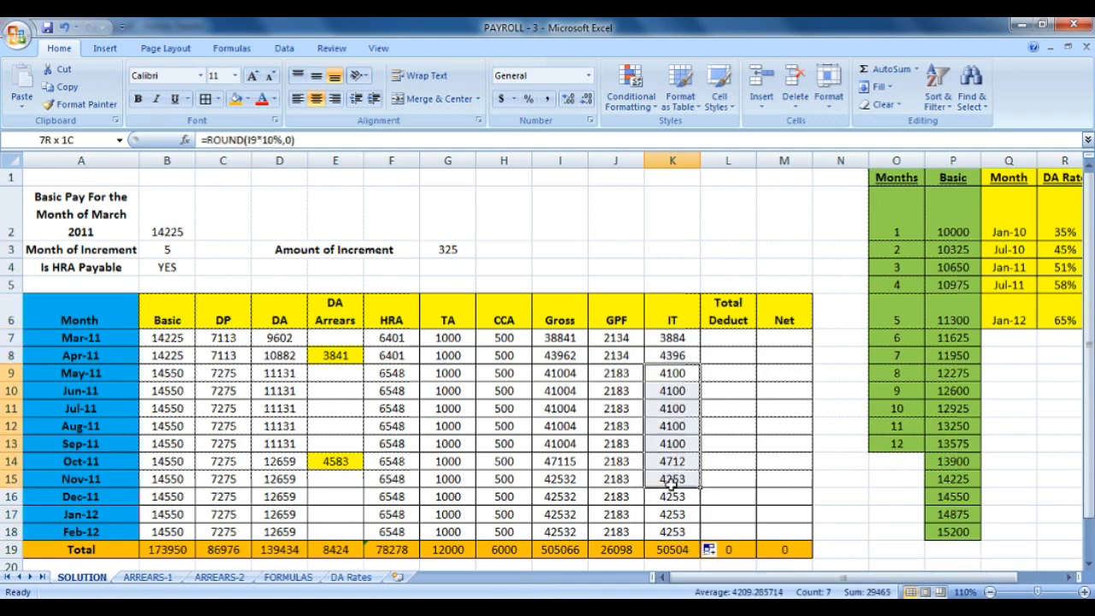
click(745, 339)
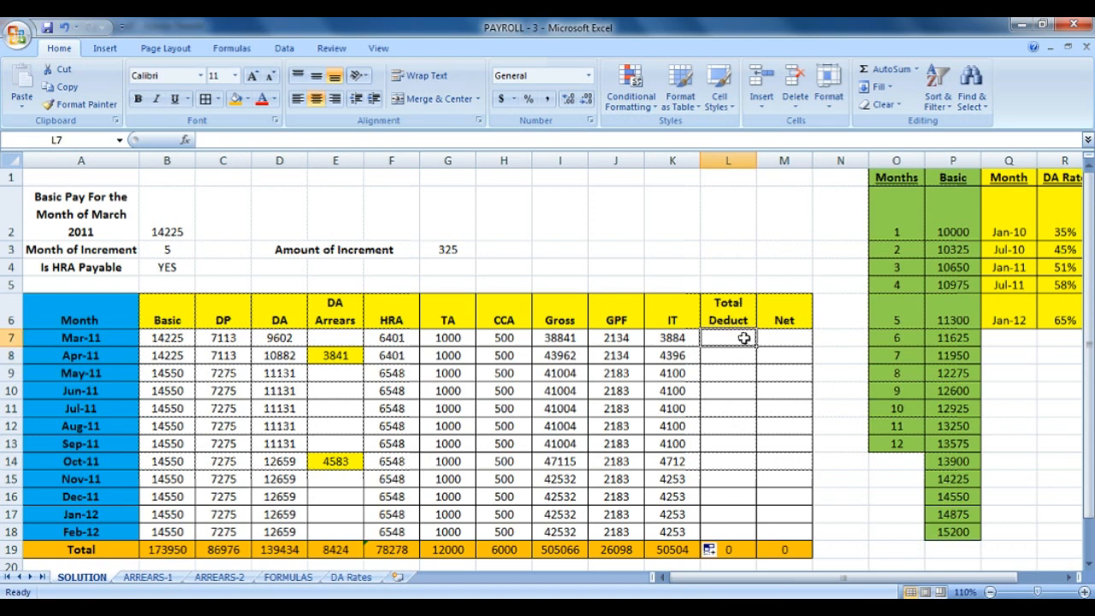
Enter the Total Deduct formula =J7+K7 in L7 and fill it down through Feb-12.
text(=)
click(622, 338)
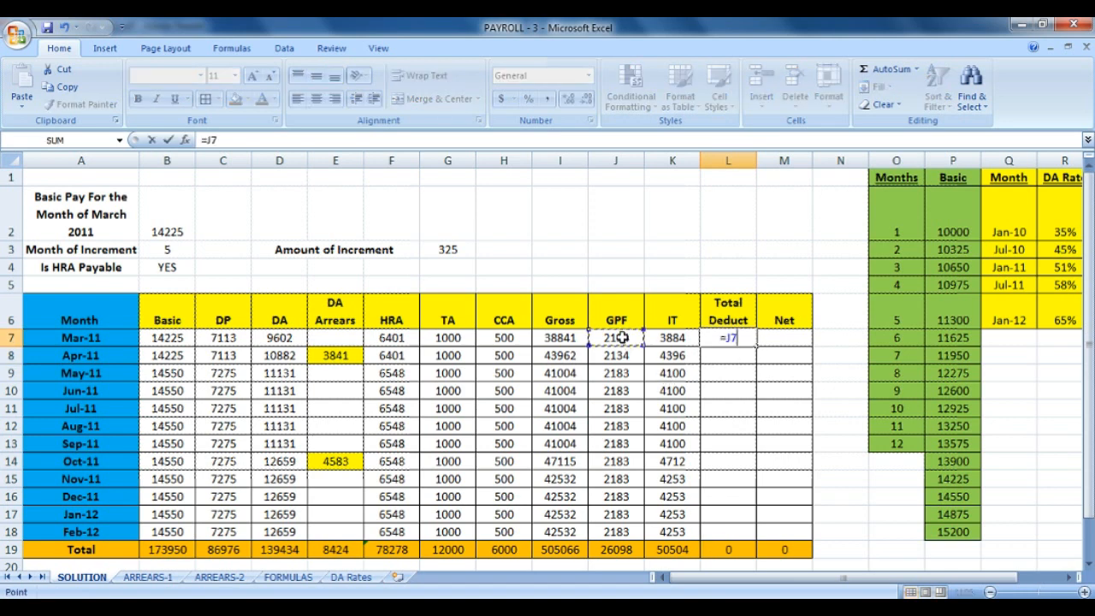
text(+)
click(687, 338)
key(Return)
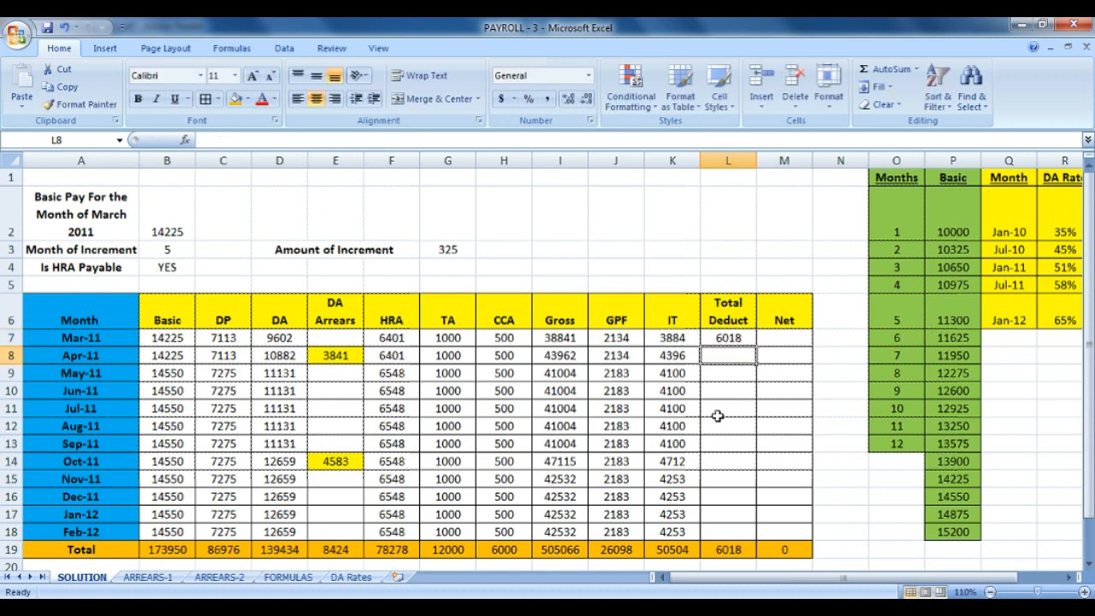
click(738, 340)
drag(758, 346, 750, 533)
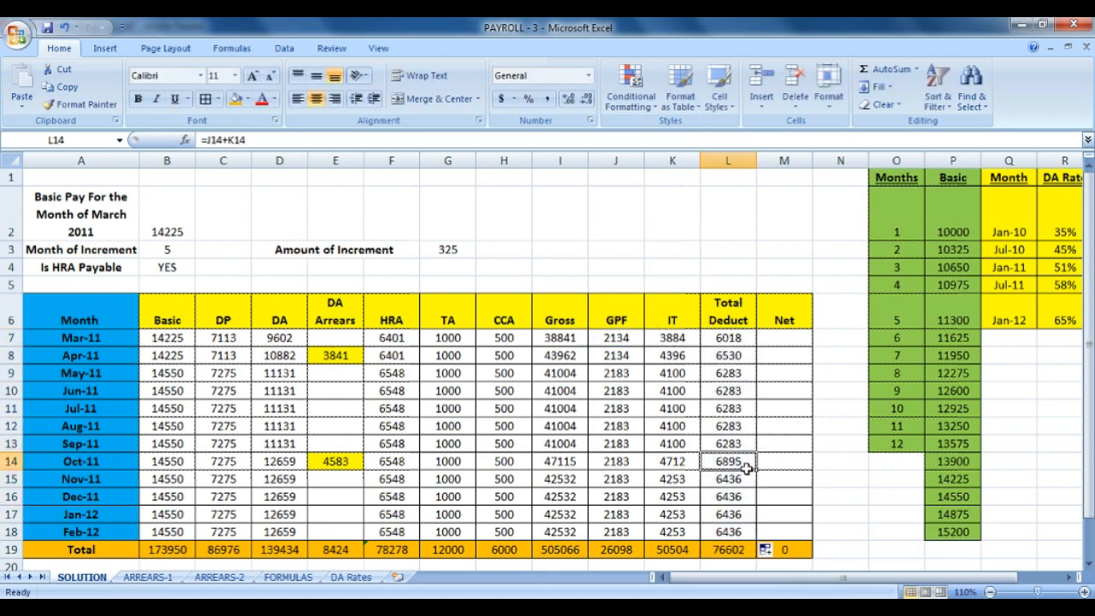
drag(552, 338, 556, 532)
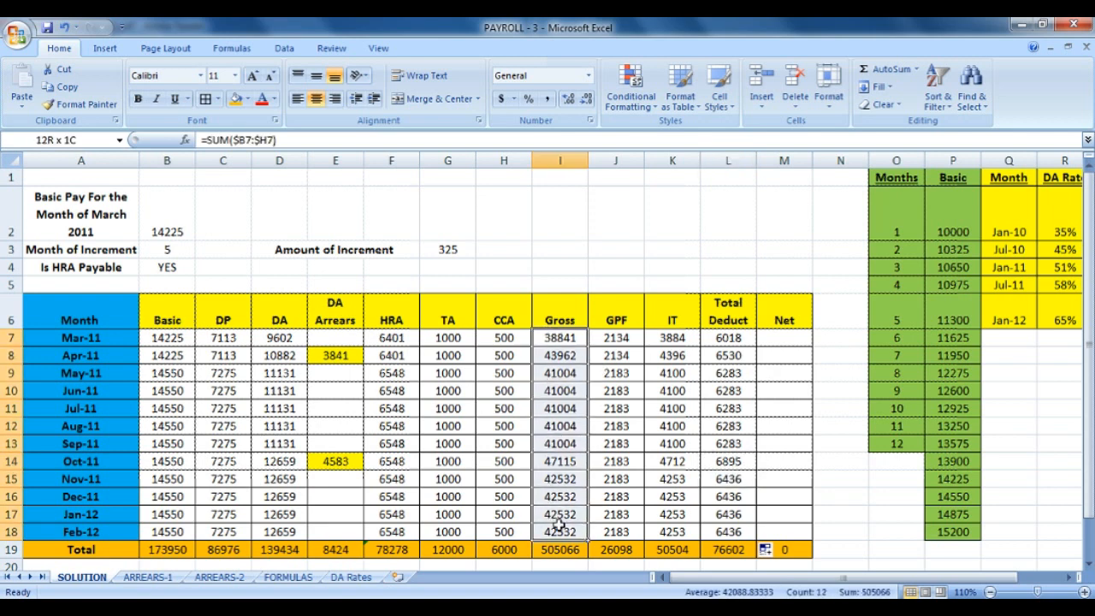
Shade the Gross (I7:I18) and Total Deduct (L7:L18) columns blue.
click(246, 99)
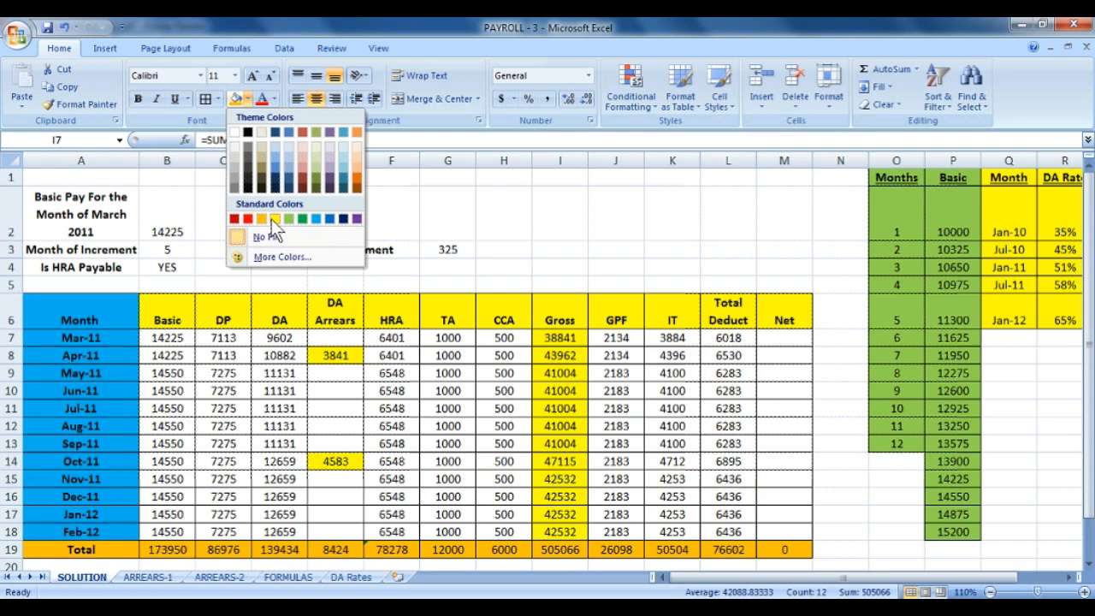
click(320, 222)
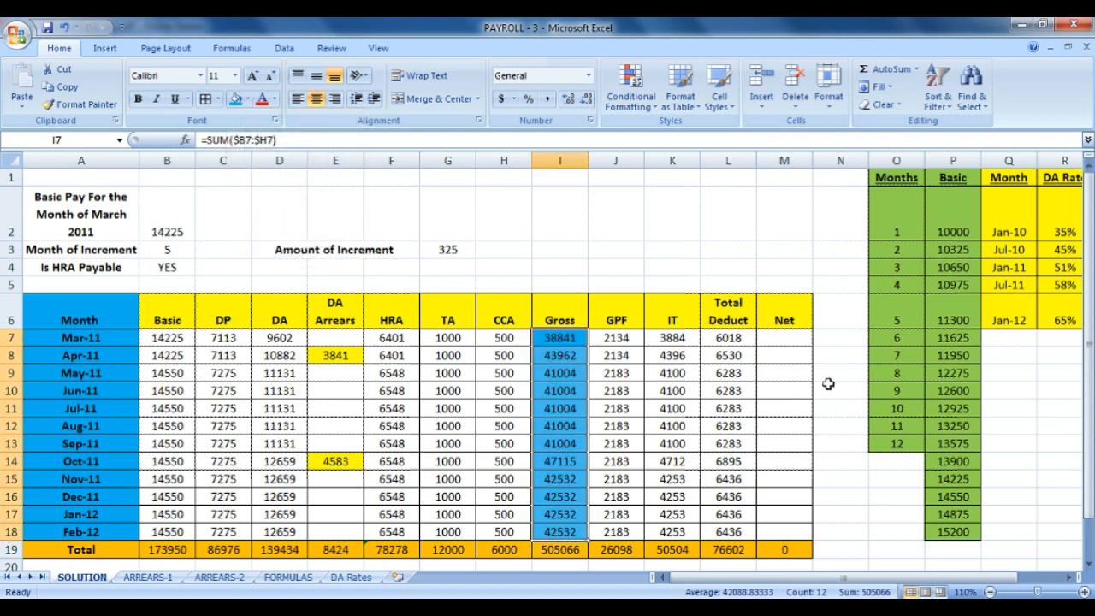
drag(741, 339, 746, 532)
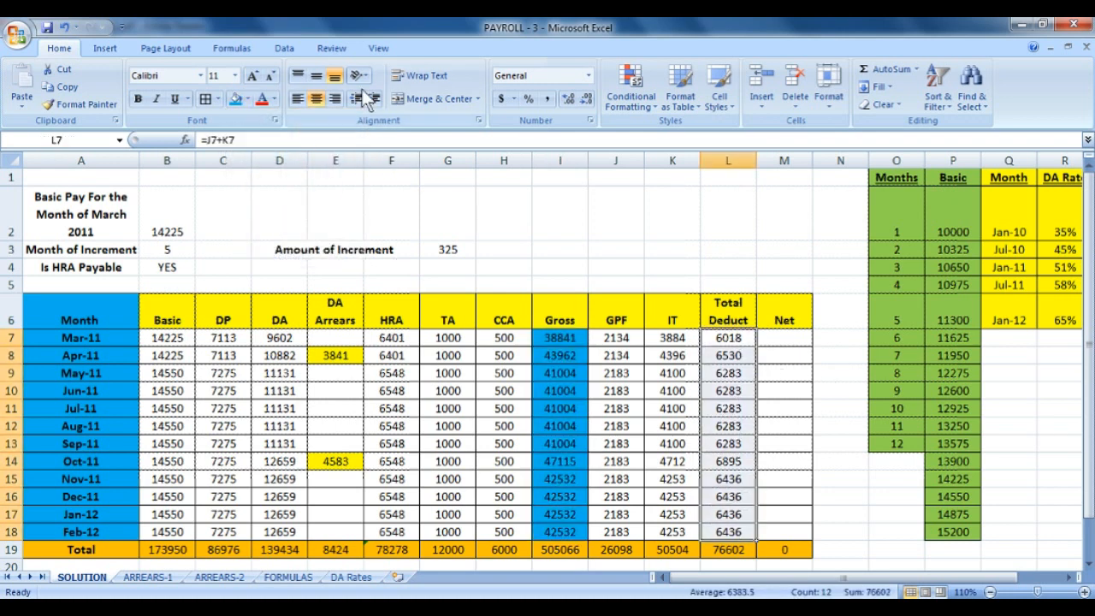
click(245, 100)
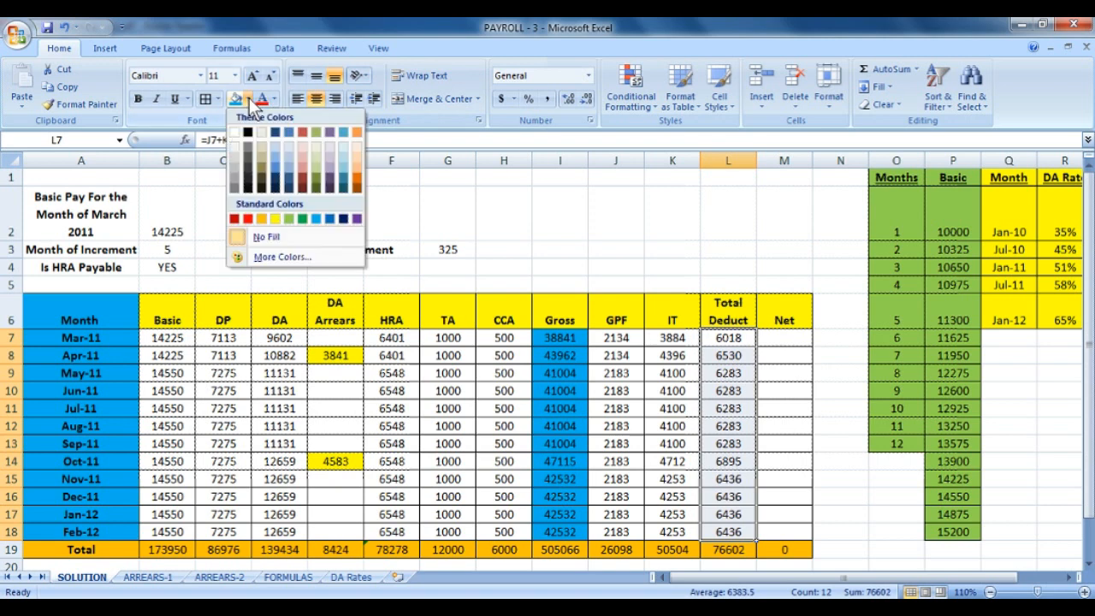
click(315, 220)
Enter the Net formula =I7-L7 in M7 and fill it down to M18.
click(770, 336)
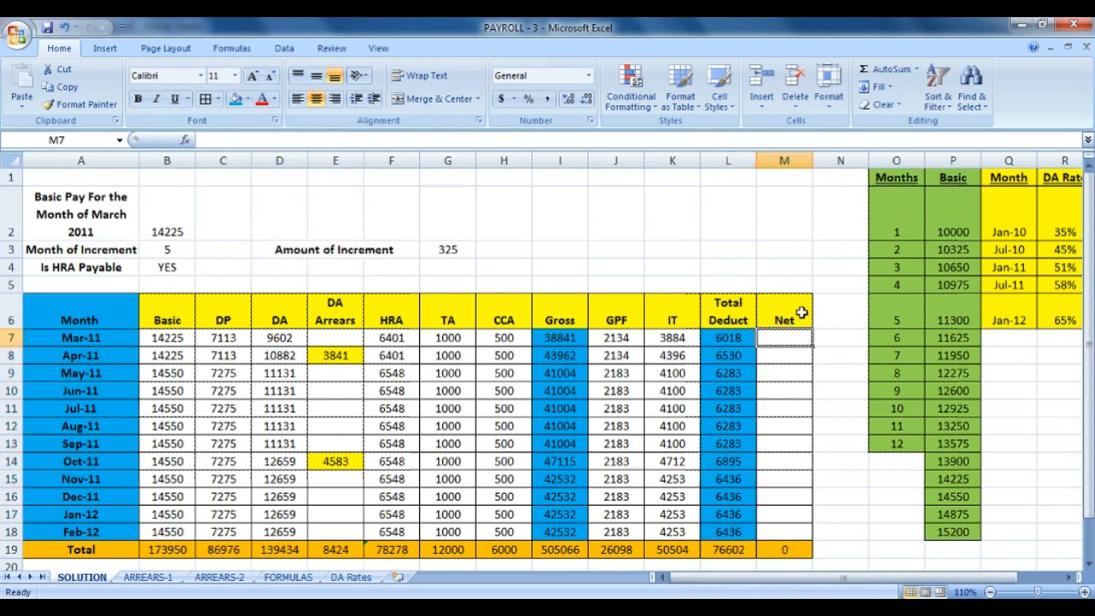
text(=)
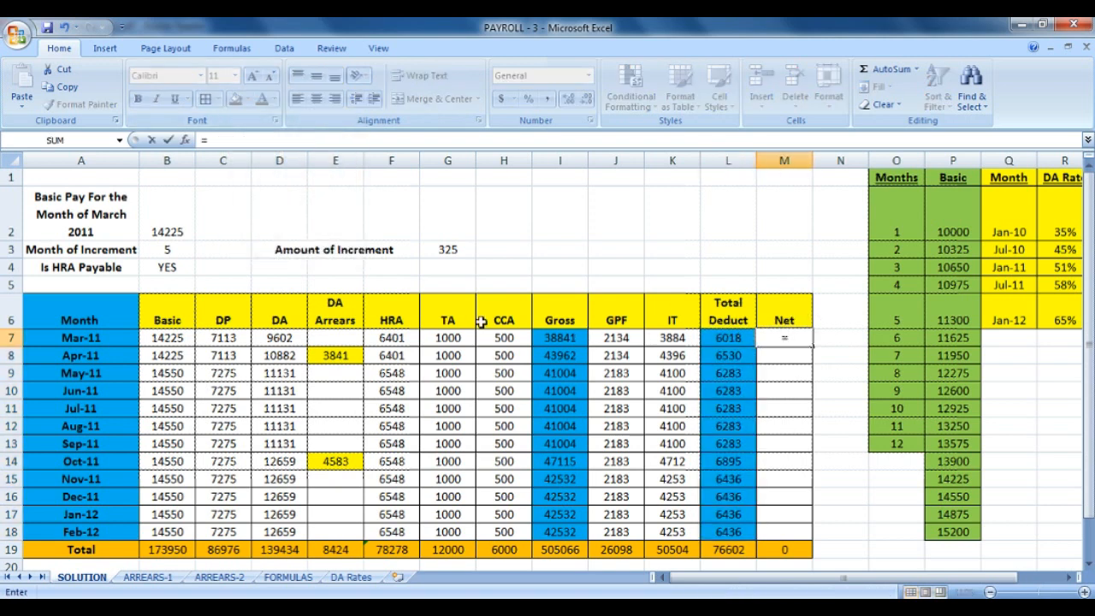
click(577, 339)
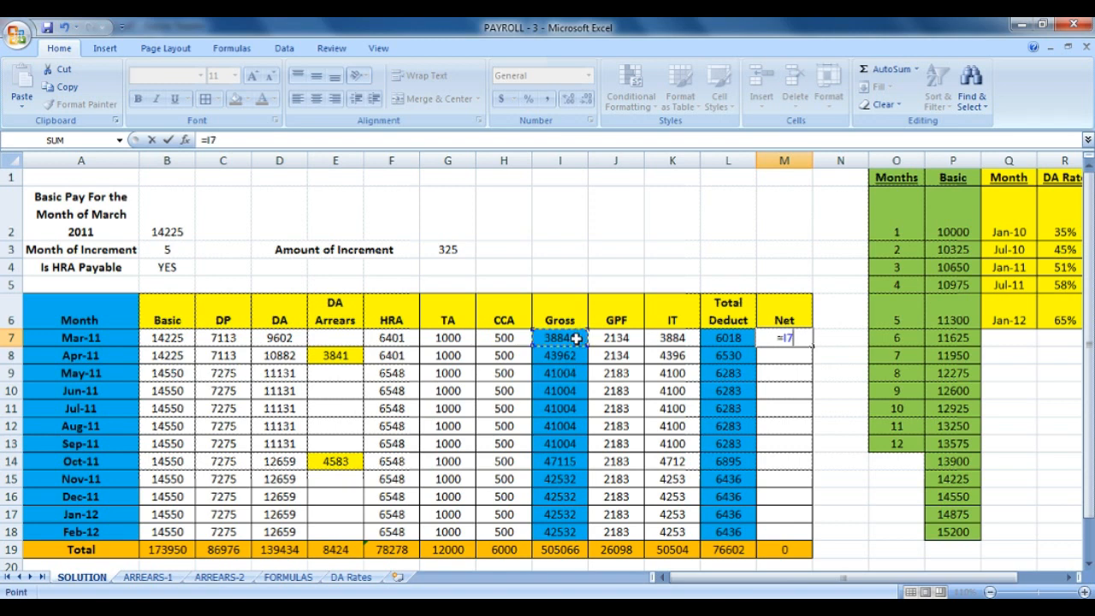
text(-)
click(733, 340)
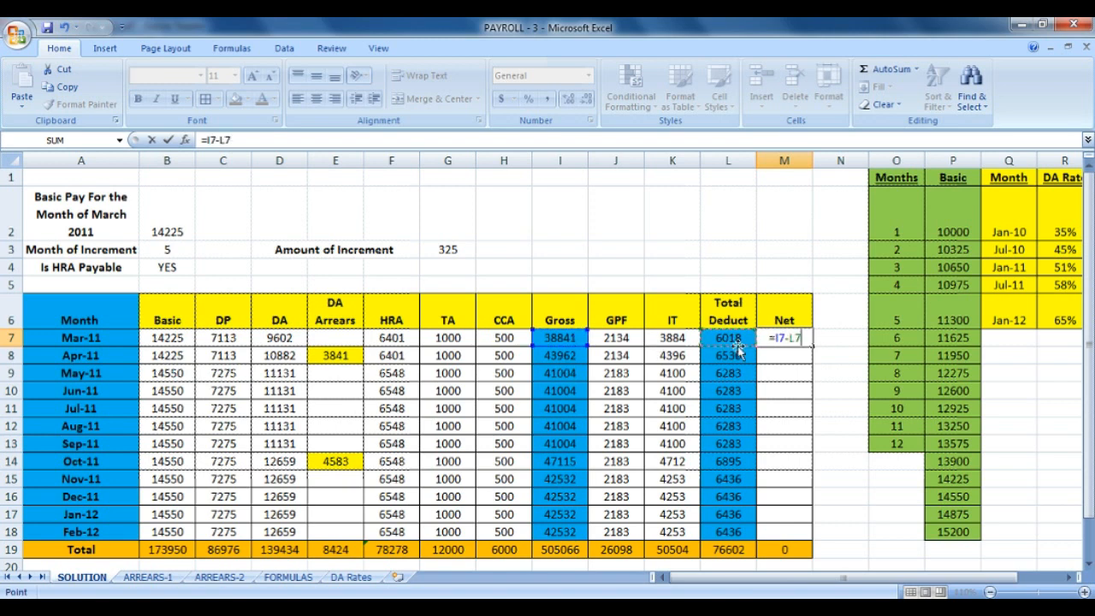
key(Return)
click(804, 341)
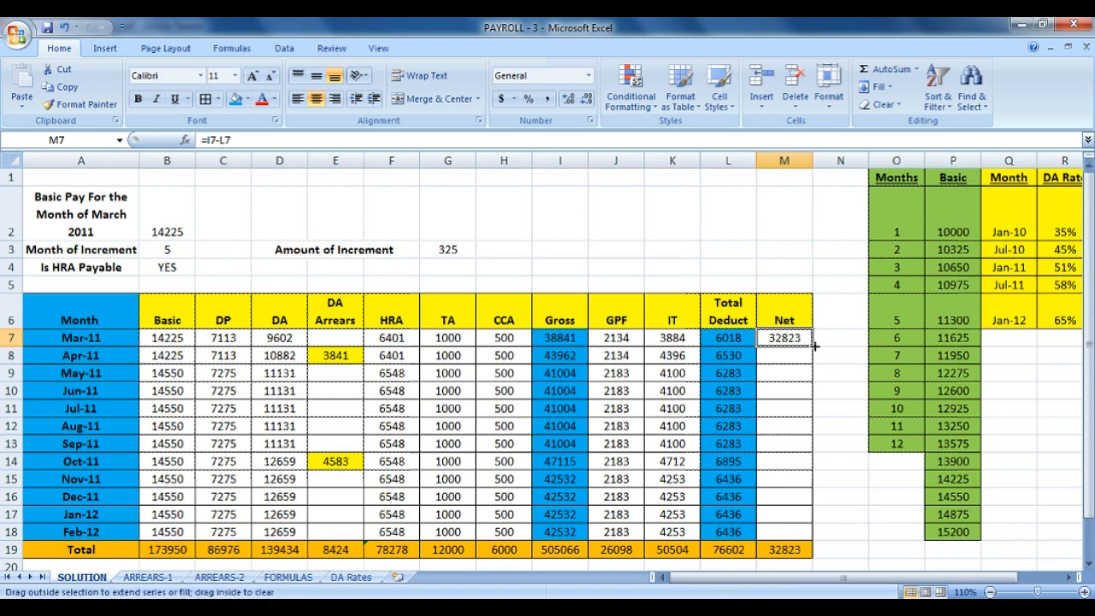
drag(815, 346, 819, 532)
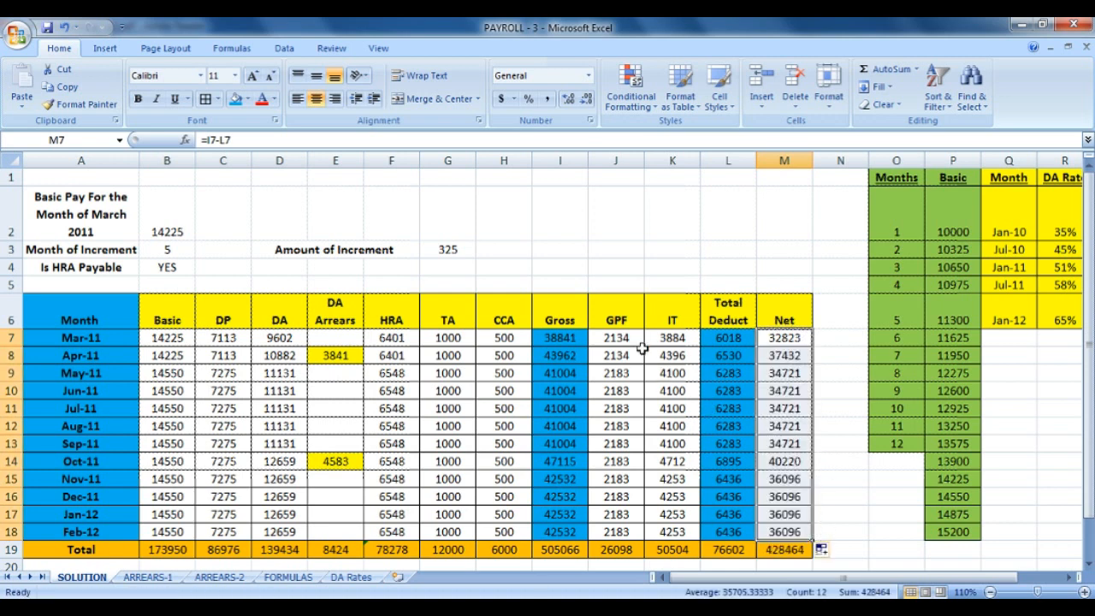
drag(614, 343, 690, 532)
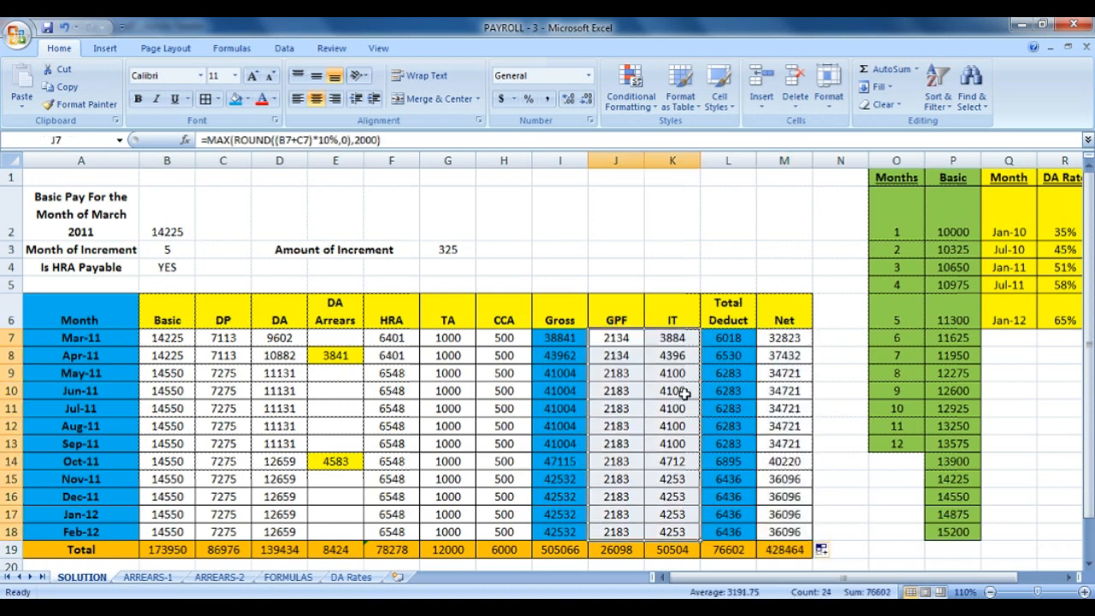
Shade GPF and IT light blue-grey, and Basic, DP, DA, HRA, TA and CCA tan.
click(247, 99)
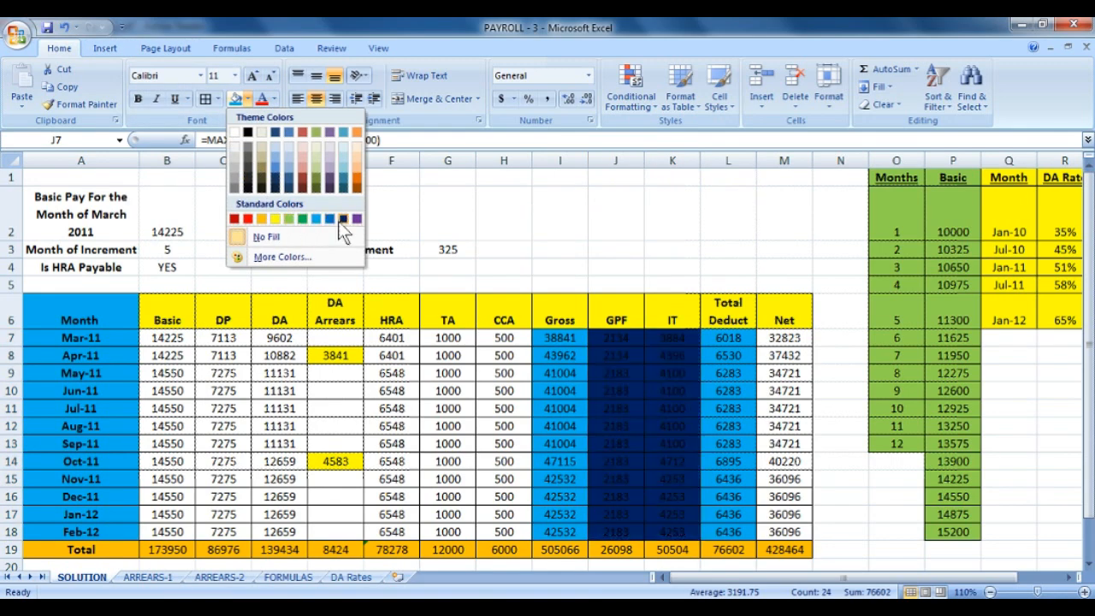
click(342, 160)
drag(180, 341, 255, 528)
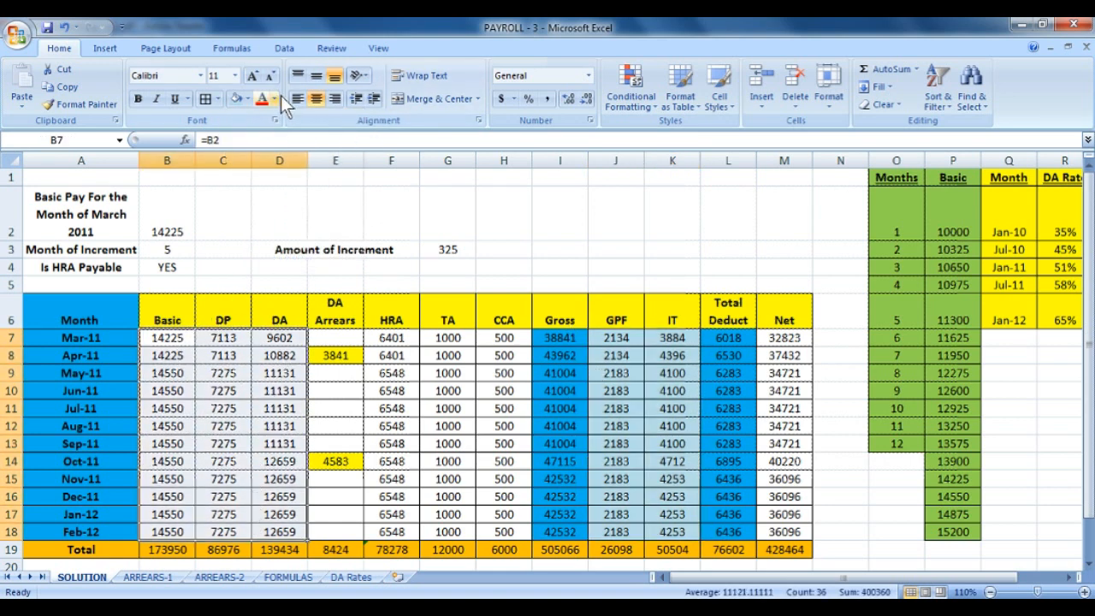
click(245, 100)
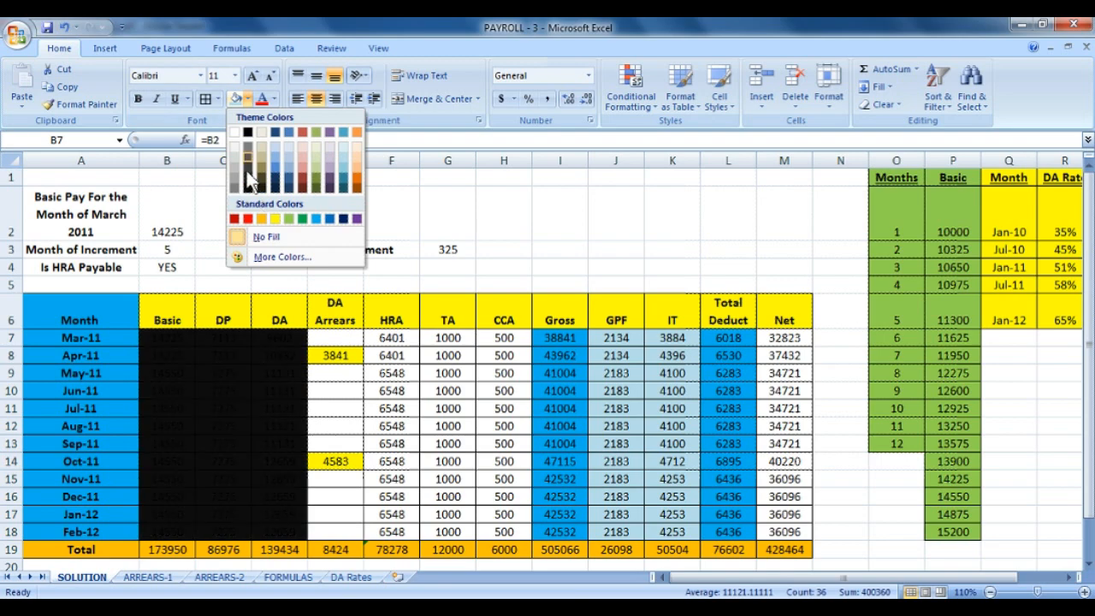
click(262, 145)
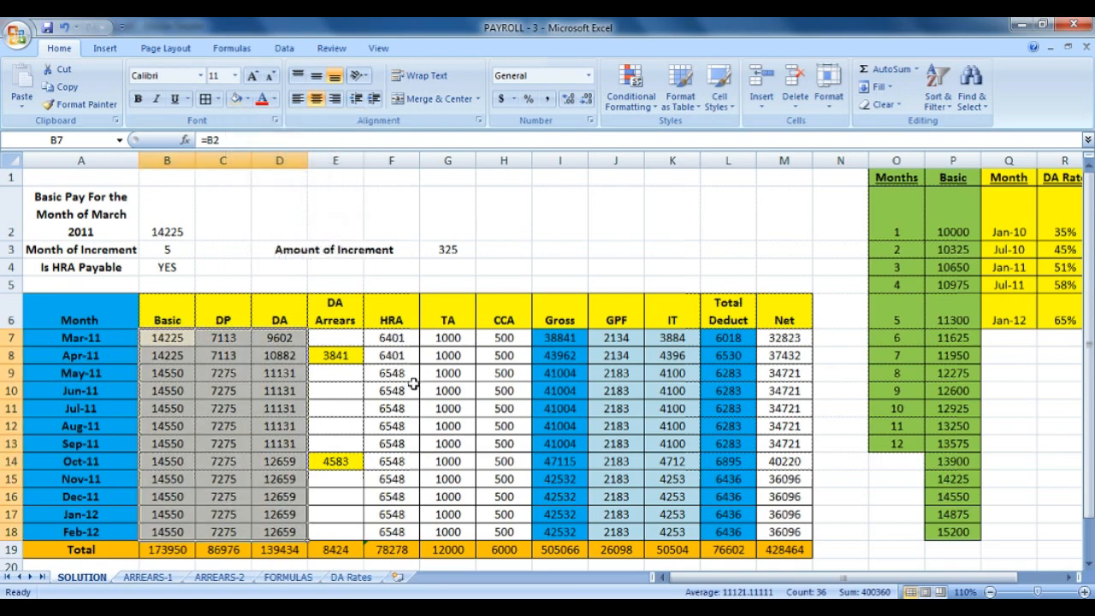
click(386, 320)
drag(391, 338, 499, 531)
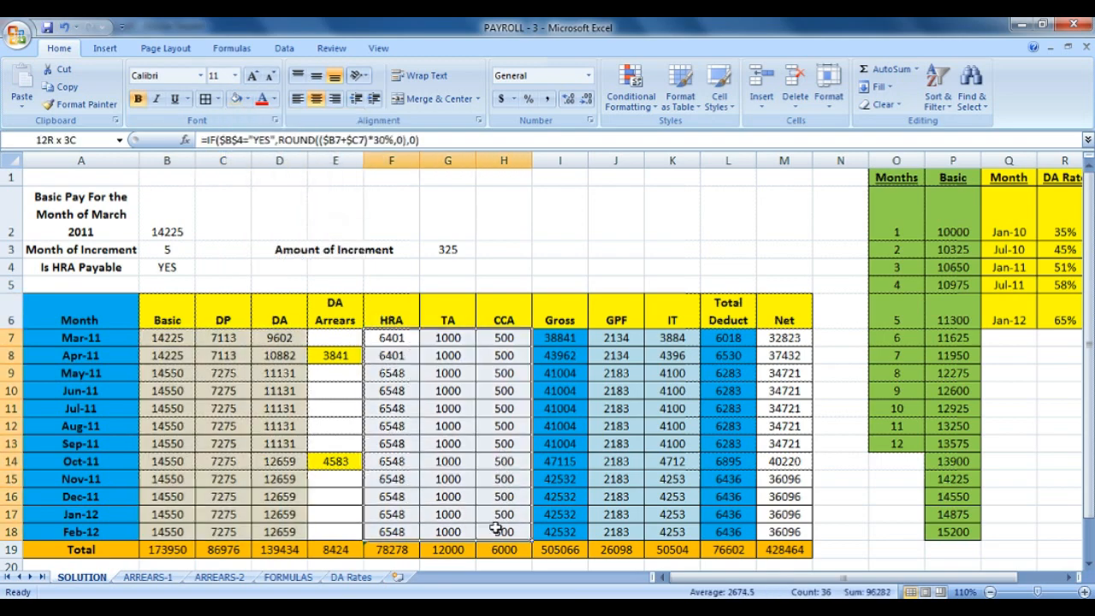
click(228, 102)
click(229, 297)
Shade the empty DA Arrears cells for Mar-11, May–Sep and Nov–Feb tan.
click(327, 377)
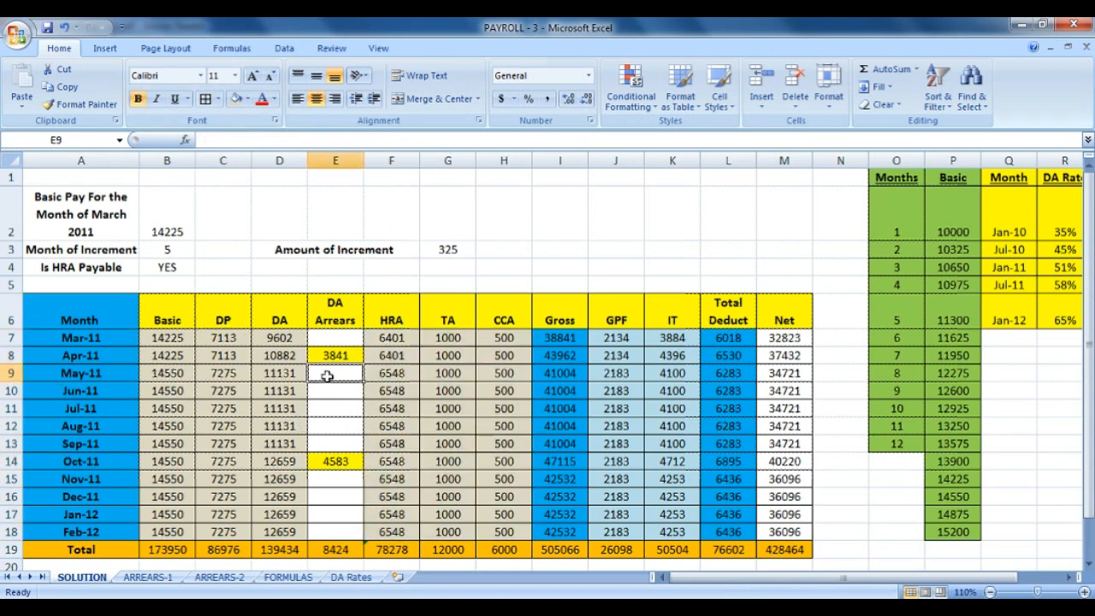
drag(327, 376, 318, 443)
click(236, 98)
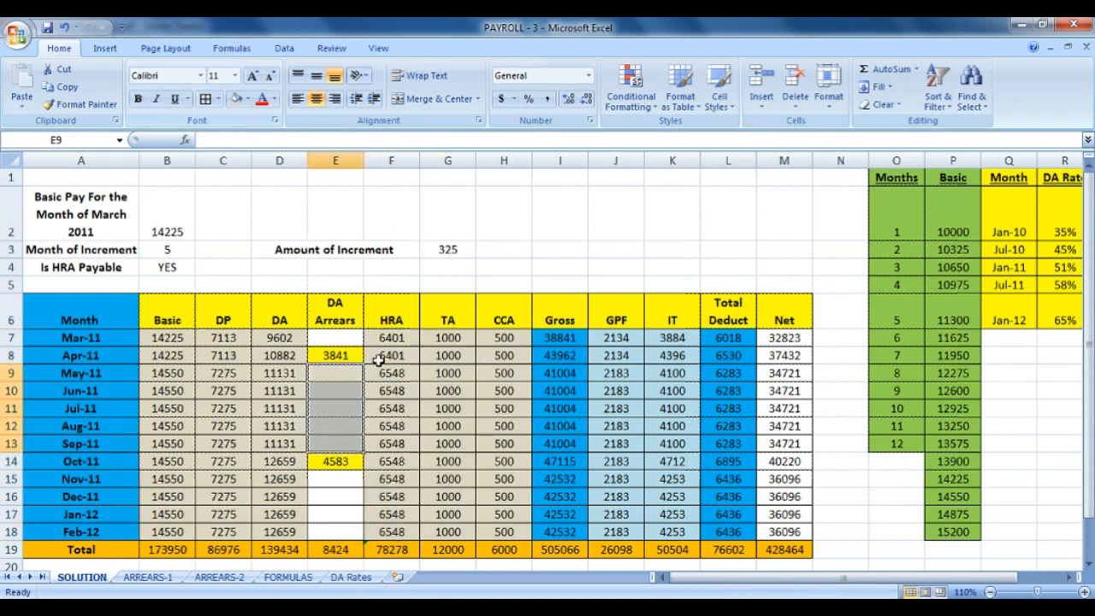
click(342, 338)
click(228, 102)
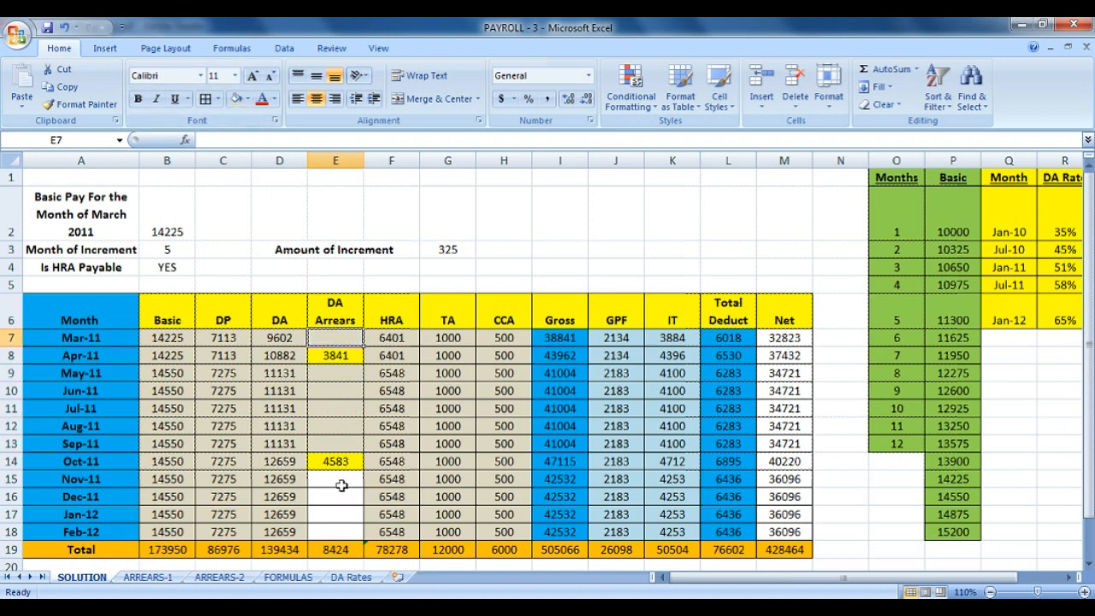
drag(341, 485, 338, 531)
click(228, 101)
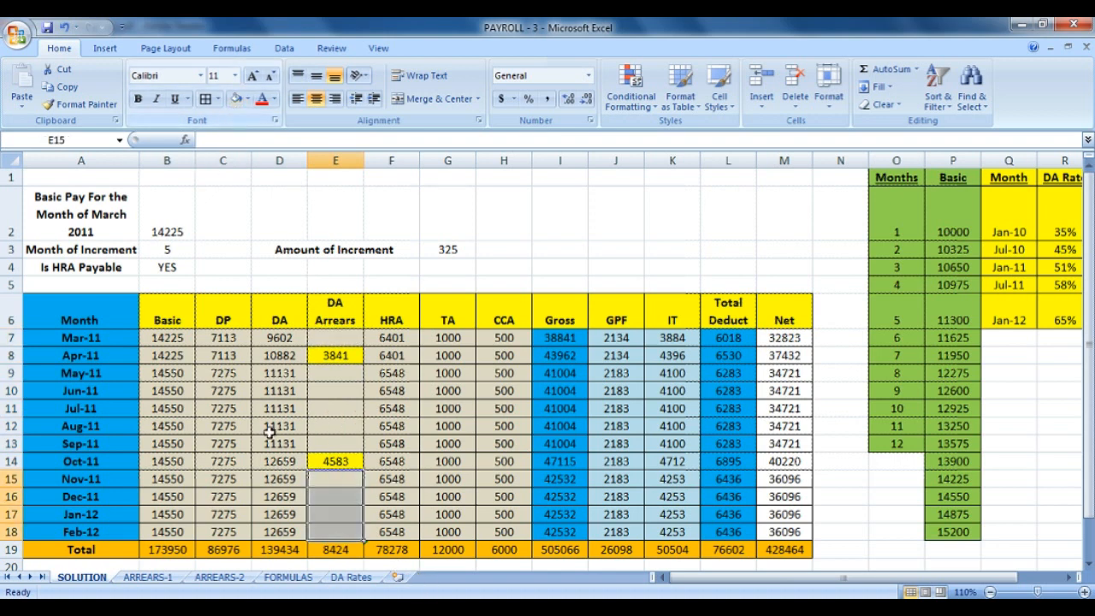
click(272, 440)
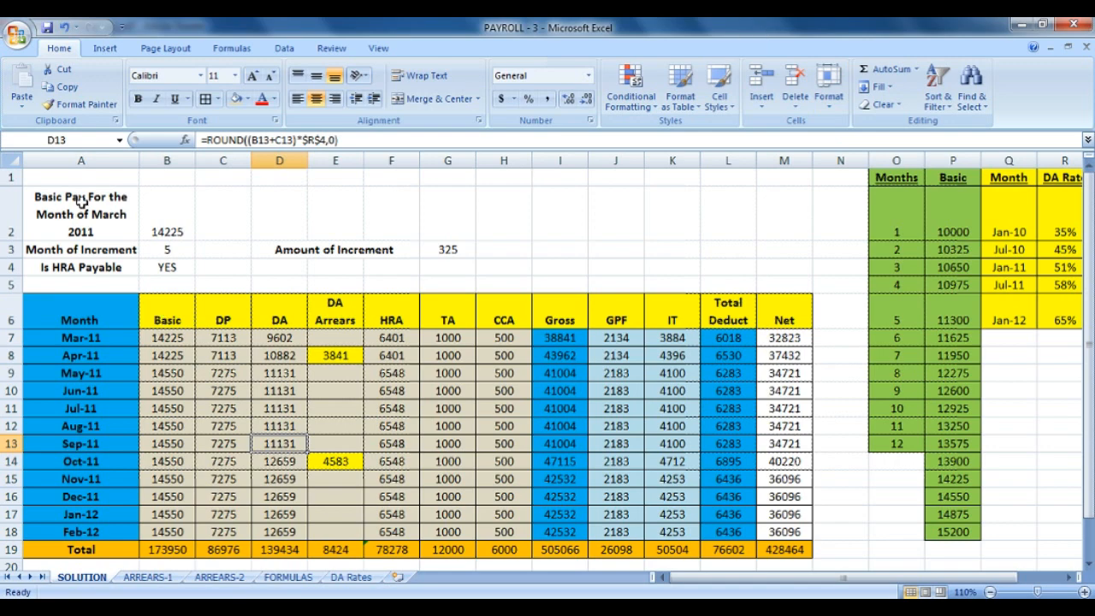
Pick 13575 as March 2011 basic pay, then set the increment month to 9 and finally 1.
click(166, 215)
click(202, 232)
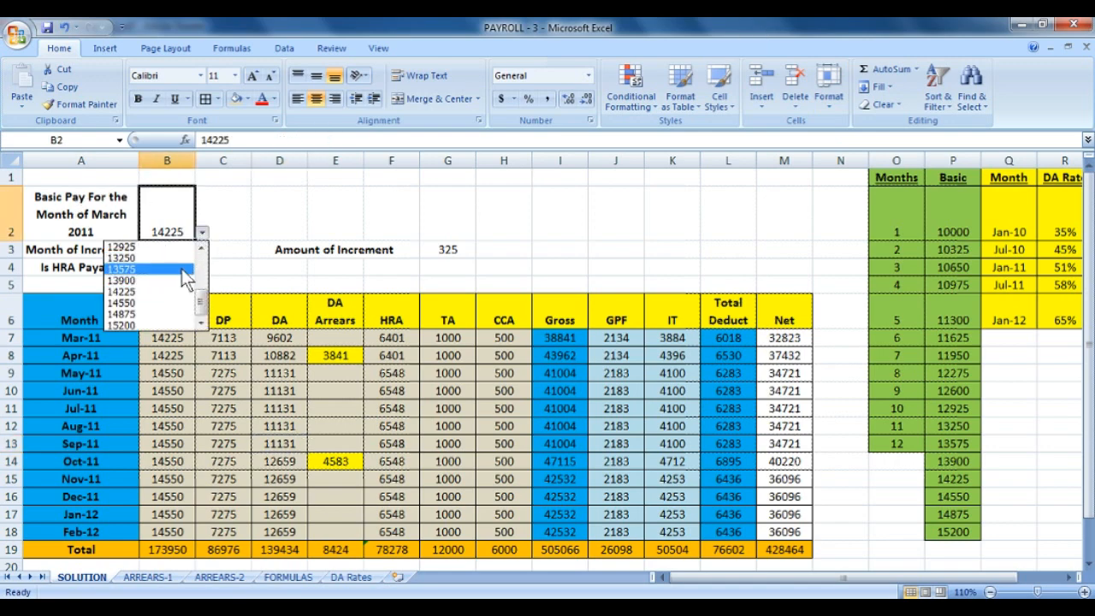
click(185, 270)
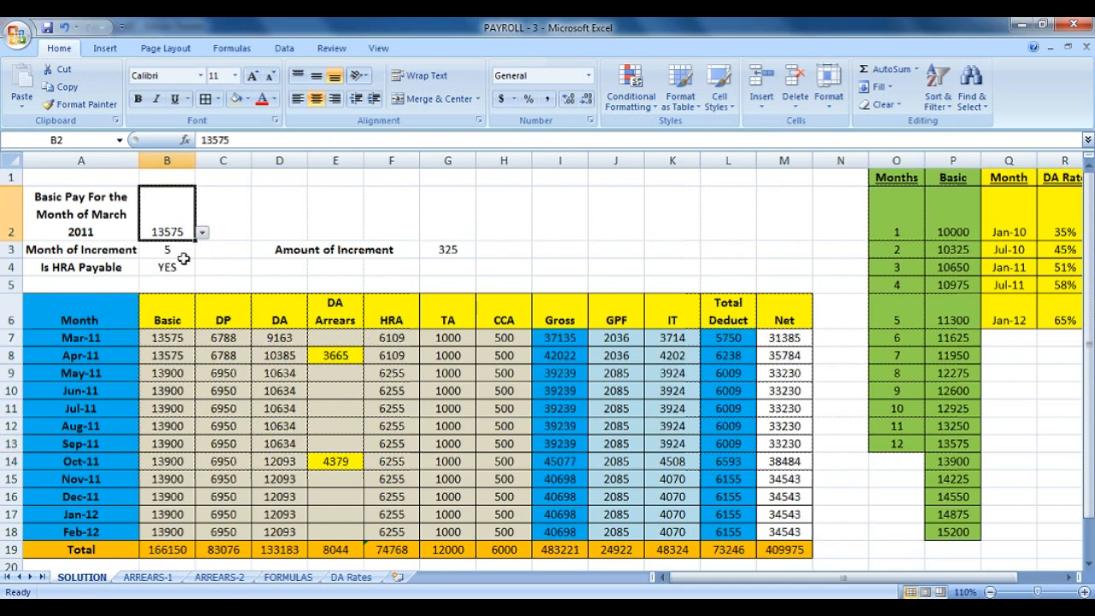
click(184, 260)
click(202, 250)
scroll(171, 299, down, 2)
click(175, 305)
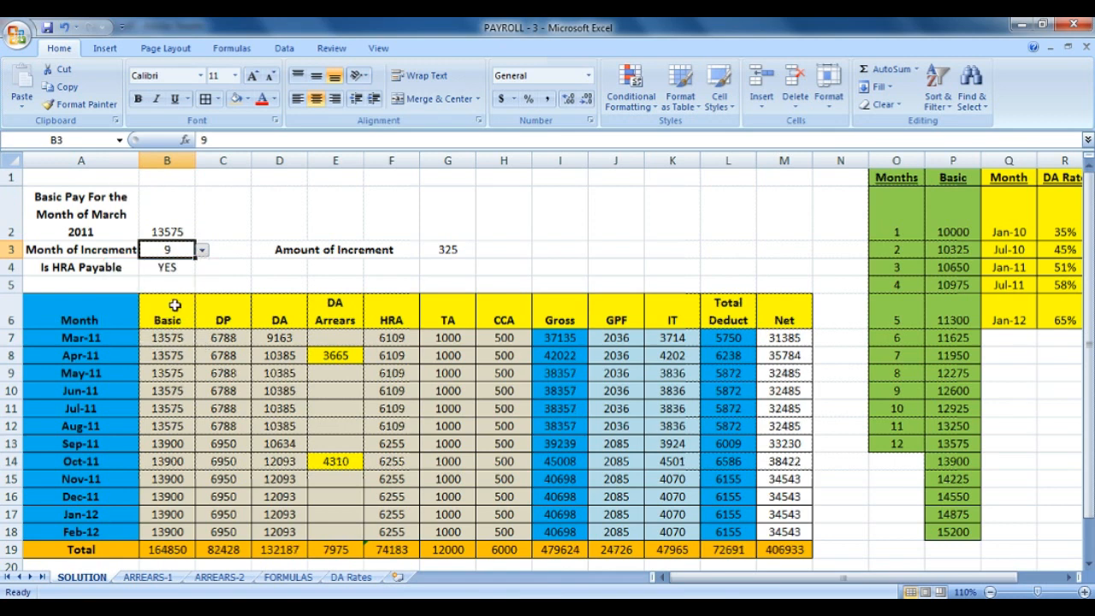
click(202, 249)
scroll(185, 295, down, 2)
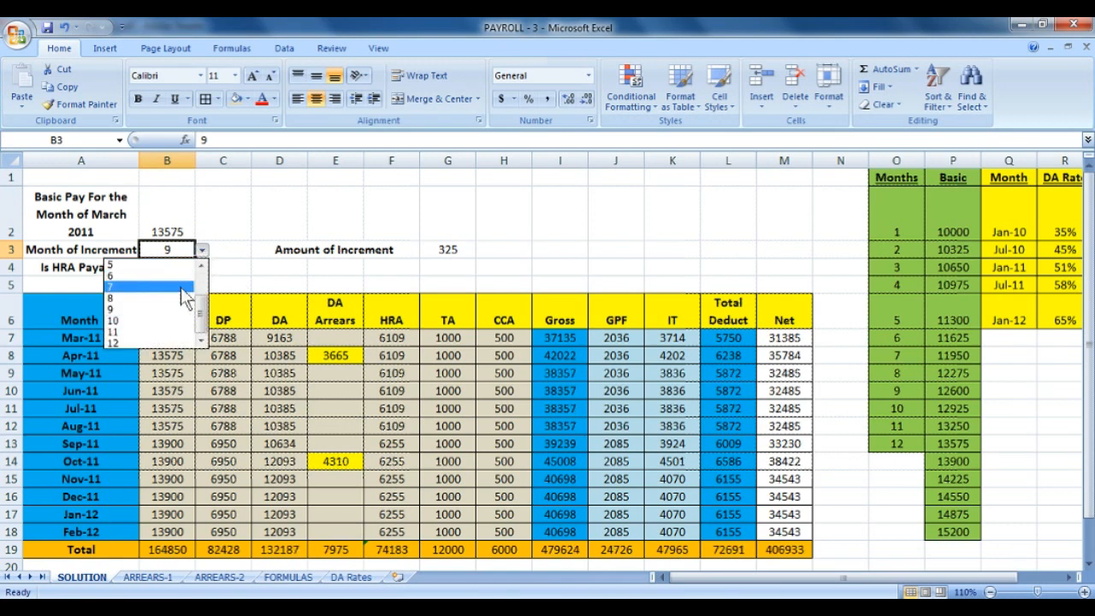
scroll(197, 274, up, 2)
click(173, 267)
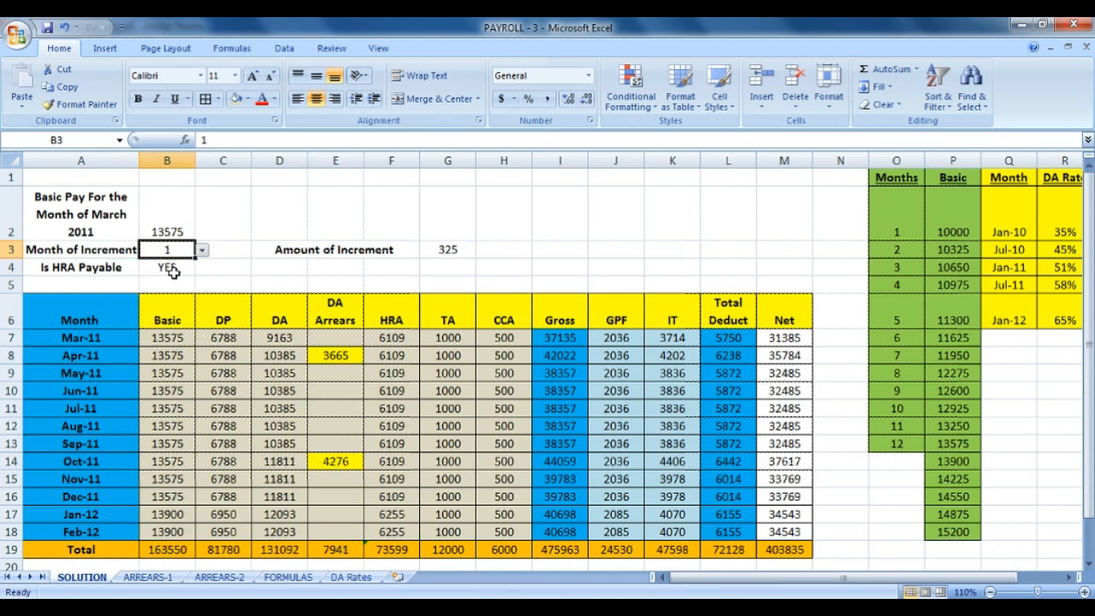